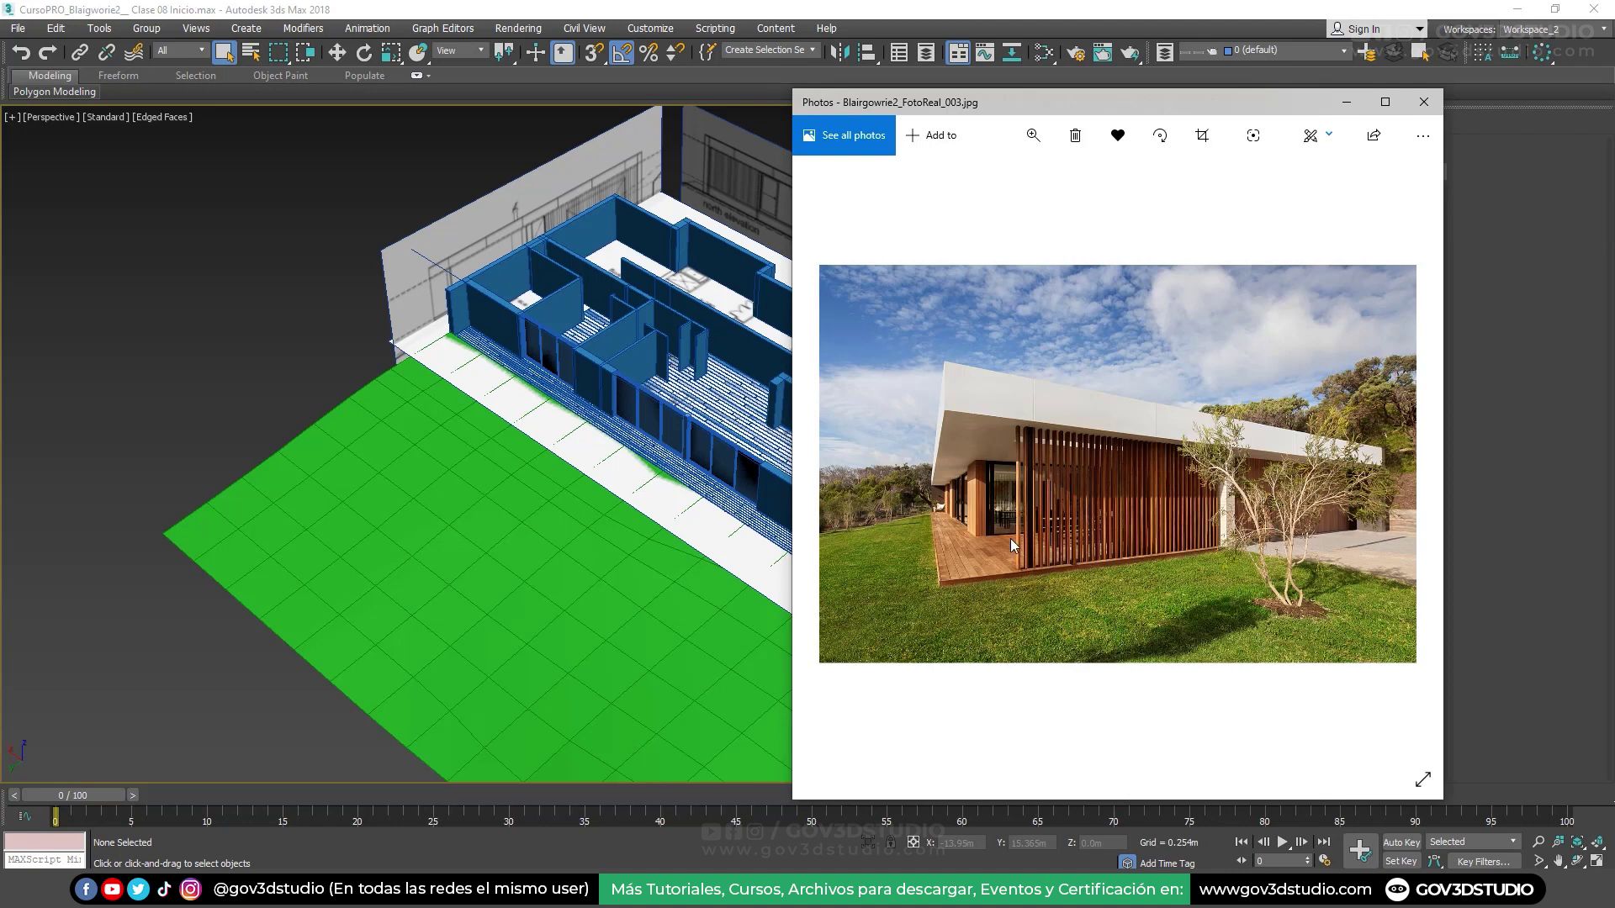
Zoom in on the wooden slats in the reference photo, then minimize Photos to reveal the scene
scroll(1023, 524, up, 2)
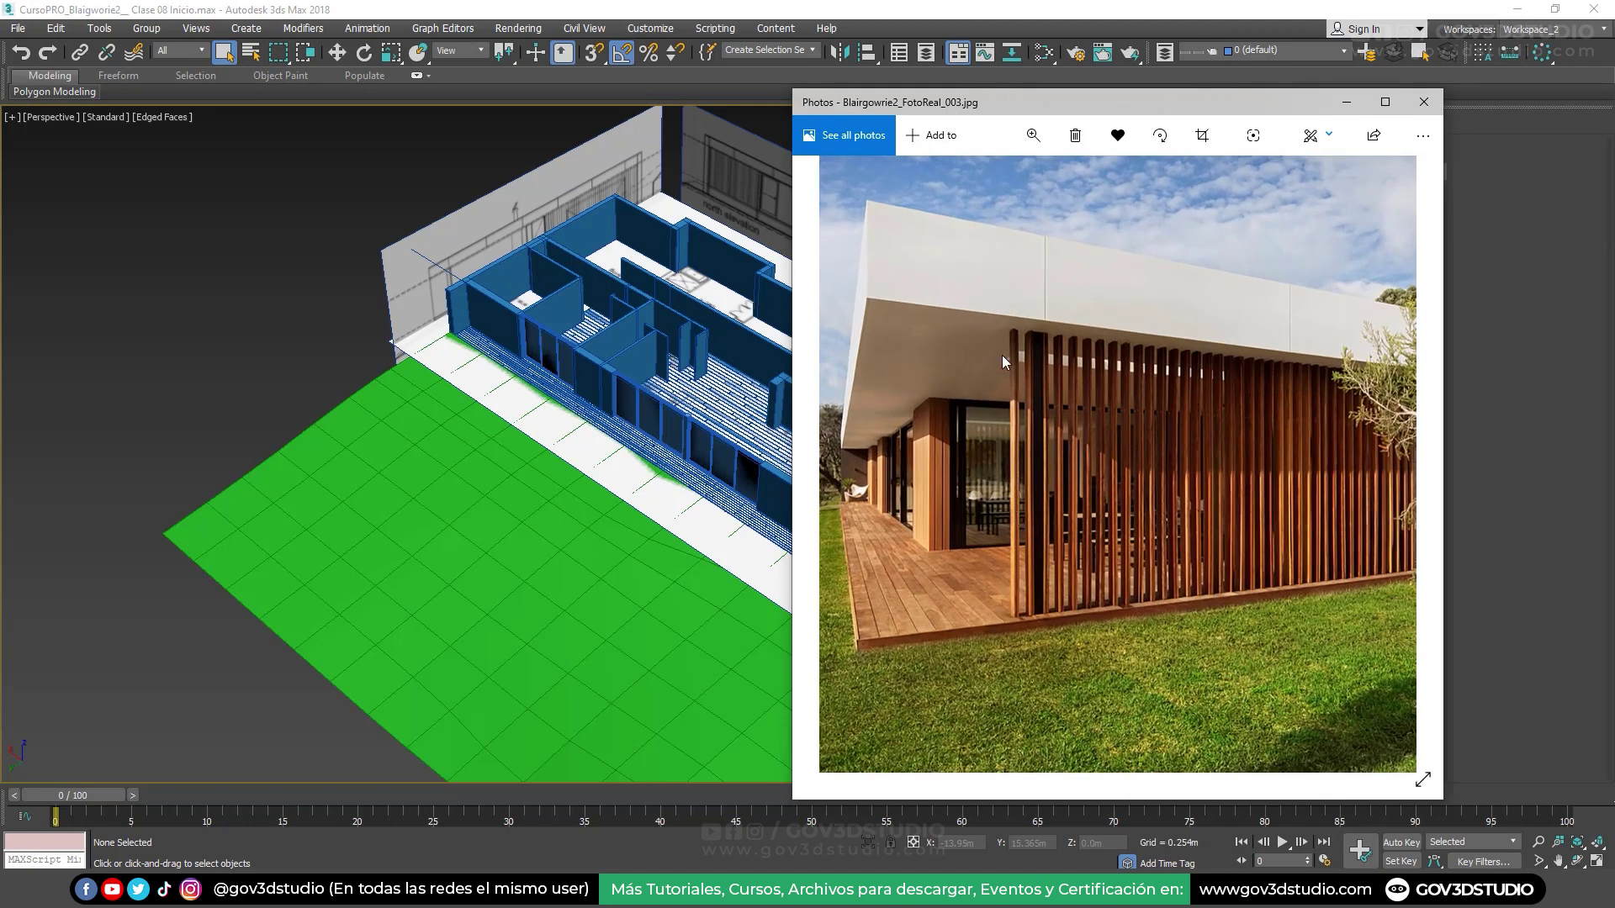
click(1032, 152)
drag(977, 180, 1001, 180)
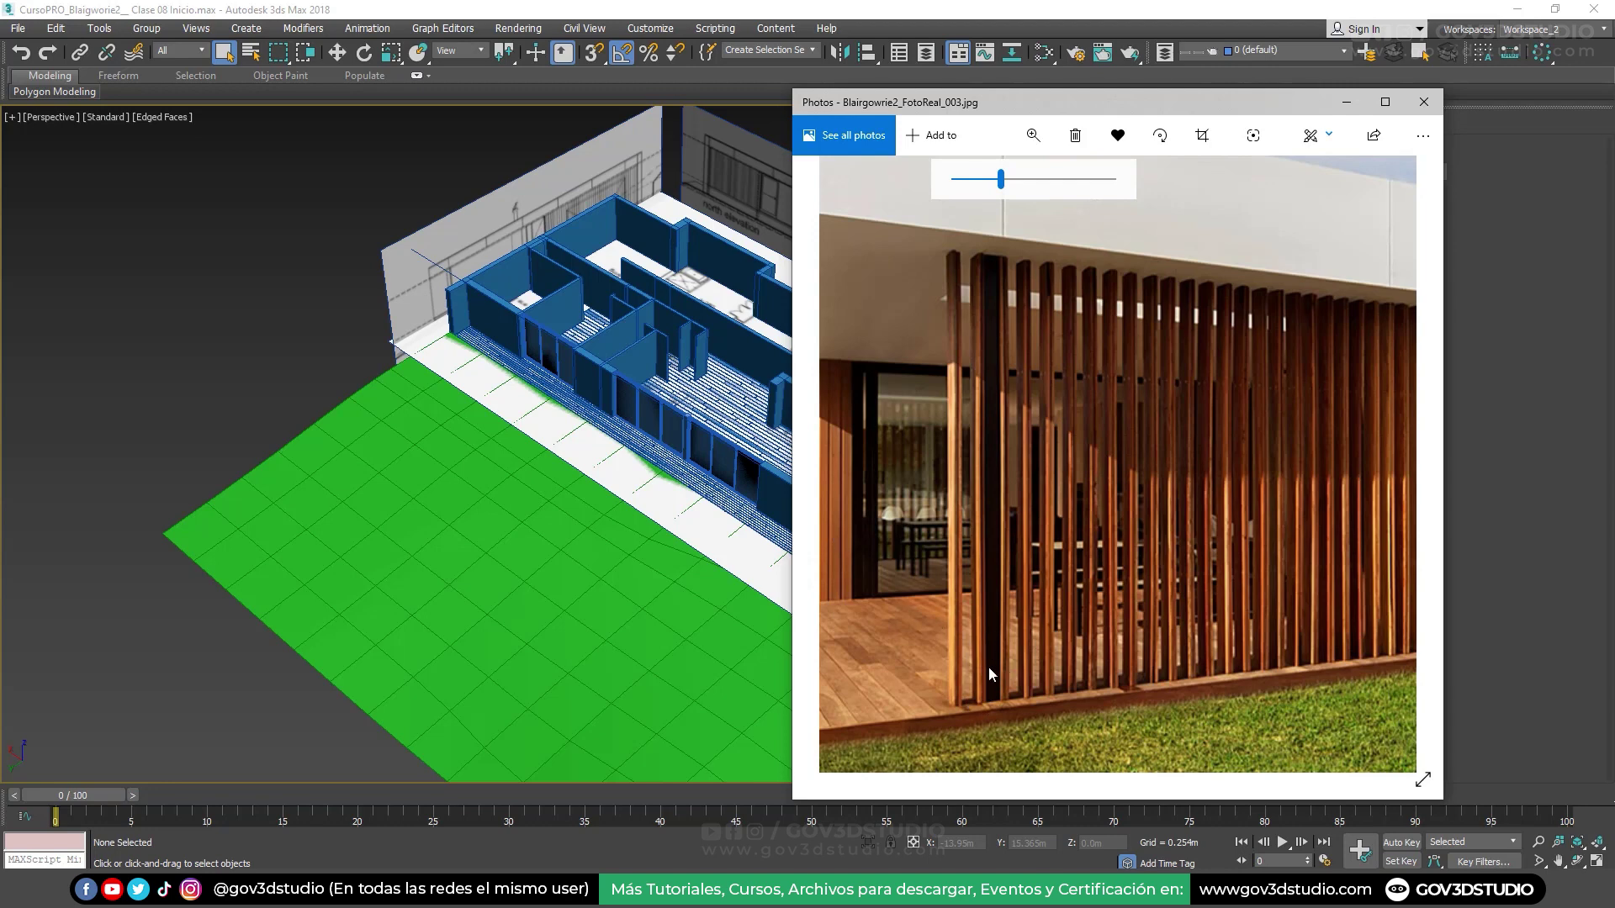
click(1347, 102)
middle_drag(921, 402, 801, 341)
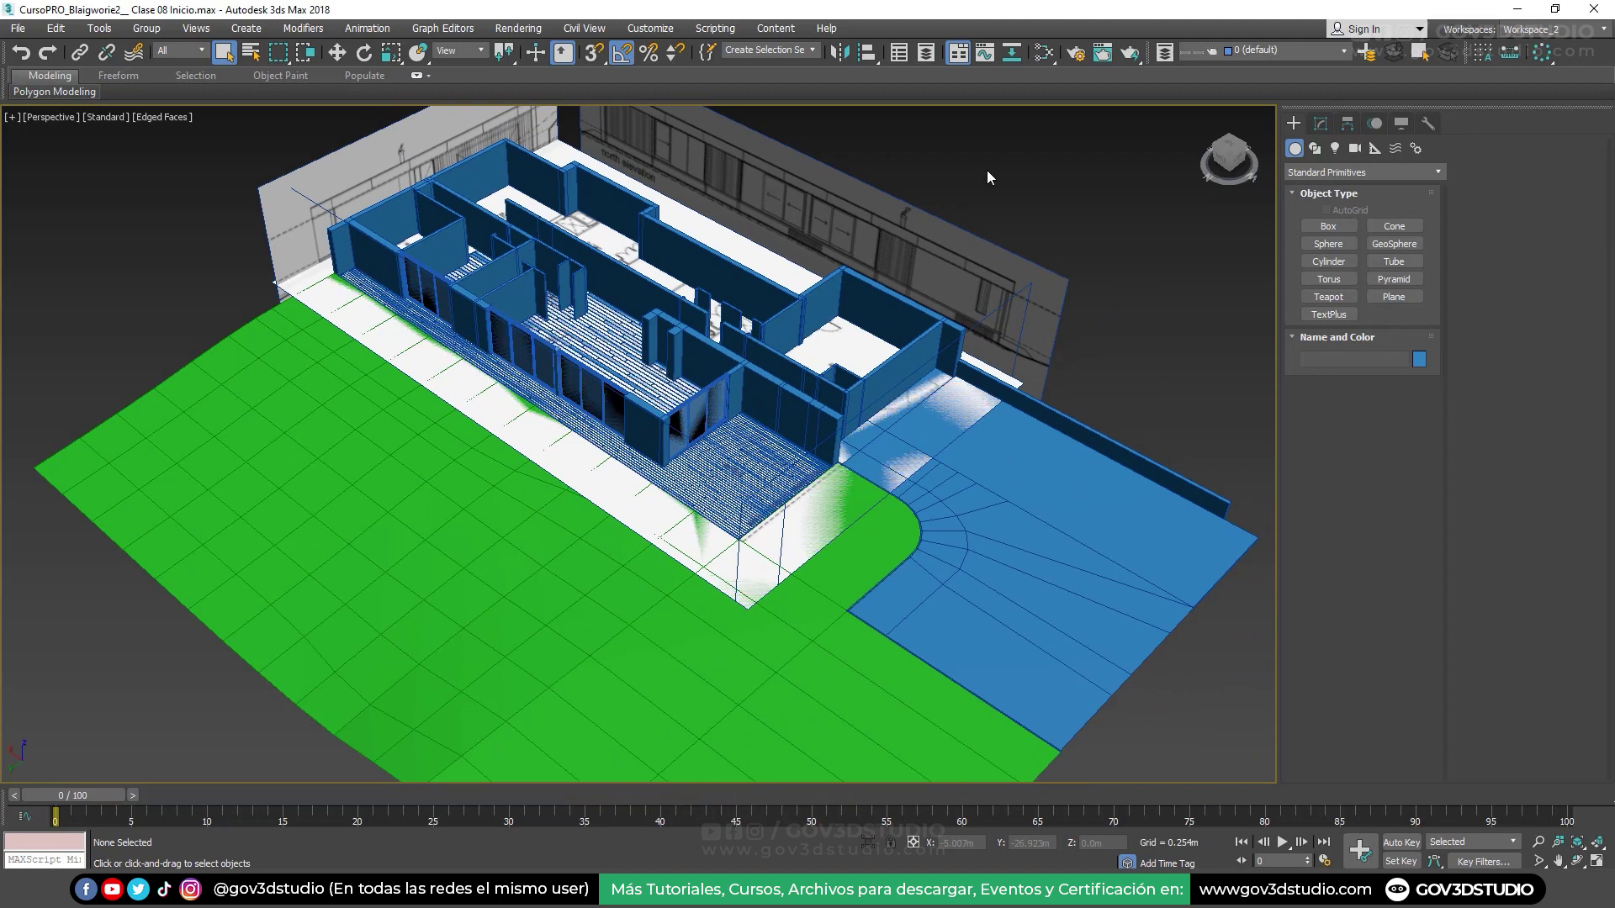
Hide the Cesped, Suelos Acceso y Garage, Suelo Madera Terraza and Interior layers in the Layer Explorer
key(ctrl+alt+o)
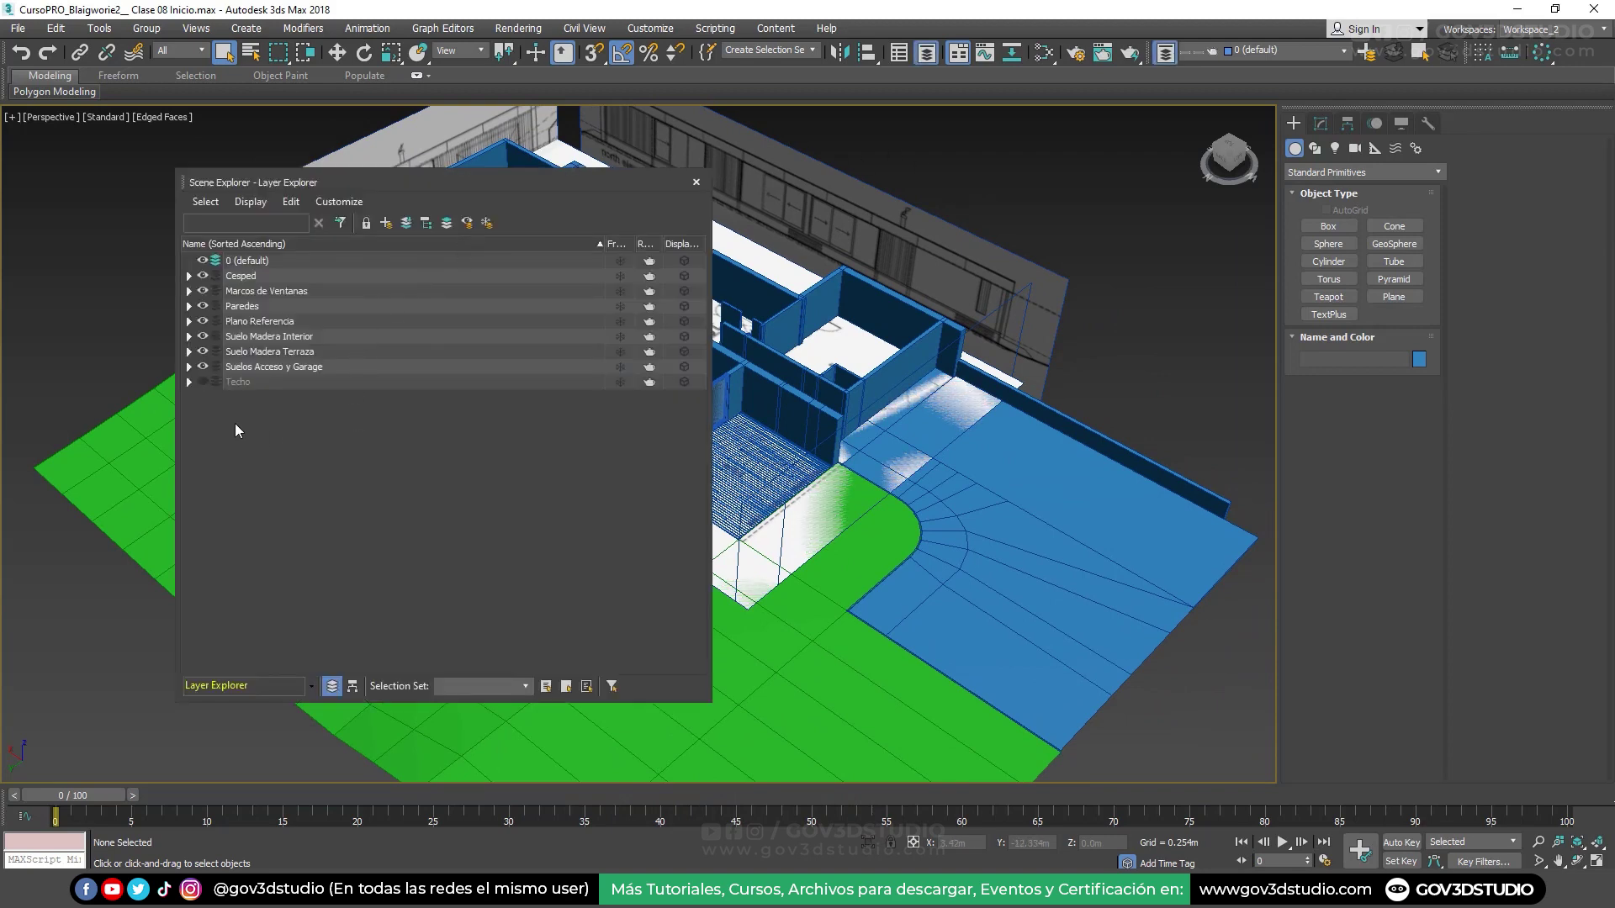
click(203, 381)
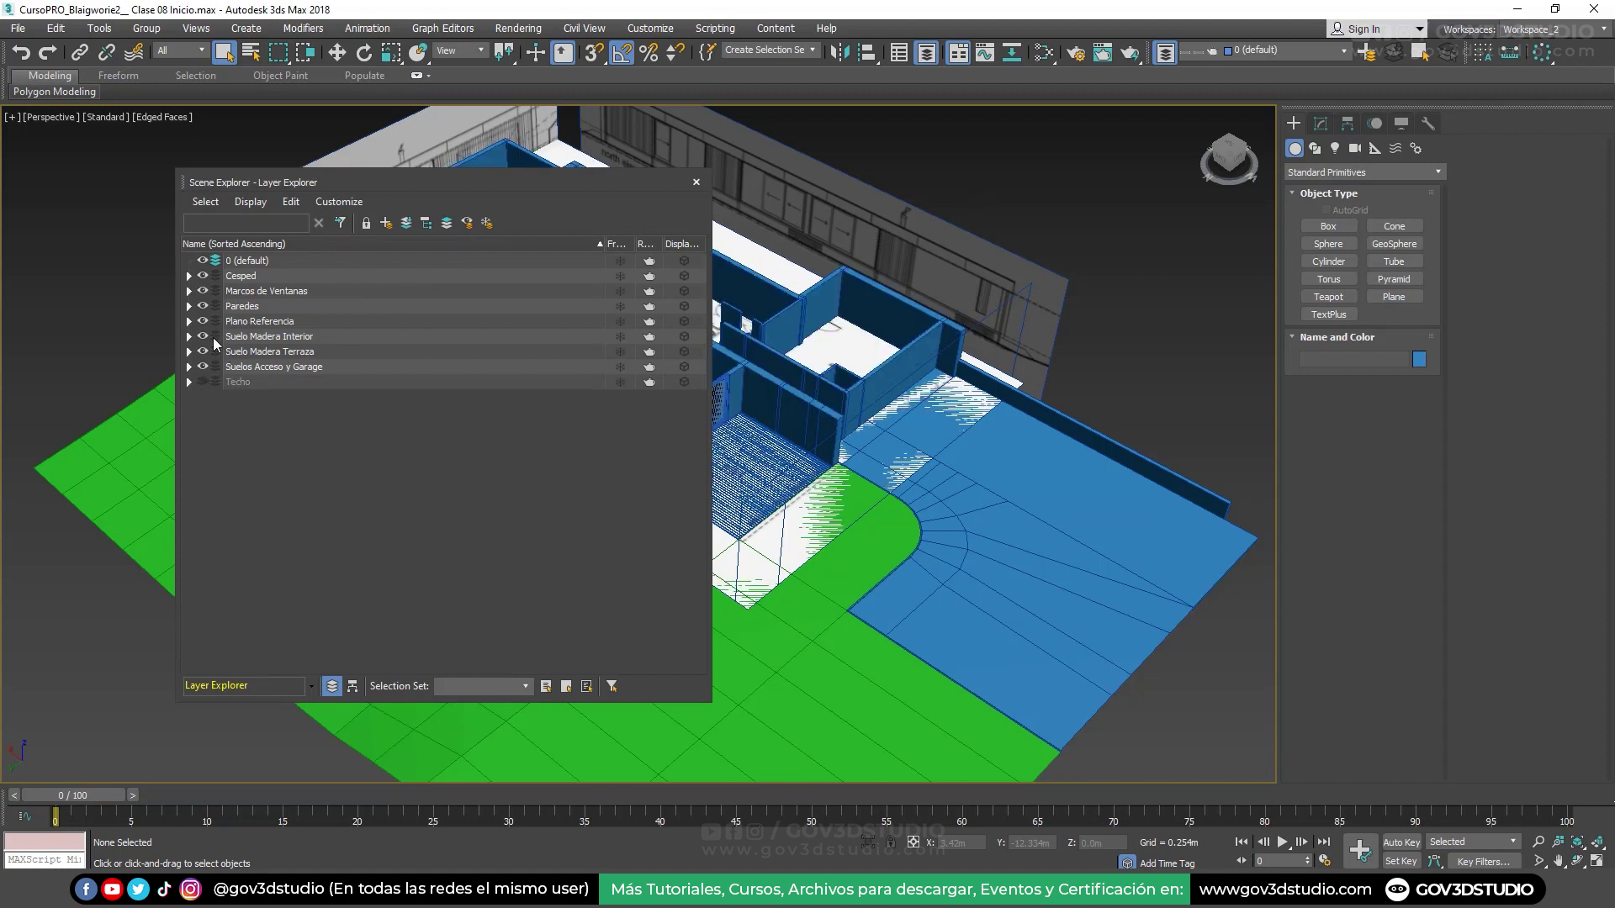
click(206, 366)
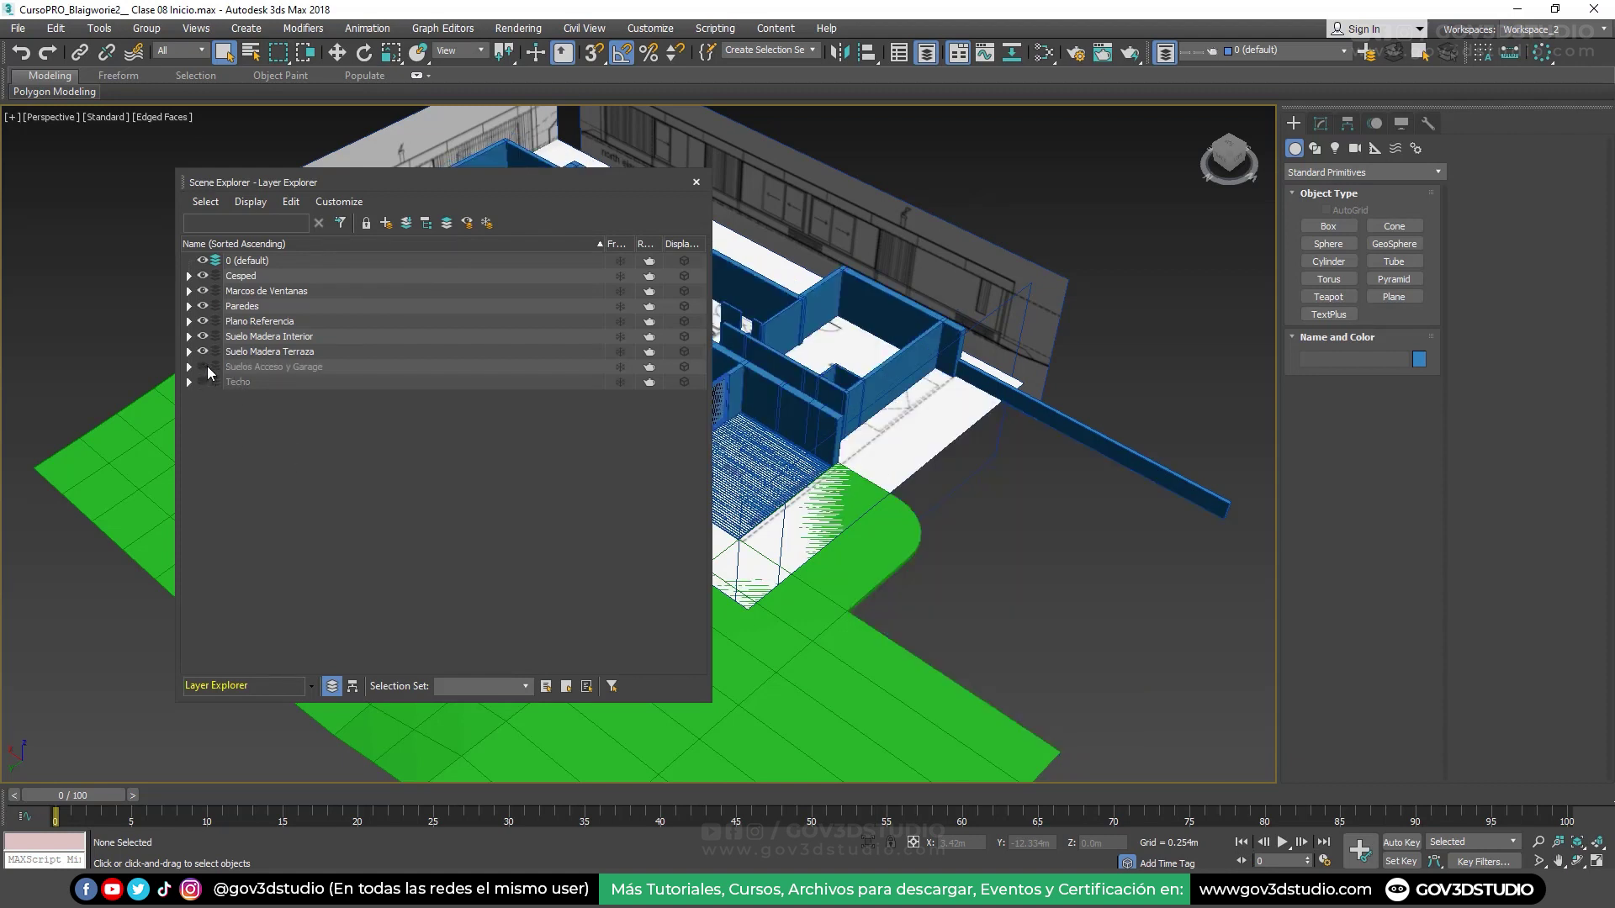
click(203, 276)
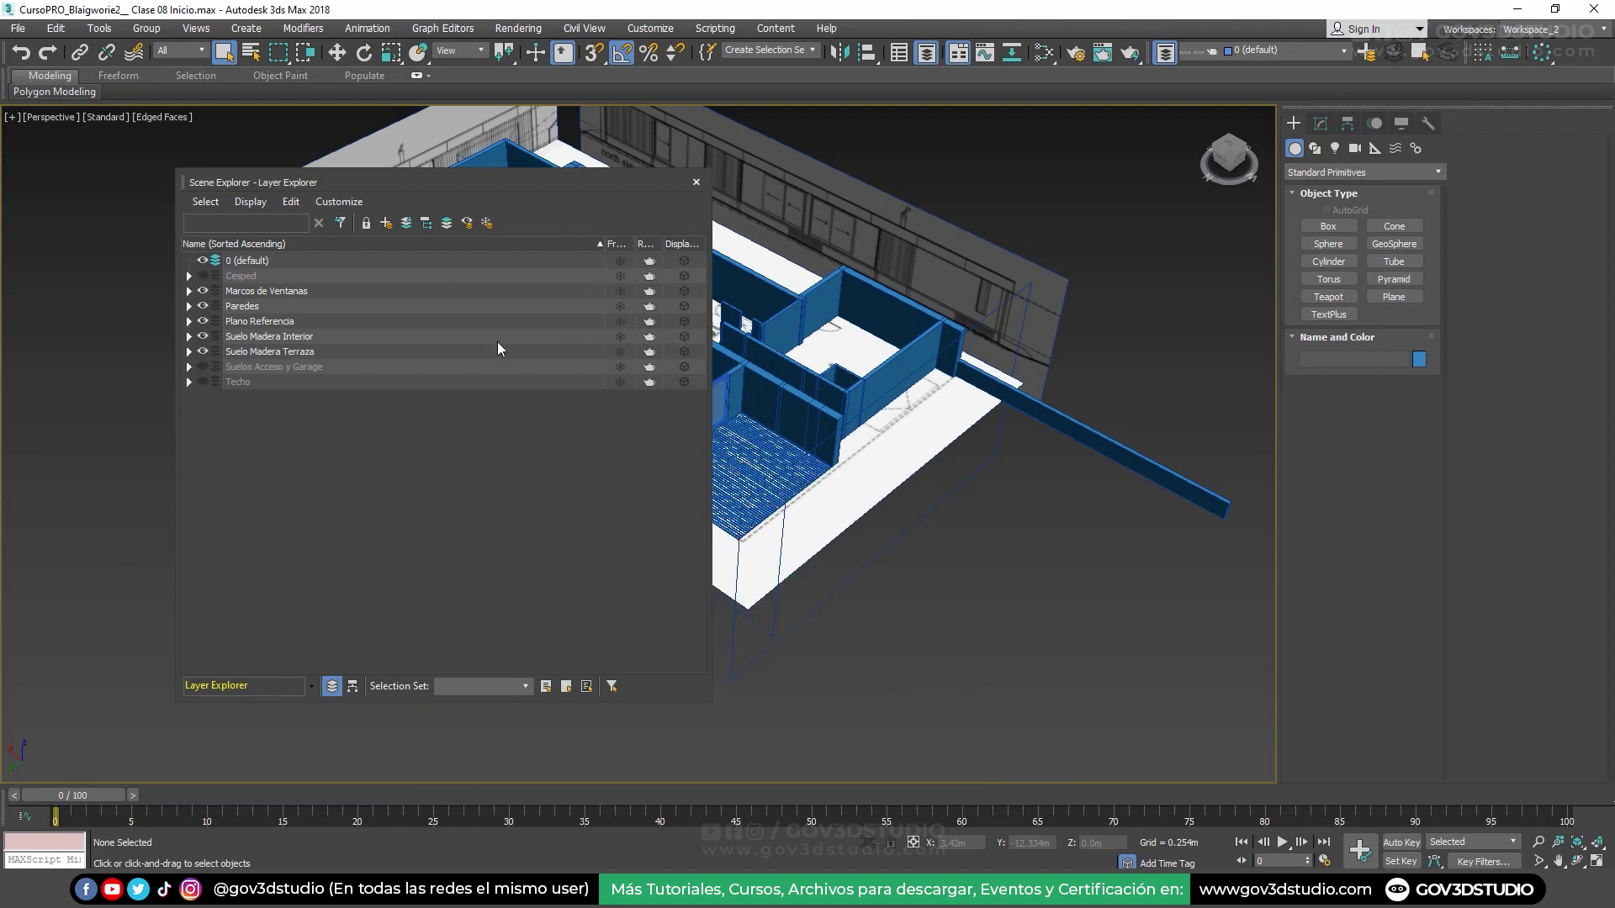
click(202, 352)
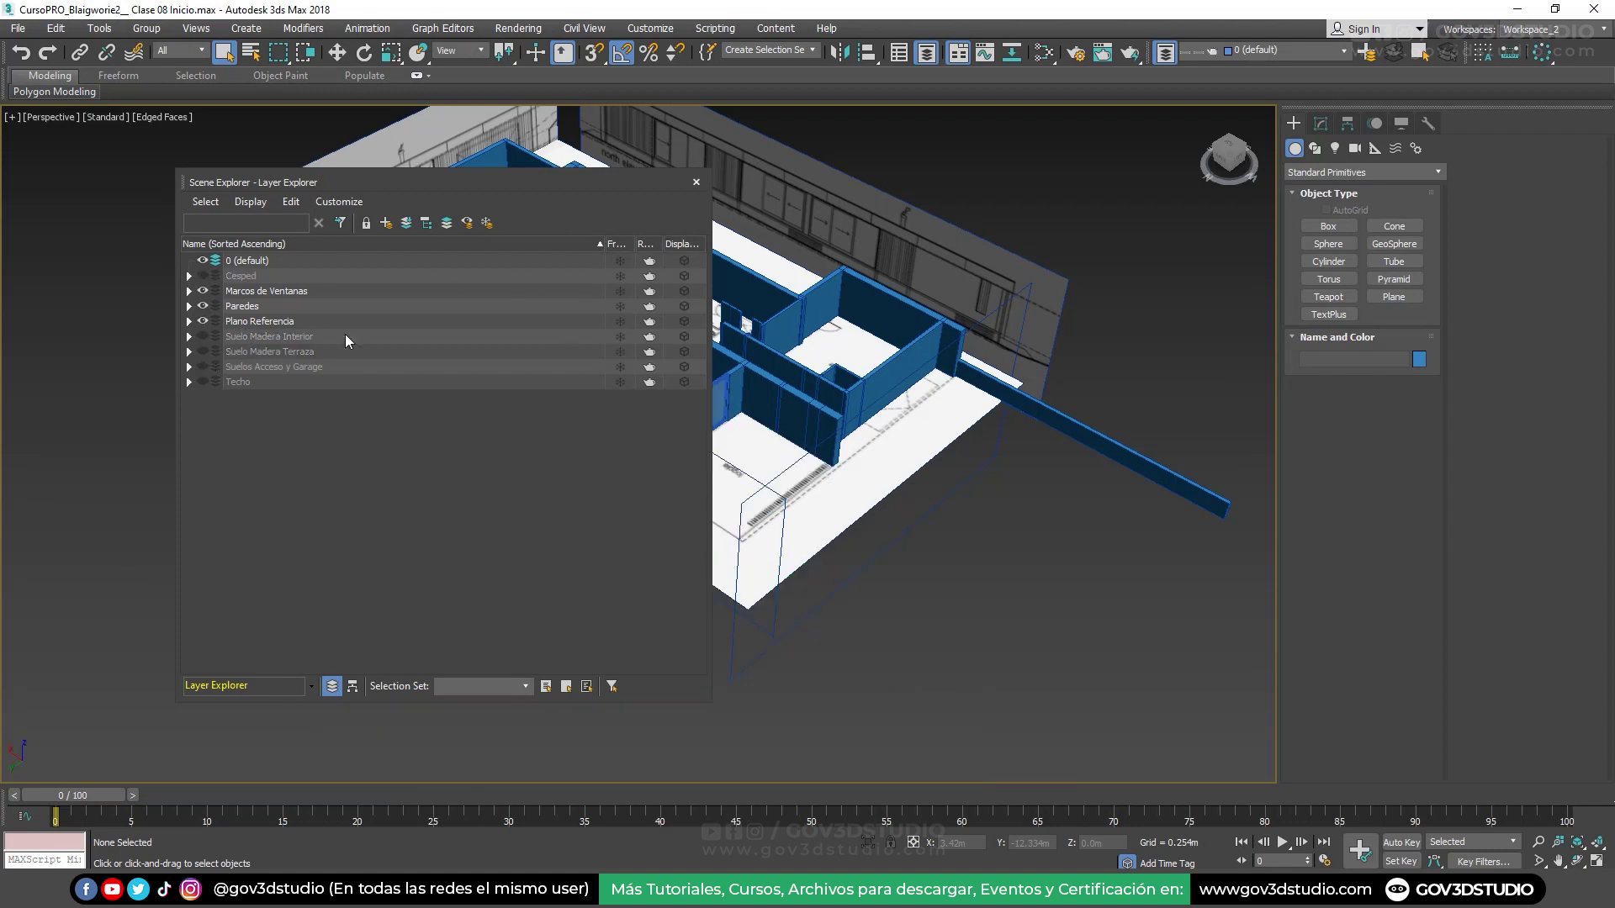
scroll(700, 180, down, 2)
Close the Layer Explorer and orbit and zoom the view around the house
click(697, 183)
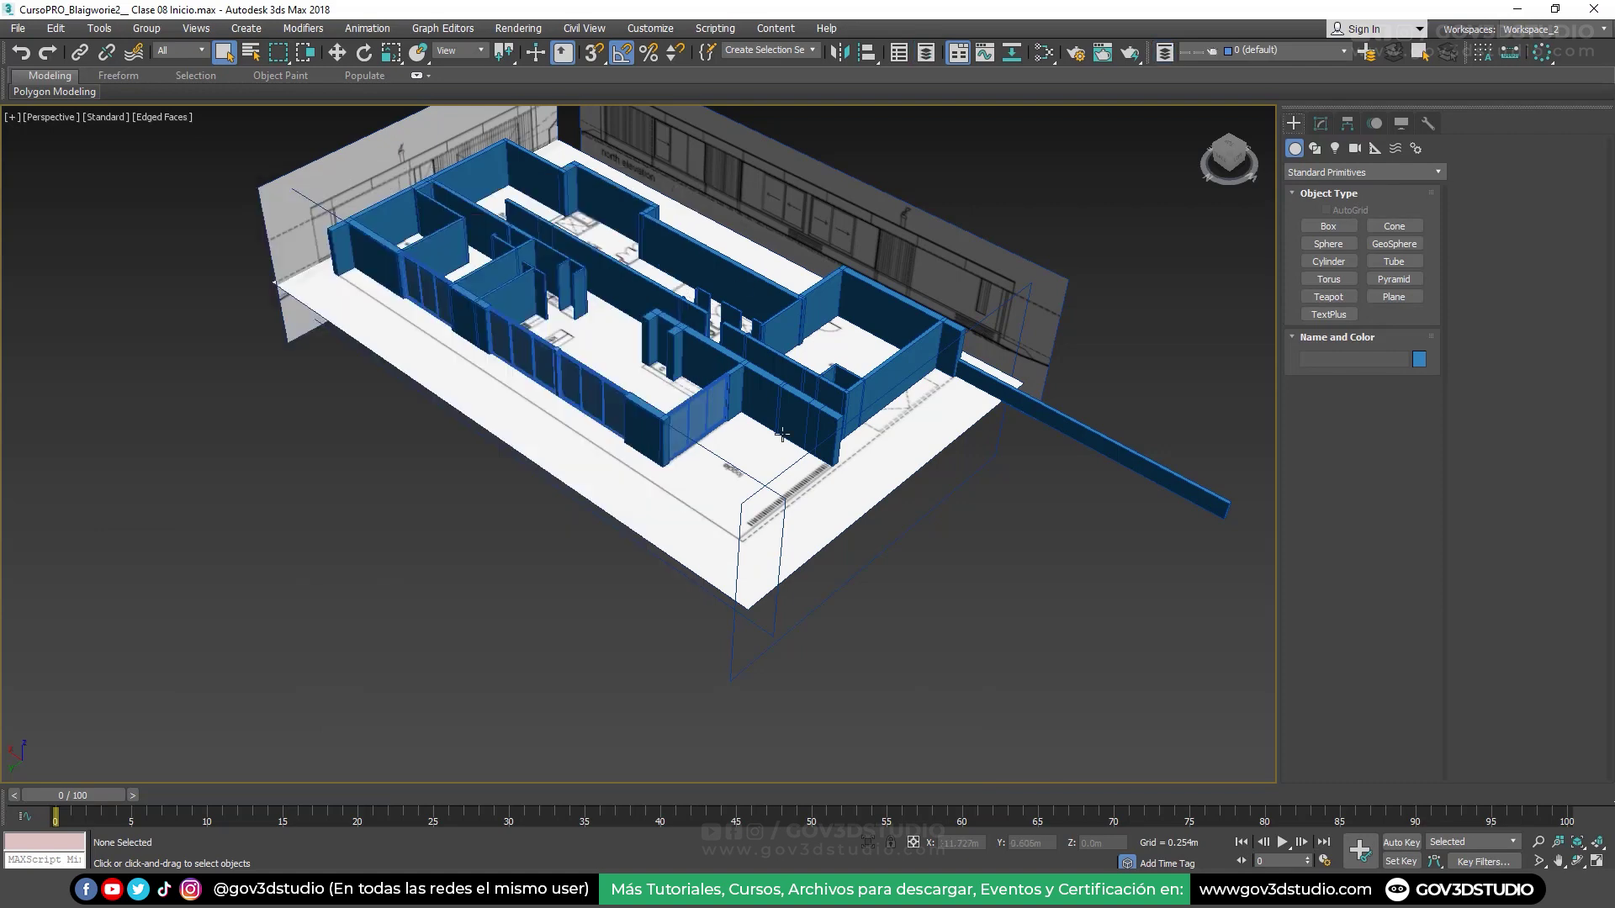
alt+middle_drag(700, 180, 732, 503)
scroll(732, 503, up, 5)
scroll(732, 503, up, 3)
scroll(694, 564, up, 5)
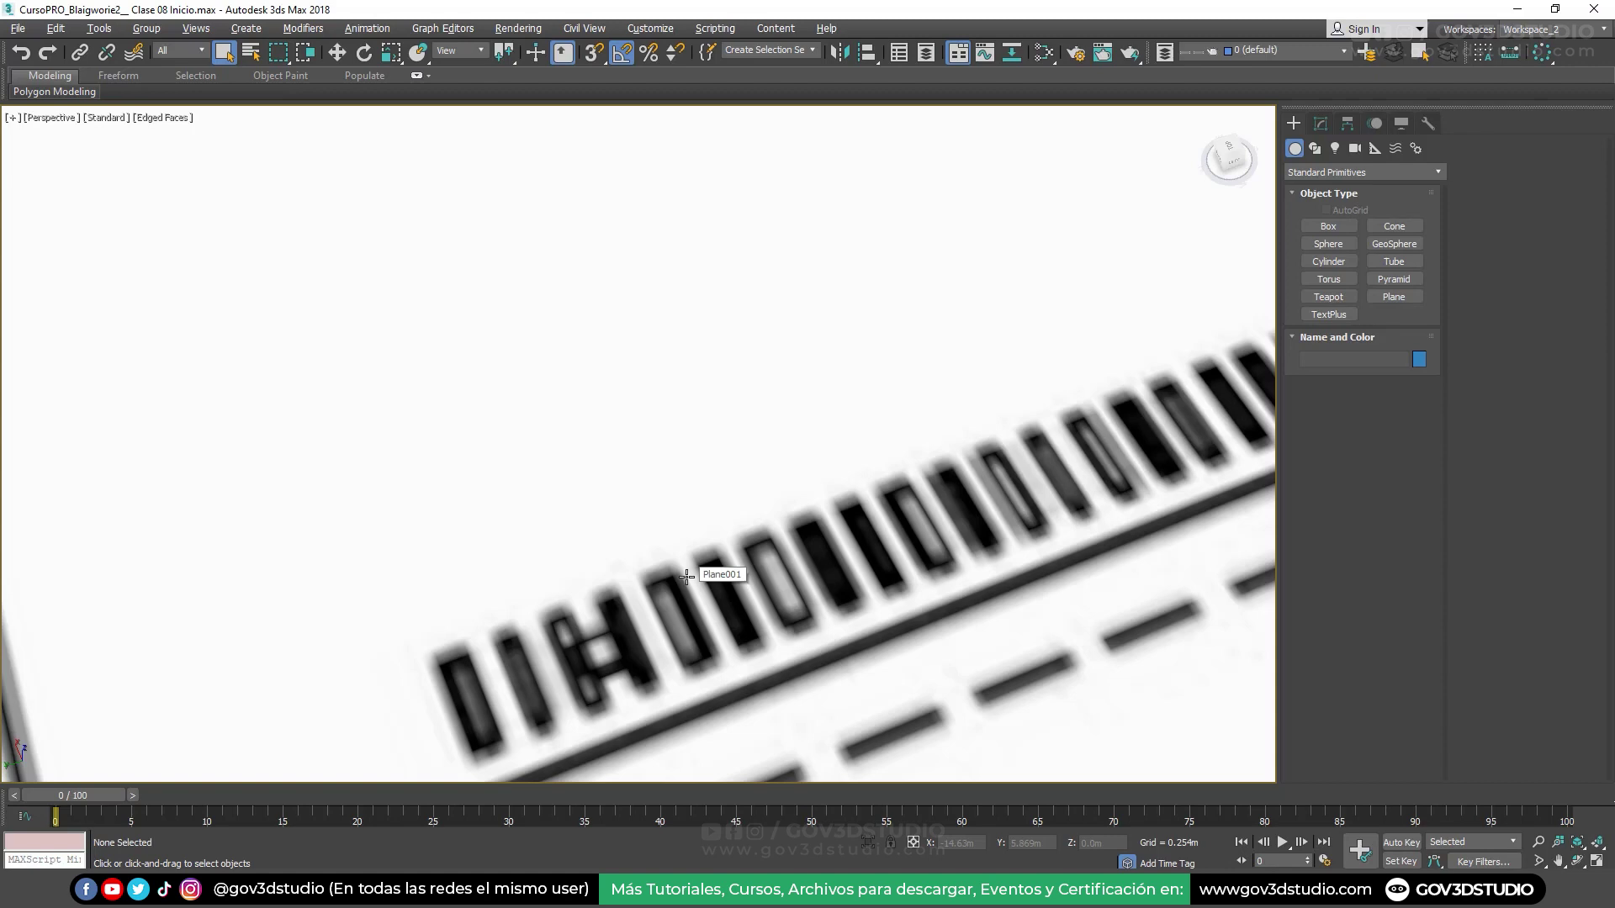
In Top view, zoom onto the slat outlines by the loggia and select Plane001
key(t)
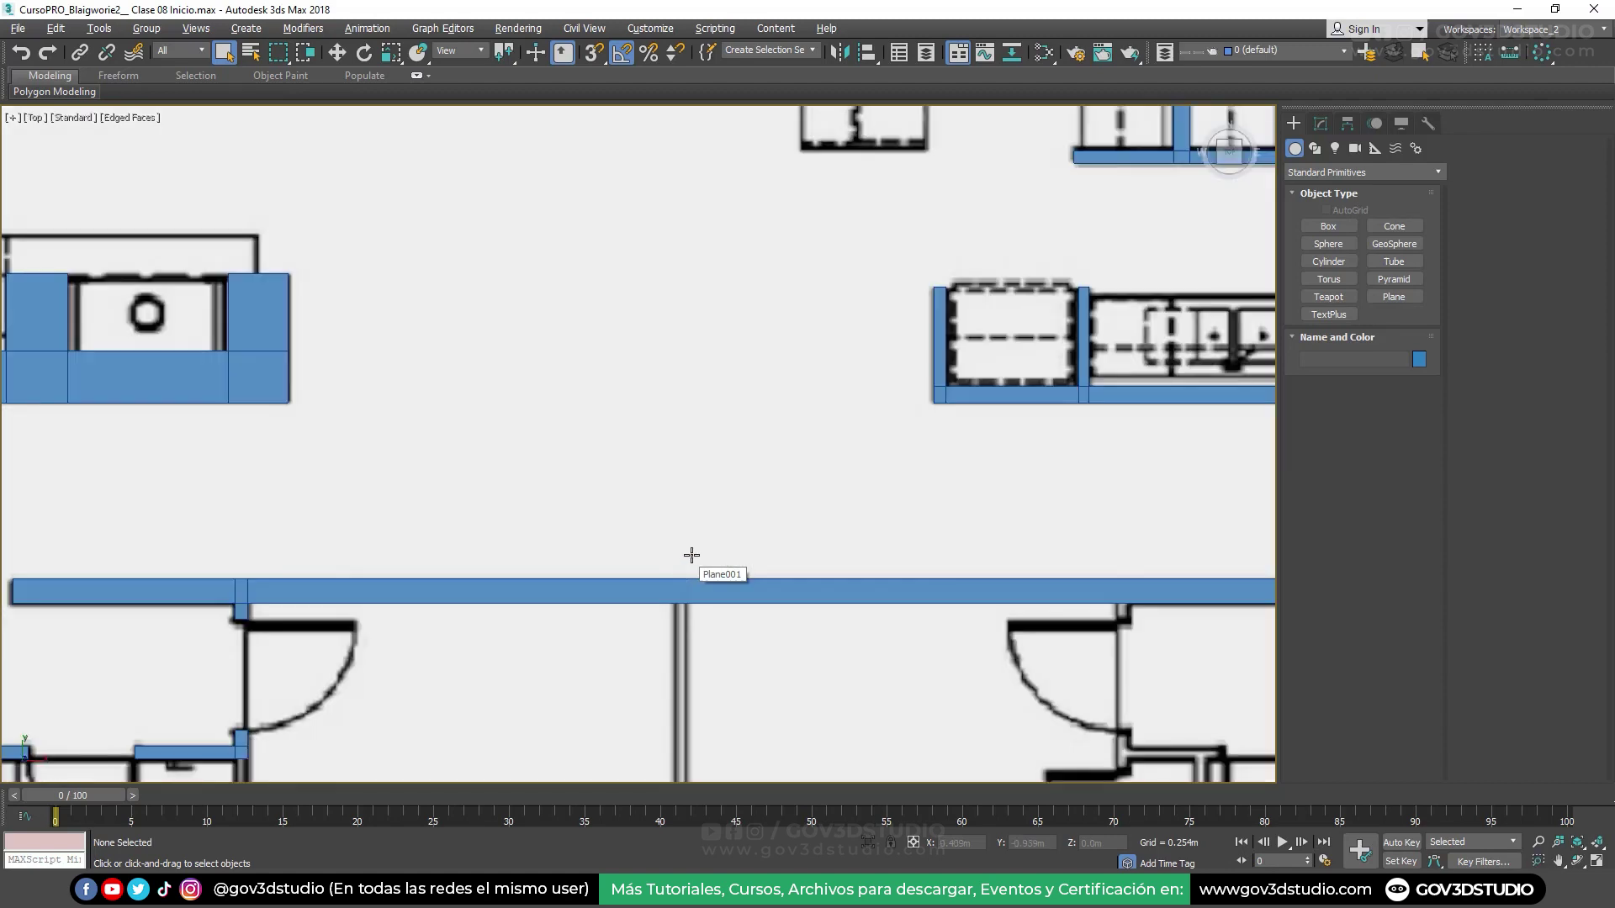
scroll(670, 418, down, 2)
scroll(670, 418, down, 2)
scroll(913, 409, down, 5)
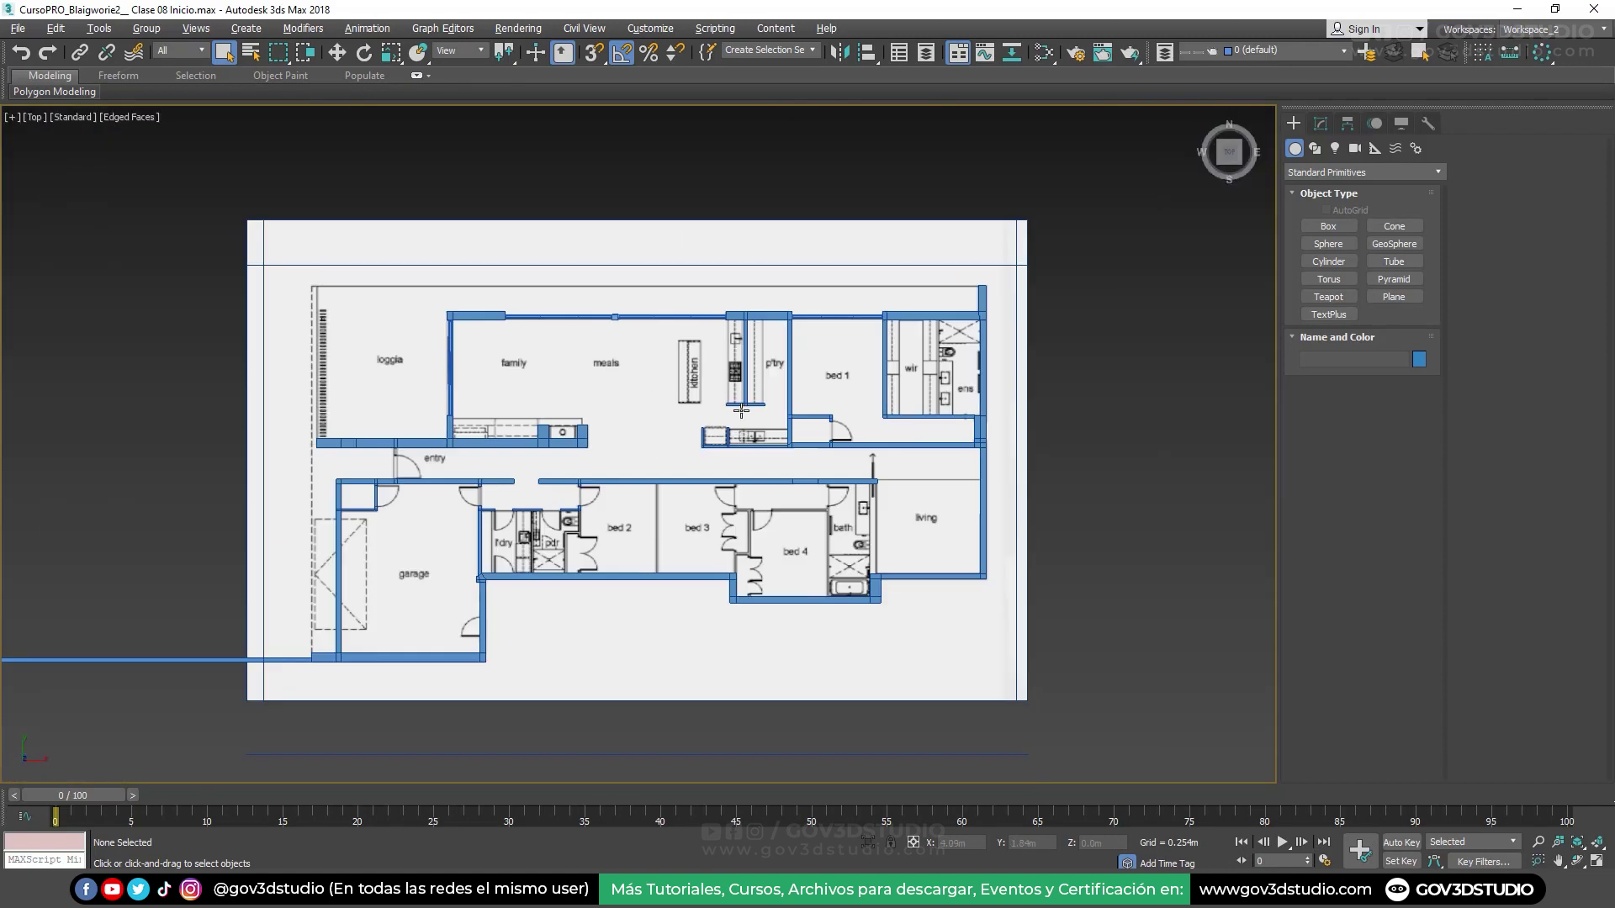
middle_drag(624, 465, 864, 463)
scroll(588, 323, up, 4)
scroll(519, 300, up, 5)
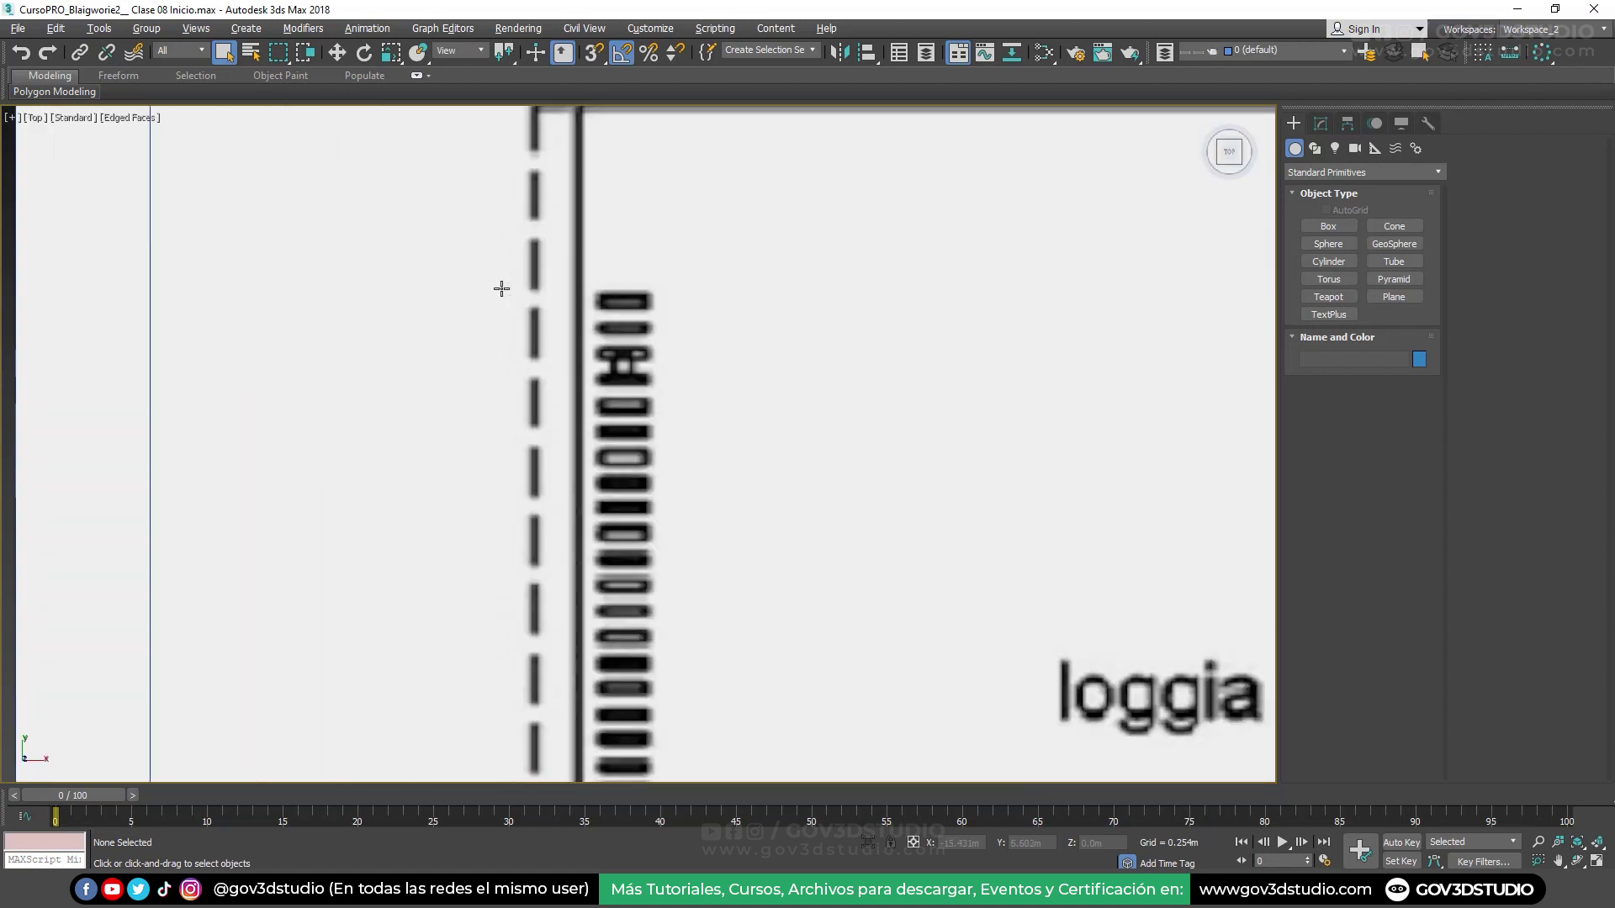
scroll(594, 359, up, 2)
scroll(605, 361, up, 4)
scroll(623, 377, down, 5)
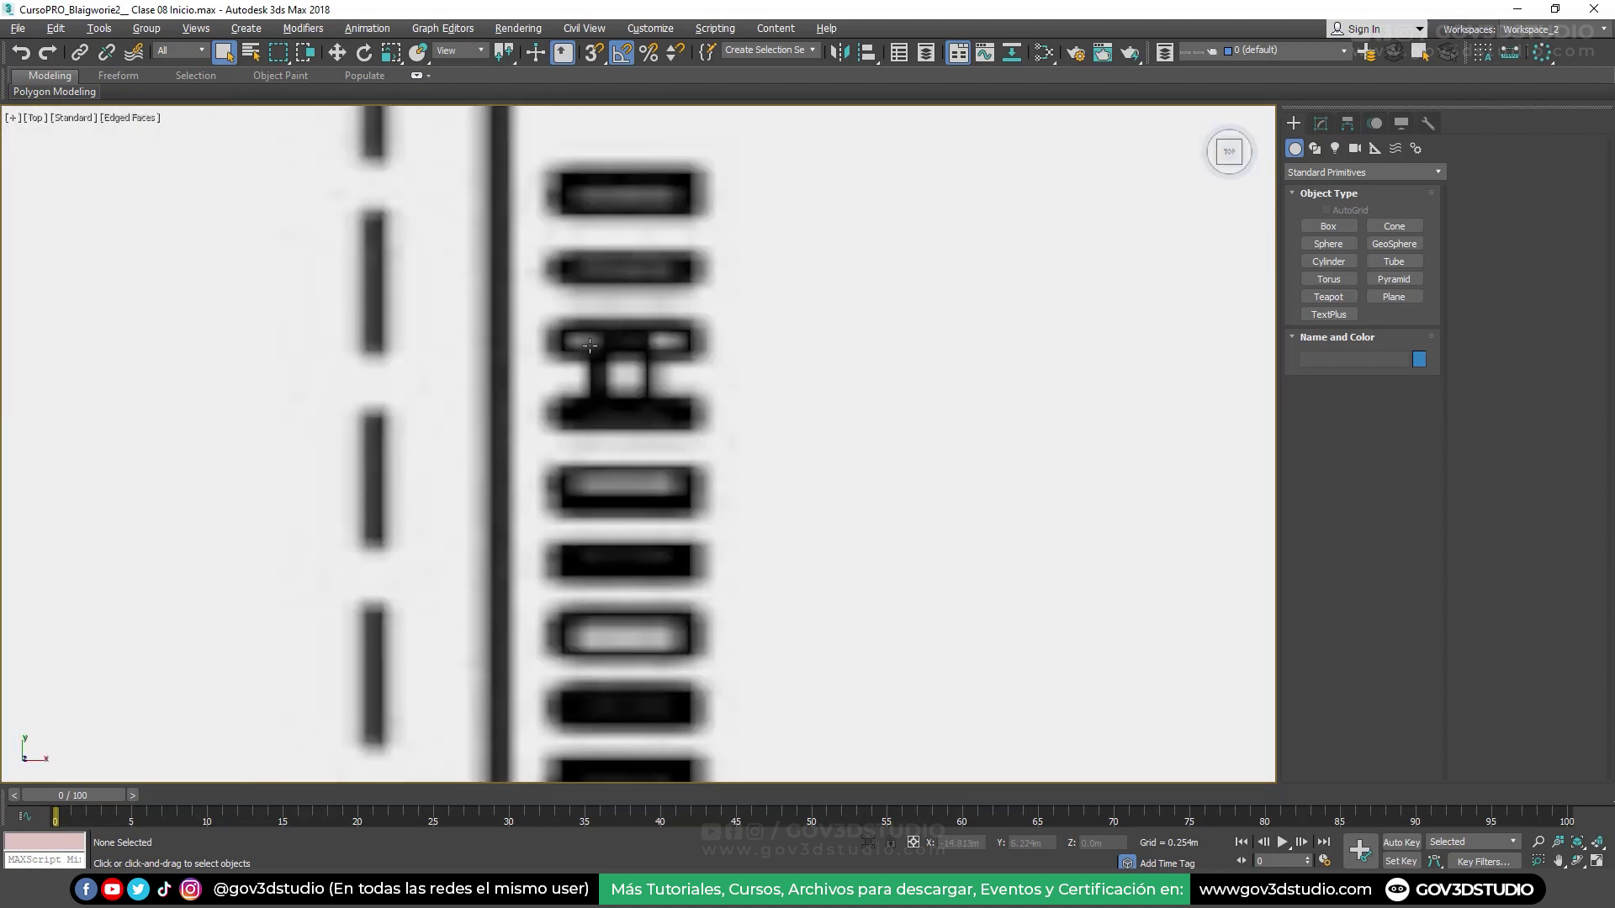
scroll(590, 386, up, 2)
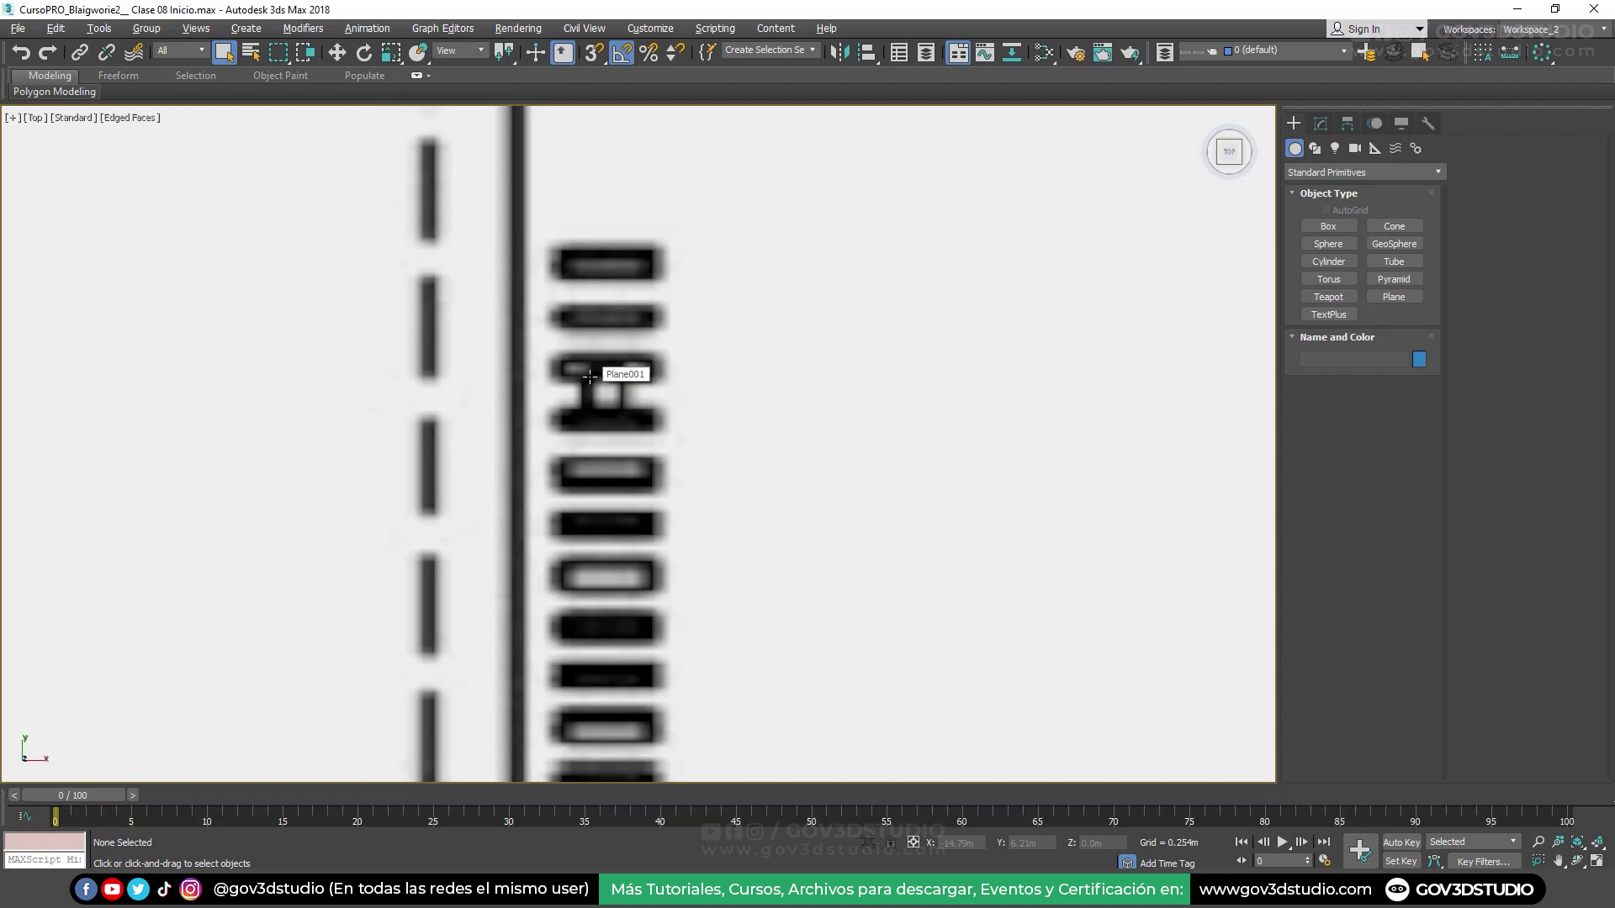
scroll(559, 312, up, 2)
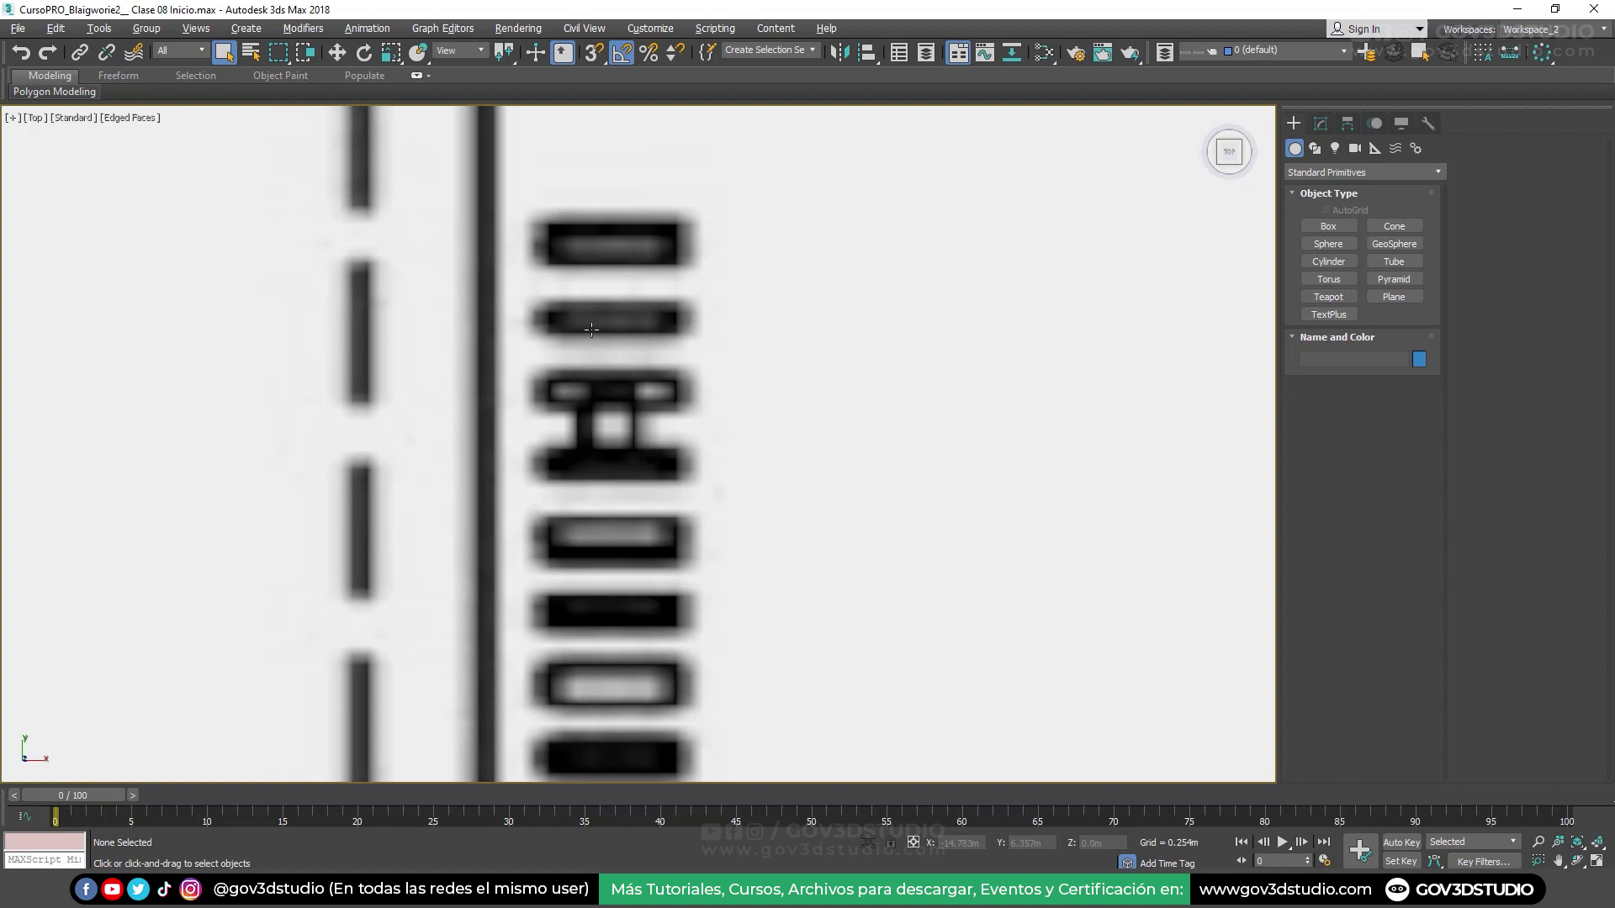
scroll(591, 329, up, 1)
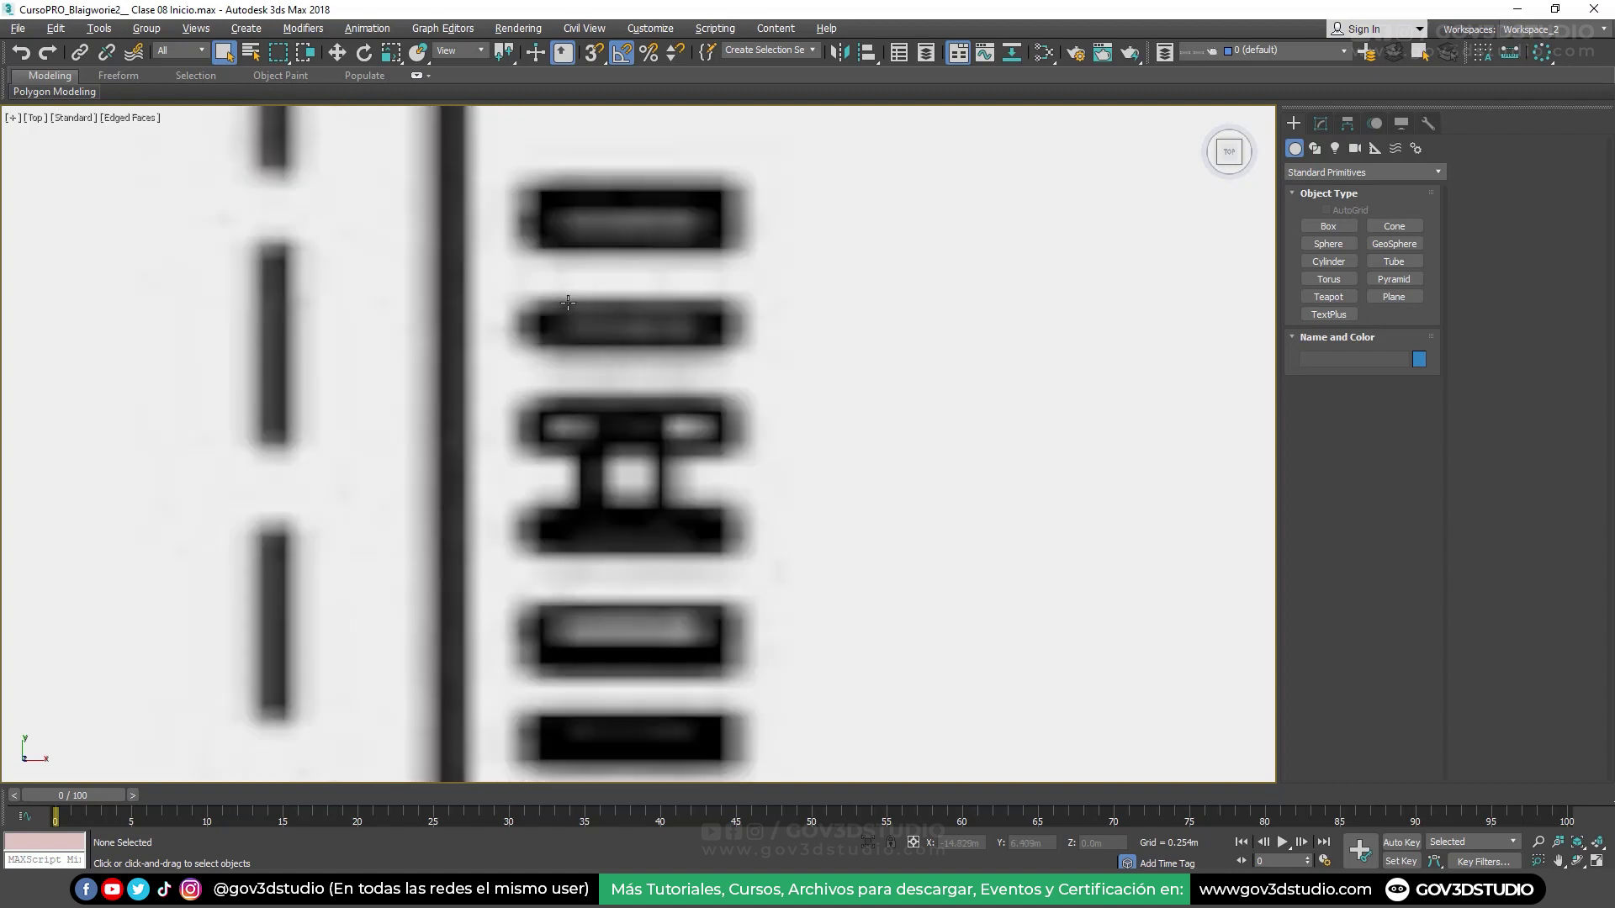
scroll(572, 311, up, 2)
scroll(564, 303, up, 3)
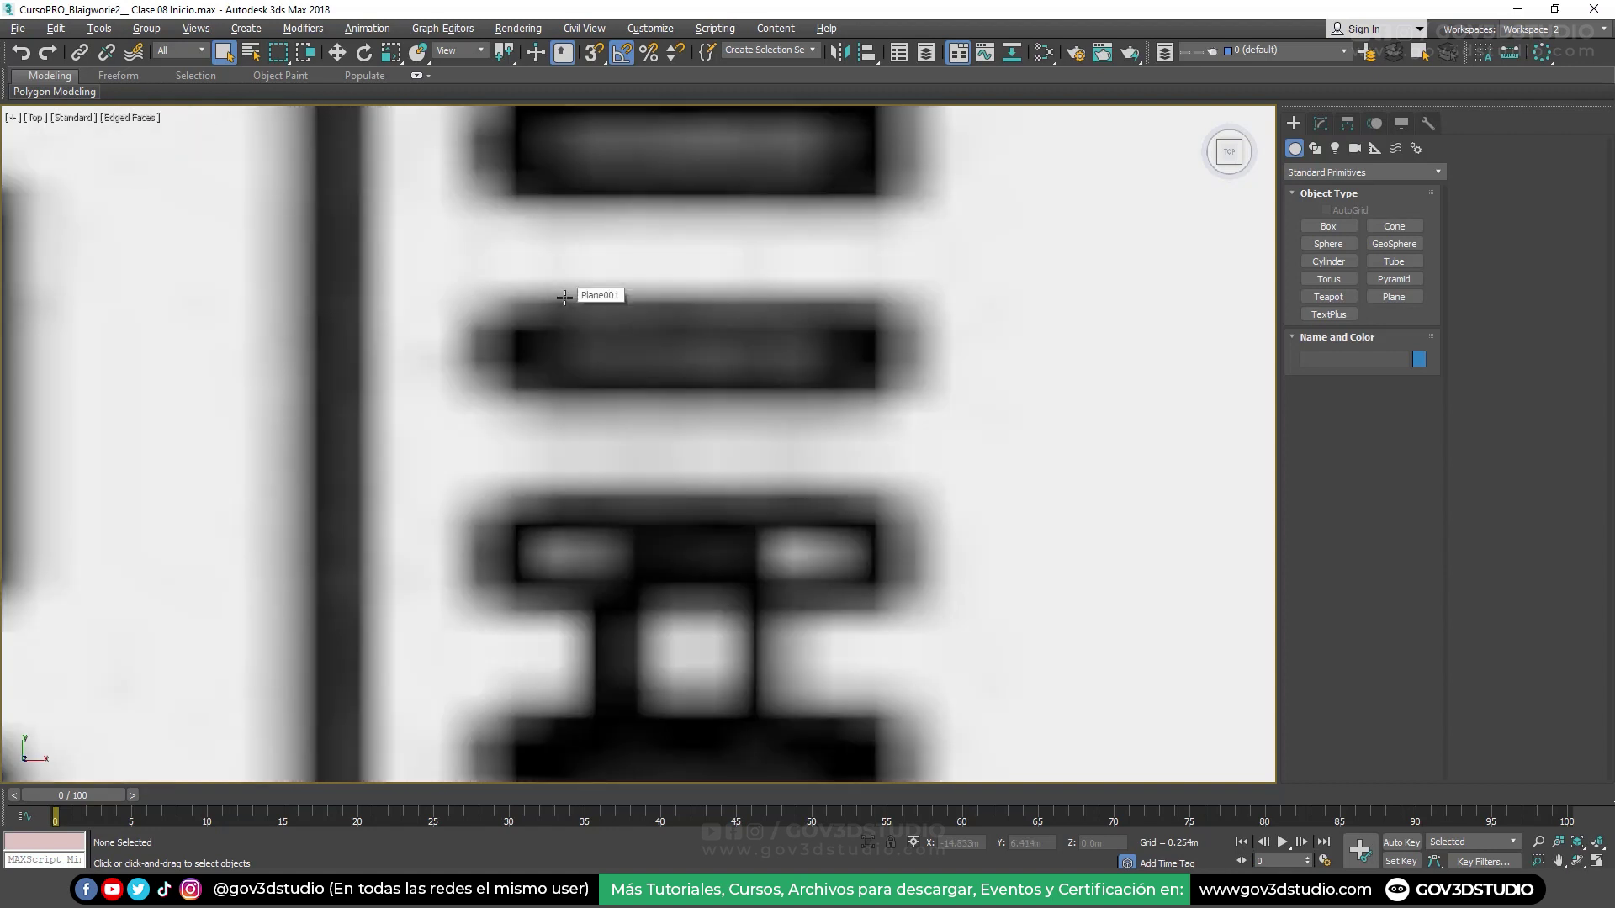
click(517, 329)
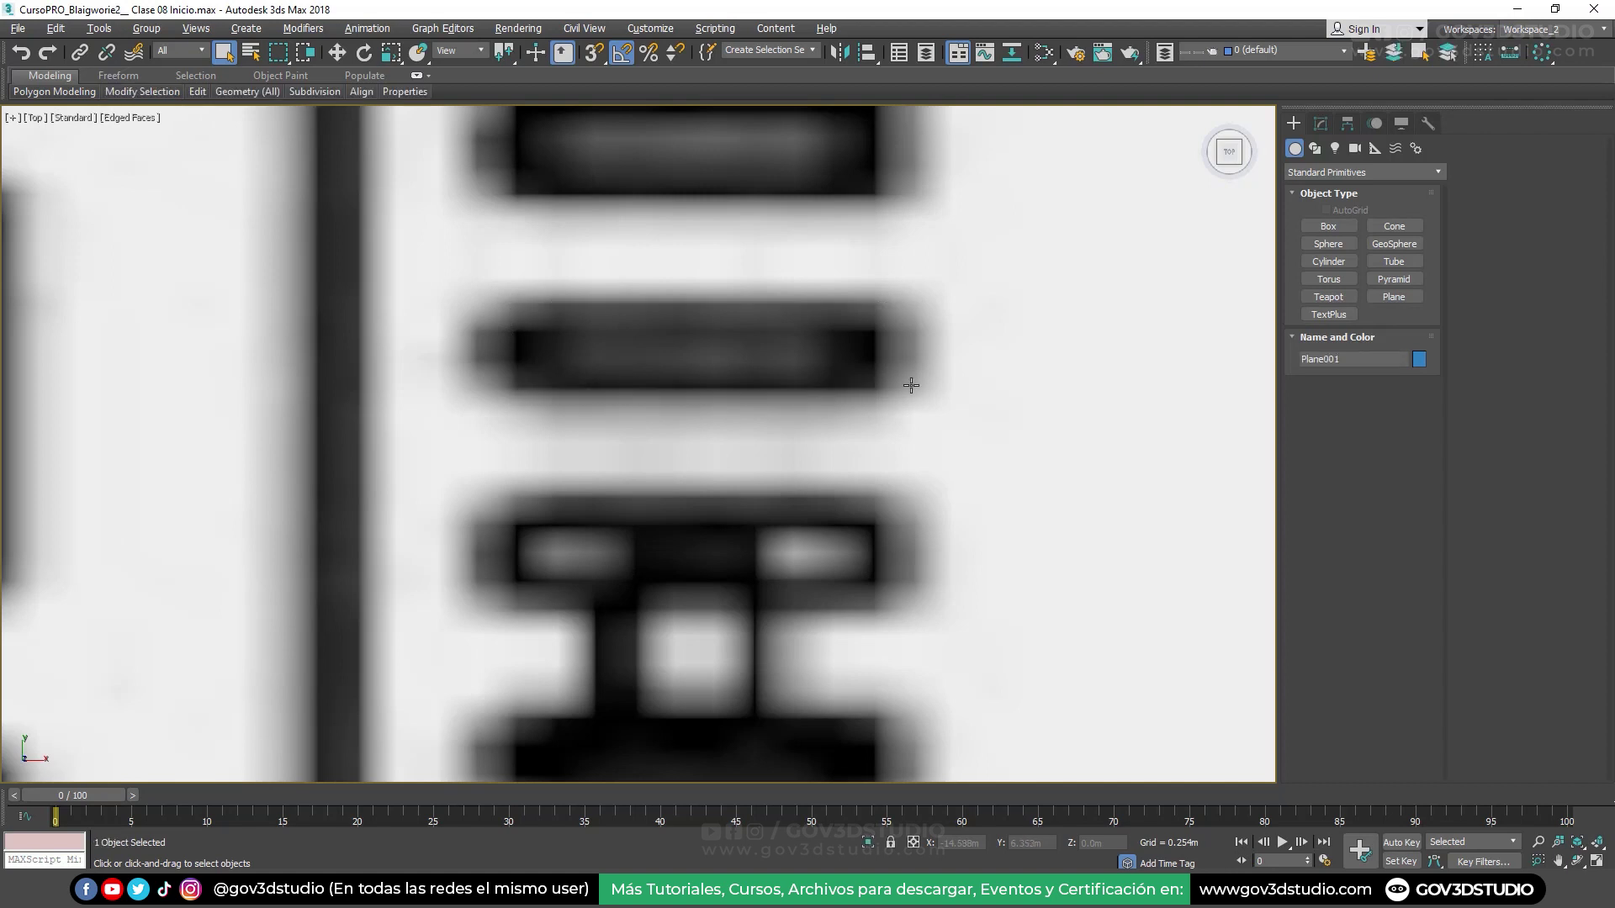
Draw a box over a slat outline and set its length to 0.08m
click(1328, 225)
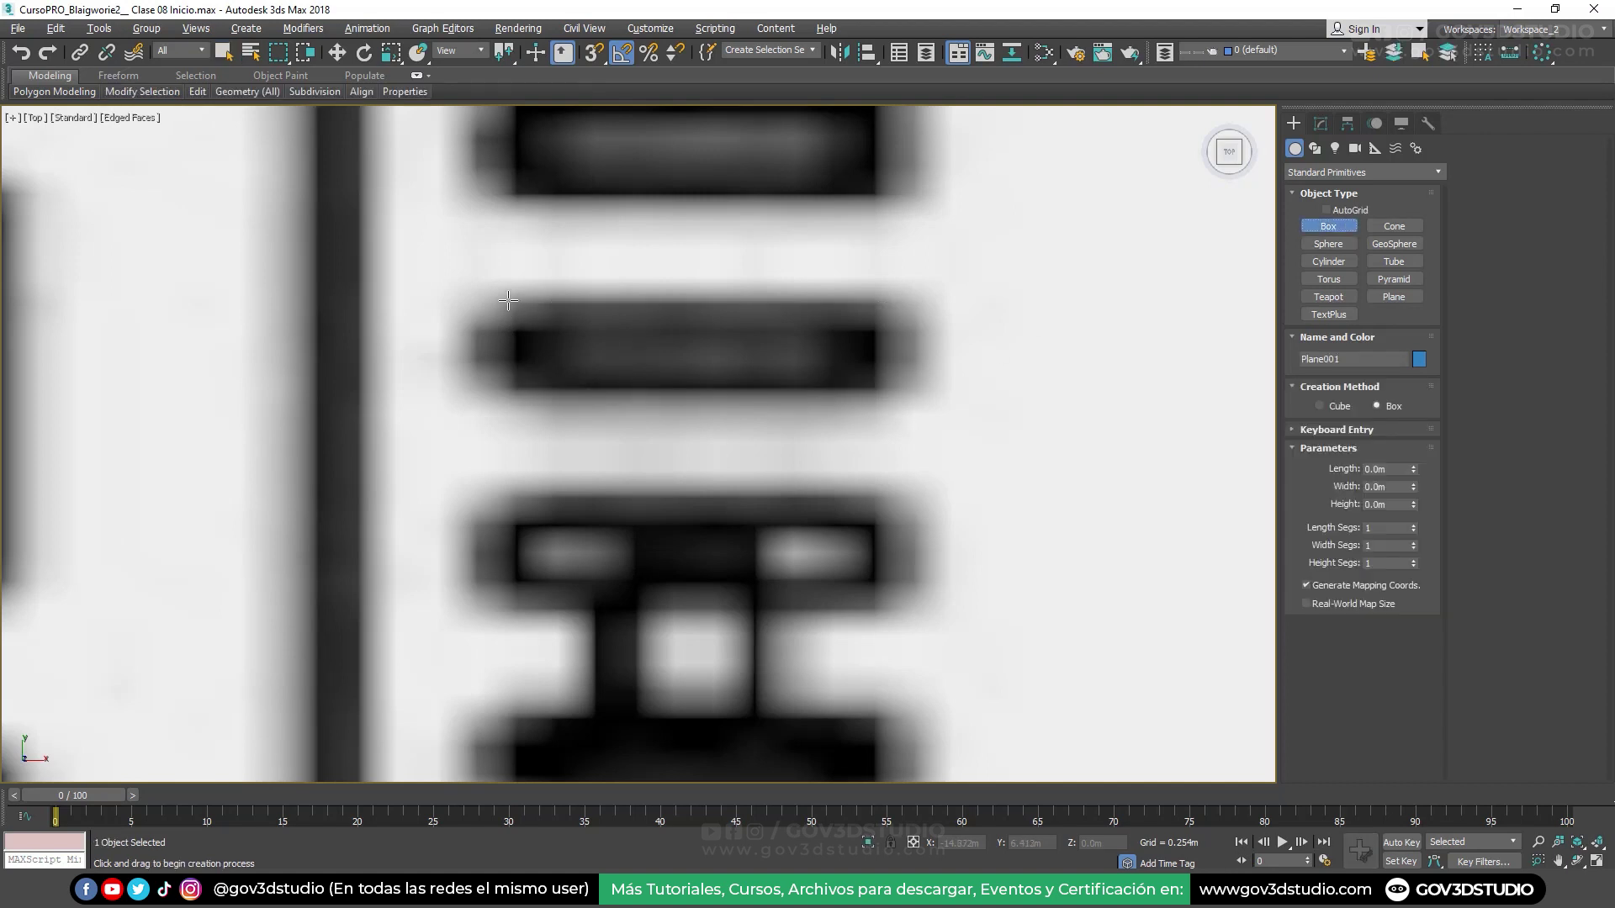
drag(509, 297, 878, 401)
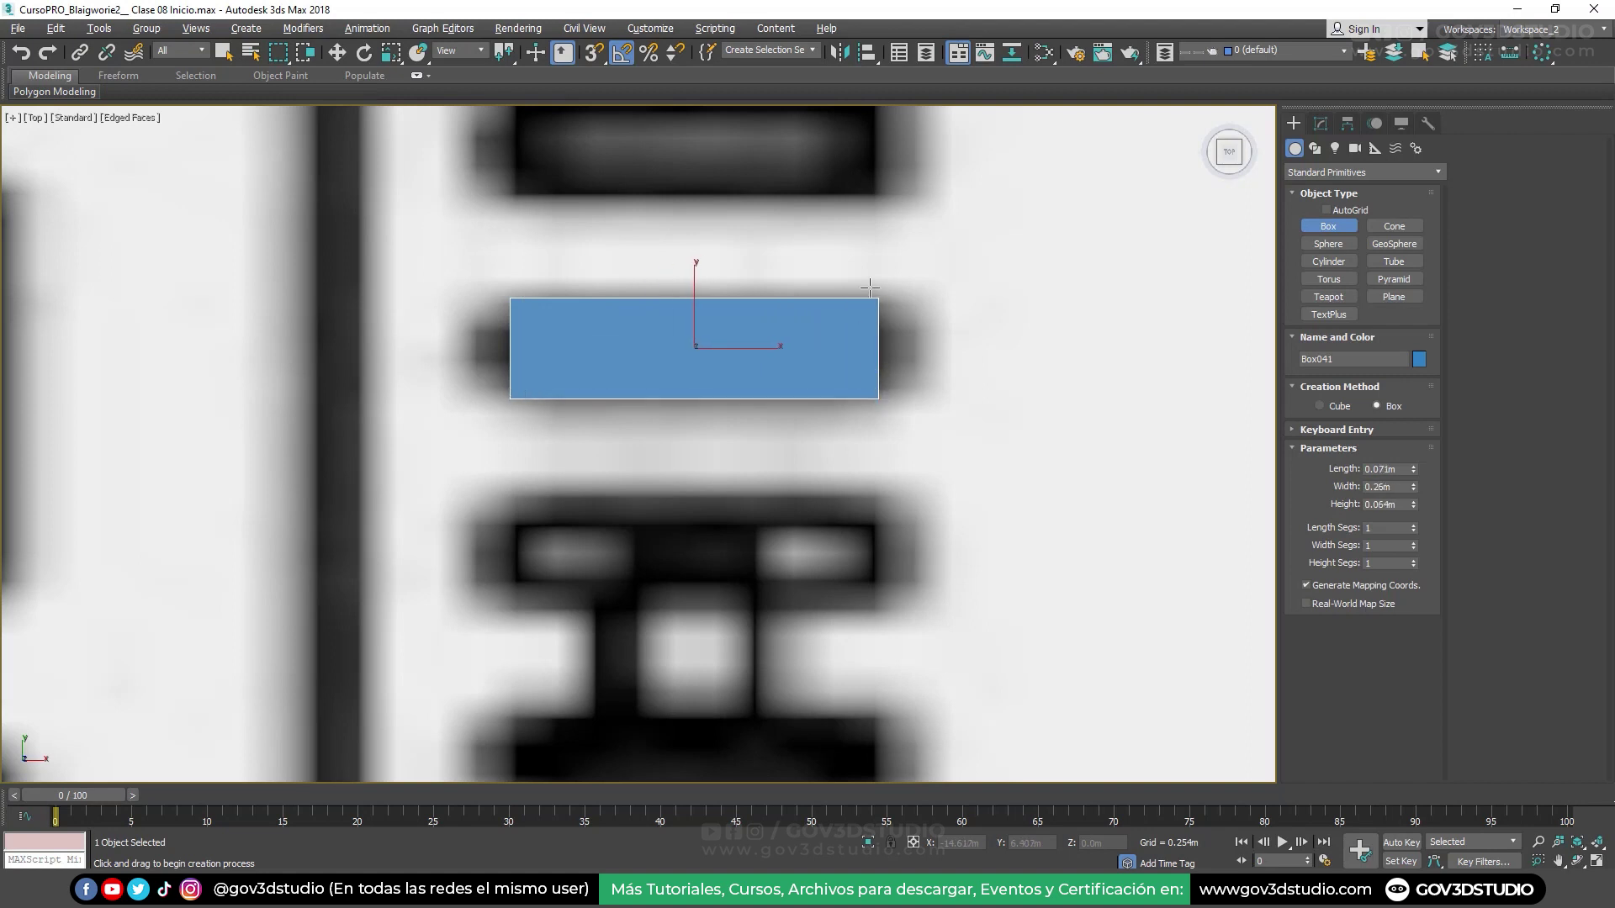
right_click(860, 346)
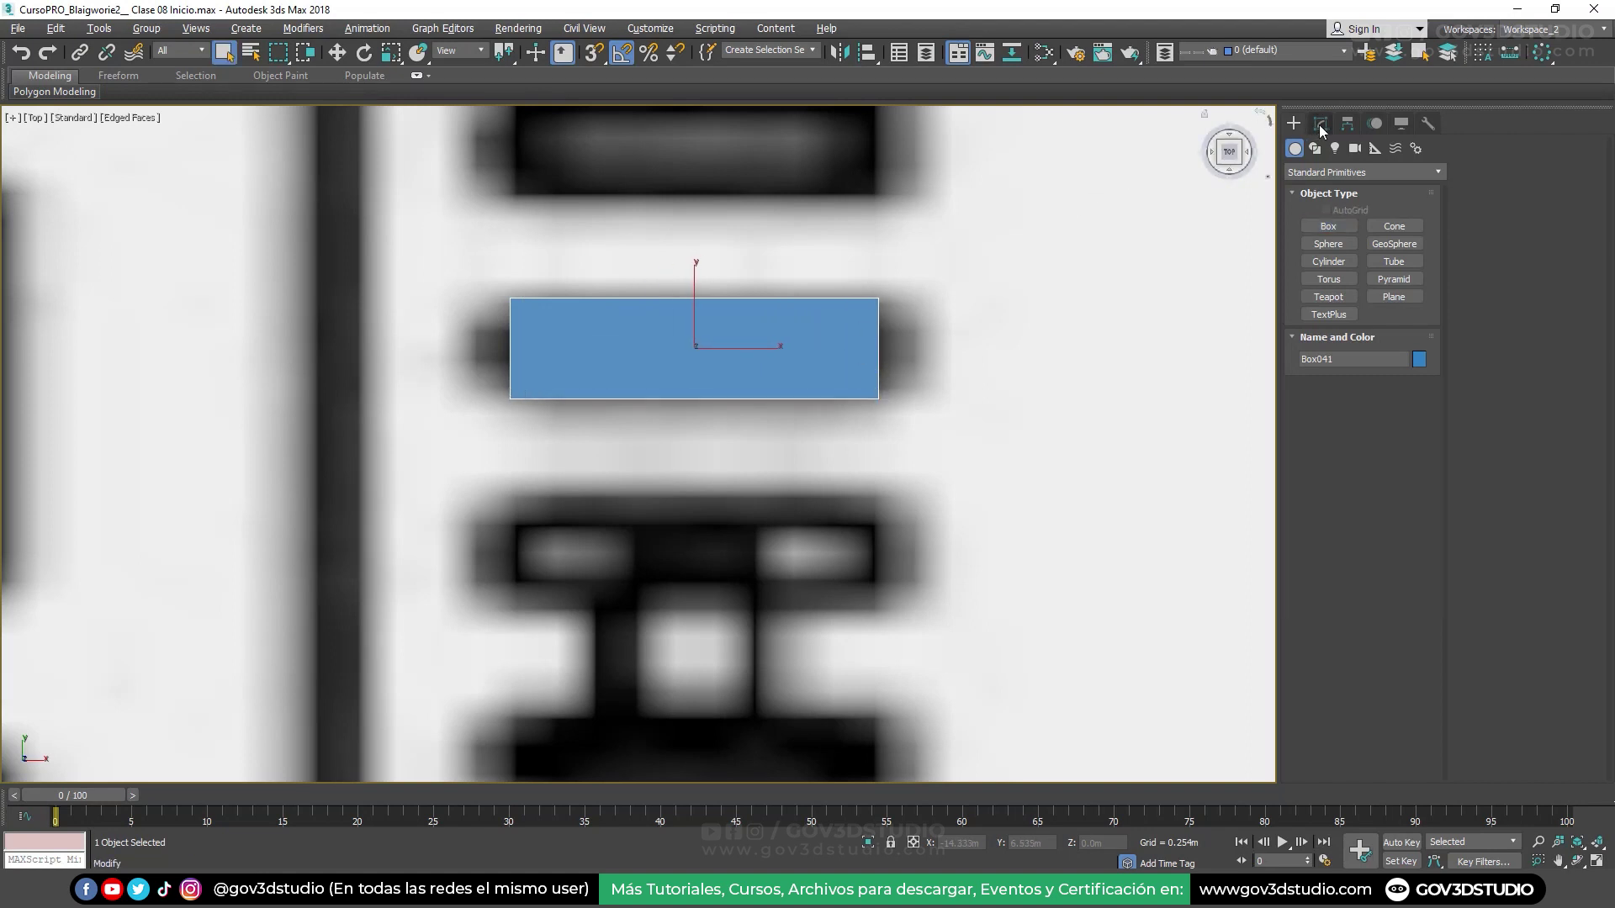
click(1320, 124)
double_click(1381, 368)
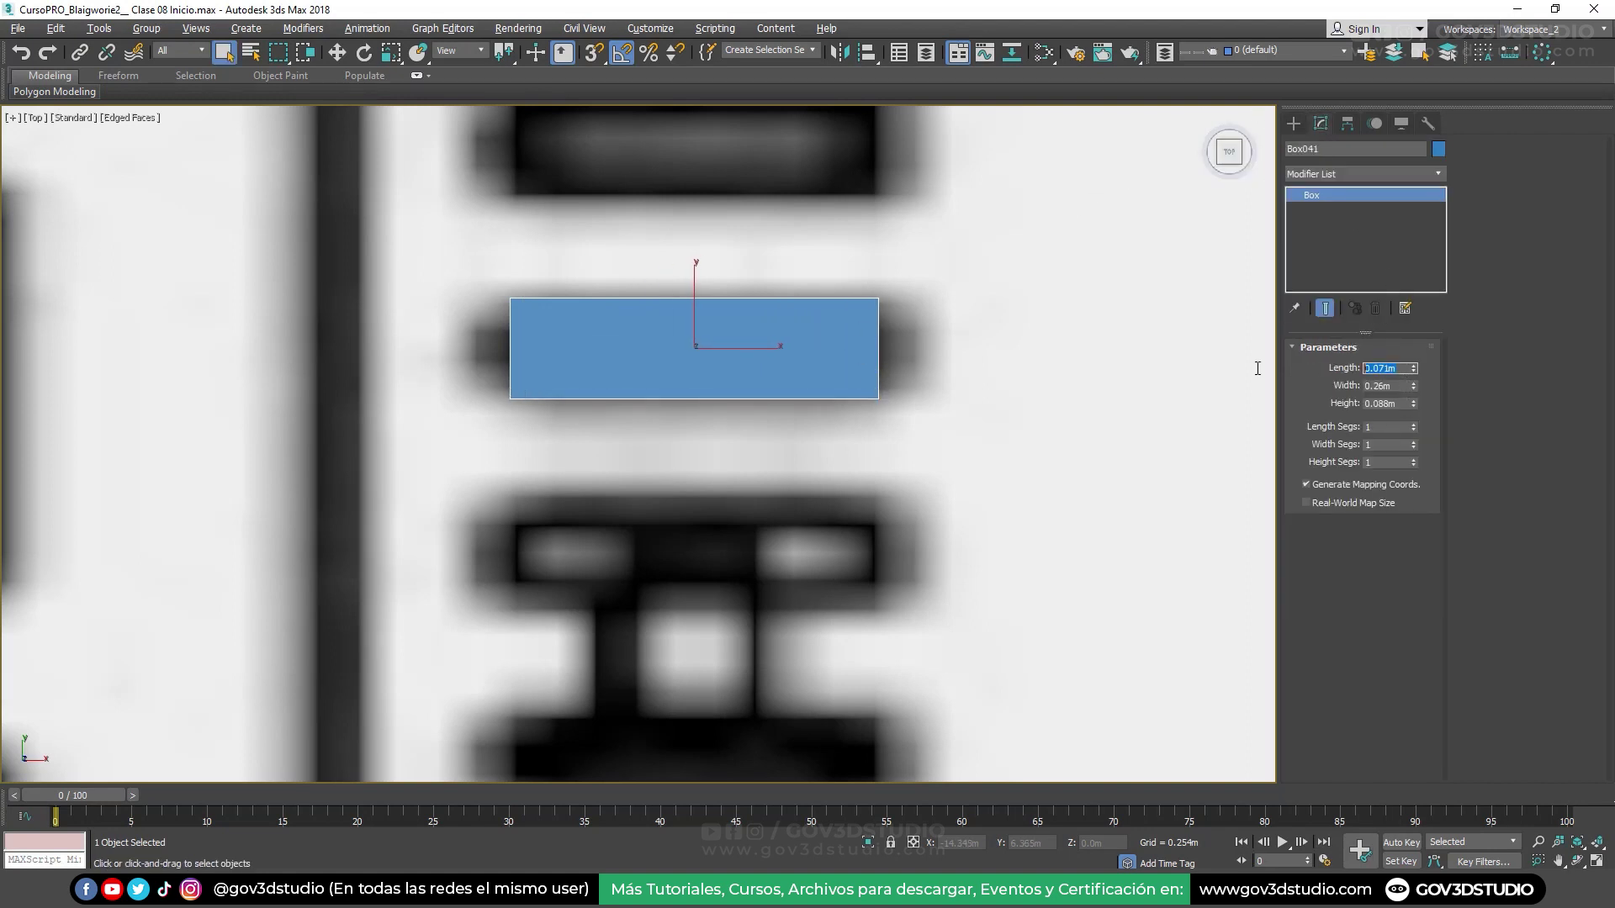
text(.08)
key(Return)
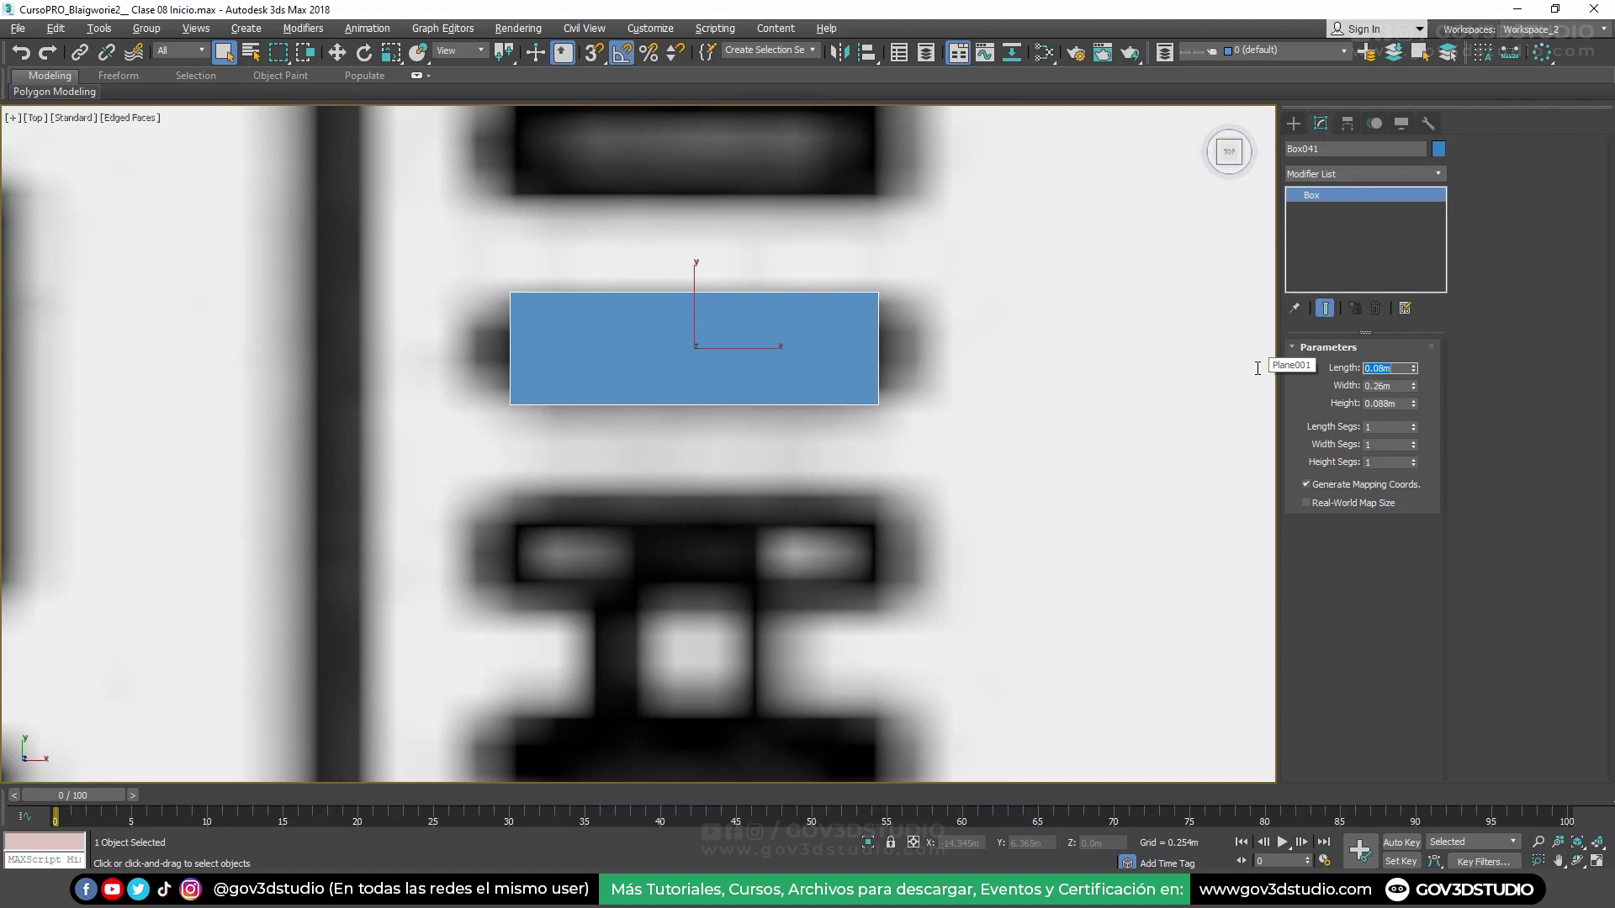
Set the box width to 0.26m and its length to 0.06m
double_click(1397, 386)
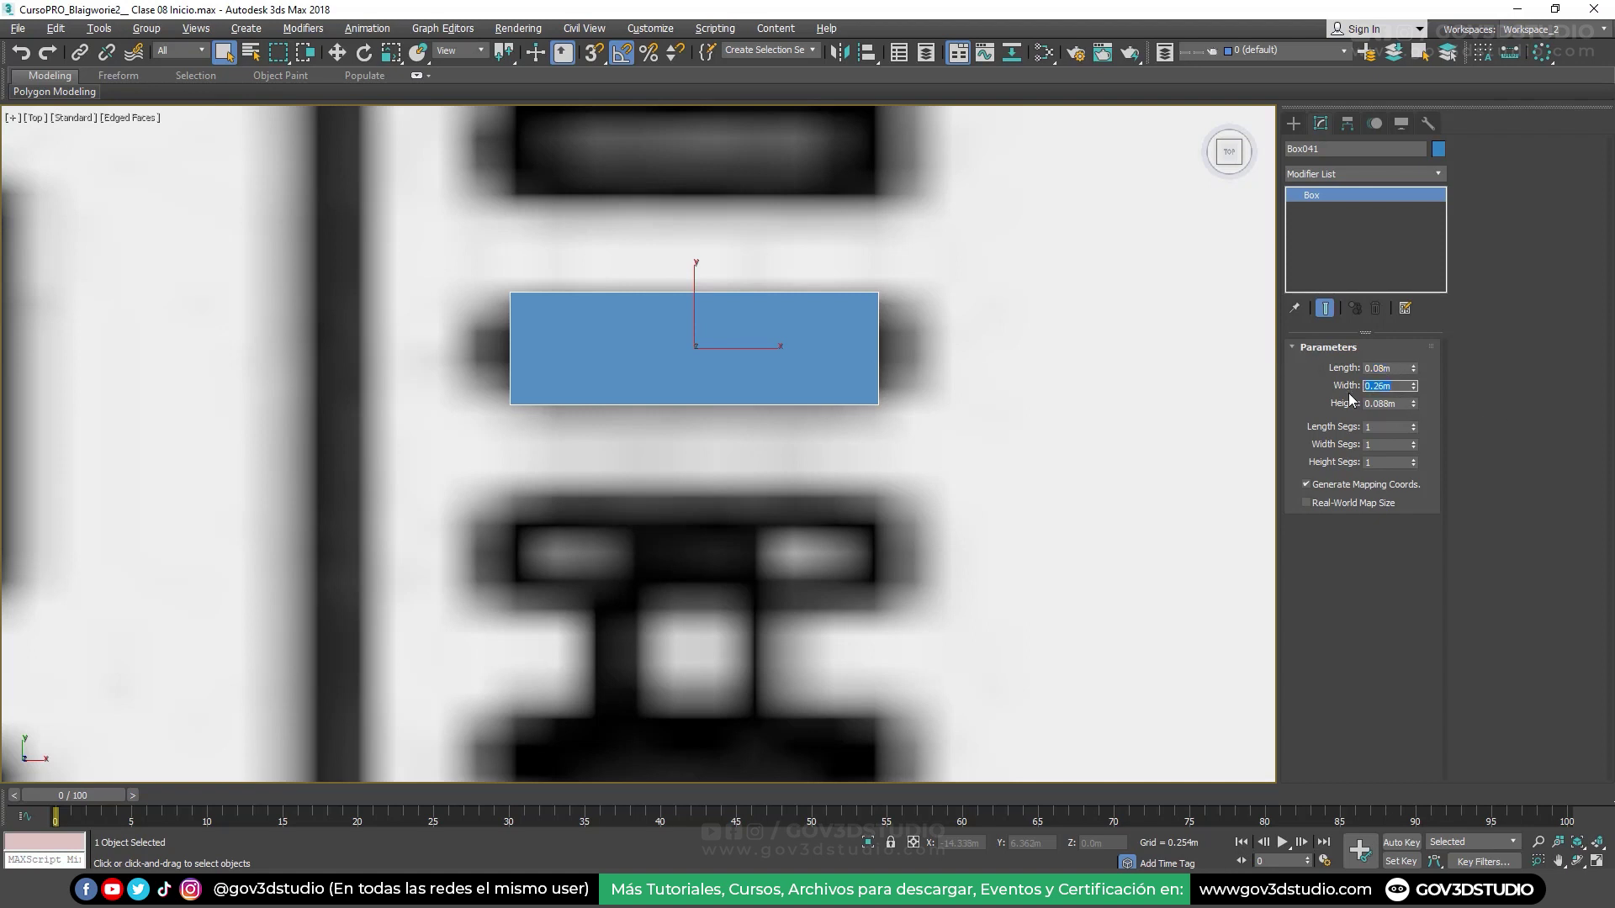
text(.28)
key(Return)
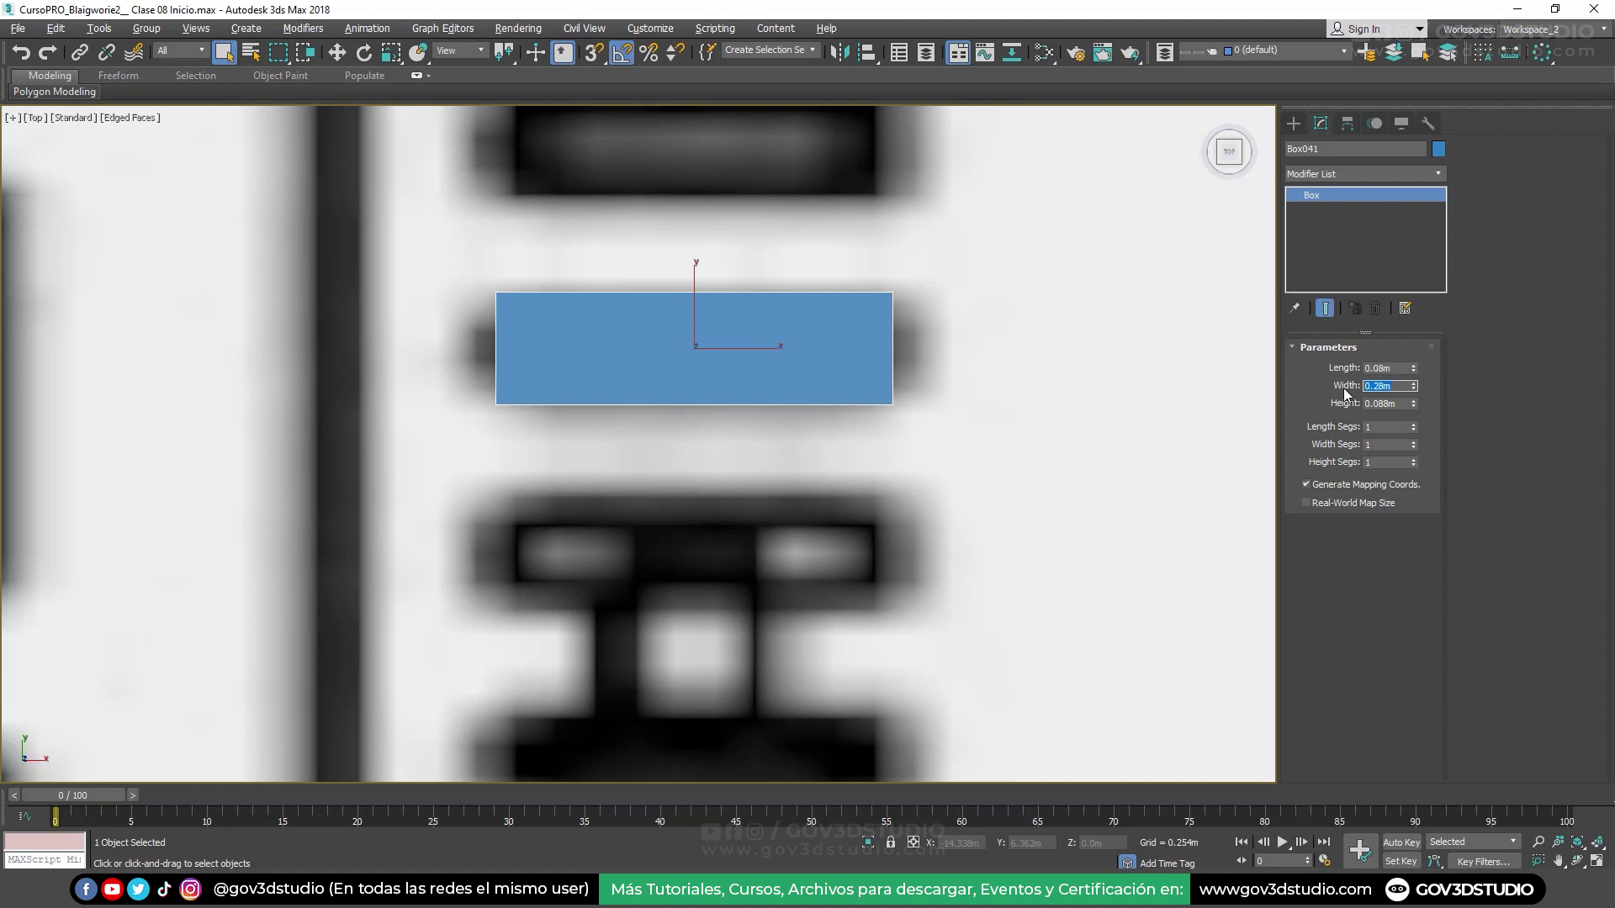
text(26)
key(Return)
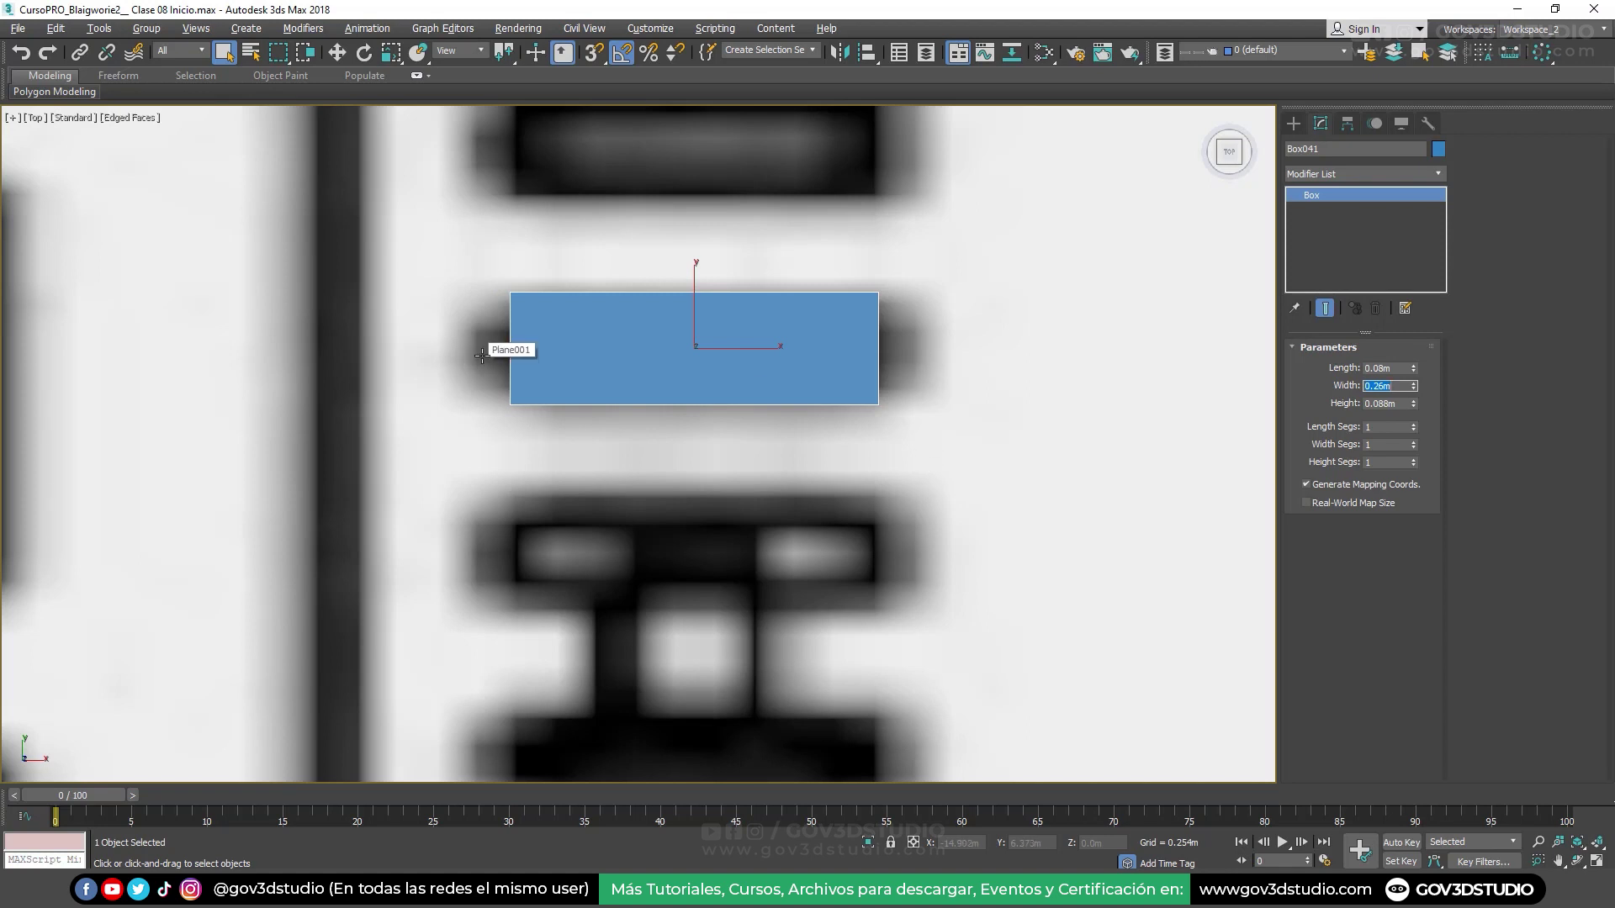
drag(1394, 366, 1341, 371)
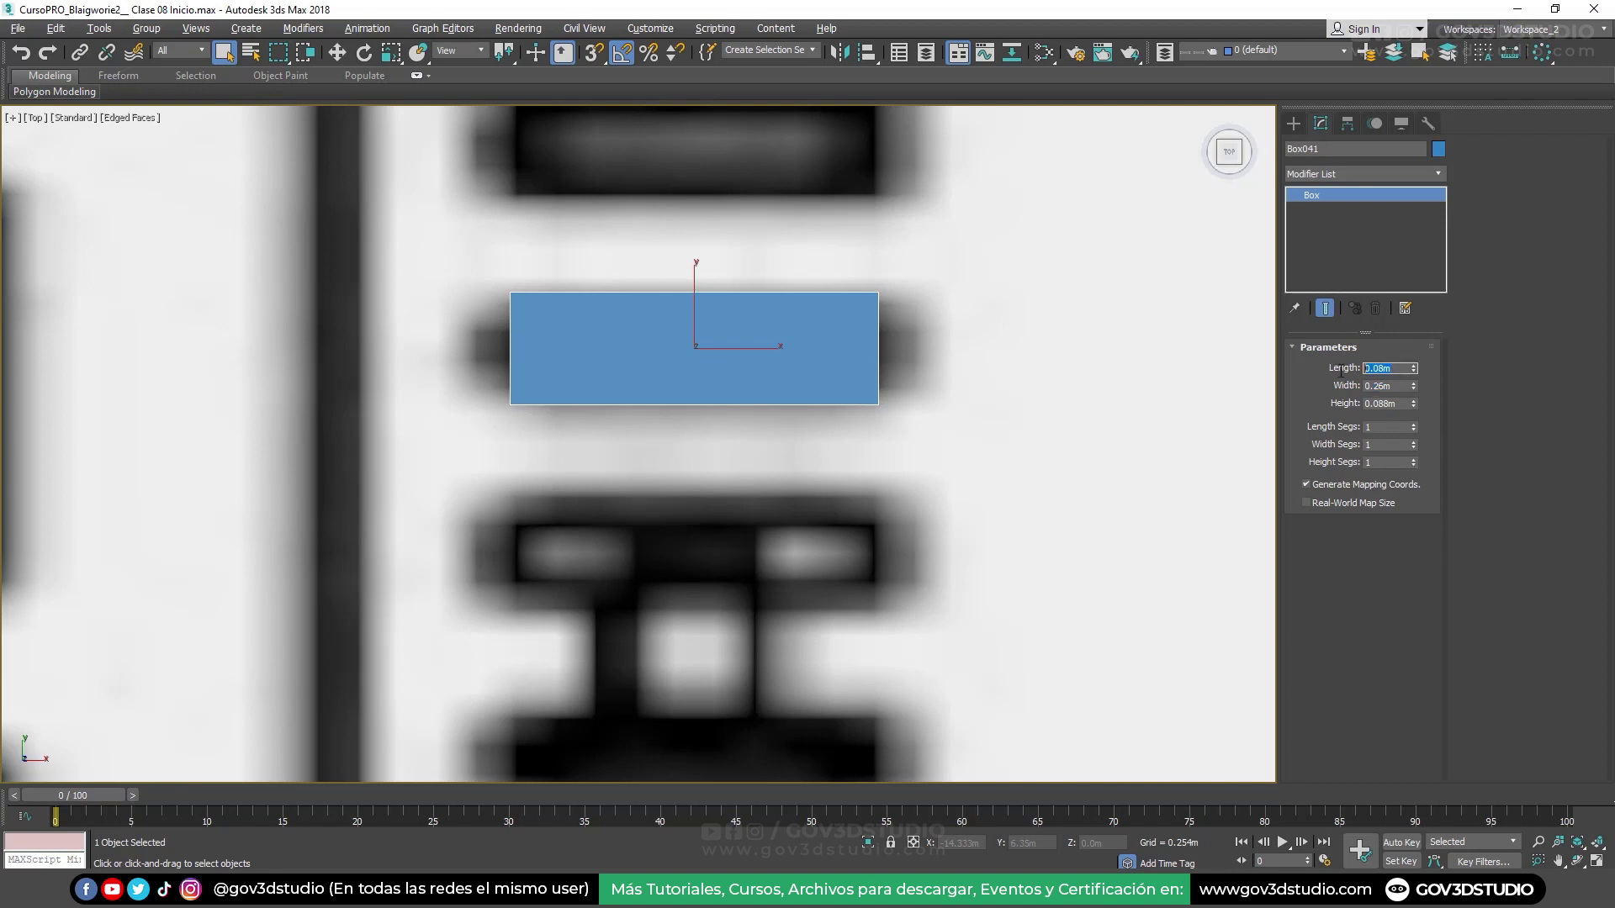
text(.0)
text(6)
key(Return)
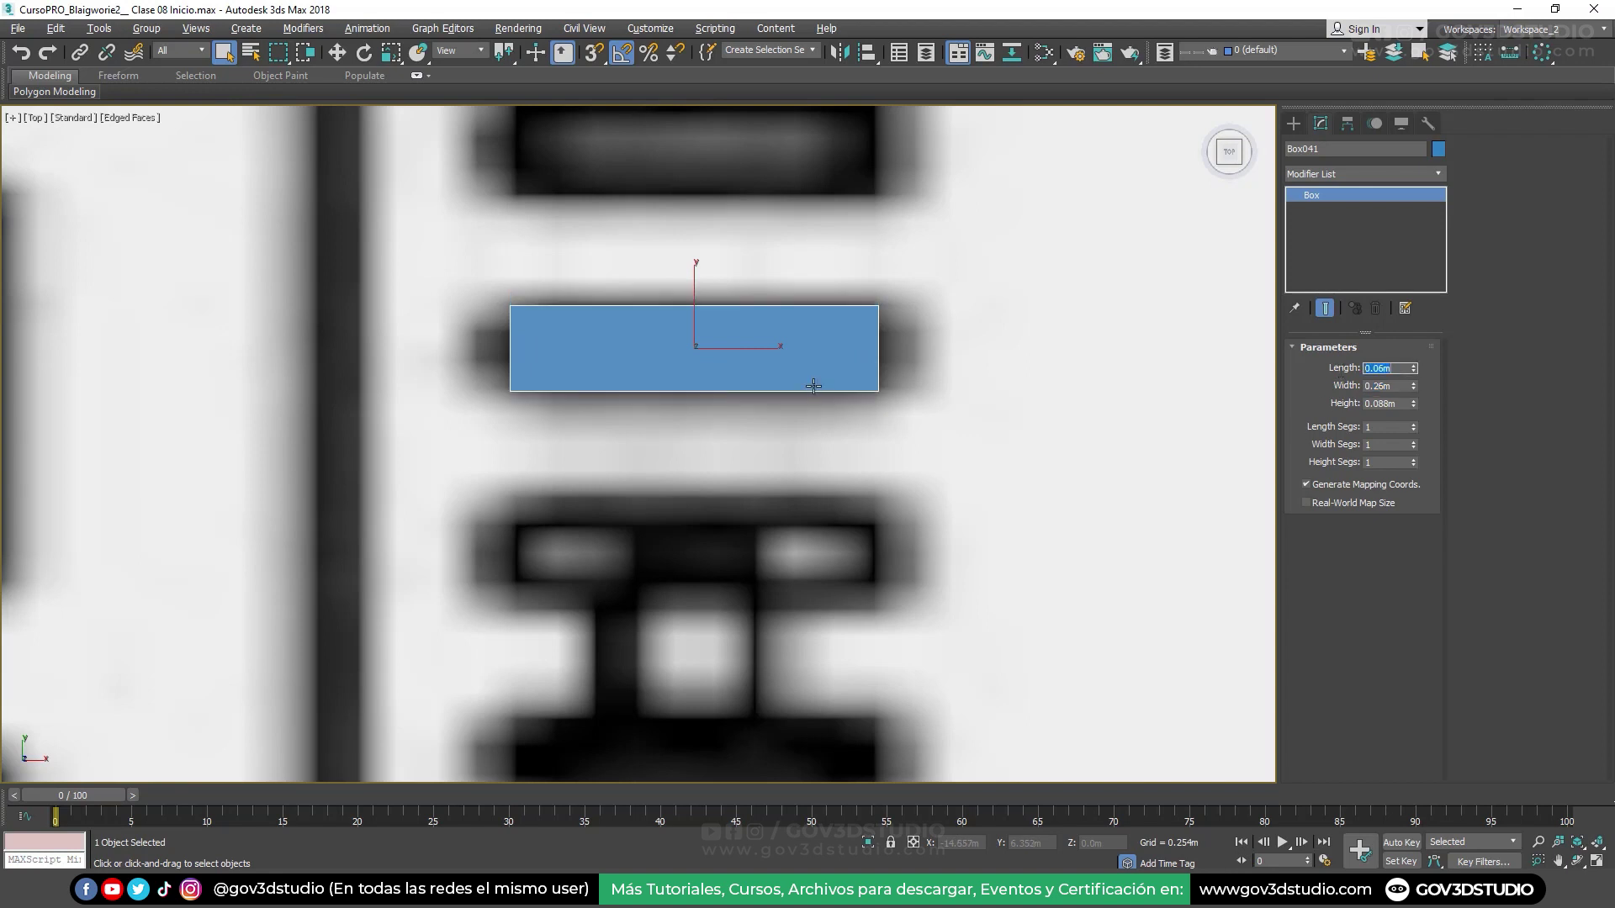
Make the box 3.0m tall with 3 length segments
middle_drag(810, 385, 834, 378)
double_click(1392, 405)
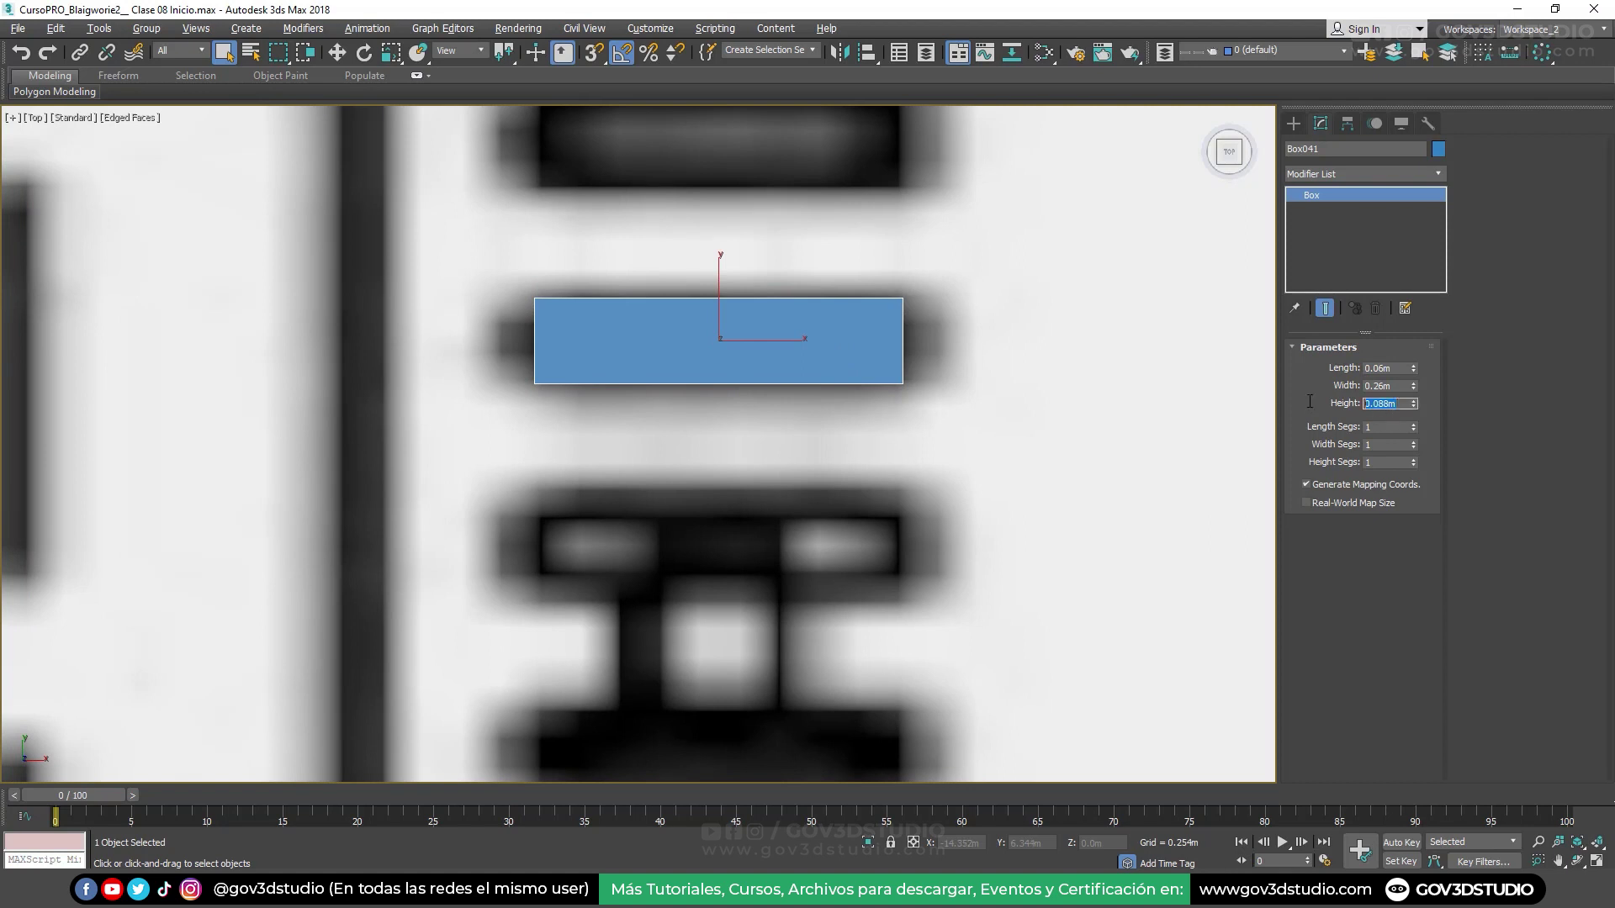
text(3)
key(Return)
middle_drag(1045, 386, 1093, 355)
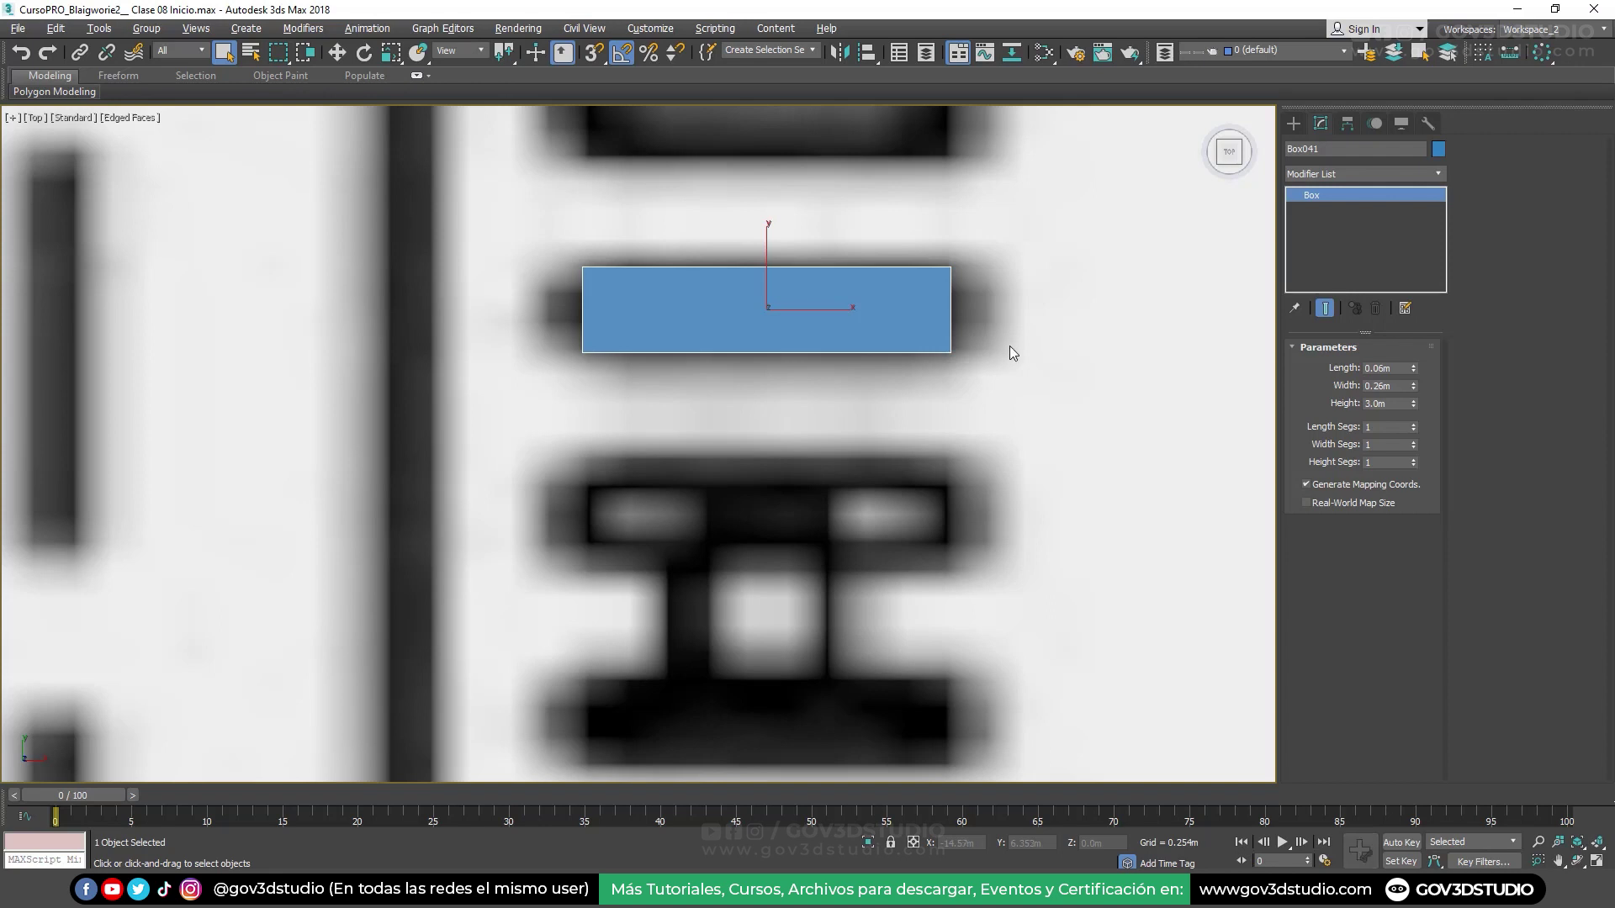
click(1414, 427)
click(1414, 427)
middle_drag(879, 346, 849, 368)
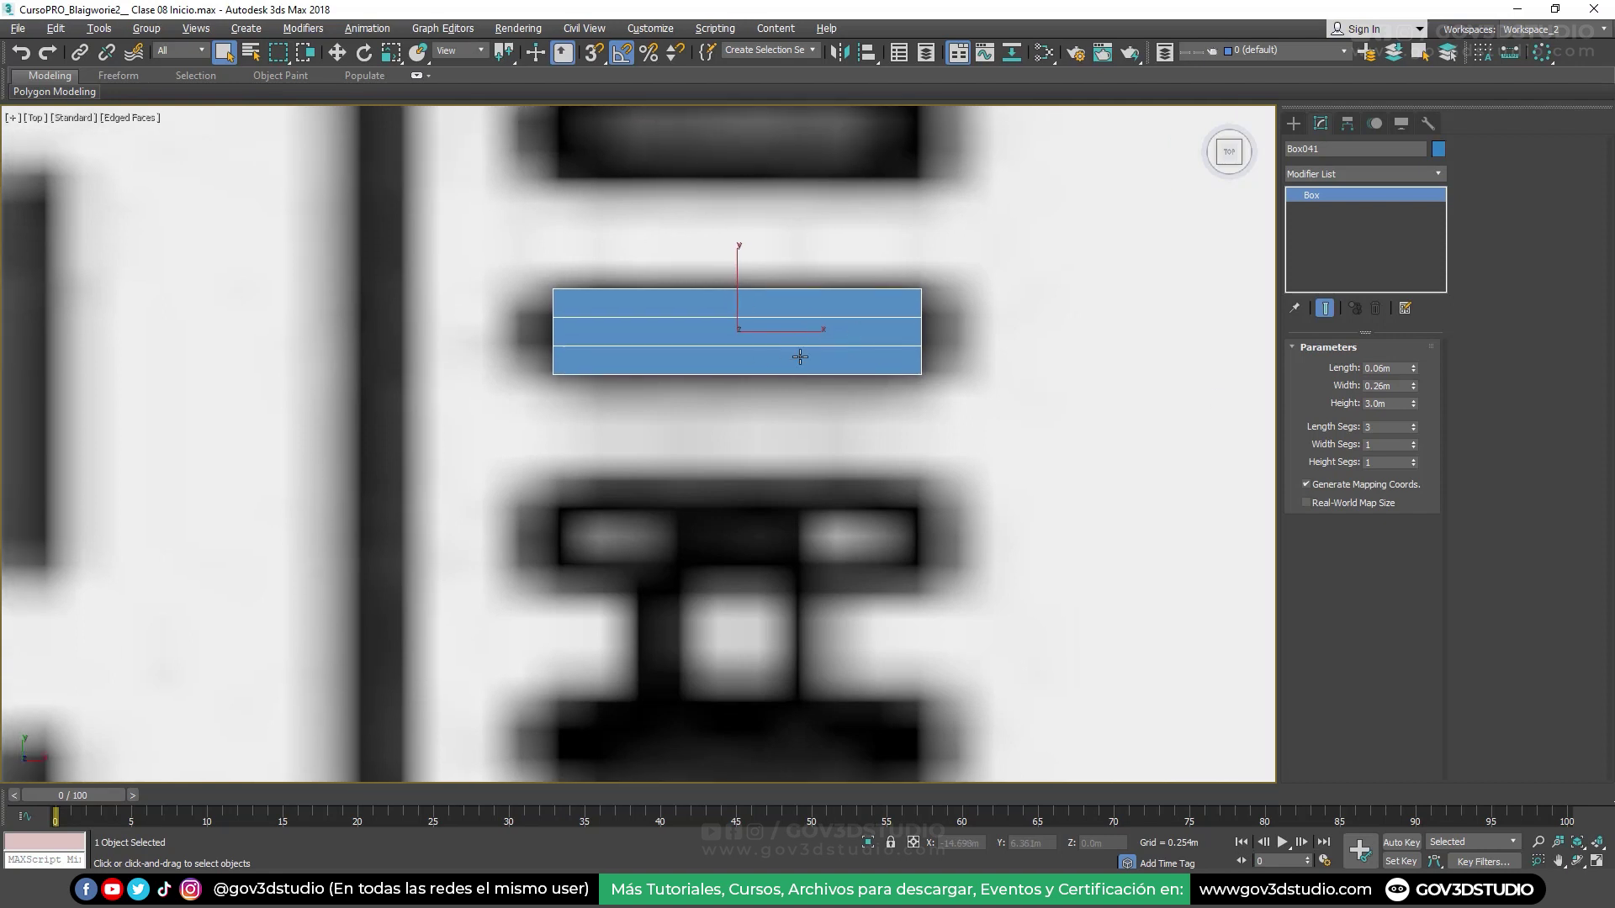
Convert Box041 to Editable Poly and select some of its faces in Polygon mode
right_click(751, 339)
mouse_move(833, 522)
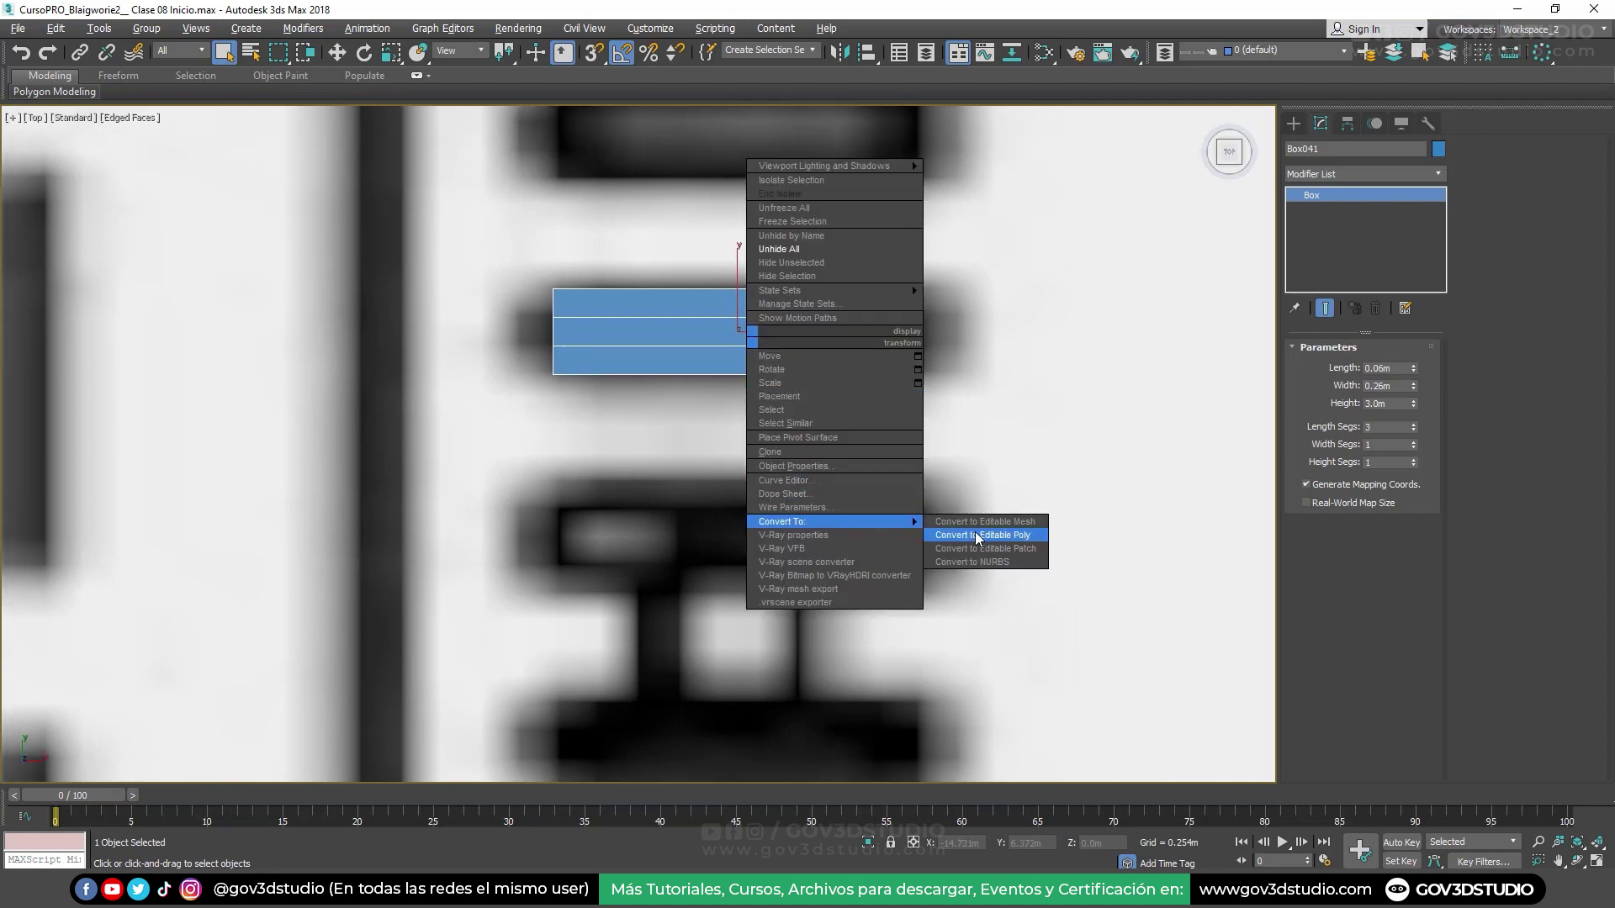
click(978, 535)
click(1380, 368)
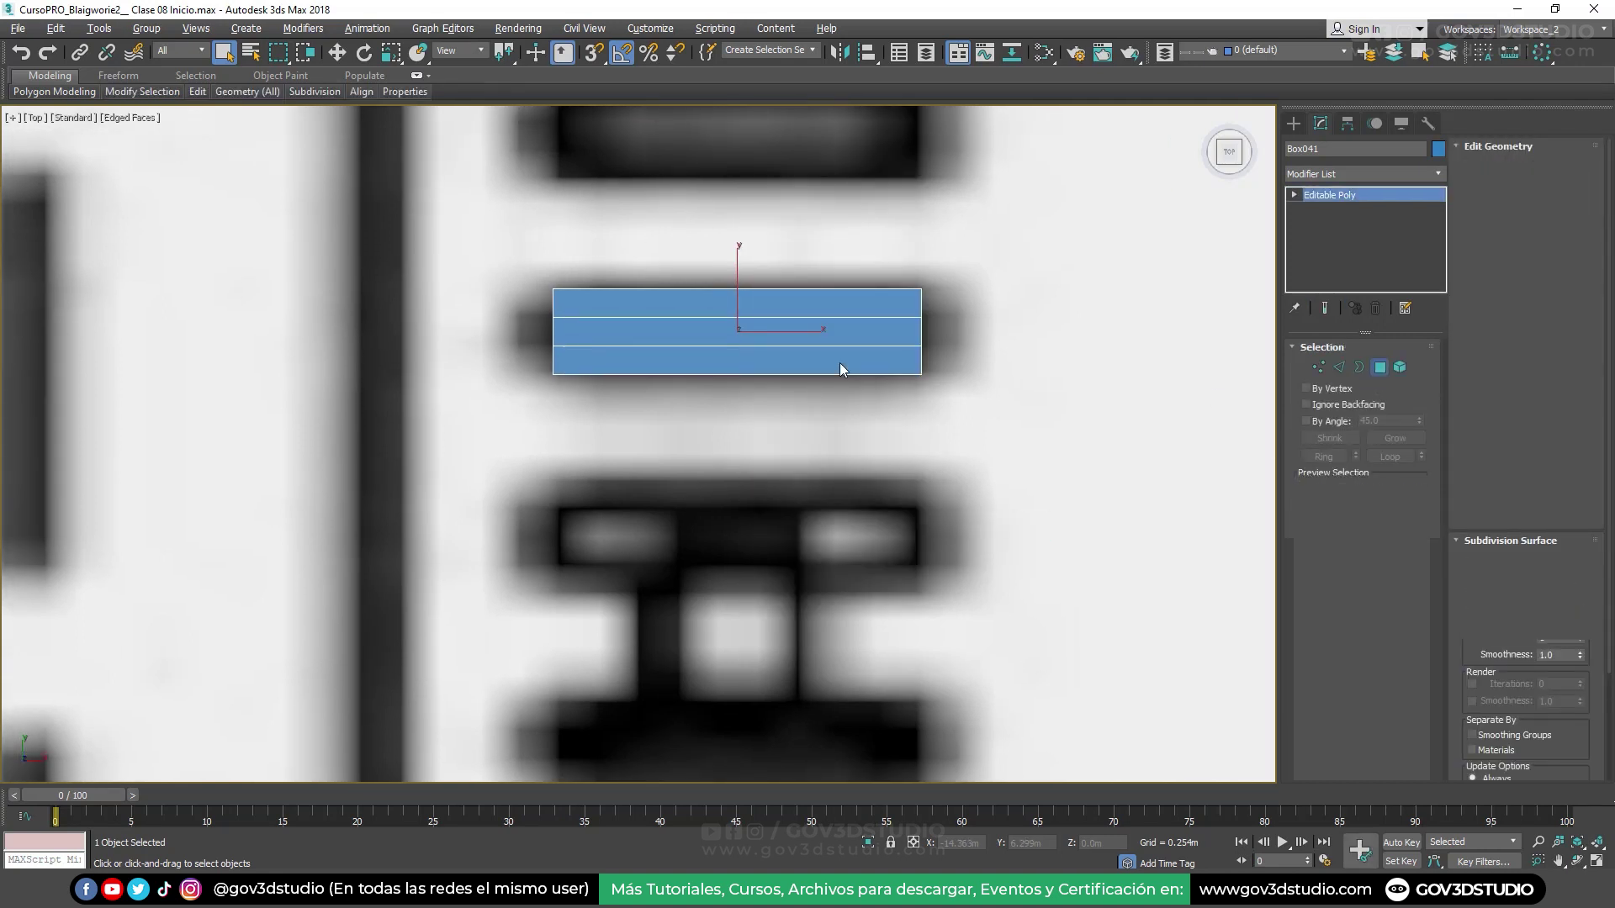
scroll(831, 438, down, 4)
key(p)
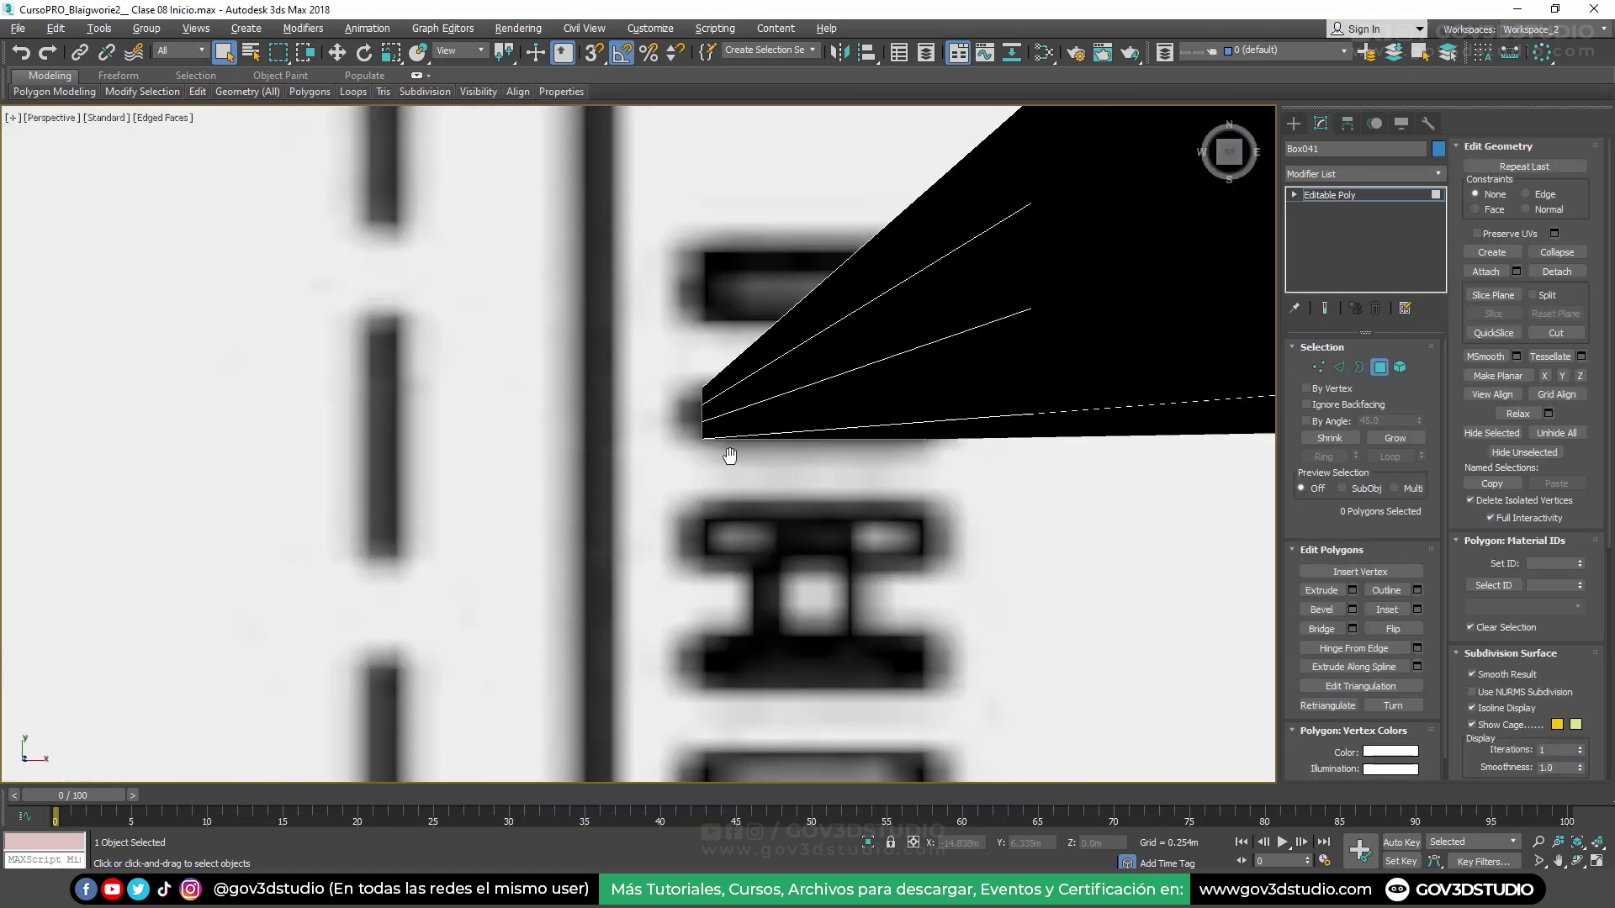
scroll(724, 454, down, 3)
click(866, 444)
ctrl+click(868, 487)
scroll(868, 486, down, 1)
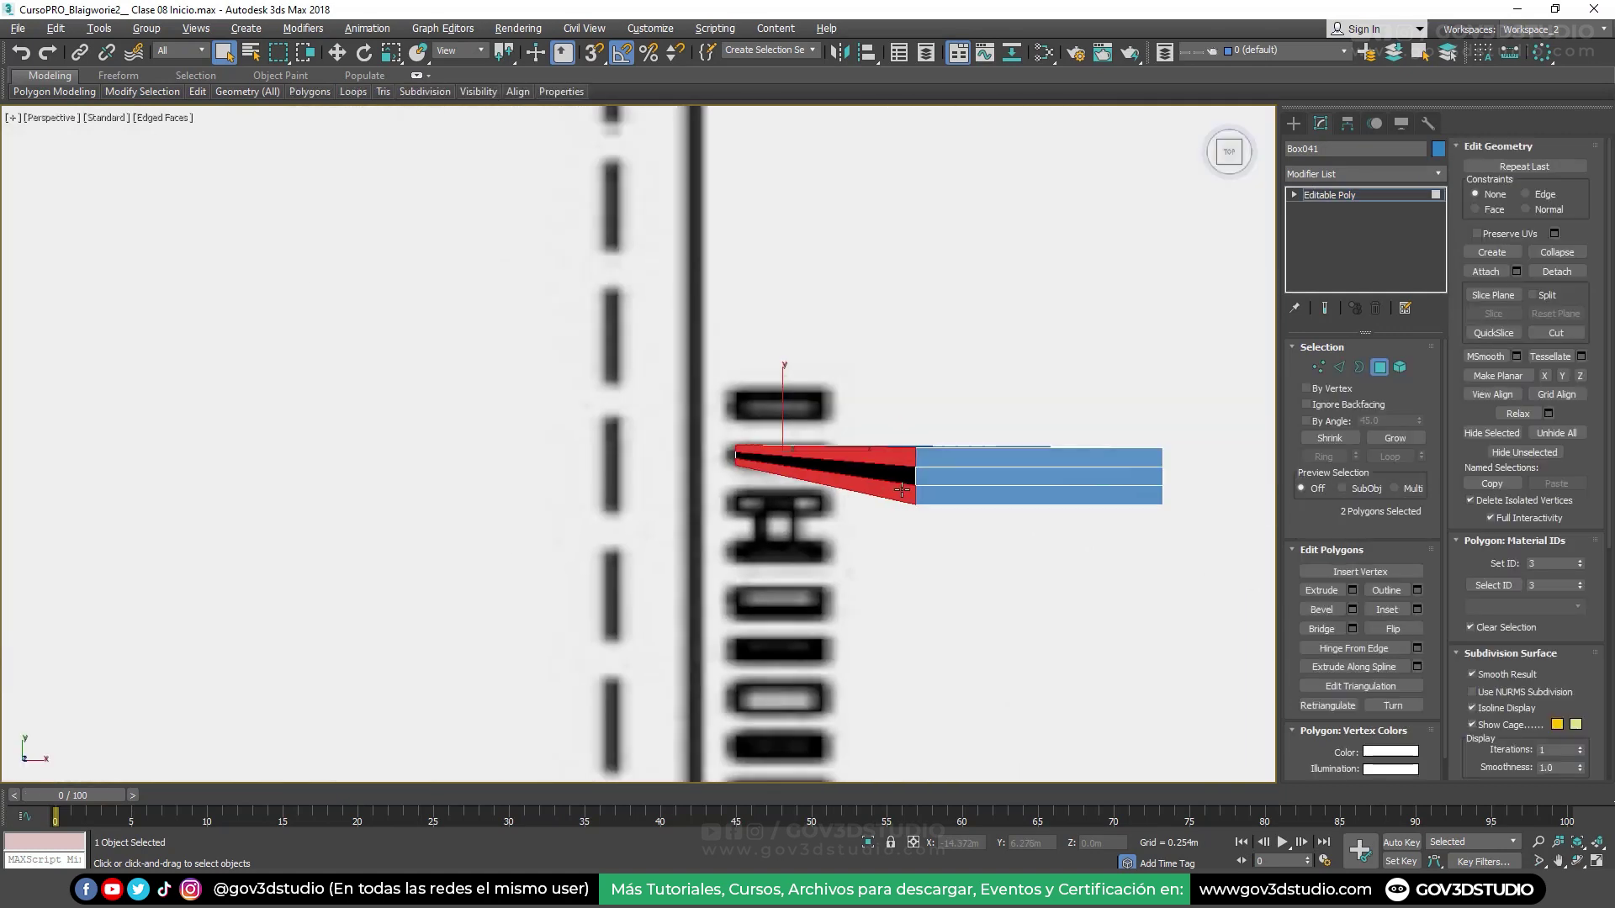
mouse_move(868, 486)
alt+middle_down()
mouse_move(882, 469)
mouse_move(835, 450)
mouse_move(937, 348)
mouse_move(853, 478)
alt+middle_up()
ctrl+click(948, 333)
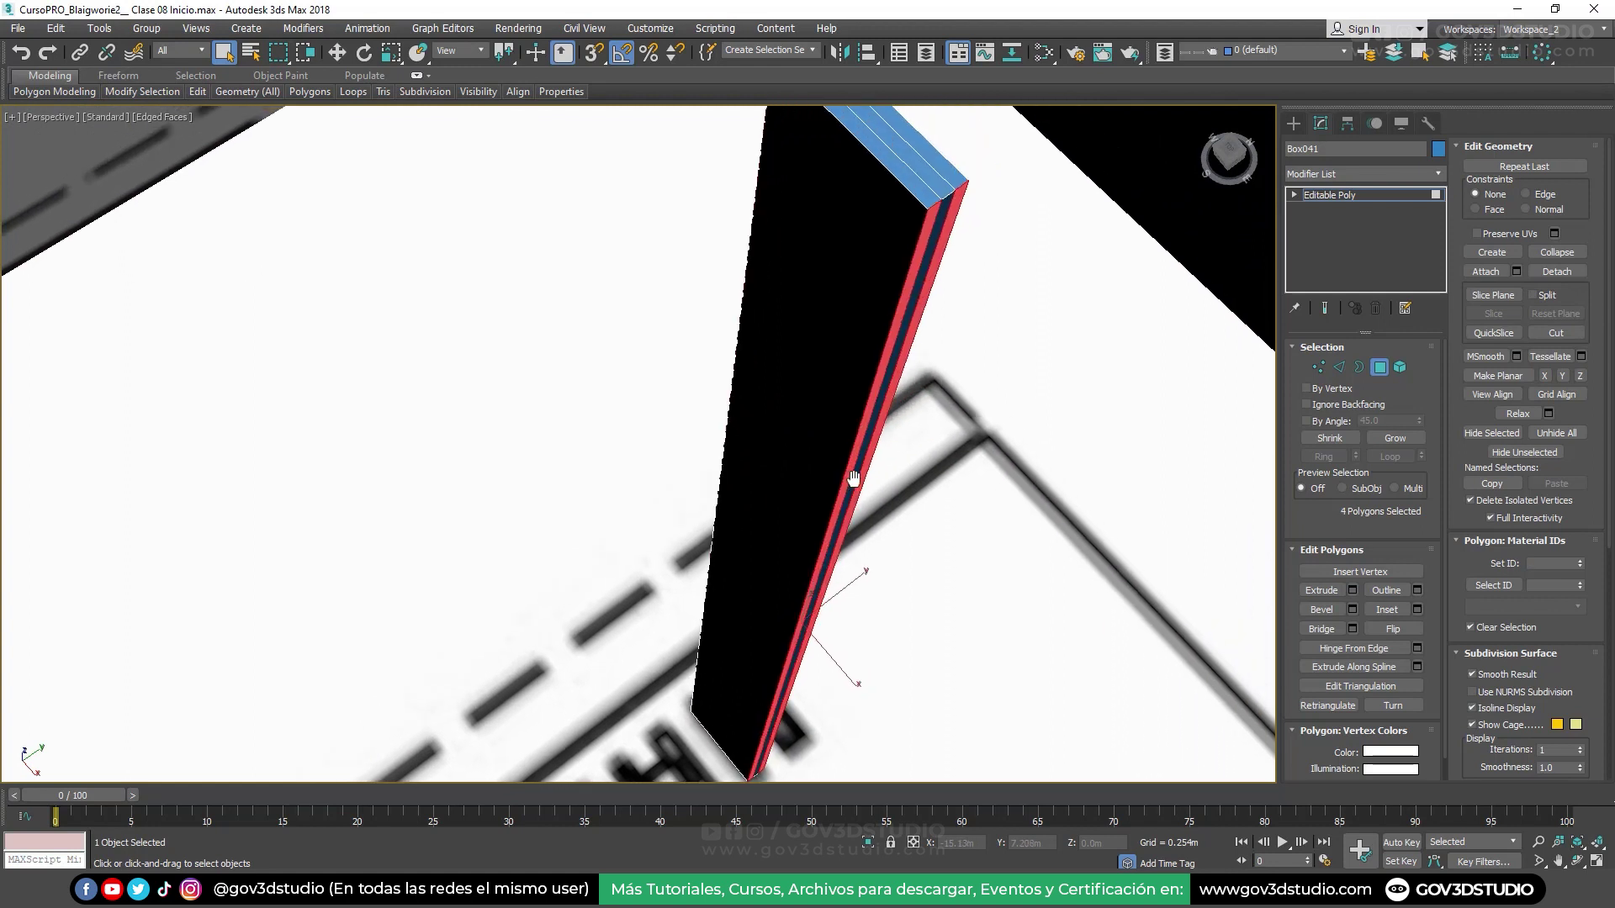
In Top view, region-select only the four end polygons of the two outer strips
key(t)
scroll(851, 473, down, 4)
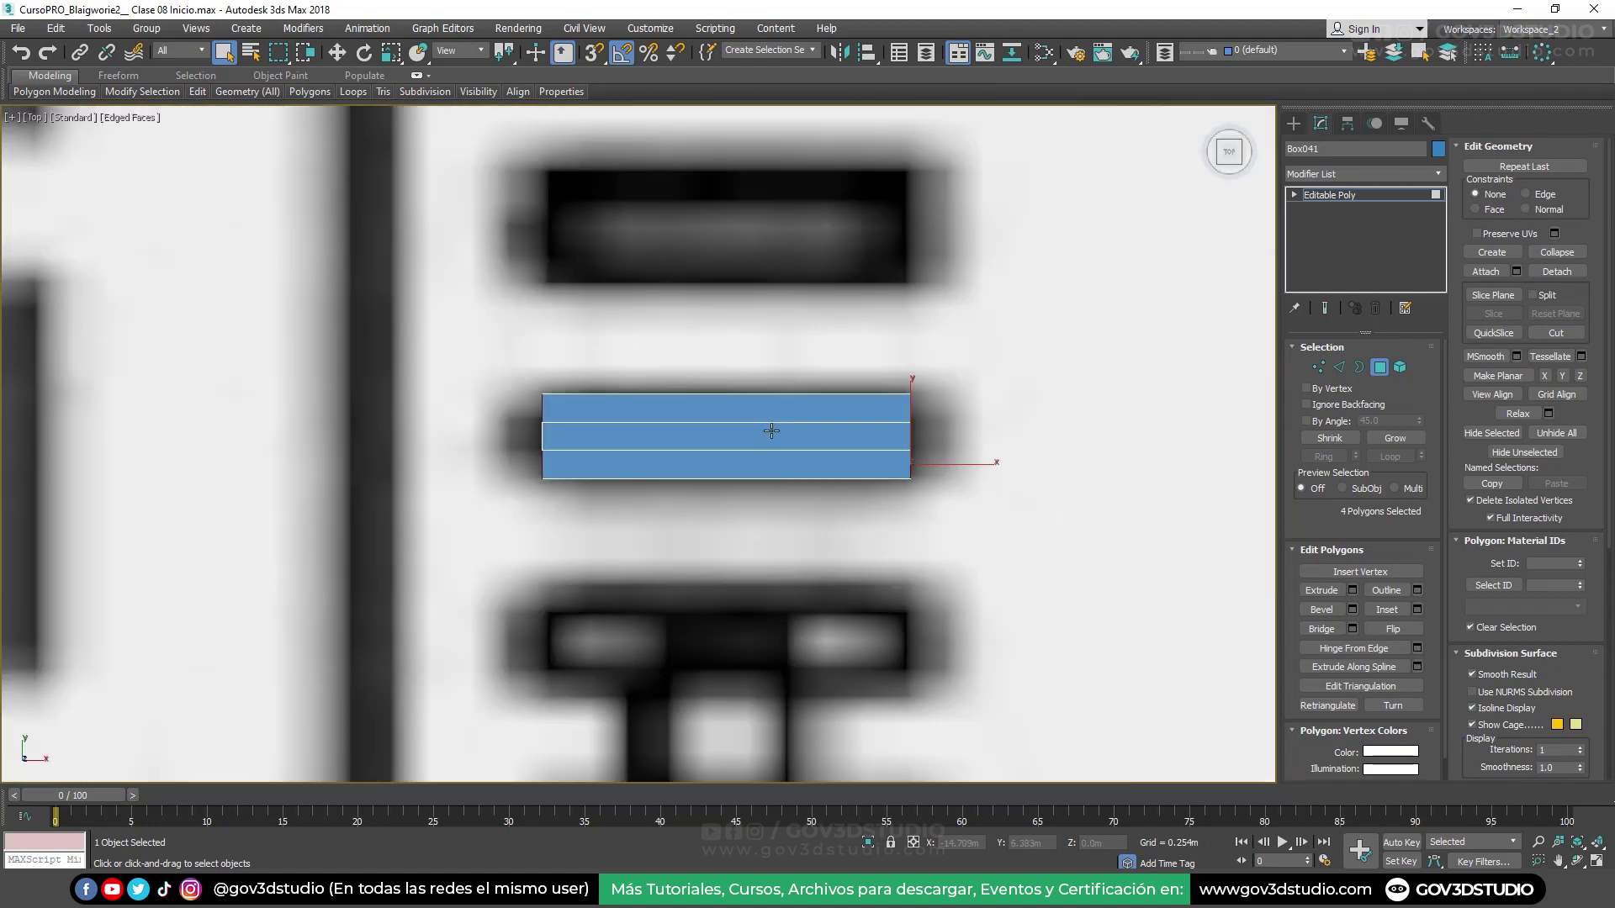
drag(462, 324, 844, 515)
scroll(734, 446, up, 3)
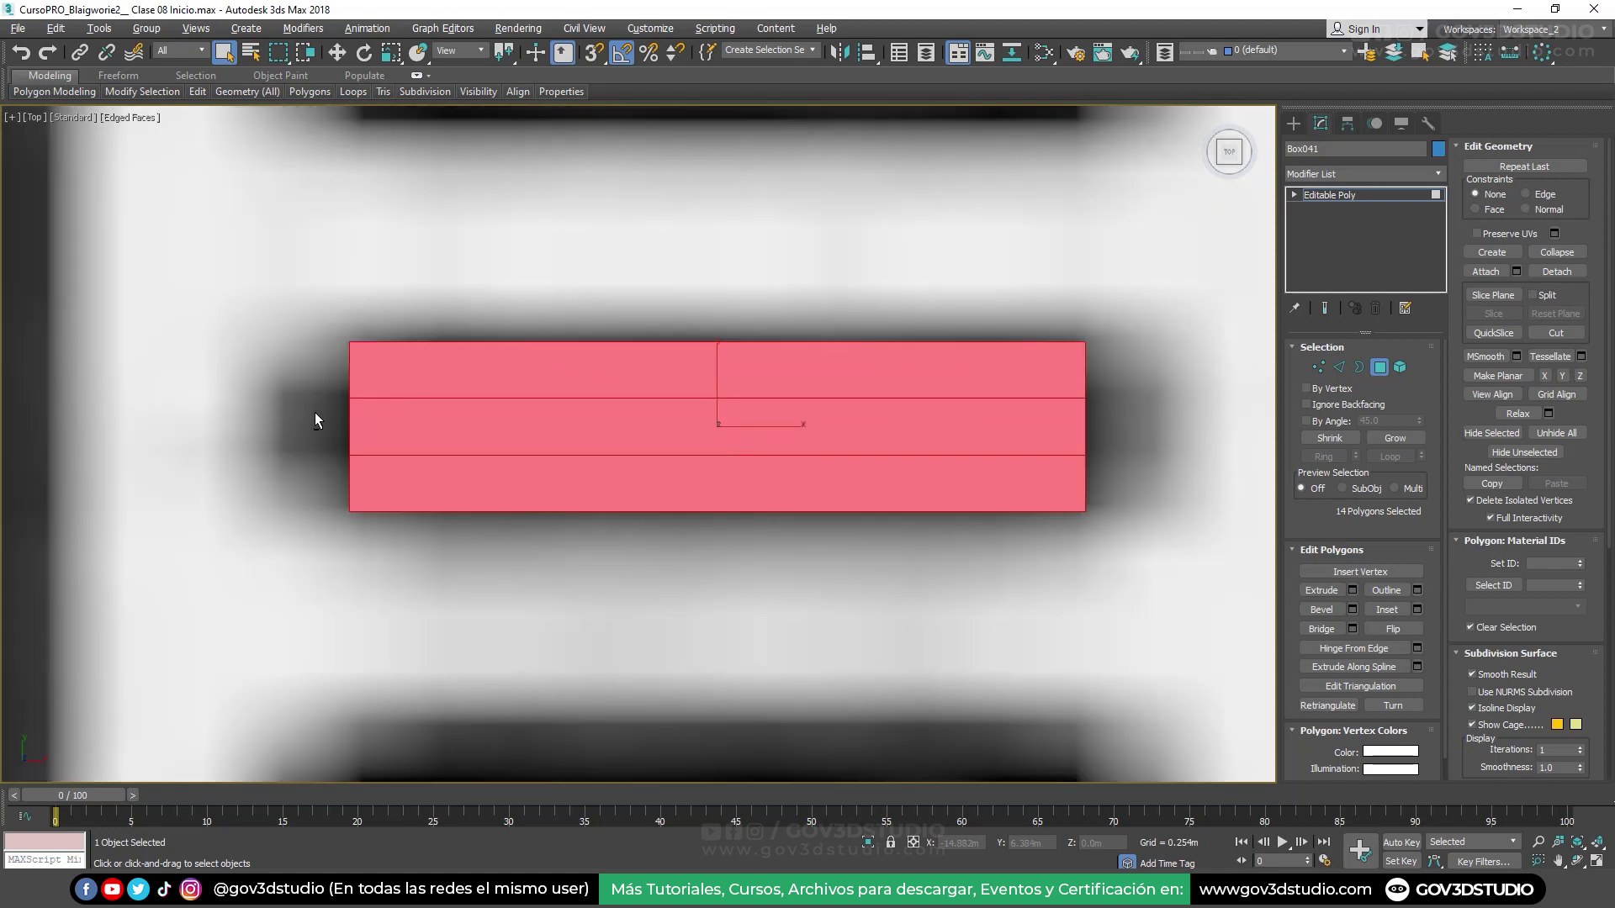
drag(313, 411, 1142, 437)
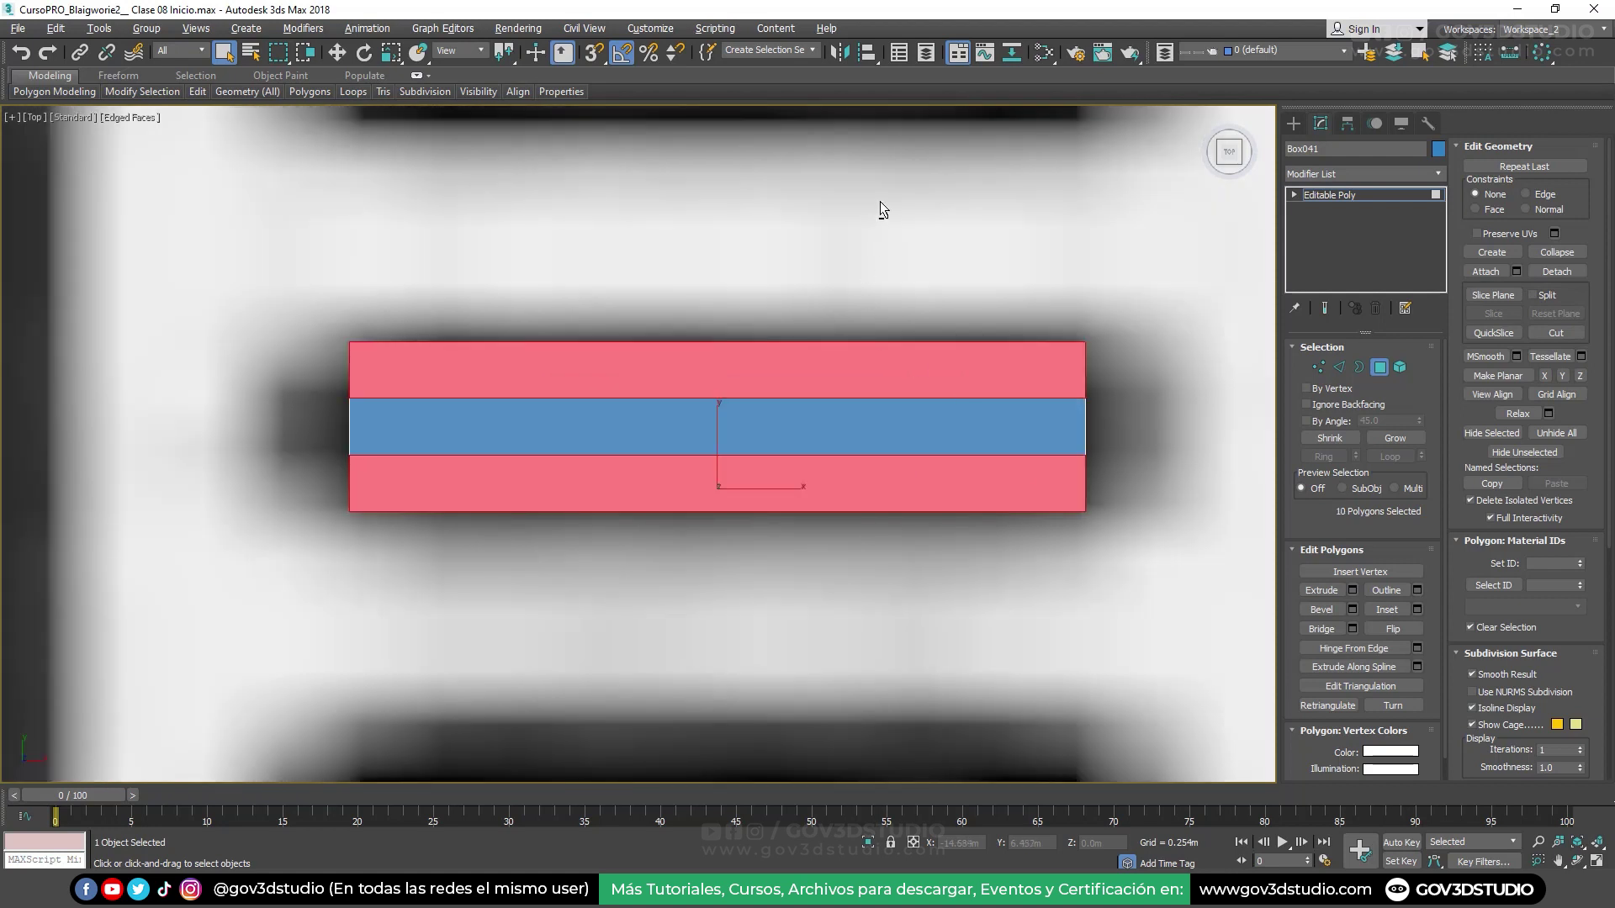
drag(880, 202, 797, 663)
scroll(790, 534, down, 3)
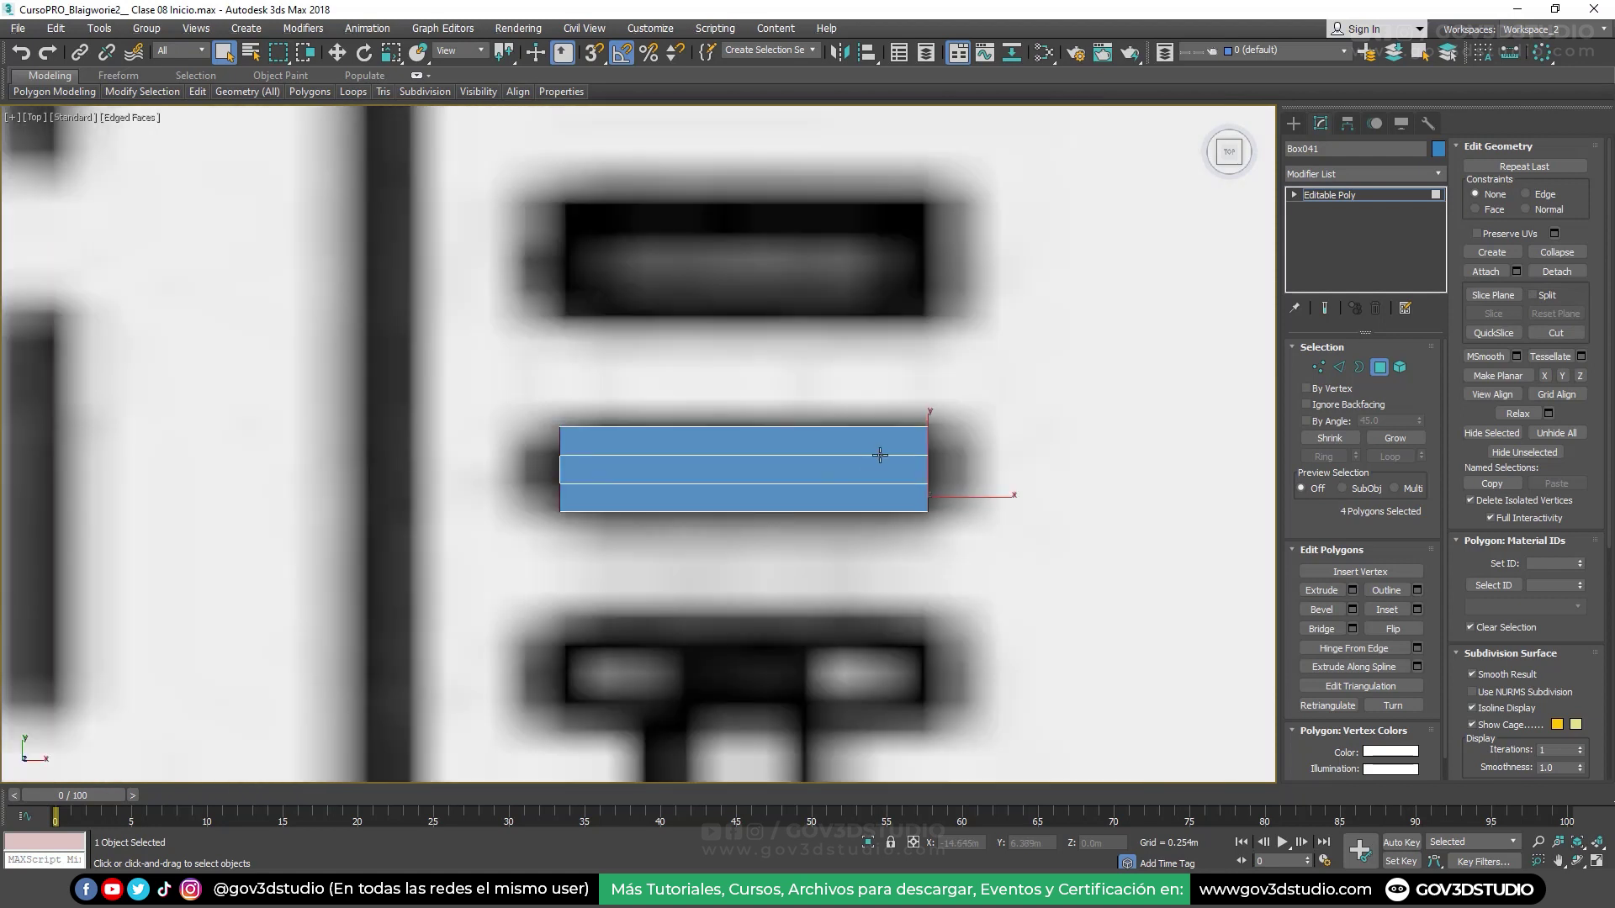
key(p)
mouse_move(880, 441)
alt+middle_down()
mouse_move(747, 404)
mouse_move(768, 469)
mouse_move(750, 455)
alt+middle_up()
key(F3)
scroll(796, 420, down, 5)
key(t)
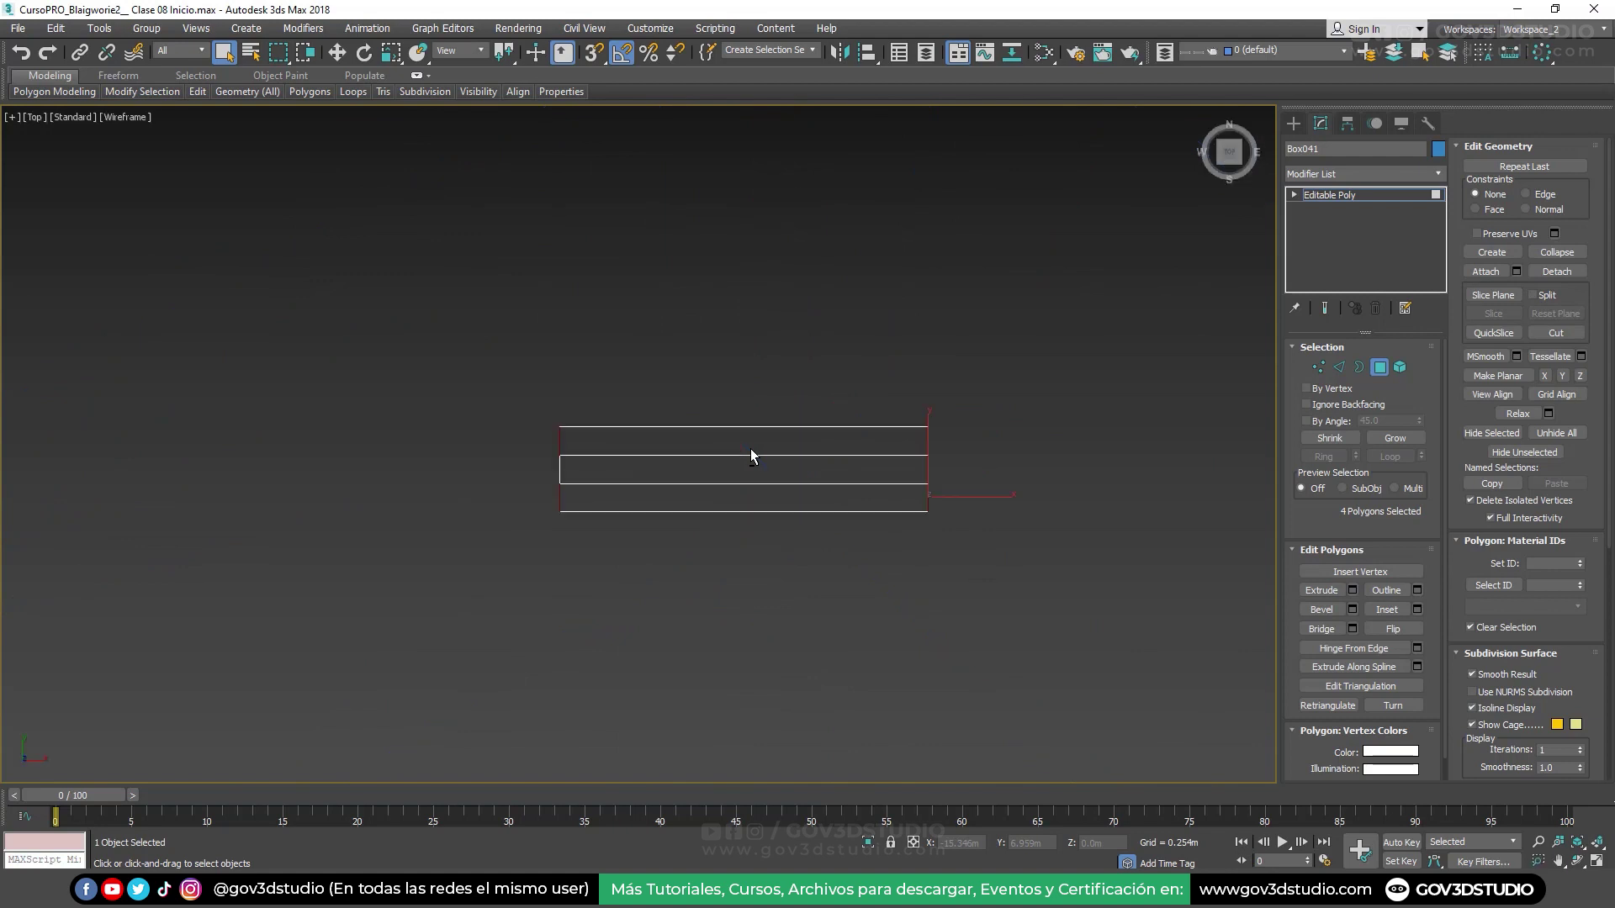
key(z)
key(F3)
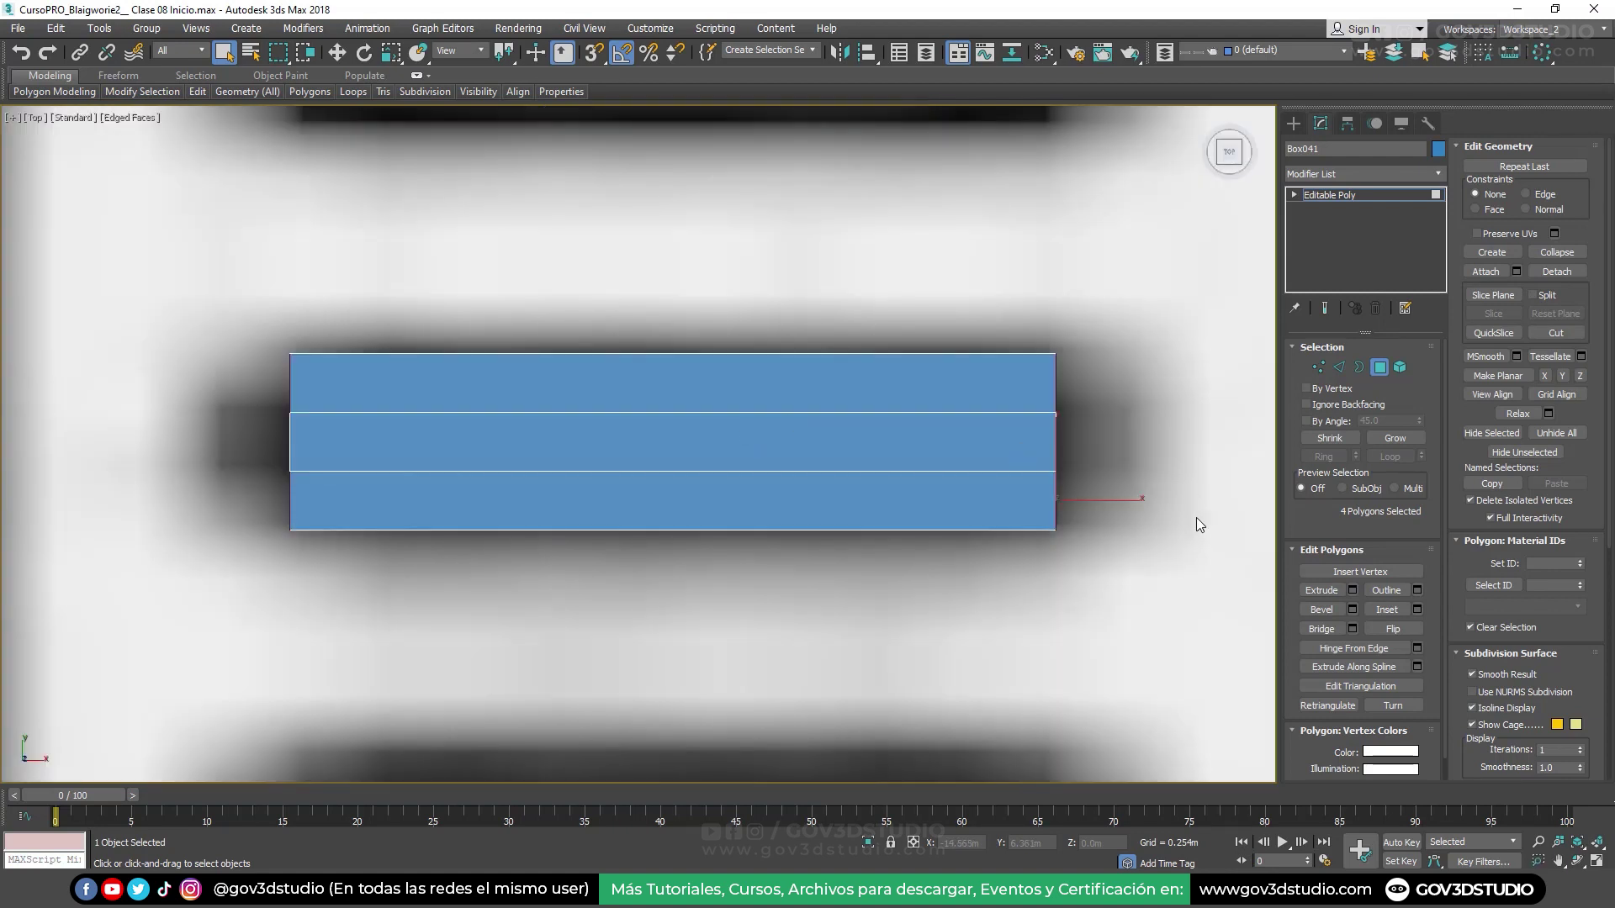
Extrude the selected end faces by 0.02m
click(1351, 592)
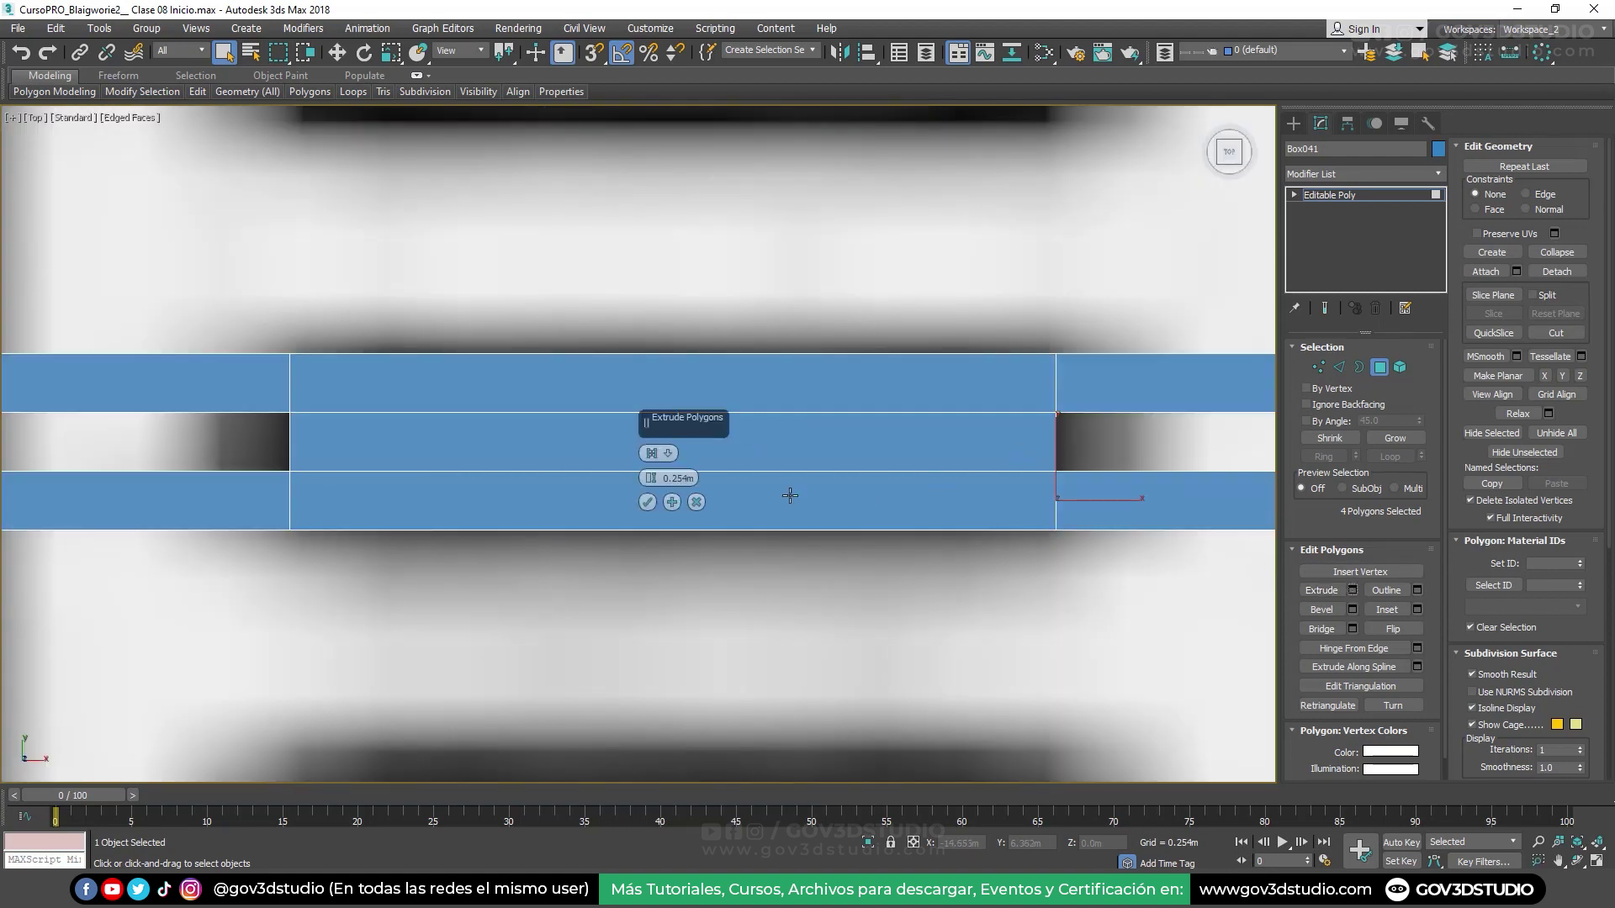
double_click(674, 487)
text(0.002)
key(Return)
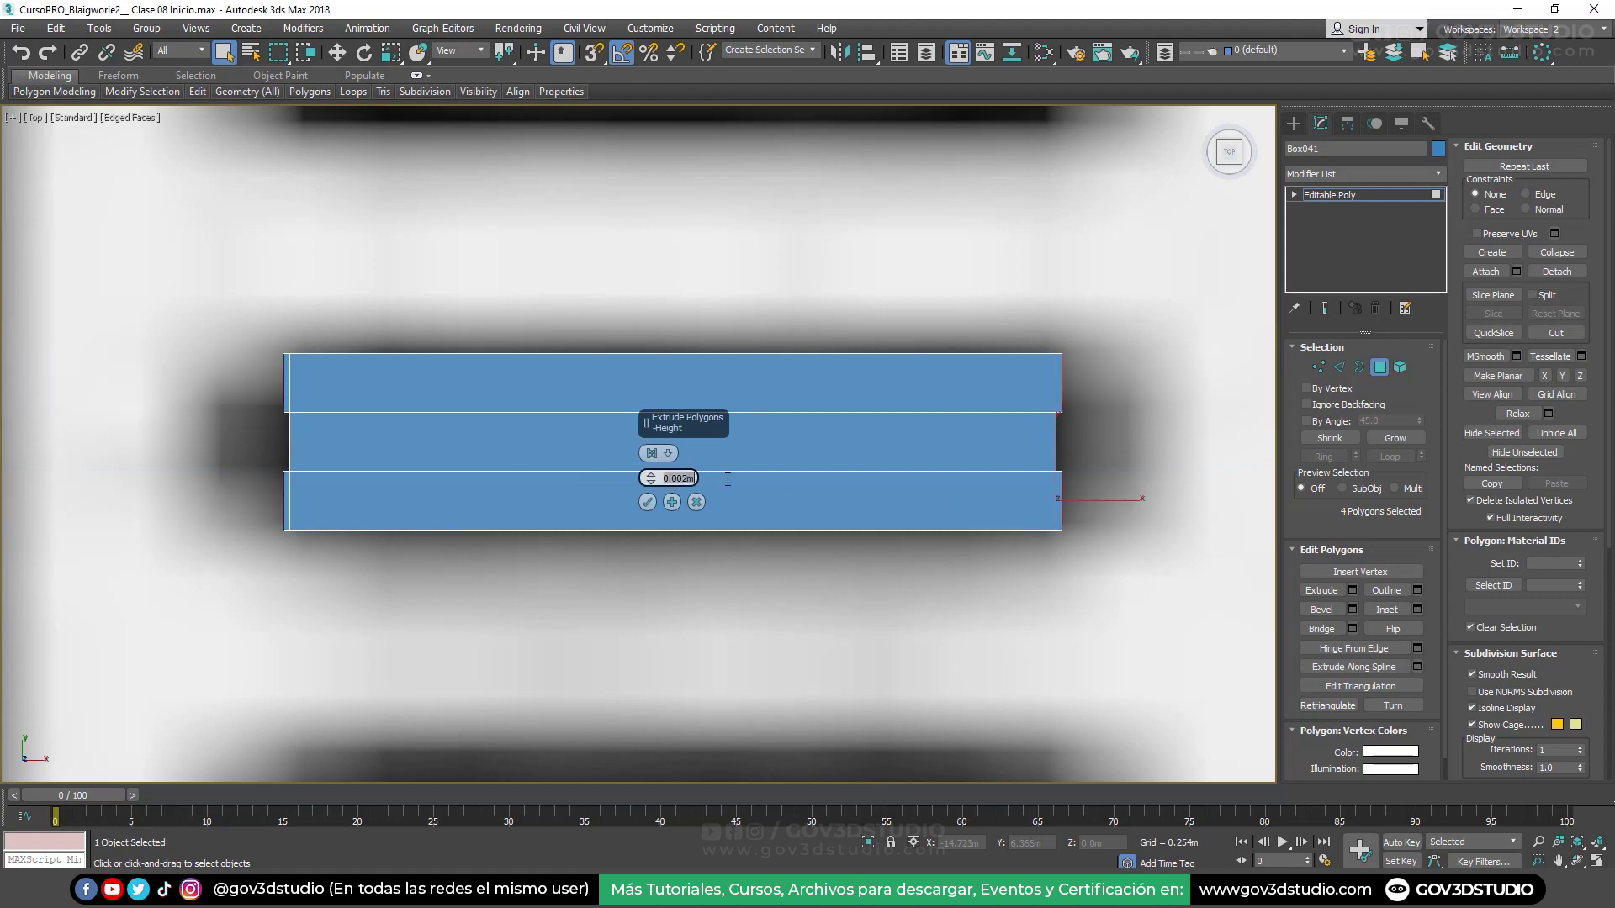
text(0.02)
key(Return)
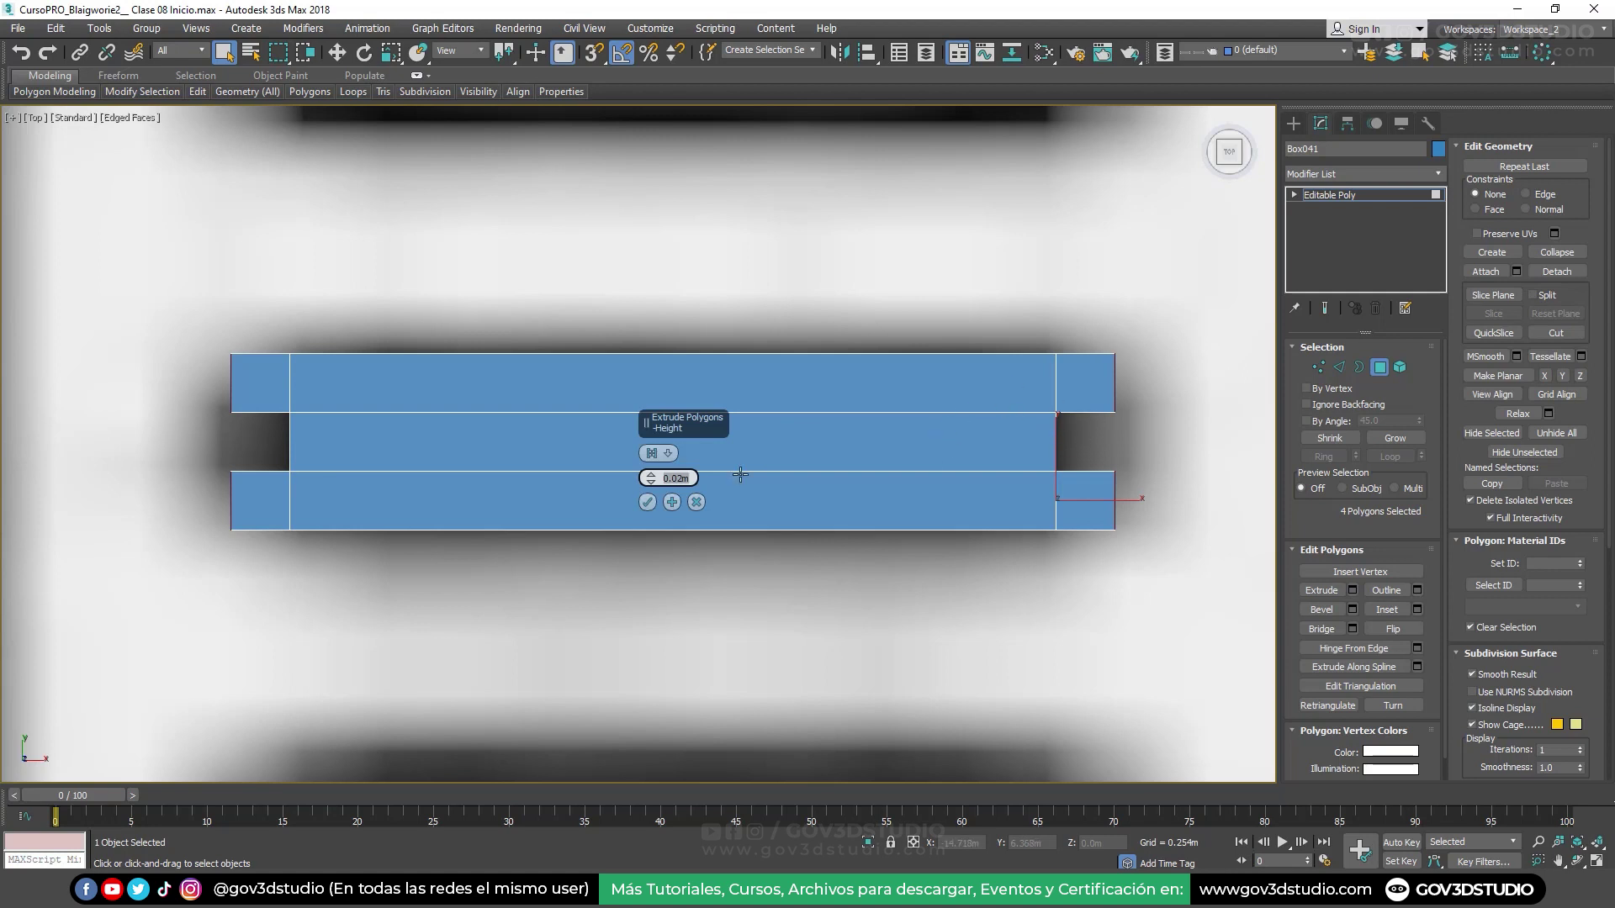
click(647, 502)
Exit Polygon mode and orbit a perspective view around the flanged post
scroll(718, 350, down, 2)
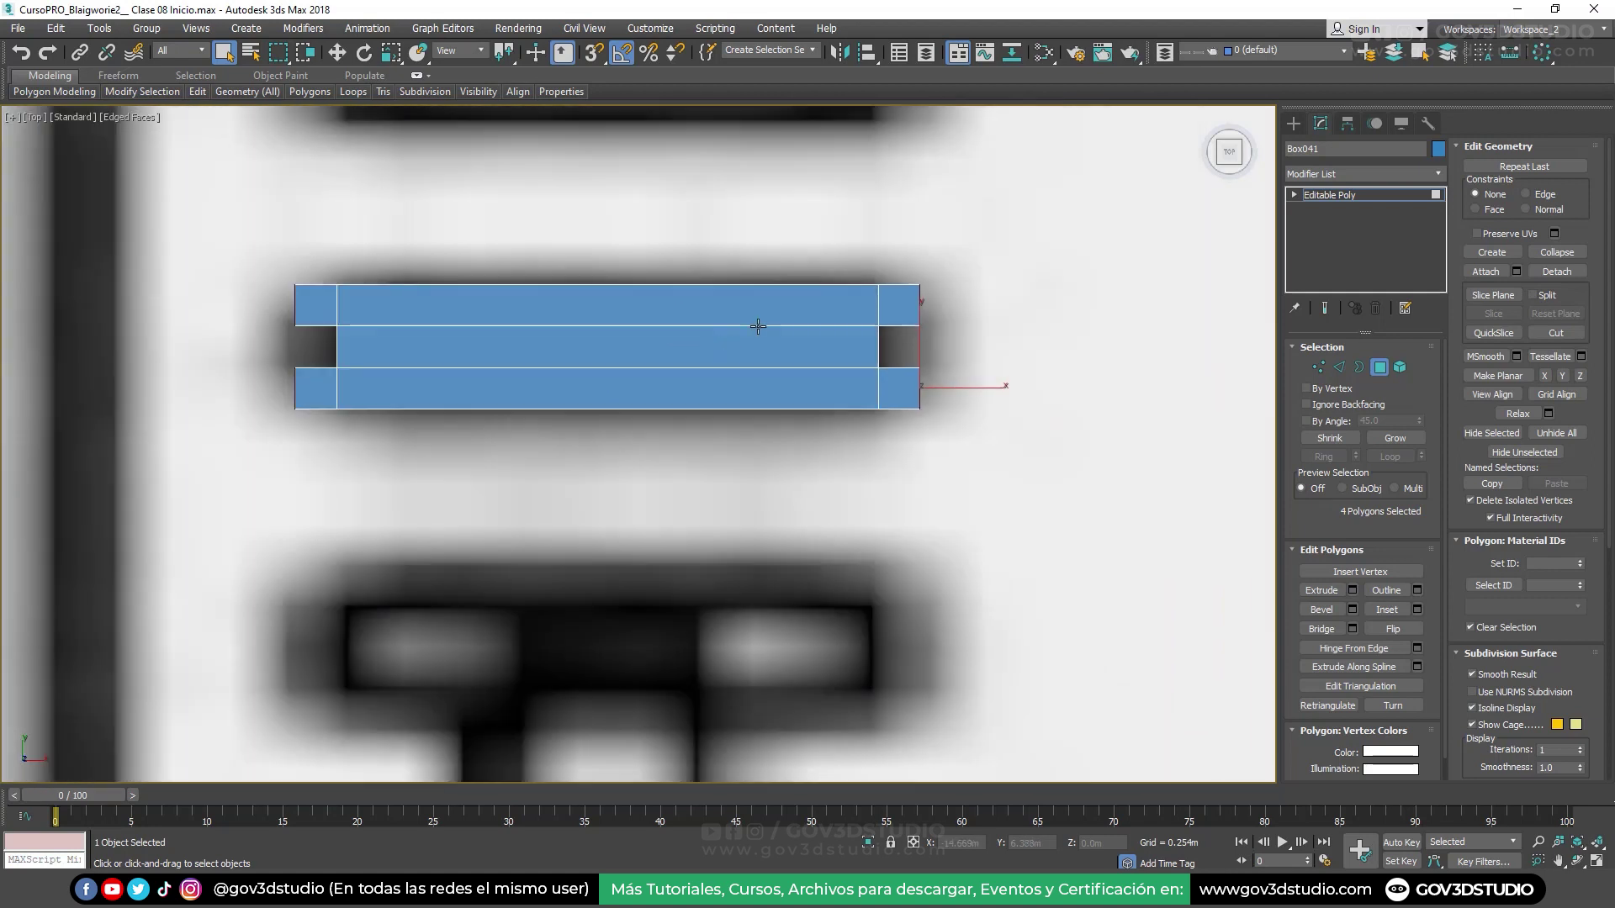
click(1380, 371)
scroll(1219, 460, down, 2)
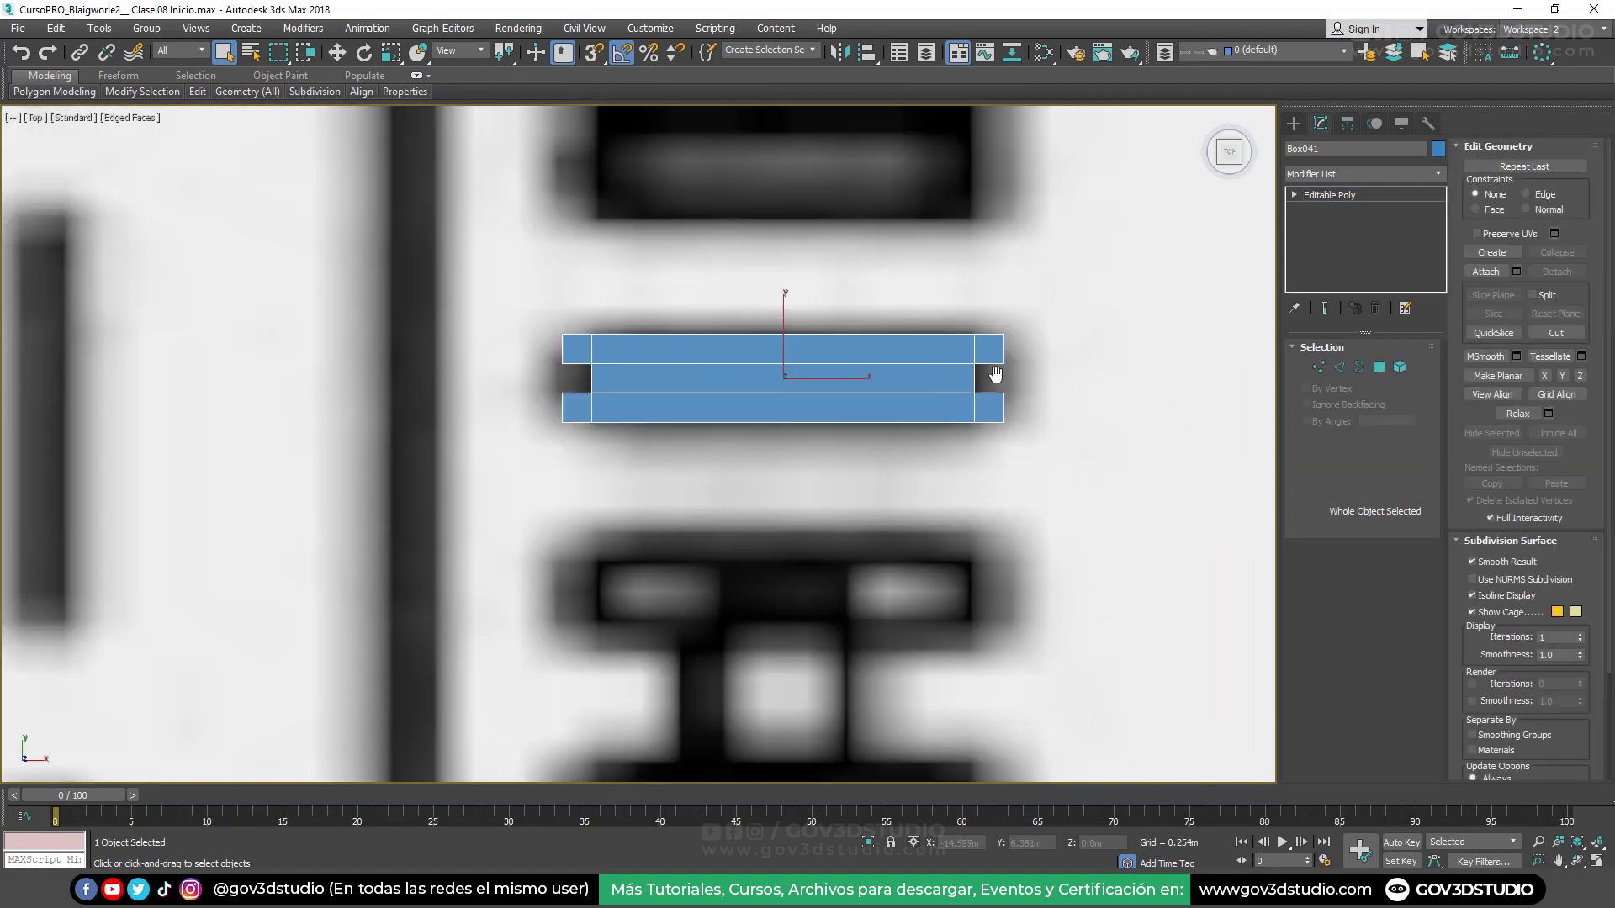
key(p)
mouse_move(965, 354)
alt+middle_down()
mouse_move(858, 440)
mouse_move(819, 450)
mouse_move(992, 332)
mouse_move(880, 364)
alt+middle_up()
scroll(734, 416, up, 2)
scroll(710, 430, down, 2)
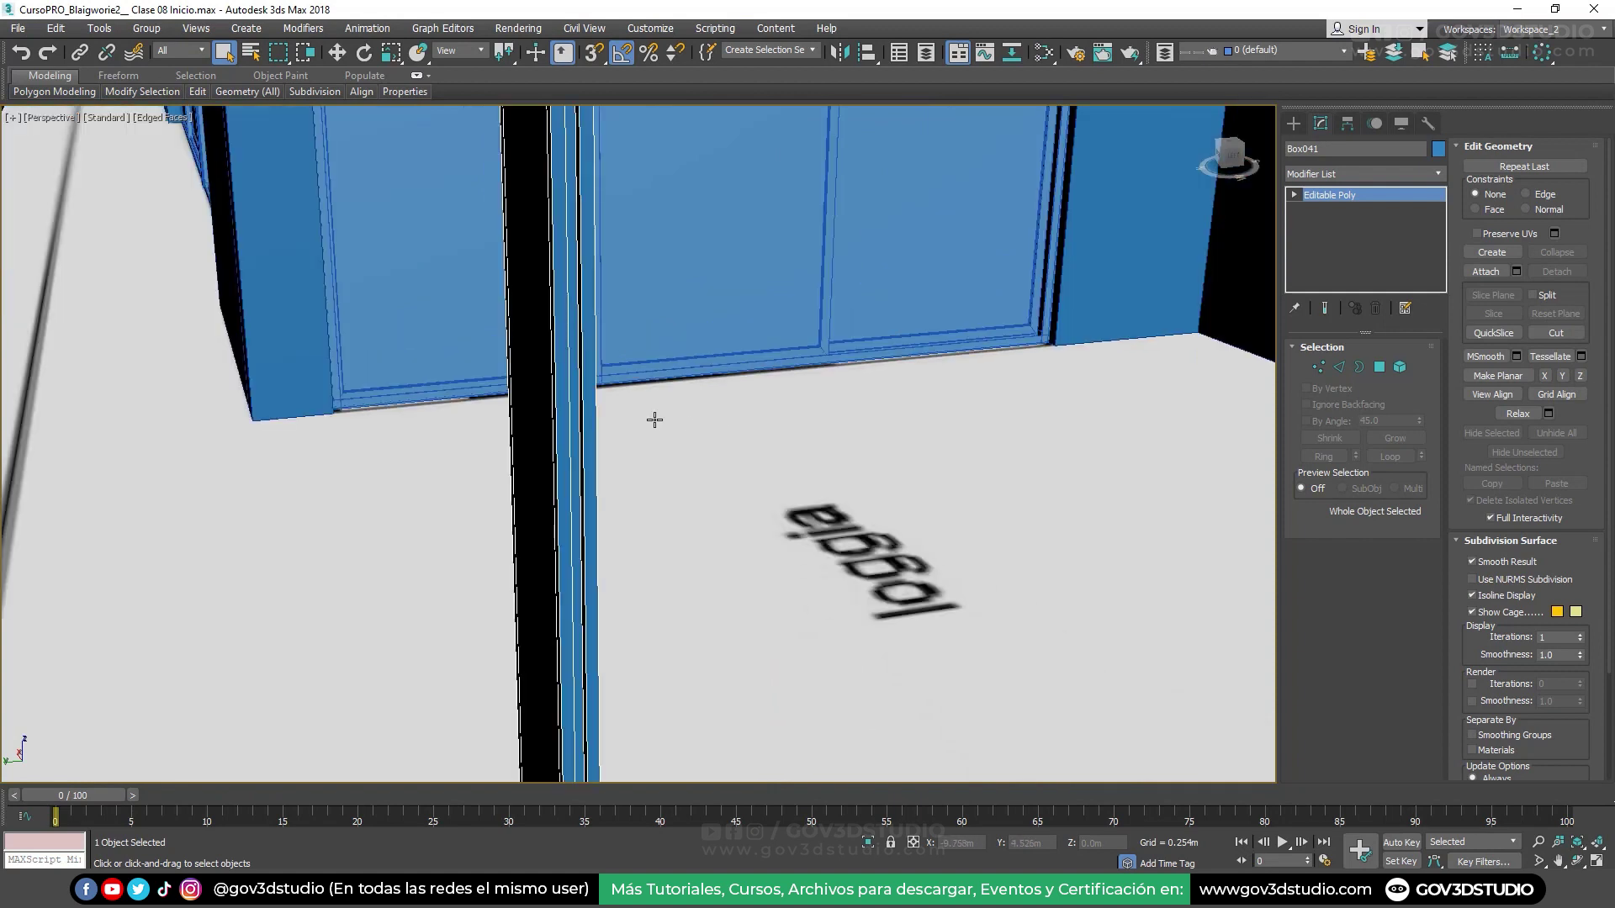
In Vertex mode, scale the middle vertex rows closer together in Y
key(t)
key(z)
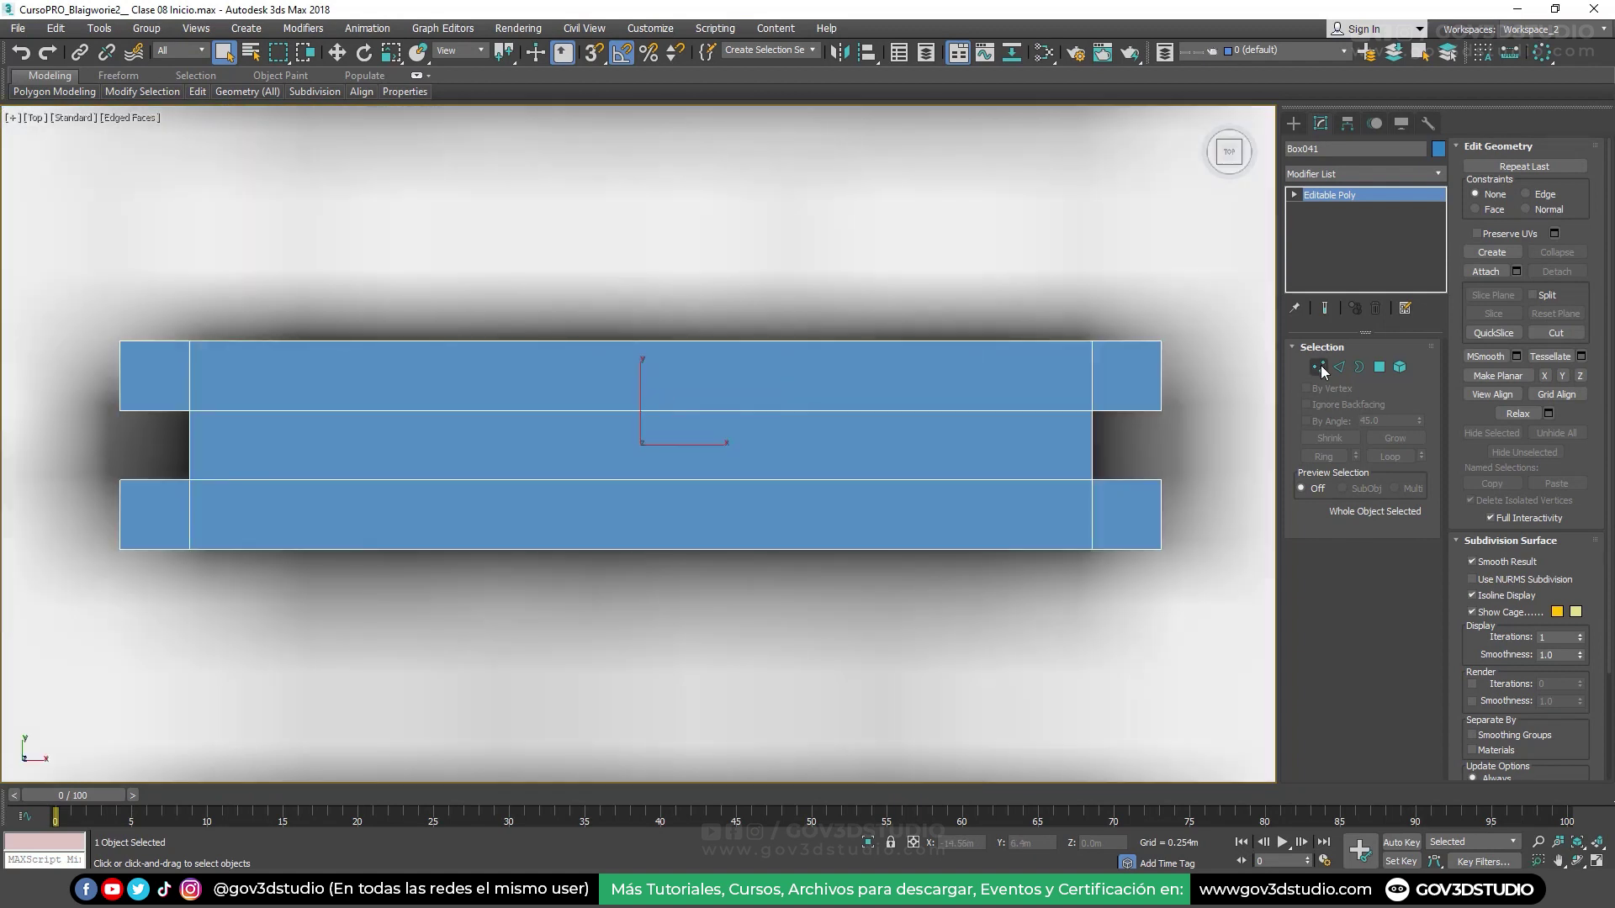
click(1319, 367)
drag(92, 391, 1214, 492)
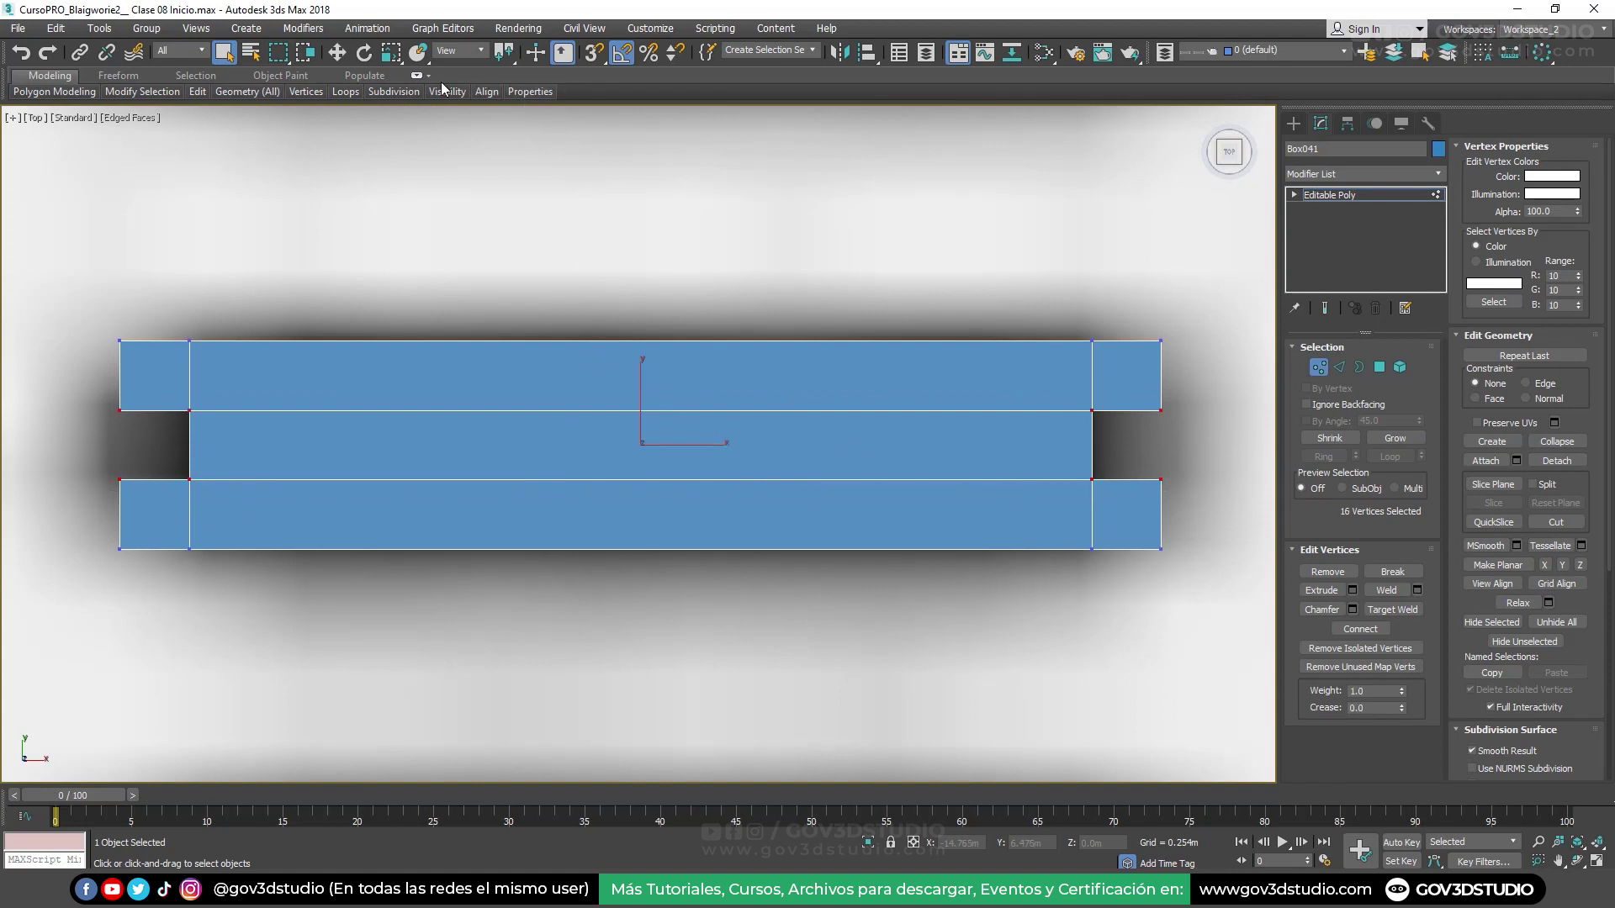
click(391, 52)
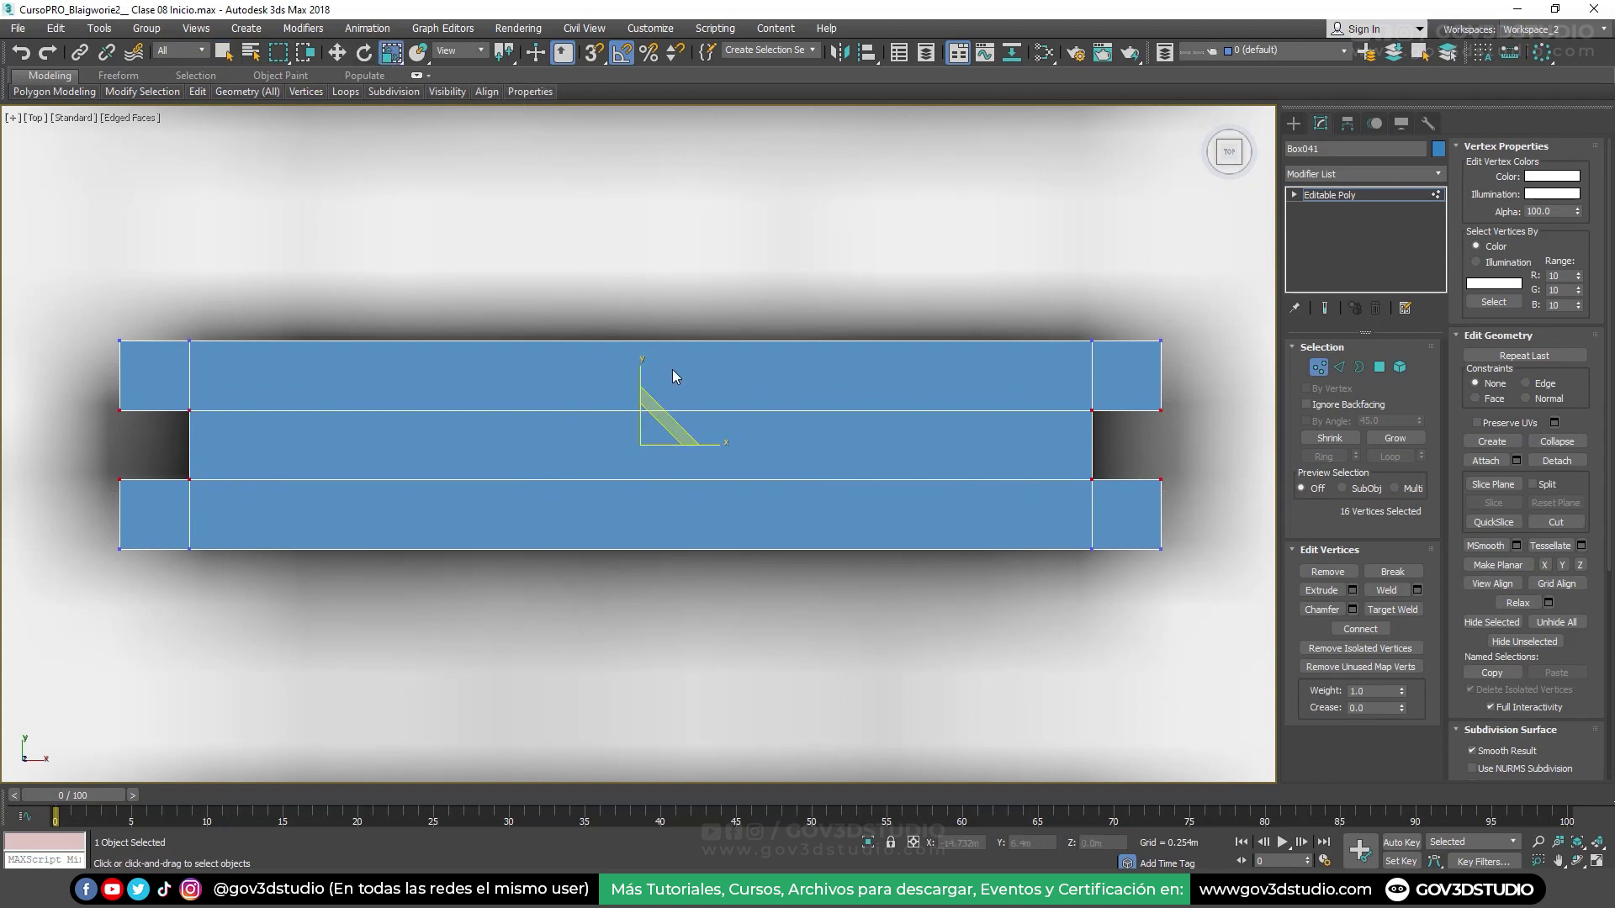
drag(642, 361, 643, 416)
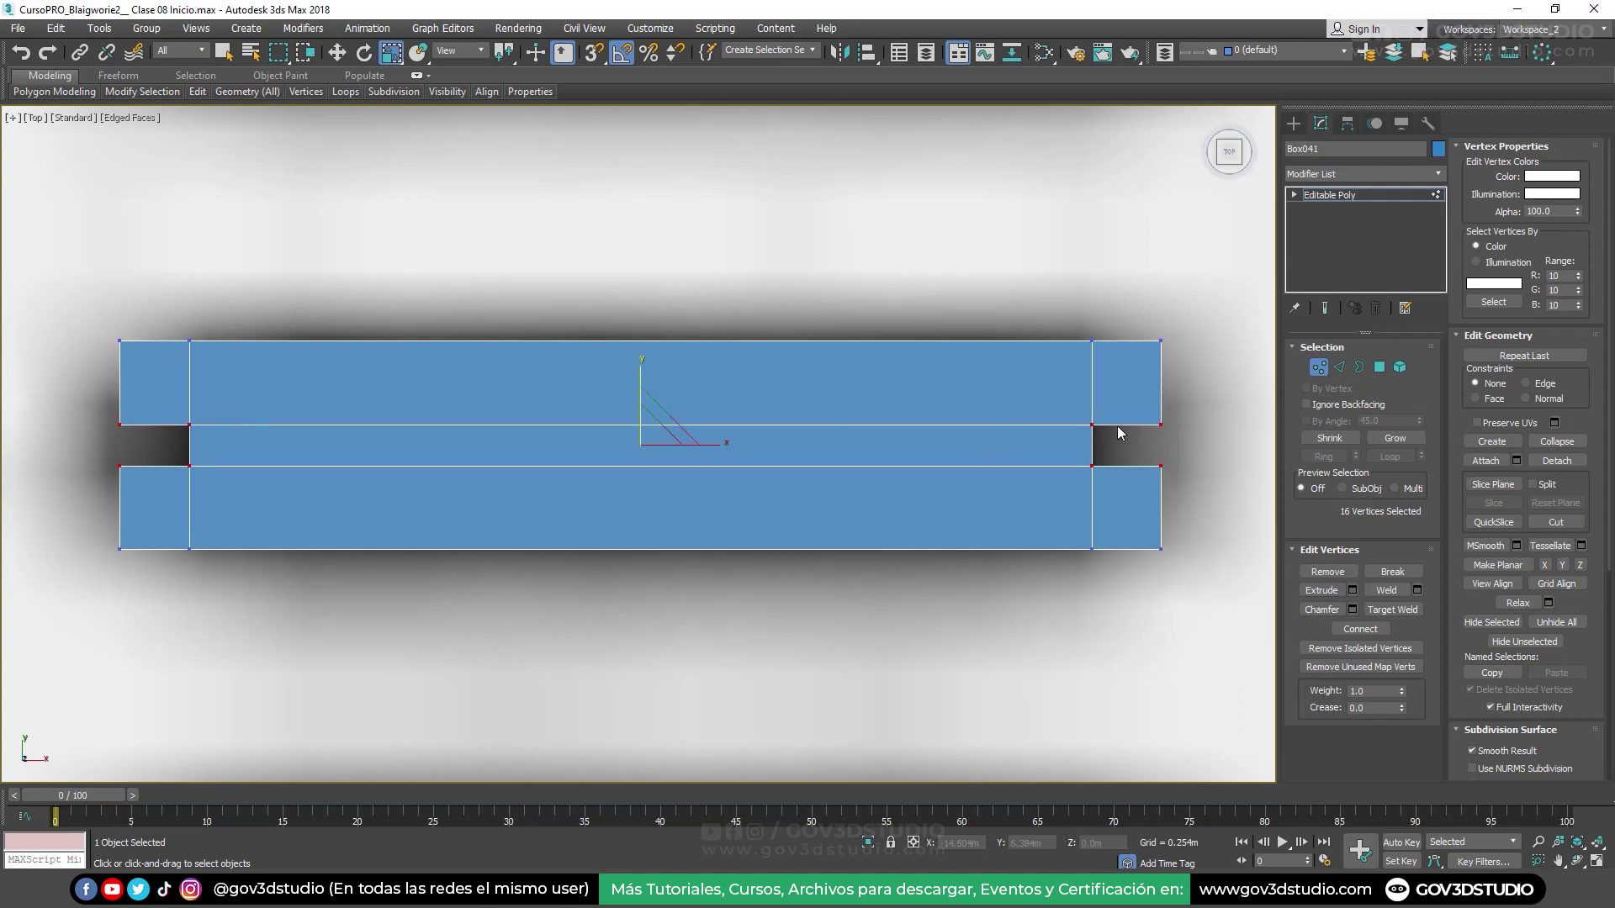
Move the right-end vertex column outward along X
drag(1081, 316, 1124, 534)
key(w)
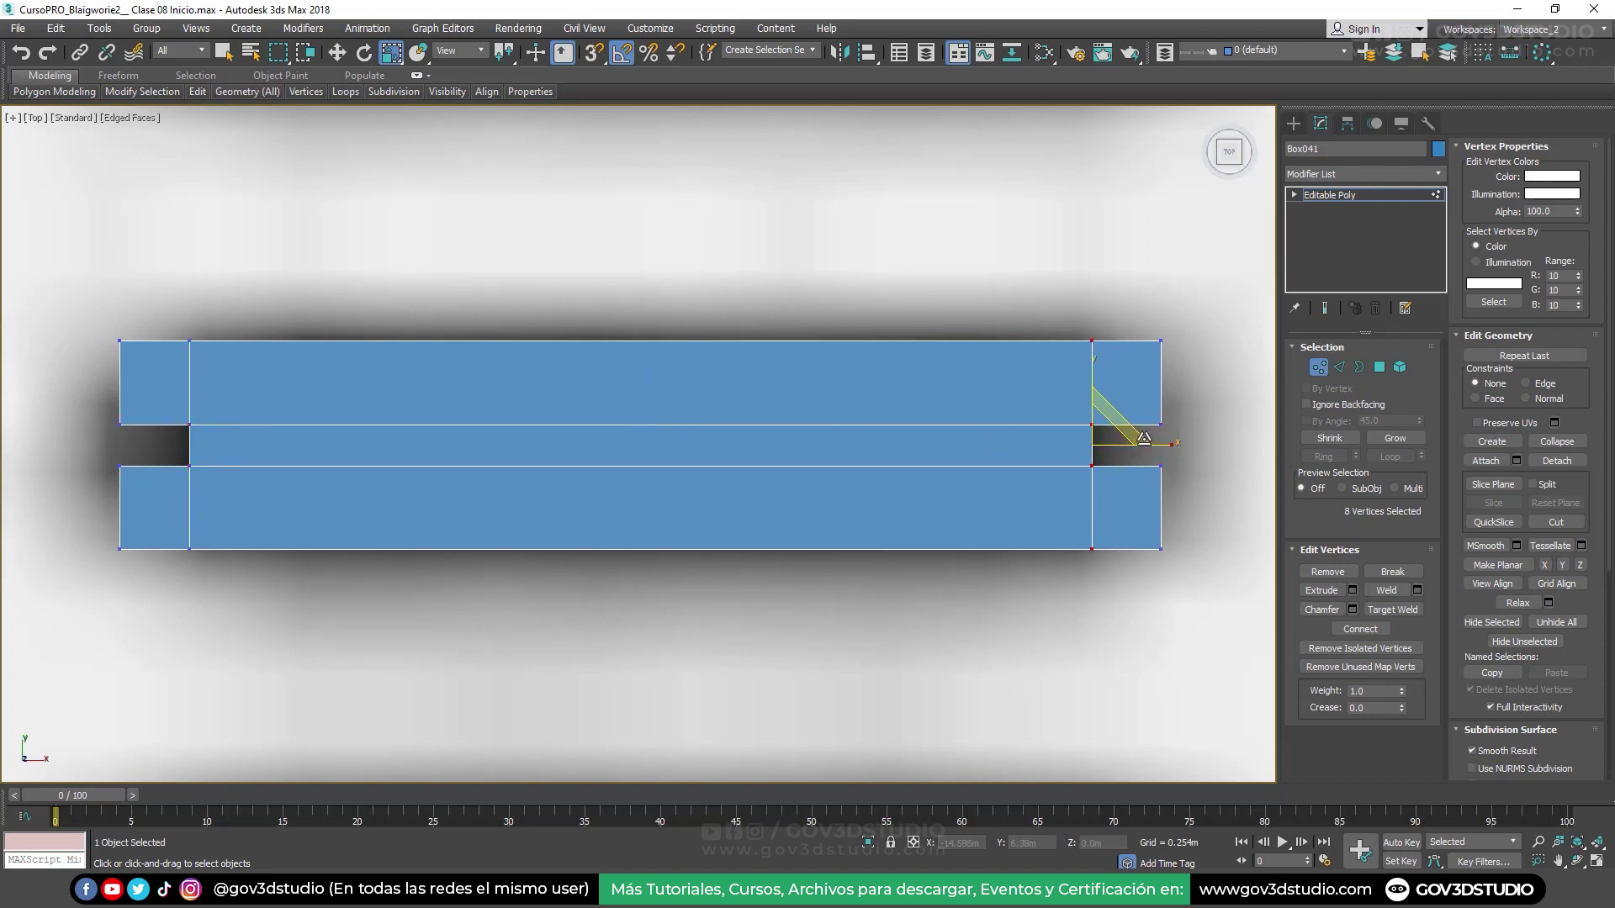
mouse_move(1144, 446)
mouse_down()
mouse_move(1198, 446)
mouse_move(1139, 446)
mouse_up()
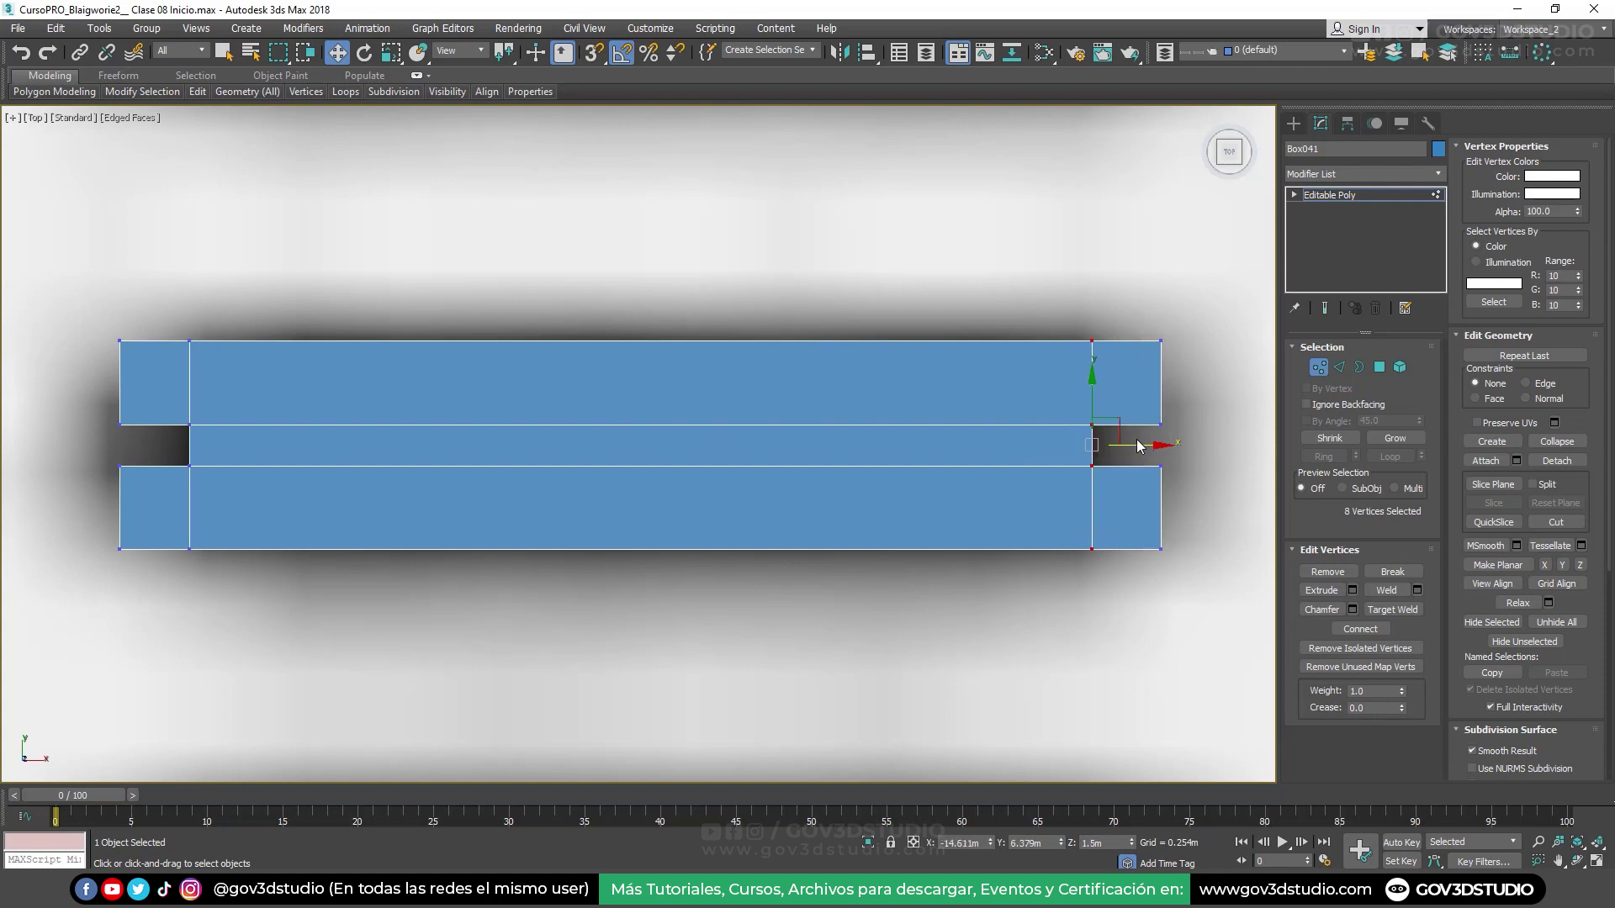
scroll(1088, 404, down, 2)
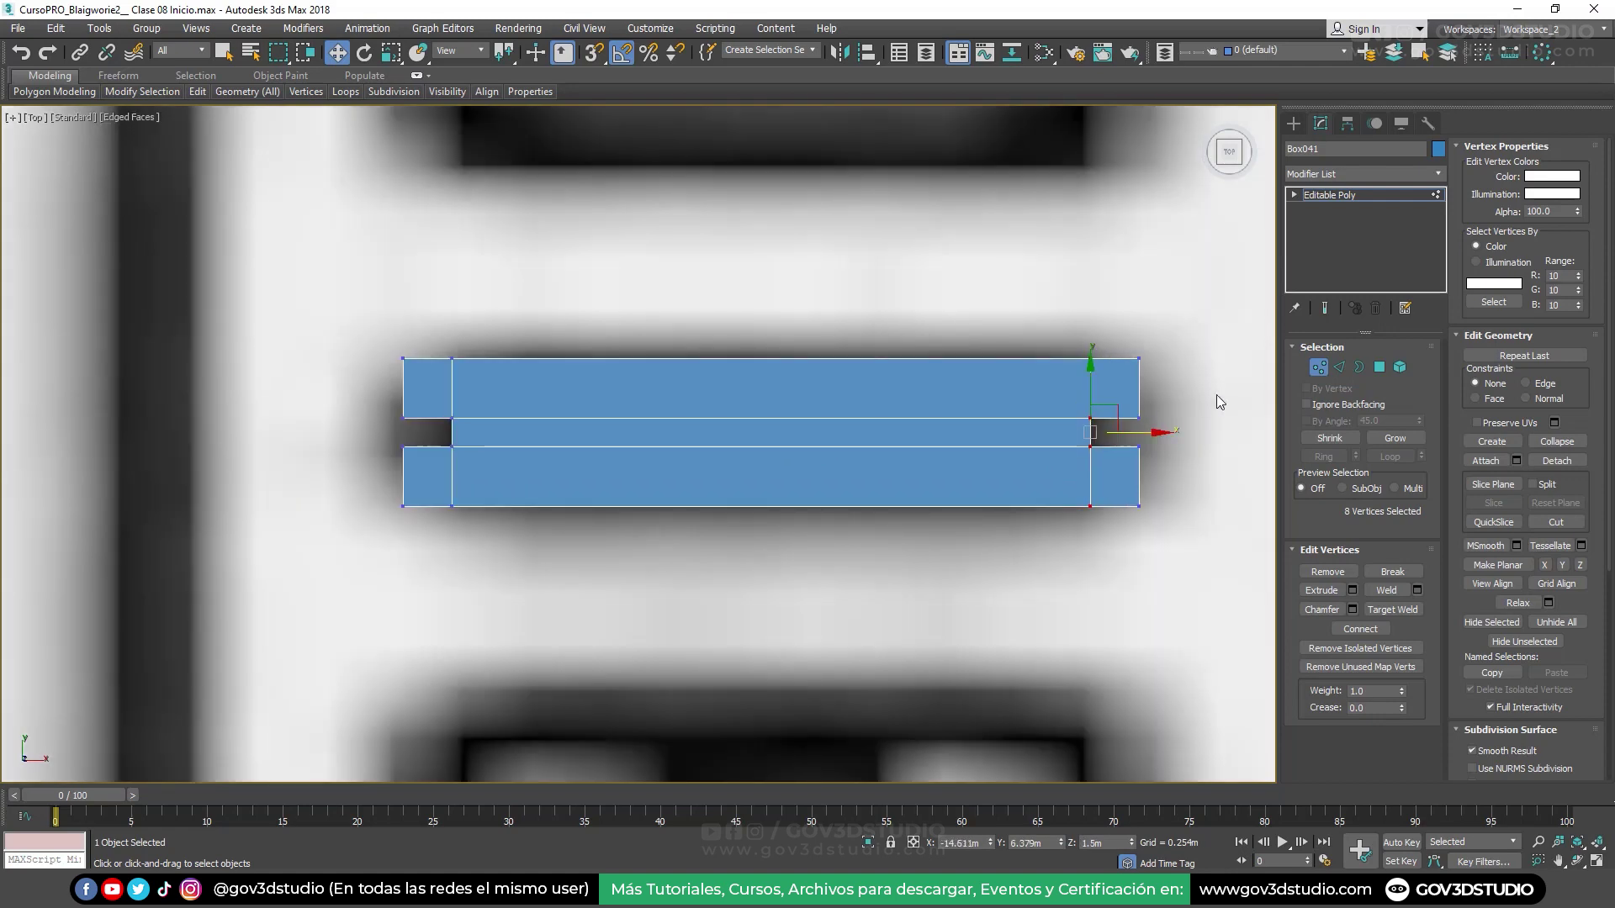
scroll(1088, 404, down, 2)
Orbit and pan a perspective view to inspect the upright I-profile post
key(p)
scroll(1062, 415, down, 4)
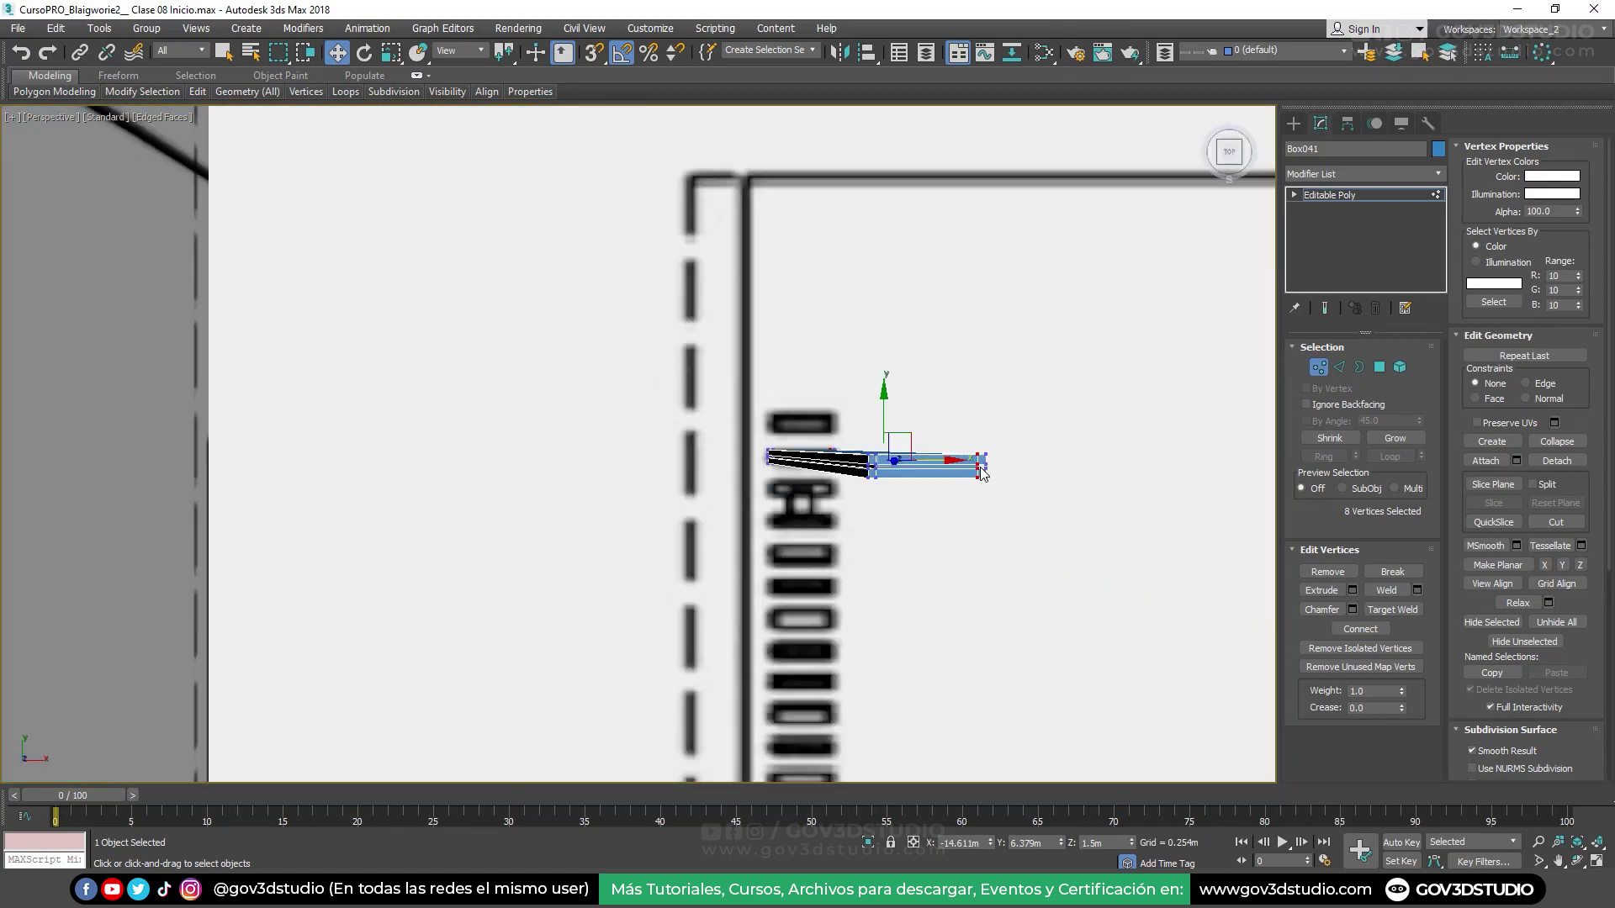
mouse_move(974, 475)
alt+middle_down()
mouse_move(1143, 404)
mouse_move(1165, 366)
alt+middle_up()
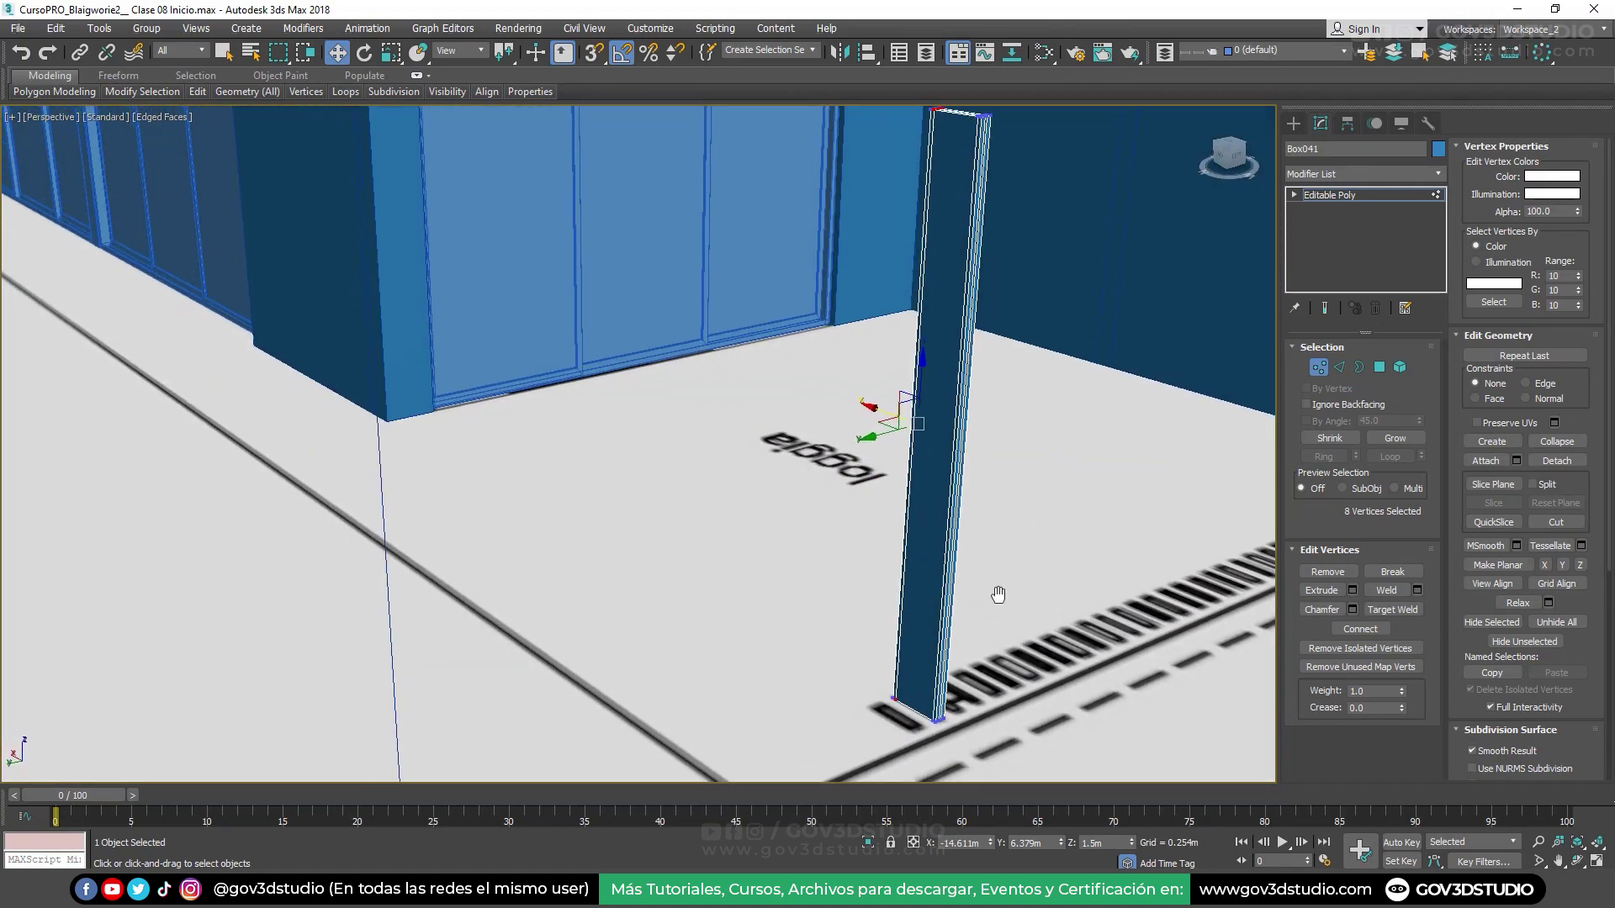
scroll(930, 599, up, 3)
scroll(925, 622, up, 3)
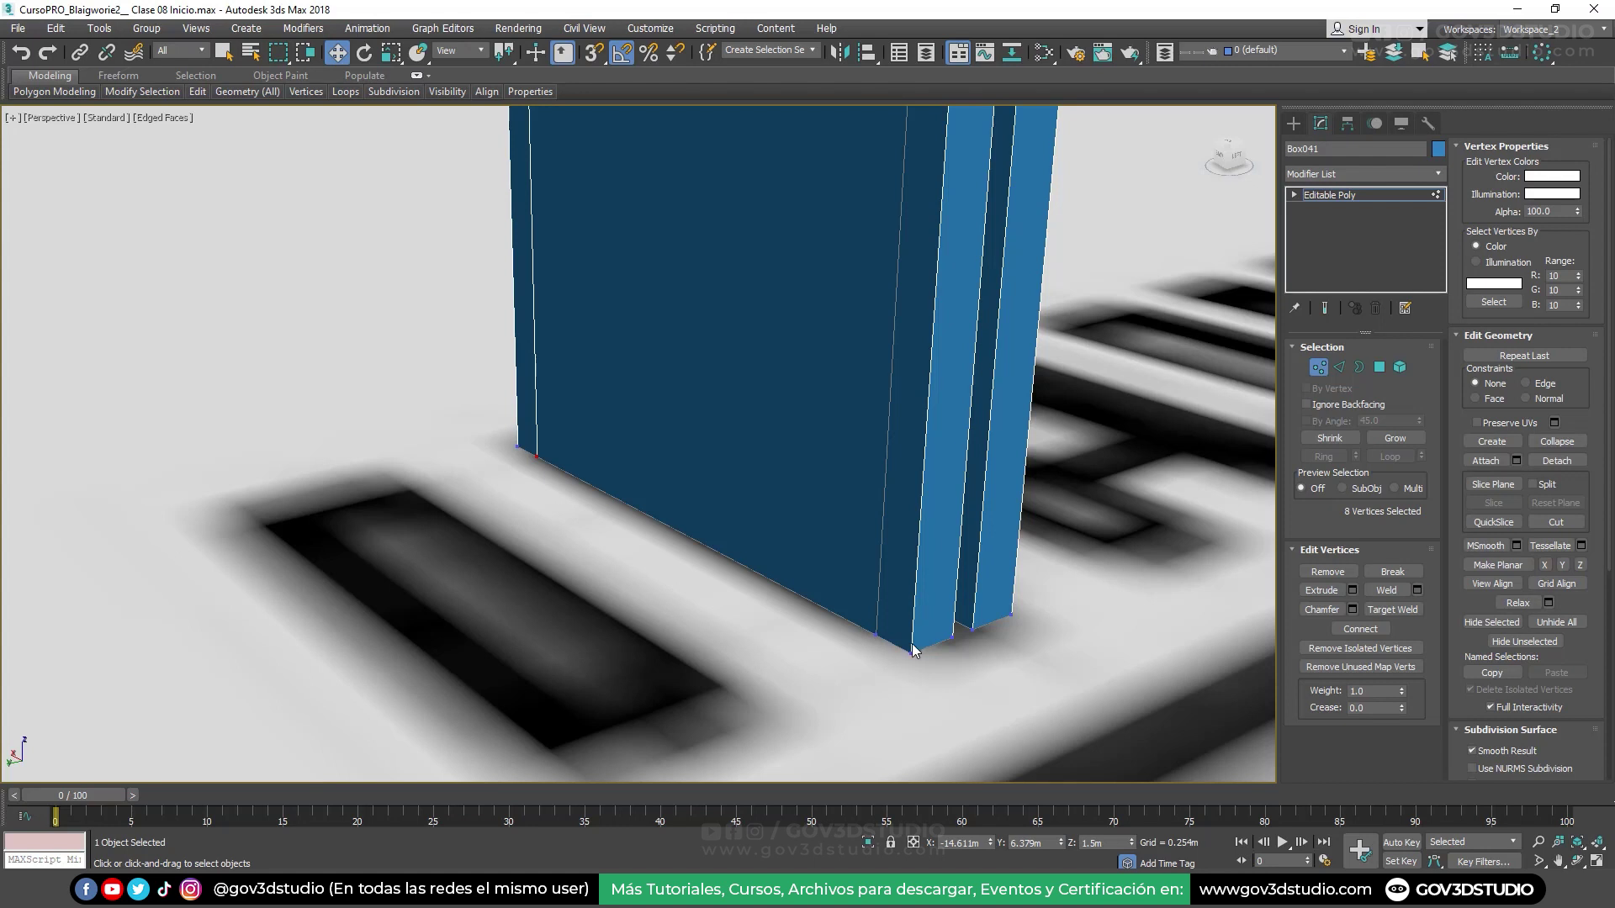
scroll(912, 653, down, 5)
middle_drag(883, 222, 884, 701)
scroll(915, 332, up, 1)
scroll(925, 269, up, 5)
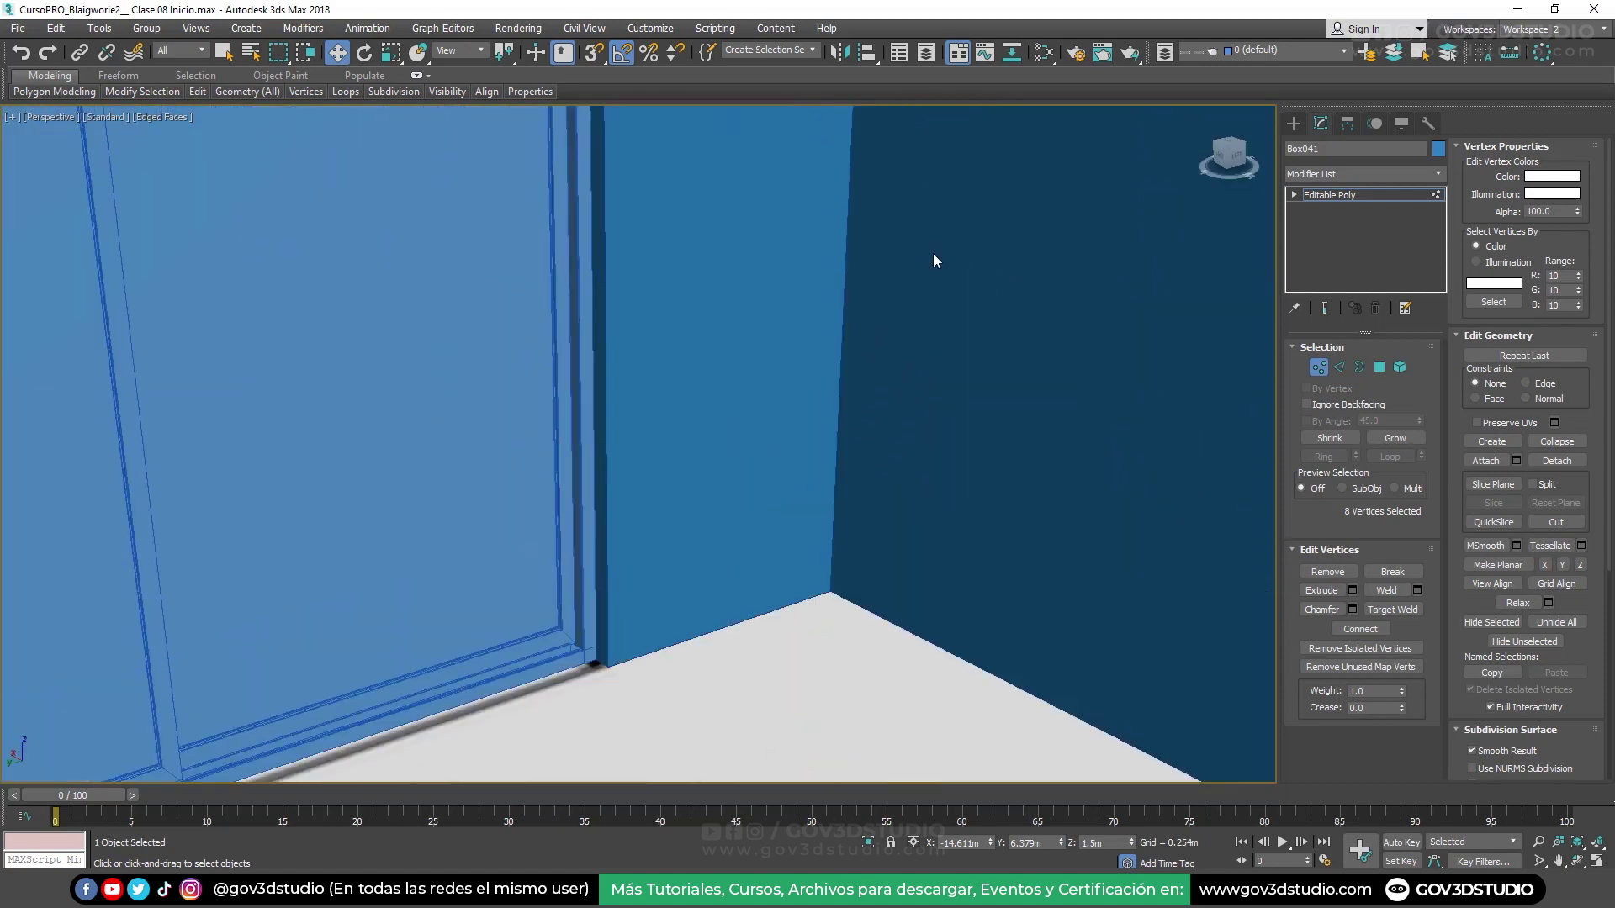
scroll(934, 286, down, 2)
scroll(925, 379, down, 4)
scroll(916, 437, down, 1)
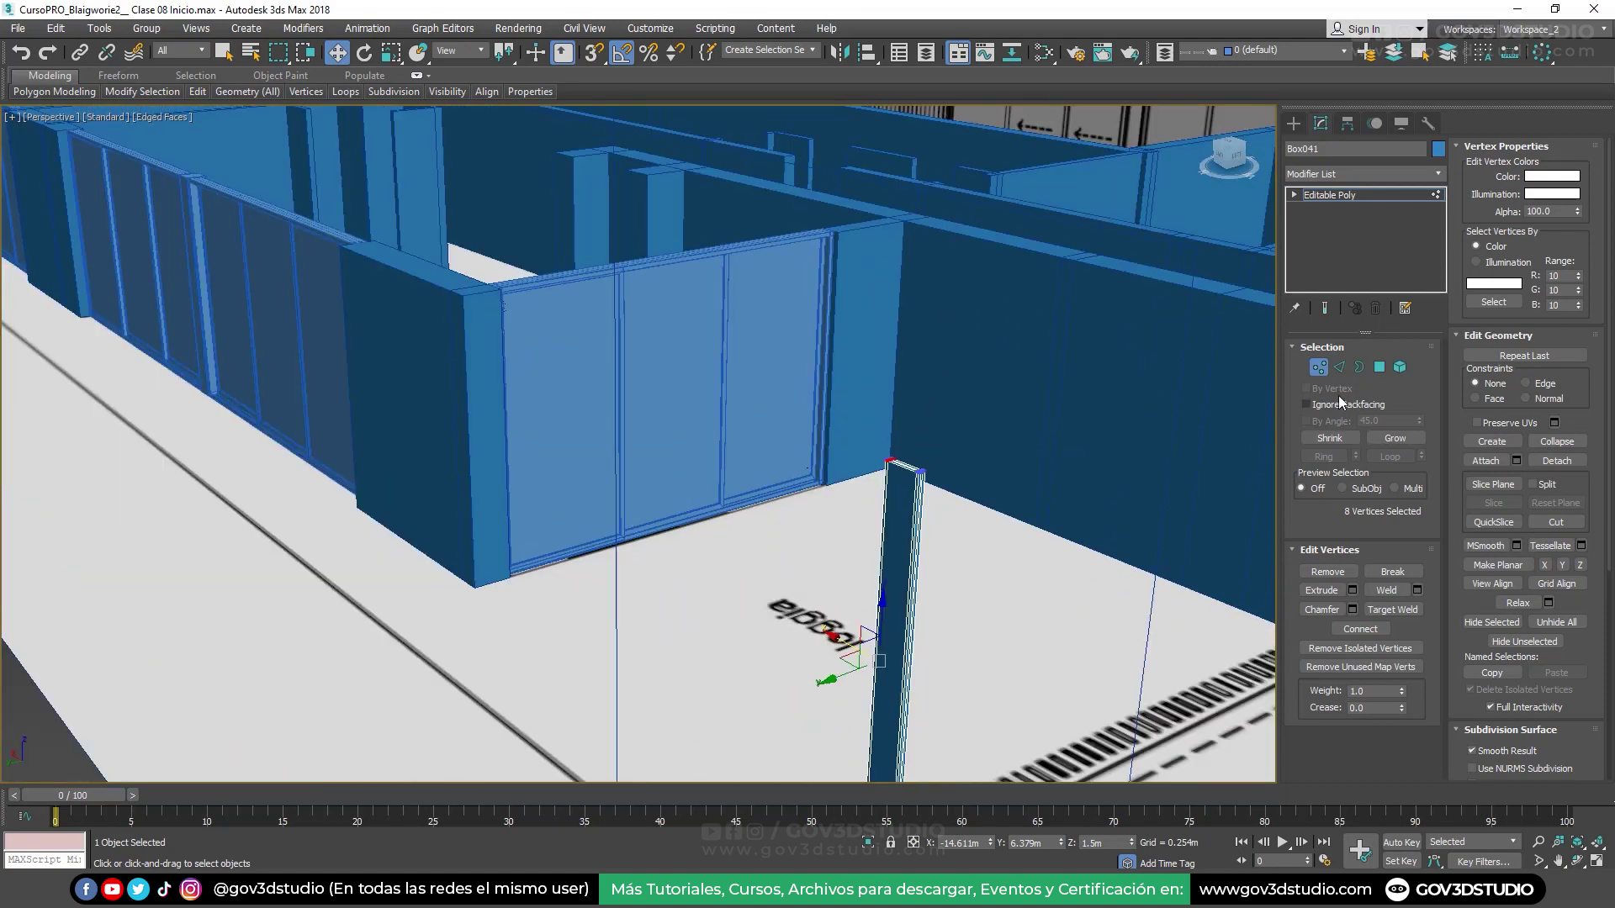
click(1379, 367)
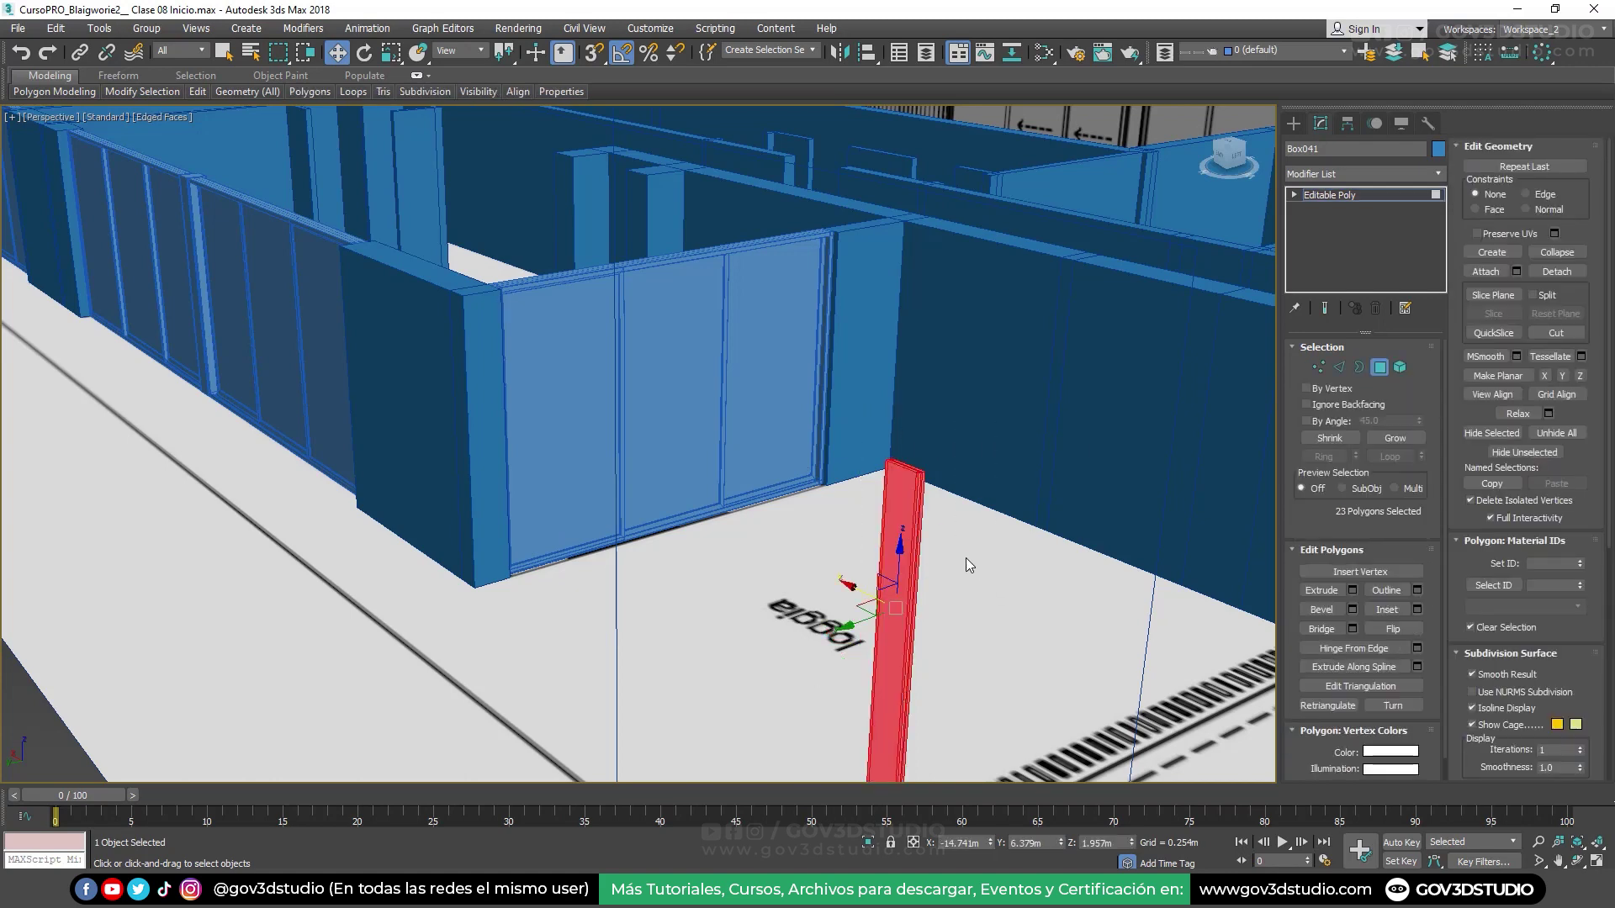
Select only the post's seven top faces in Polygon mode
drag(875, 446, 934, 496)
key(z)
scroll(848, 526, up, 1)
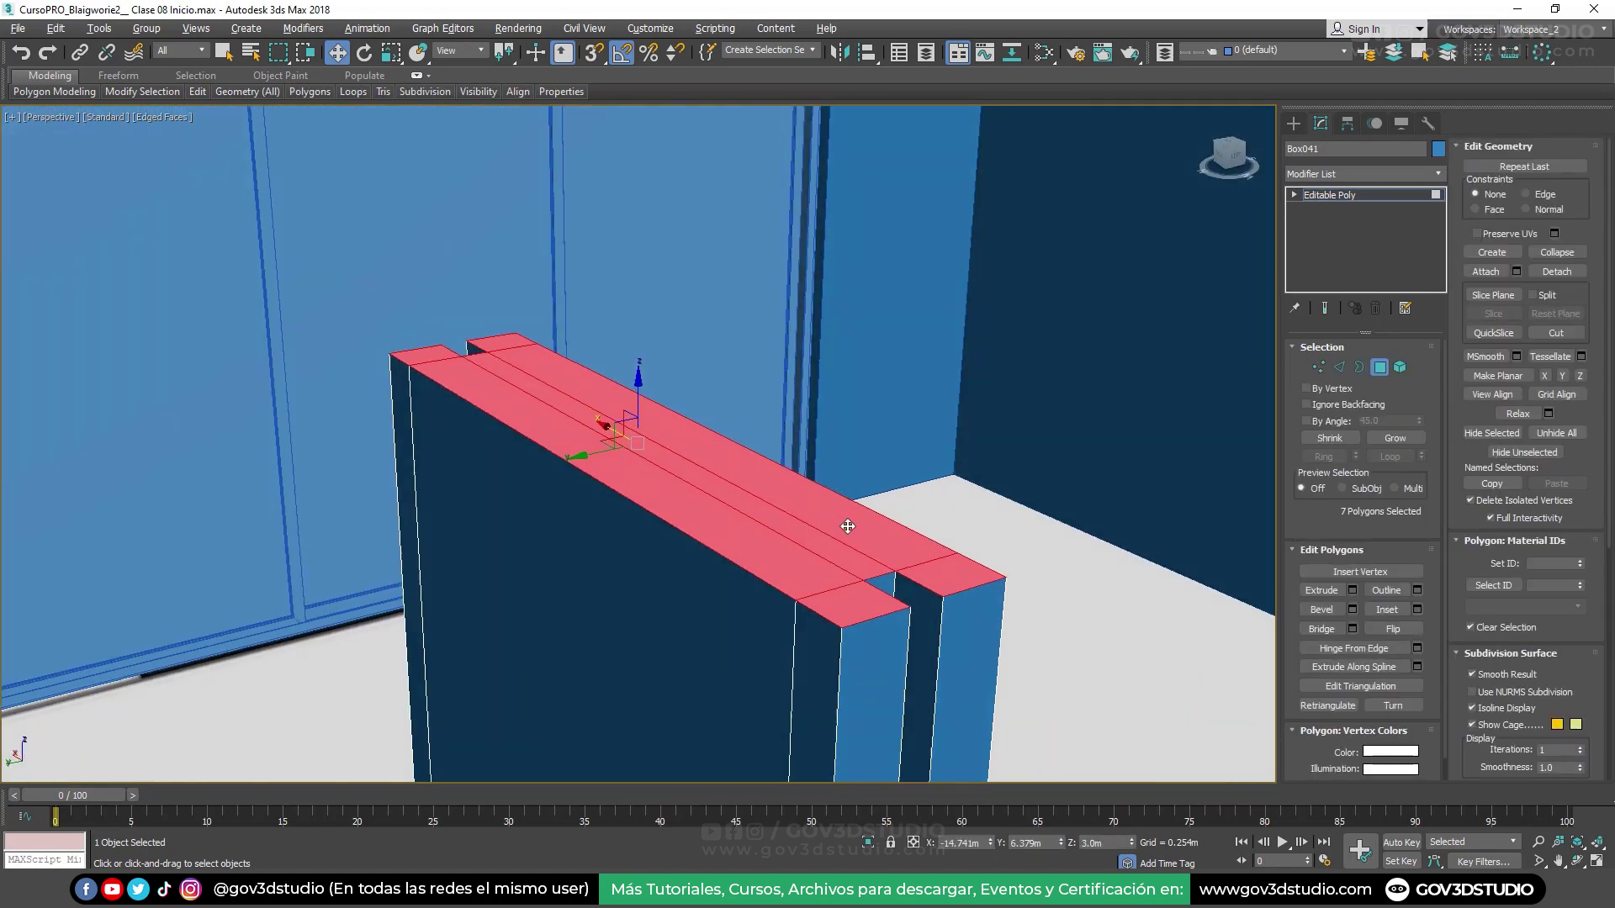
scroll(848, 526, up, 1)
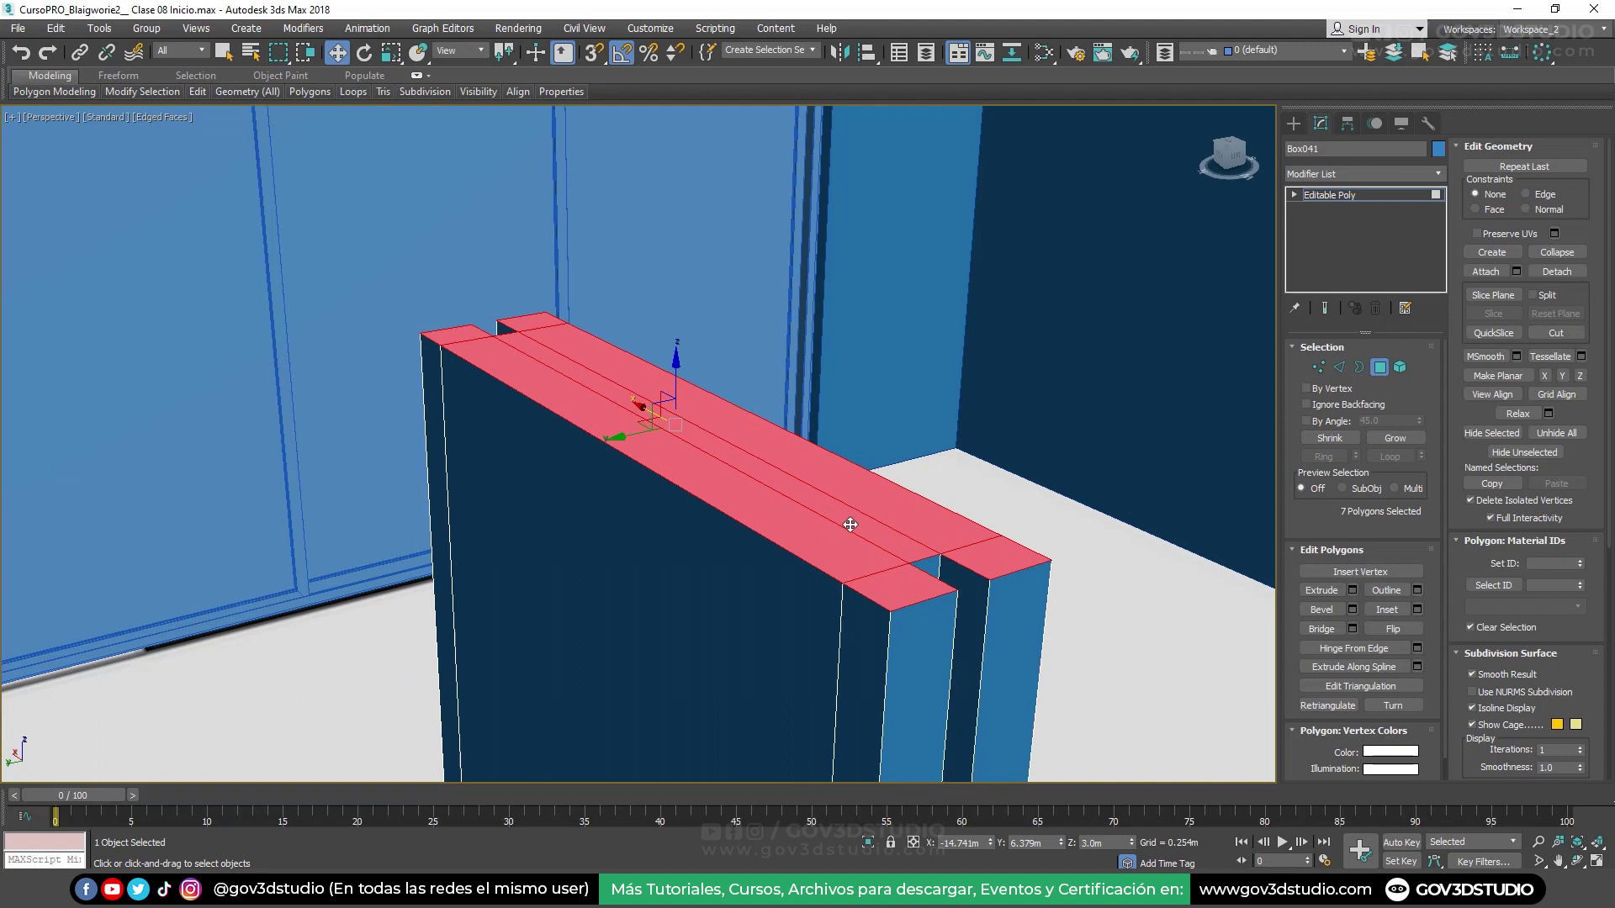
scroll(811, 463, up, 1)
scroll(816, 471, up, 1)
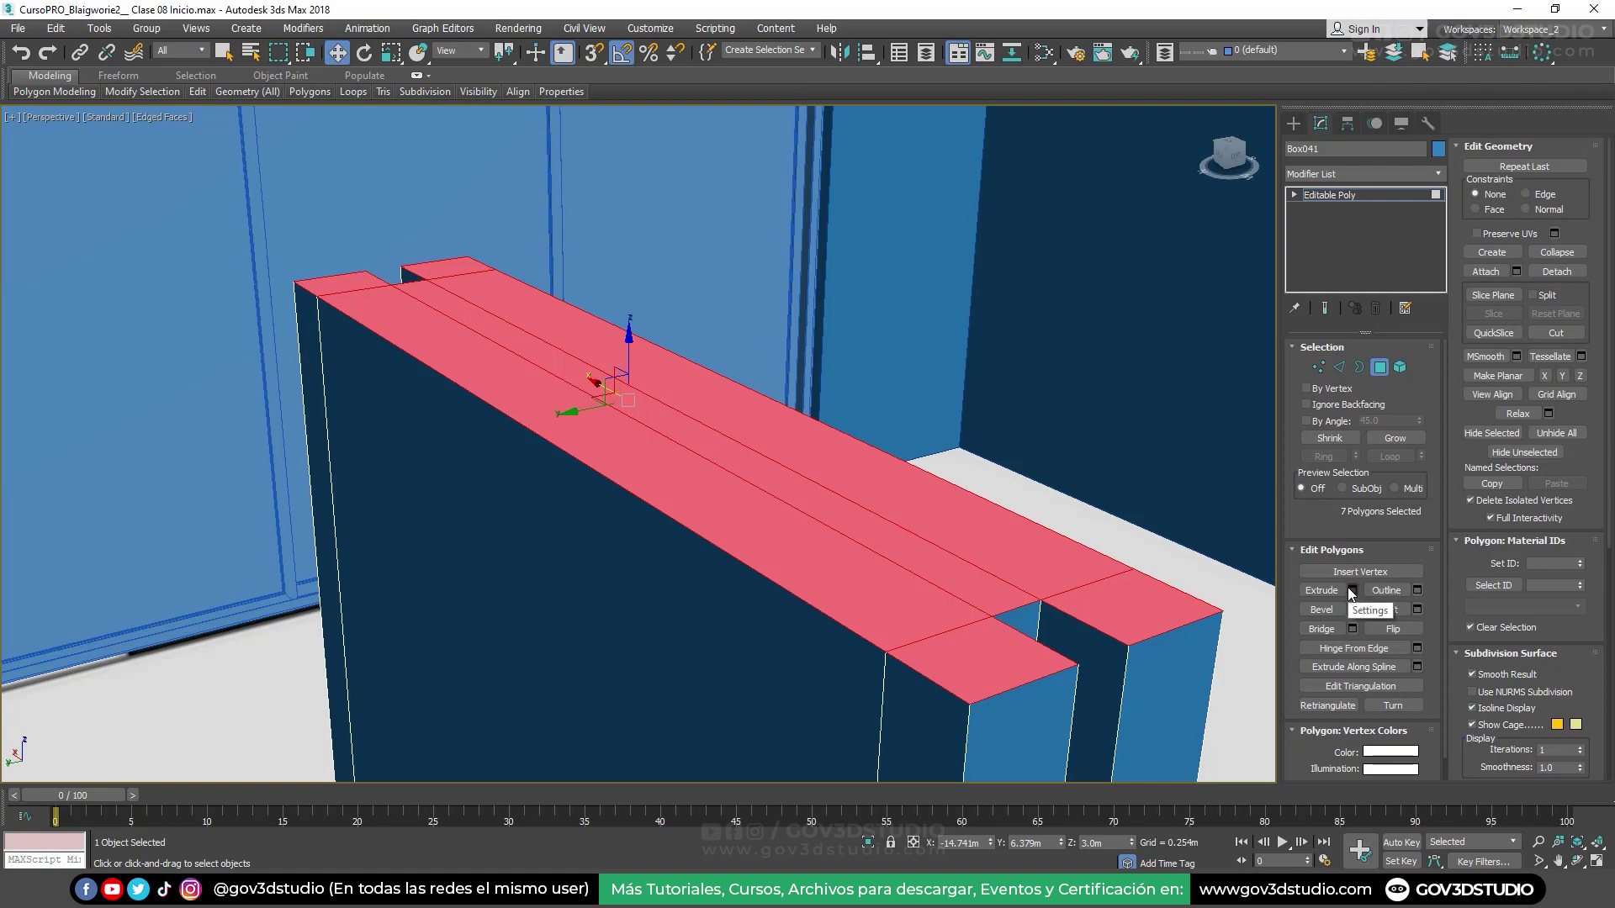
Bevel the top faces with 0.002m height and -0.002m outline
click(1352, 609)
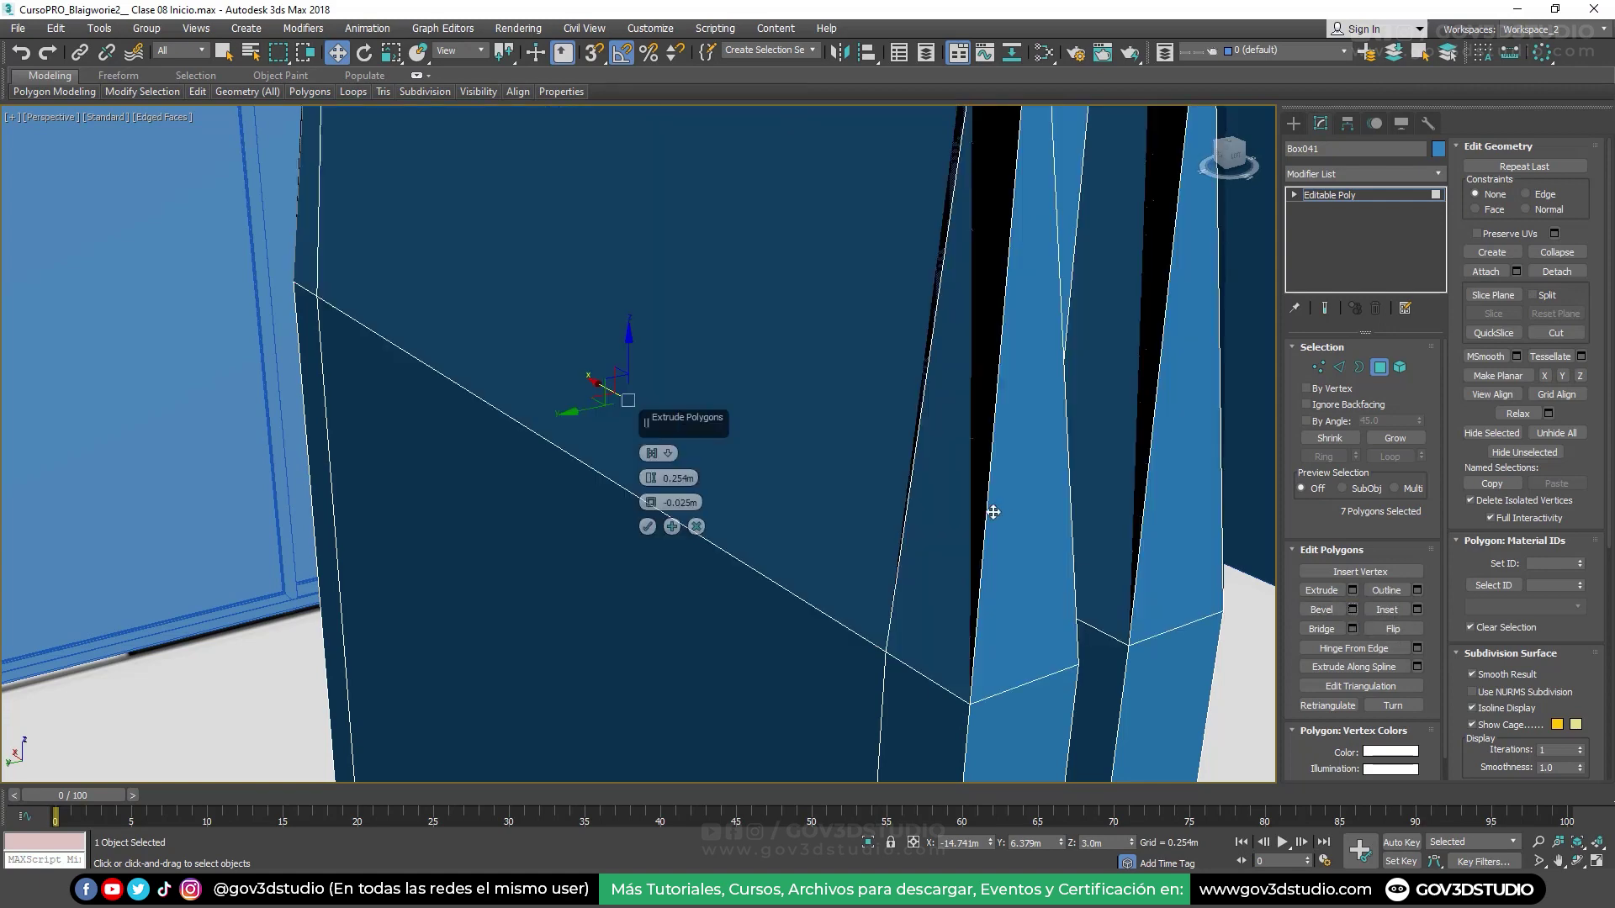
right_click(654, 478)
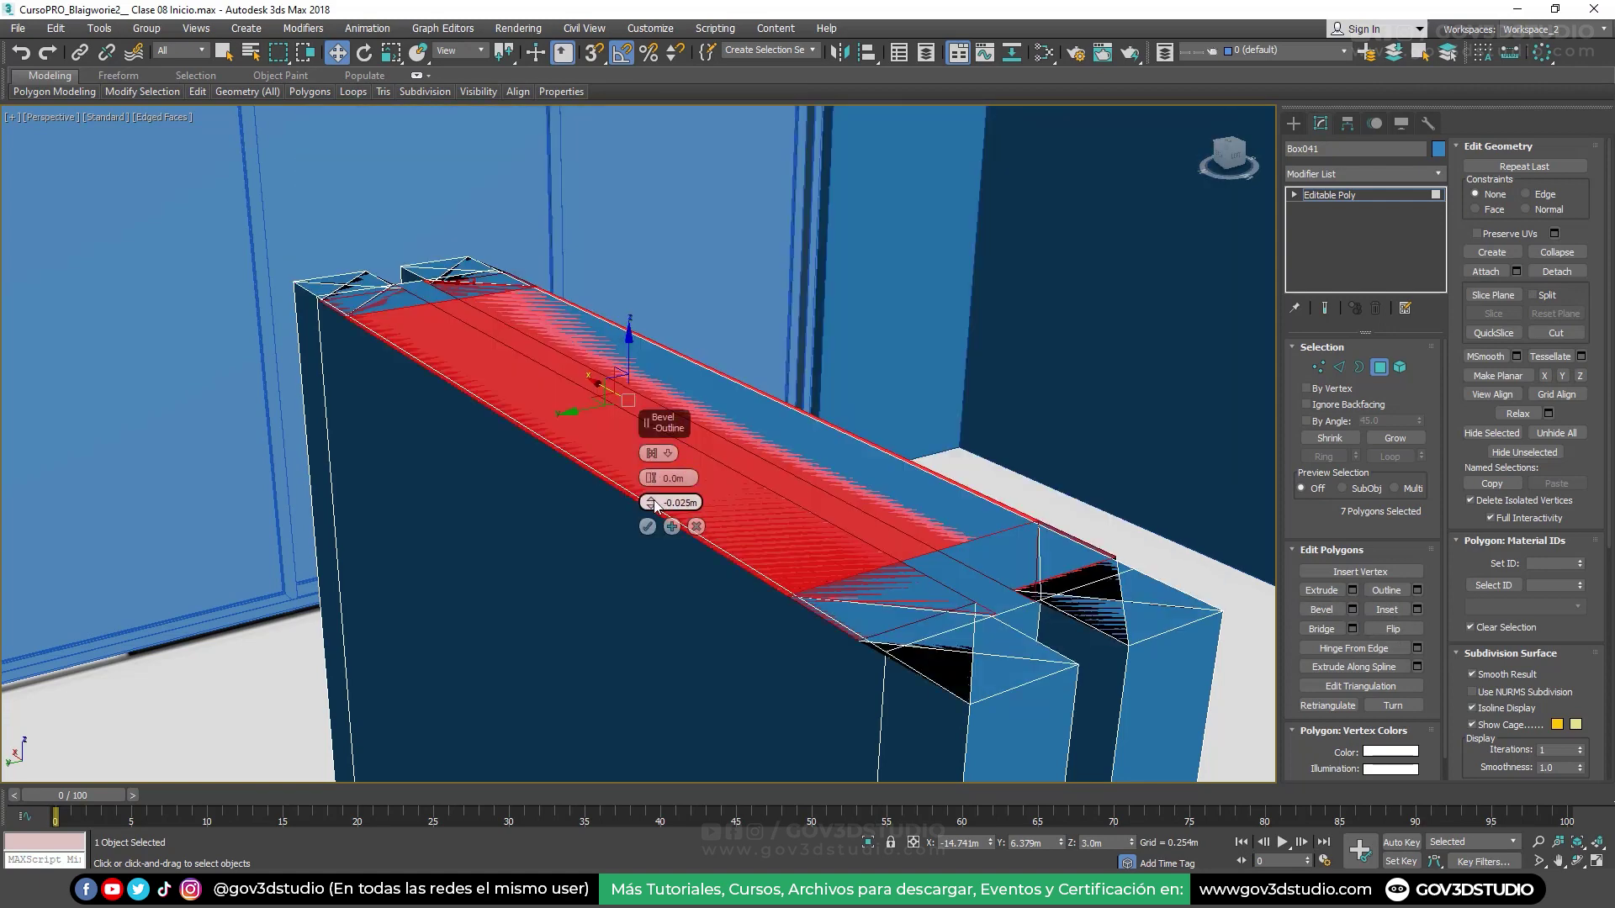
drag(653, 502, 717, 499)
text(2)
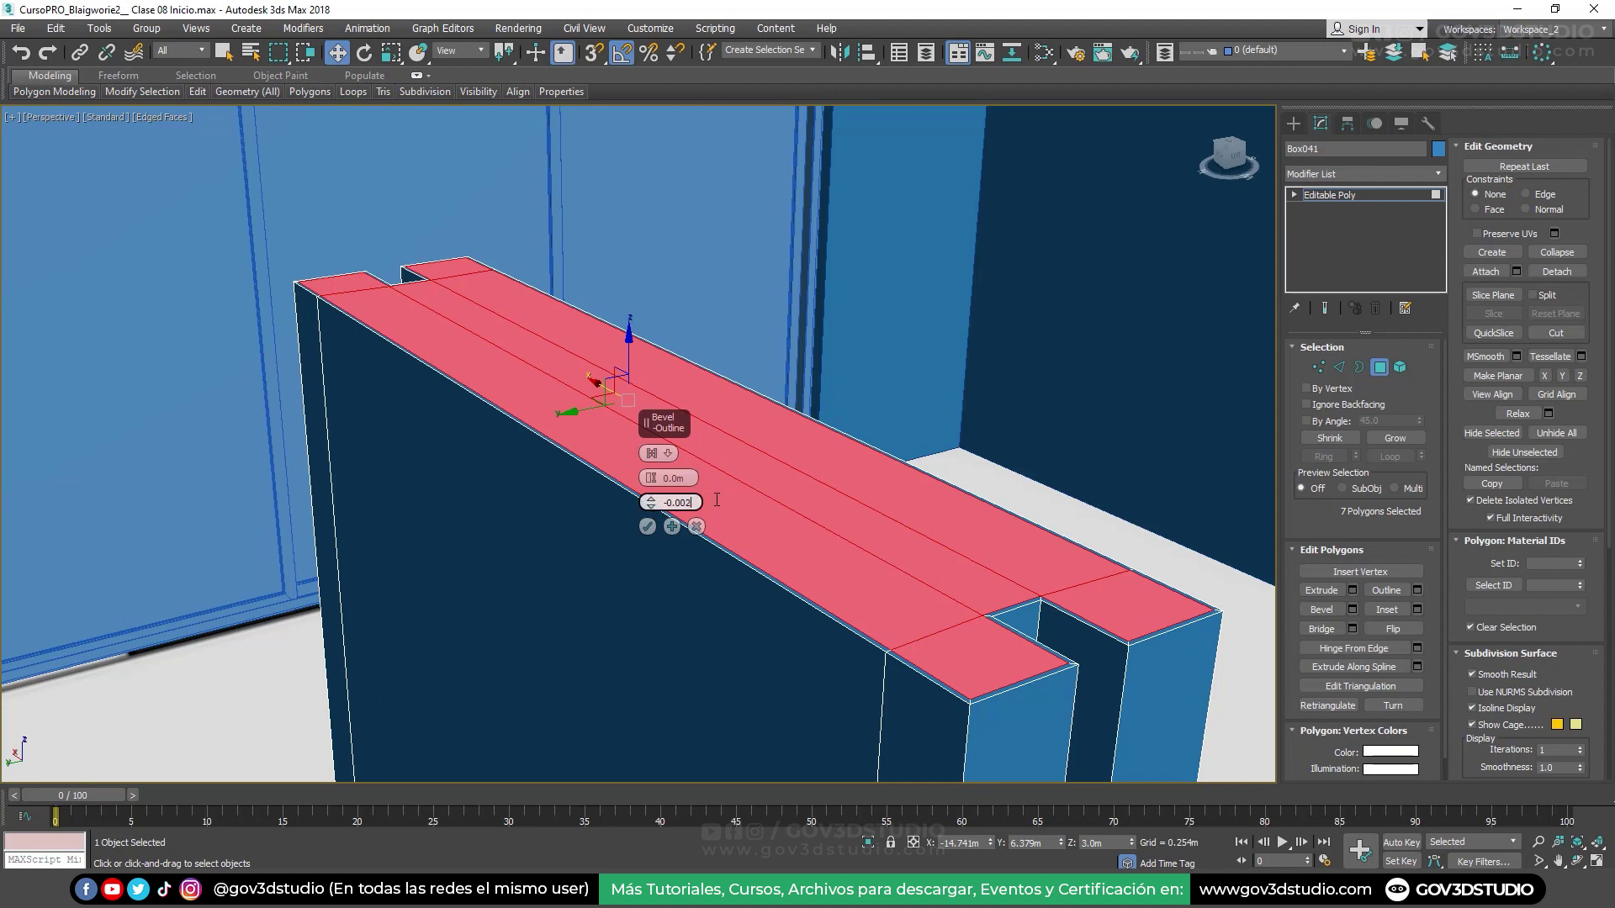
key(Return)
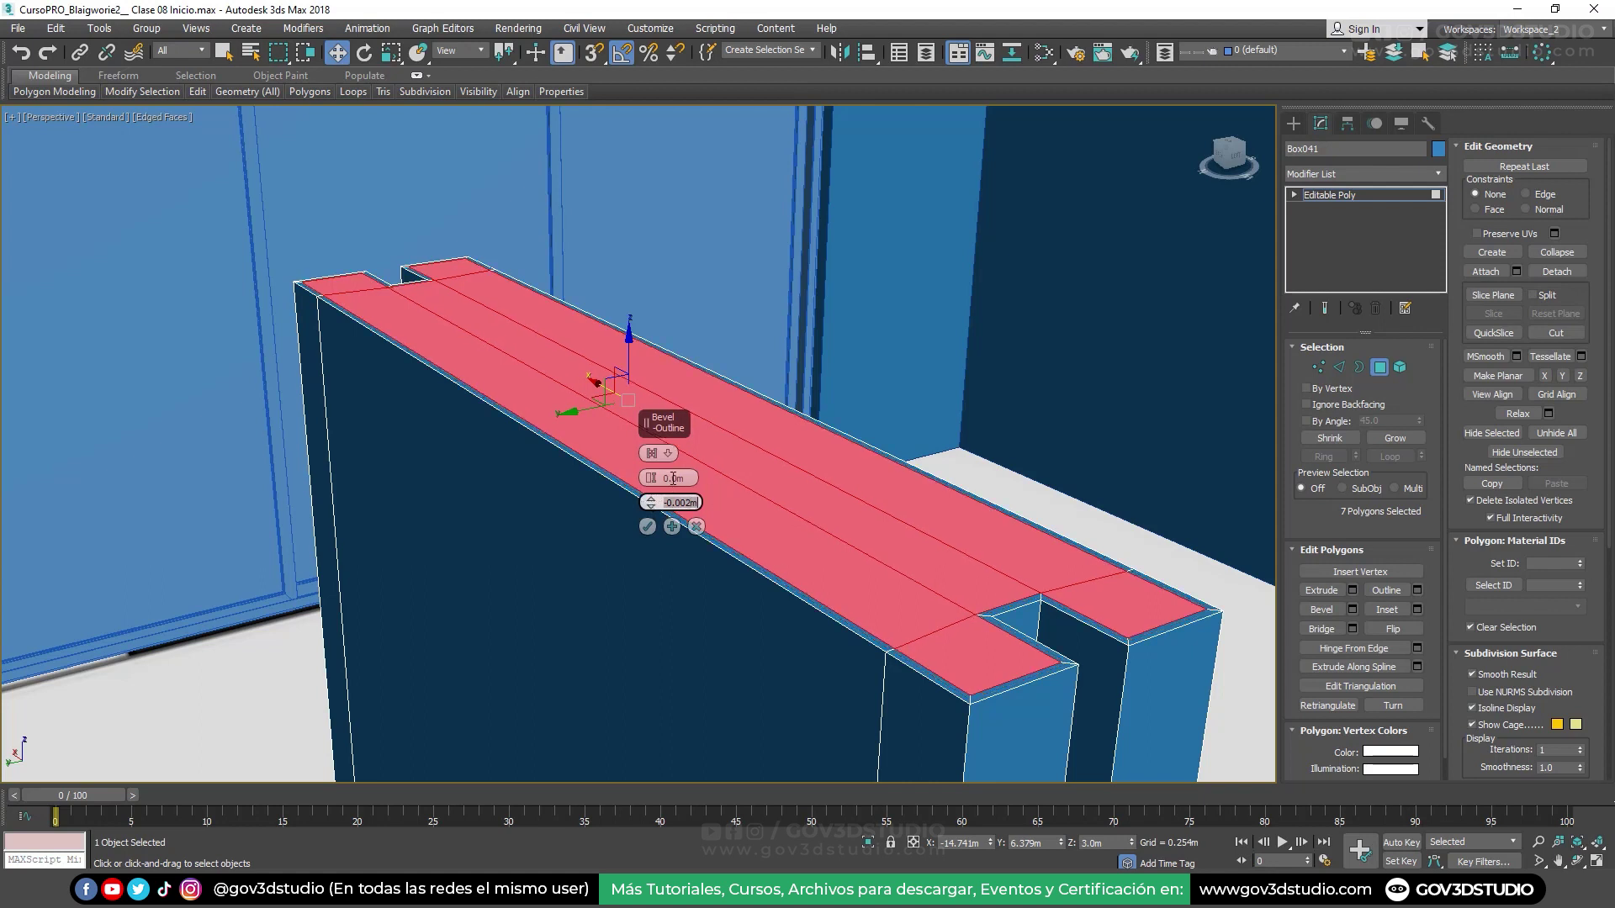
click(673, 478)
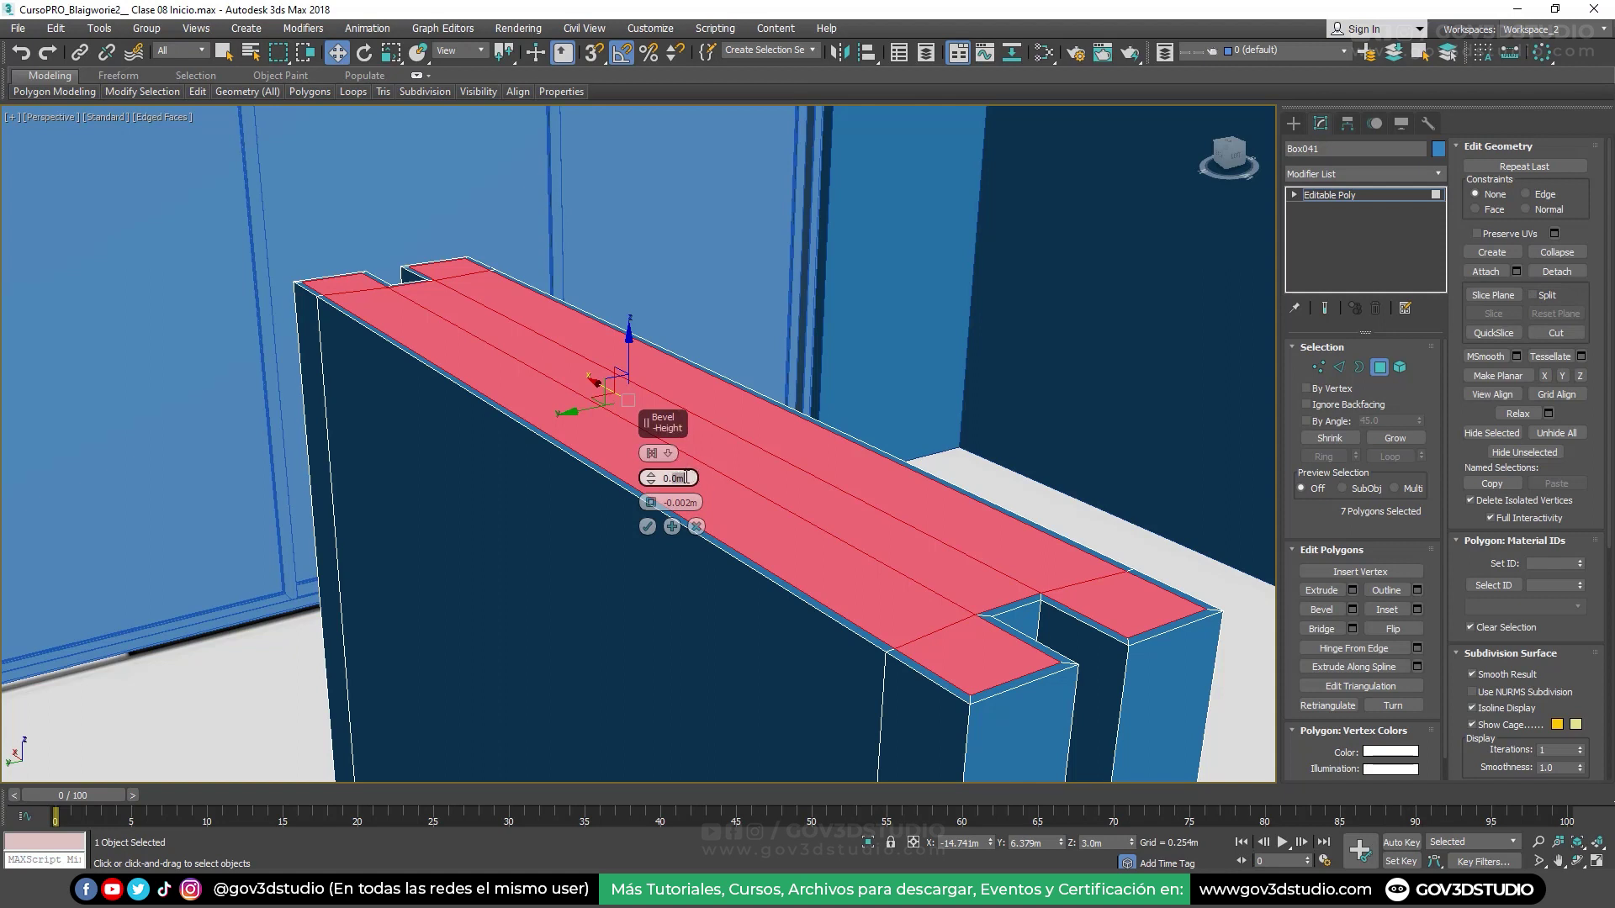
drag(677, 478, 690, 478)
text(.00)
text(2)
key(Return)
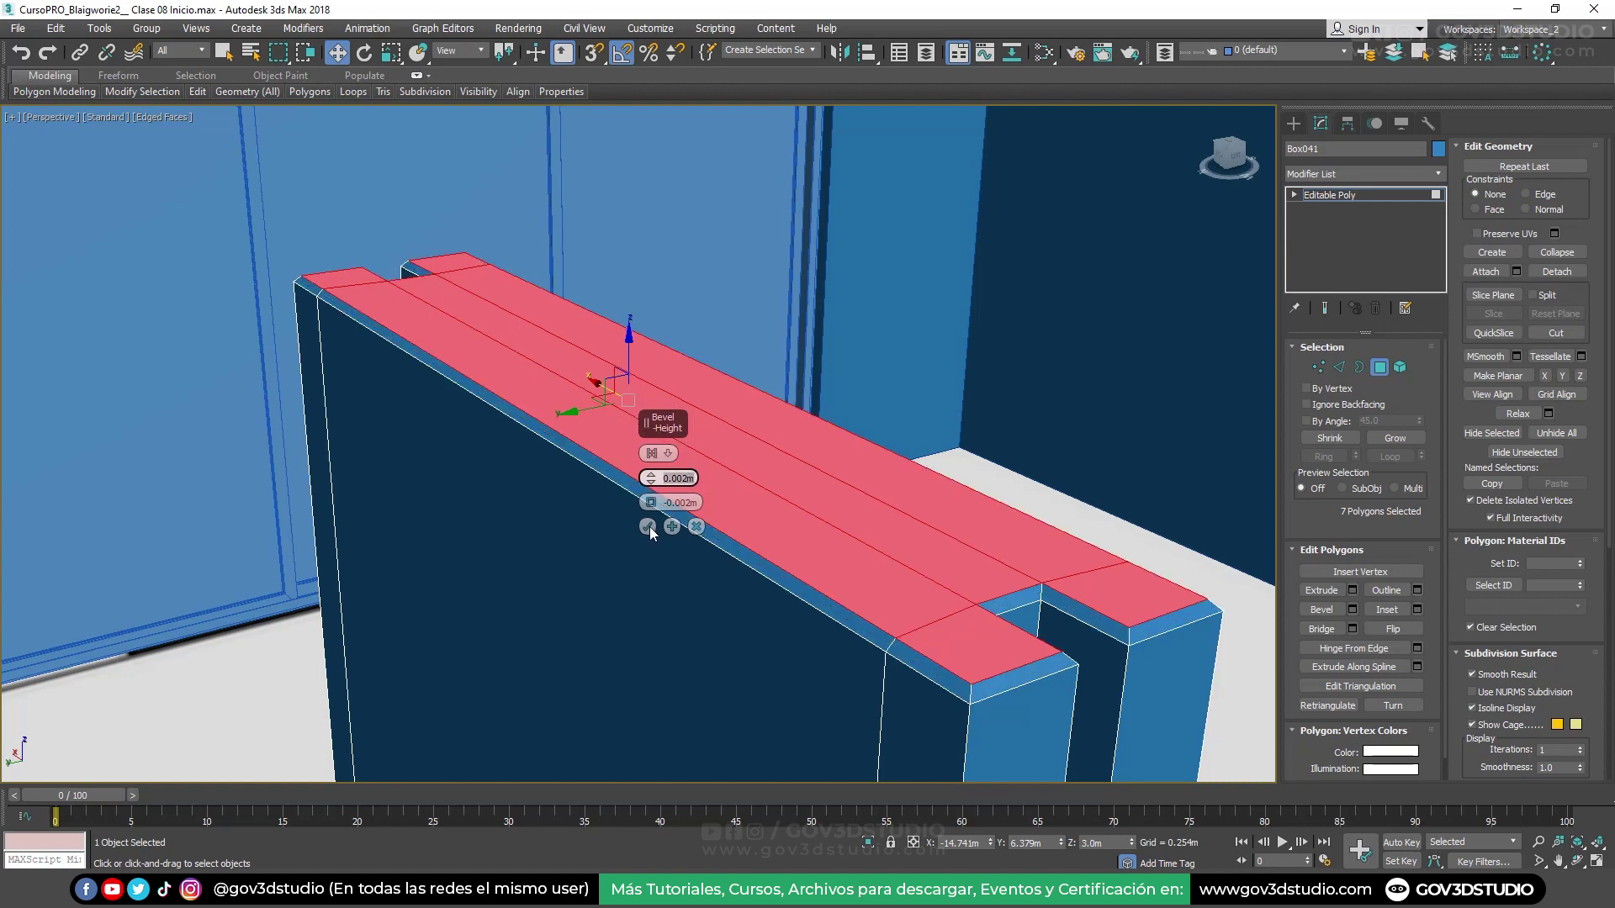
click(649, 526)
Apply the same 0.002m / -0.002m bevel to the bottom faces, then exit Polygon mode
mouse_move(845, 455)
alt+middle_down()
mouse_move(878, 475)
mouse_move(878, 344)
alt+middle_up()
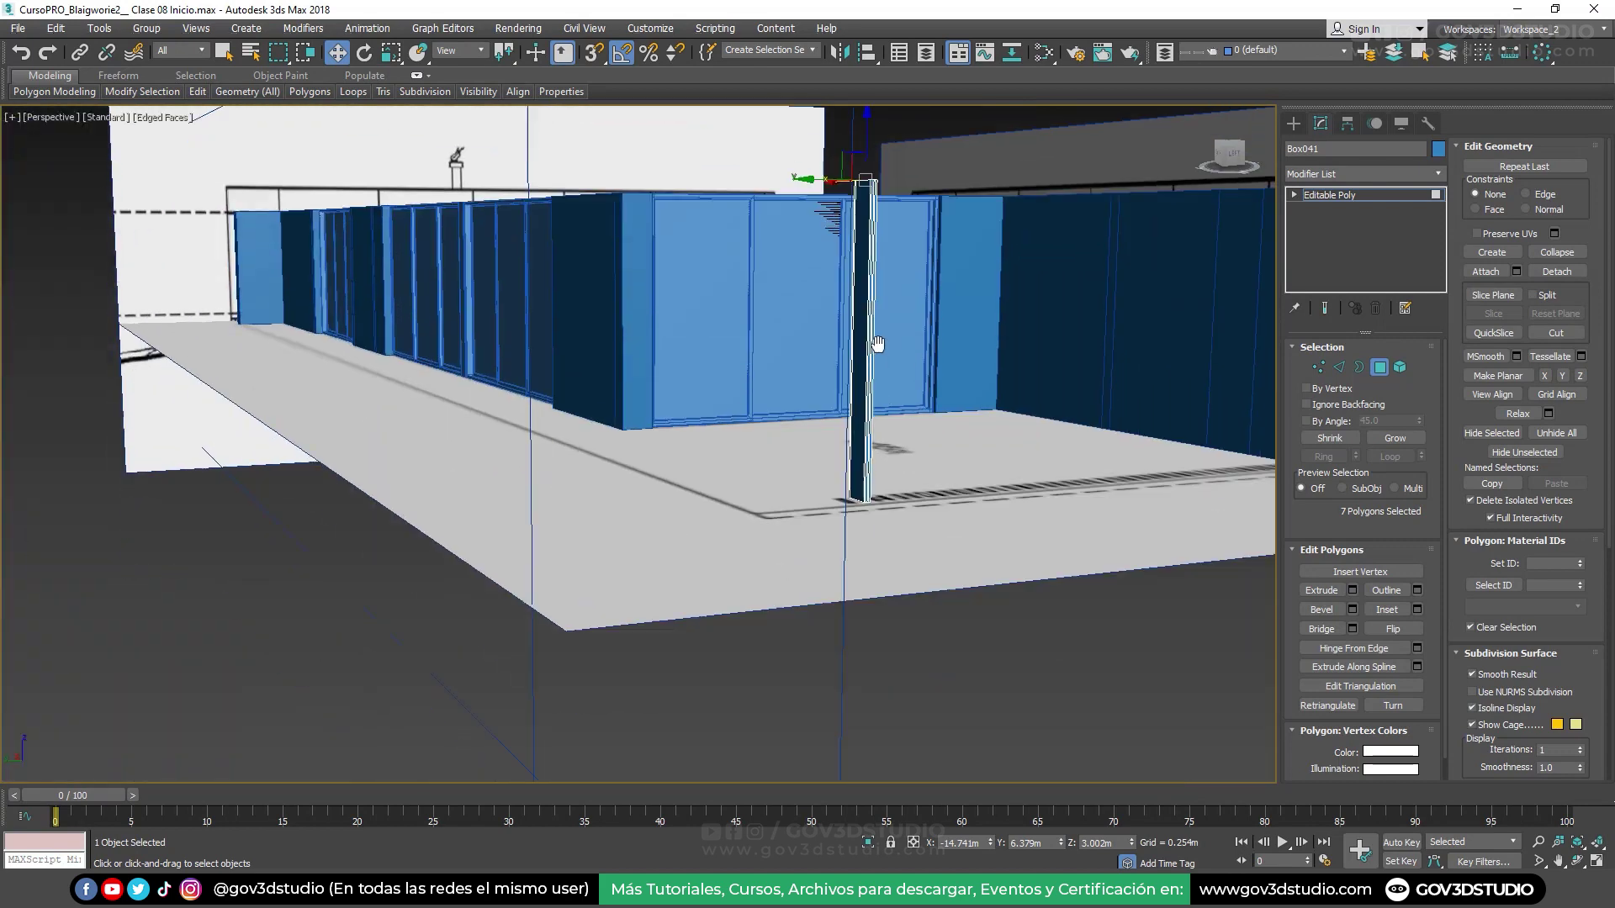
drag(893, 412, 799, 407)
scroll(840, 459, up, 5)
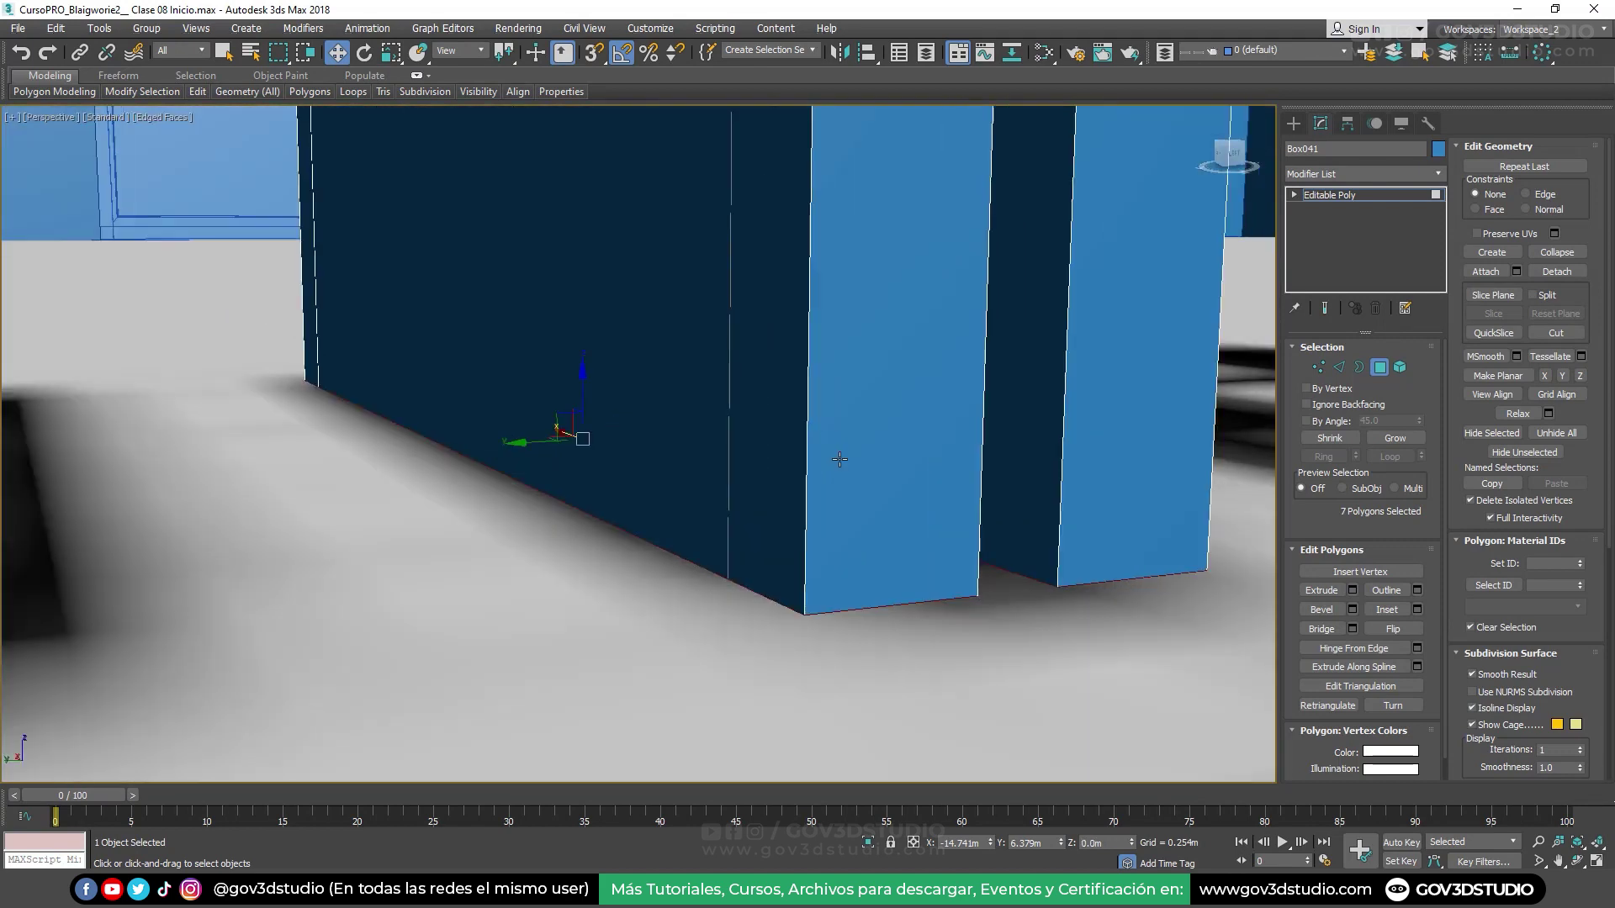
mouse_move(839, 459)
alt+middle_down()
mouse_move(837, 432)
mouse_move(837, 495)
alt+middle_up()
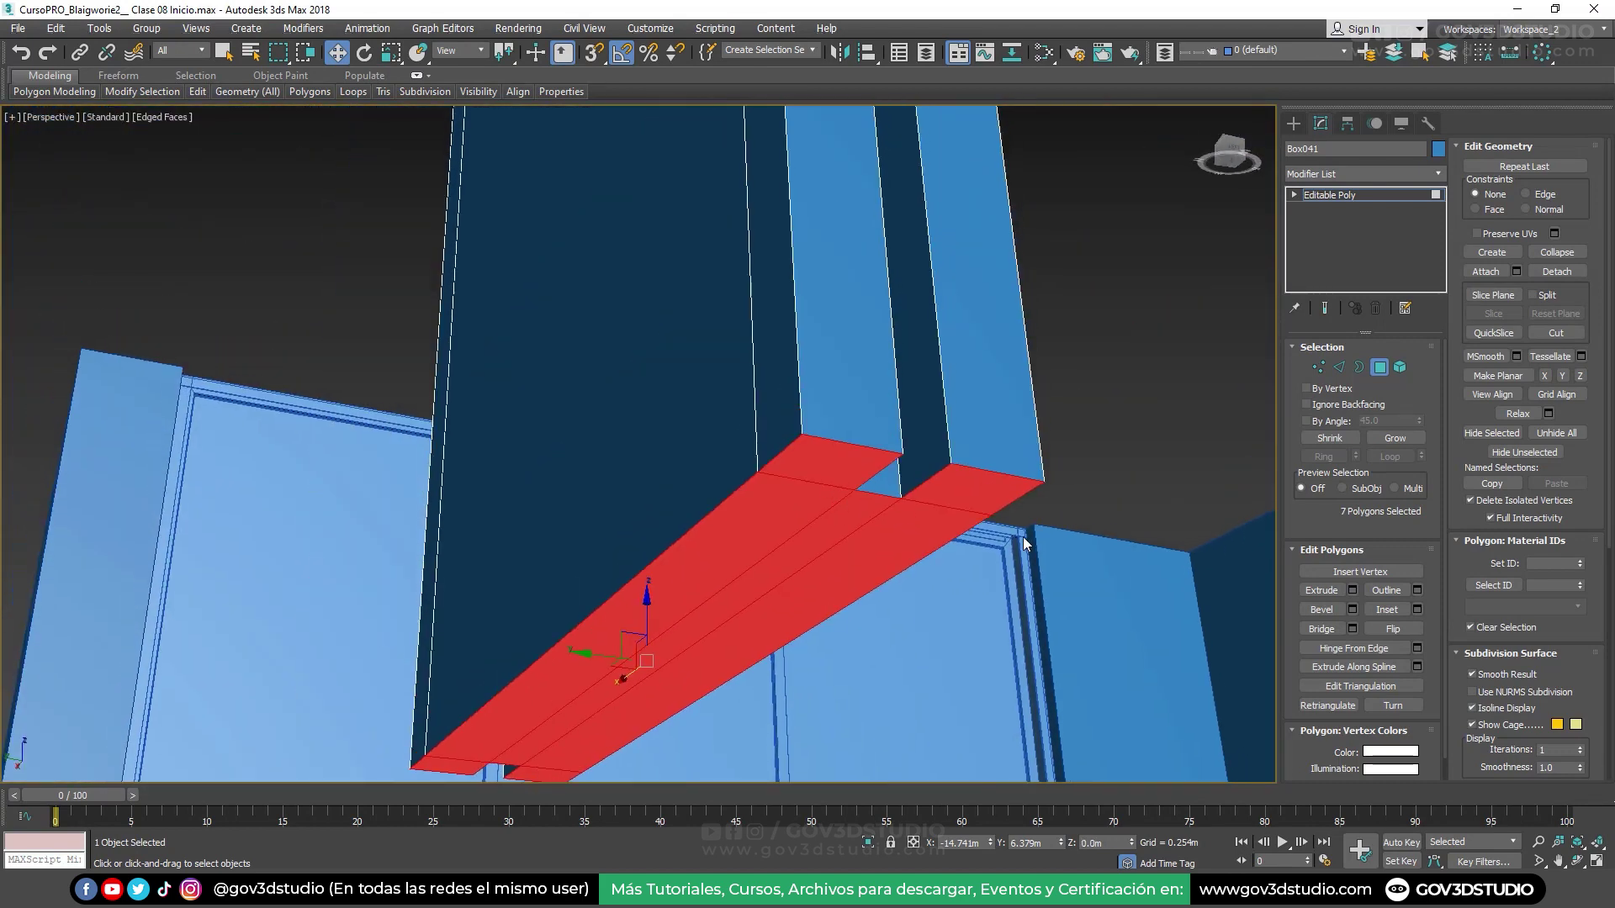
click(1353, 610)
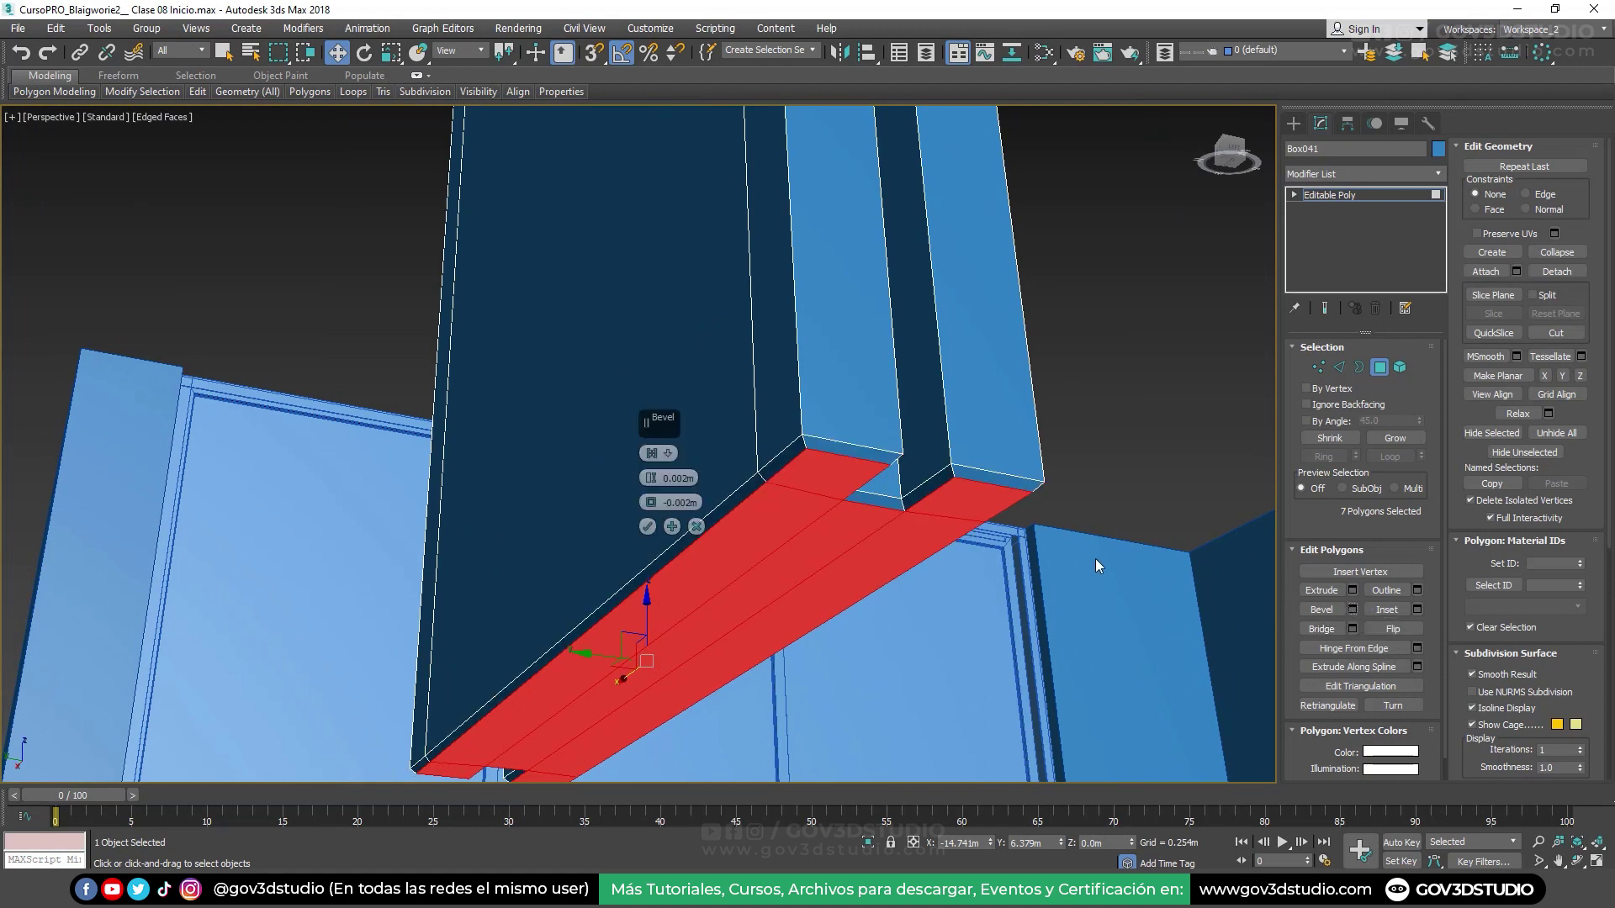
click(648, 528)
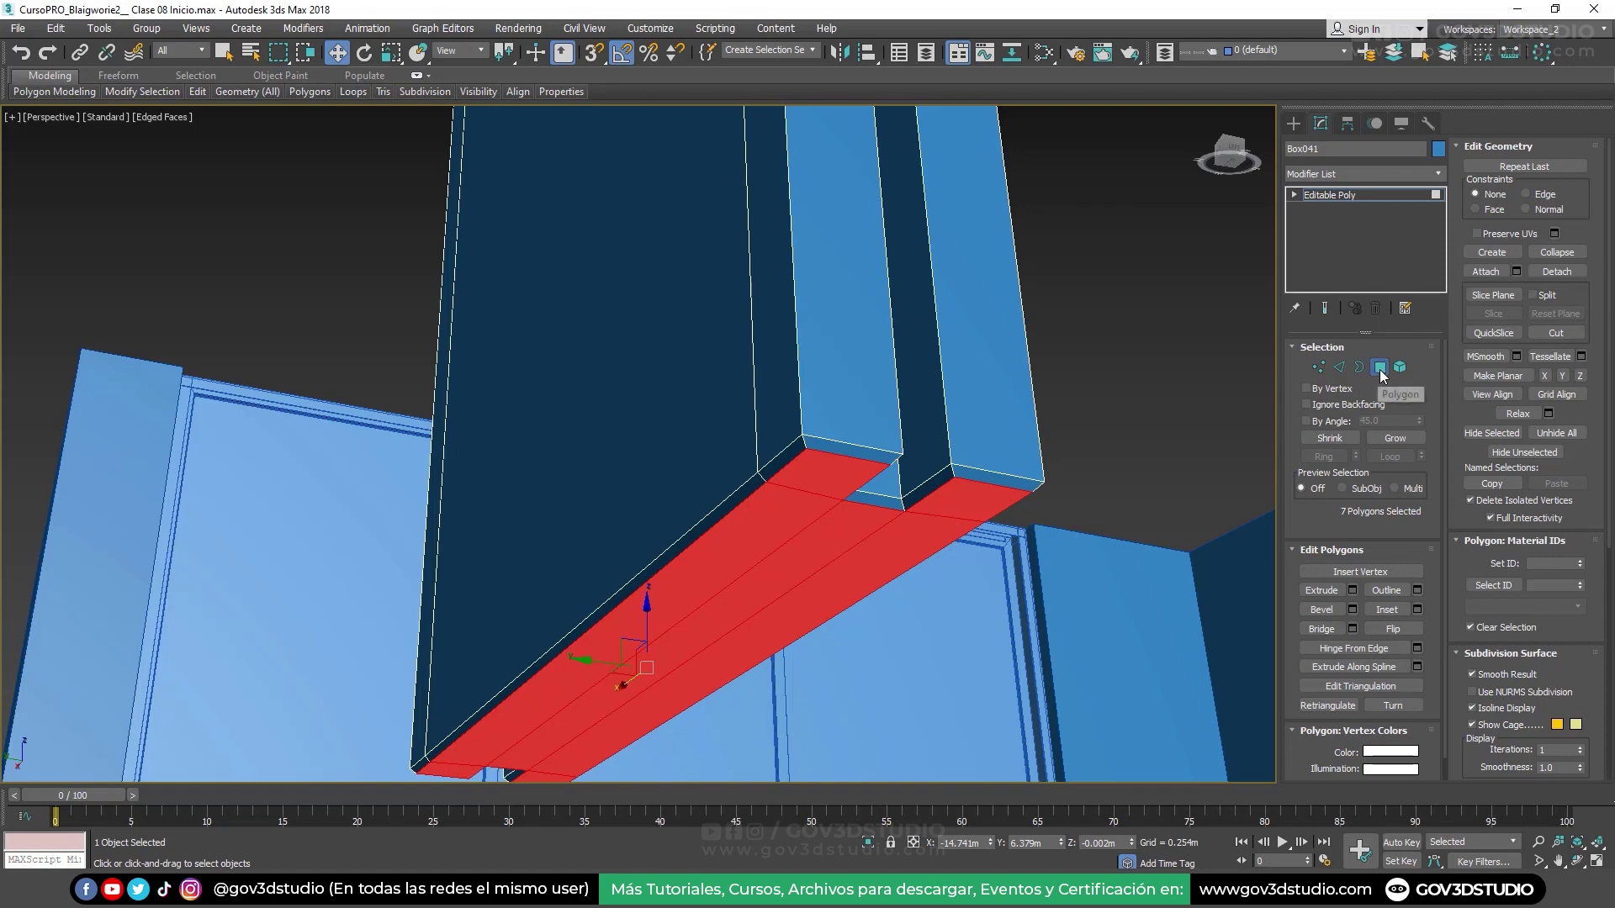
click(1379, 368)
alt+middle_drag(993, 446, 963, 472)
scroll(963, 472, down, 5)
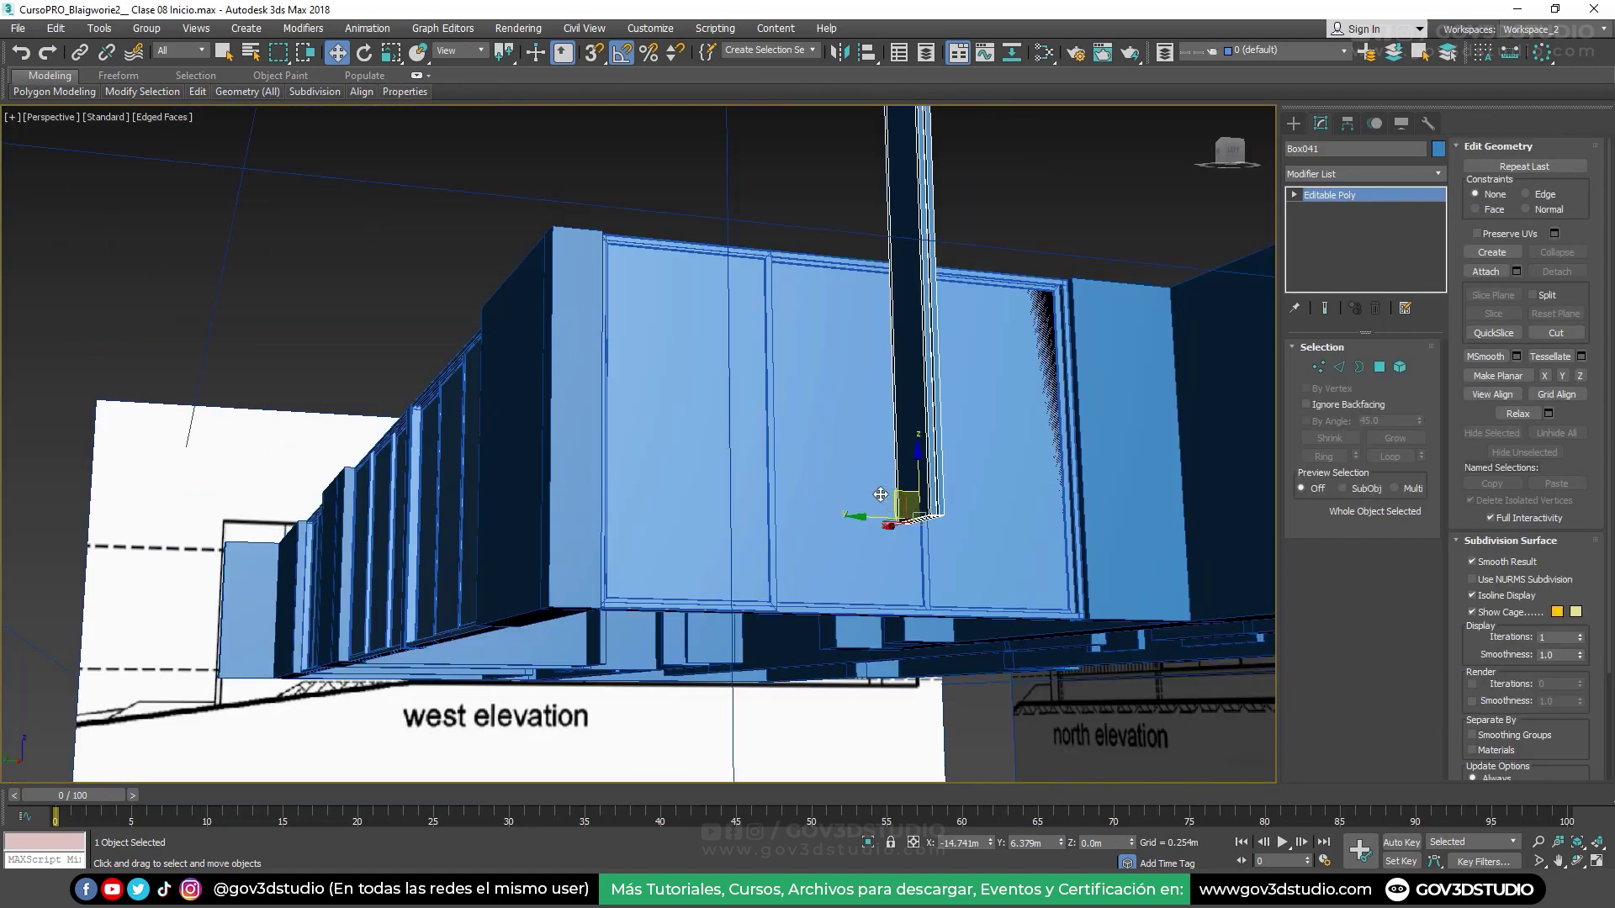
In Vertex mode, box-select the vertices at the post's base
key(1)
drag(850, 462, 953, 589)
alt+middle_drag(953, 589, 920, 558)
scroll(934, 535, up, 5)
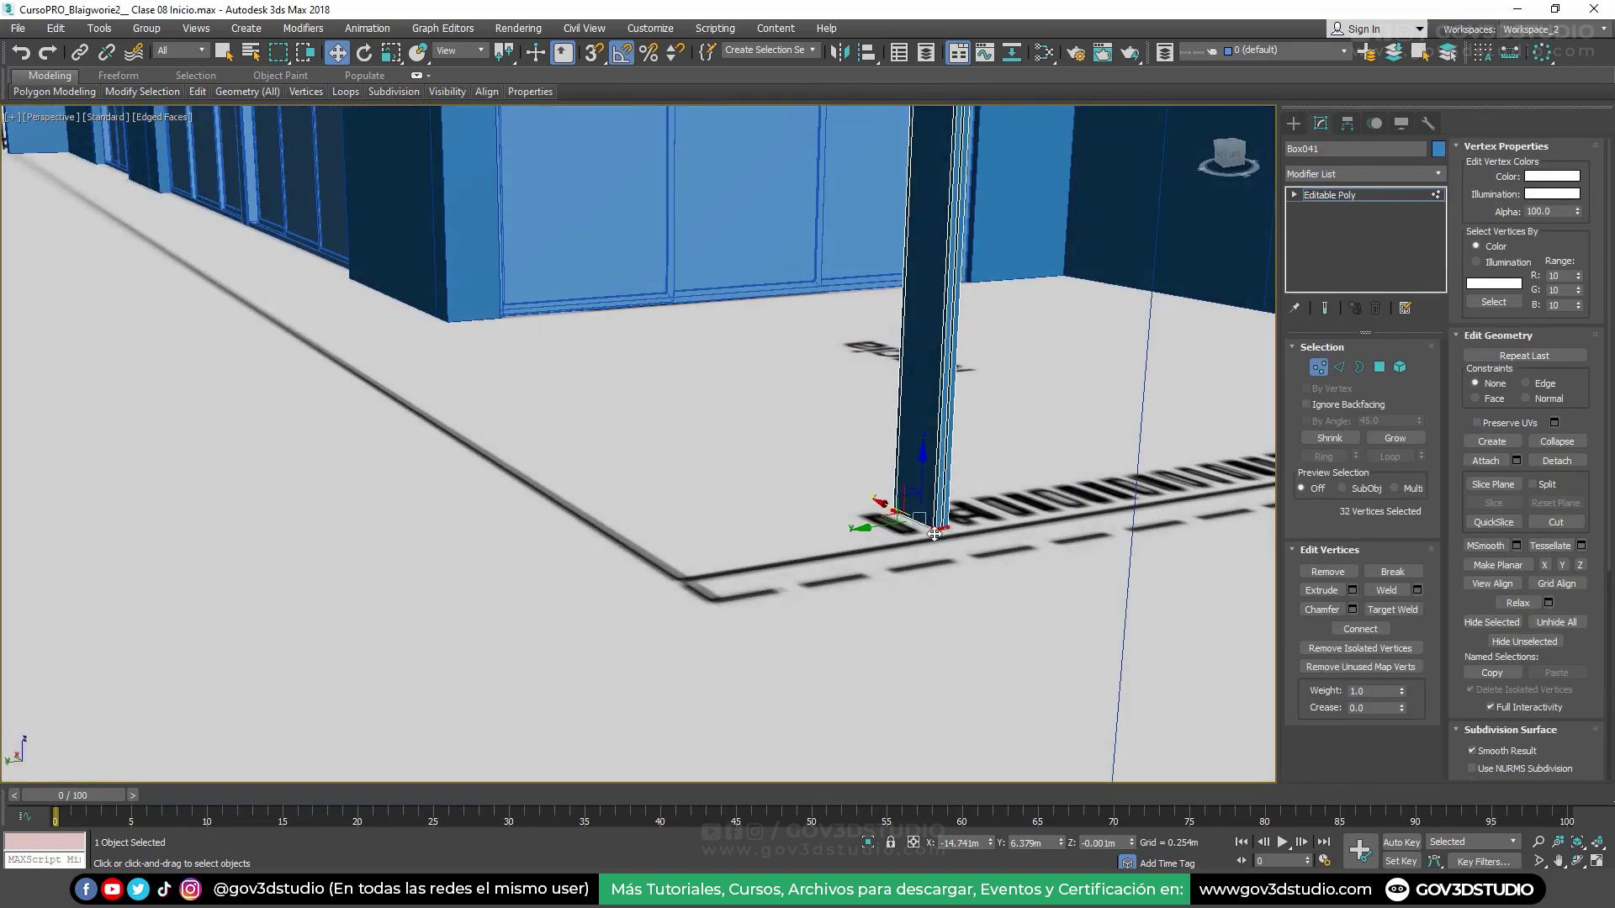
scroll(925, 505, up, 5)
mouse_move(916, 471)
alt+middle_down()
mouse_move(932, 451)
mouse_move(924, 473)
alt+middle_up()
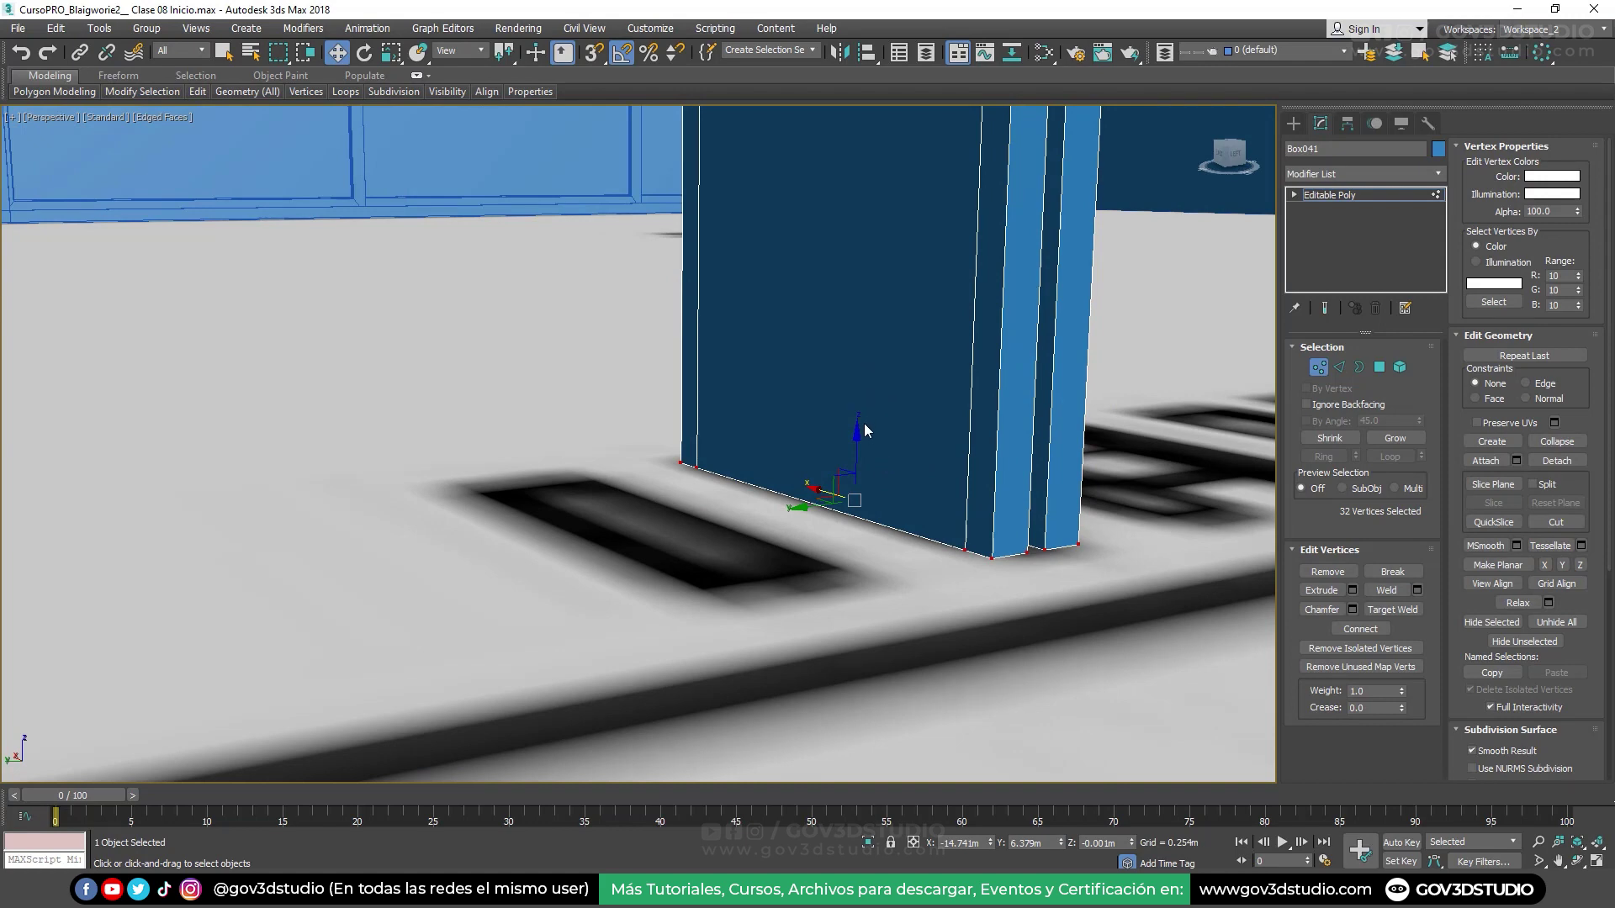
alt+middle_drag(860, 454, 862, 463)
scroll(862, 467, up, 2)
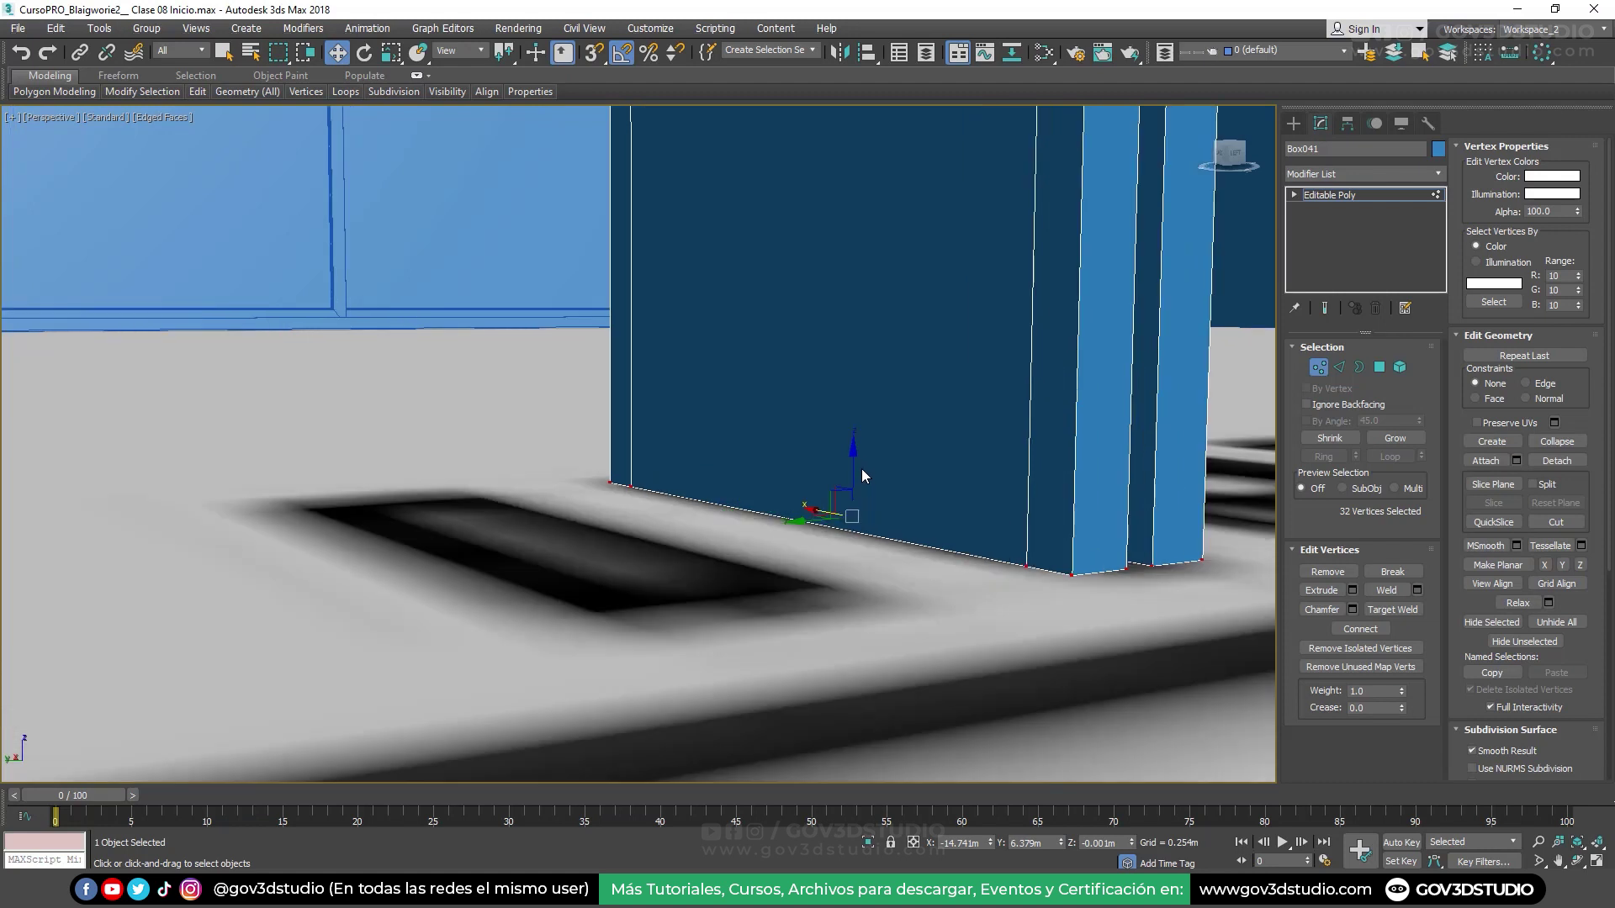
Raise the base vertices 0.002m on Z to sit on the floor, then switch to Edge mode
drag(855, 472, 855, 470)
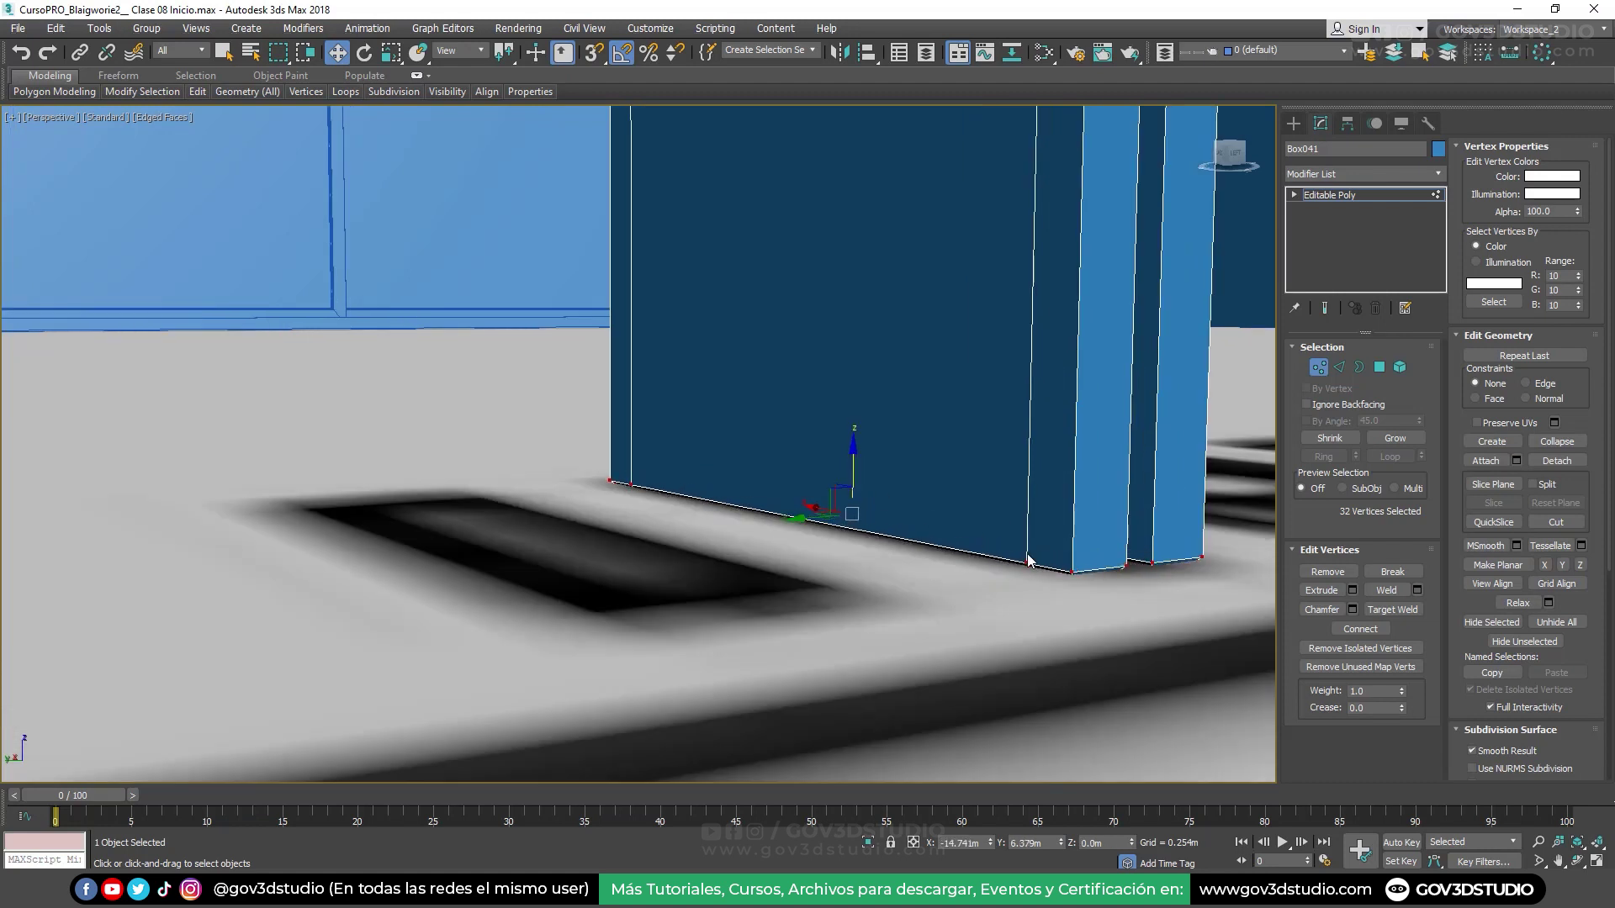
scroll(1025, 555, down, 3)
scroll(994, 553, up, 2)
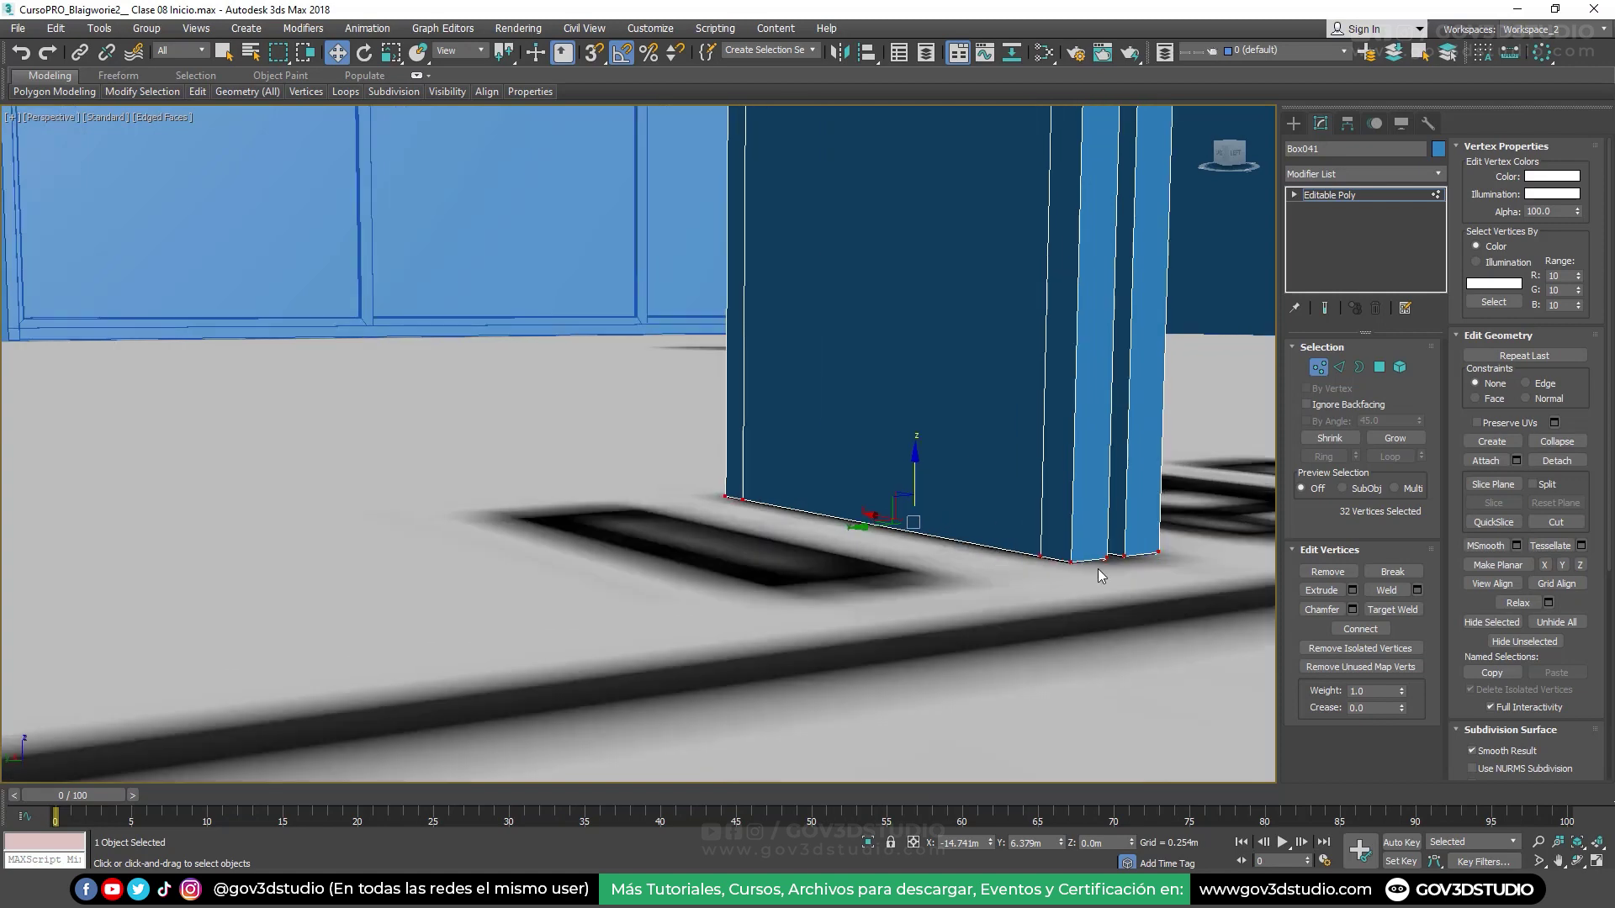
scroll(1043, 546, down, 5)
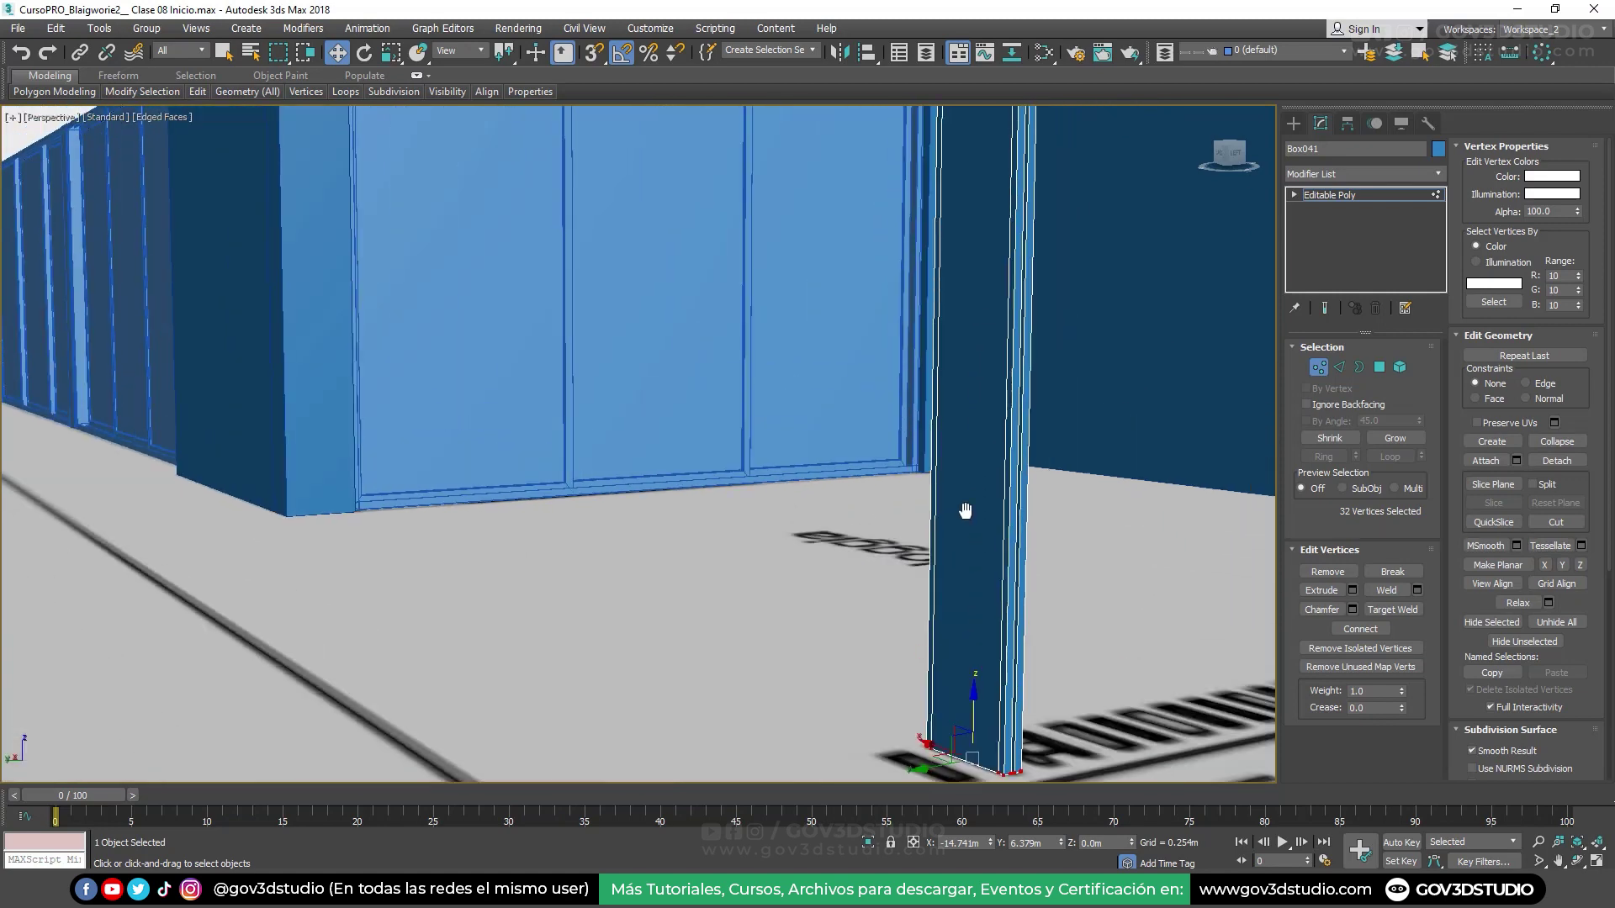
scroll(957, 411, up, 3)
scroll(956, 411, up, 2)
scroll(940, 380, up, 3)
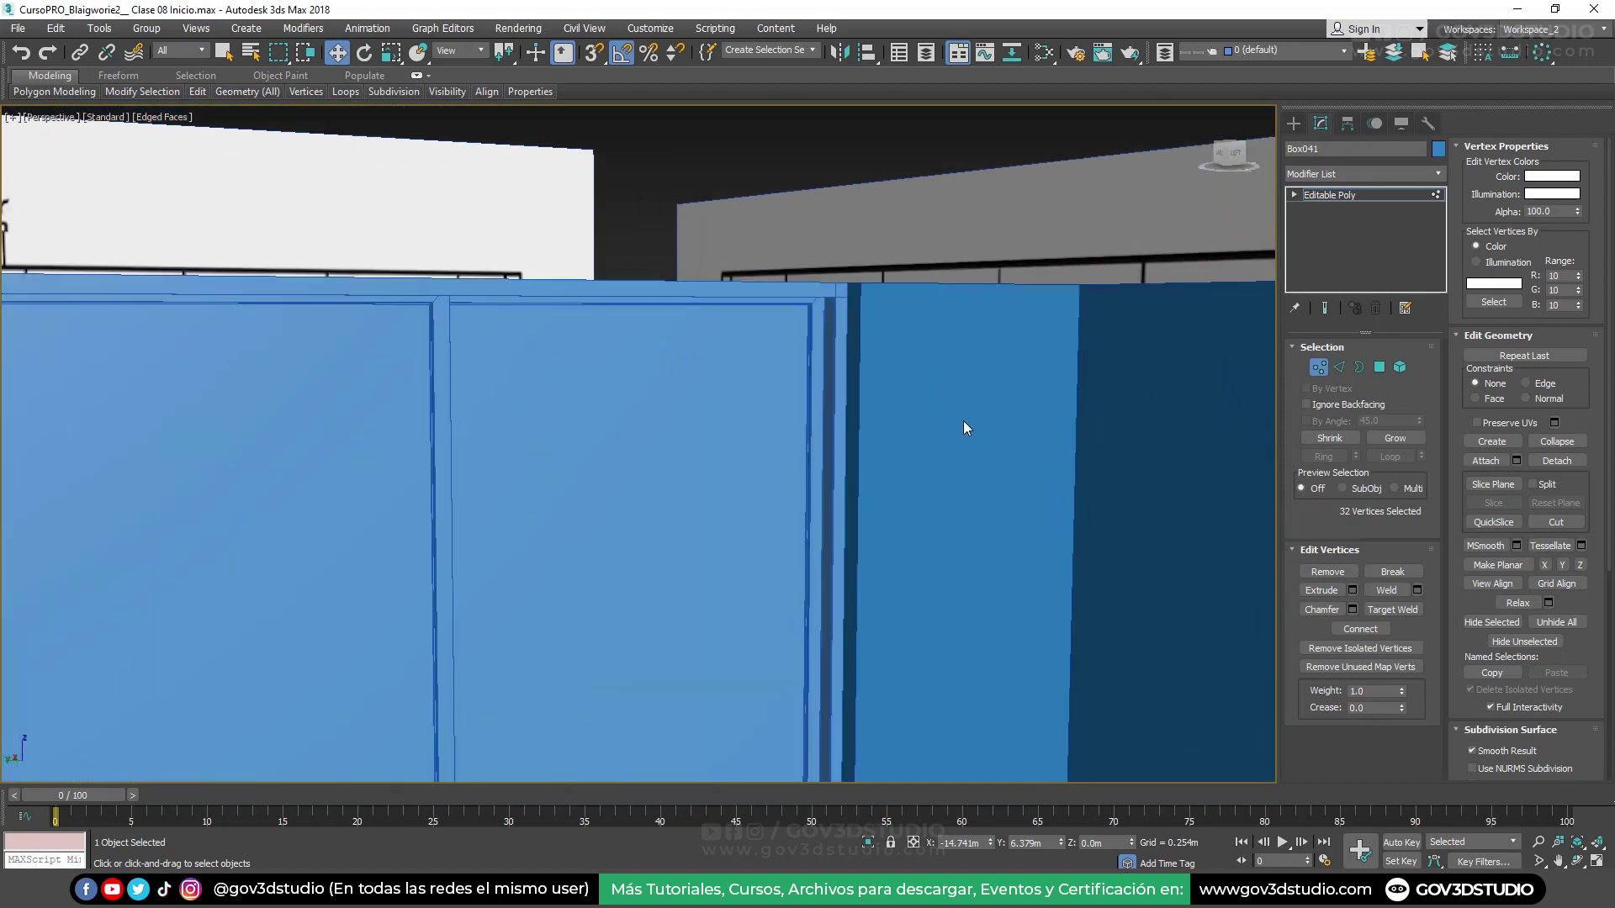
scroll(996, 493, down, 3)
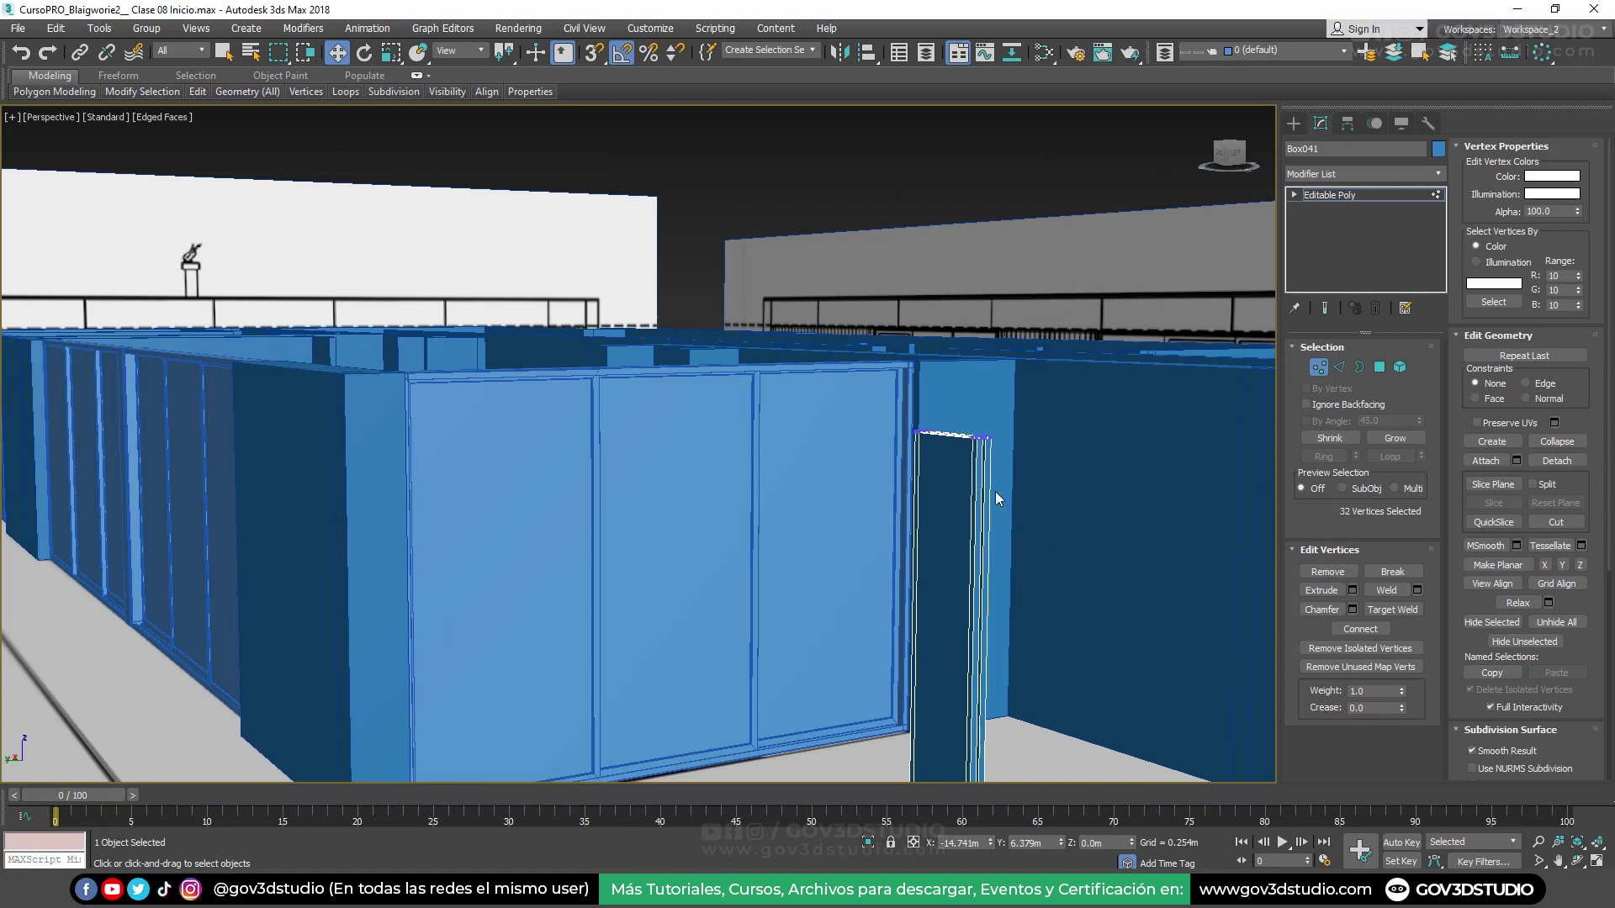
click(1337, 368)
scroll(996, 441, up, 3)
Crossing-select the post's 16 vertical edges and view the post edge-on
scroll(991, 431, up, 2)
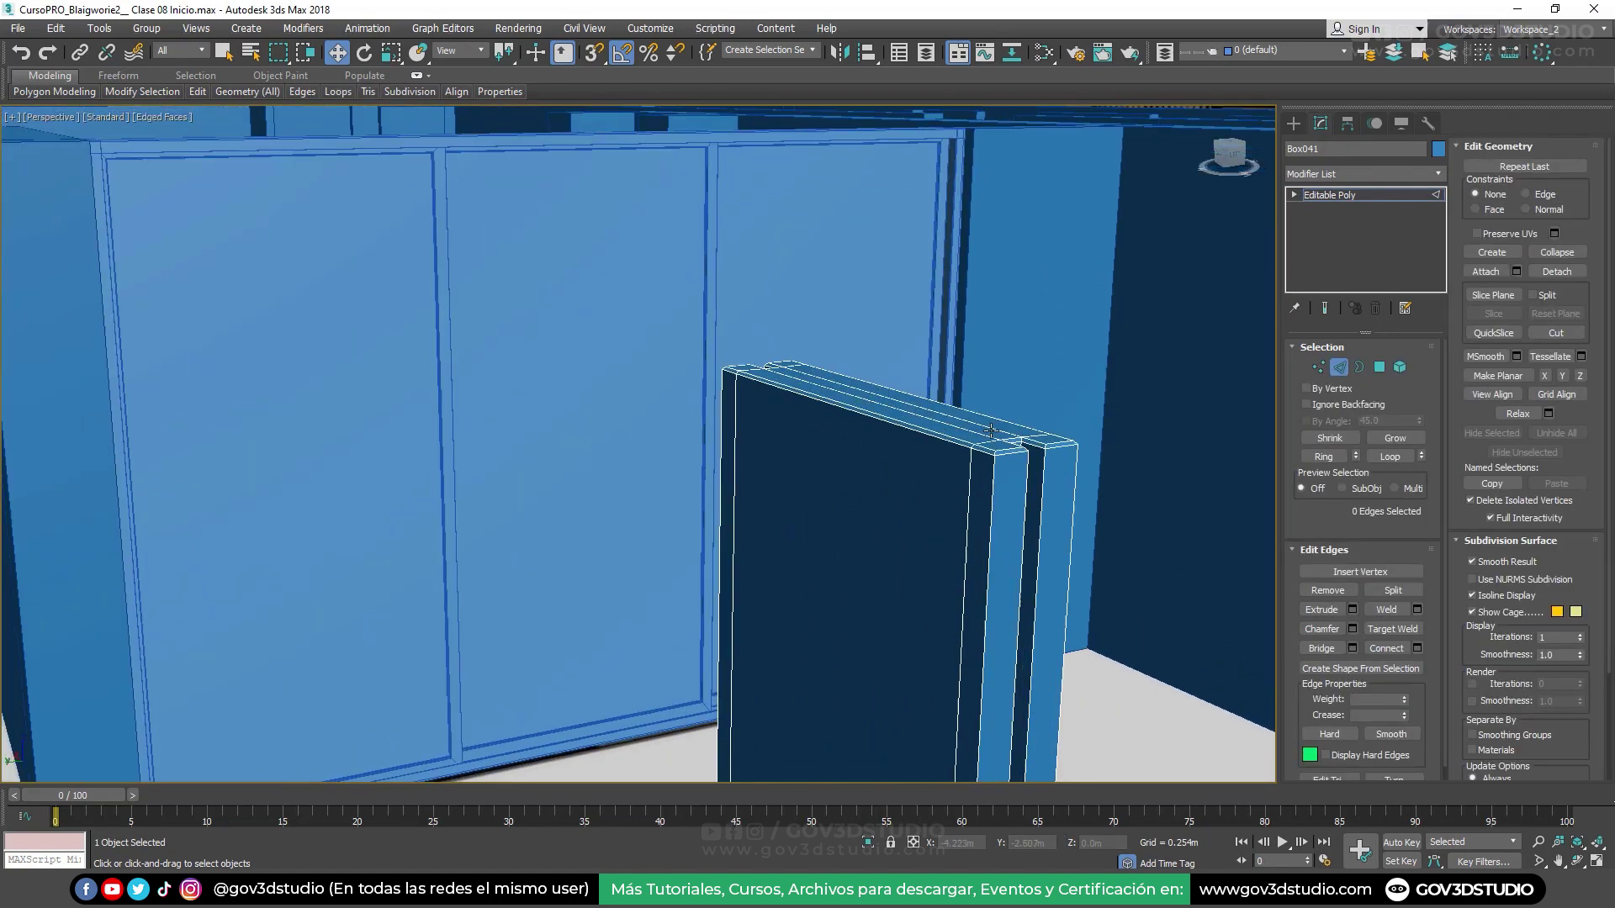
scroll(991, 431, up, 3)
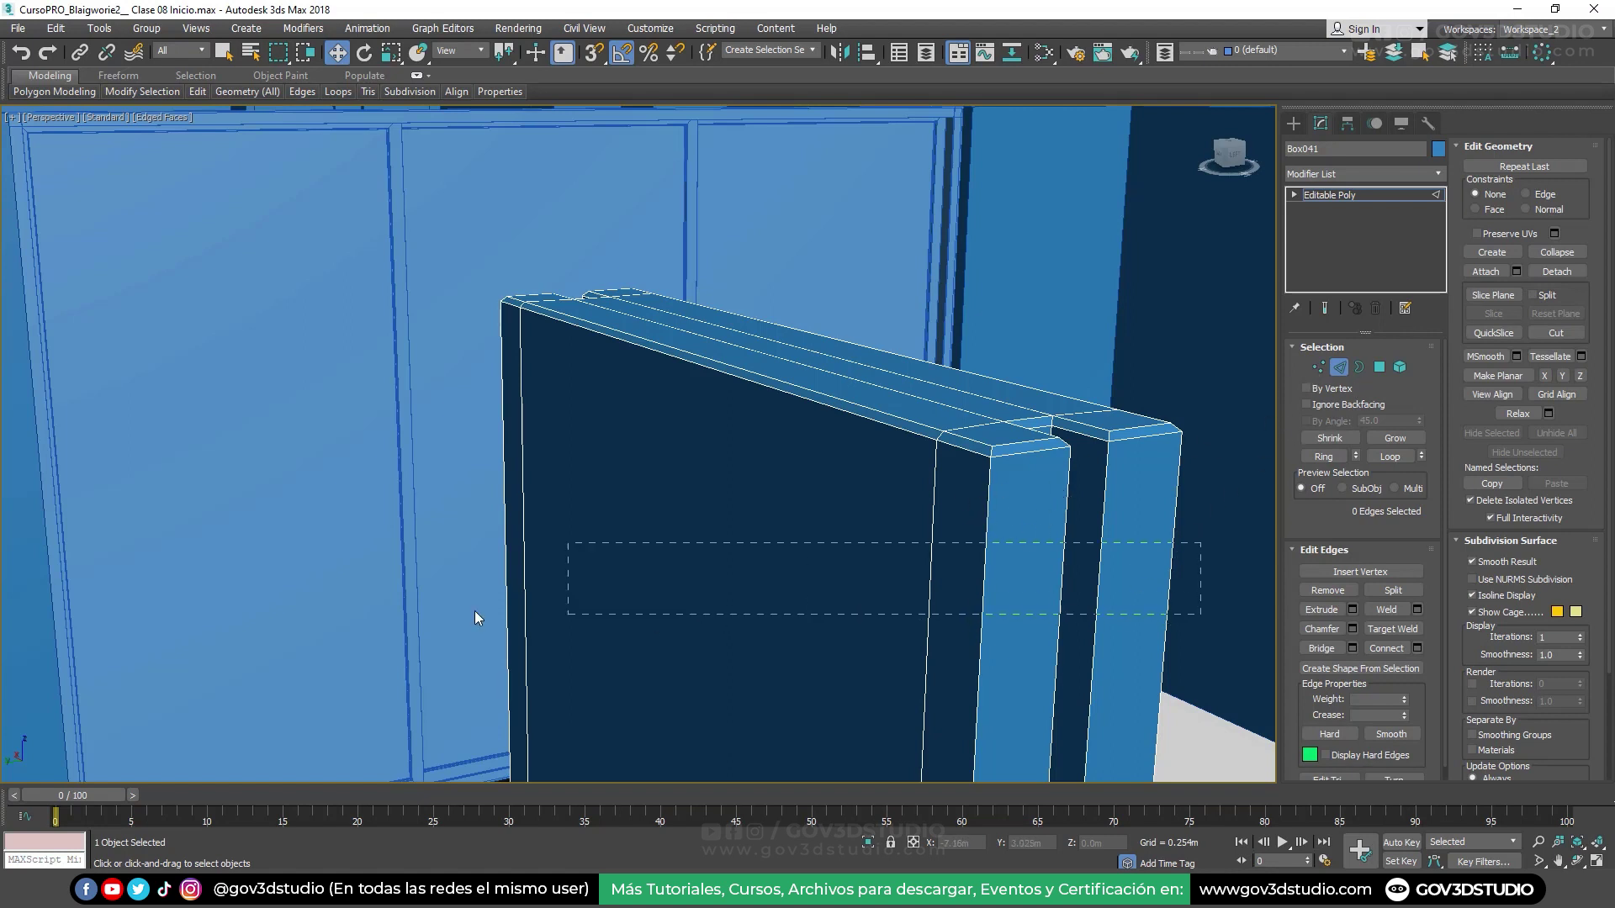
drag(1201, 543, 475, 611)
scroll(1061, 508, down, 3)
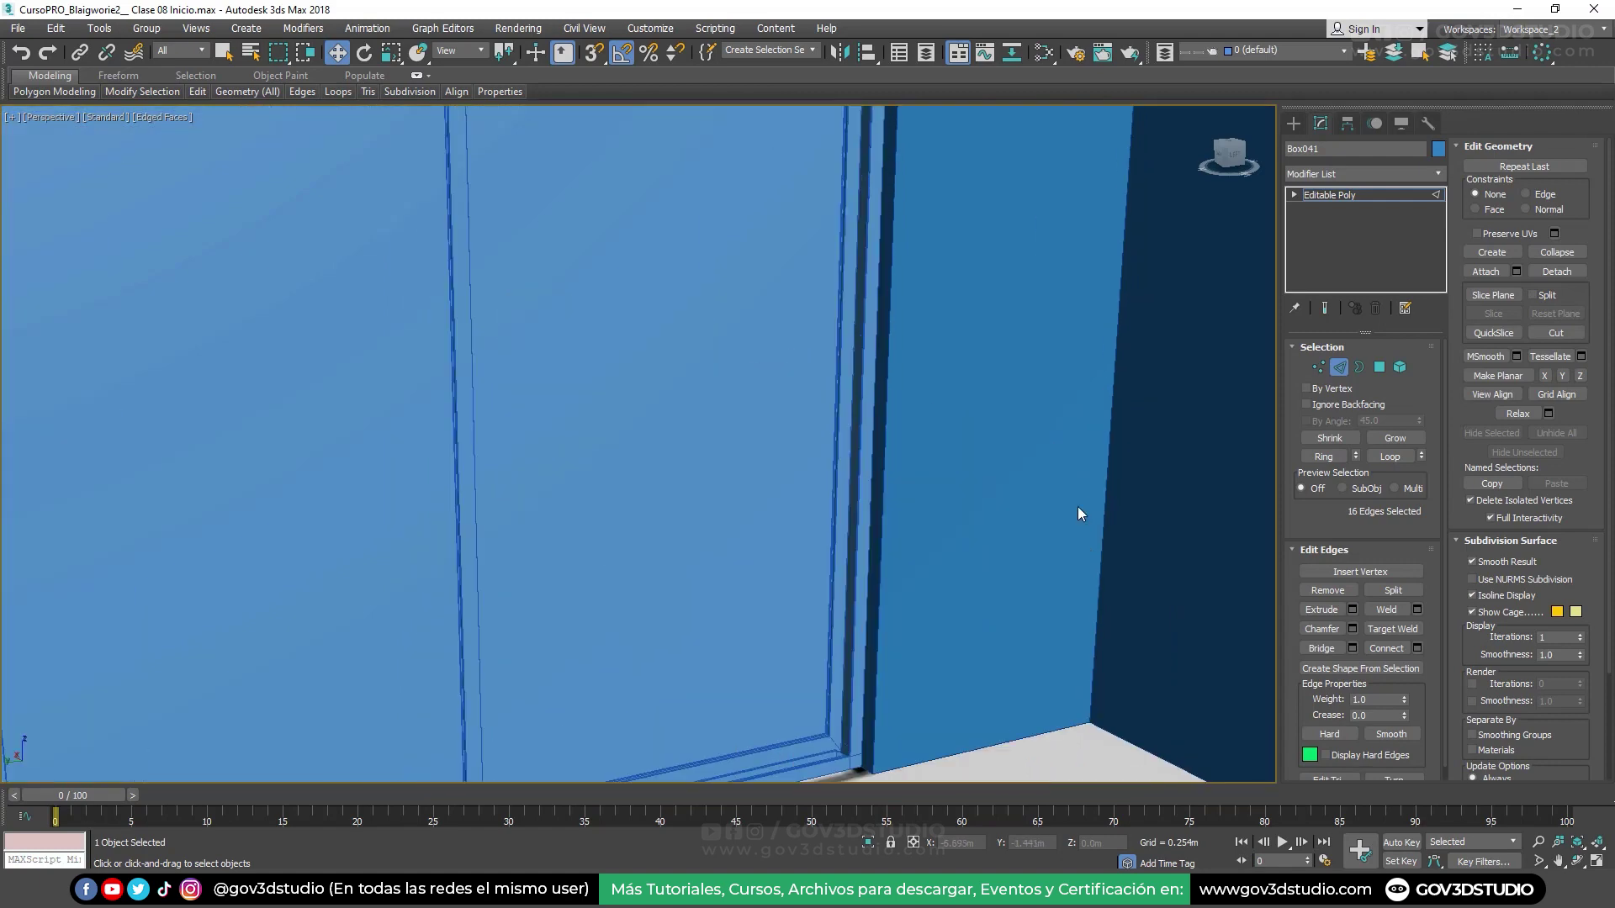
mouse_move(1078, 507)
alt+middle_down()
mouse_move(861, 495)
mouse_move(829, 529)
mouse_move(823, 505)
alt+middle_up()
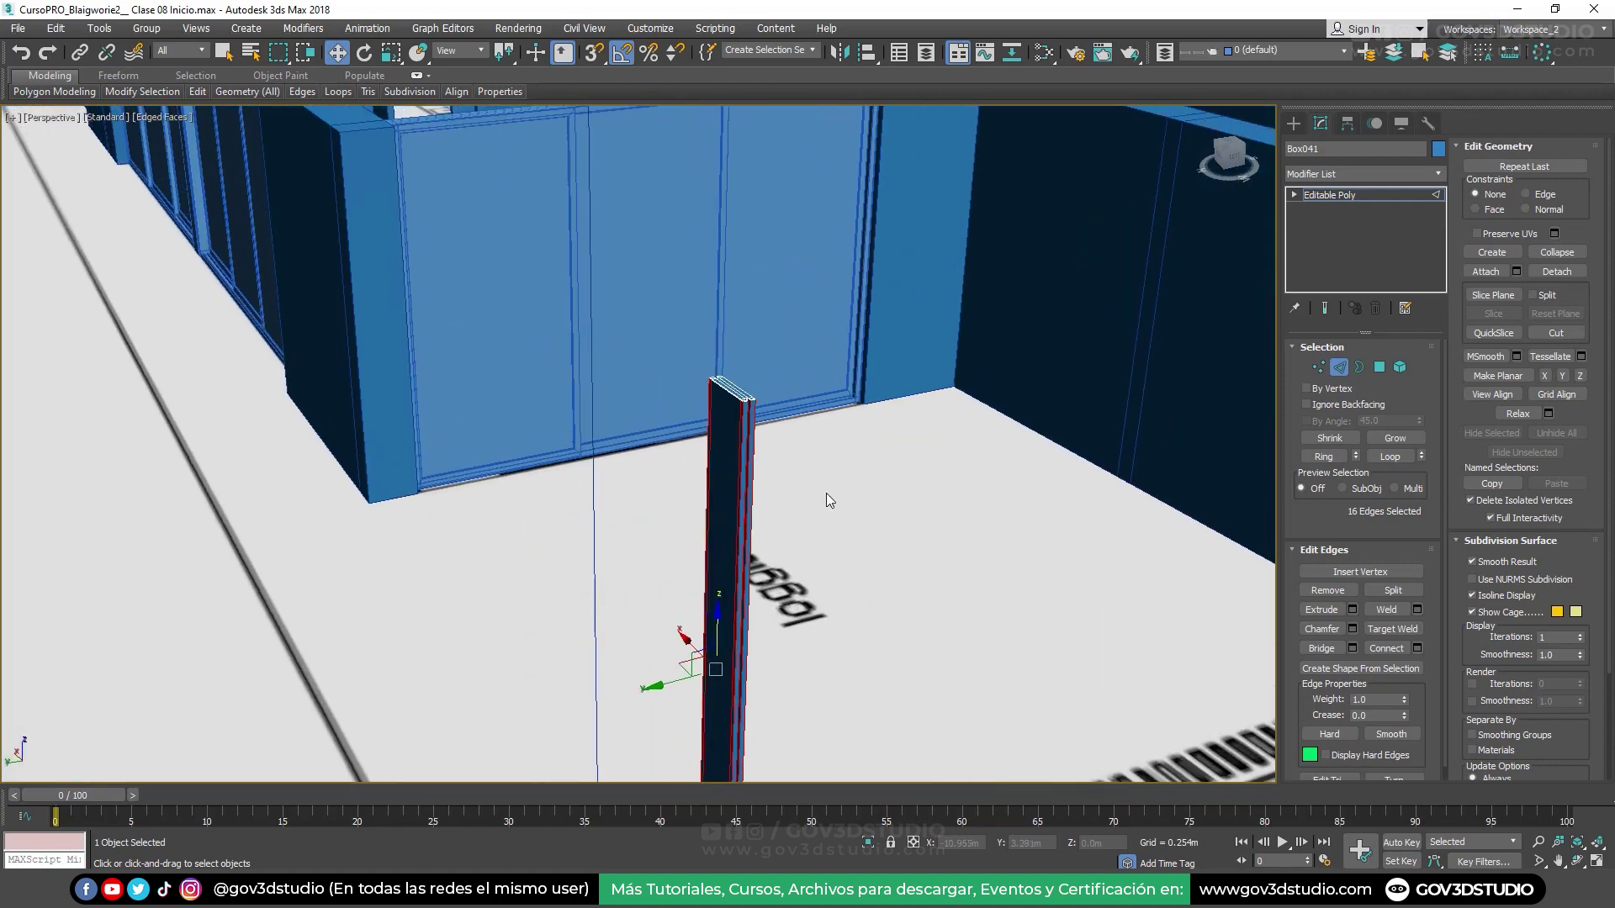
scroll(757, 421, up, 3)
scroll(740, 385, up, 3)
scroll(740, 384, up, 3)
scroll(850, 458, up, 2)
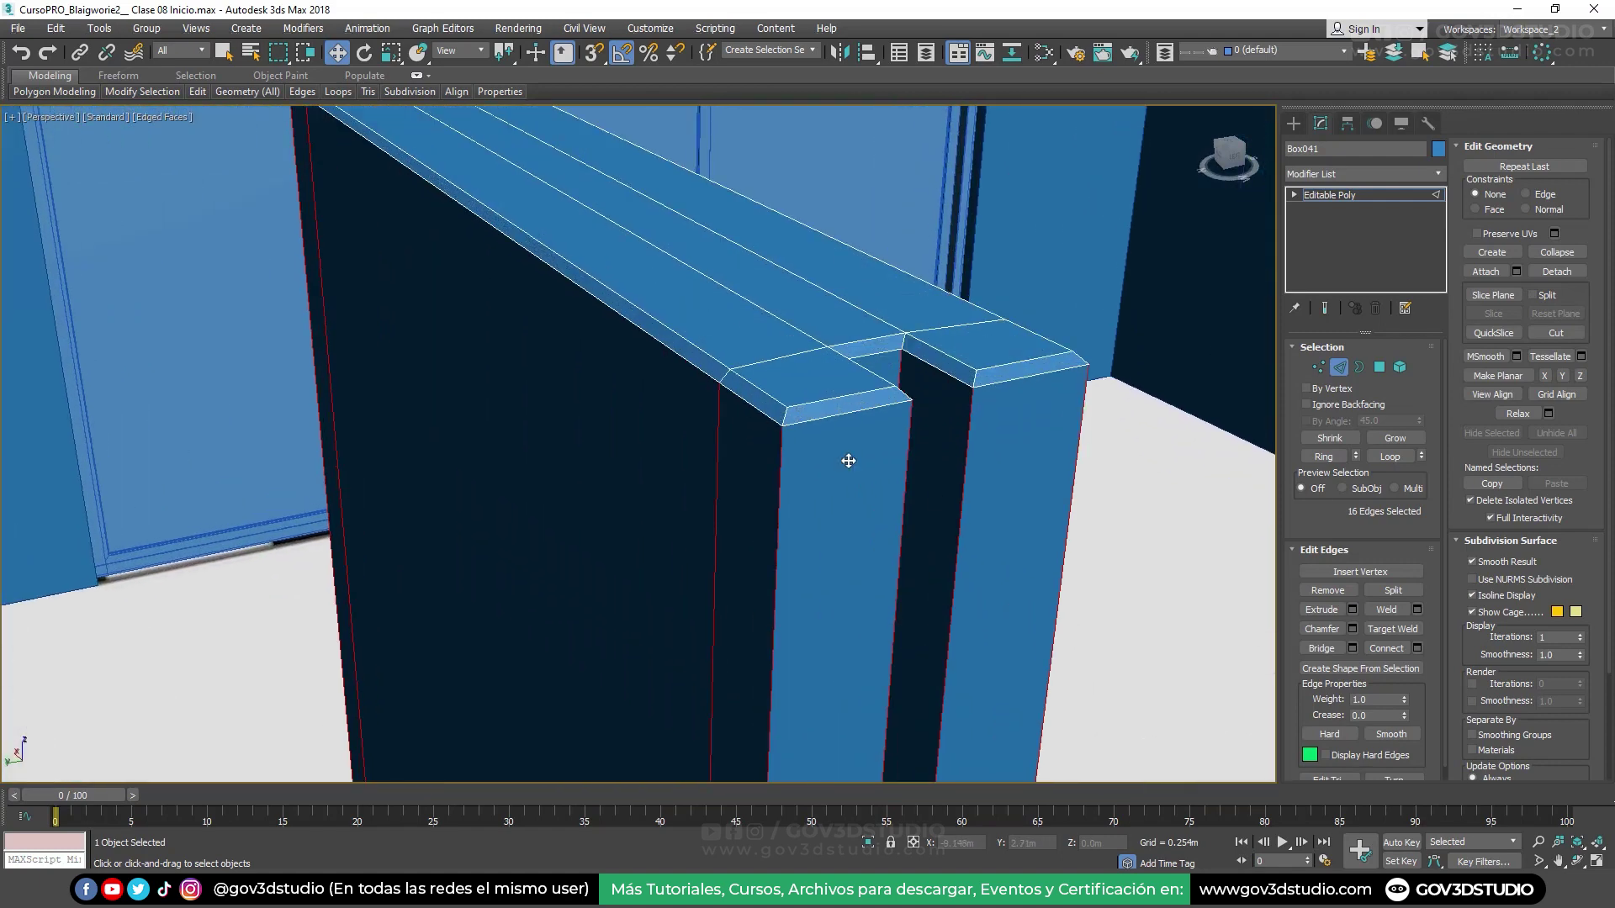
Preview a chamfer on the 16 vertical edges, reduced to about 0.002m
click(1353, 630)
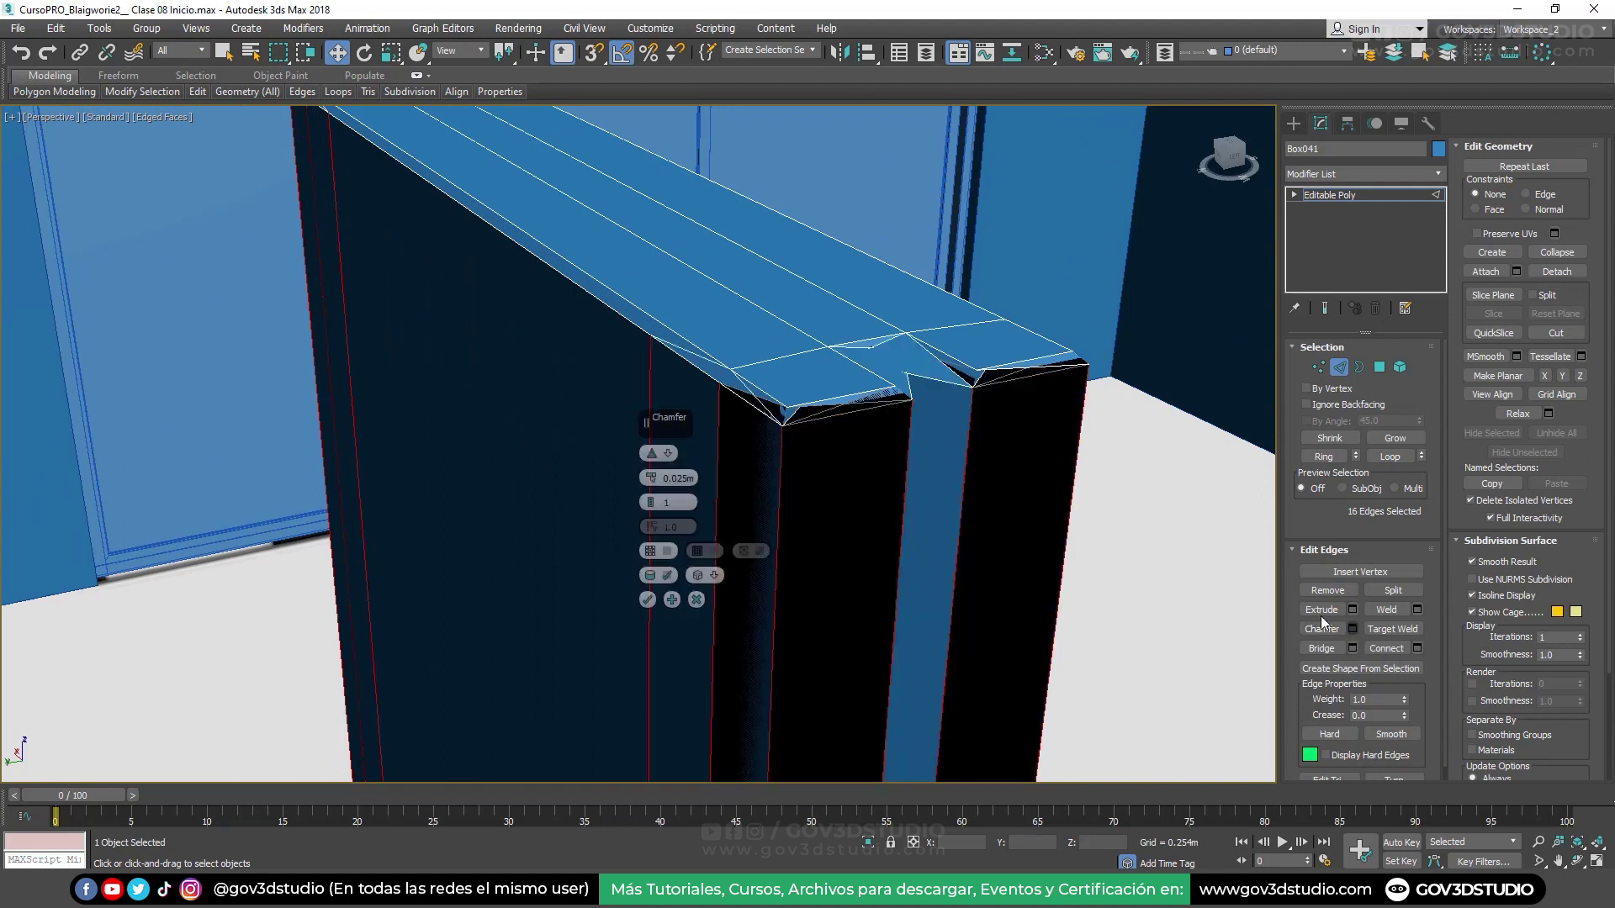
drag(651, 478, 651, 473)
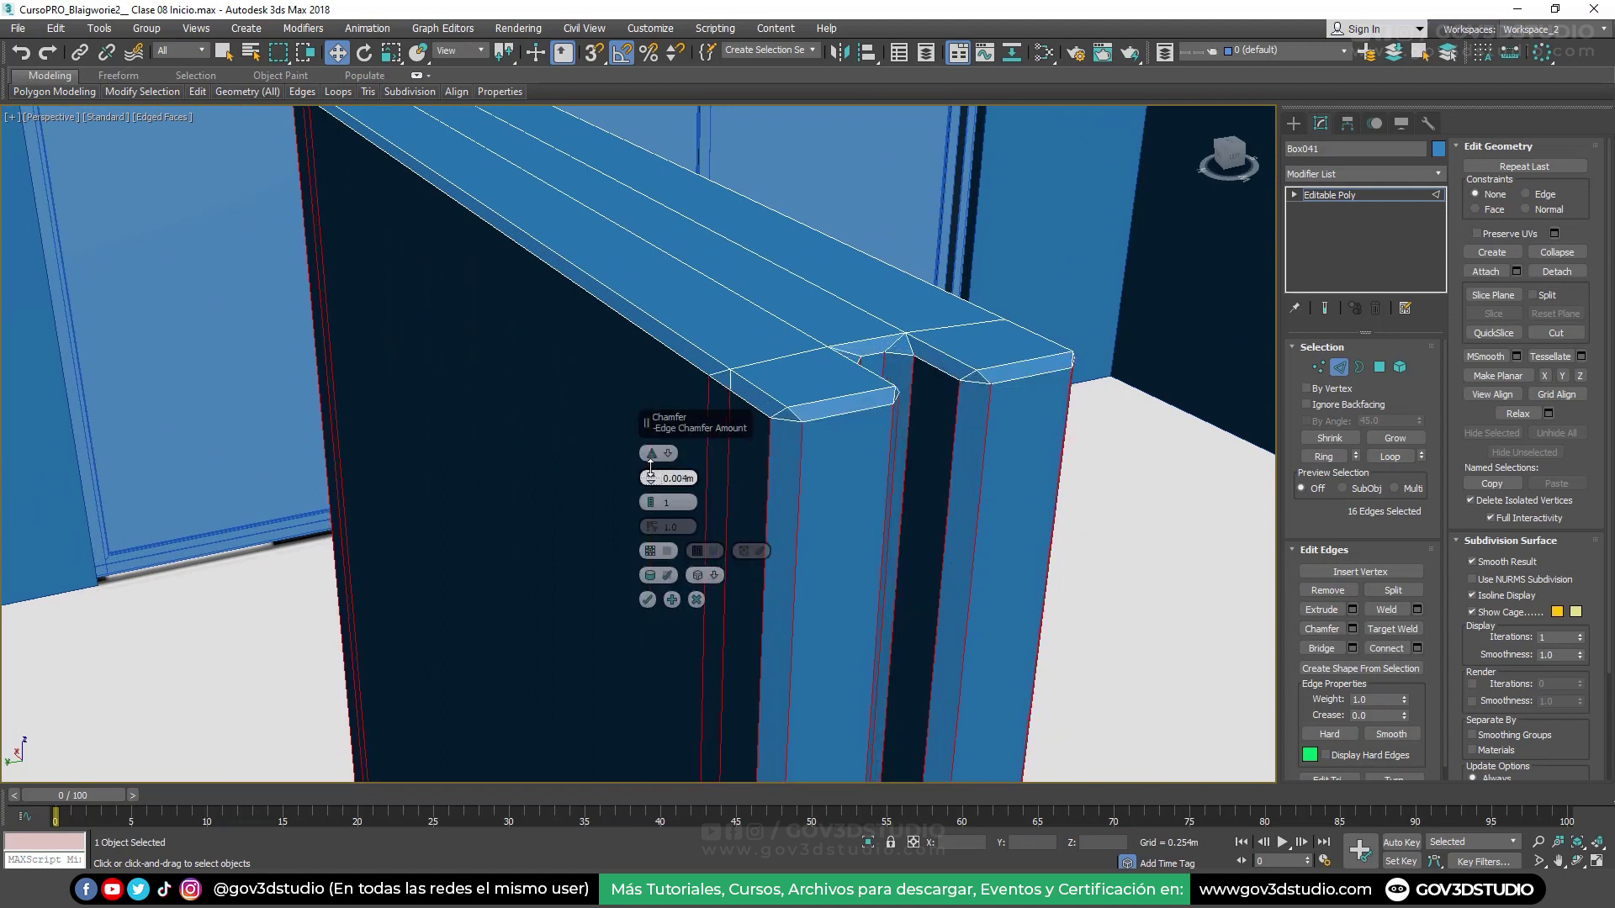
scroll(791, 412, up, 2)
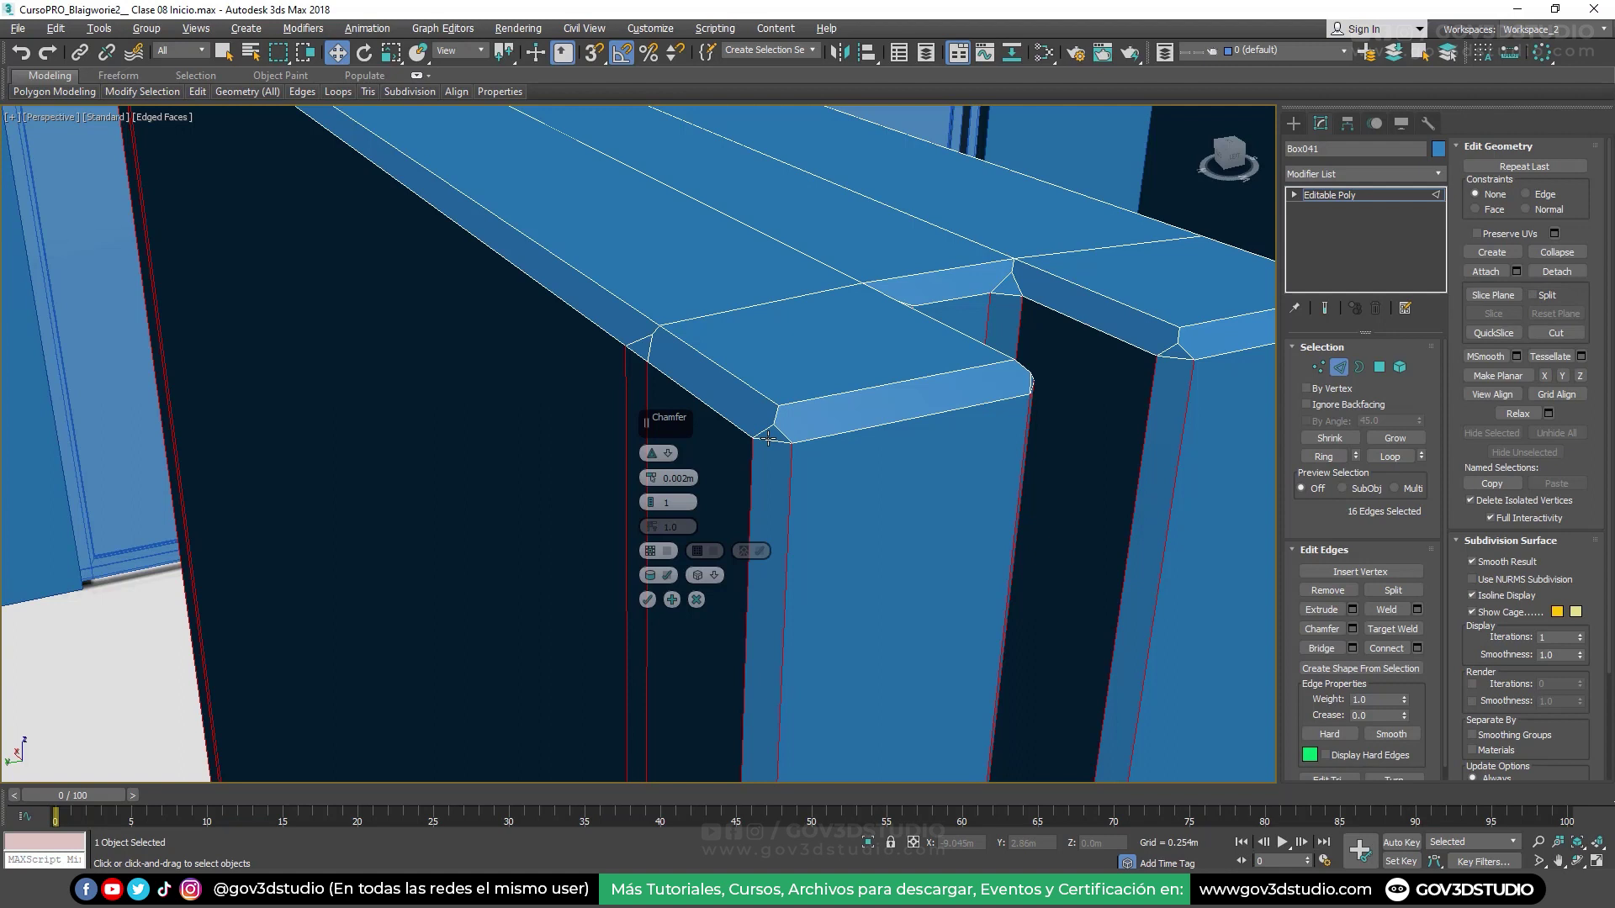
Cancel the chamfer, deselect the edges and undo the earlier top-edge chamfer
click(699, 599)
scroll(844, 515, down, 2)
click(847, 504)
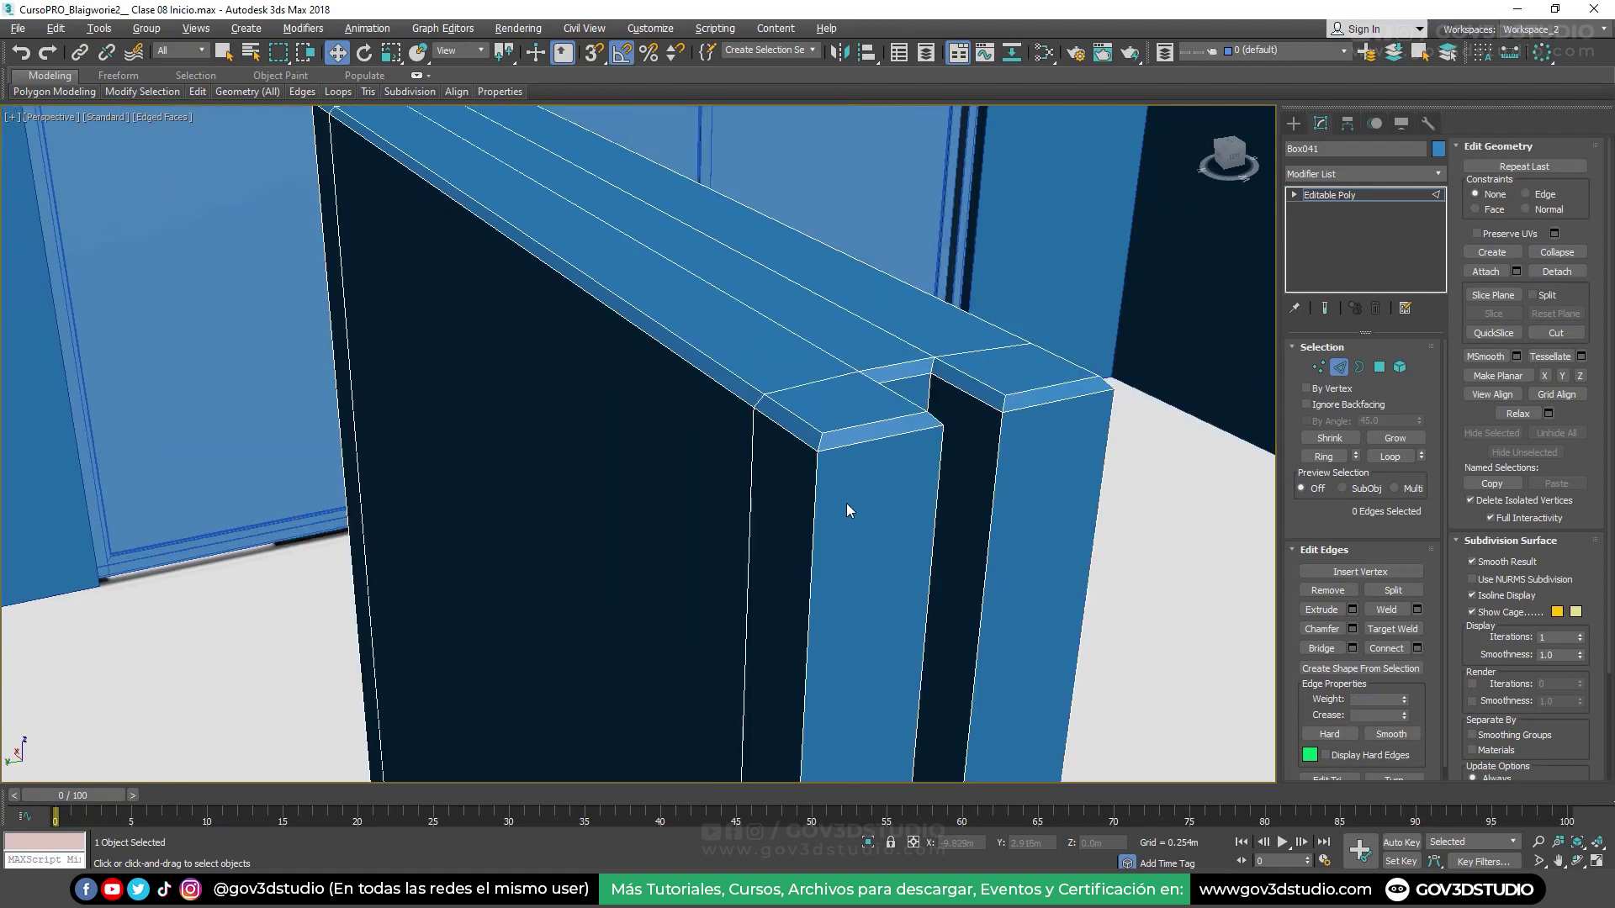
key(ctrl+z)
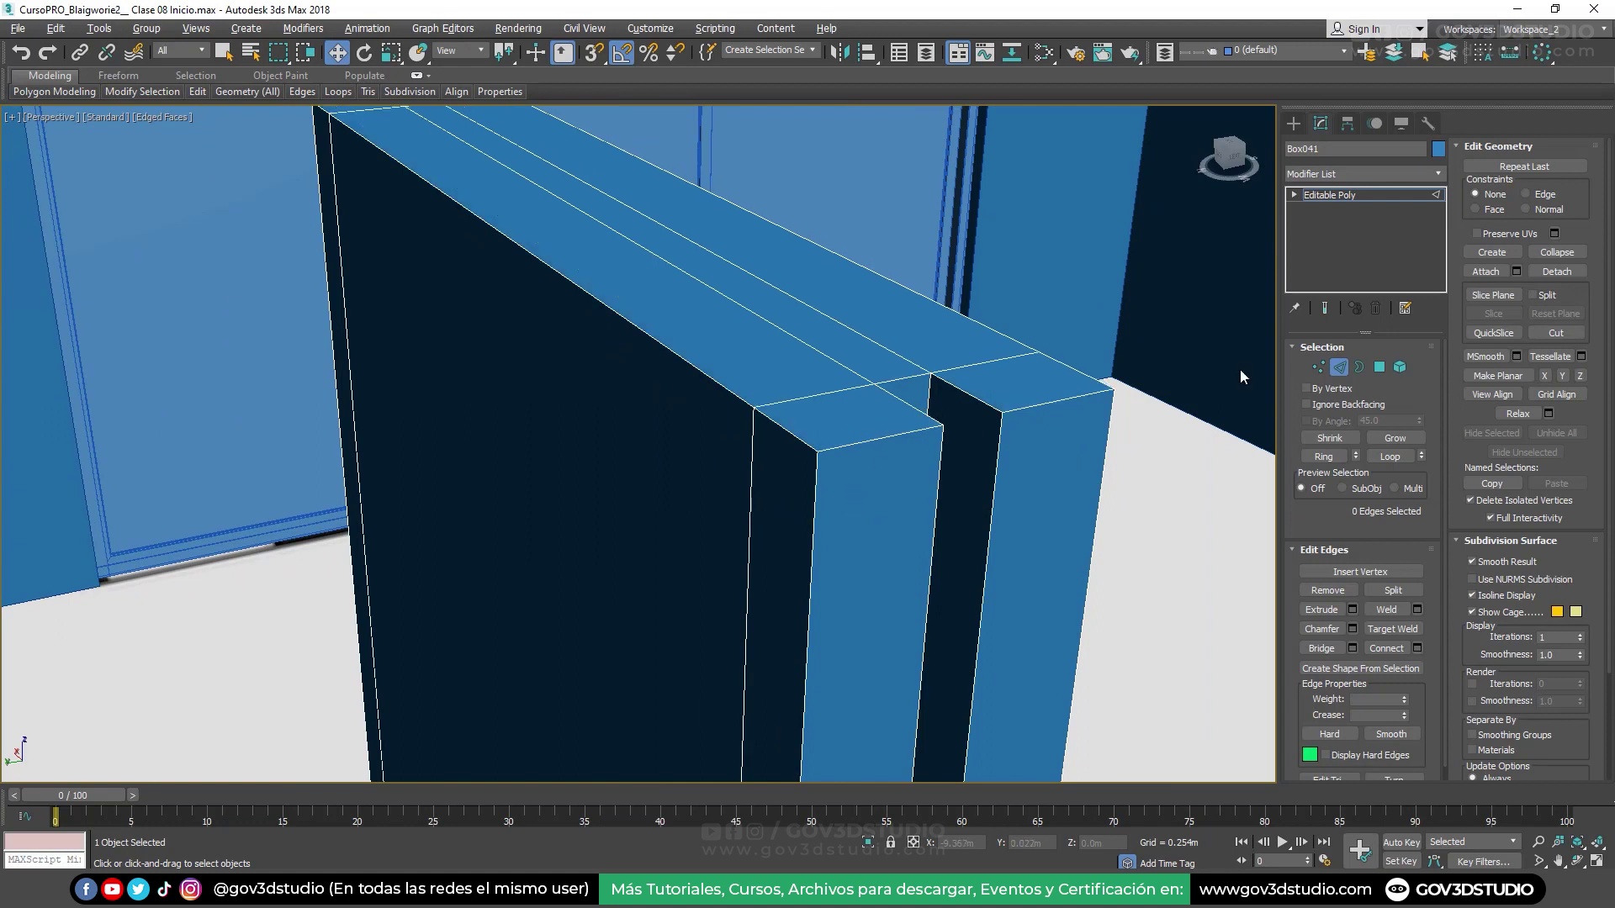
scroll(1043, 404, down, 3)
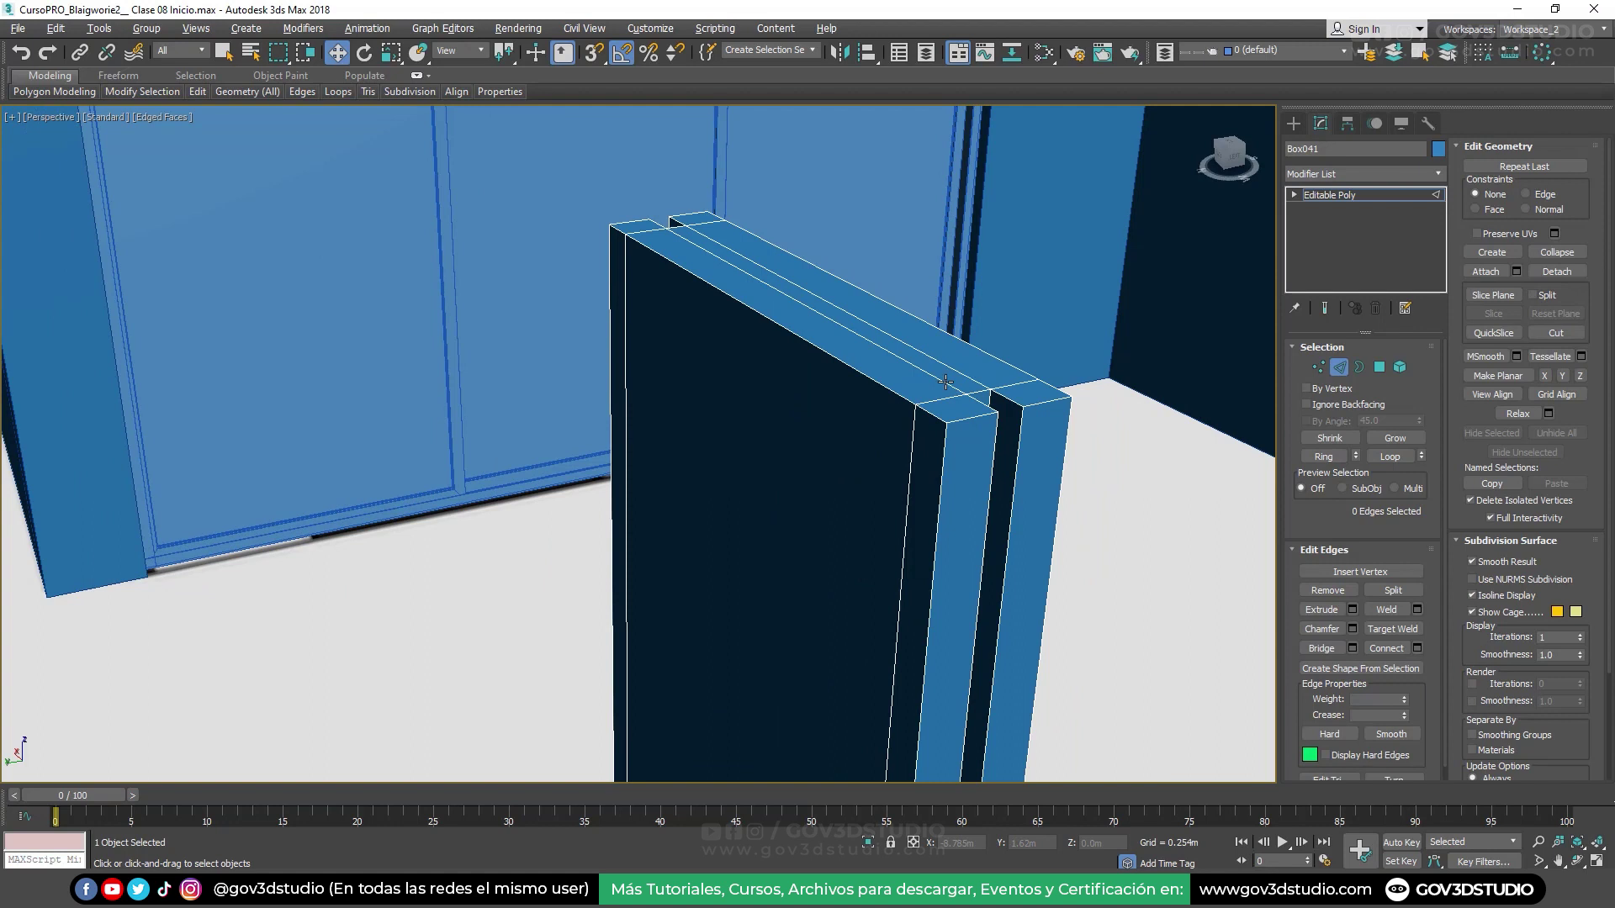
Ctrl-select the box's long, front and back top edges
scroll(947, 384, up, 1)
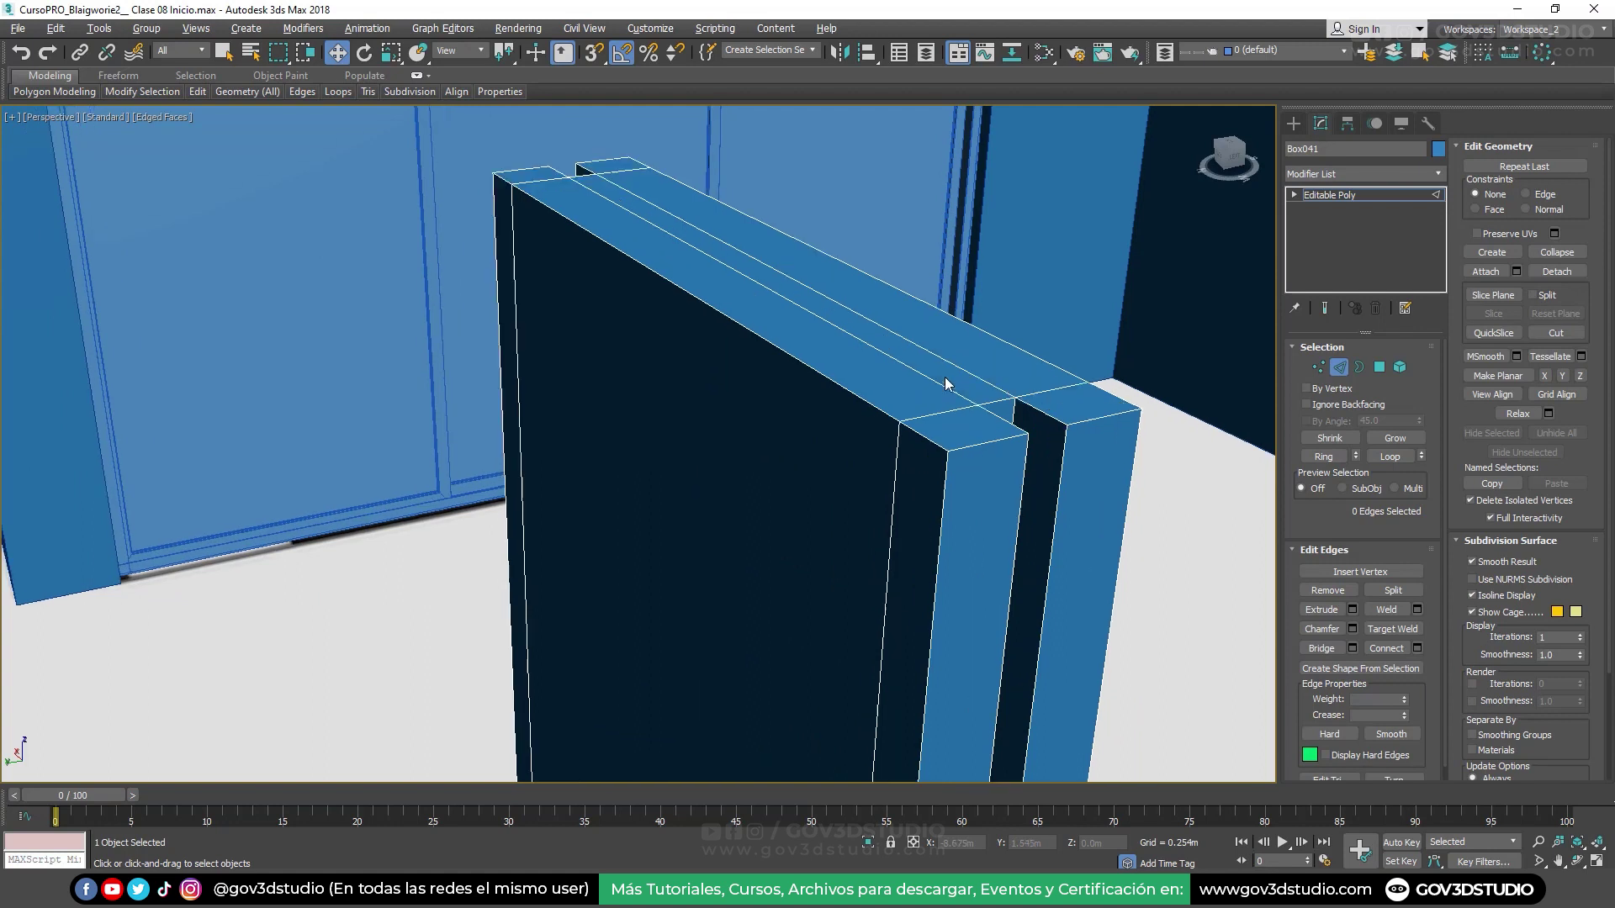
click(928, 441)
ctrl+click(885, 418)
ctrl+click(1012, 434)
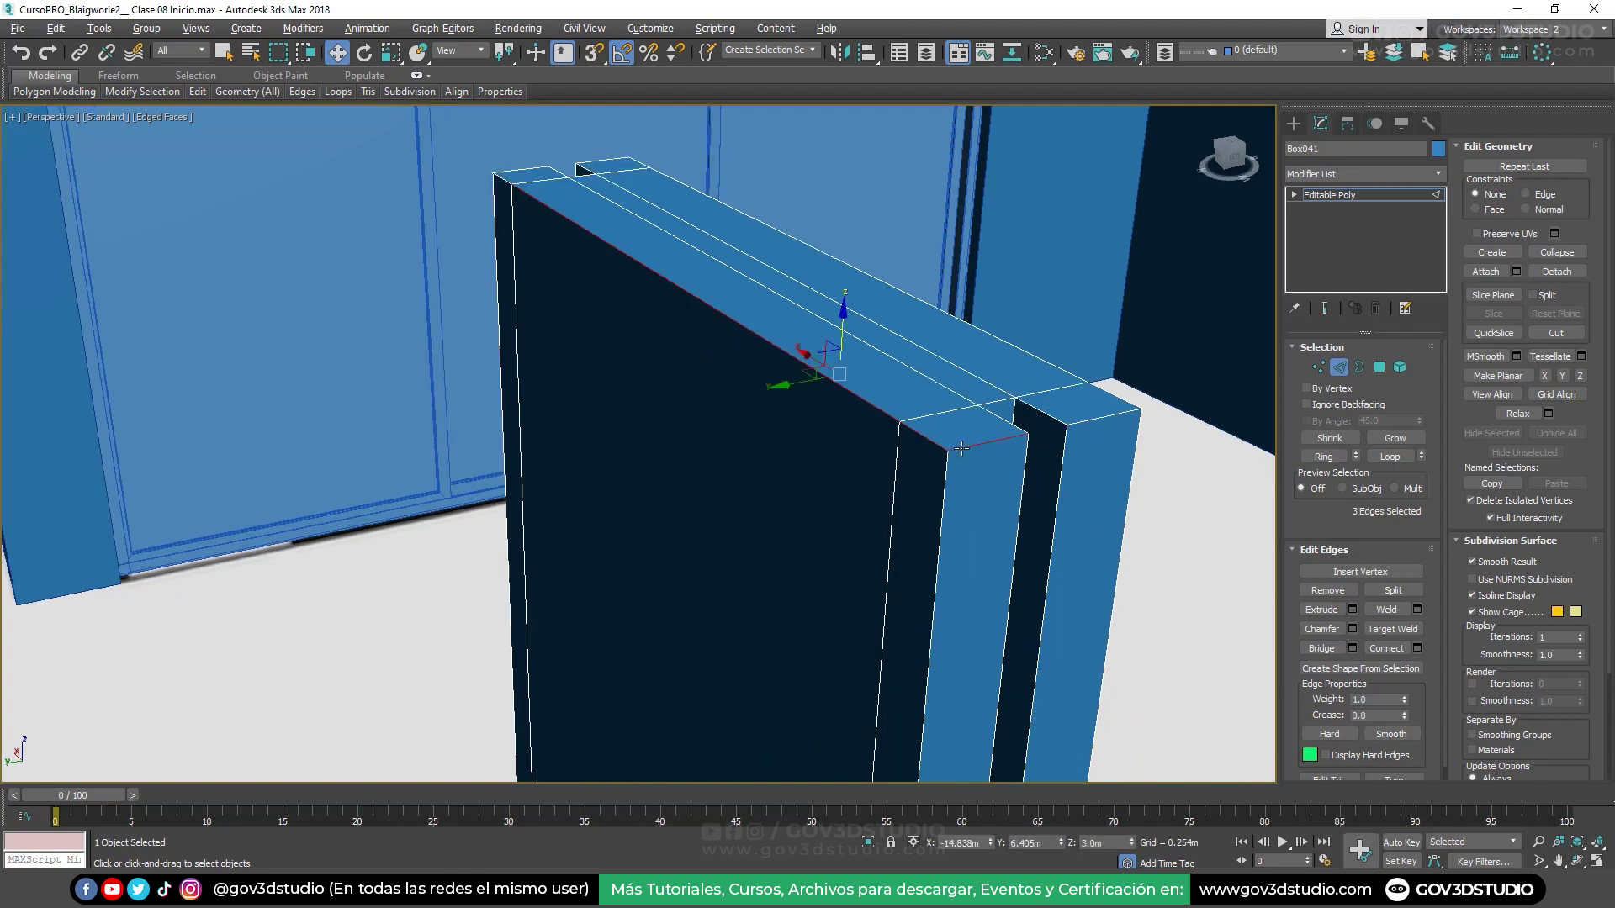
ctrl+click(1009, 425)
ctrl+click(1032, 407)
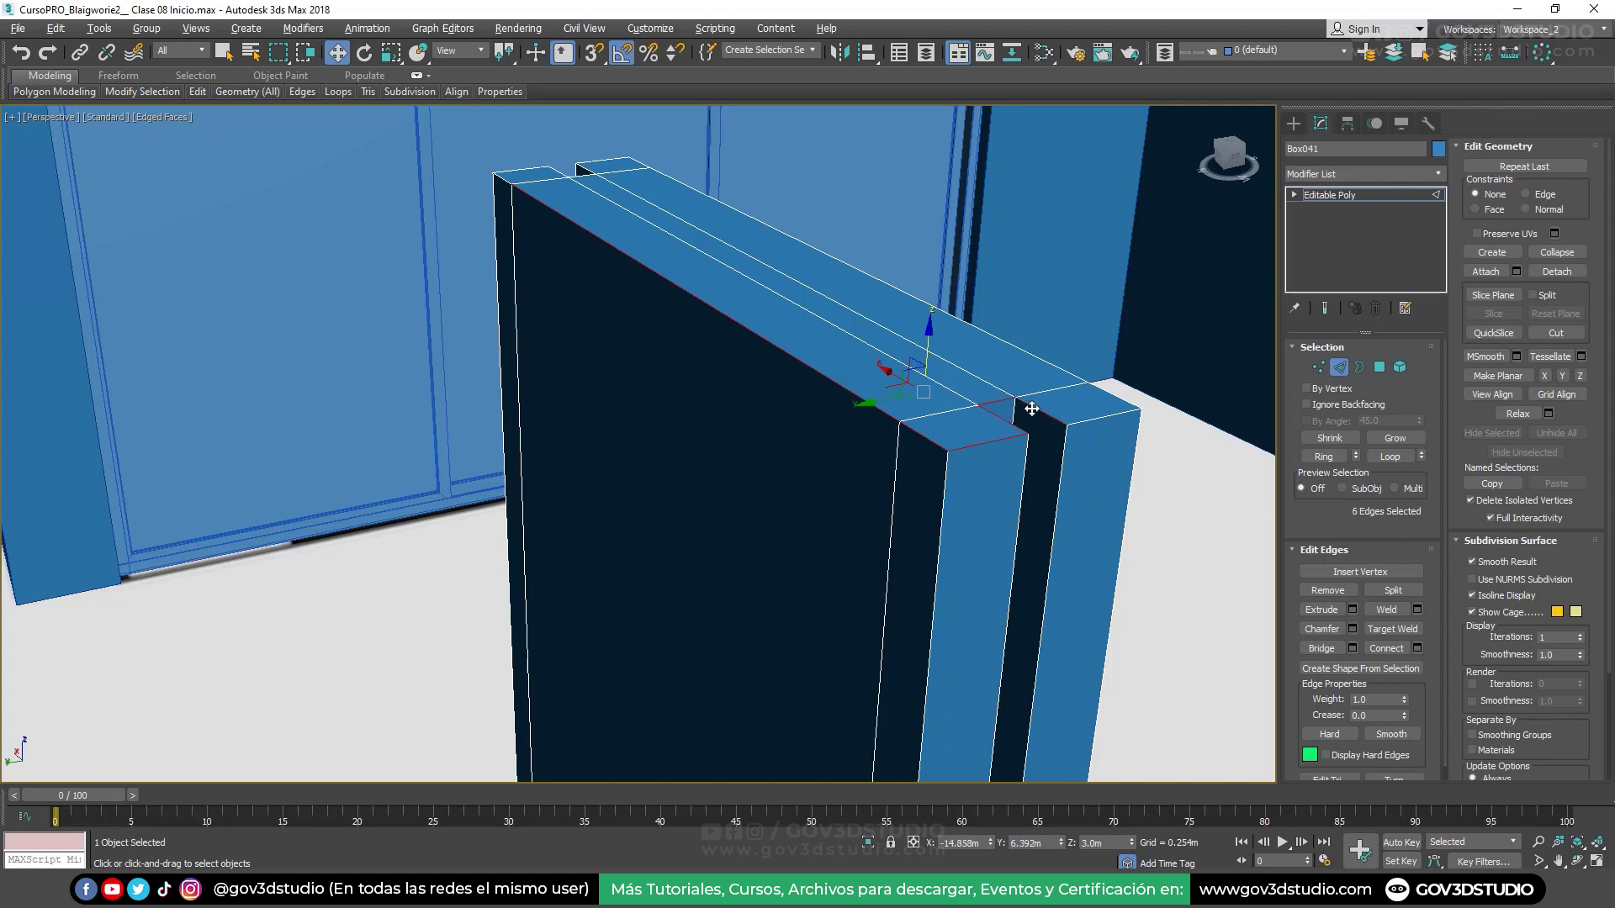
ctrl+click(1085, 423)
ctrl+click(1119, 398)
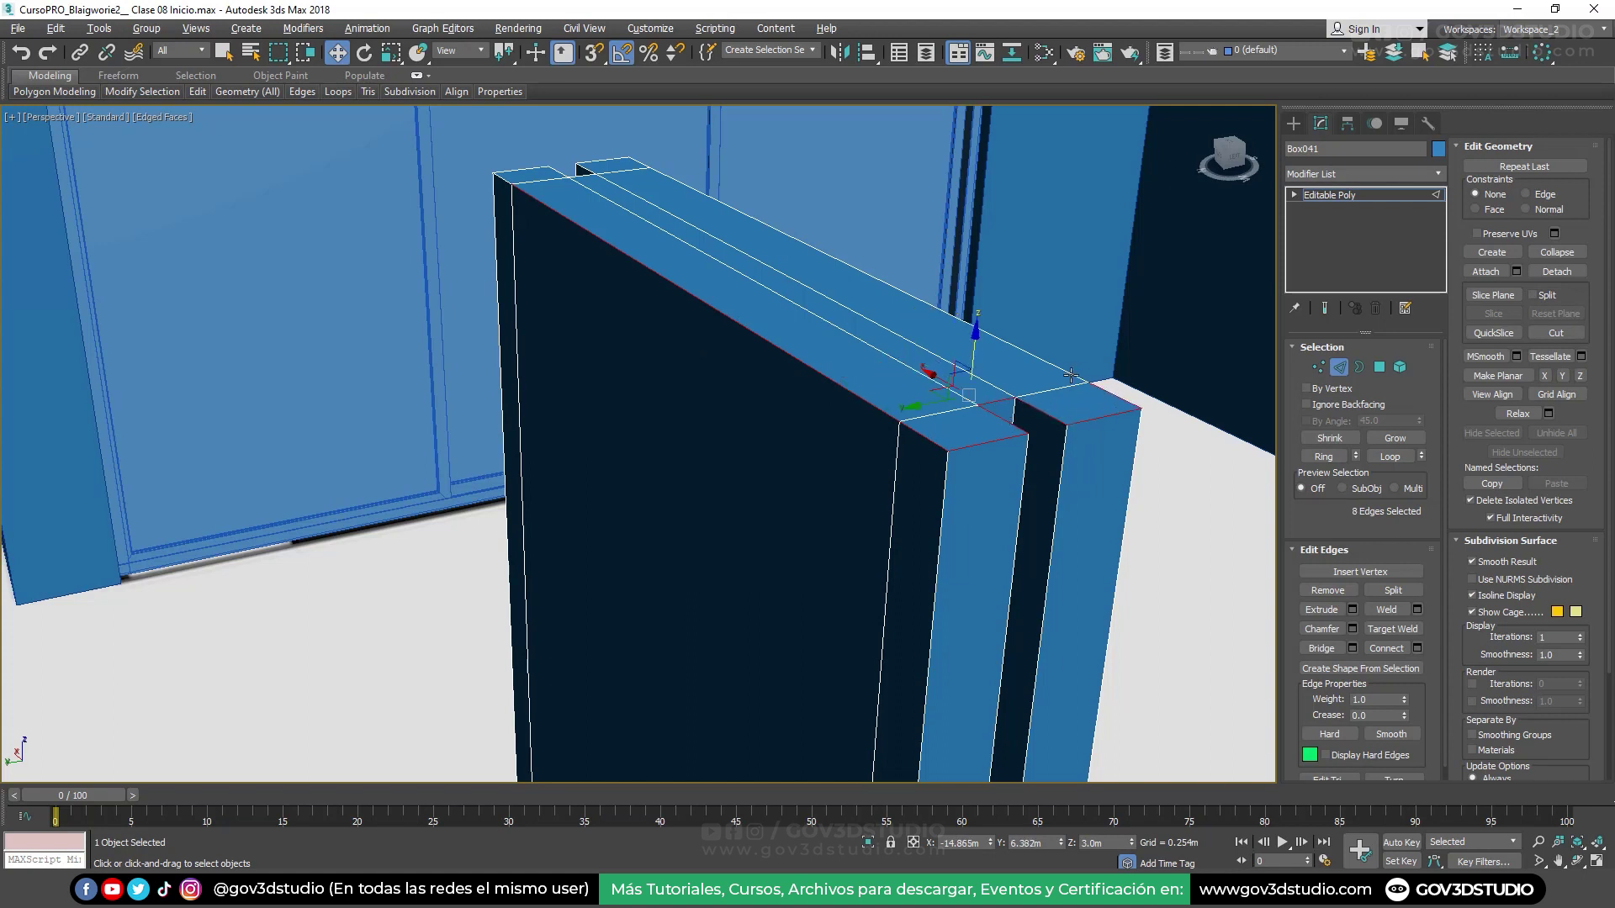
ctrl+click(1074, 373)
Add the vertical corner edges, totalling 13, and preview a 0.025m chamfer on them
ctrl+click(937, 508)
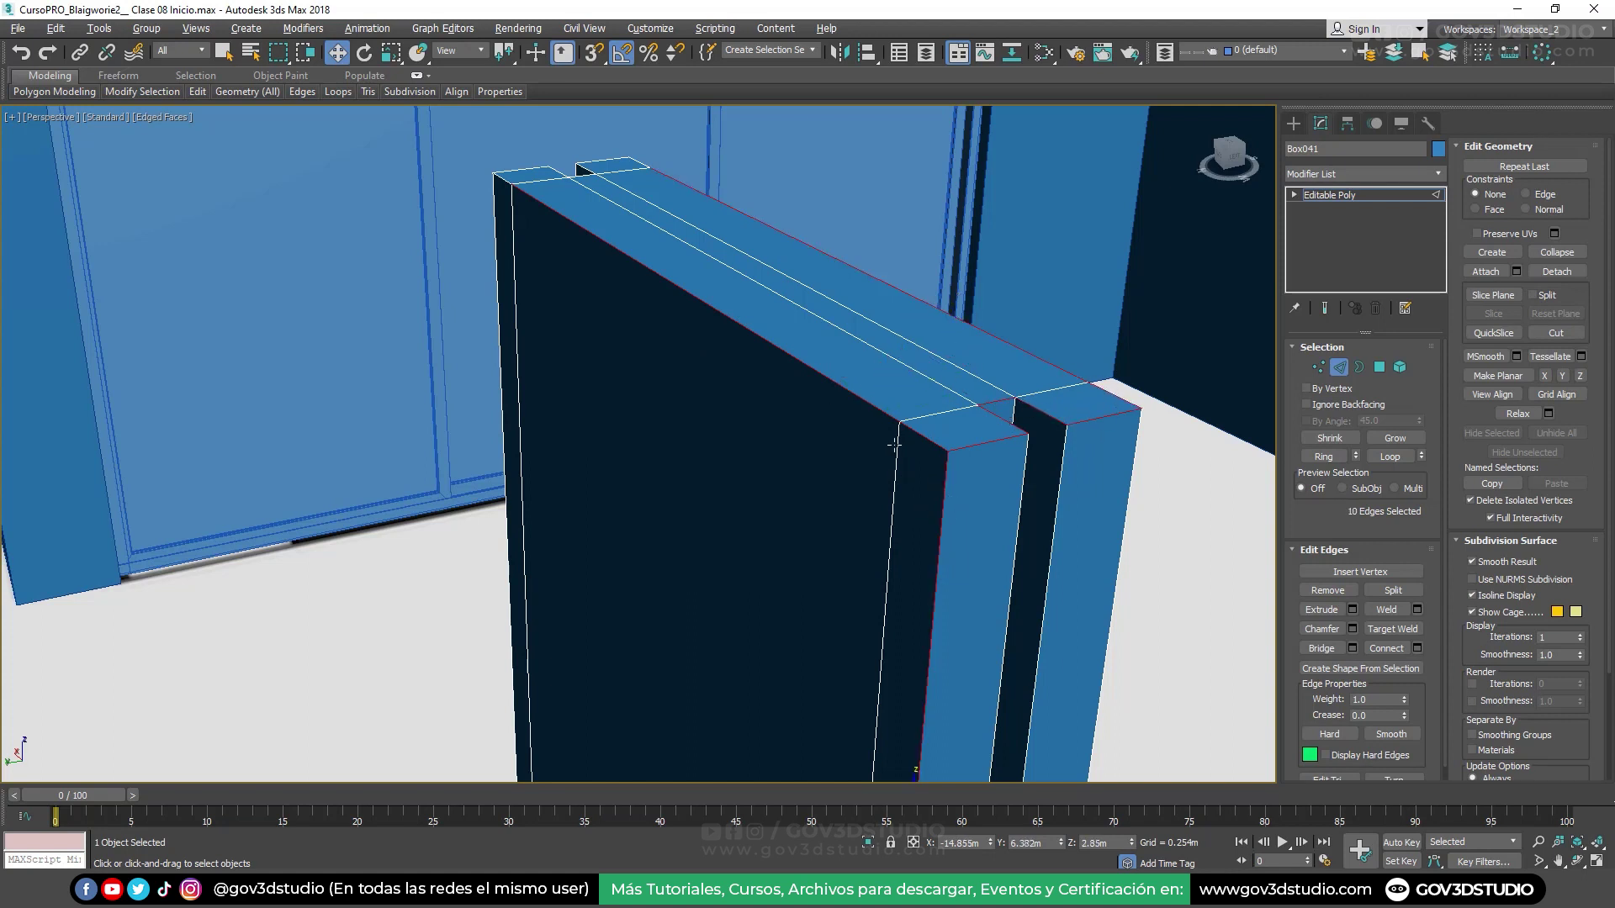
ctrl+click(1022, 479)
ctrl+click(1131, 457)
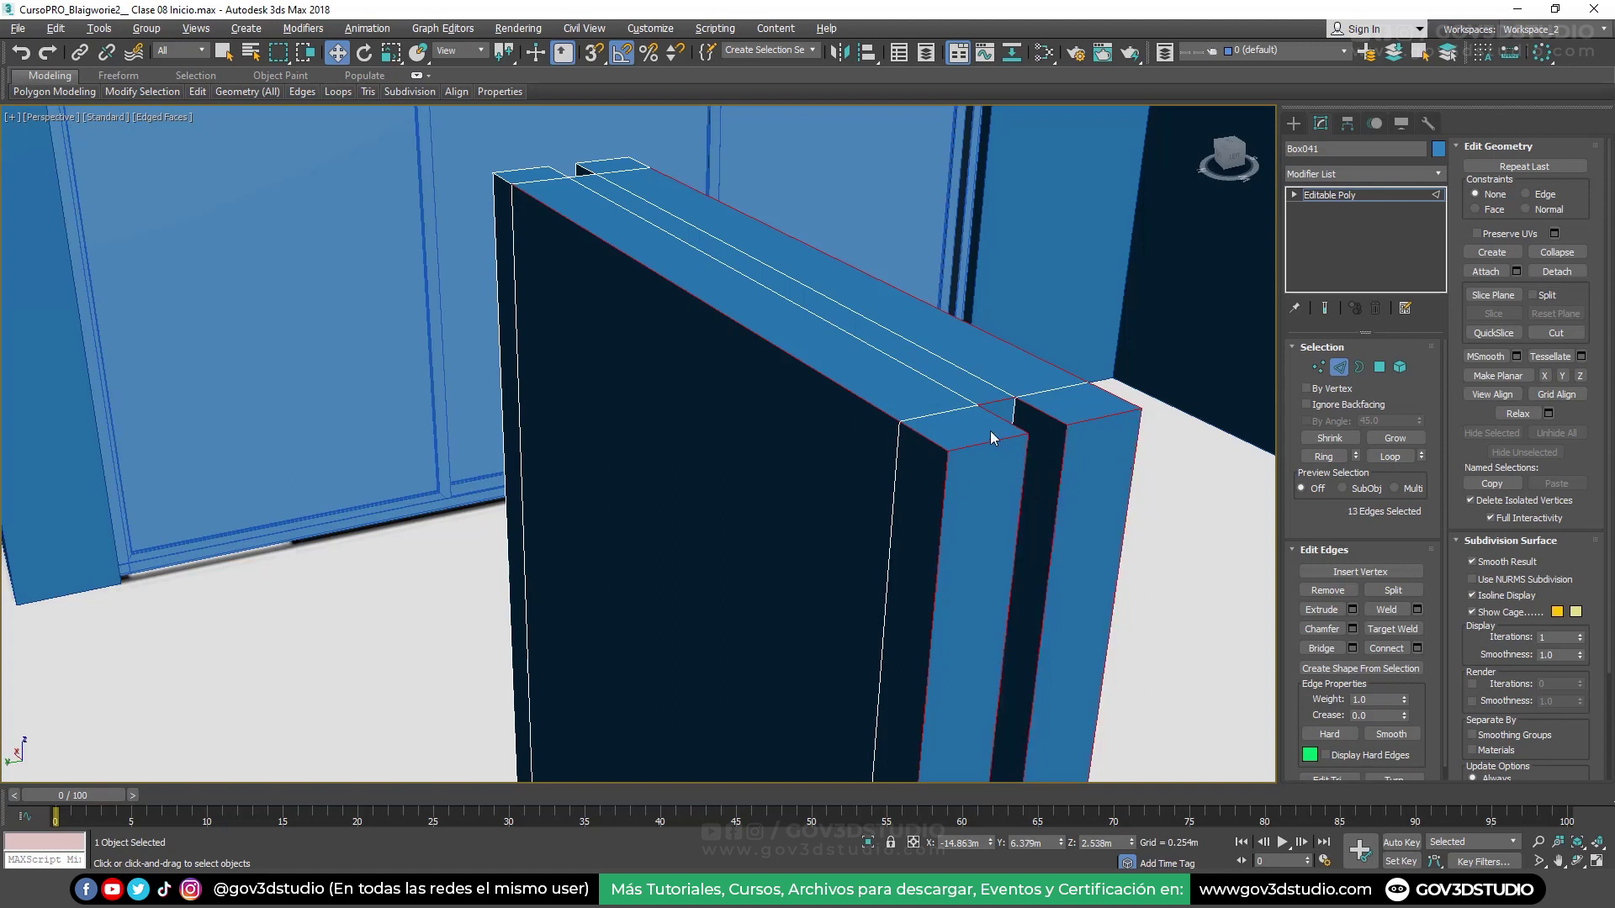
scroll(925, 436, up, 2)
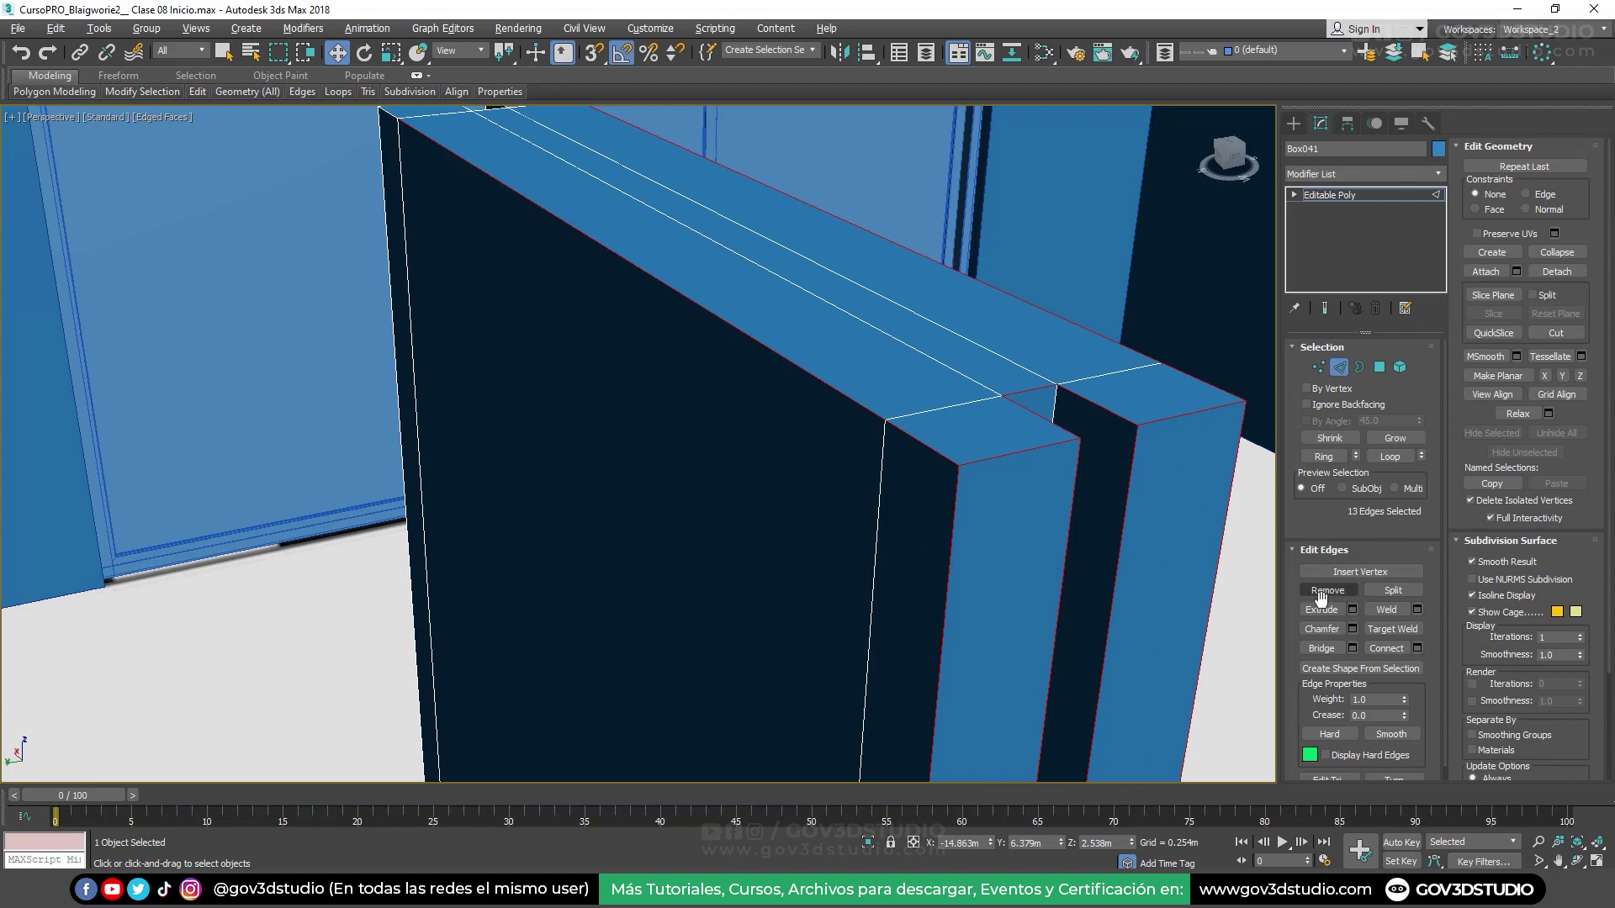
click(1351, 630)
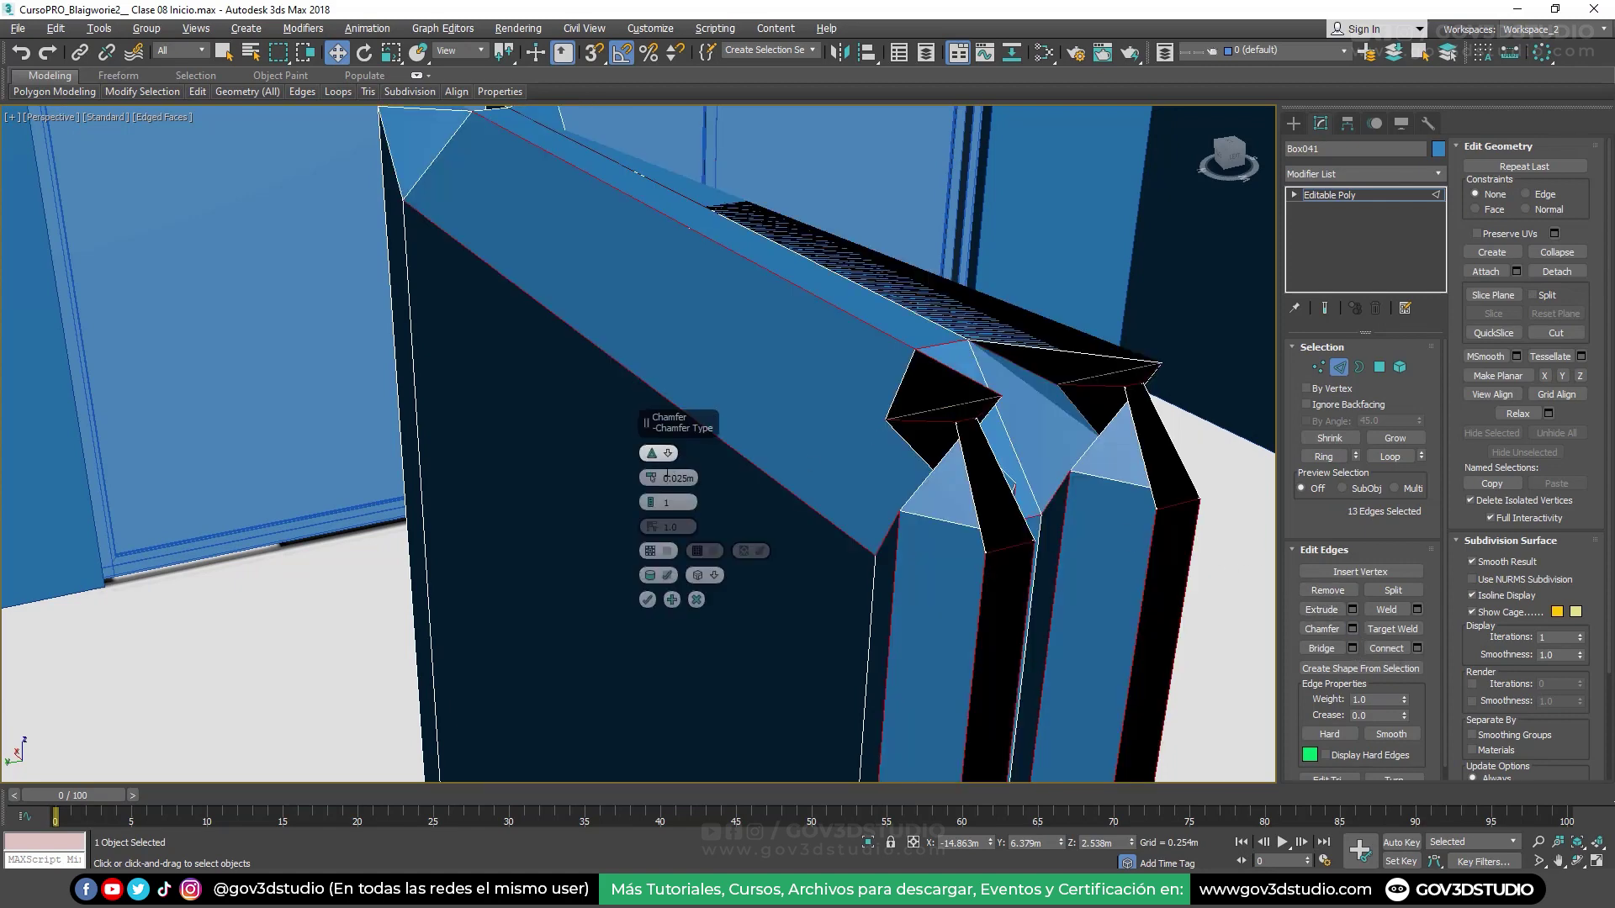
Reduce the previewed chamfer amount to about 0.002m and inspect the corners up close
drag(652, 477, 651, 476)
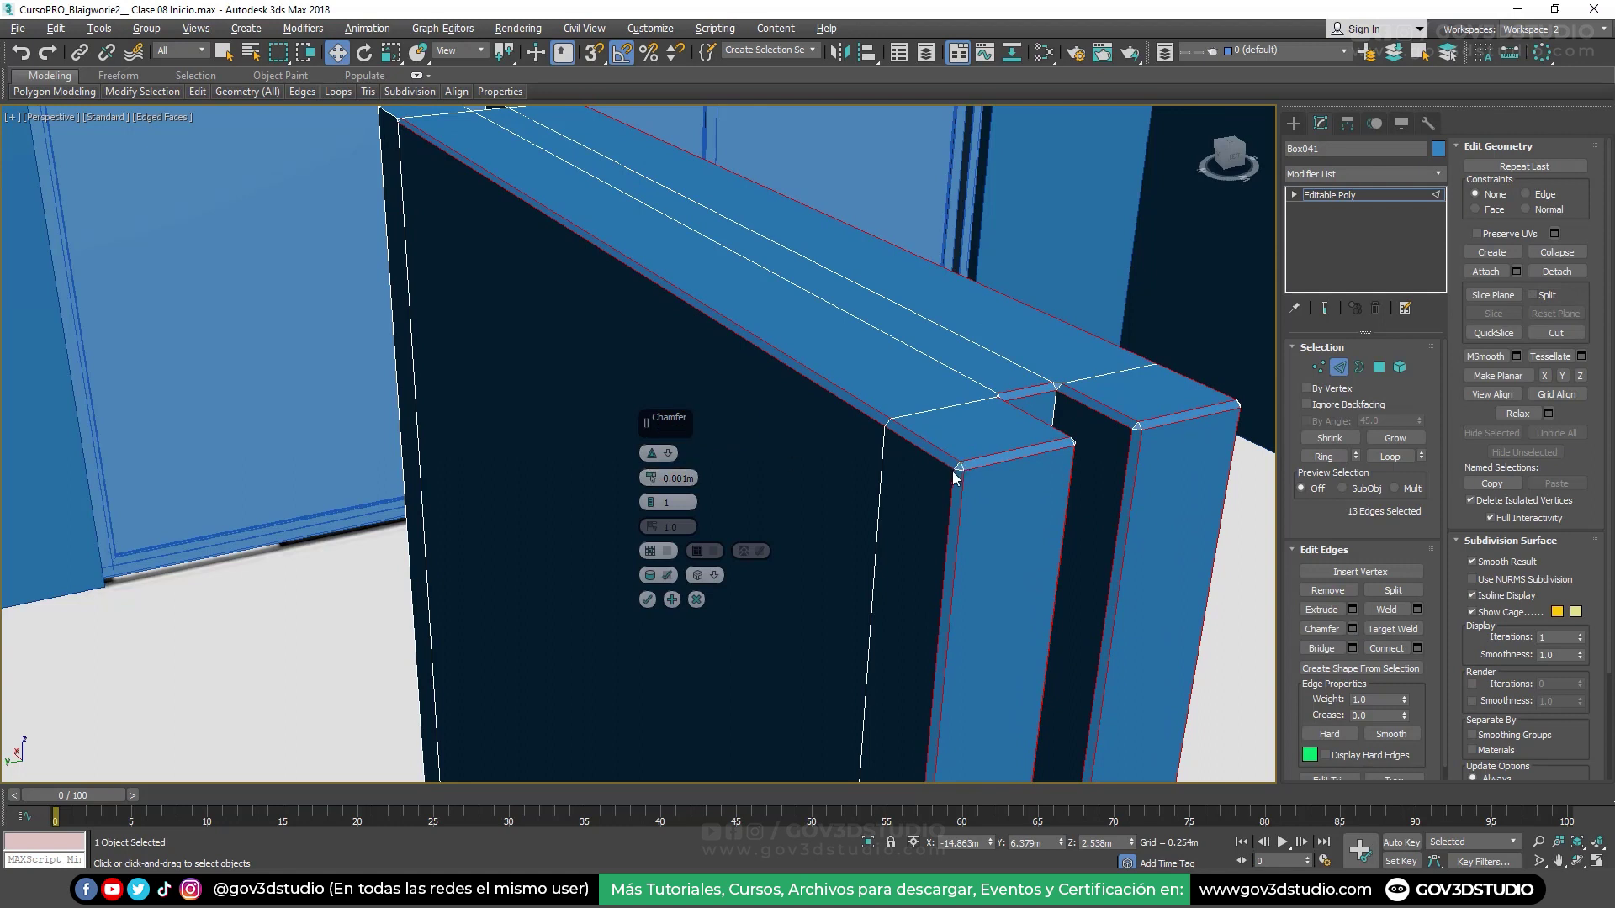
scroll(959, 476, up, 2)
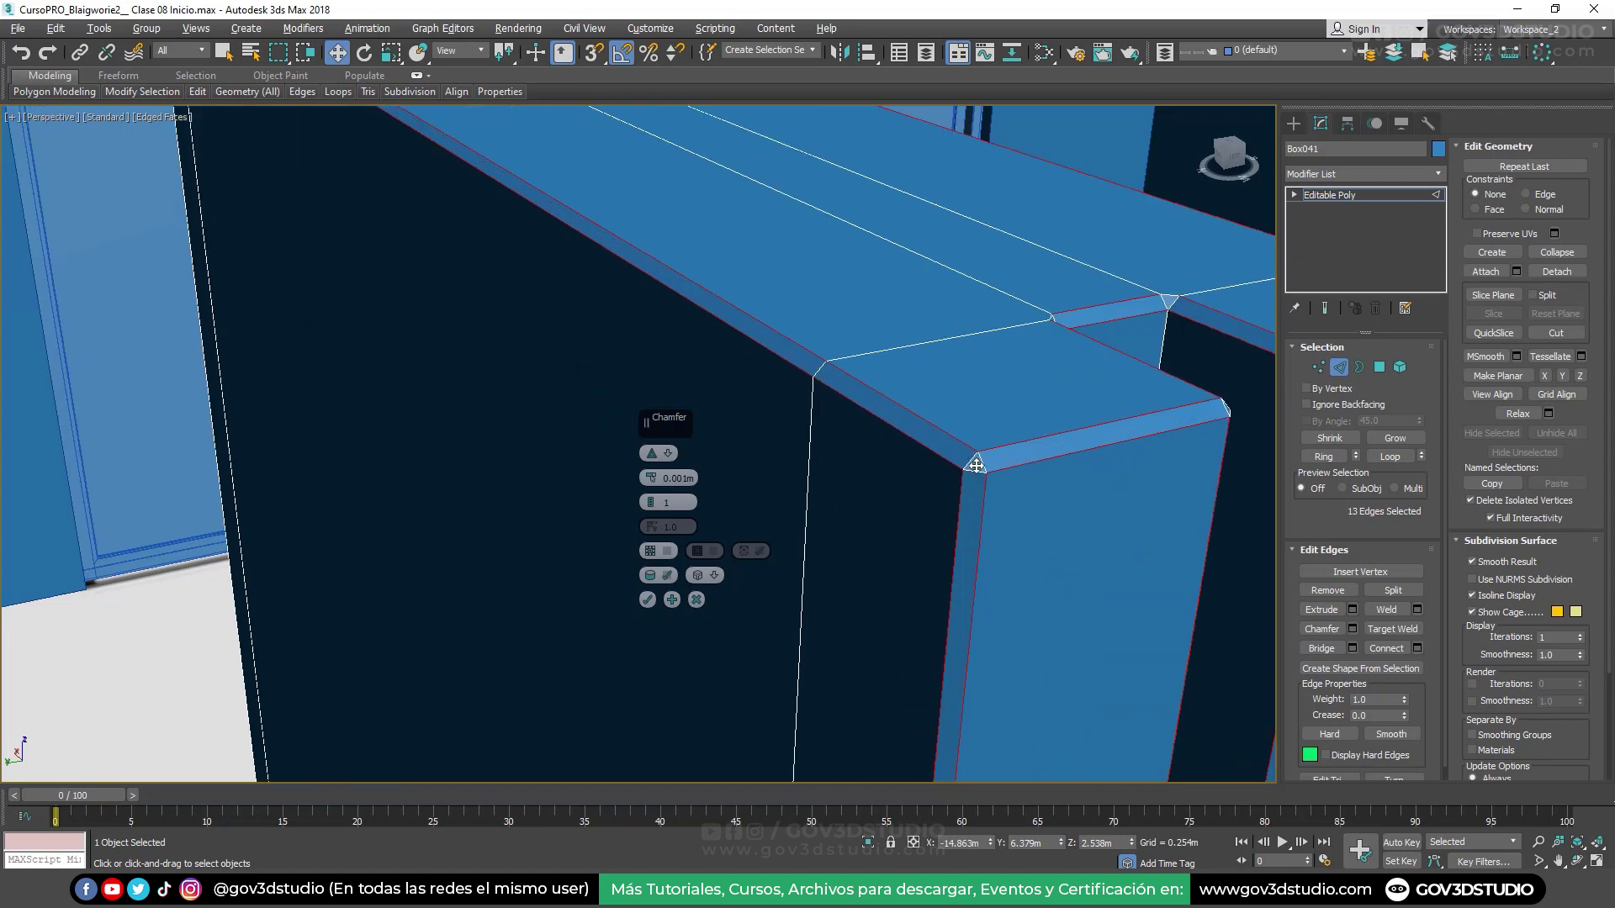
scroll(972, 475, down, 3)
scroll(422, 473, down, 4)
scroll(303, 429, up, 1)
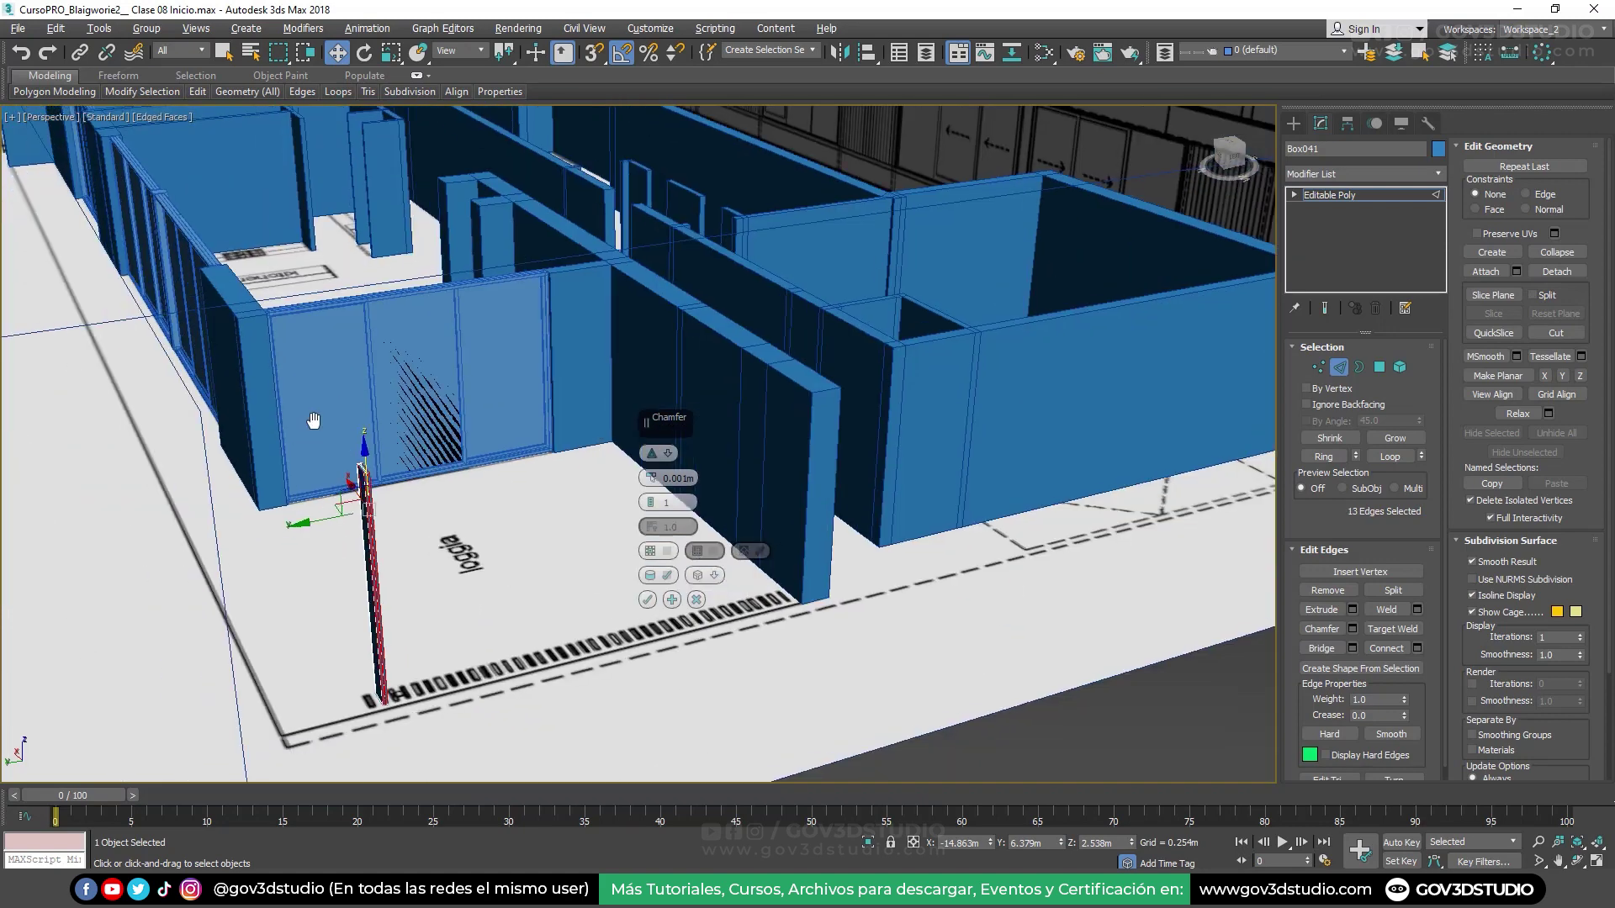
scroll(336, 454, up, 1)
scroll(340, 461, up, 4)
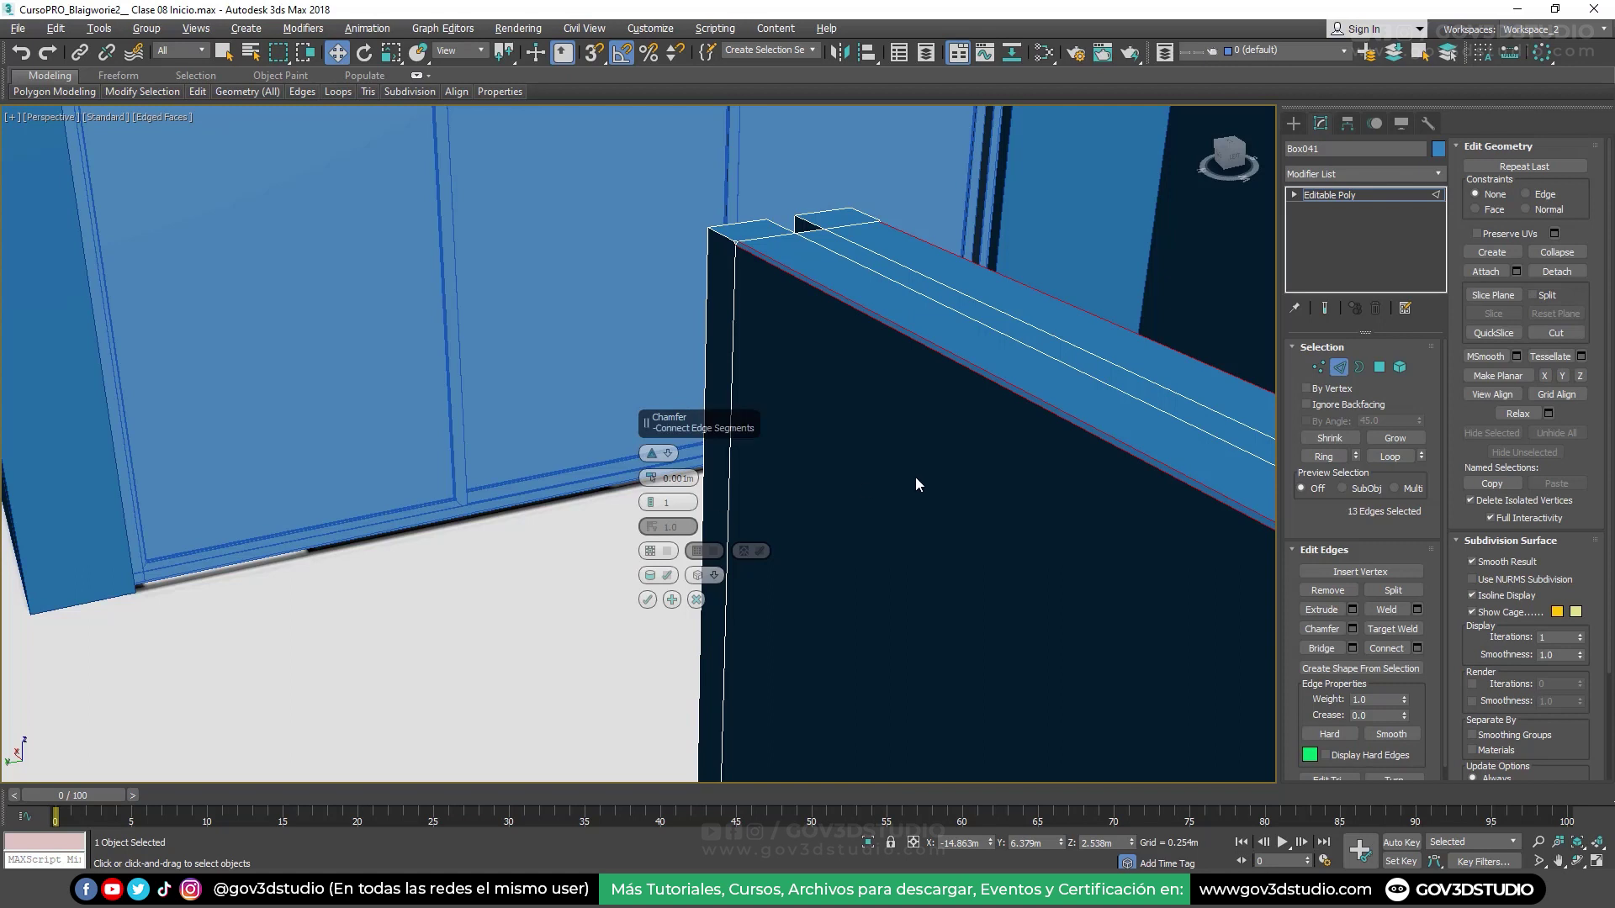
middle_drag(815, 480, 879, 418)
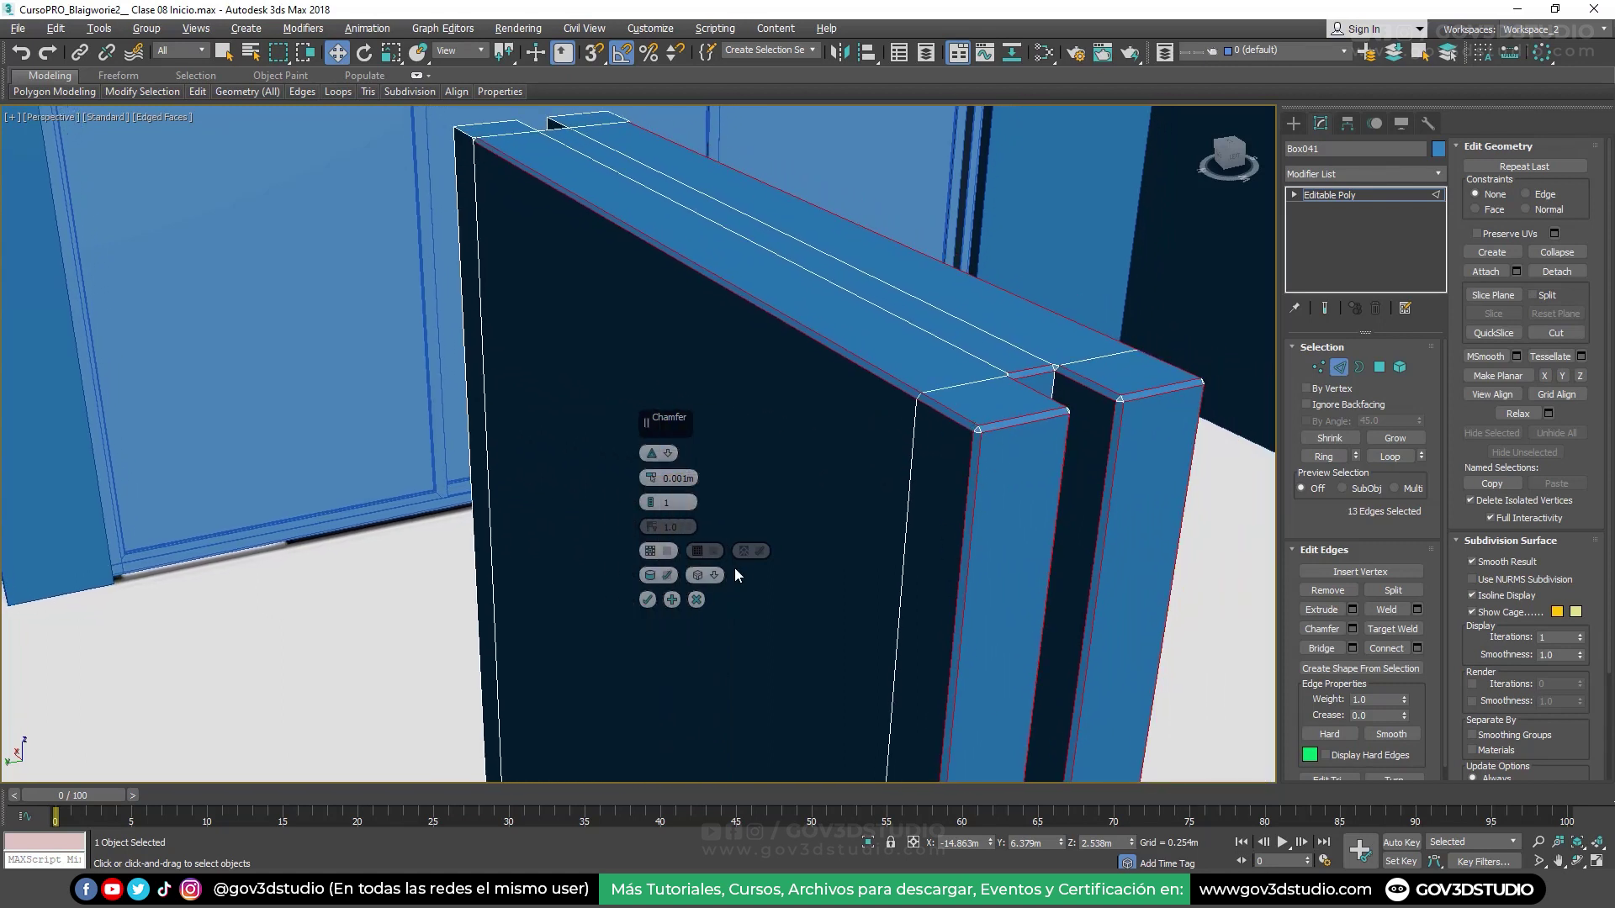
Cancel the chamfer preview and add the top corner, short and inner diagonal edges
click(702, 601)
scroll(867, 511, down, 3)
mouse_move(867, 512)
alt+middle_down()
mouse_move(872, 457)
mouse_move(965, 458)
mouse_move(816, 467)
mouse_move(840, 450)
mouse_move(724, 551)
alt+middle_up()
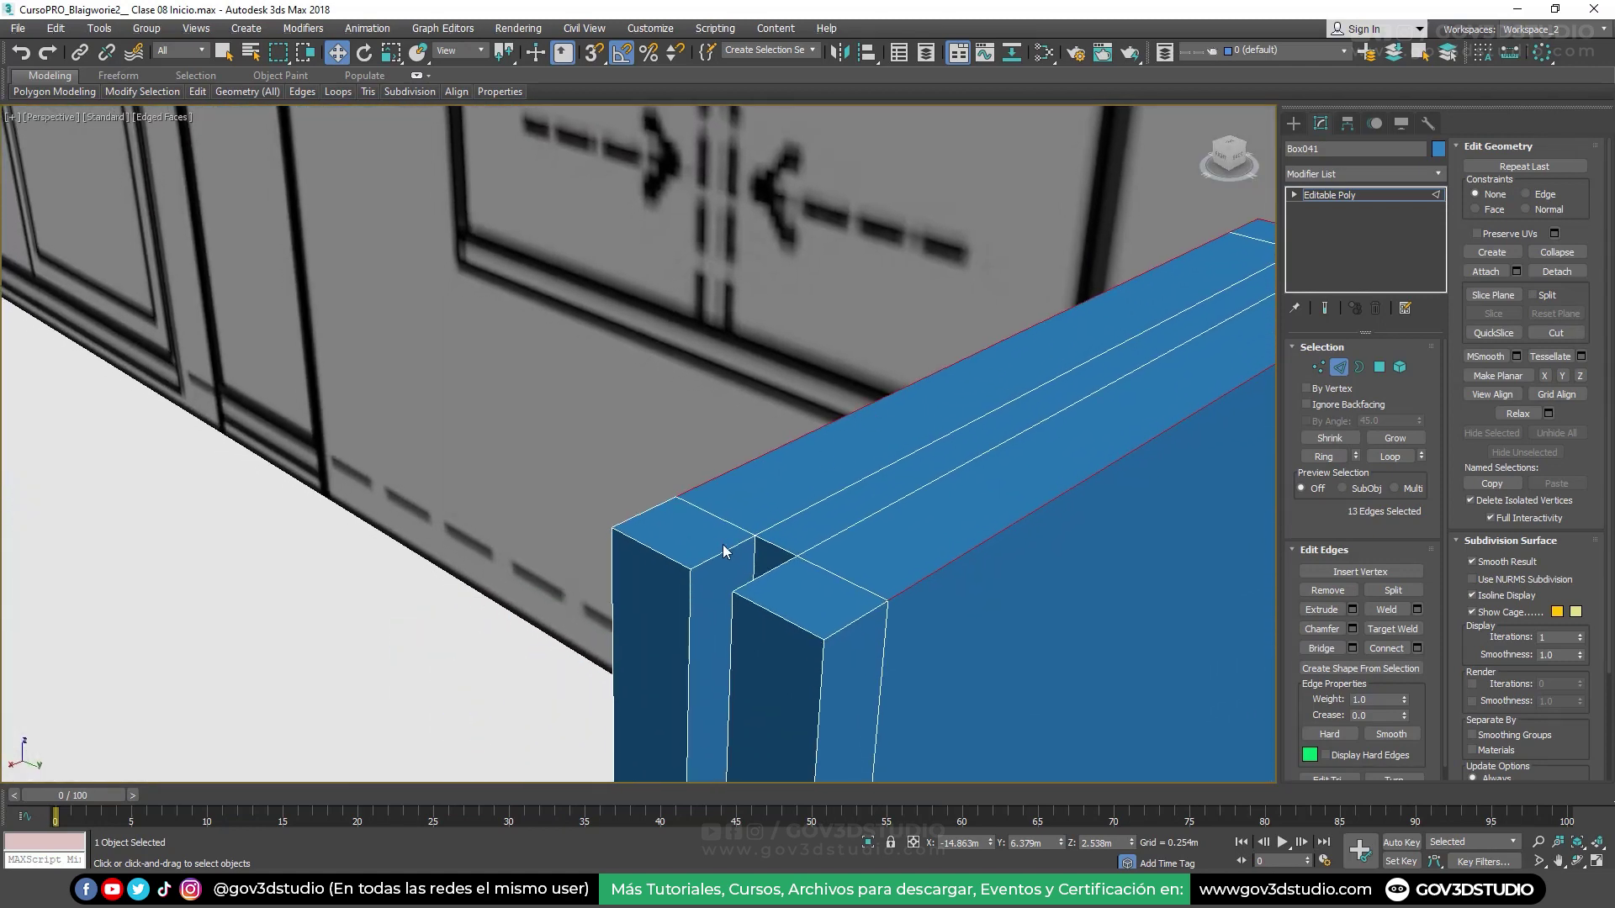
ctrl+click(657, 509)
ctrl+click(615, 548)
ctrl+click(714, 560)
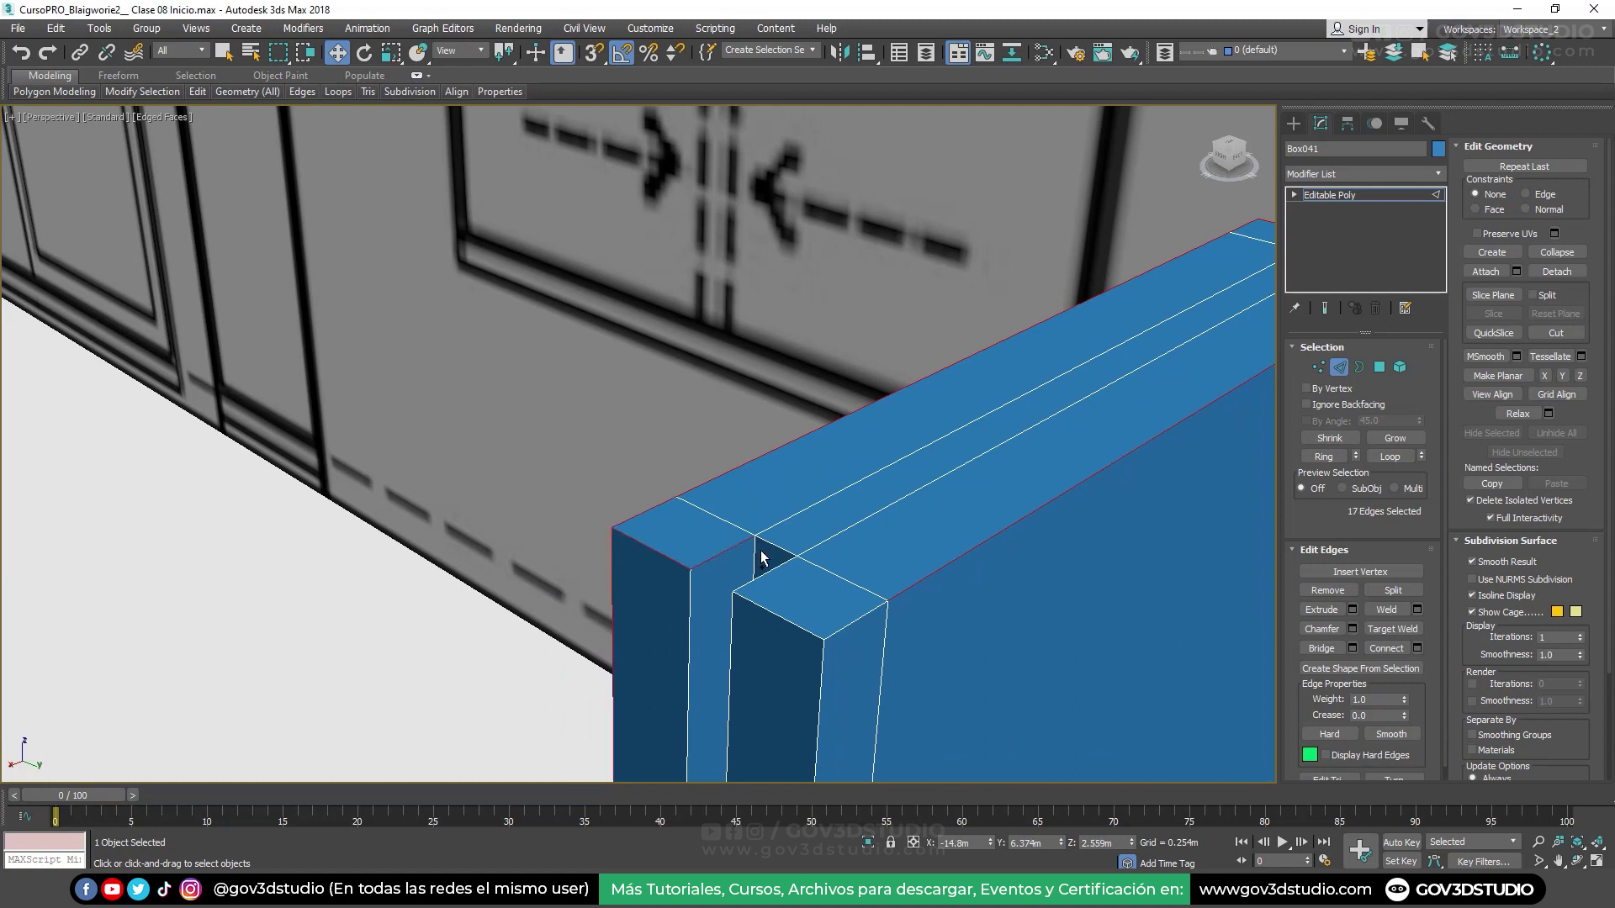
ctrl+click(769, 541)
ctrl+click(689, 589)
ctrl+click(756, 564)
Add the front slat's edges and the far side's edges, reaching 28 selected edges
ctrl+click(731, 625)
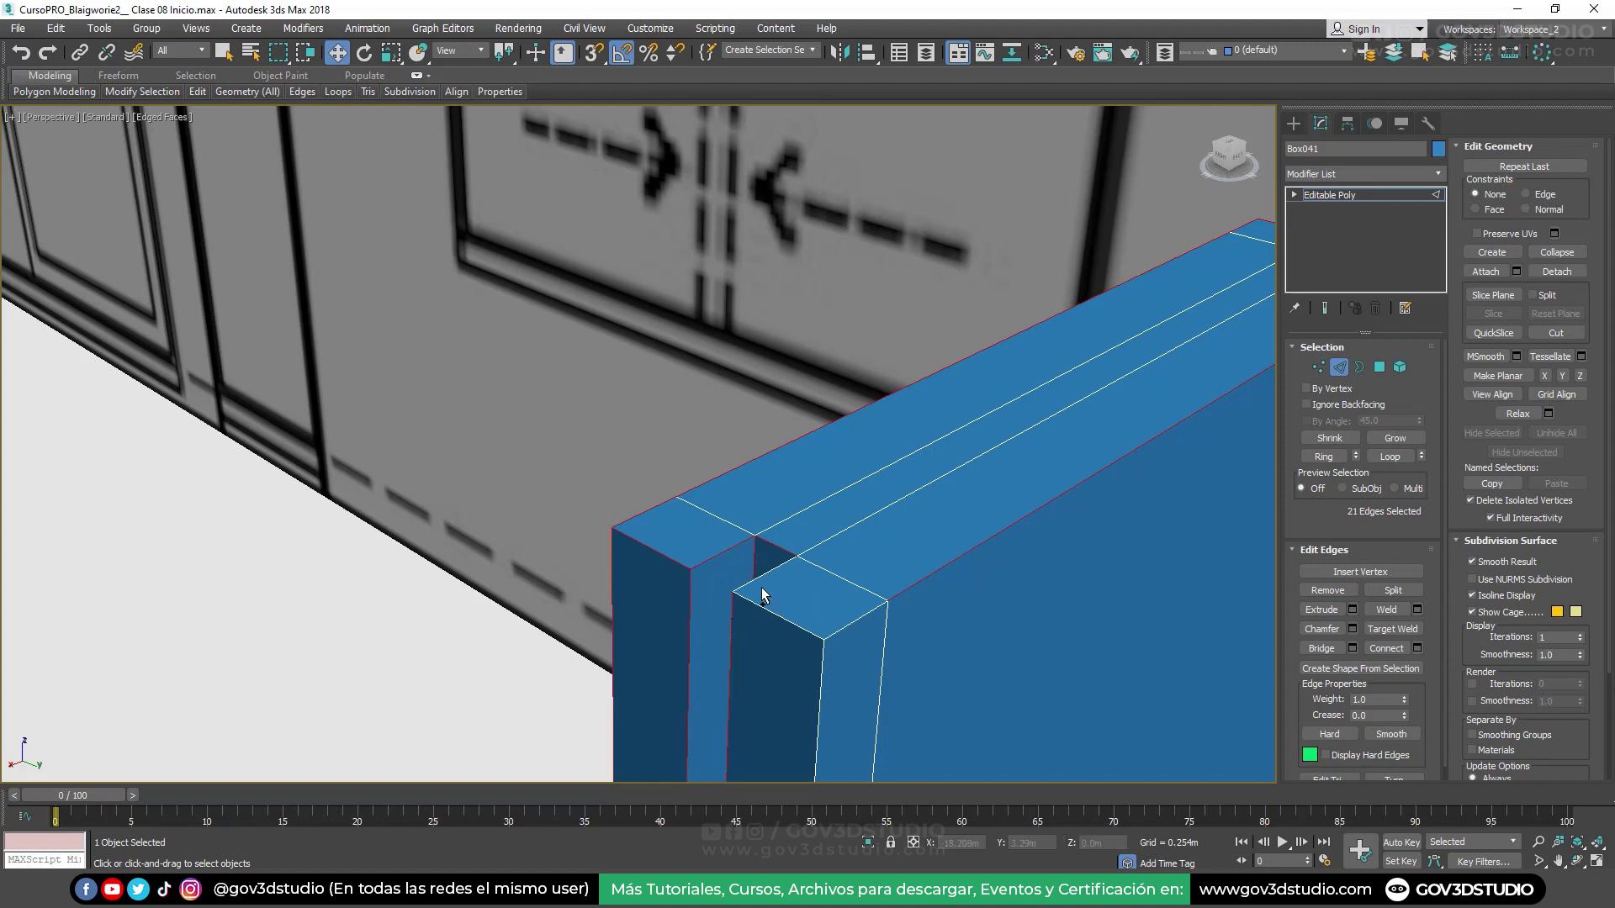
ctrl+click(763, 580)
ctrl+click(766, 612)
ctrl+click(848, 626)
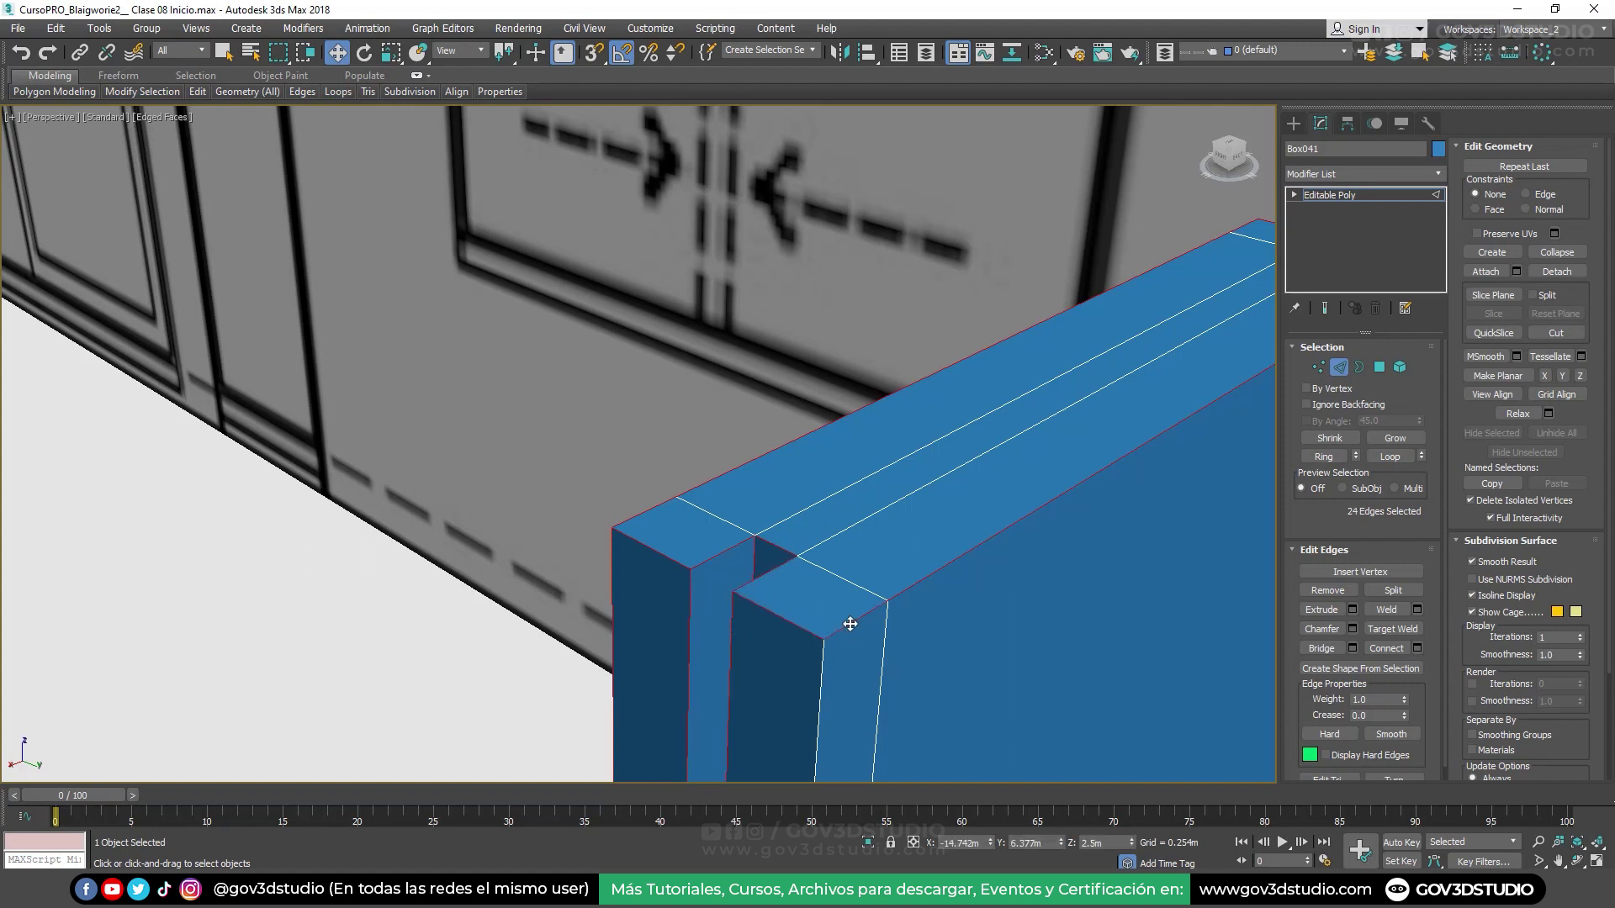
ctrl+click(820, 662)
mouse_move(891, 652)
alt+middle_down()
mouse_move(829, 605)
mouse_move(1165, 552)
mouse_move(1084, 527)
mouse_move(1213, 527)
mouse_move(952, 558)
mouse_move(1216, 682)
alt+middle_up()
ctrl+click(1193, 564)
ctrl+click(955, 559)
scroll(976, 572, up, 2)
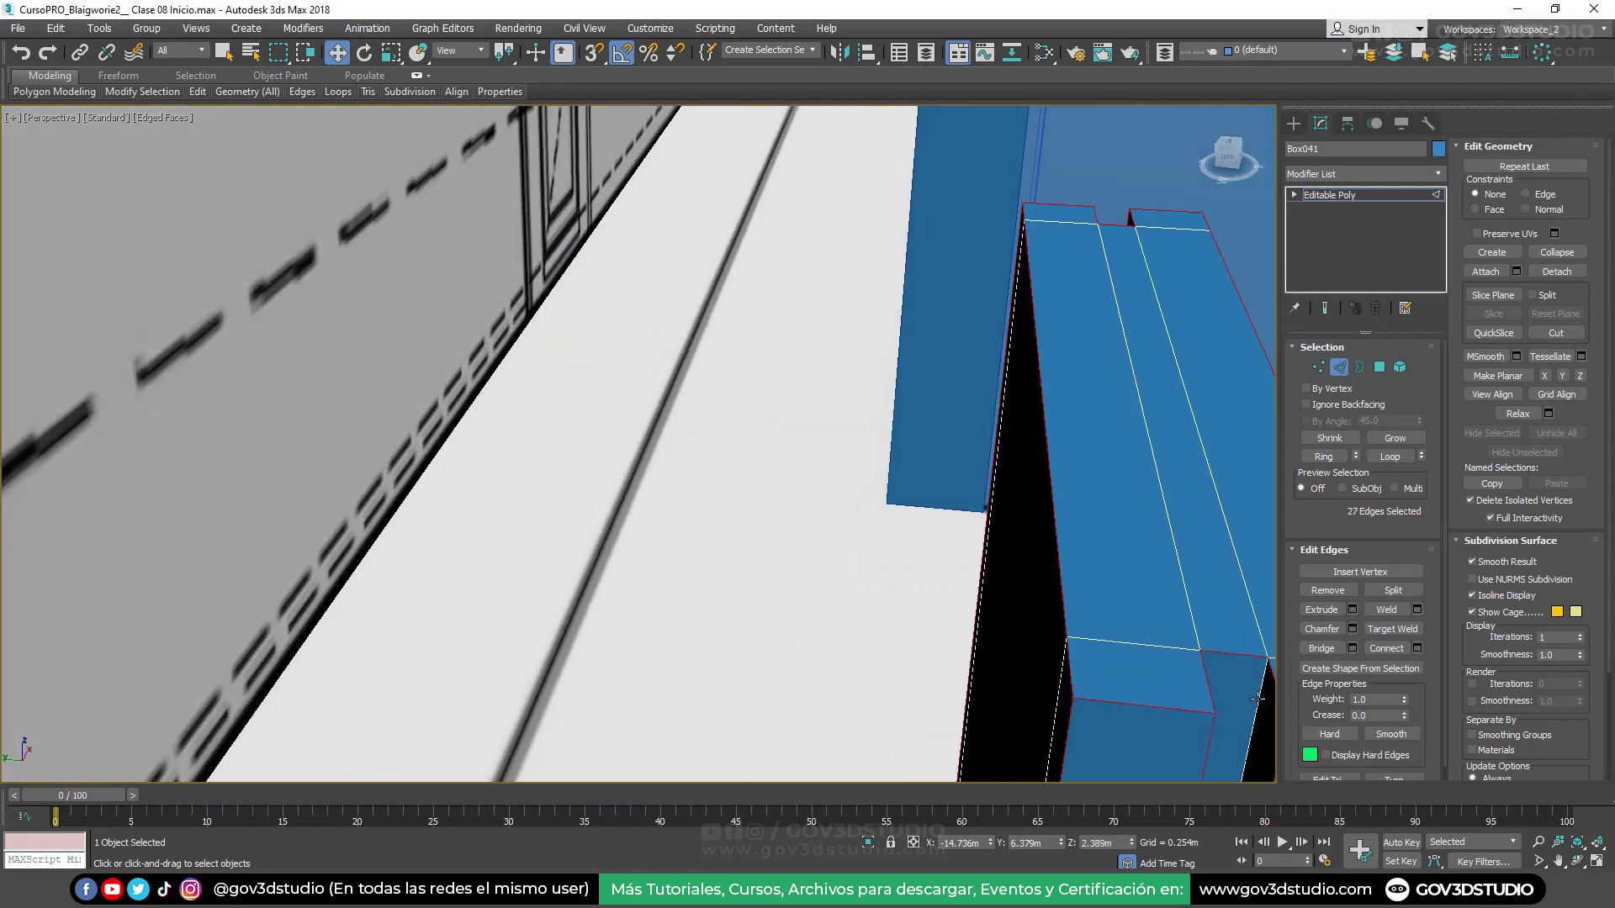
ctrl+click(1207, 671)
mouse_move(987, 648)
alt+middle_down()
mouse_move(939, 641)
mouse_move(870, 572)
mouse_move(865, 511)
mouse_move(779, 501)
alt+middle_up()
Select the notched slat's corner, top and small-face edges
scroll(697, 483, up, 3)
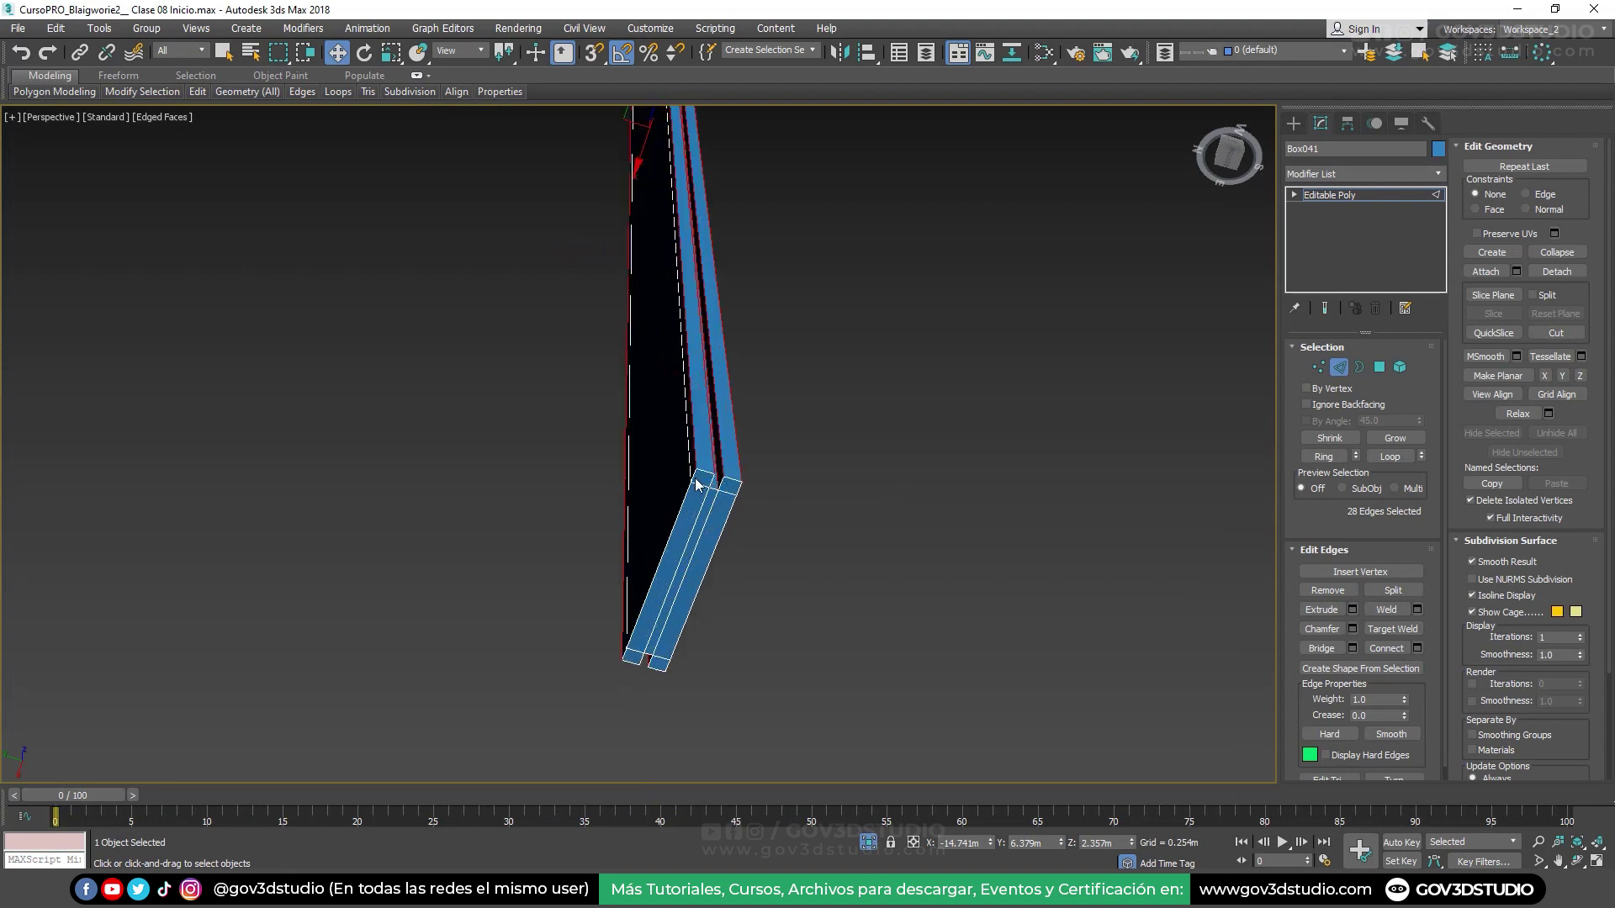
scroll(696, 483, up, 2)
scroll(750, 484, up, 2)
ctrl+click(664, 469)
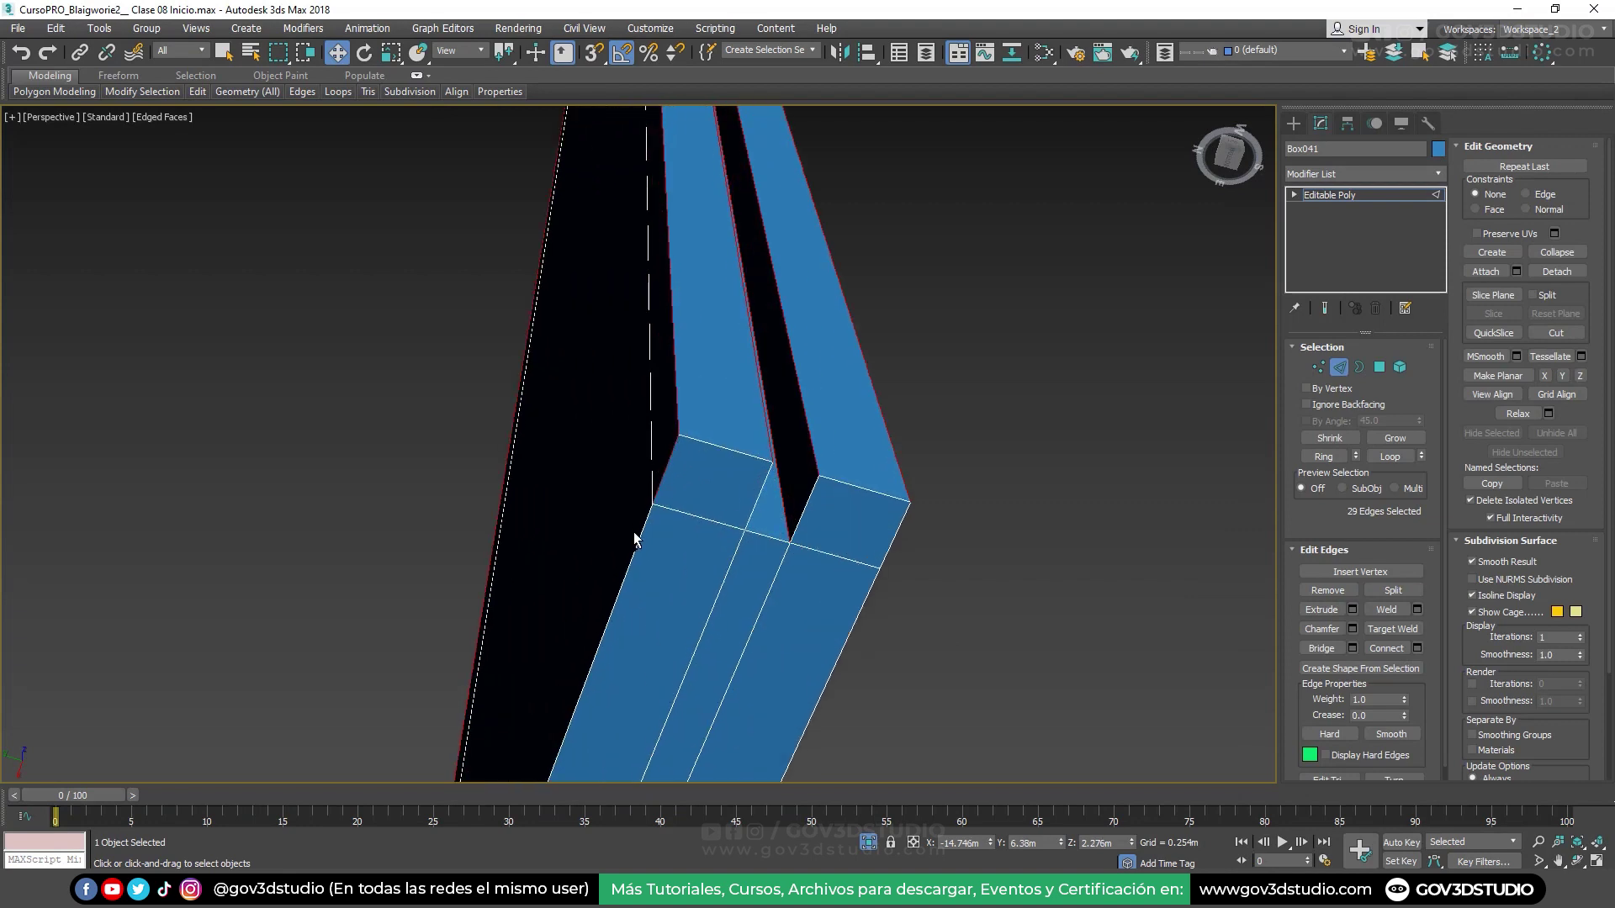
ctrl+click(640, 536)
ctrl+click(732, 450)
ctrl+click(763, 489)
ctrl+click(769, 536)
ctrl+click(809, 505)
ctrl+click(862, 488)
ctrl+click(893, 535)
Add both strip ends' inner, bottom and side edges to the edge selection
scroll(869, 529, down, 3)
scroll(869, 528, down, 2)
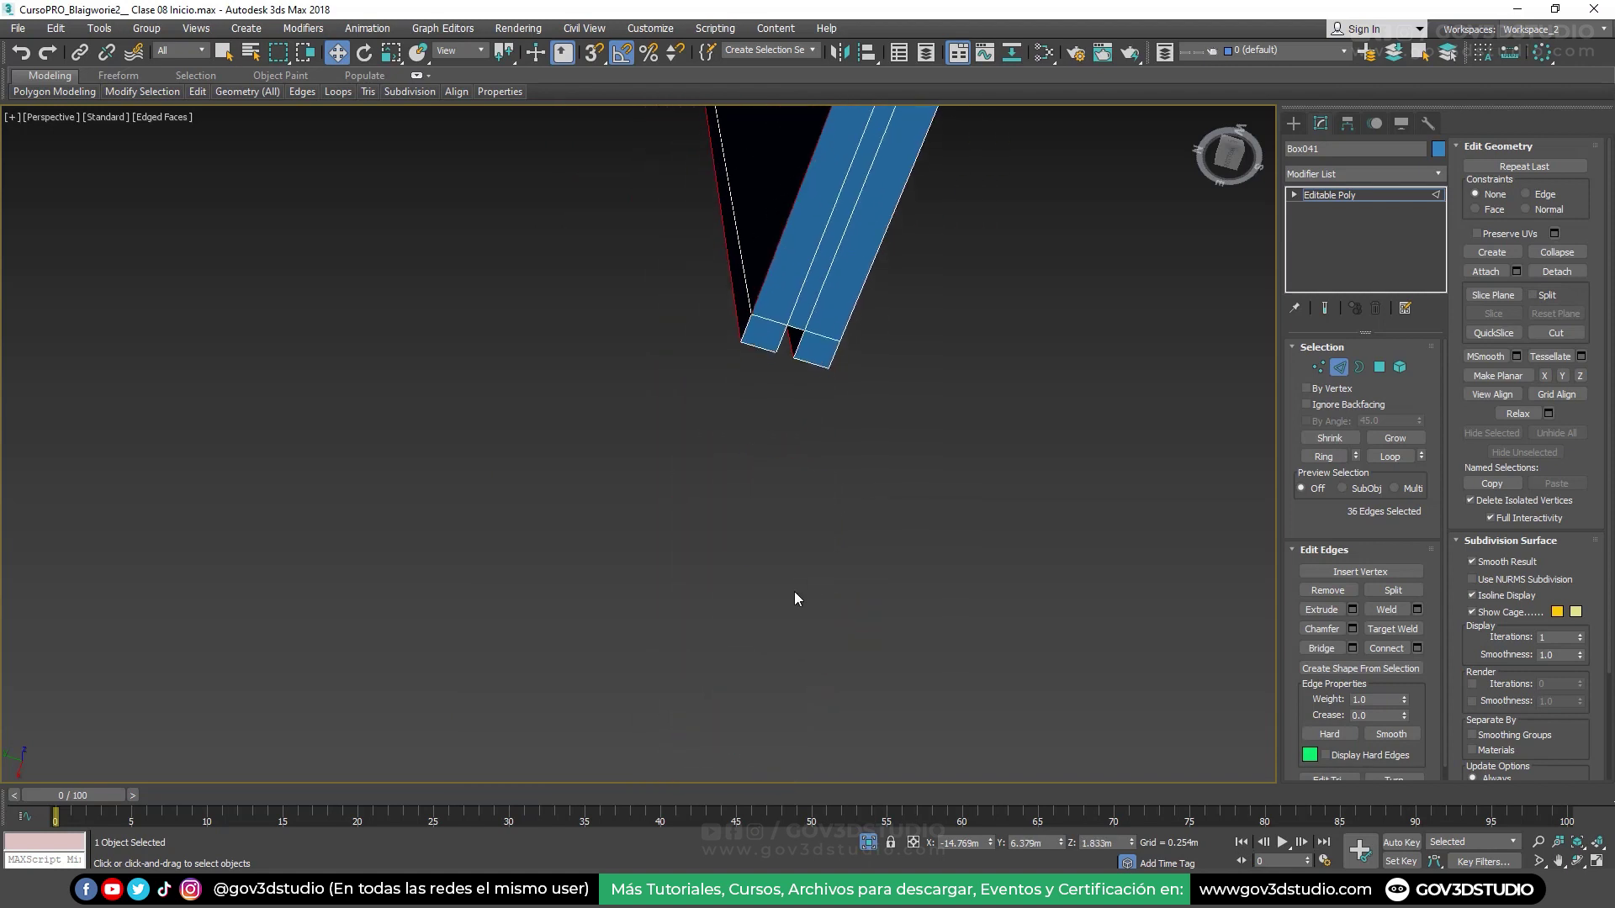
scroll(797, 429, up, 2)
scroll(721, 522, up, 1)
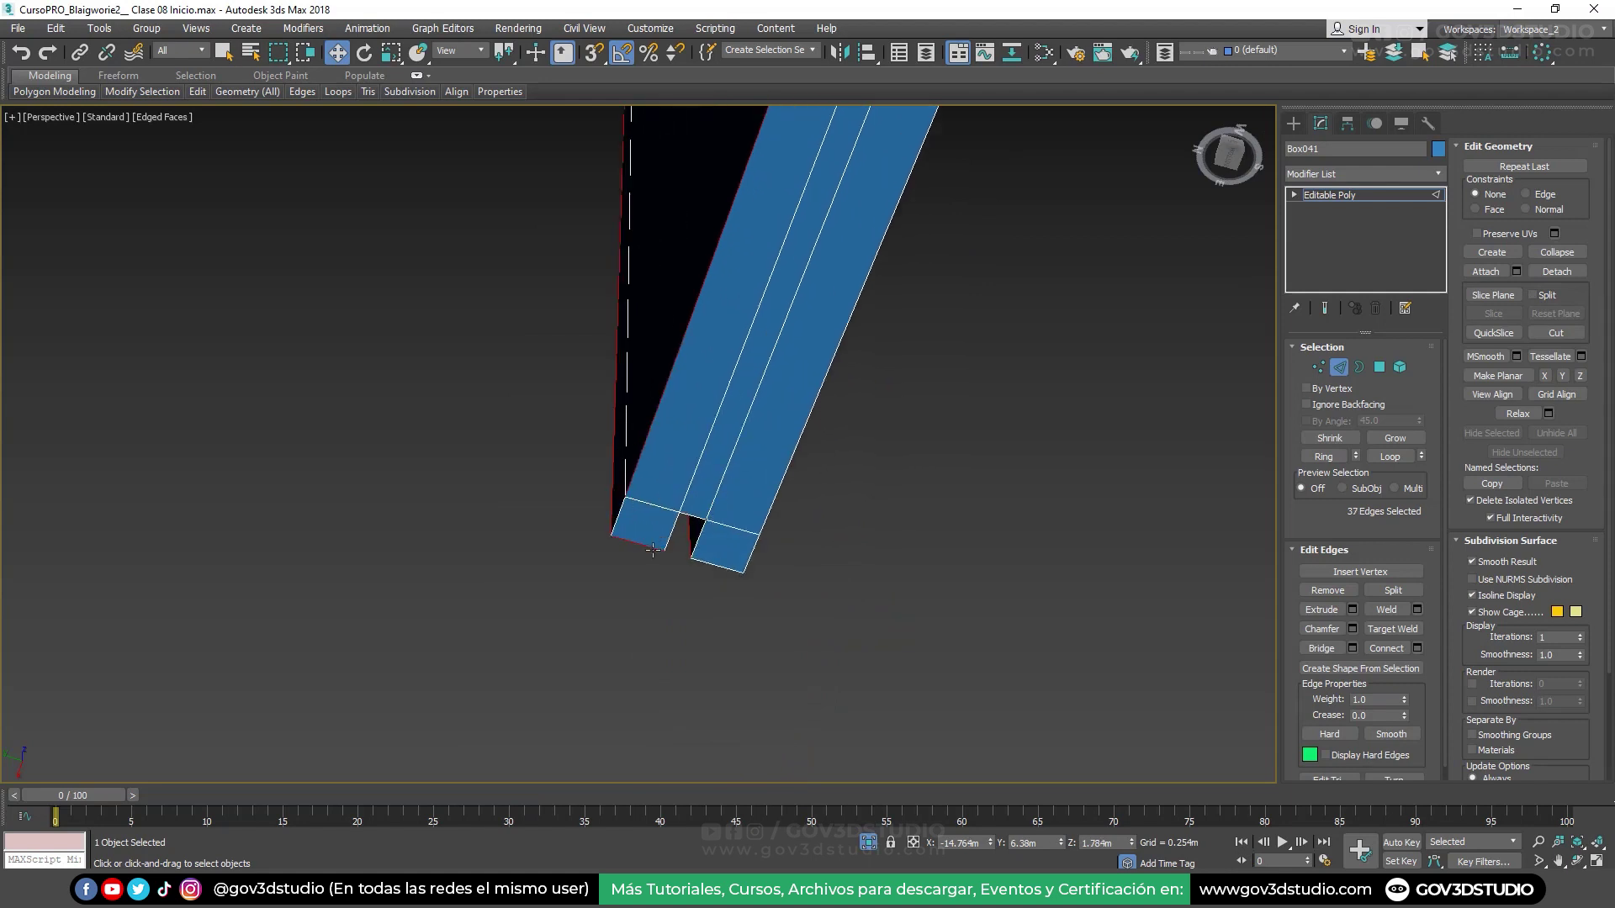
ctrl+click(619, 520)
ctrl+click(671, 533)
ctrl+click(708, 564)
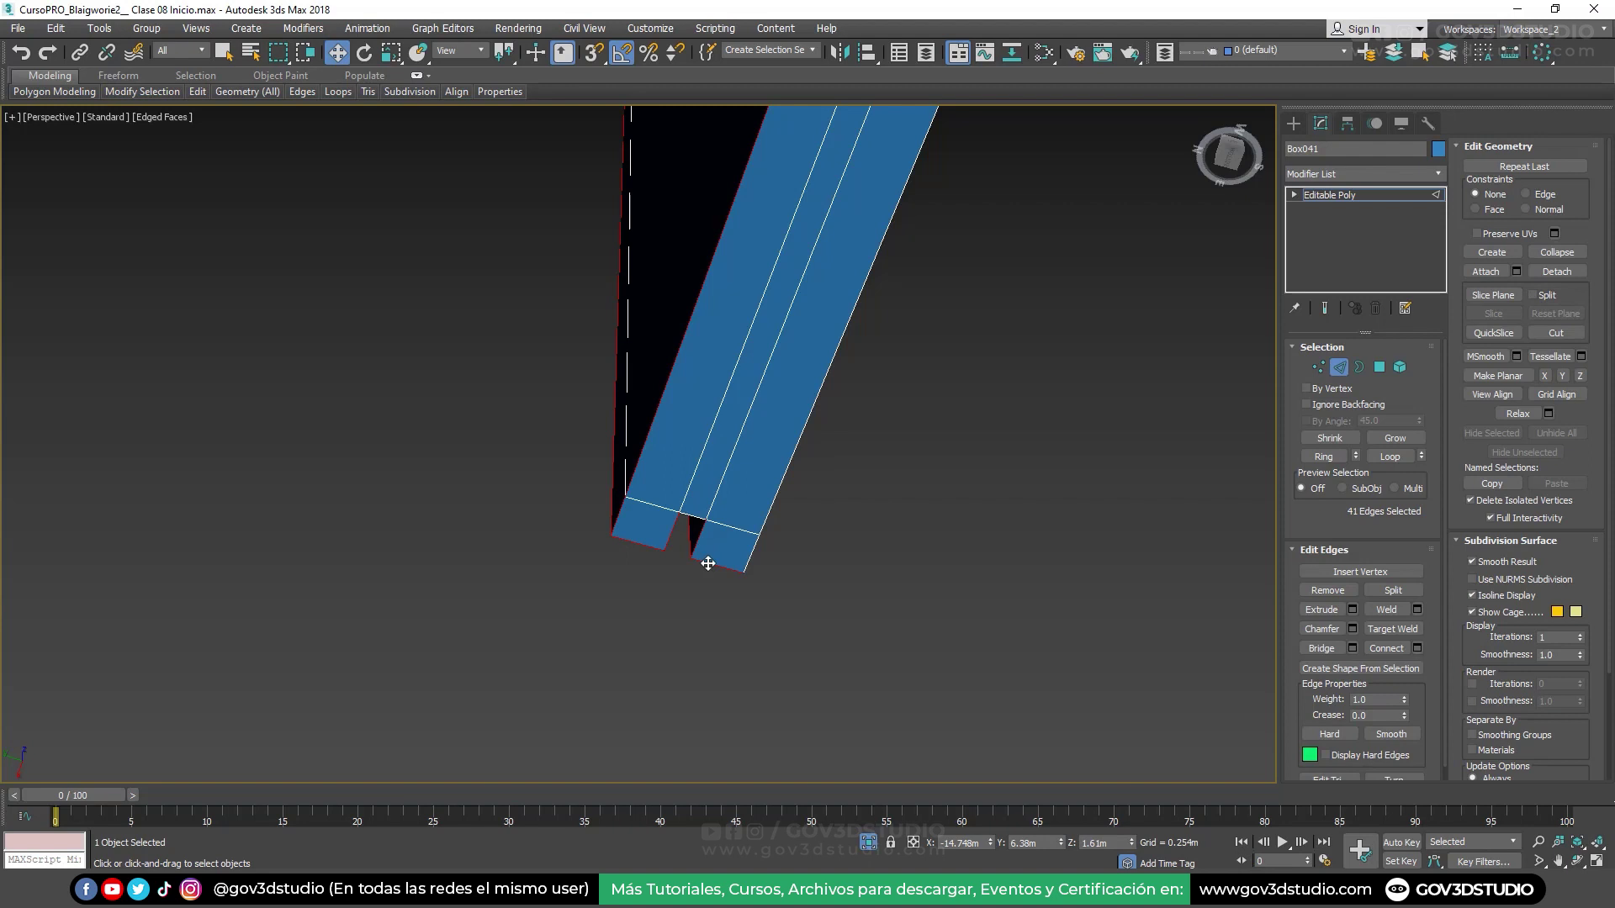
ctrl+click(751, 552)
ctrl+click(771, 512)
scroll(771, 511, down, 5)
scroll(821, 395, up, 5)
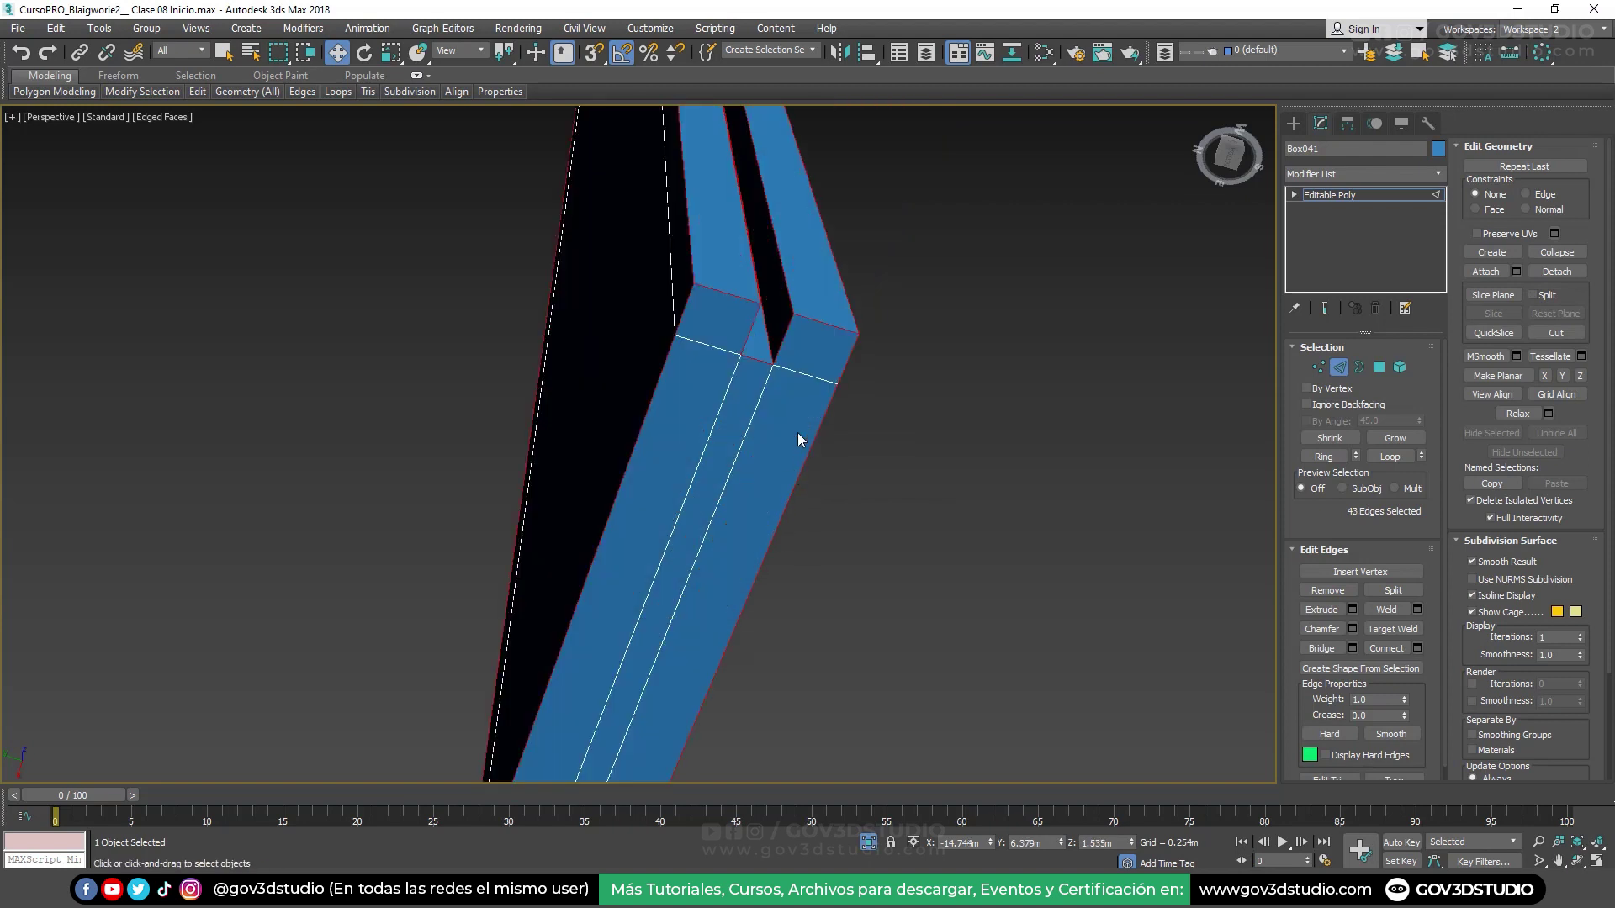
mouse_move(834, 439)
alt+middle_down()
mouse_move(805, 383)
mouse_move(775, 457)
mouse_move(779, 313)
mouse_move(765, 350)
alt+middle_up()
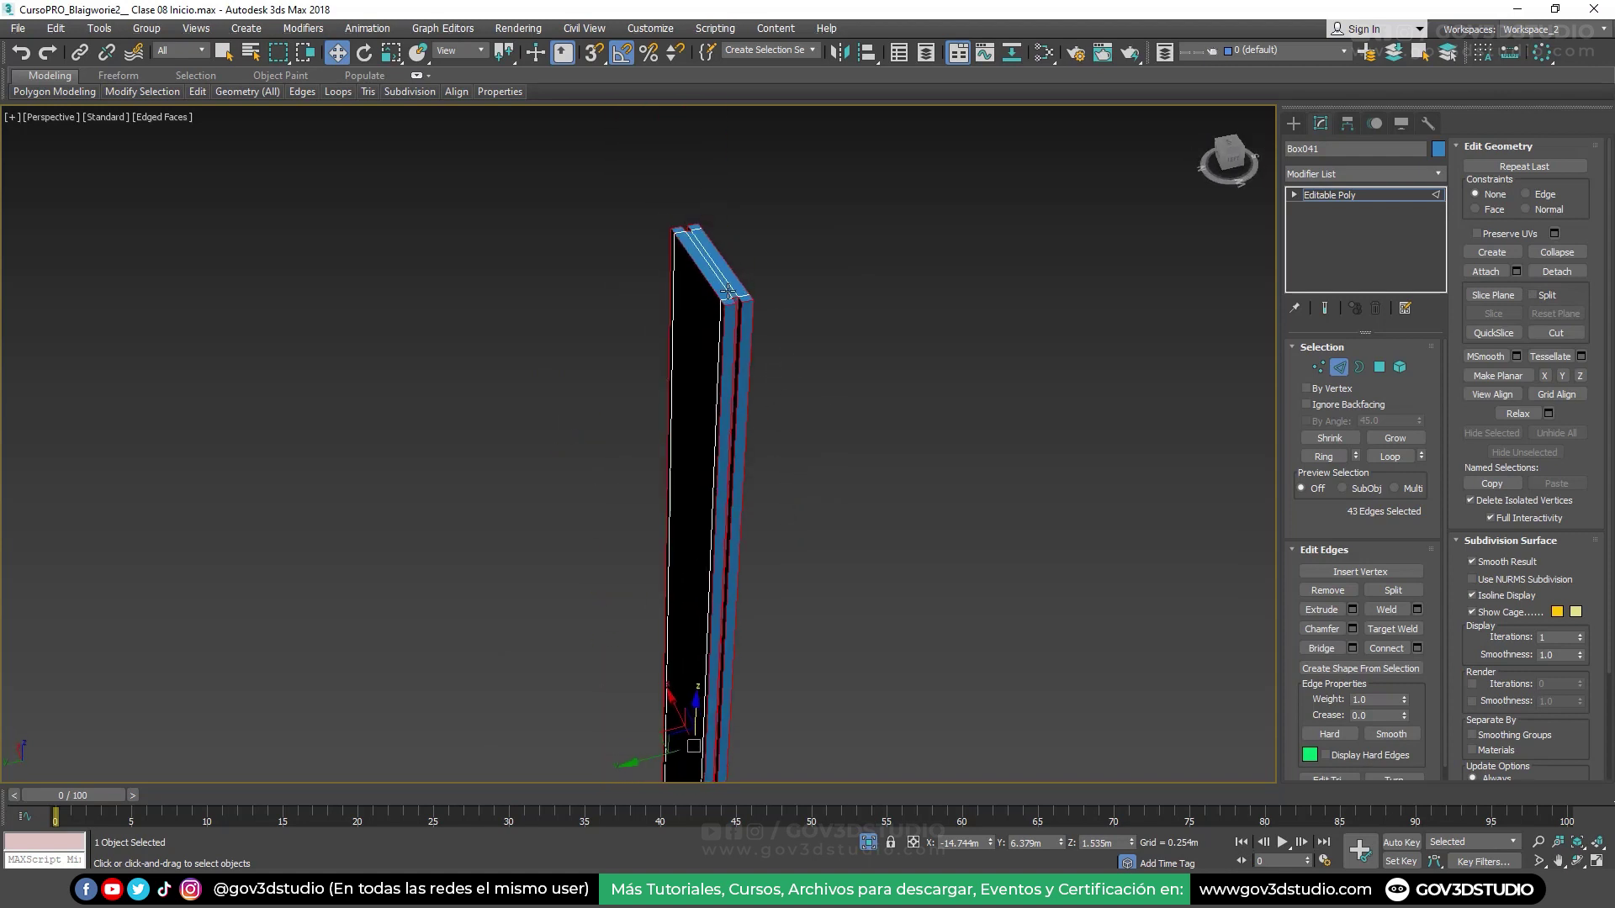
scroll(726, 265, up, 1)
scroll(728, 286, up, 3)
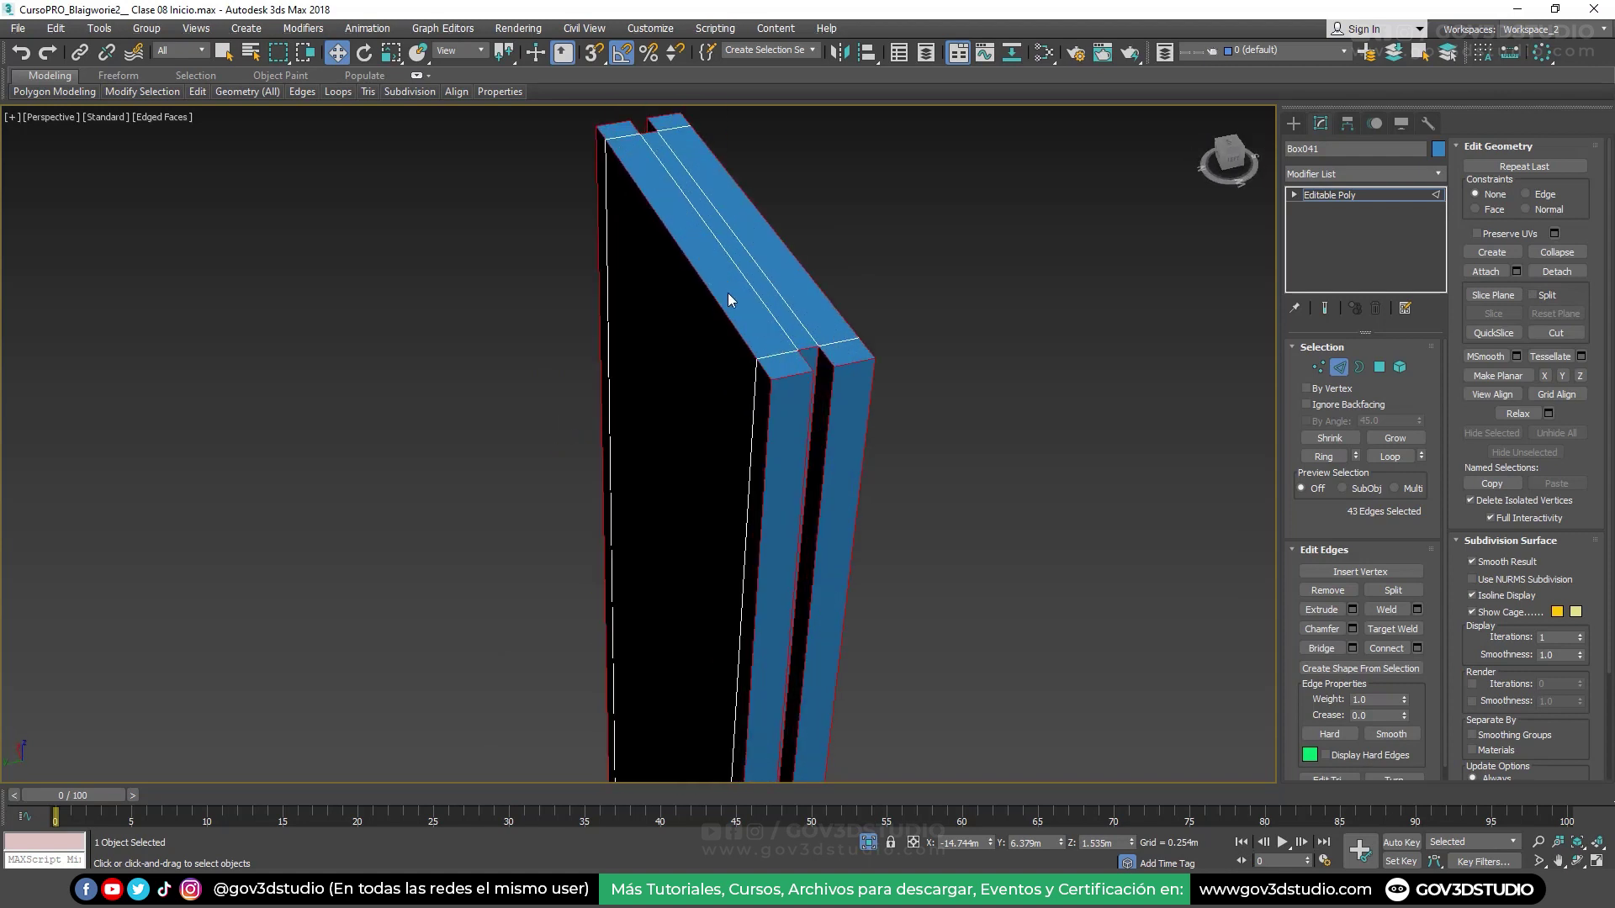
Chamfer the 43 selected edges of Box041 by 0.002m with one segment
click(1353, 629)
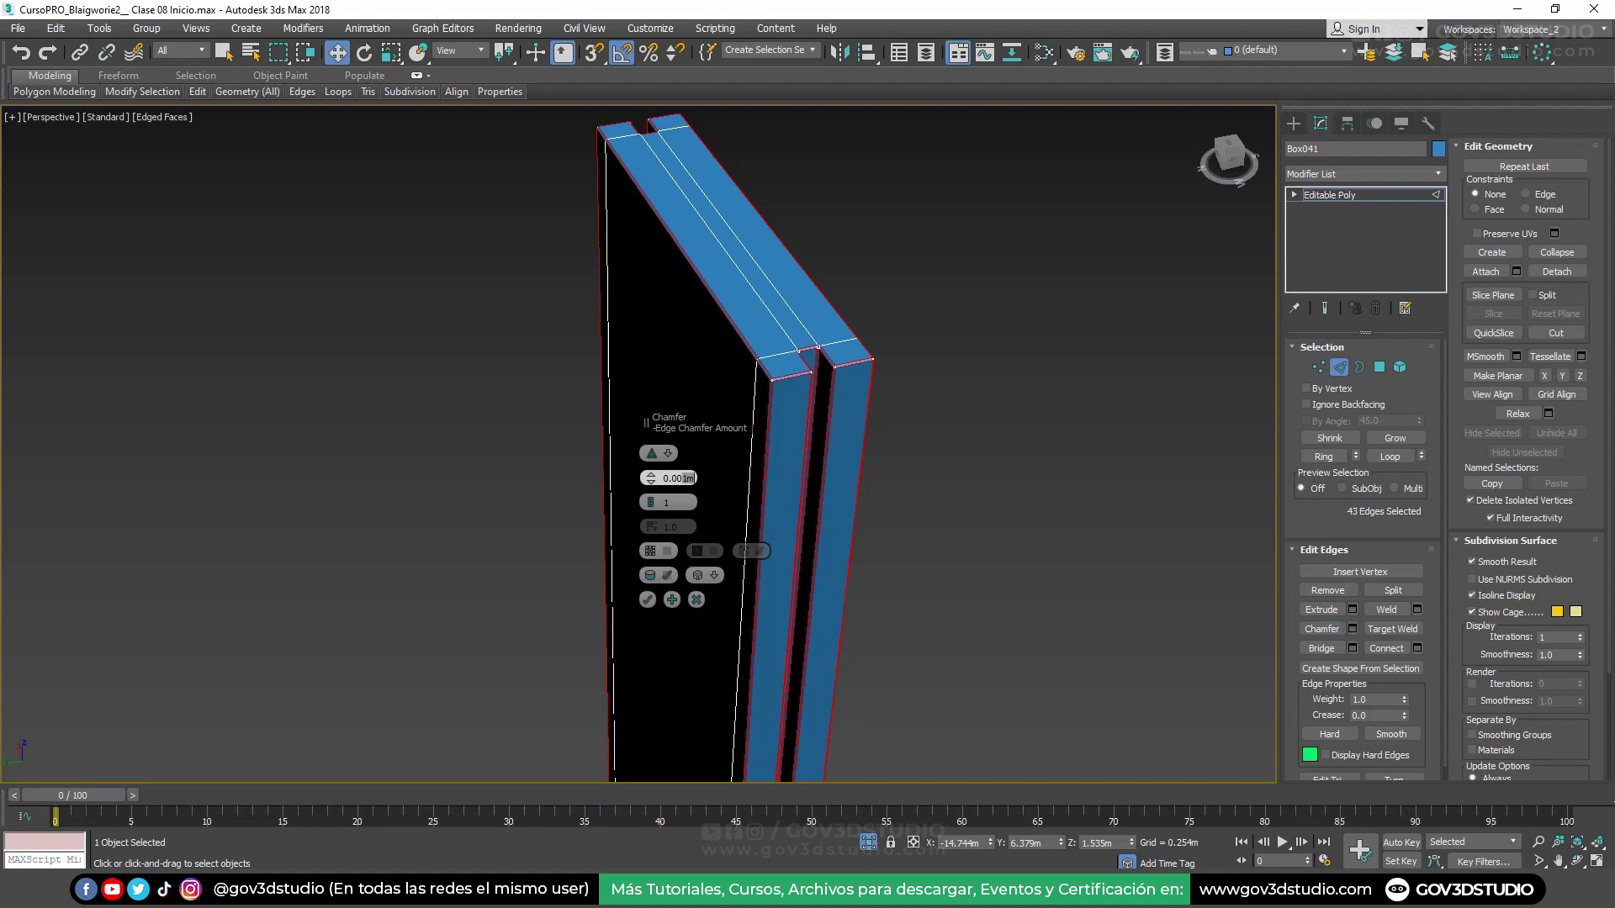
key(Return)
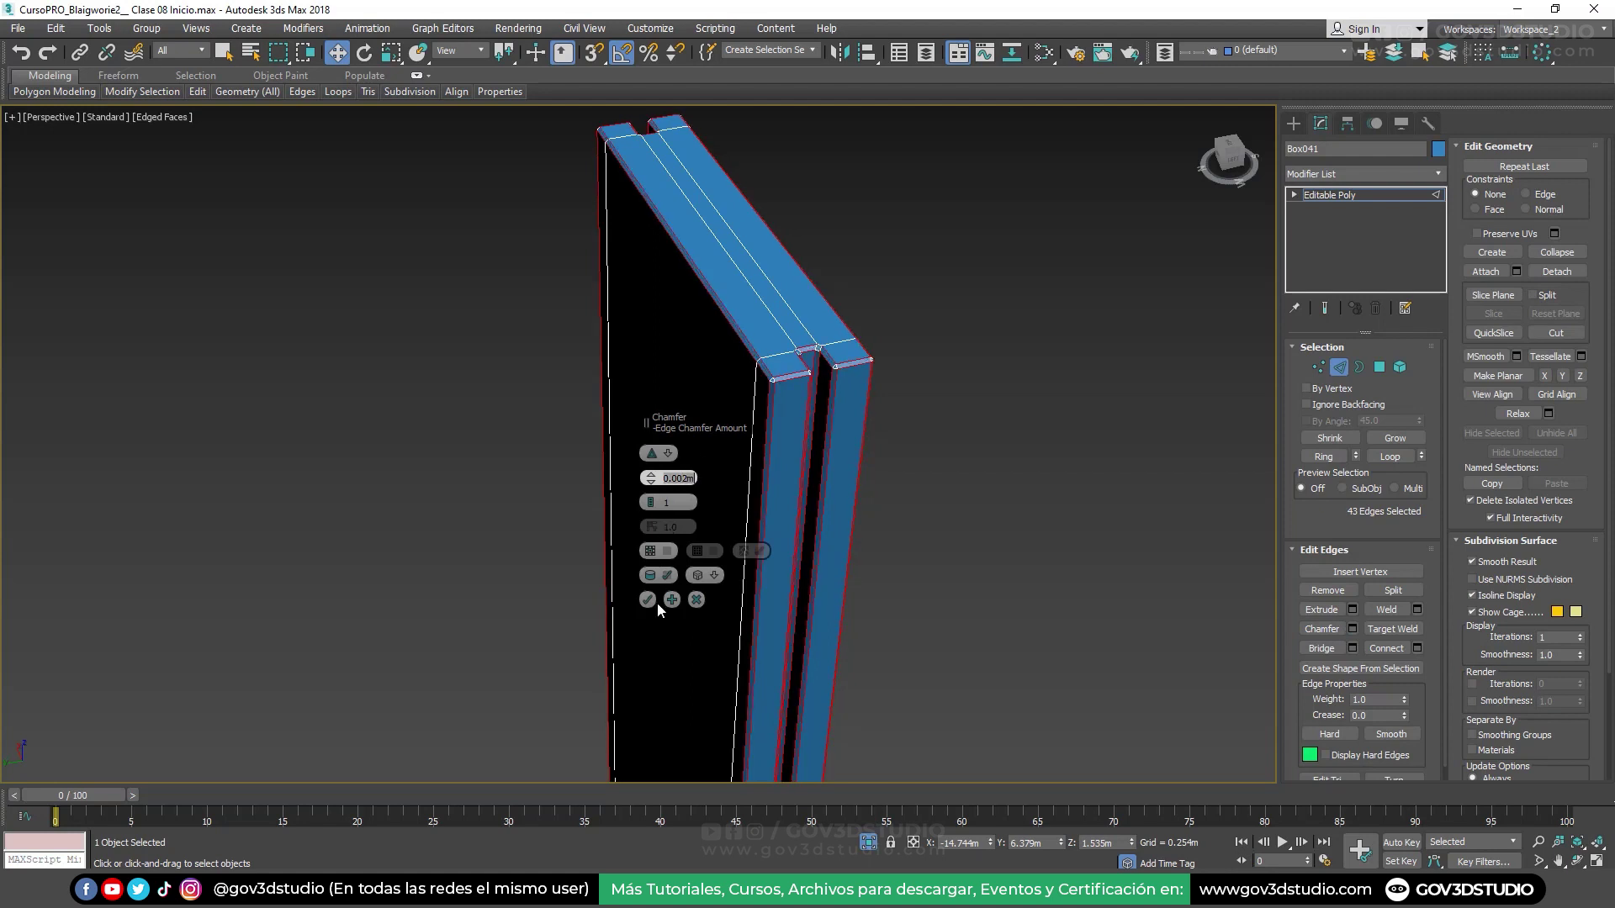
click(654, 598)
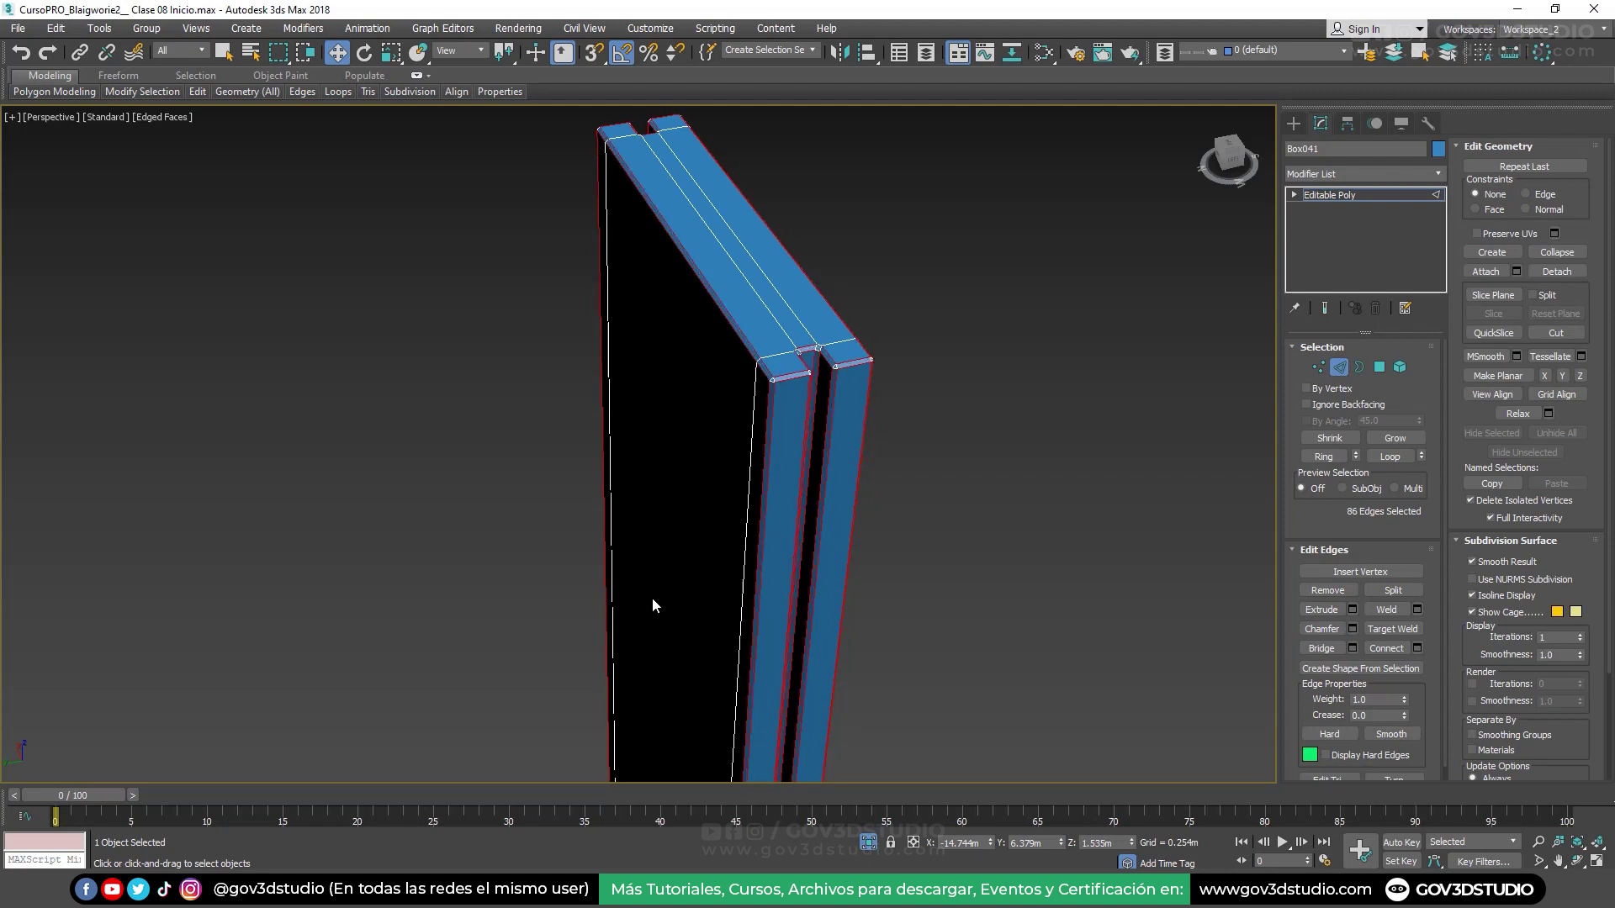
Leave Edge mode, end isolation and view the whole scene from Top over the floor plan
click(1339, 370)
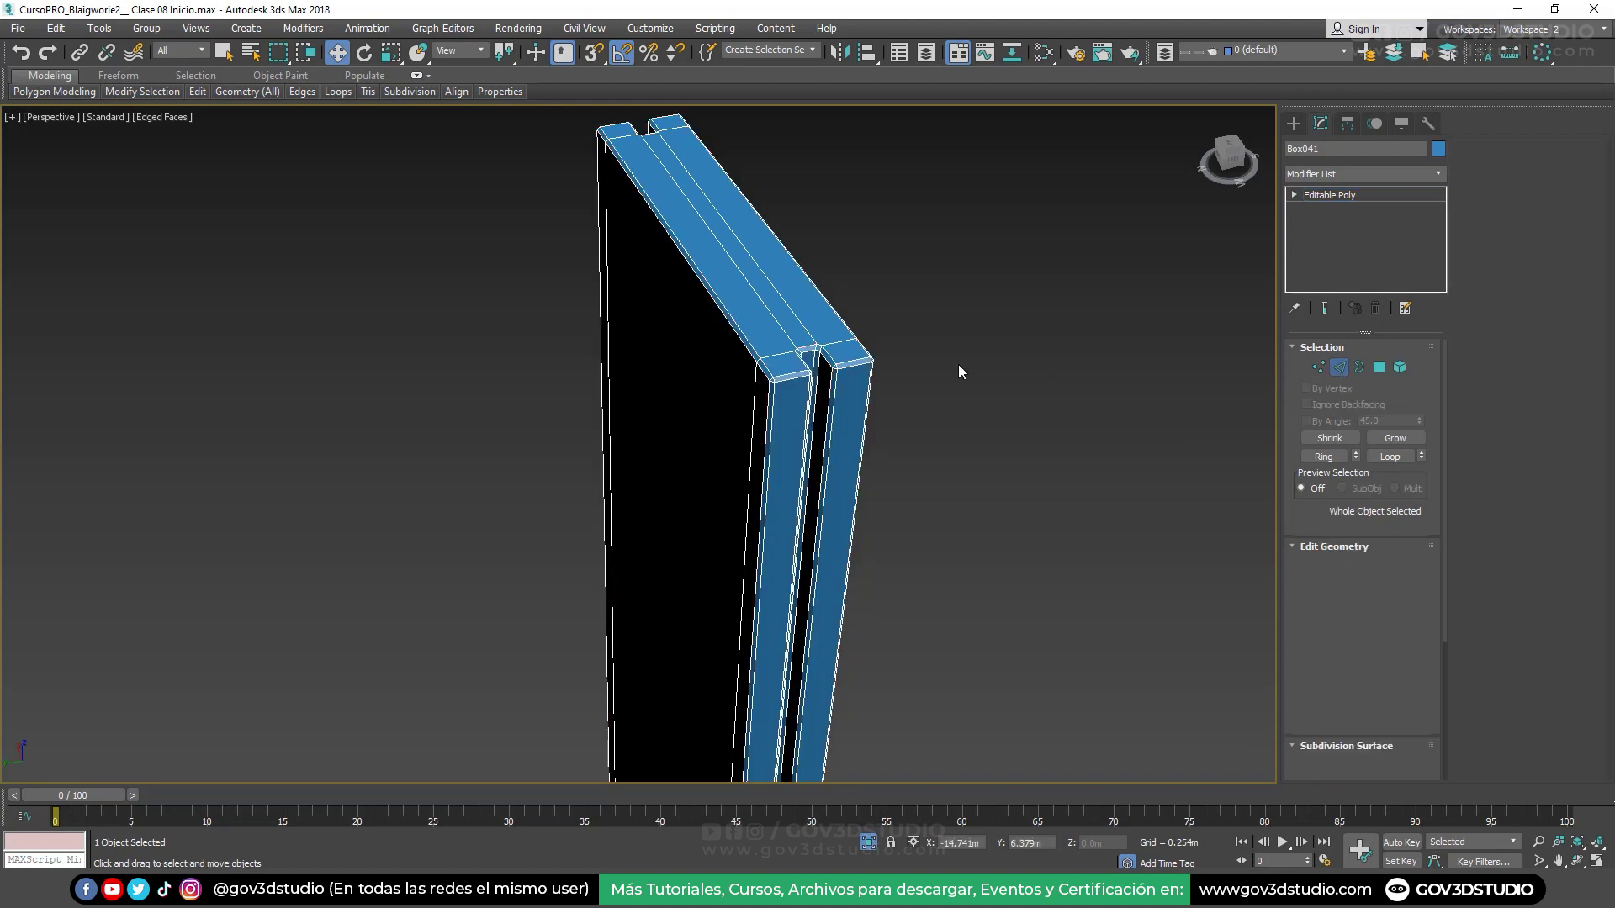
mouse_move(957, 365)
alt+middle_down()
mouse_move(847, 295)
mouse_move(845, 799)
alt+middle_up()
click(864, 843)
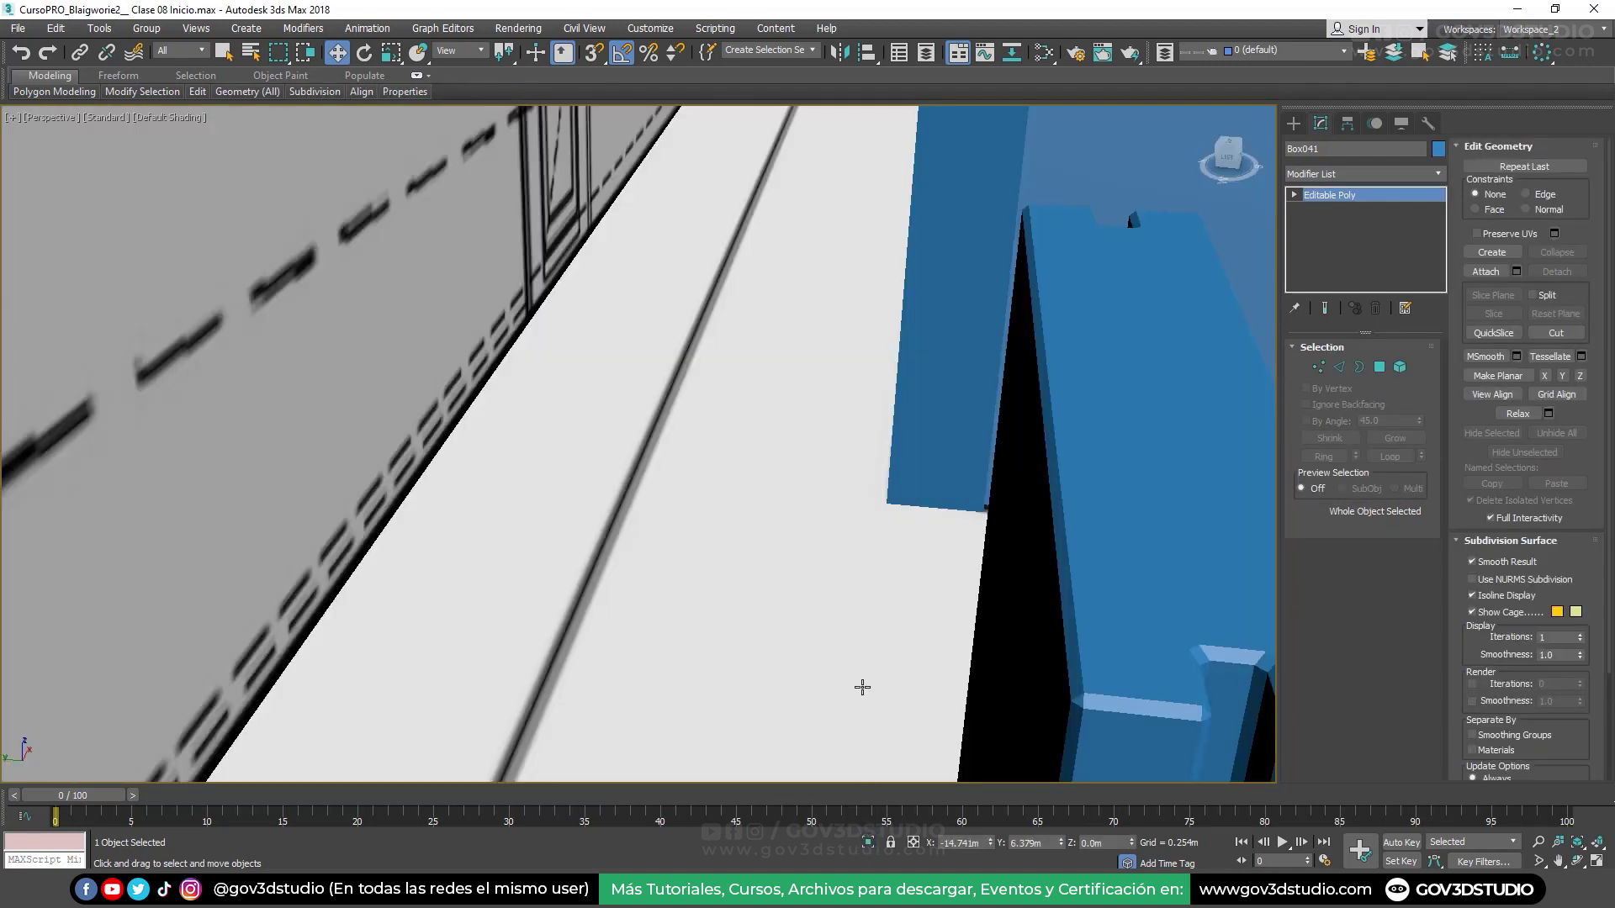
key(t)
key(z)
key(F3)
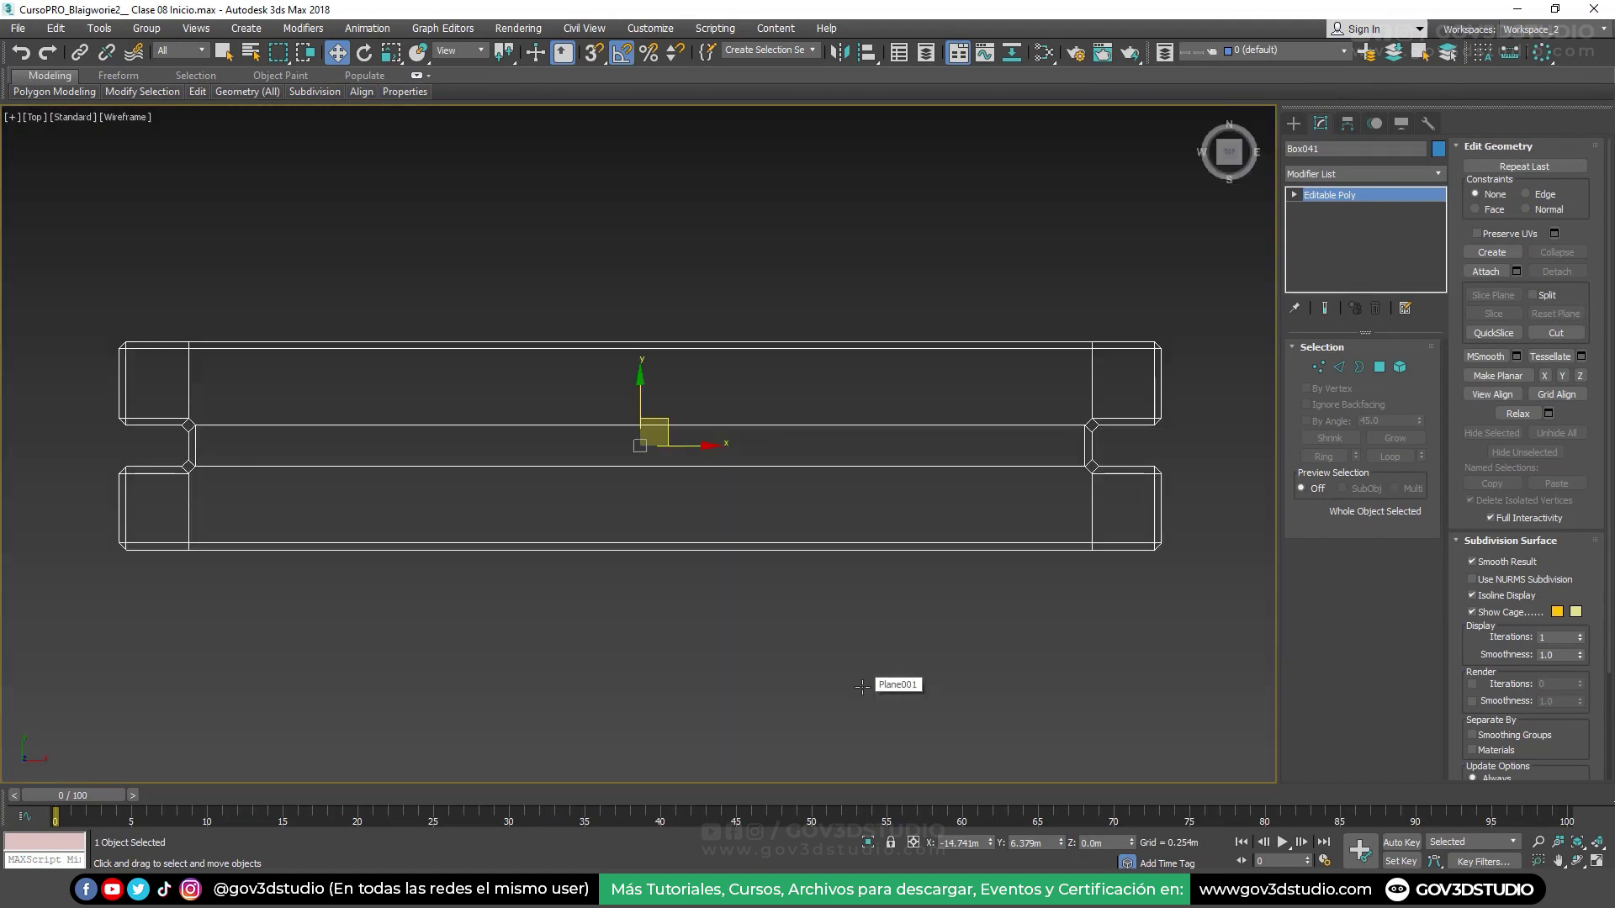
key(F3)
scroll(862, 673, down, 4)
middle_drag(854, 638, 778, 460)
key(F3)
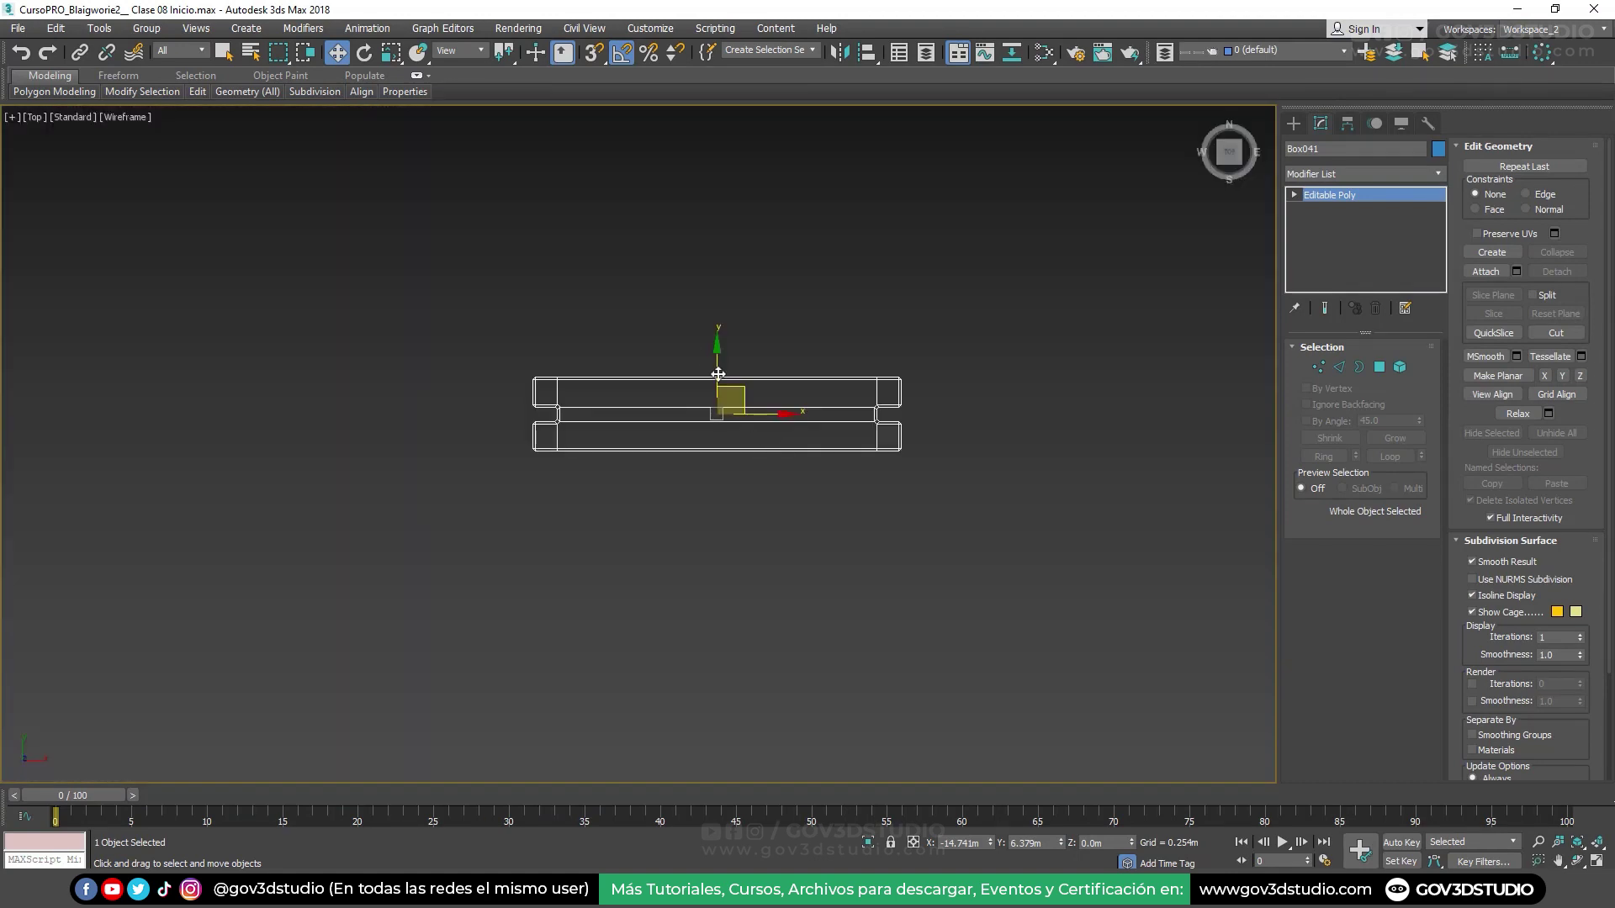
key(F3)
scroll(692, 321, down, 2)
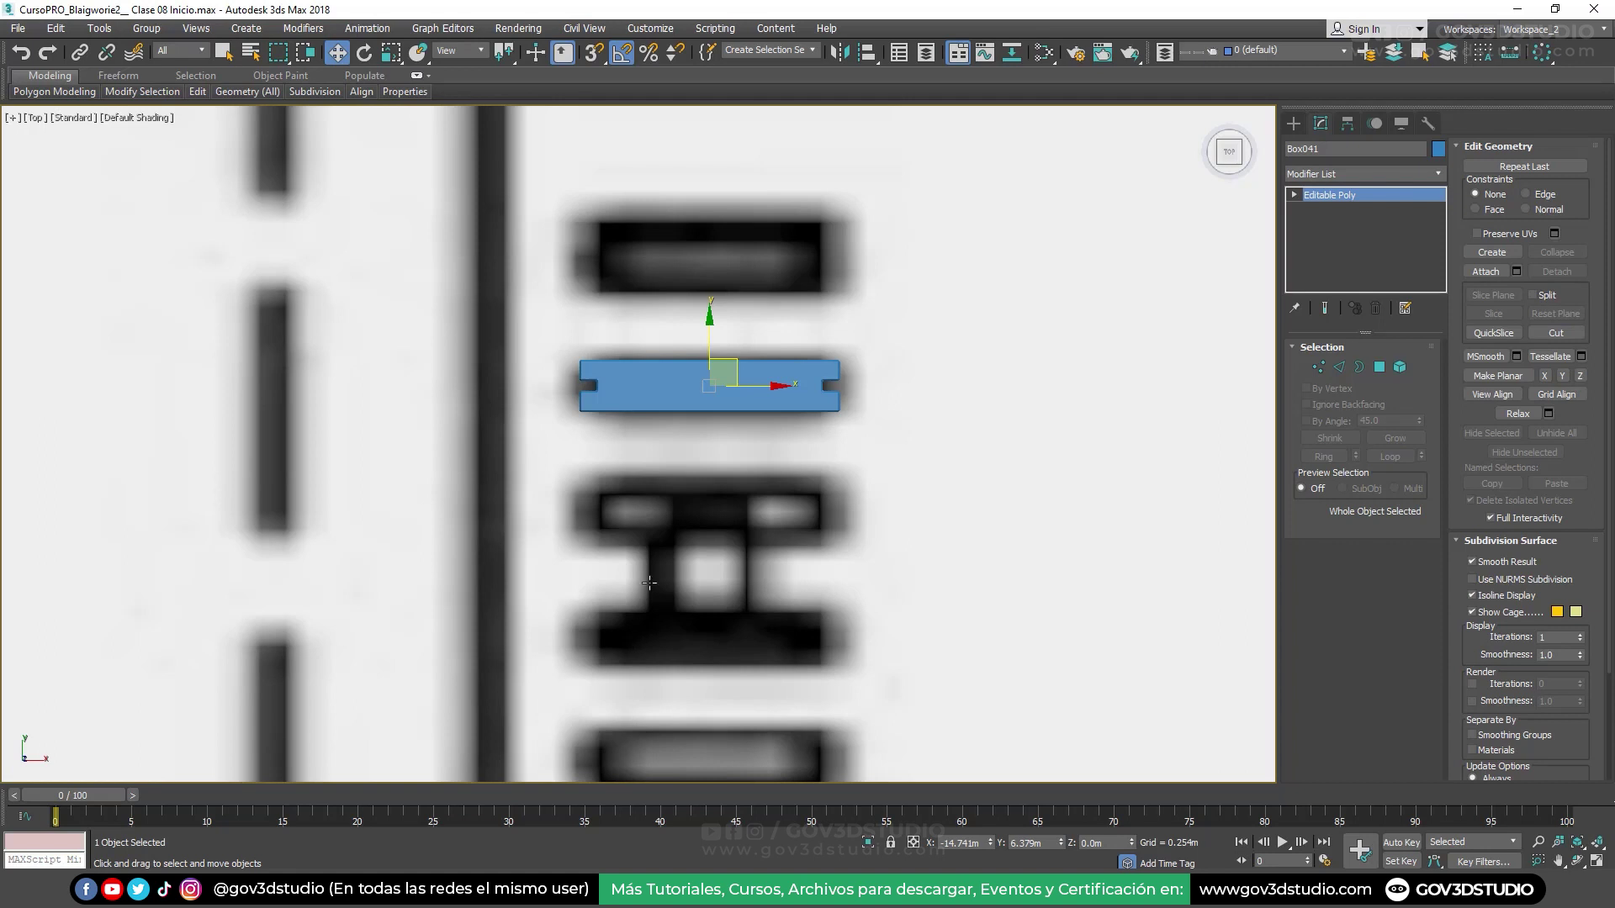
Draw Rectangle002, about 0.299m by 0.06m, over the notched slat's outline in Top view
middle_drag(650, 488, 648, 424)
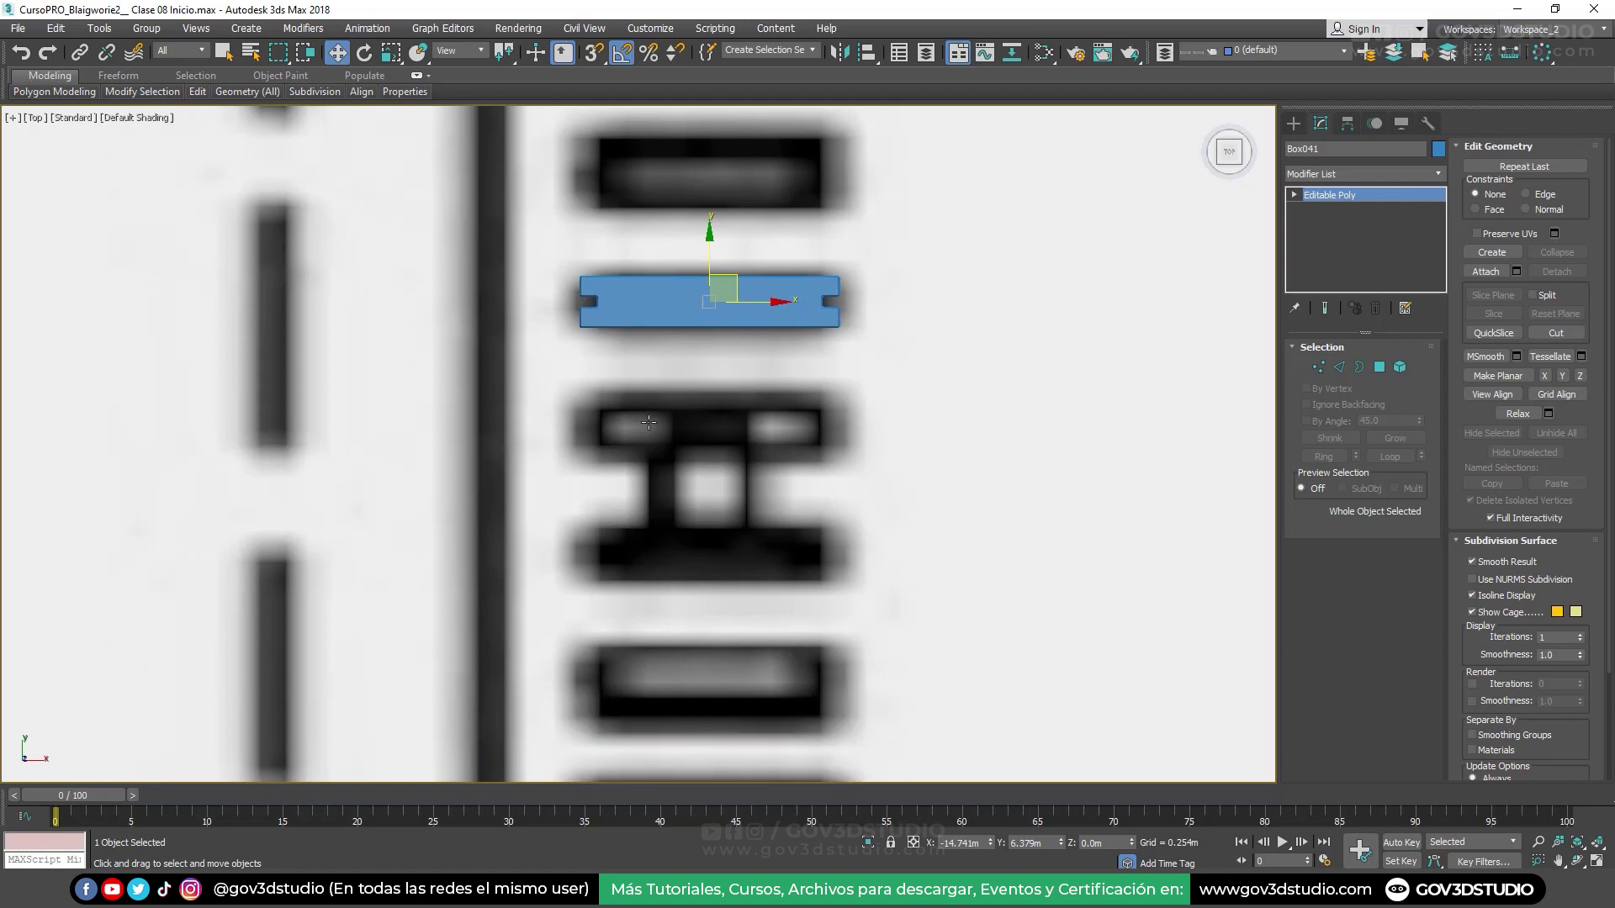
scroll(665, 425, up, 2)
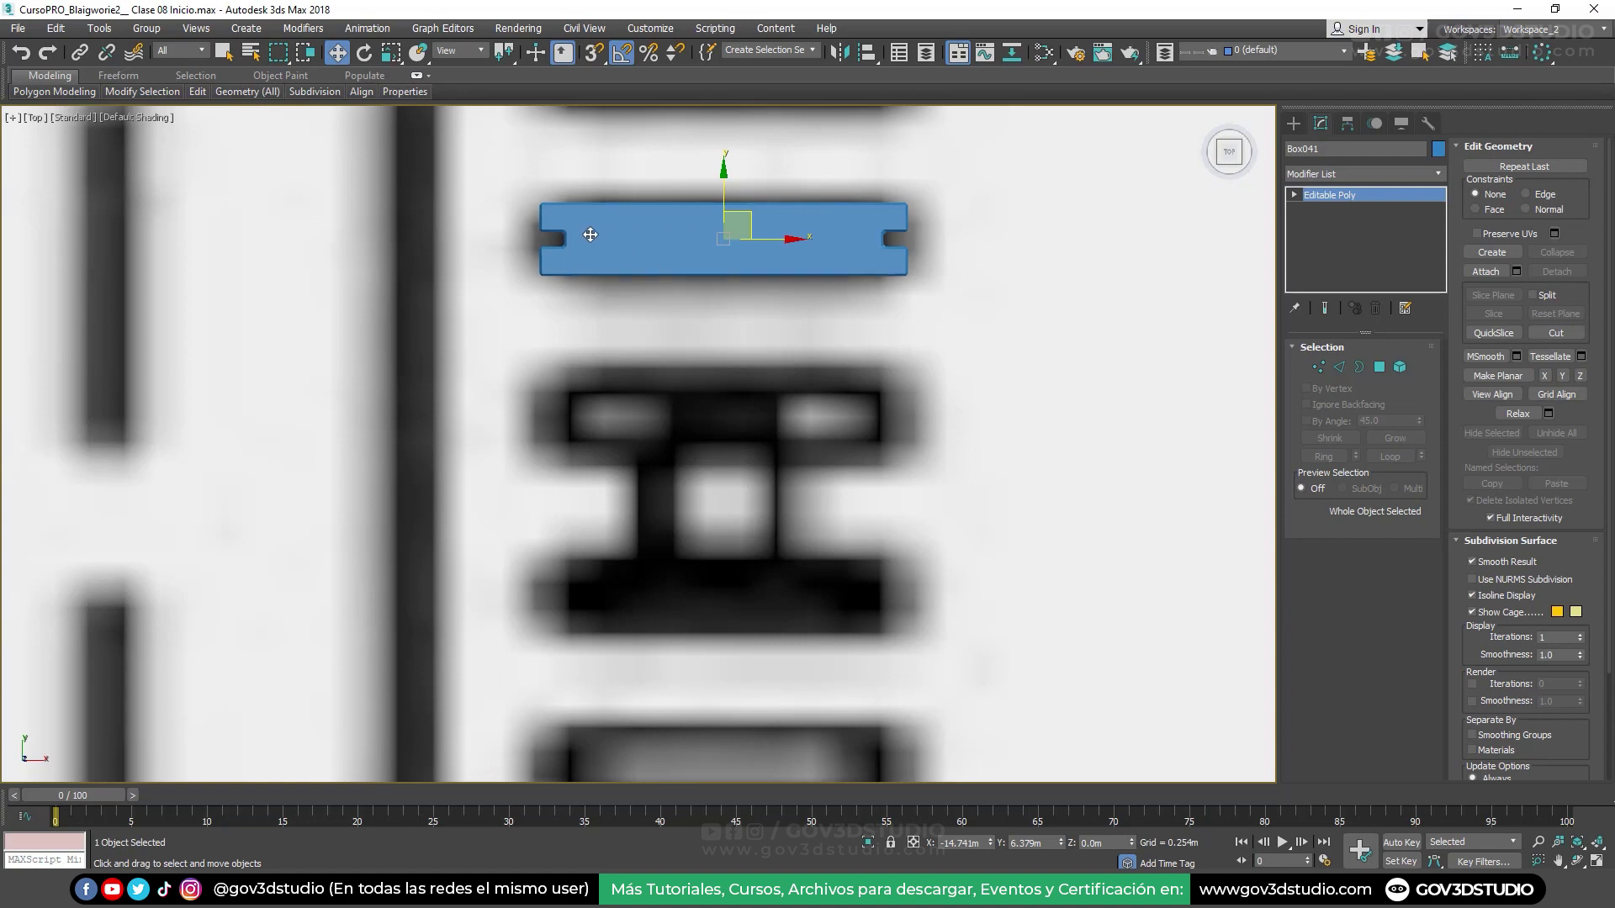
click(1293, 124)
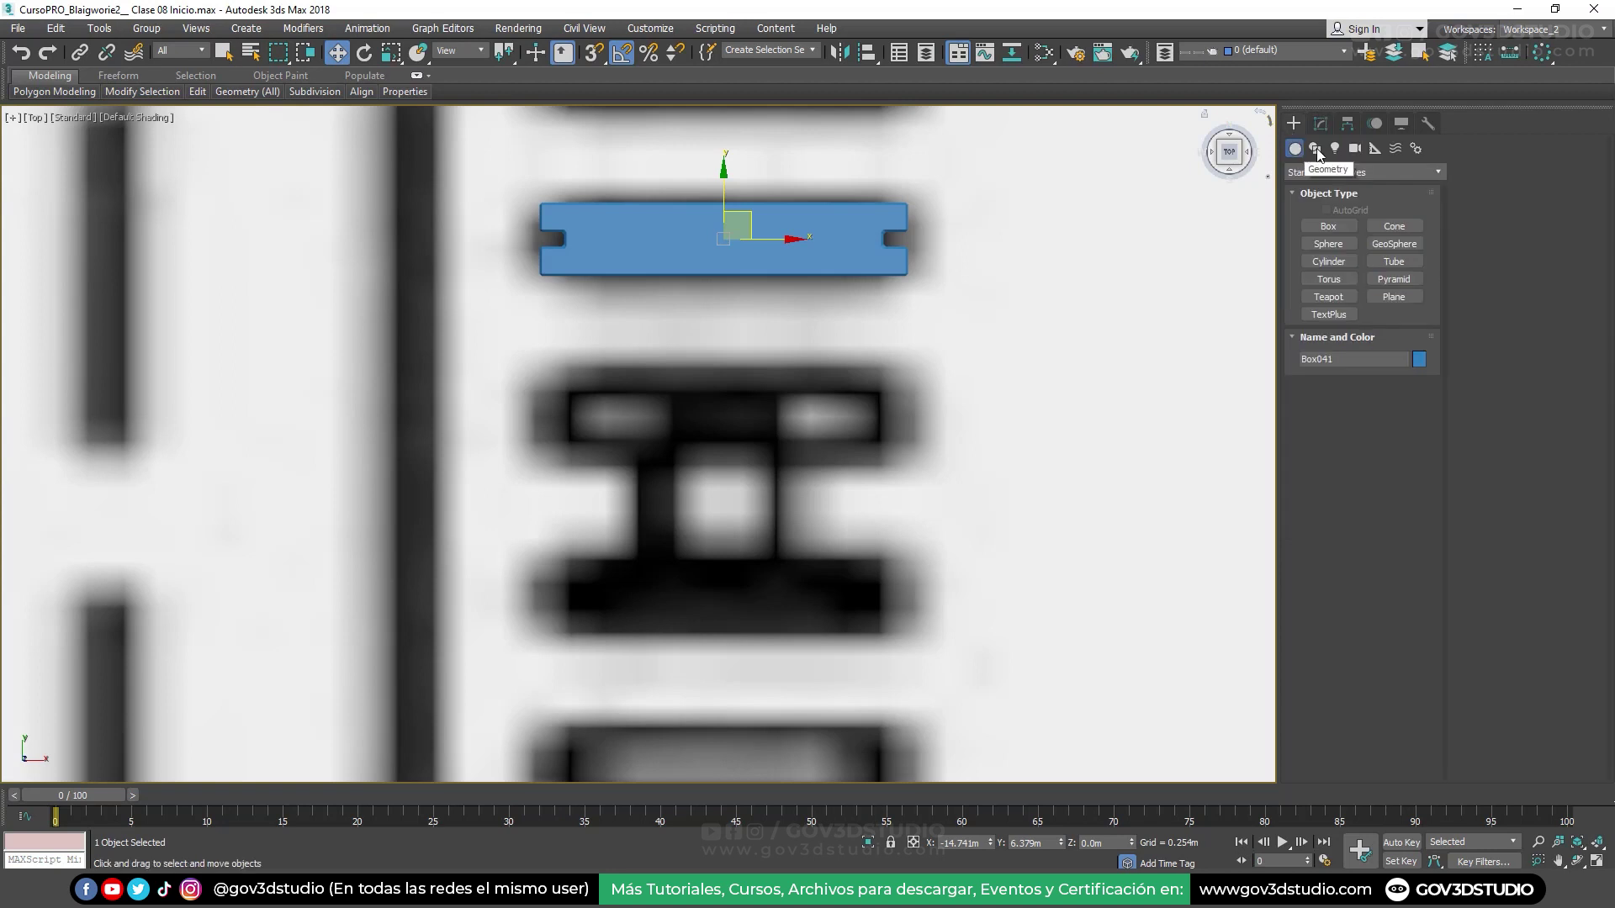
click(1316, 149)
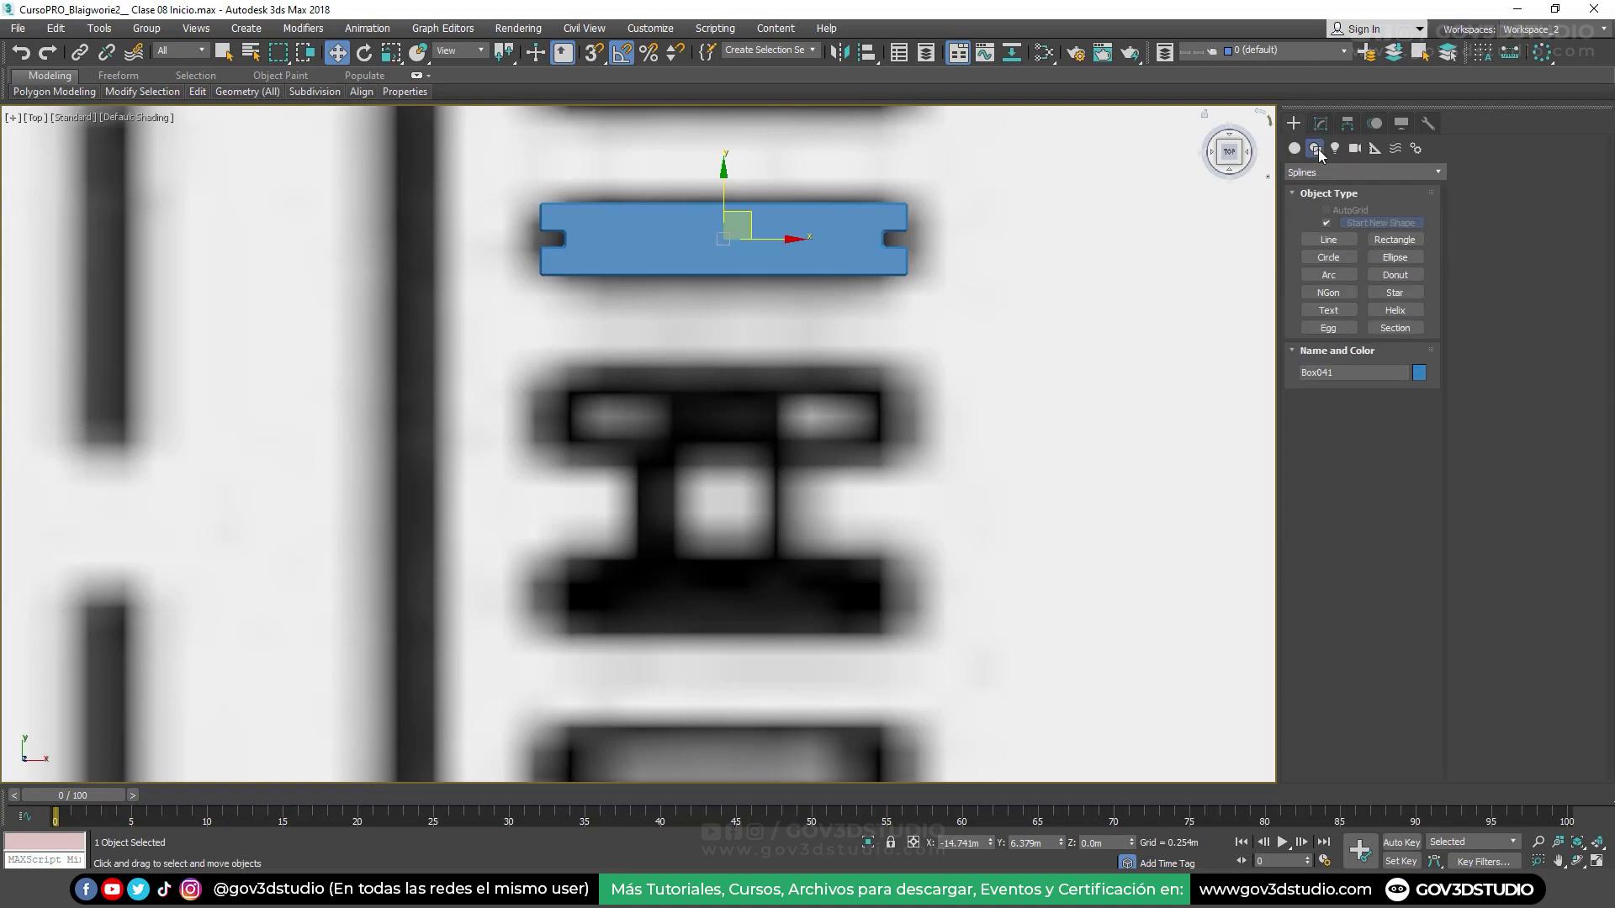
click(1380, 238)
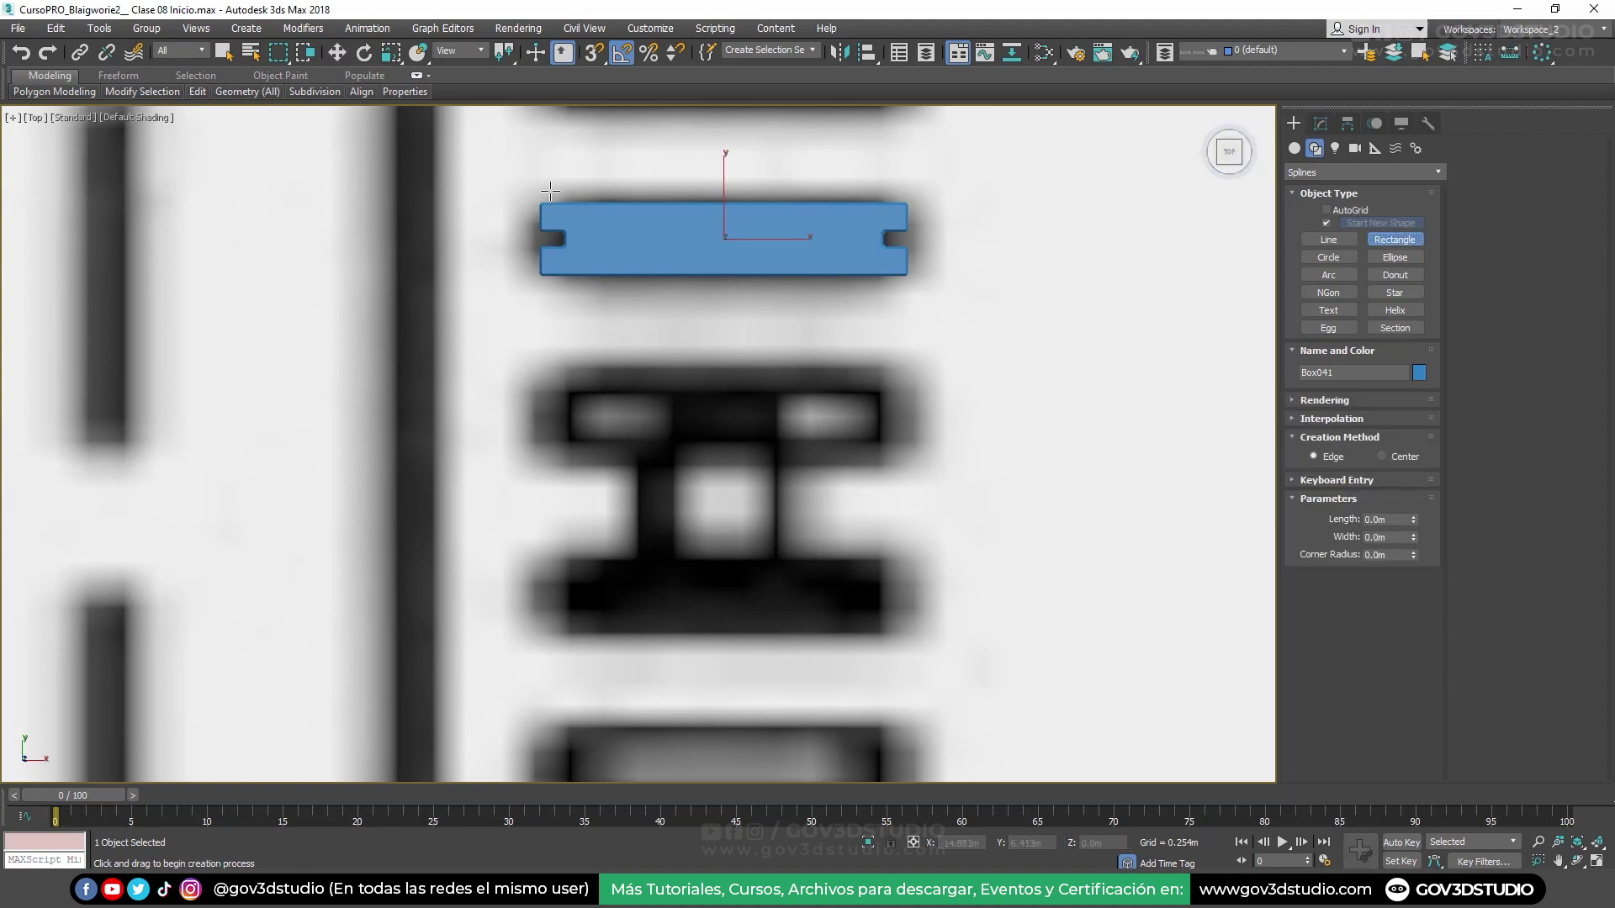
scroll(548, 202, up, 1)
scroll(539, 210, up, 1)
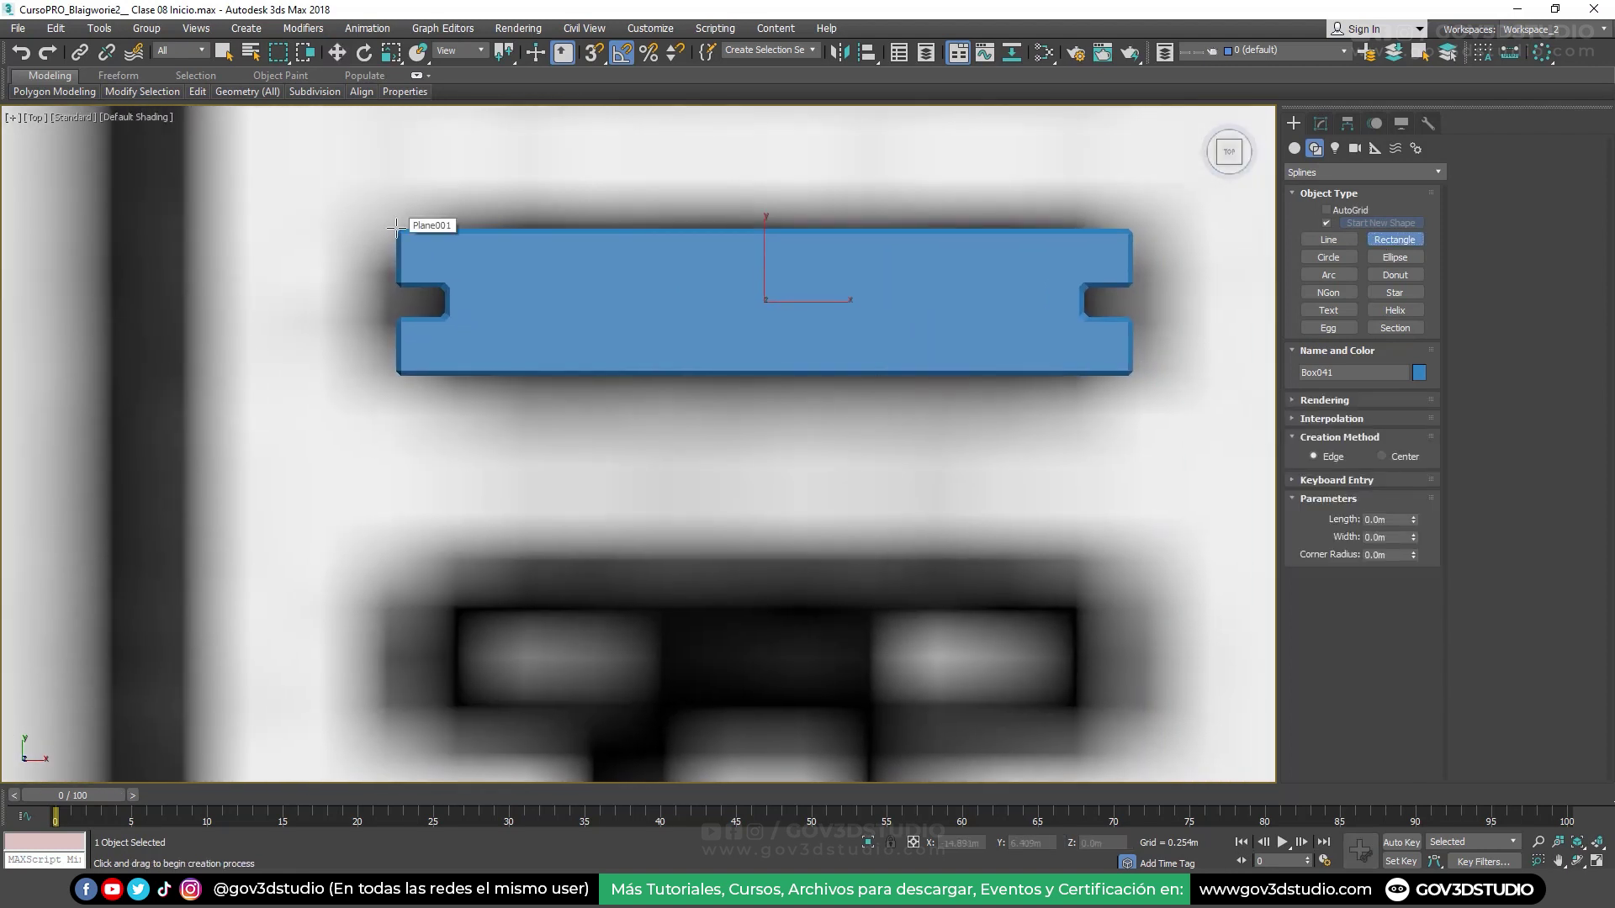
mouse_move(395, 227)
mouse_down()
mouse_move(966, 383)
mouse_move(1131, 376)
mouse_up()
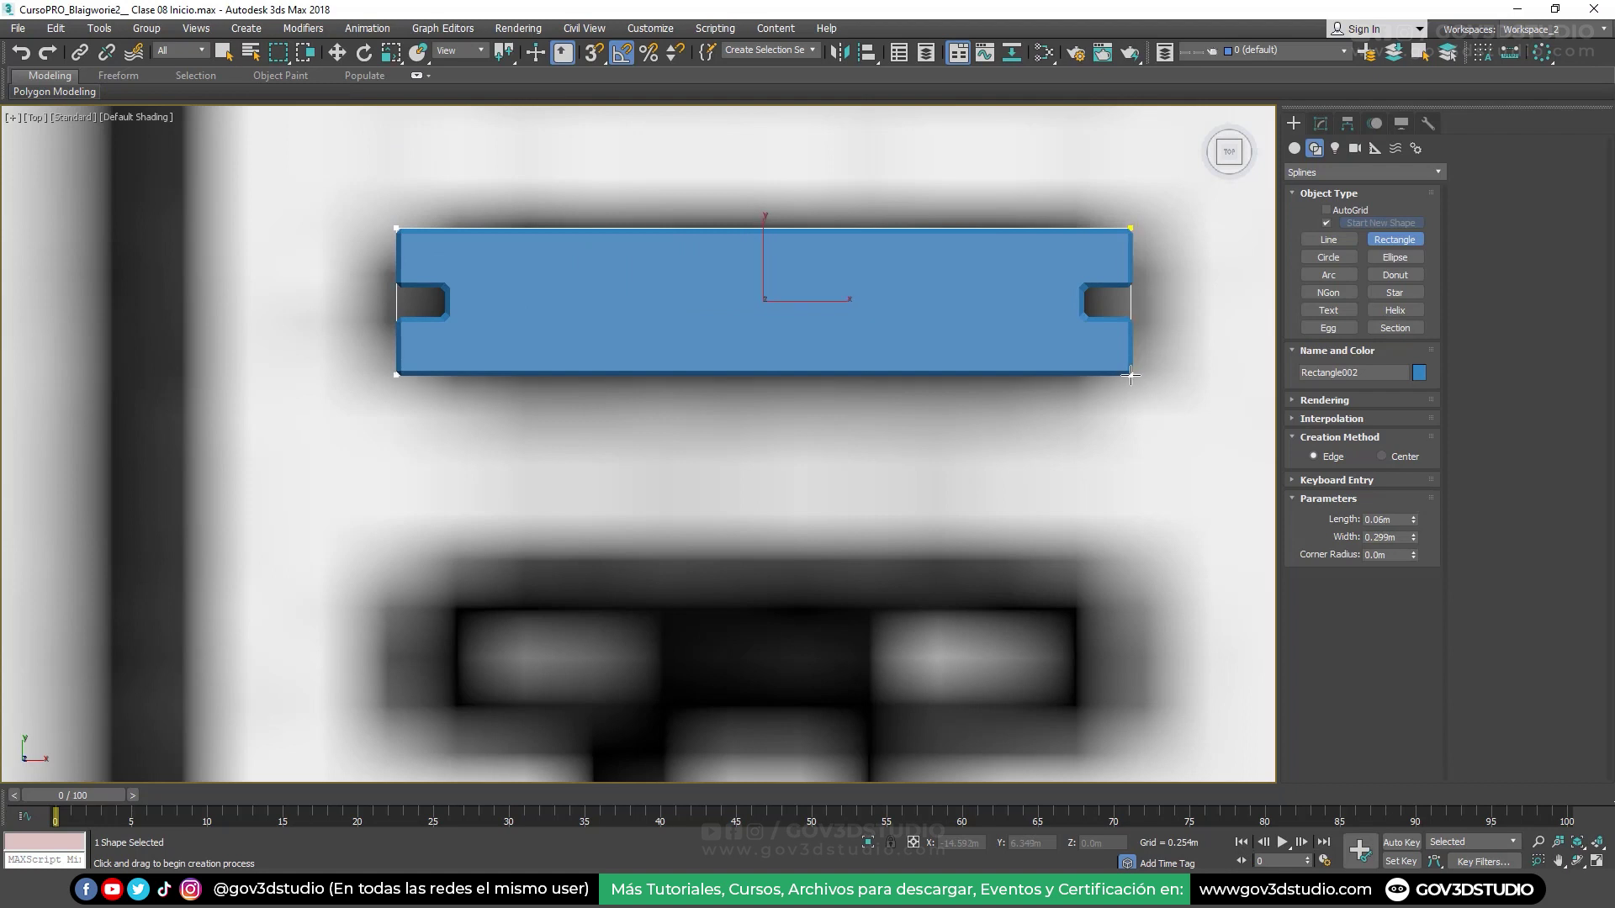
Move Rectangle002 down onto the I-shaped post's top flange
key(w)
scroll(762, 252, down, 2)
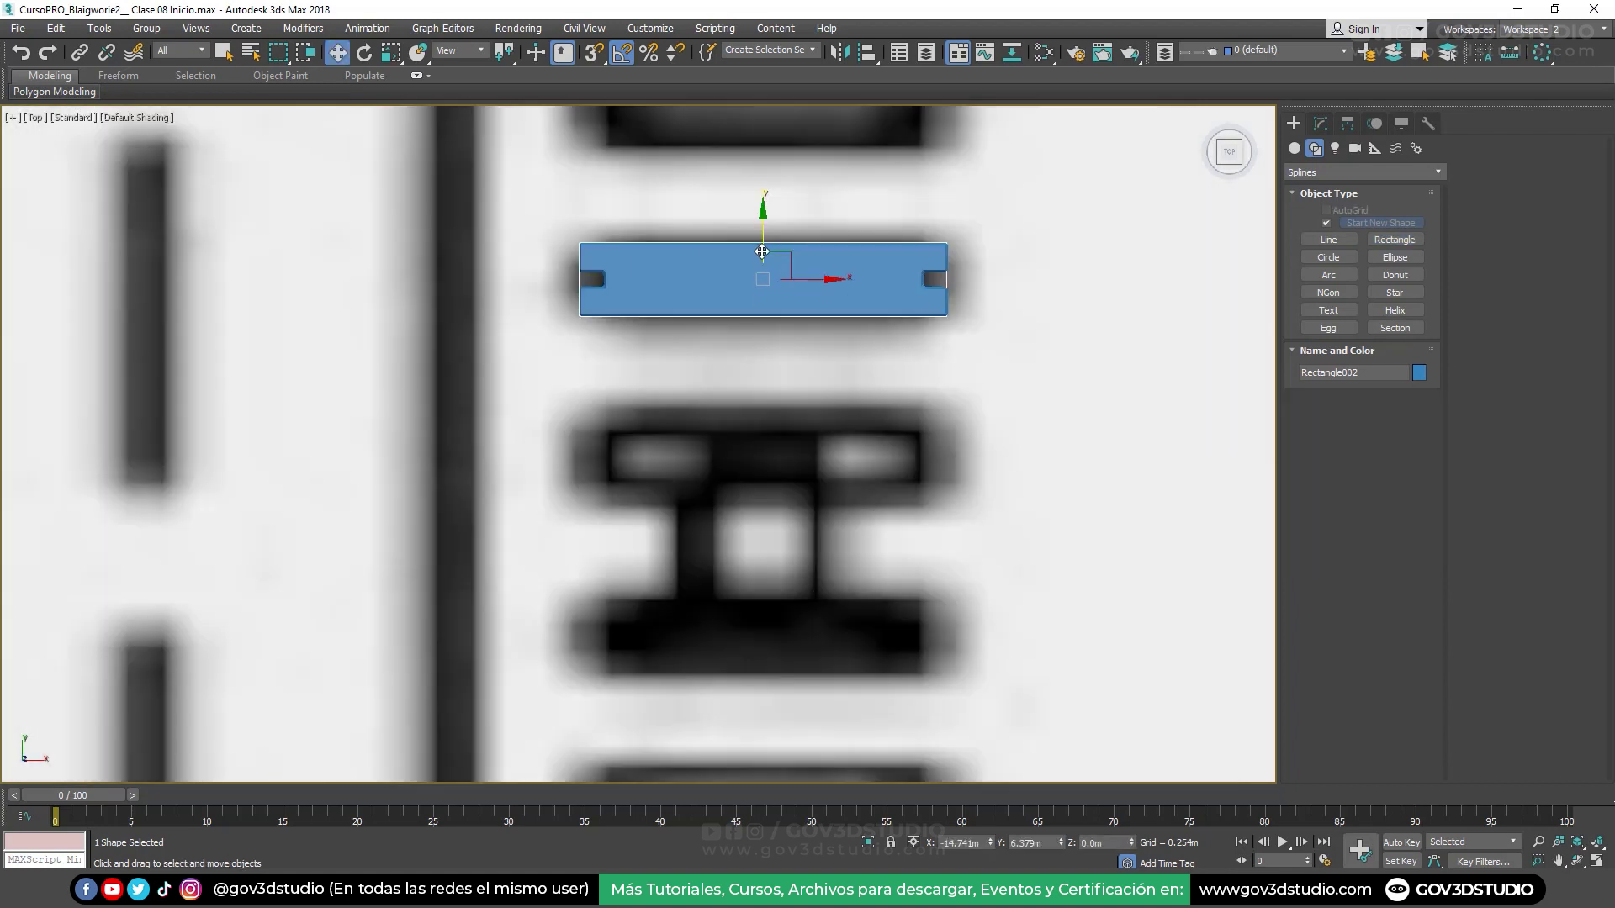
drag(762, 257, 761, 408)
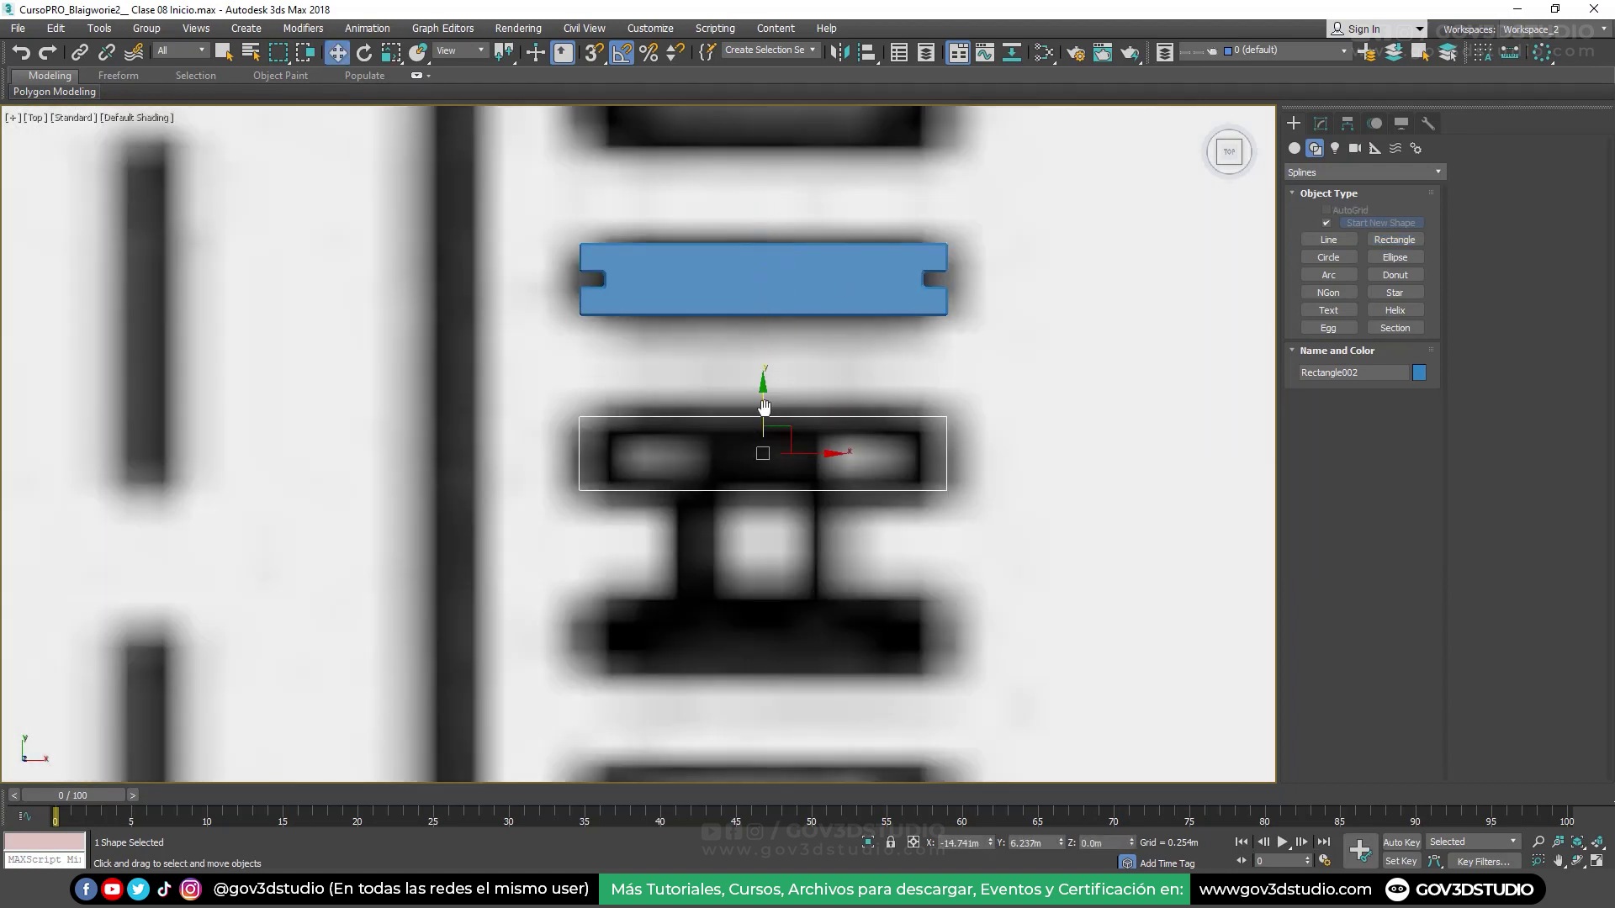
scroll(761, 408, up, 2)
scroll(765, 361, down, 1)
scroll(761, 364, up, 1)
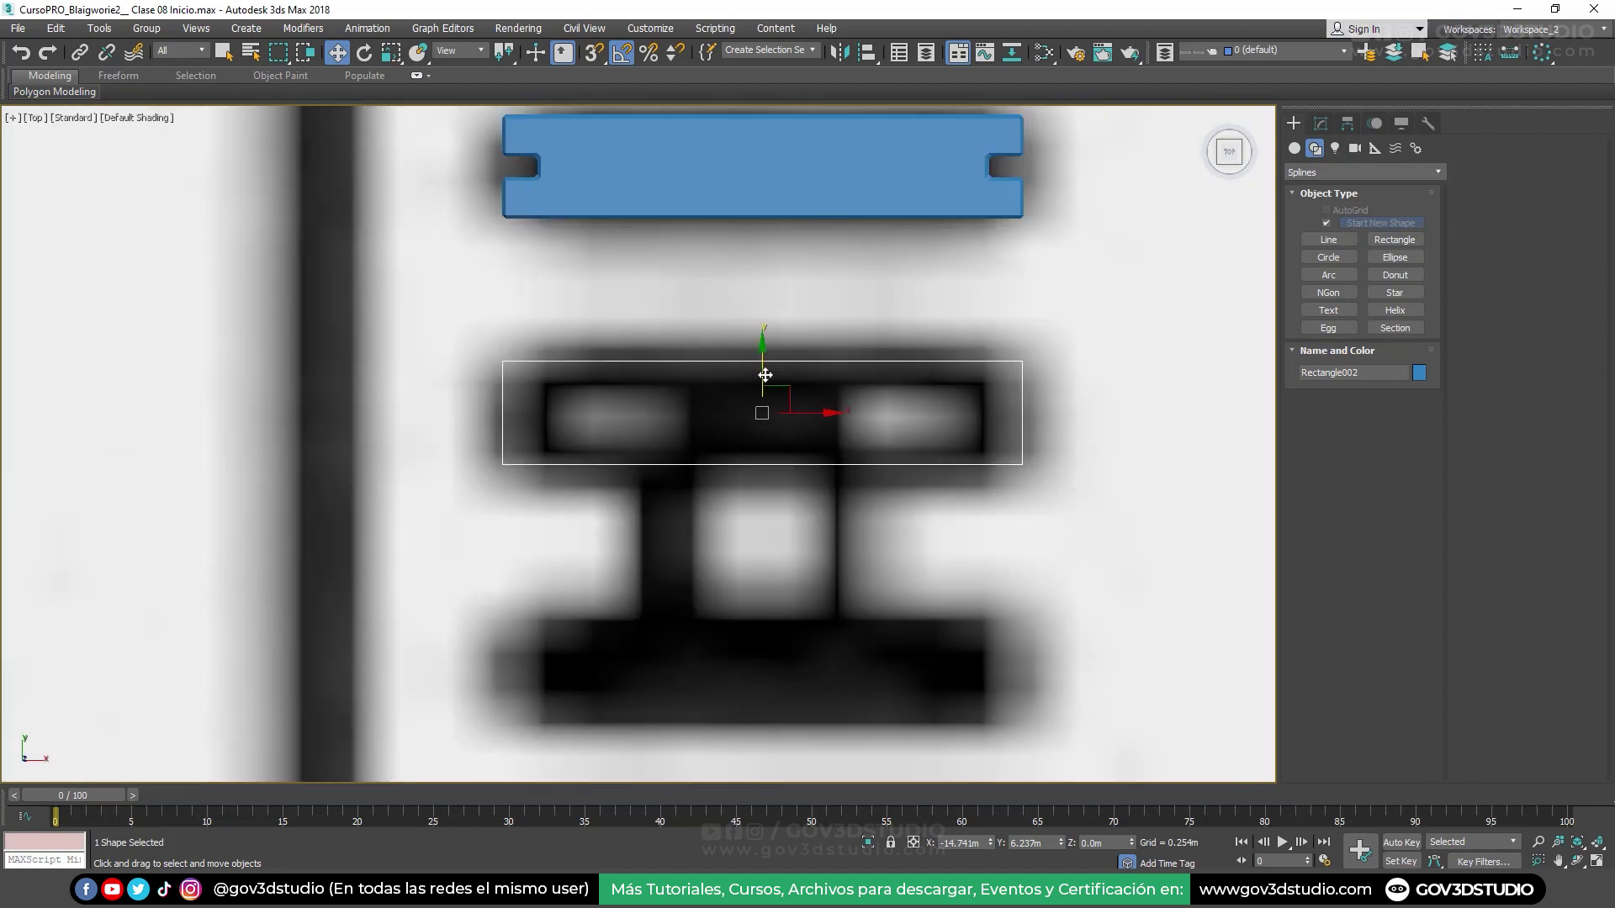
drag(765, 365, 765, 363)
scroll(766, 320, down, 2)
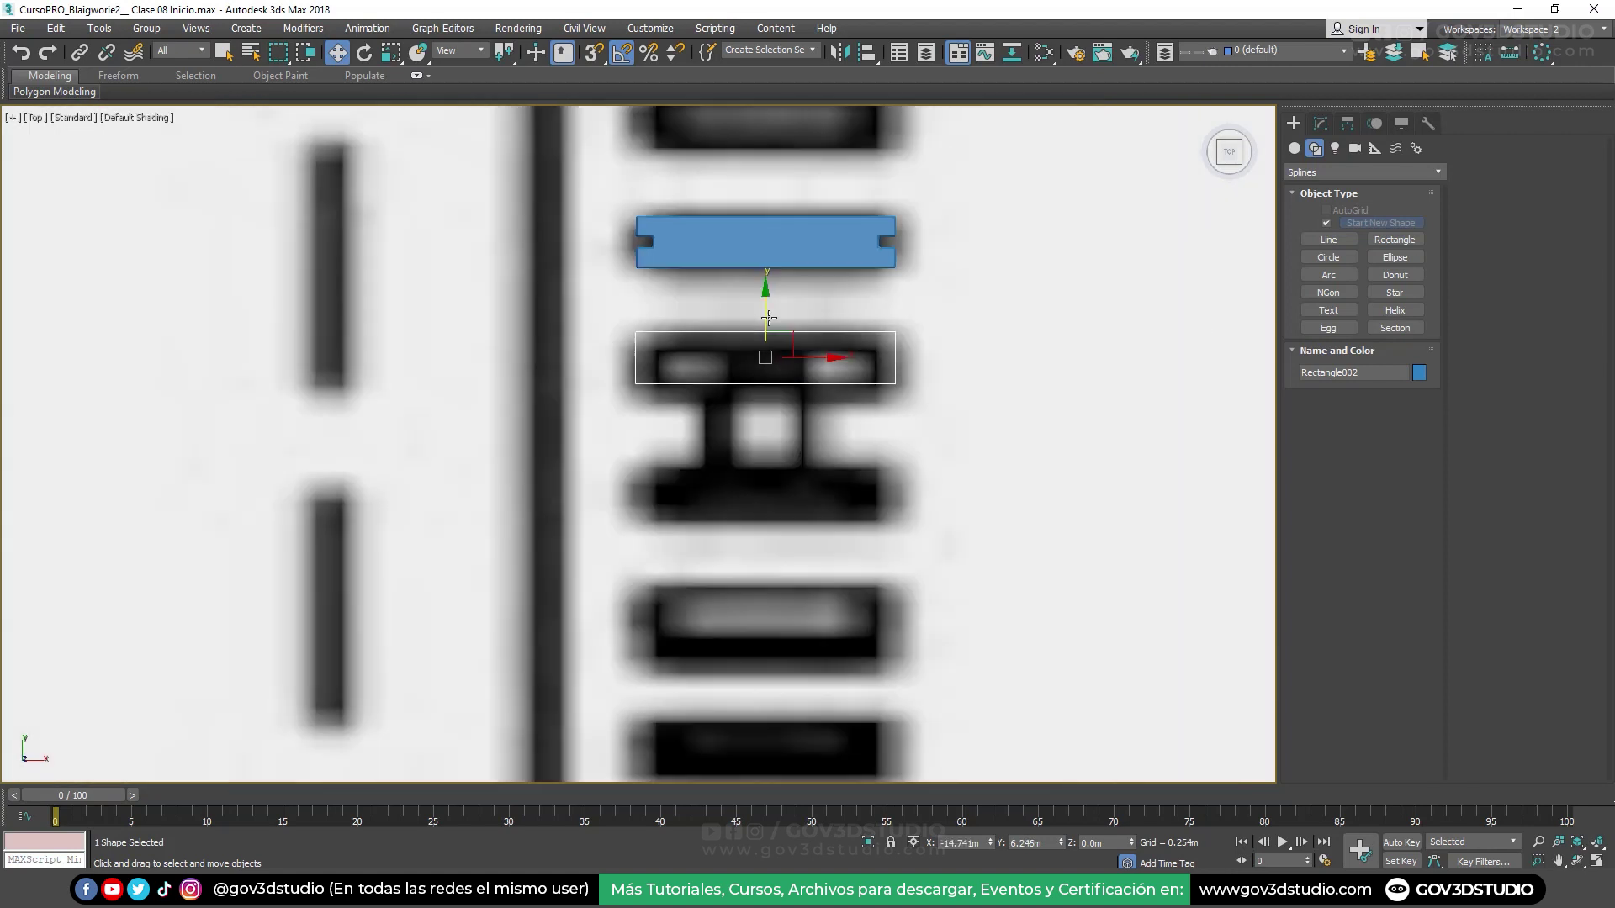
Shift-drag the blue slat down to create the copy Box042
click(769, 253)
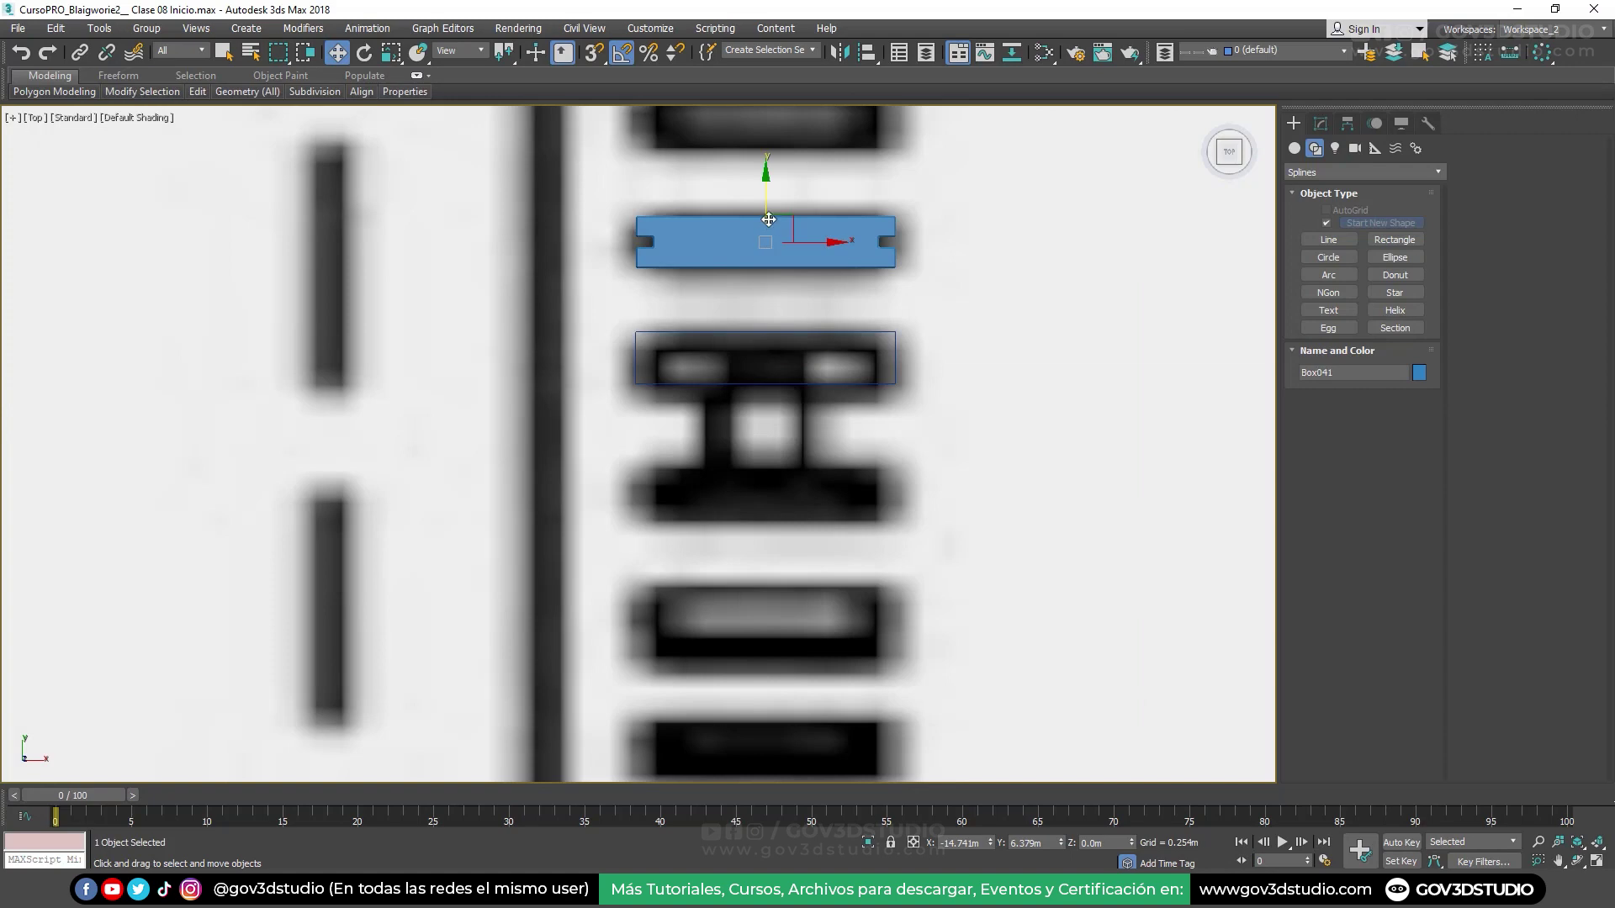
shift+drag(769, 253, 769, 366)
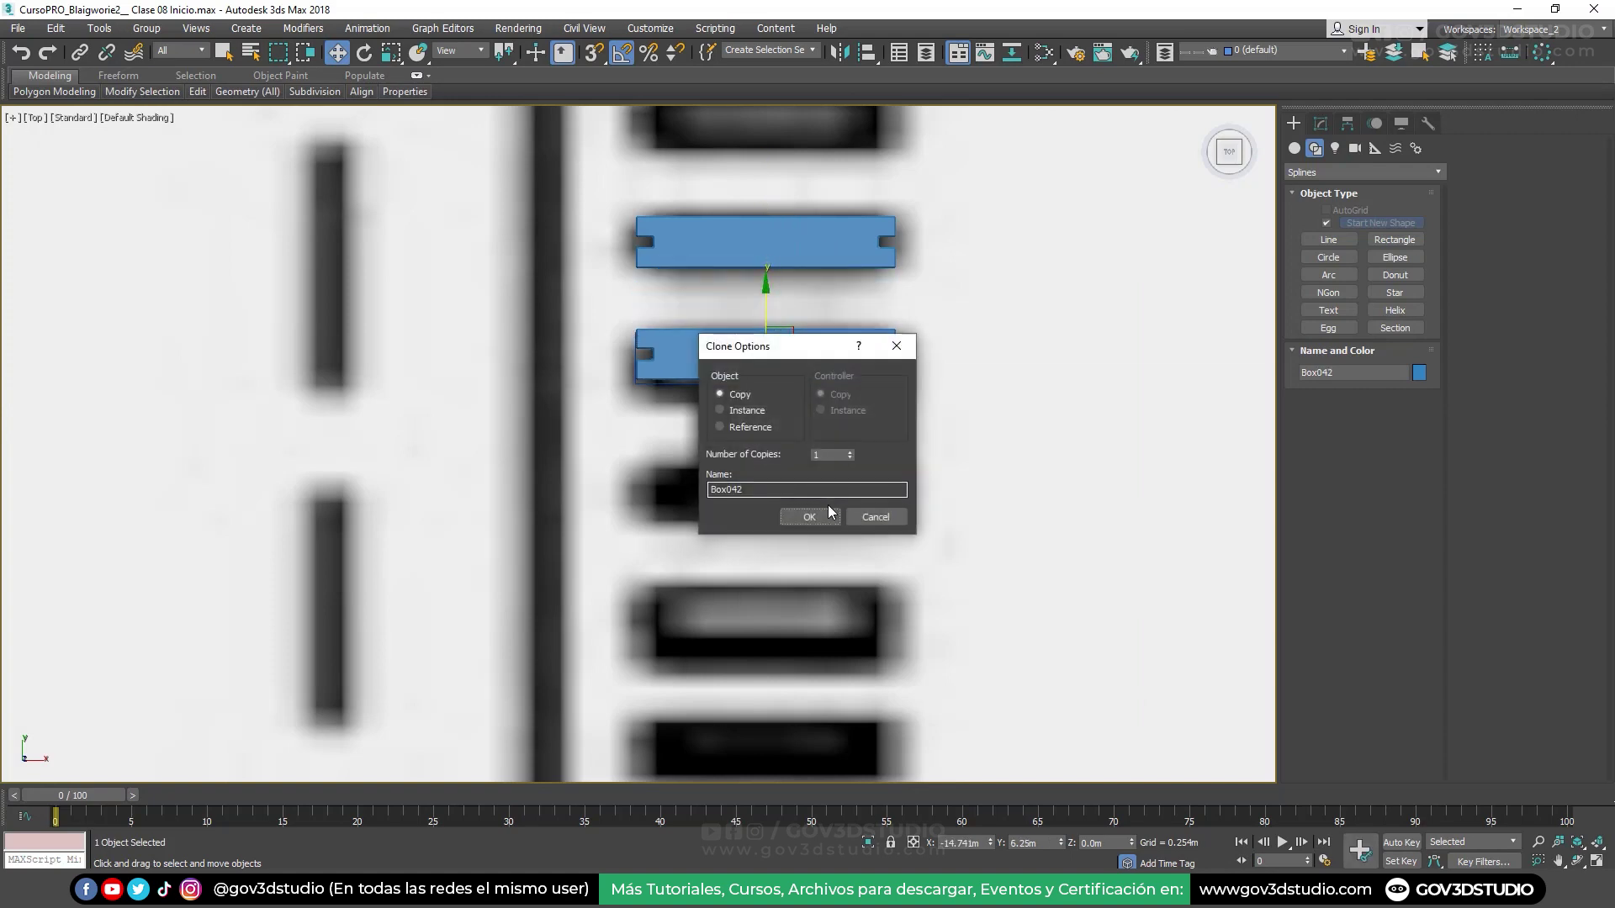
click(809, 516)
scroll(790, 378, up, 2)
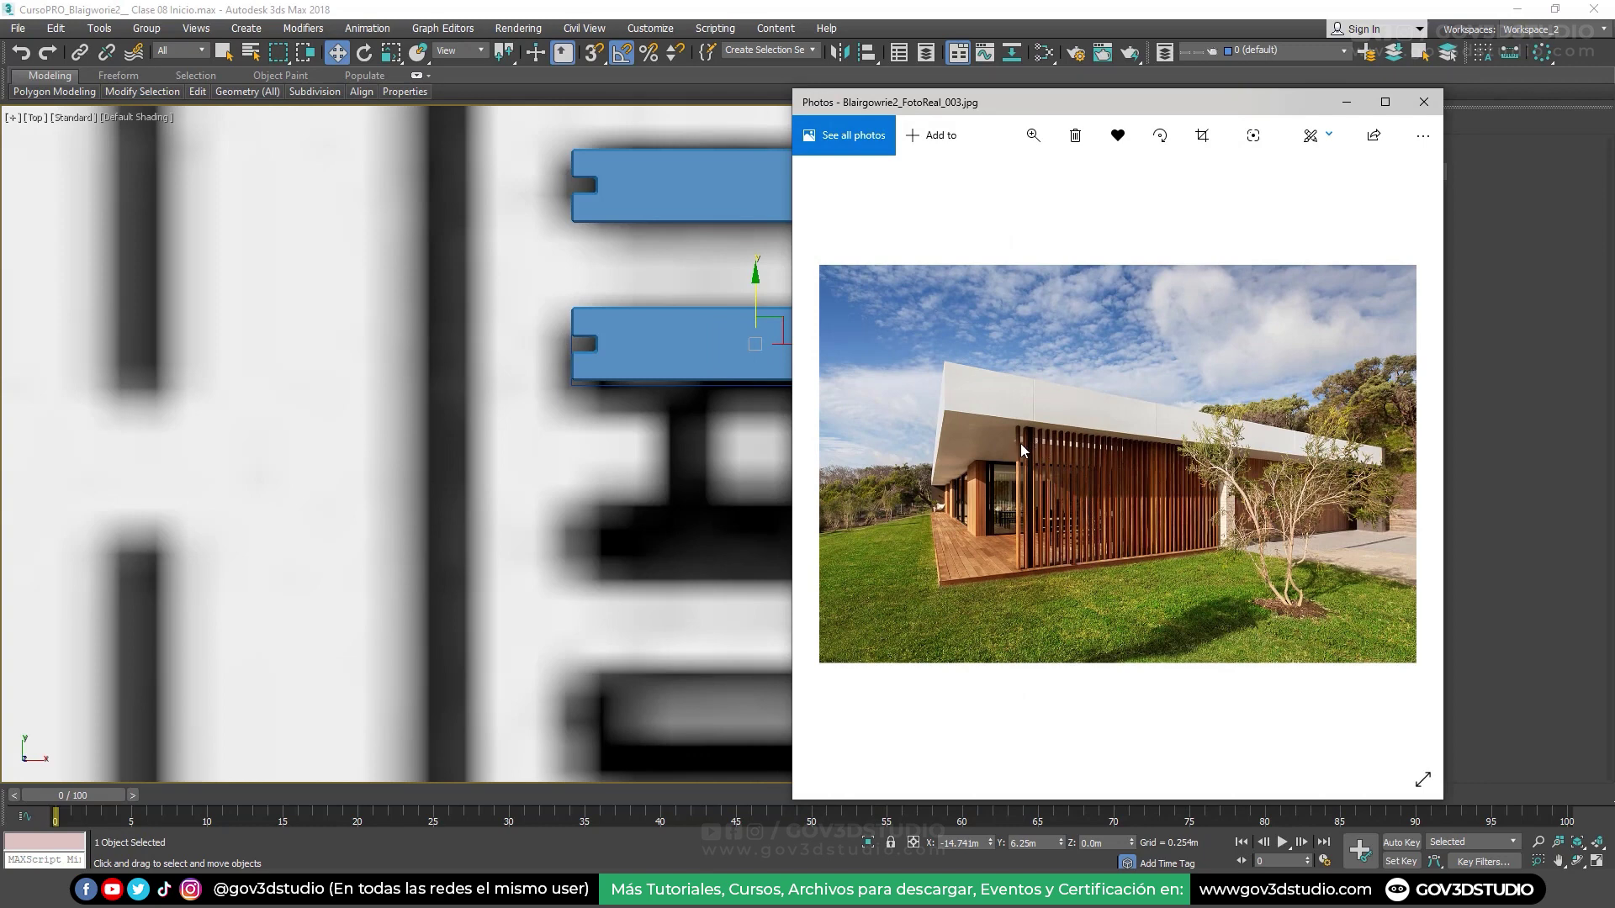
Minimize the reference photo and nudge Box042 slightly down
click(1347, 102)
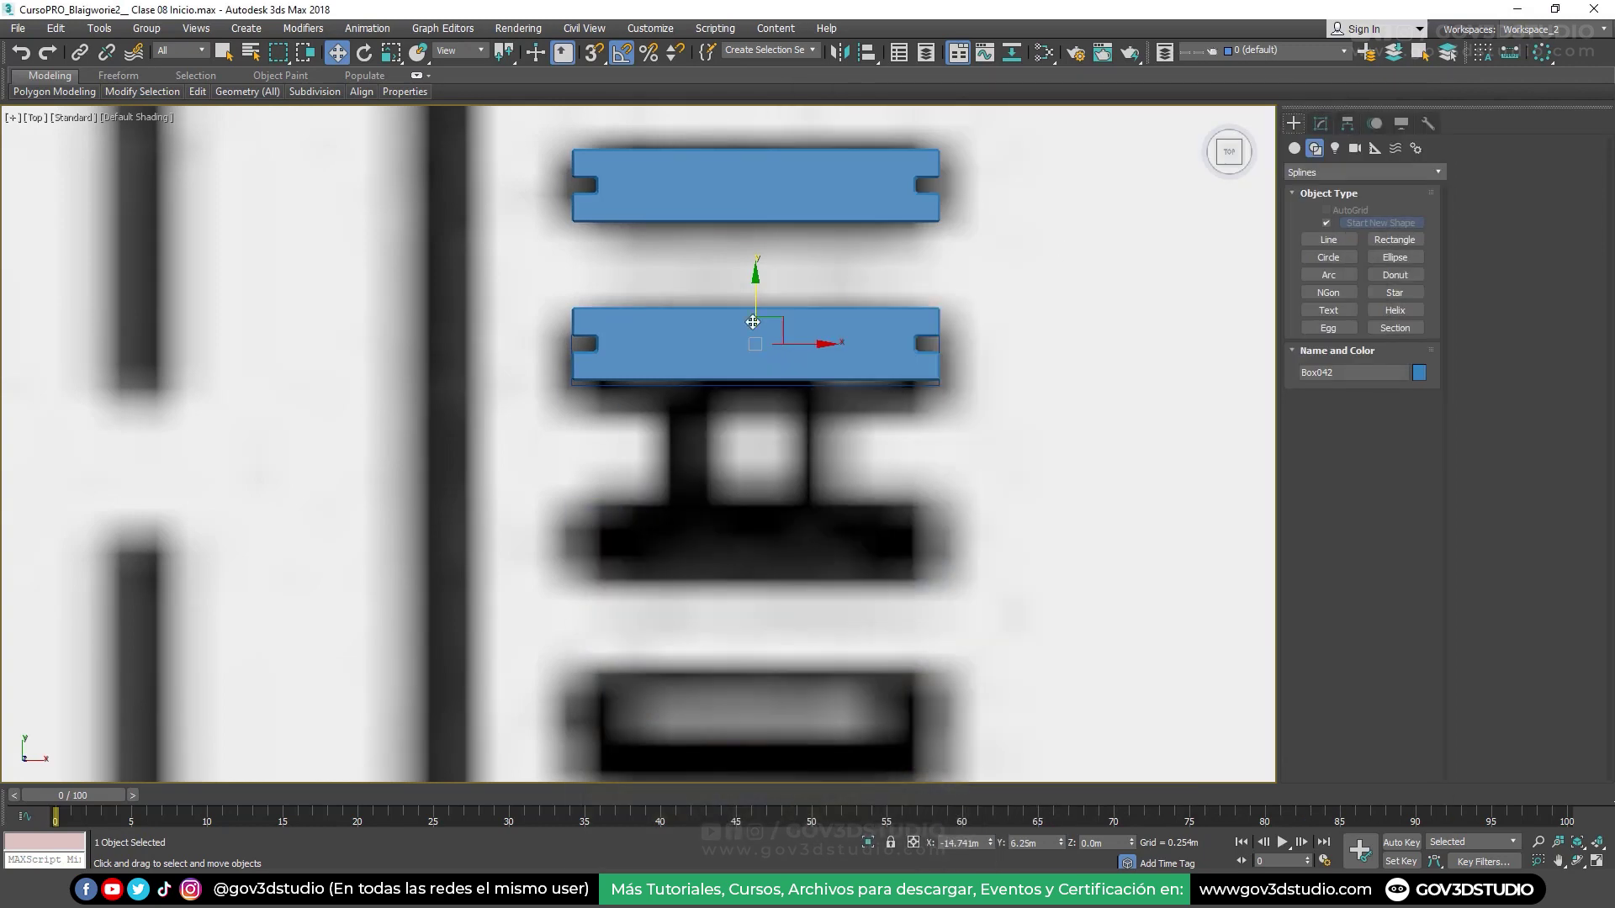
middle_drag(750, 321, 744, 340)
scroll(744, 341, up, 2)
drag(752, 343, 751, 345)
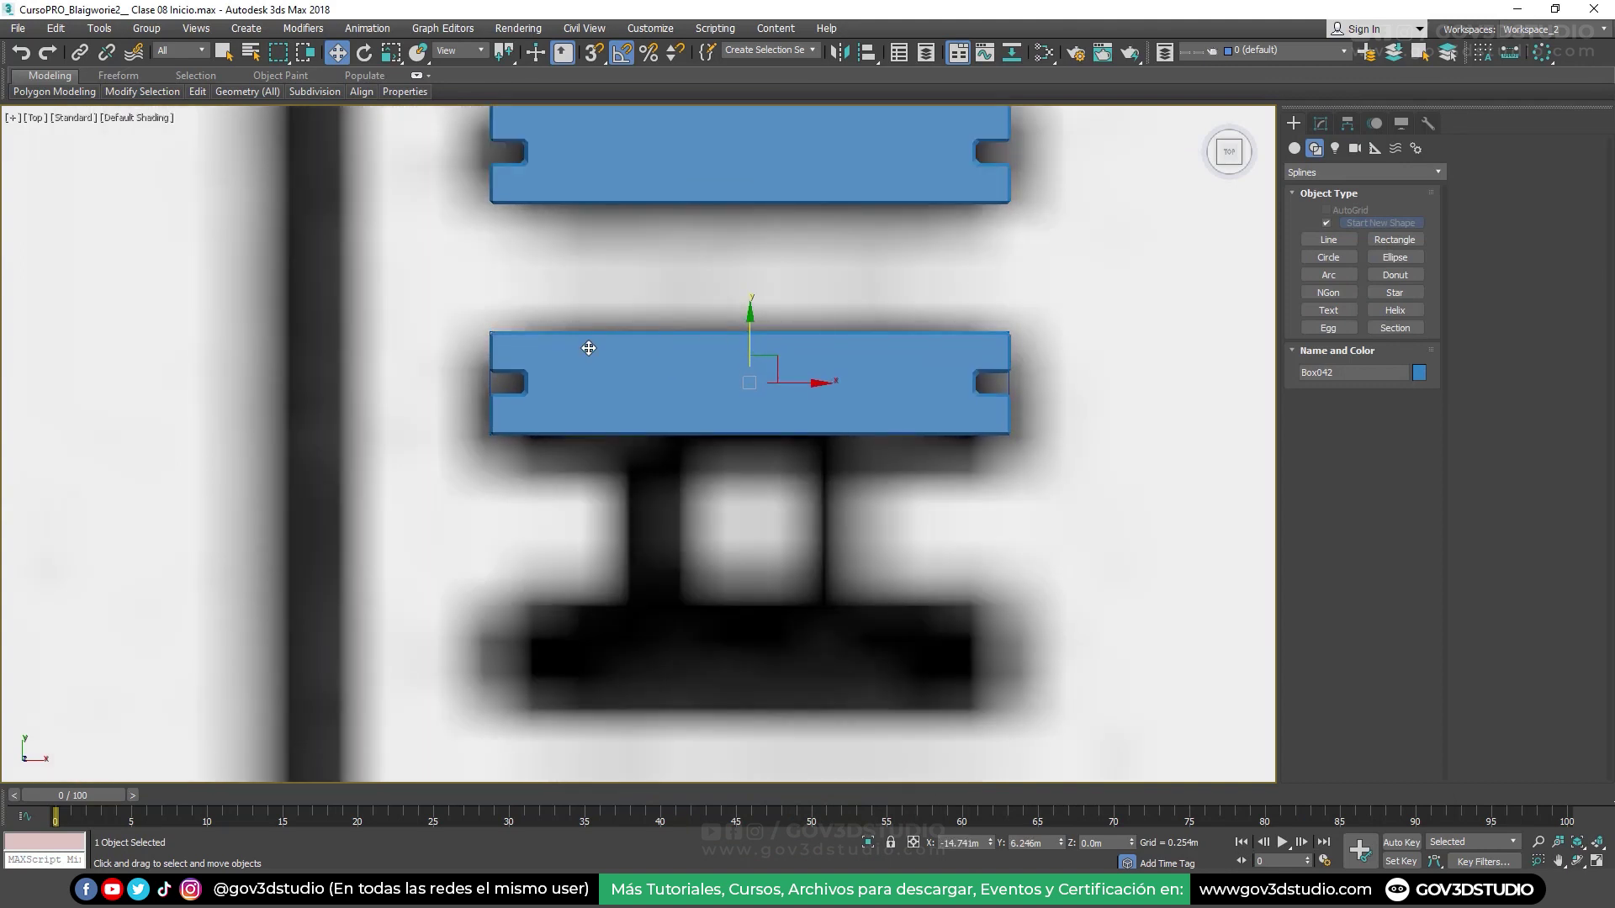
scroll(524, 384, up, 3)
Shift-drag another slat copy, Box043, further down onto the next outline
click(458, 383)
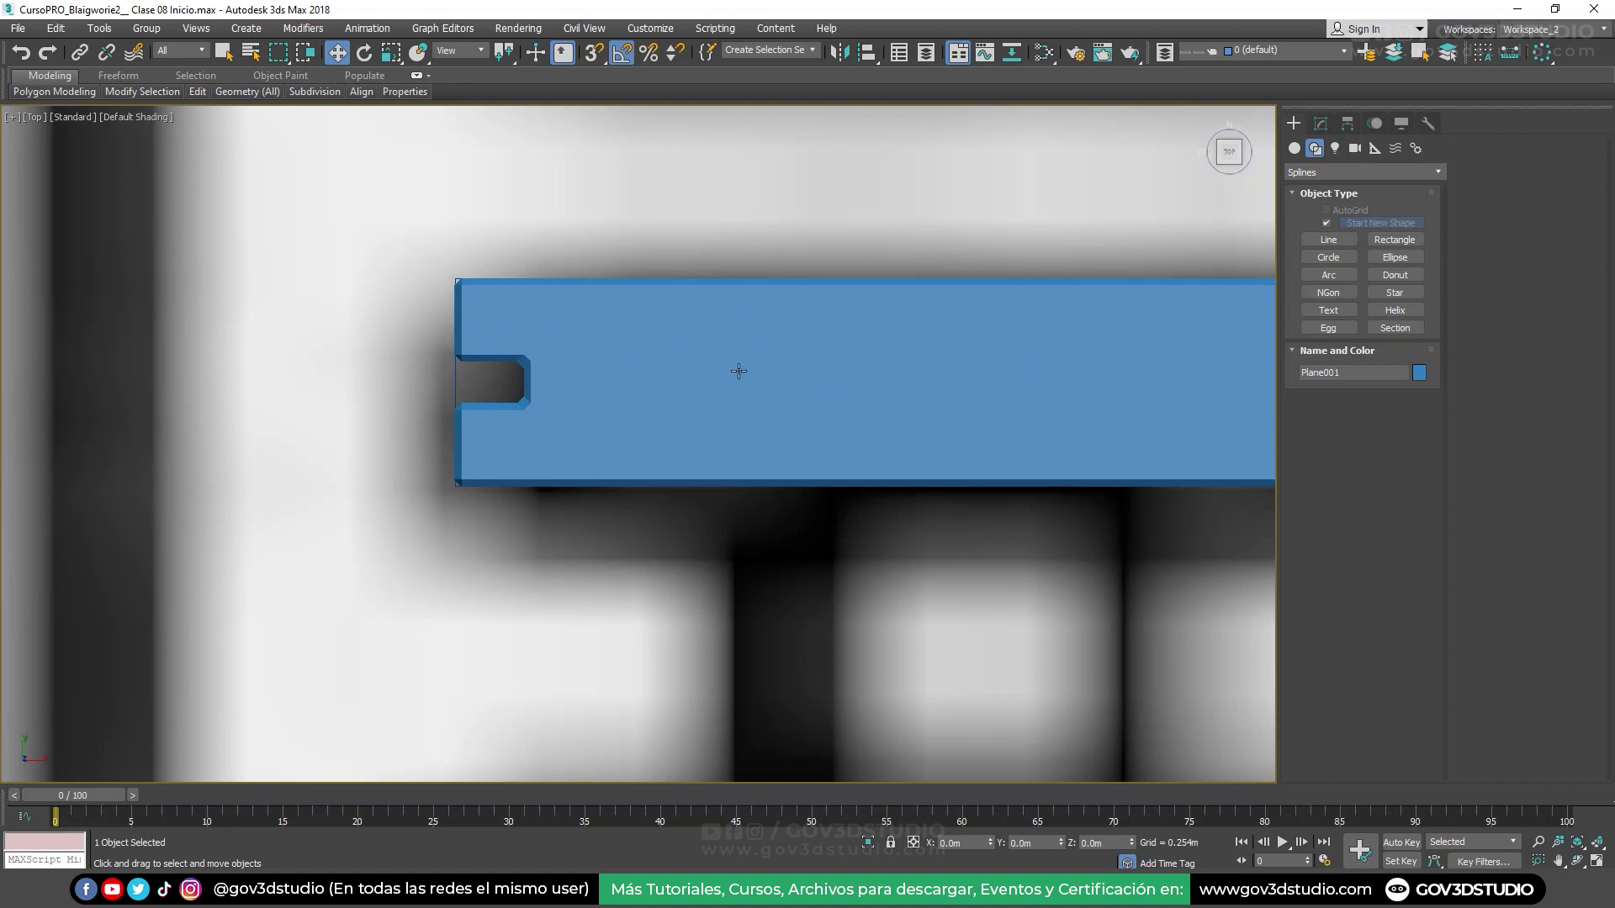
scroll(739, 371, down, 4)
mouse_move(863, 360)
shift+mouse_down()
mouse_move(864, 657)
mouse_move(859, 633)
shift+mouse_up()
key(Return)
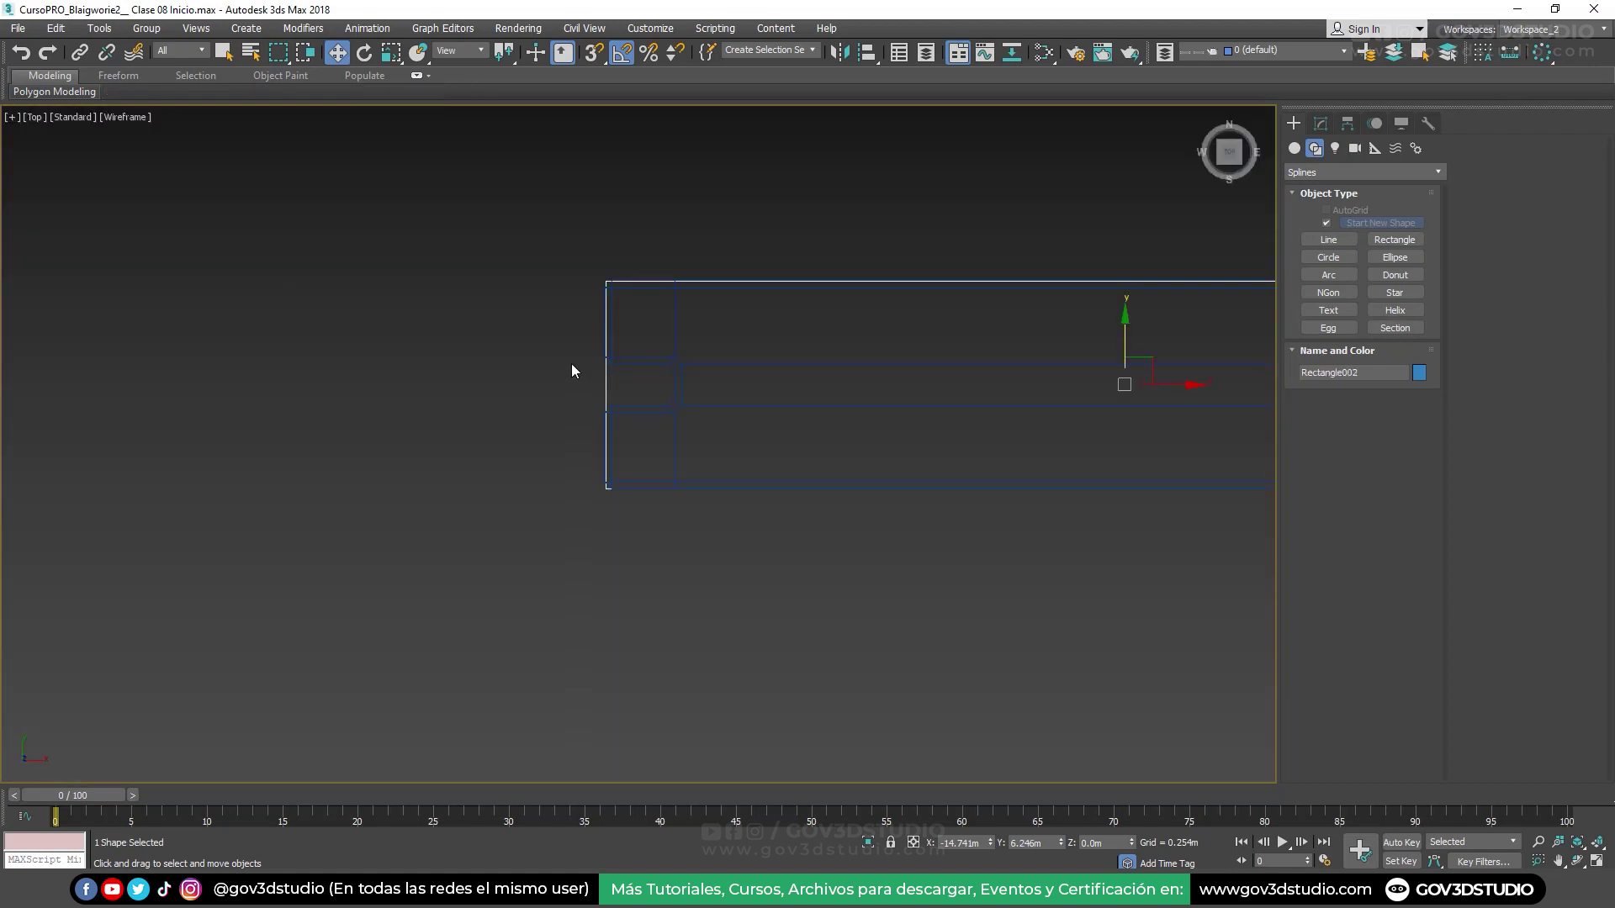
scroll(757, 353, up, 2)
scroll(757, 353, up, 2)
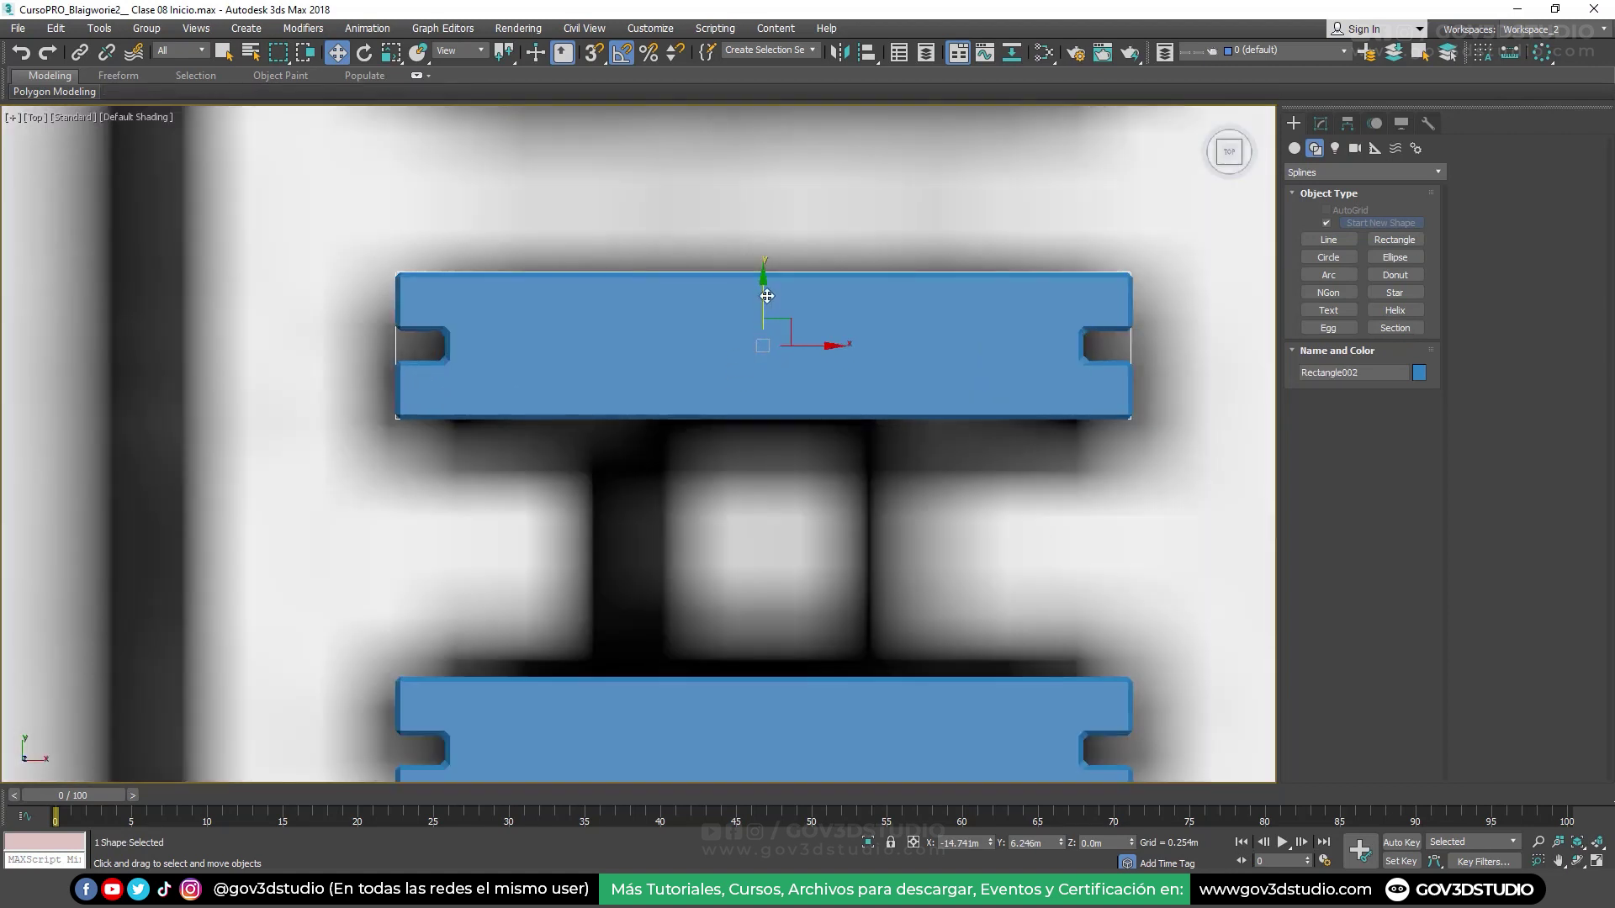
Resize Rectangle002 to 0.02m by 0.299m against the slat, then Shift-drag a copy to the bottom flange
drag(766, 296, 767, 450)
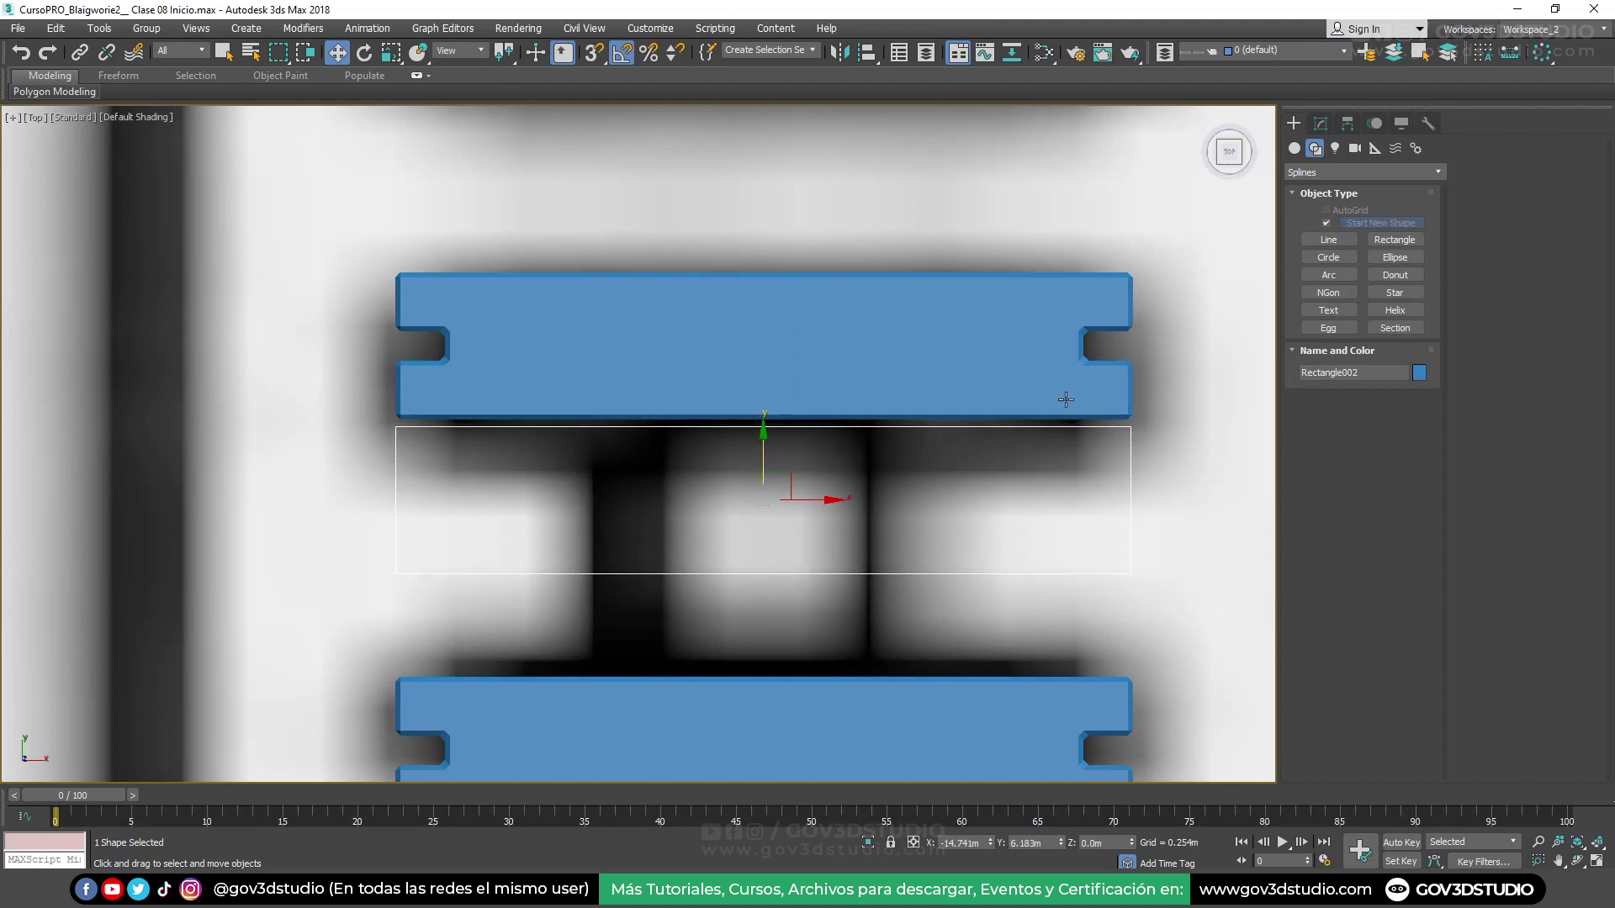
click(1320, 123)
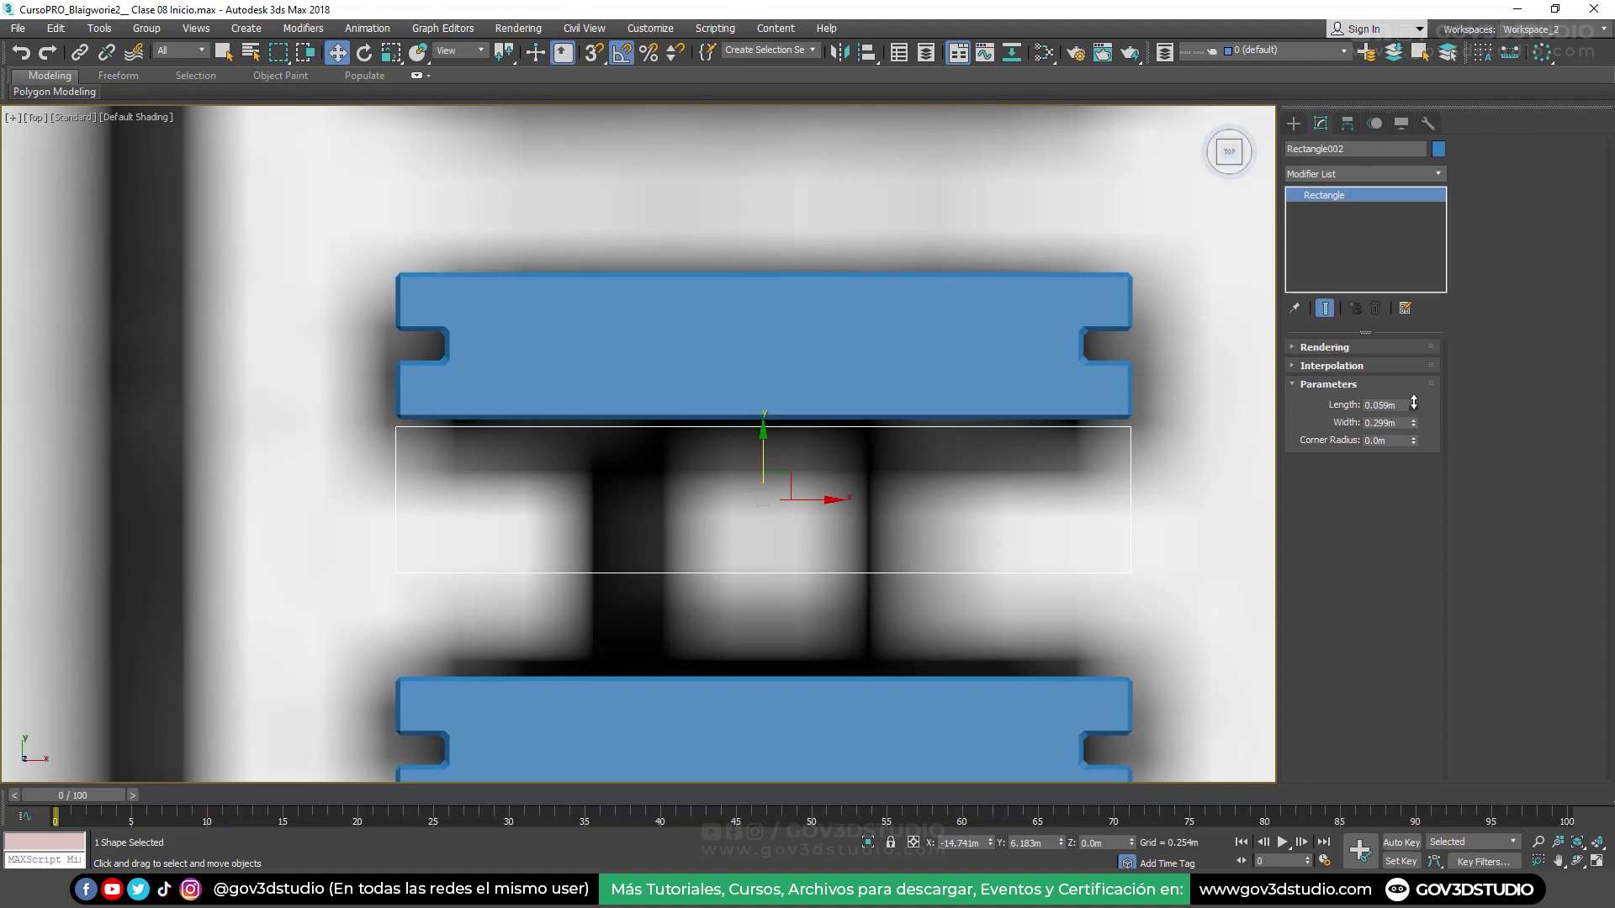
mouse_move(1414, 403)
mouse_down()
mouse_move(1414, 454)
mouse_move(1348, 404)
mouse_up()
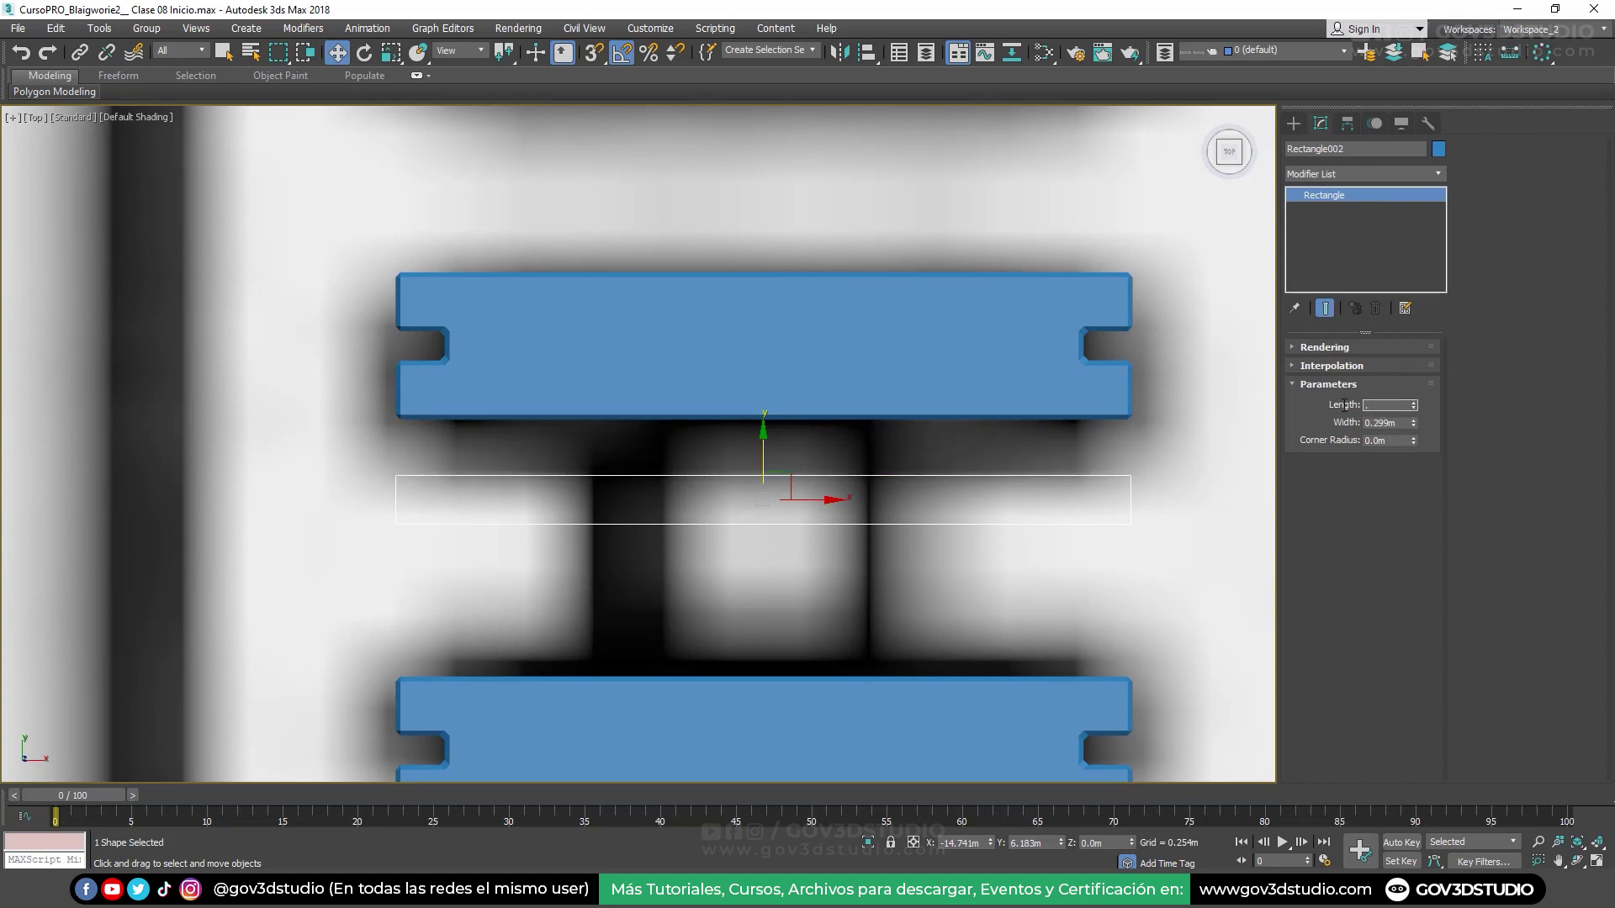
text(.015)
key(Return)
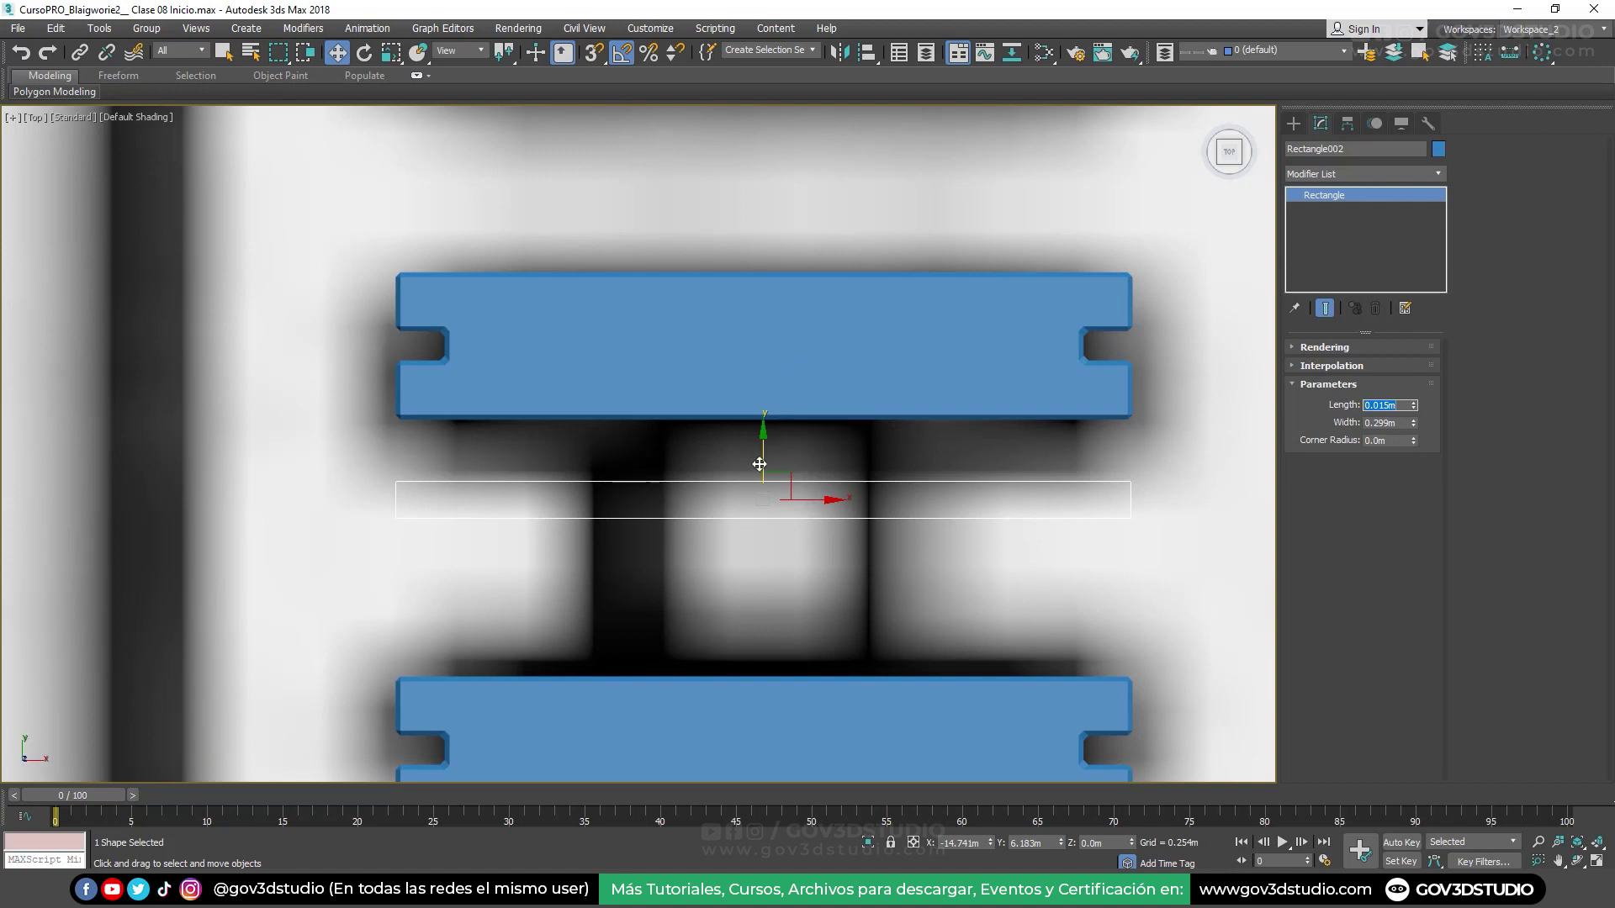
drag(759, 464, 761, 401)
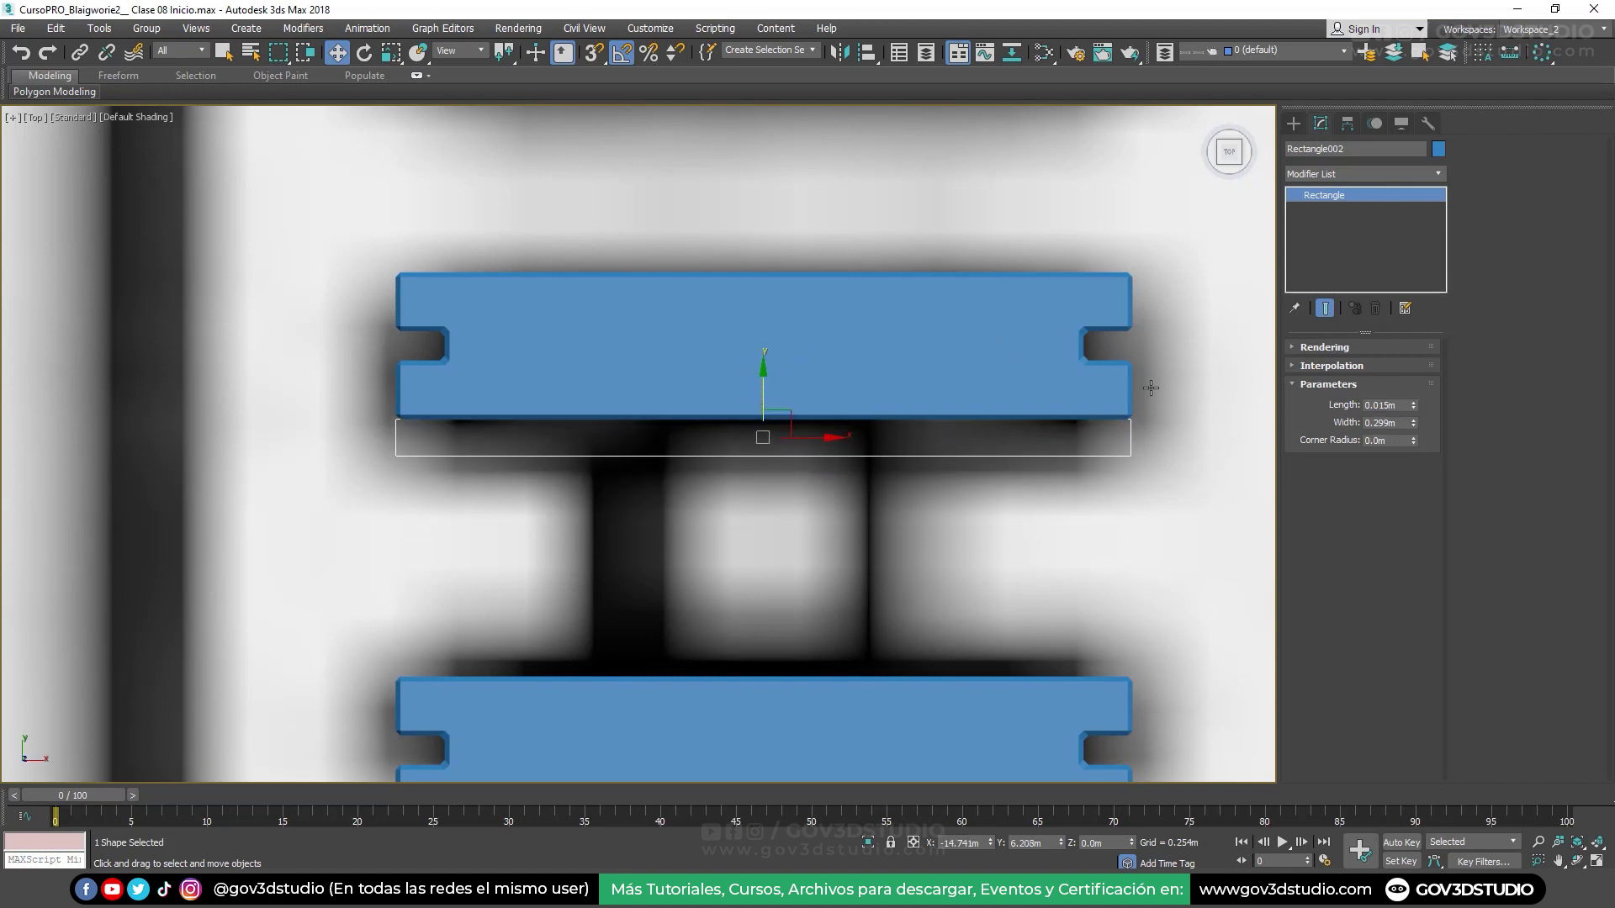
double_click(1403, 404)
key(Return)
drag(761, 395, 762, 402)
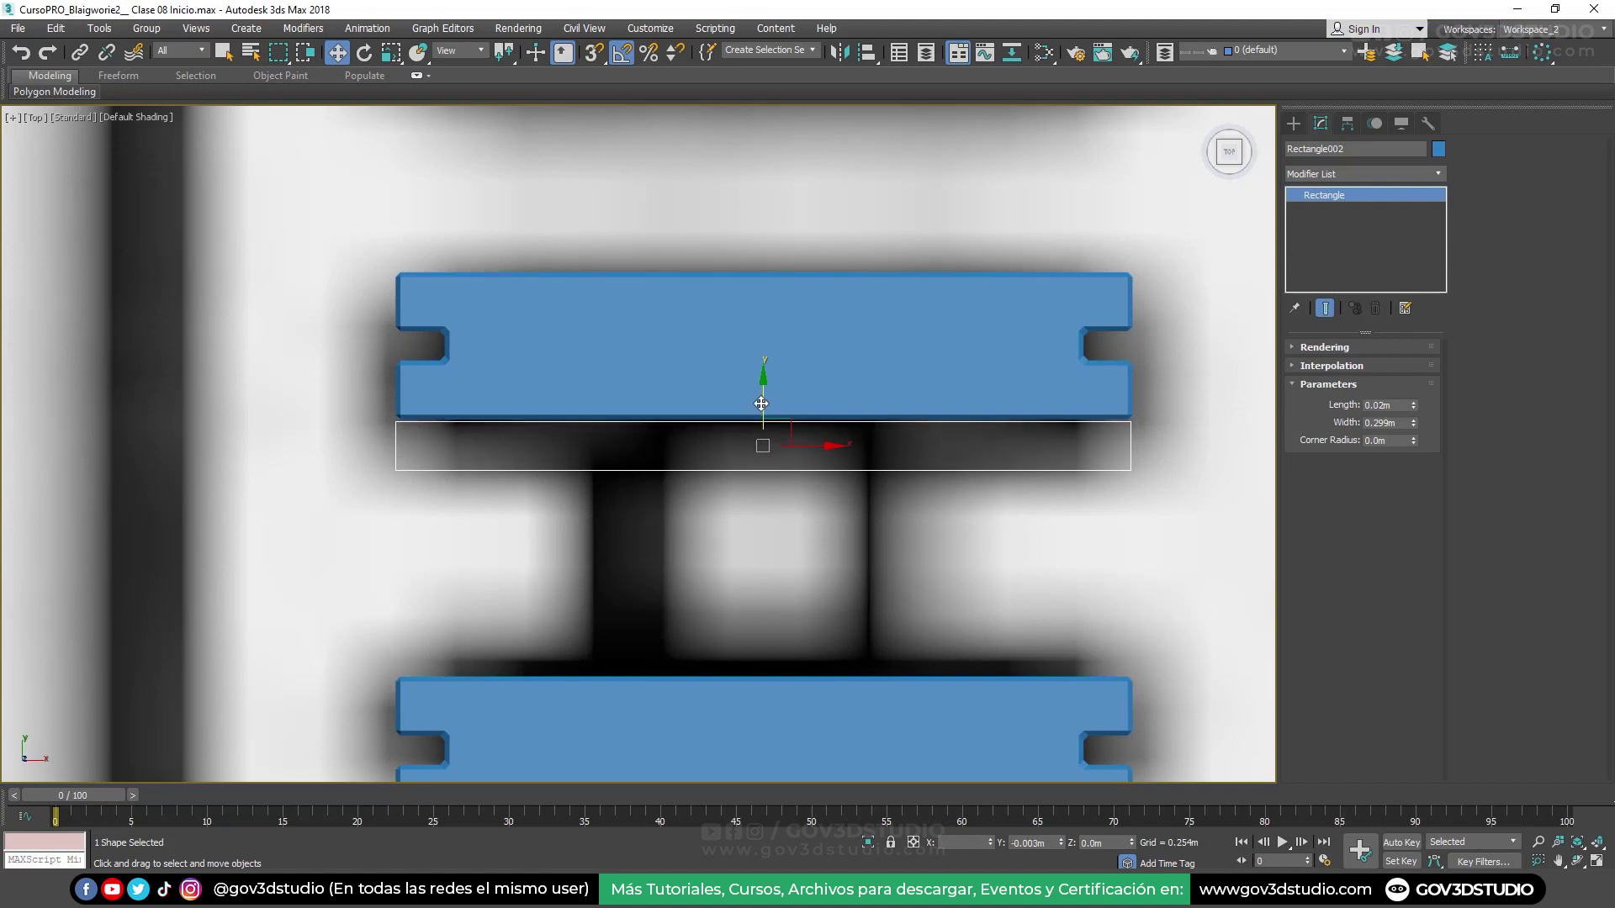
middle_drag(757, 394, 757, 334)
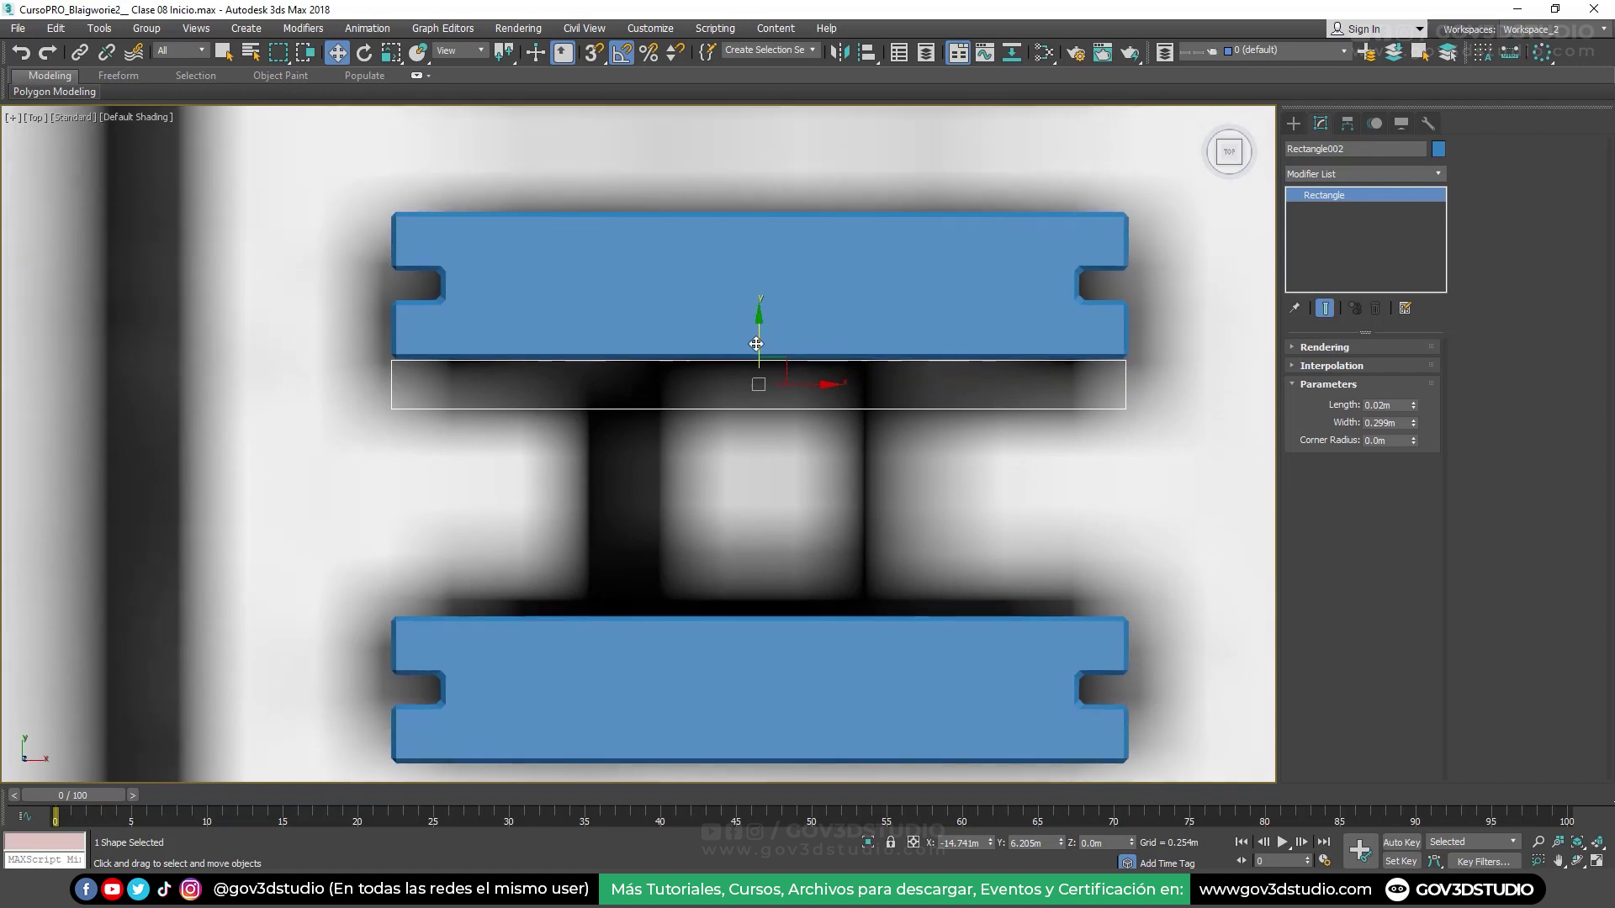
shift+drag(755, 343, 766, 550)
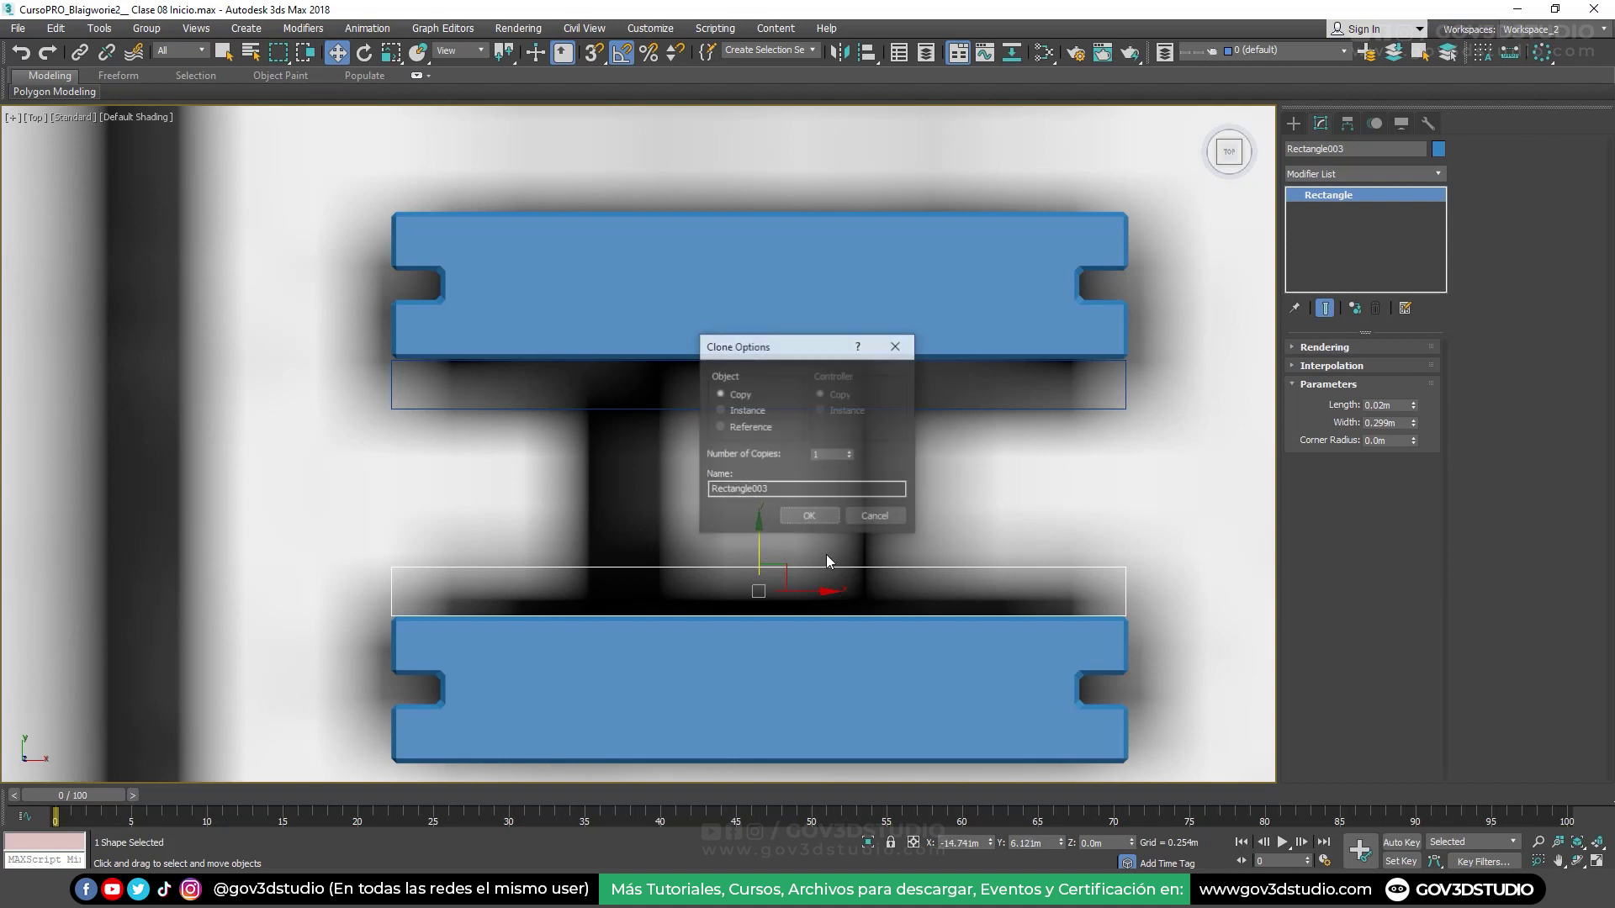
Confirm the bottom-flange copy and clone another rectangle into the post's middle
click(805, 517)
mouse_move(759, 535)
shift+mouse_down()
mouse_move(759, 428)
mouse_move(855, 460)
shift+mouse_up()
click(806, 517)
Rotate the middle rectangle upright, size it 0.139m by 0.09m, and select all three outlines
key(e)
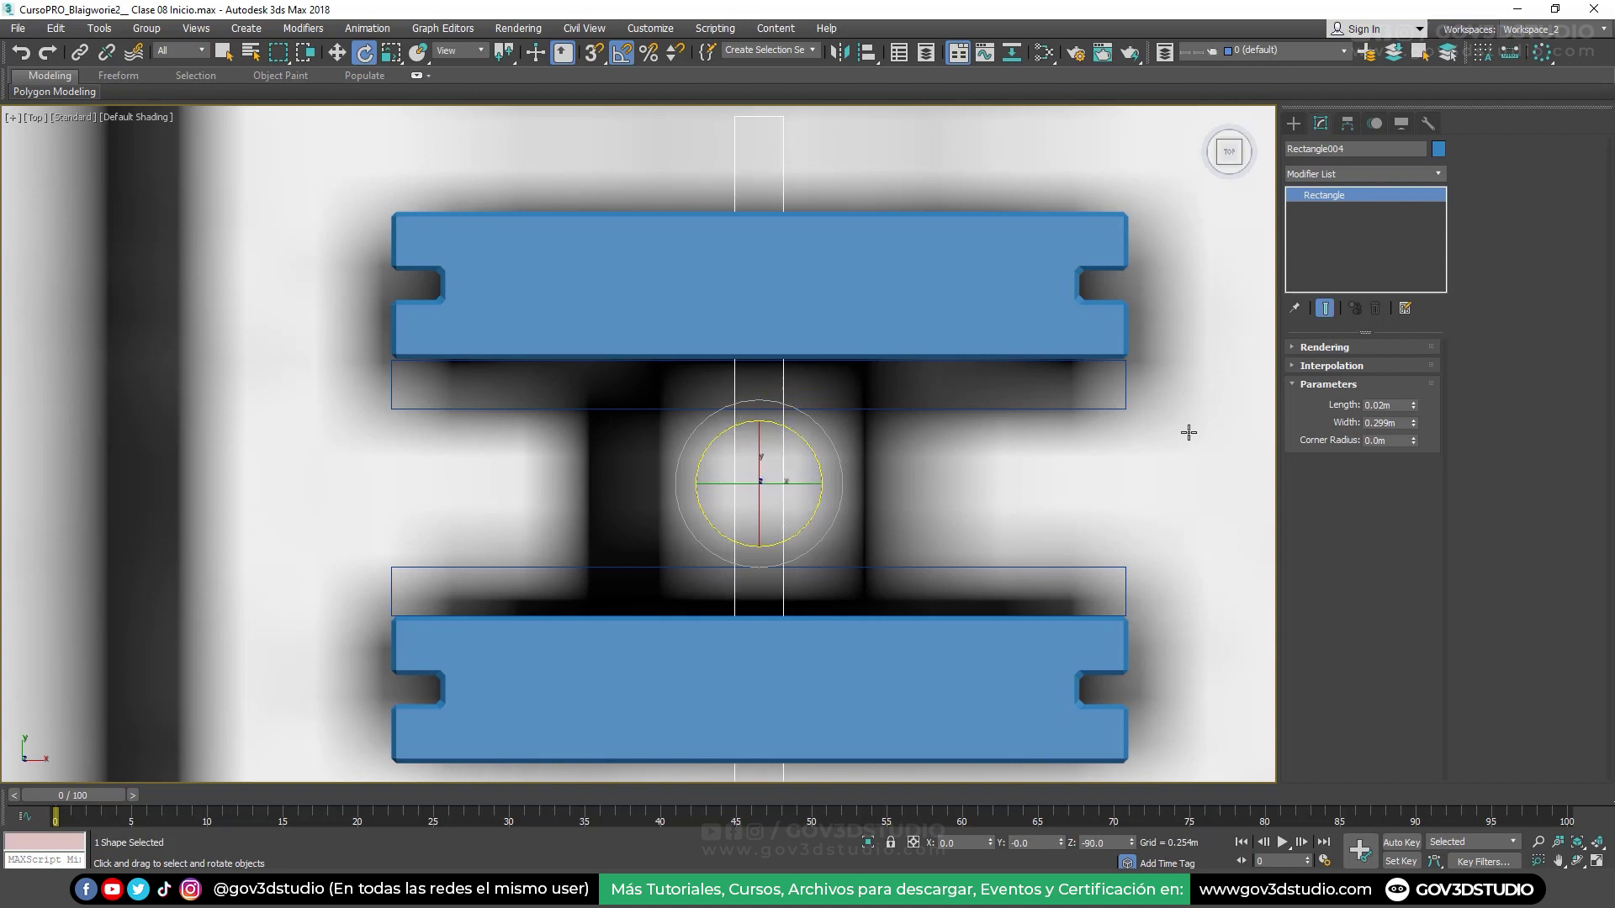
drag(1414, 422, 1416, 480)
drag(1416, 403, 1403, 11)
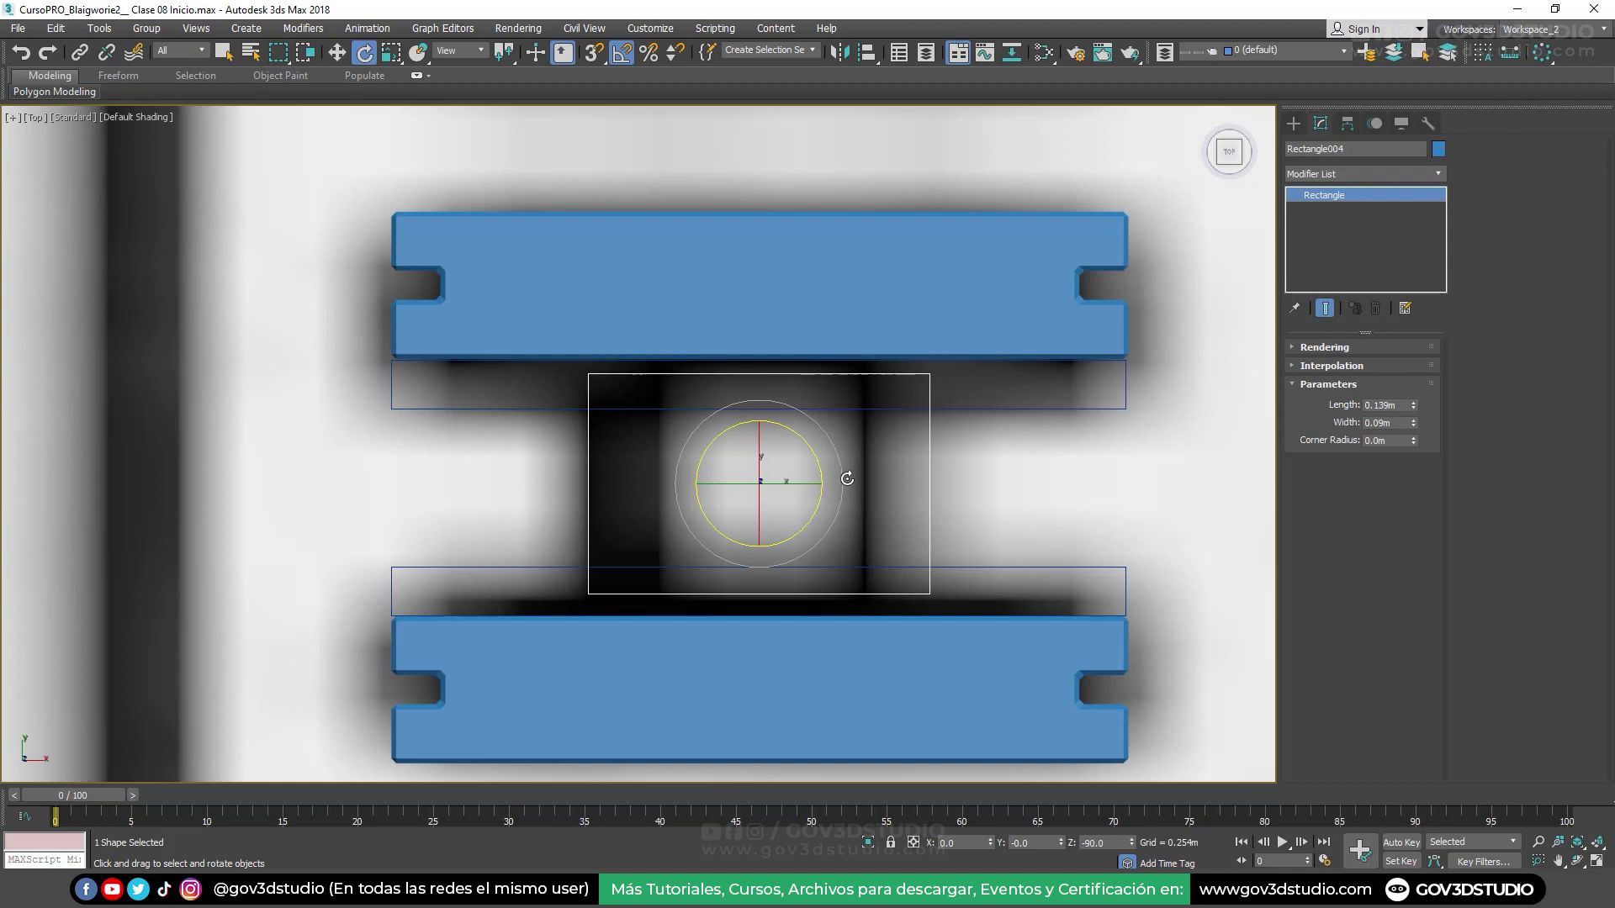
key(F3)
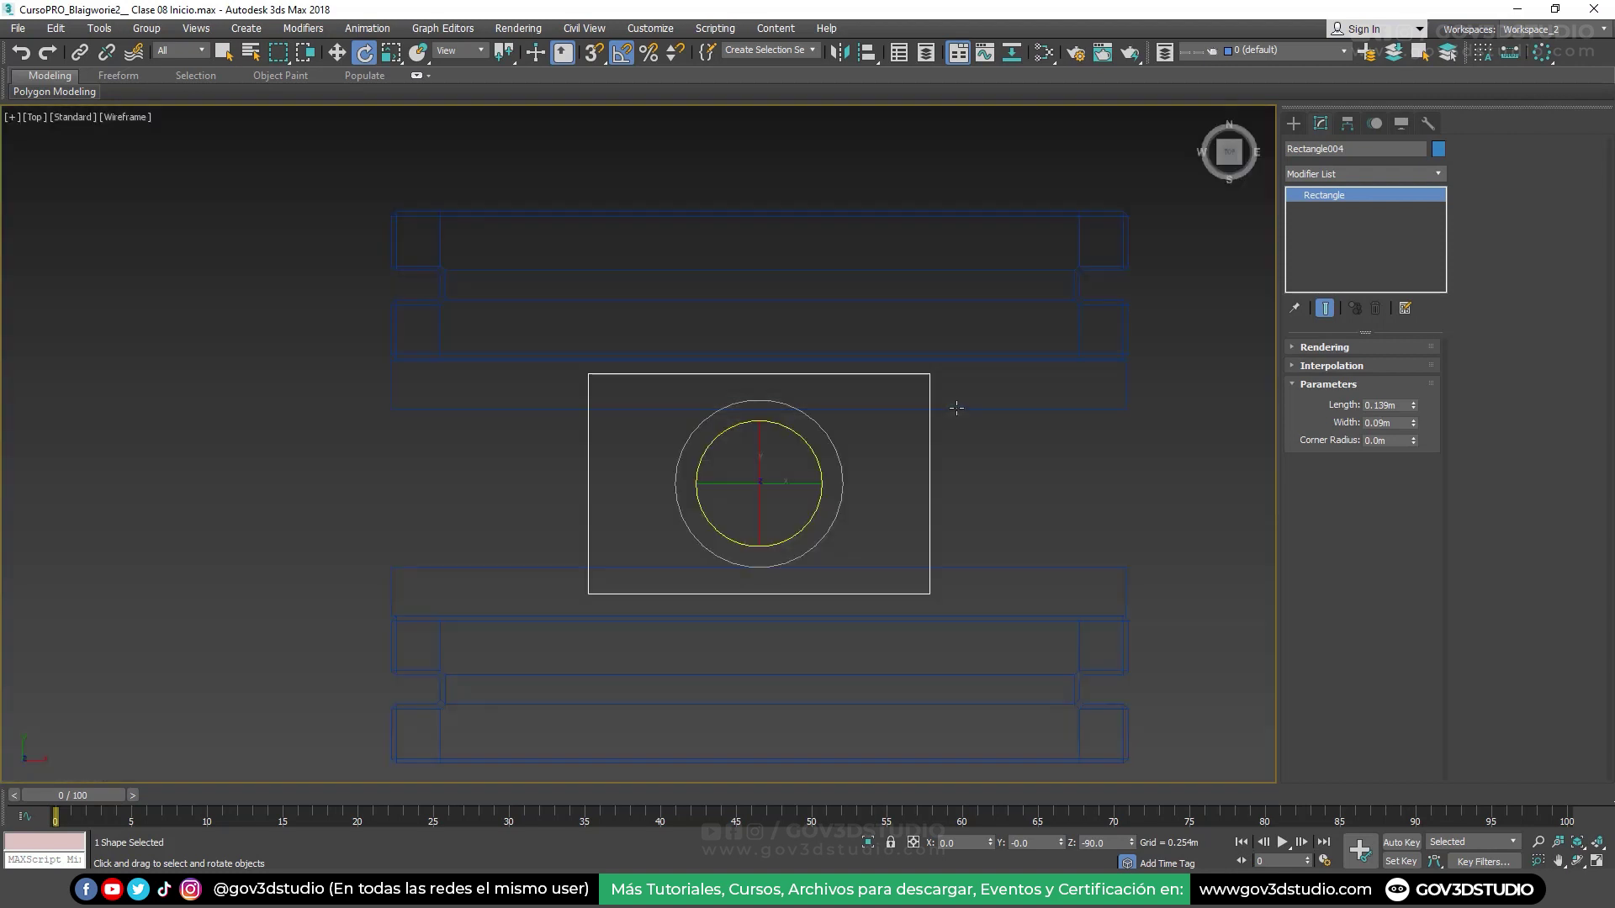
ctrl+click(893, 583)
key(F3)
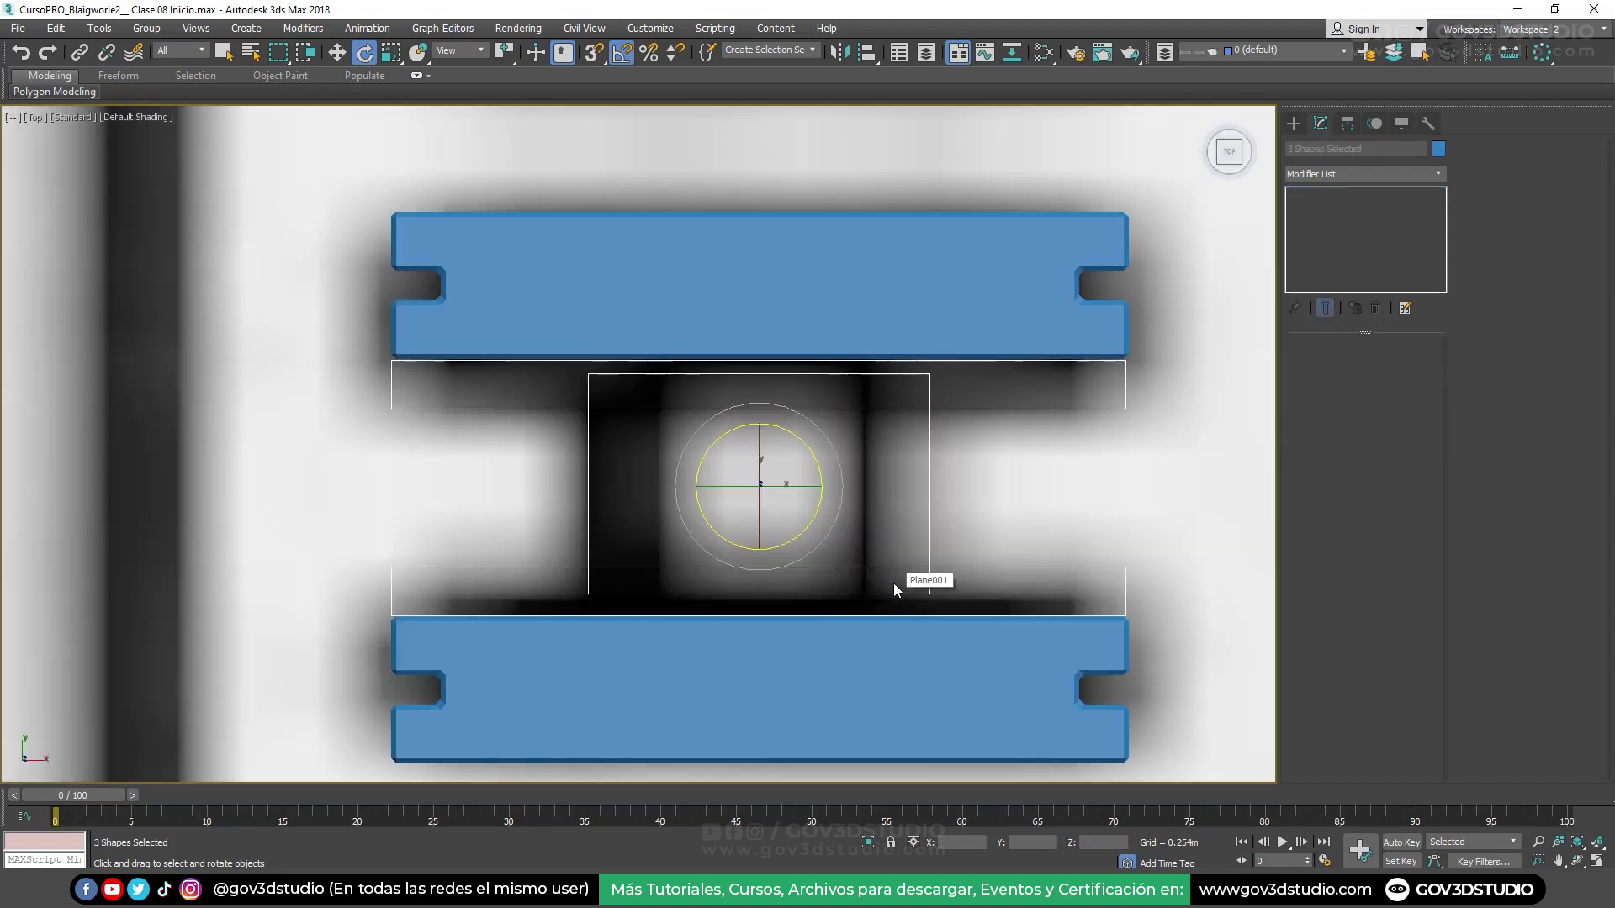
Isolate the three rectangles and convert the top one to an Editable Spline
key(alt+q)
click(982, 395)
click(982, 334)
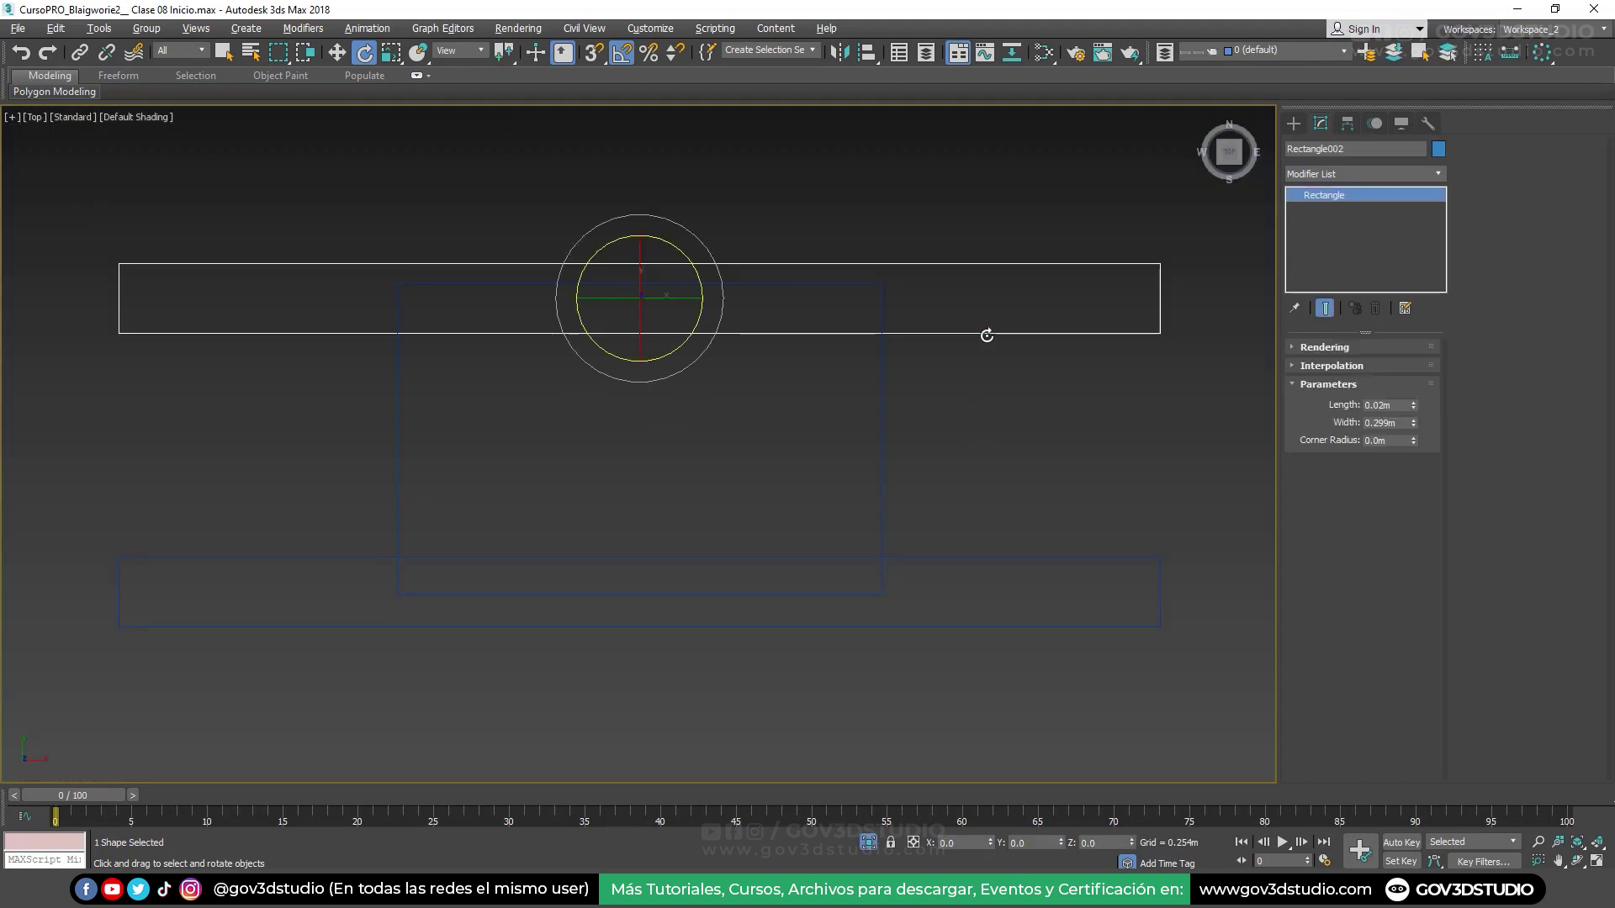
right_click(937, 382)
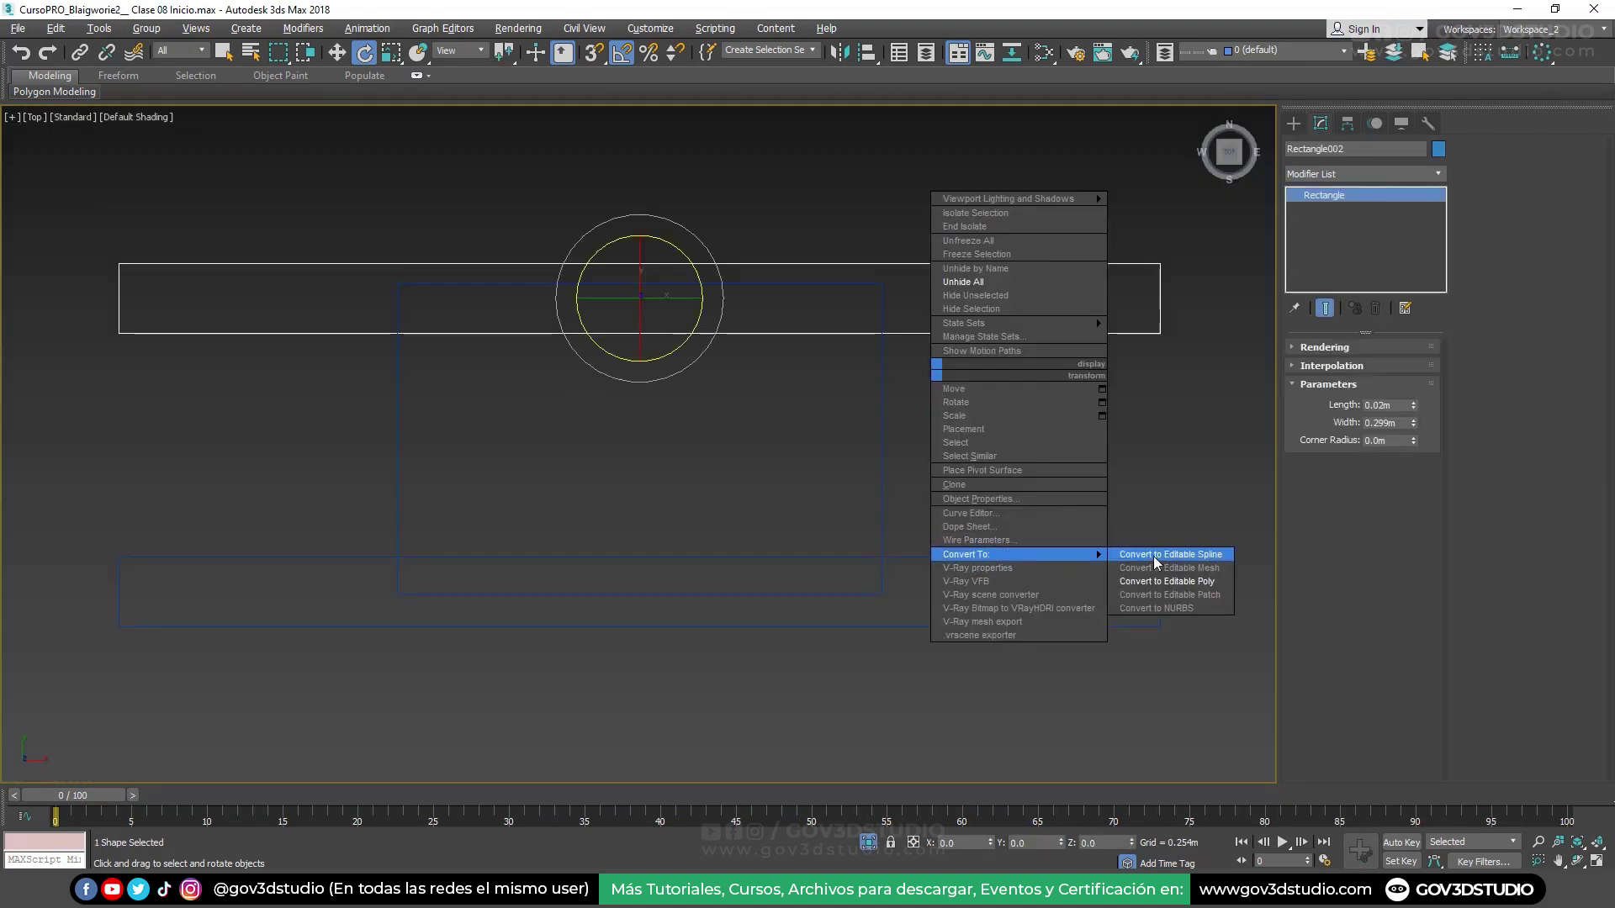
click(1153, 557)
Attach the middle and bottom rectangles into Rectangle002
key(w)
middle_drag(1169, 454, 1206, 456)
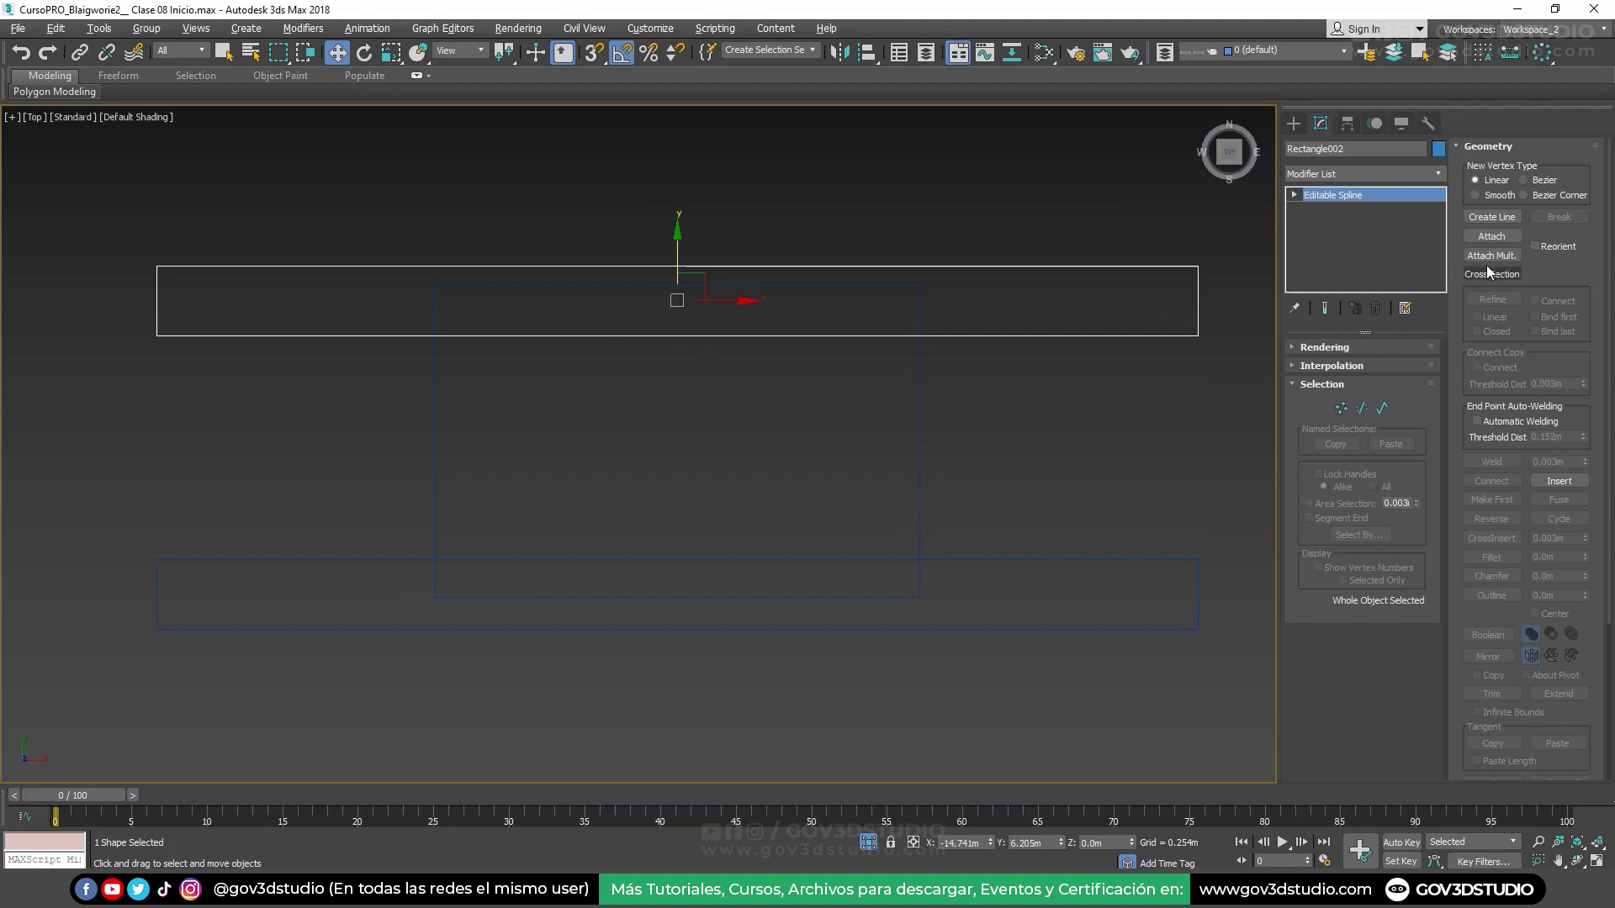
click(1491, 238)
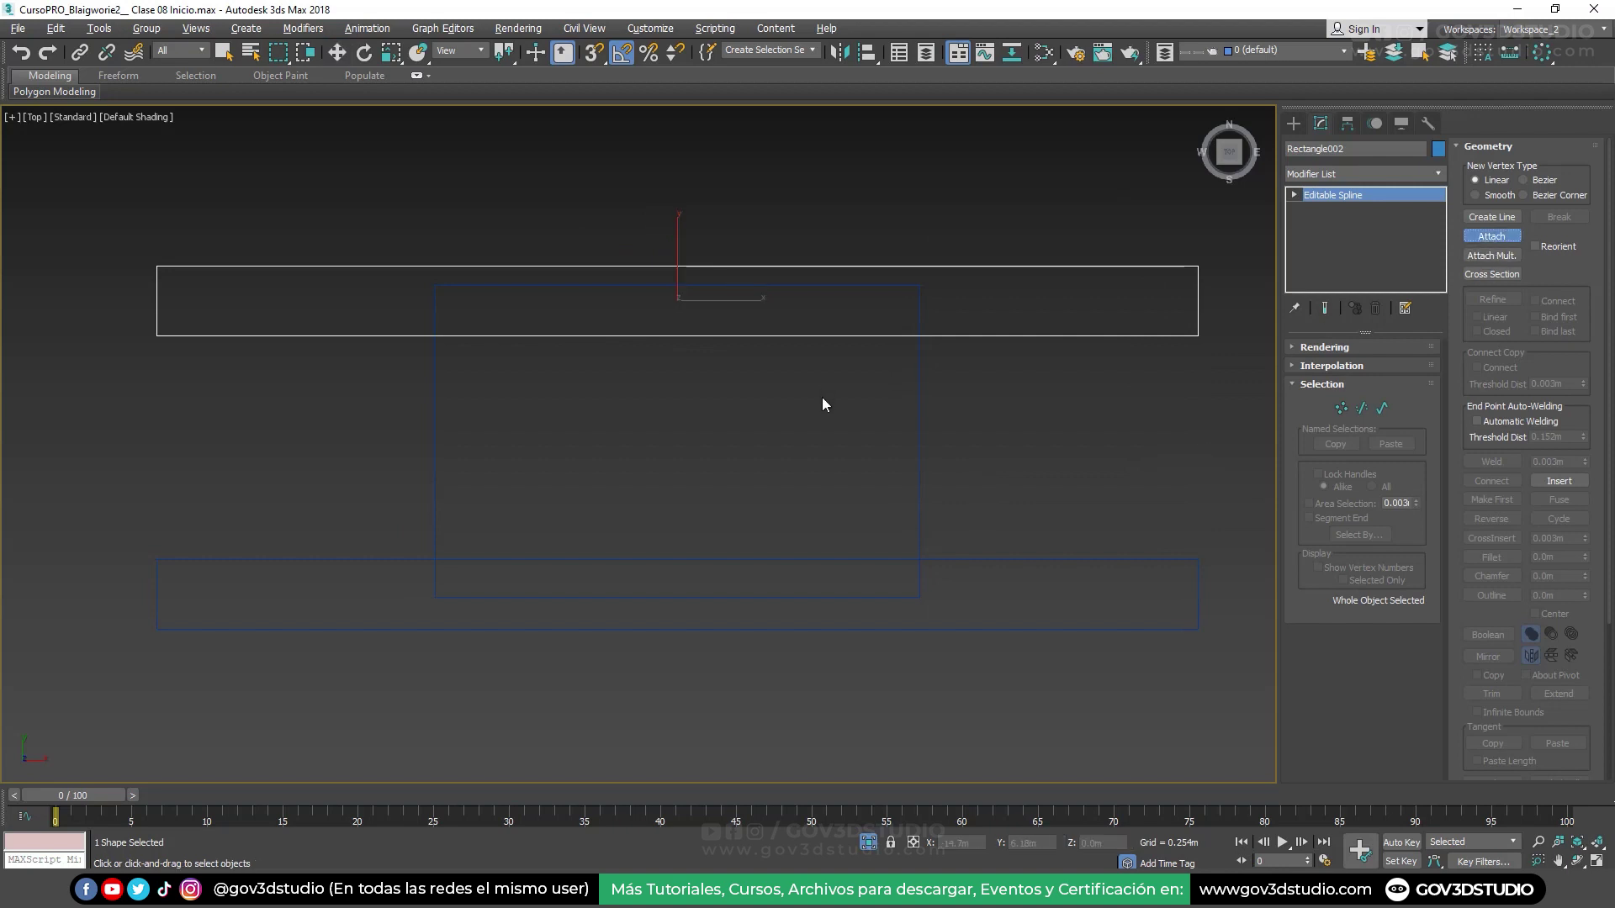
click(918, 403)
click(976, 560)
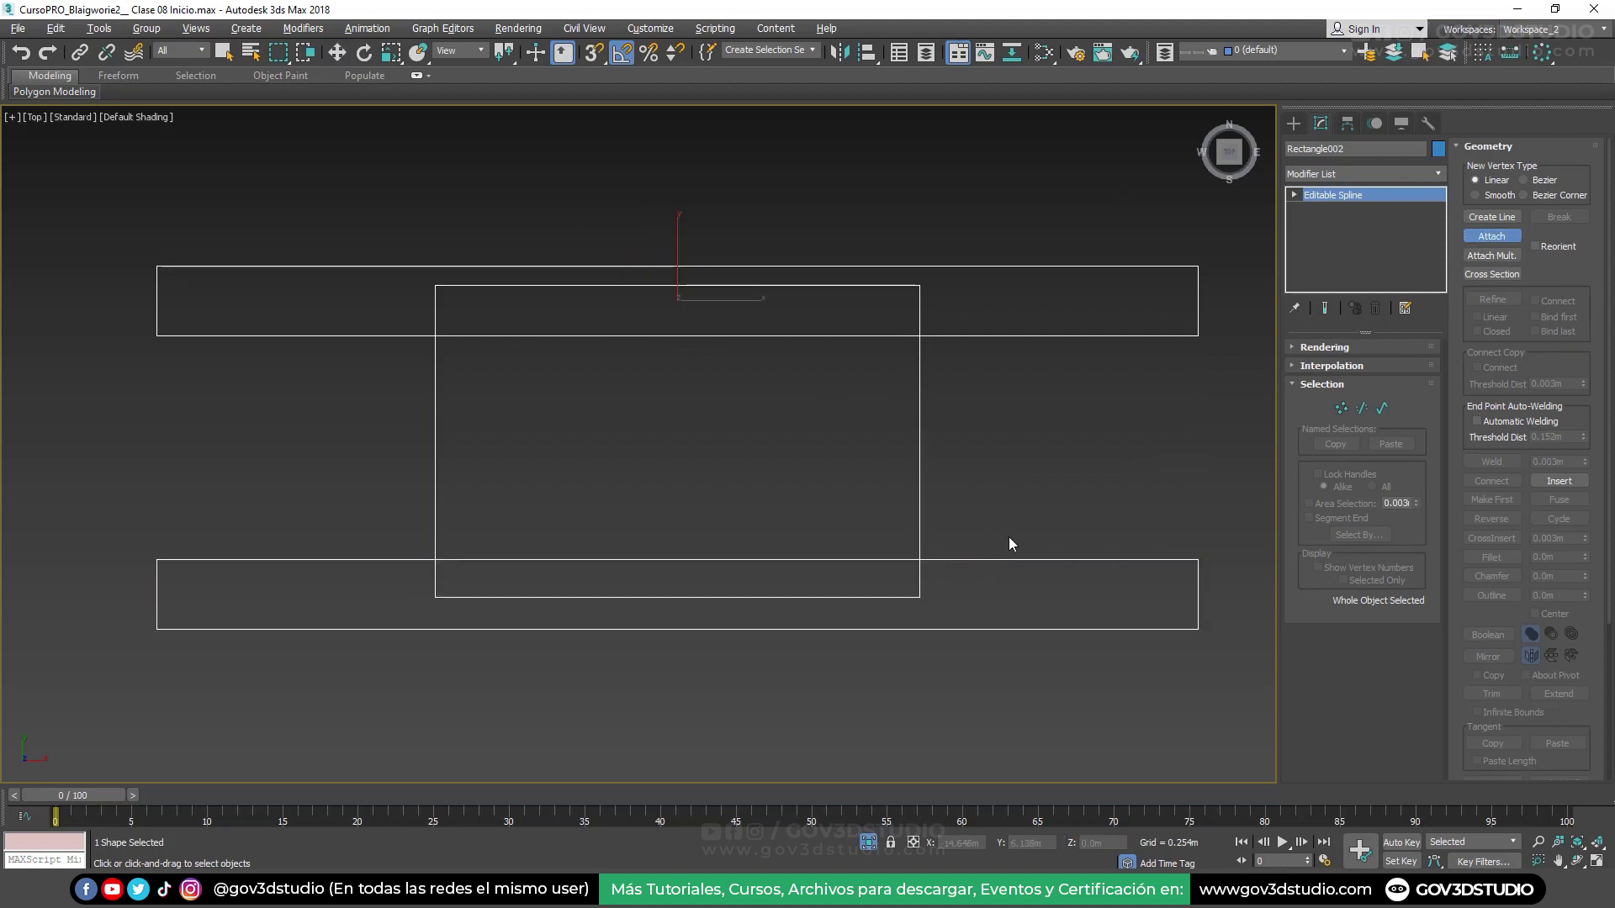
right_click(1009, 517)
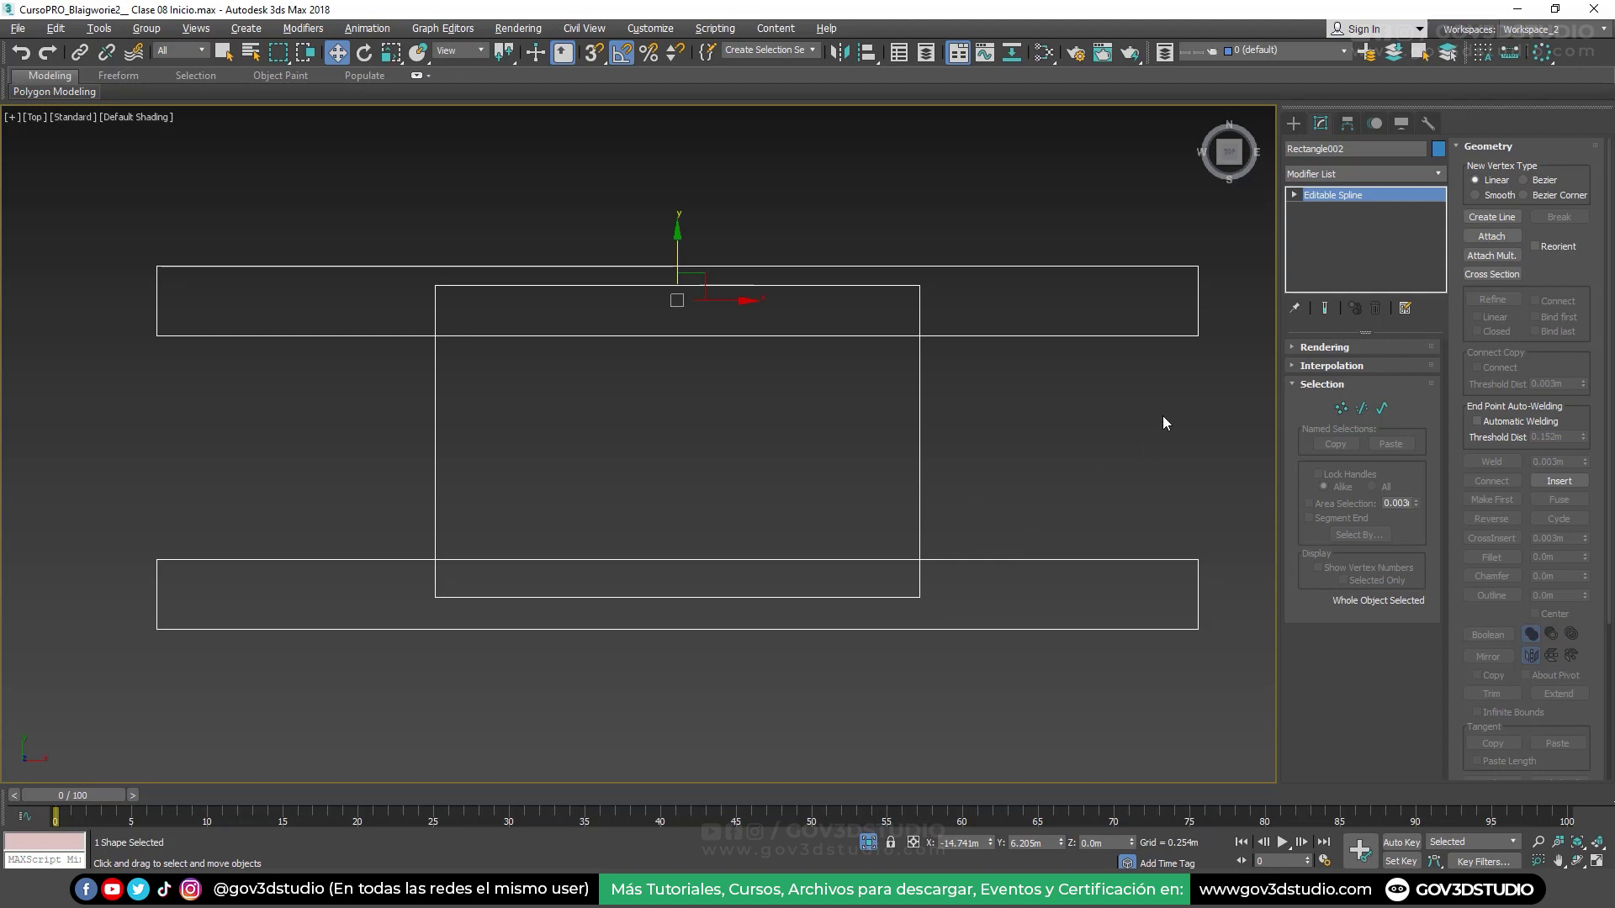
Trim the middle rectangle's top and bottom edges and the top rectangle's inner bottom edge
click(1382, 409)
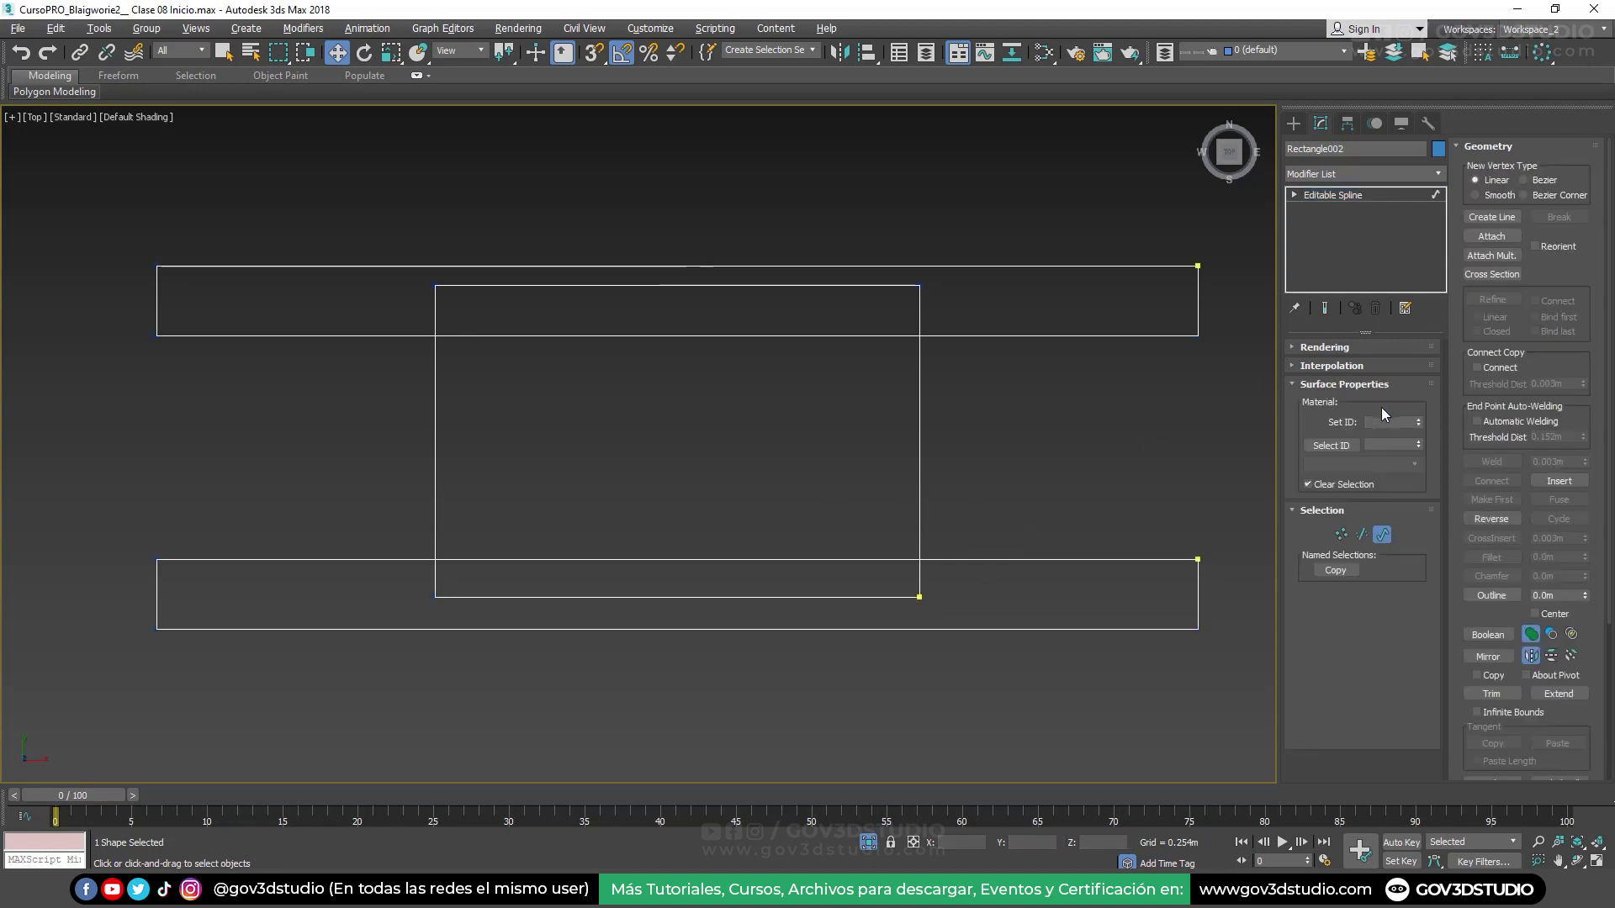
drag(1496, 615, 1494, 306)
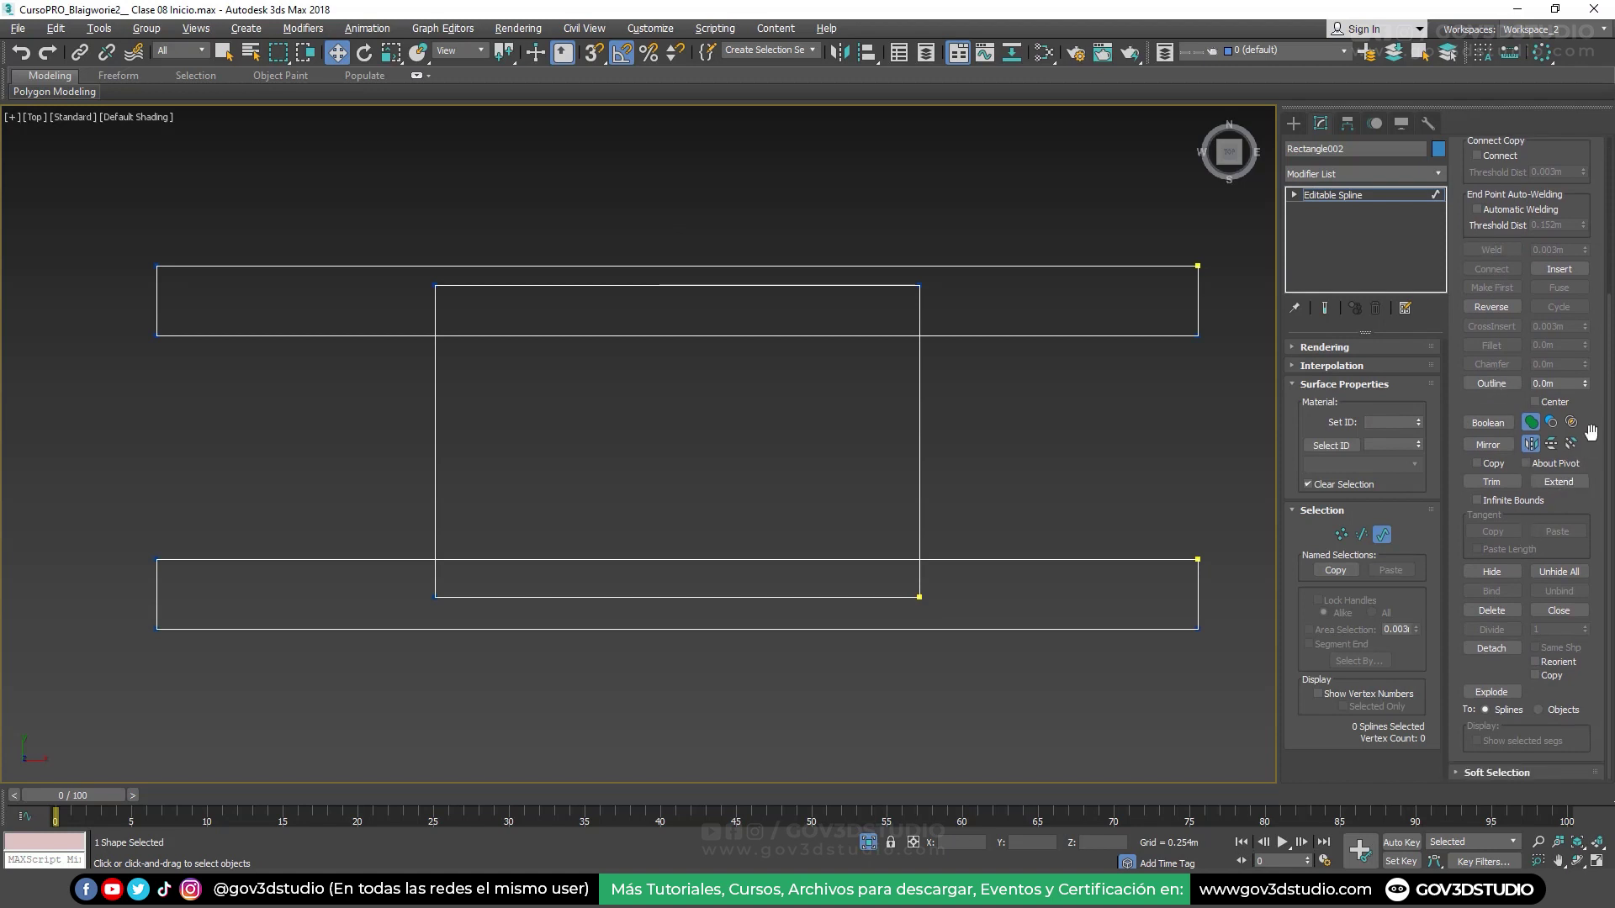
drag(1591, 432, 1591, 403)
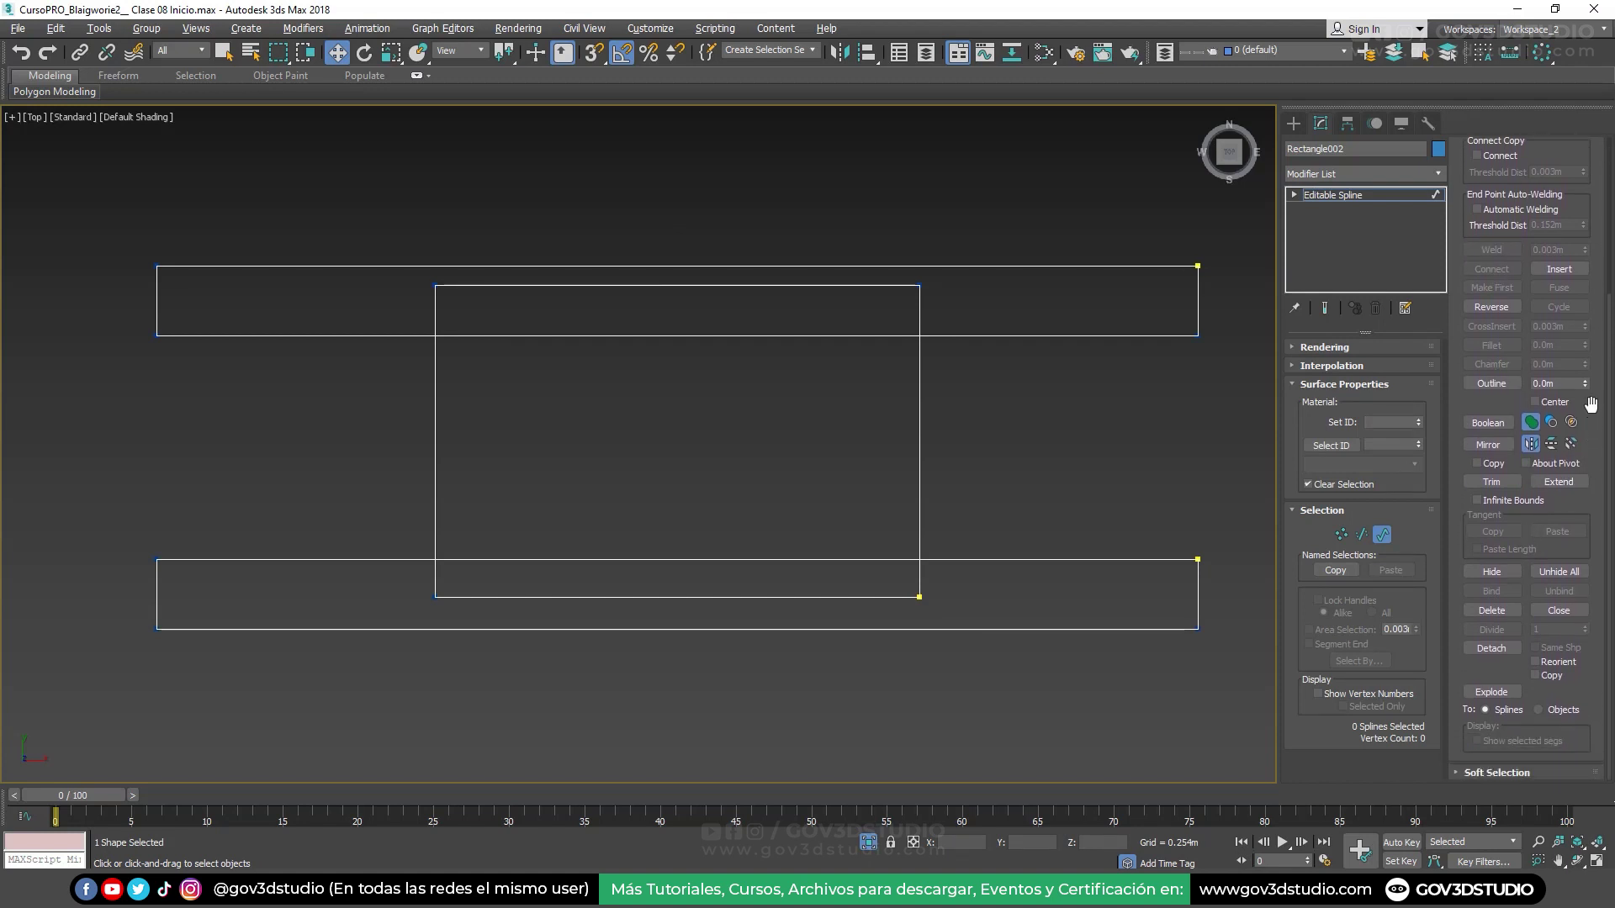
scroll(1573, 395, up, 3)
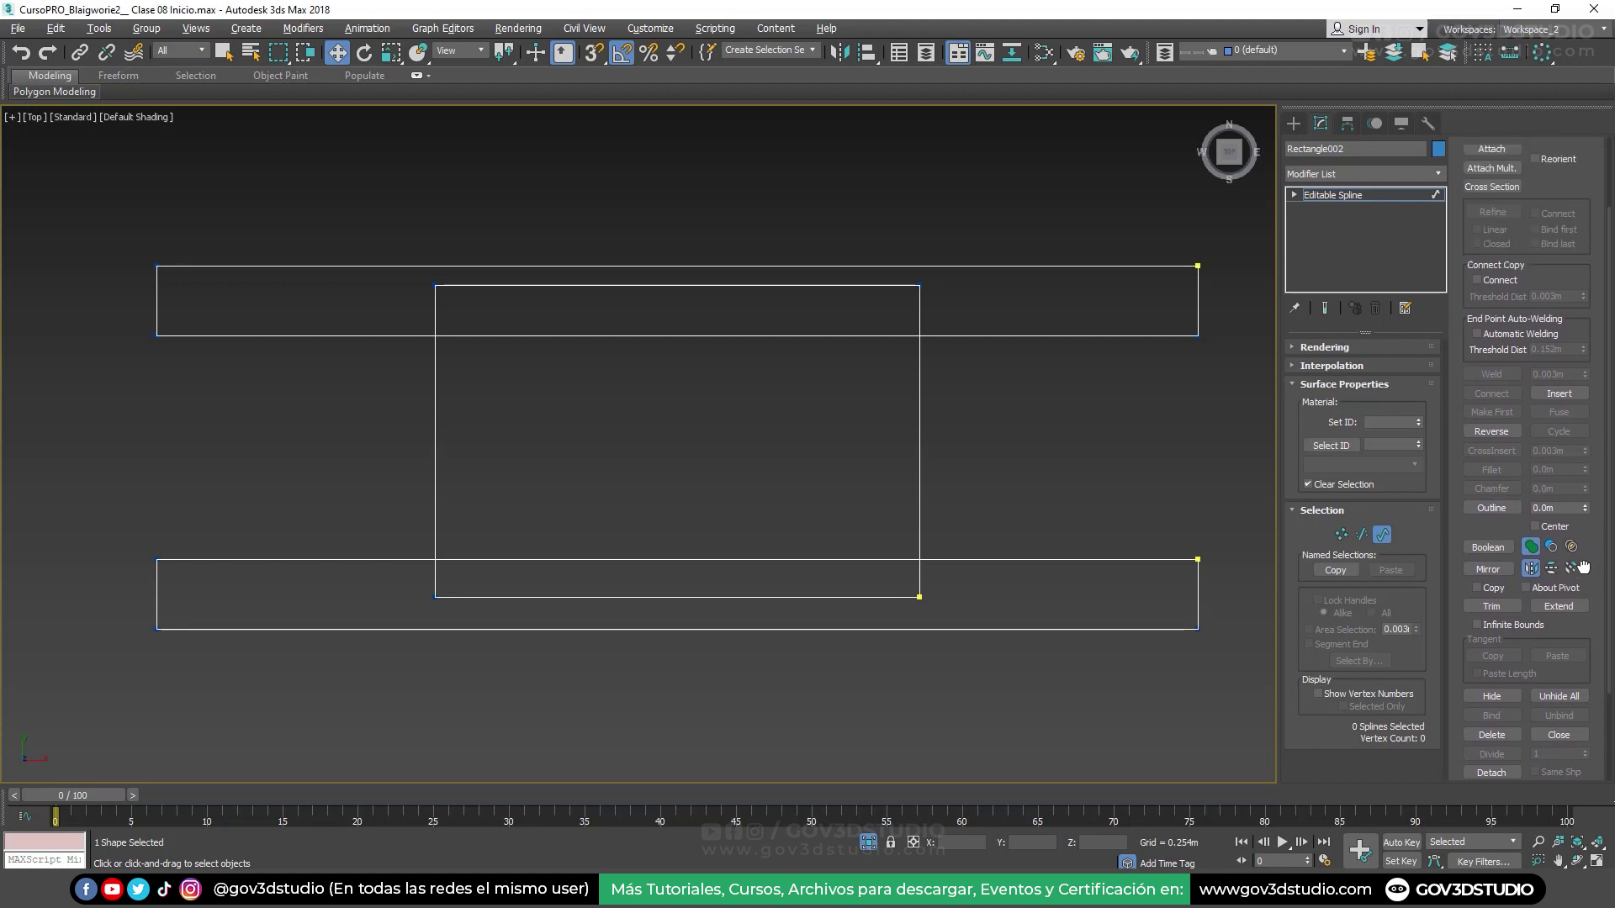
scroll(1563, 355, up, 2)
drag(1581, 265, 1579, 423)
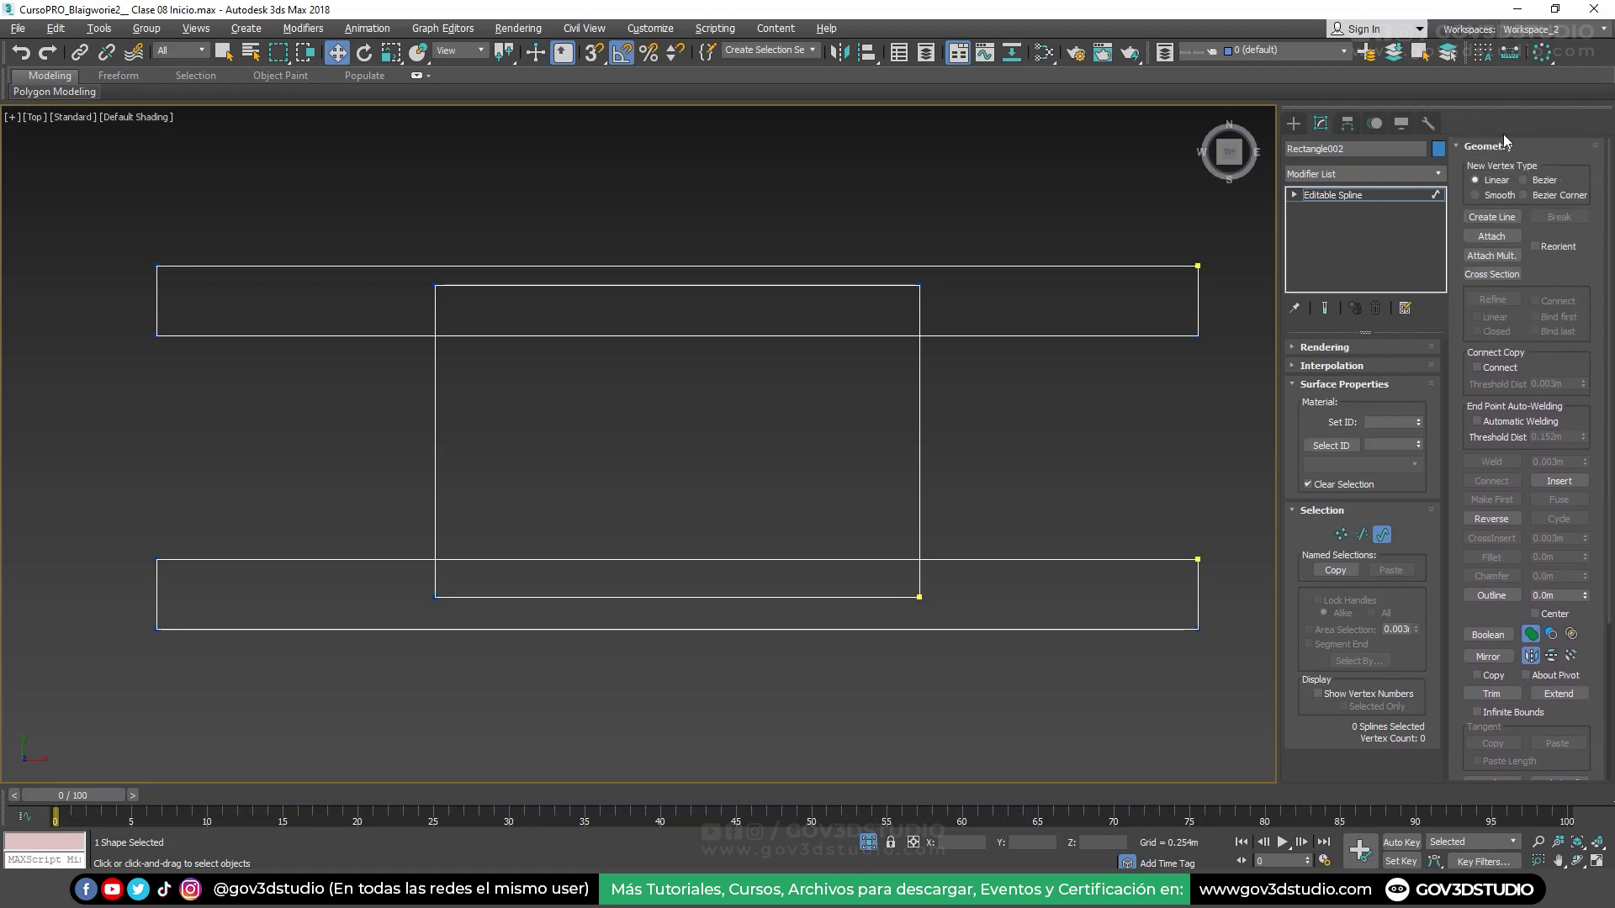
drag(1588, 631, 1587, 338)
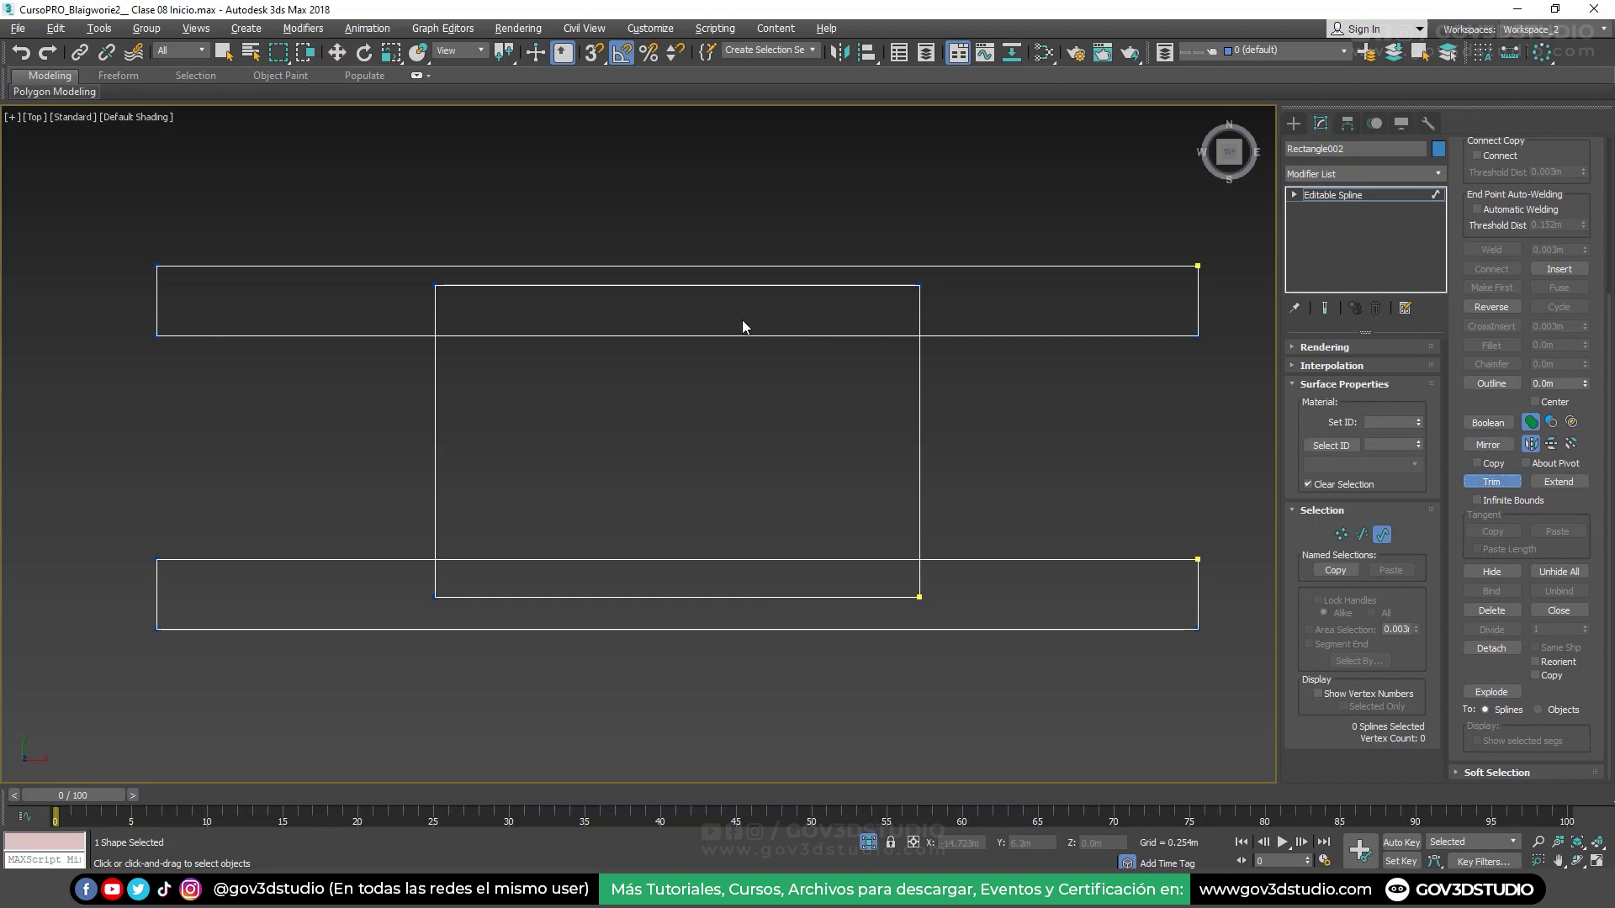
click(730, 291)
click(726, 339)
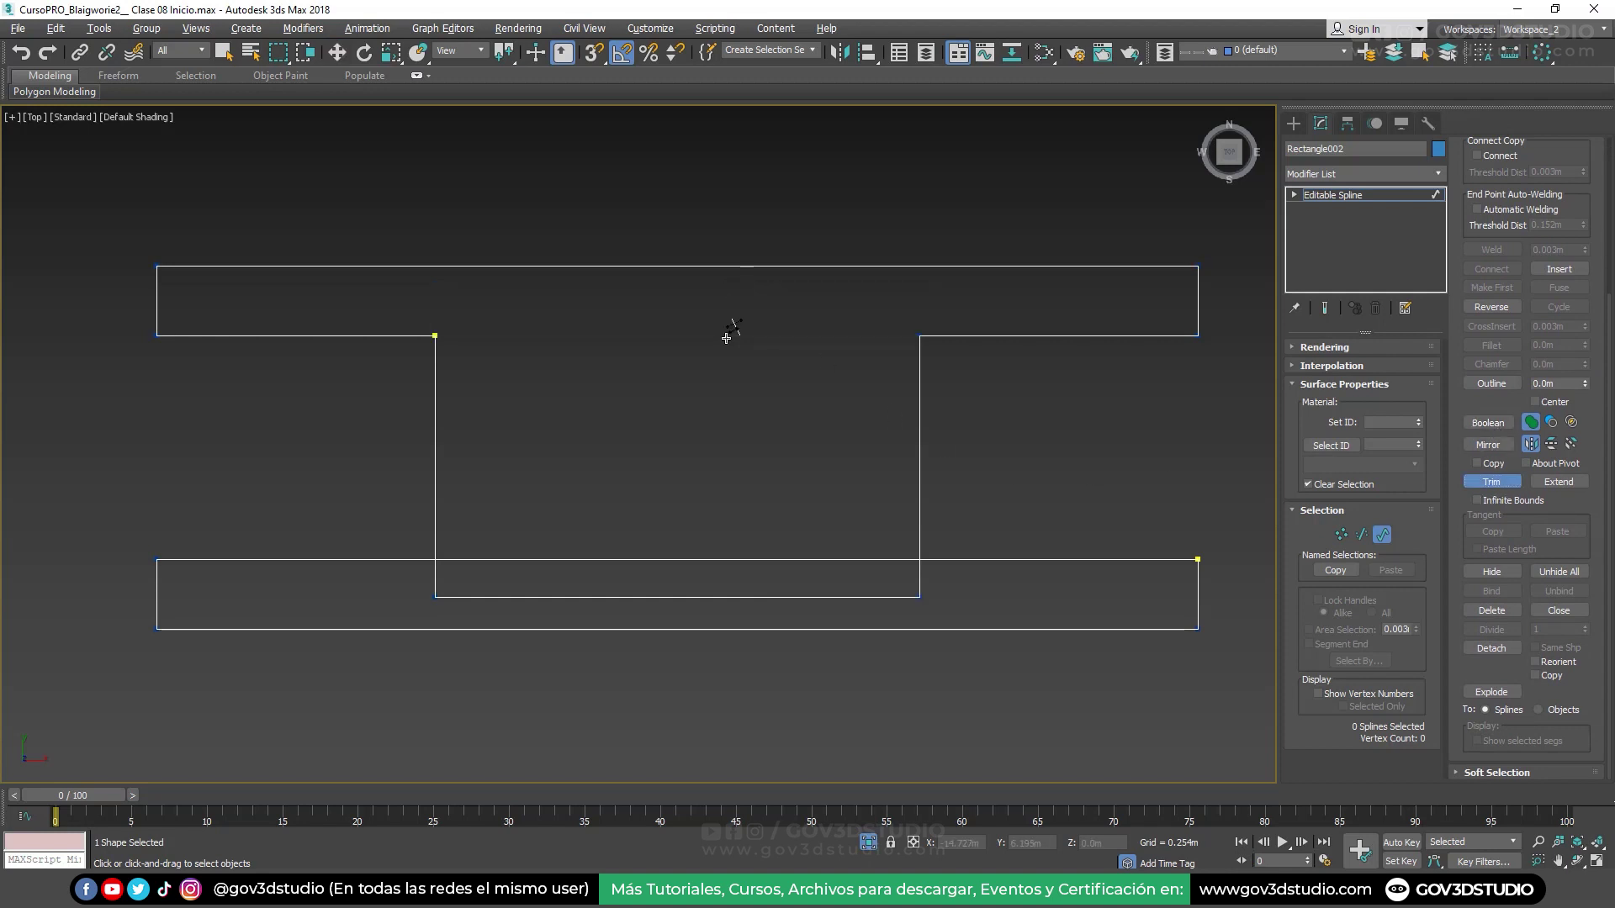
click(724, 598)
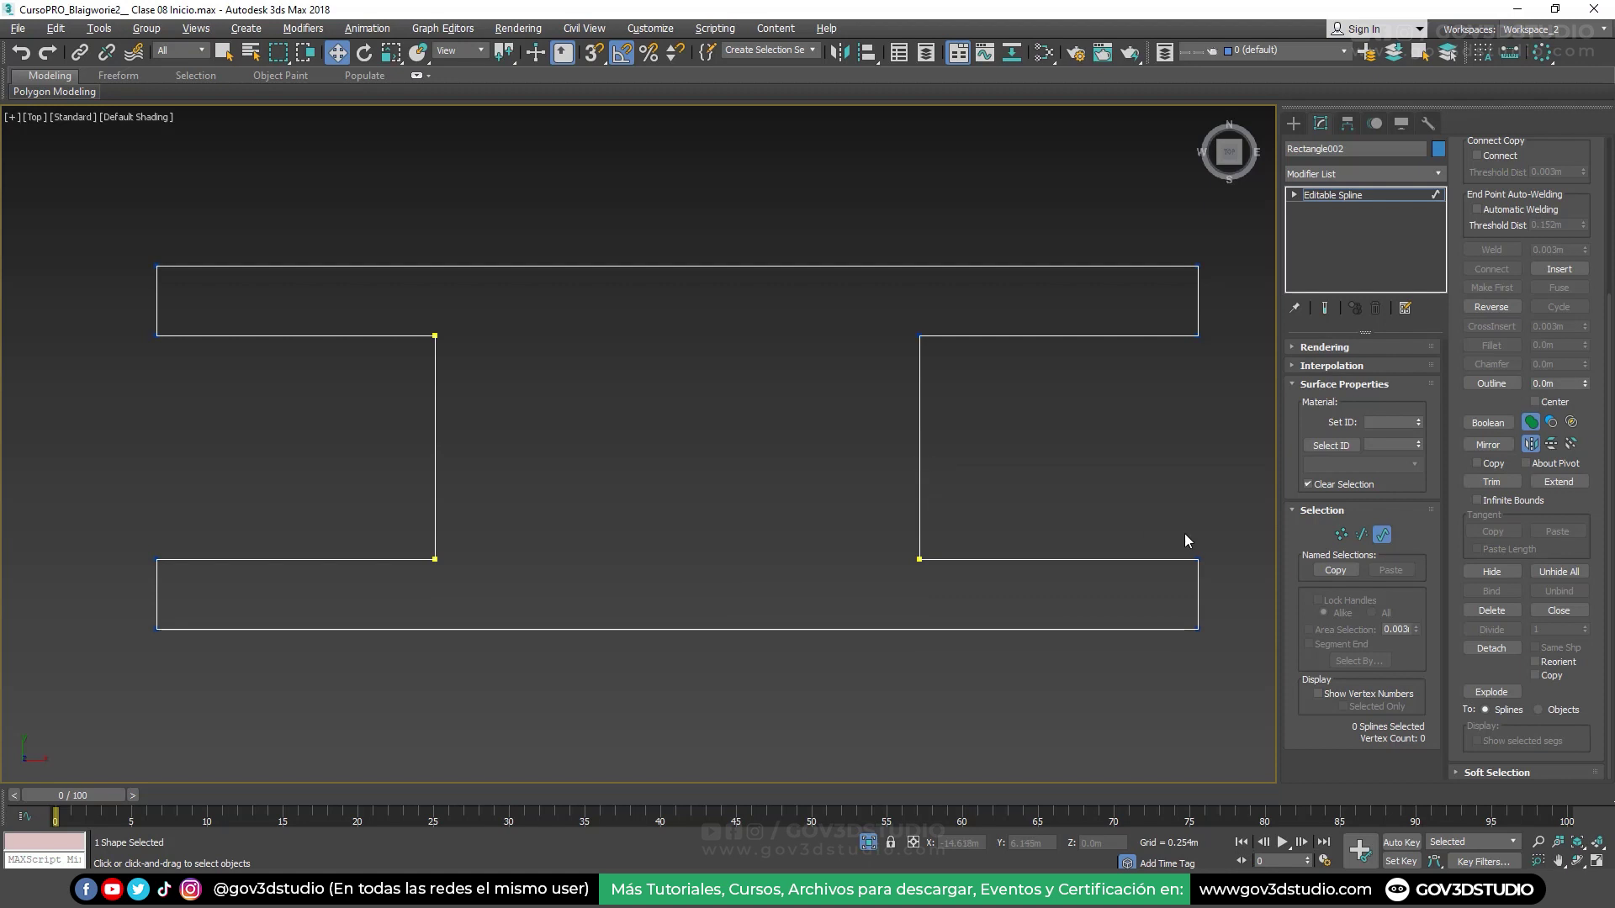
click(1341, 535)
Select the I-outline's vertices and weld them with a 0.003m threshold
scroll(821, 496, down, 4)
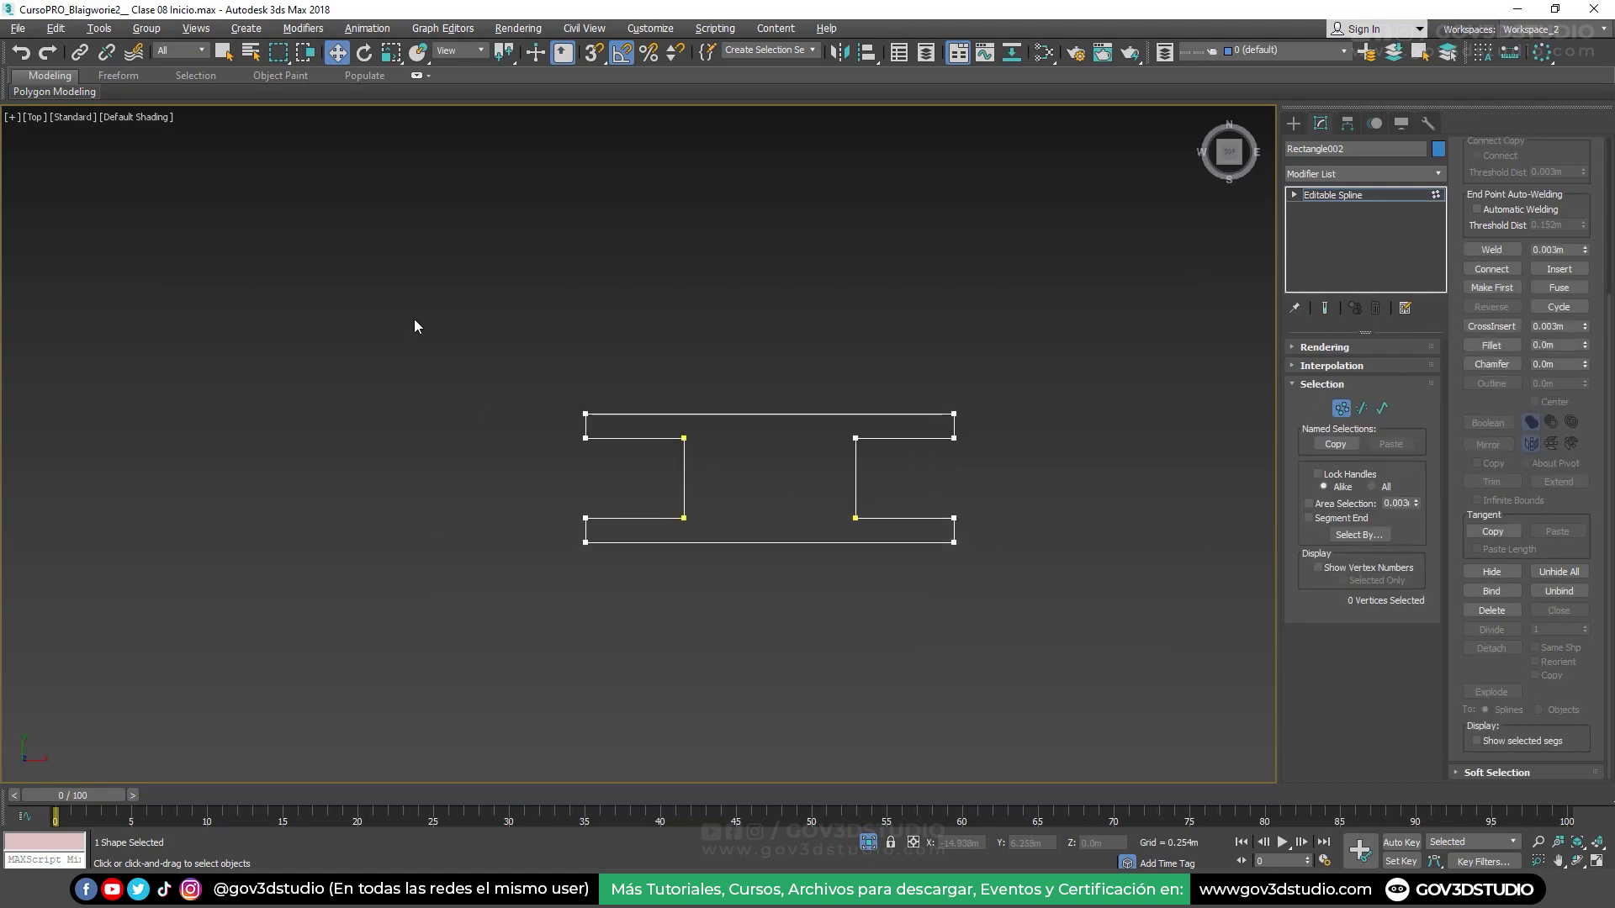
drag(412, 316, 1139, 726)
scroll(835, 504, up, 5)
click(888, 543)
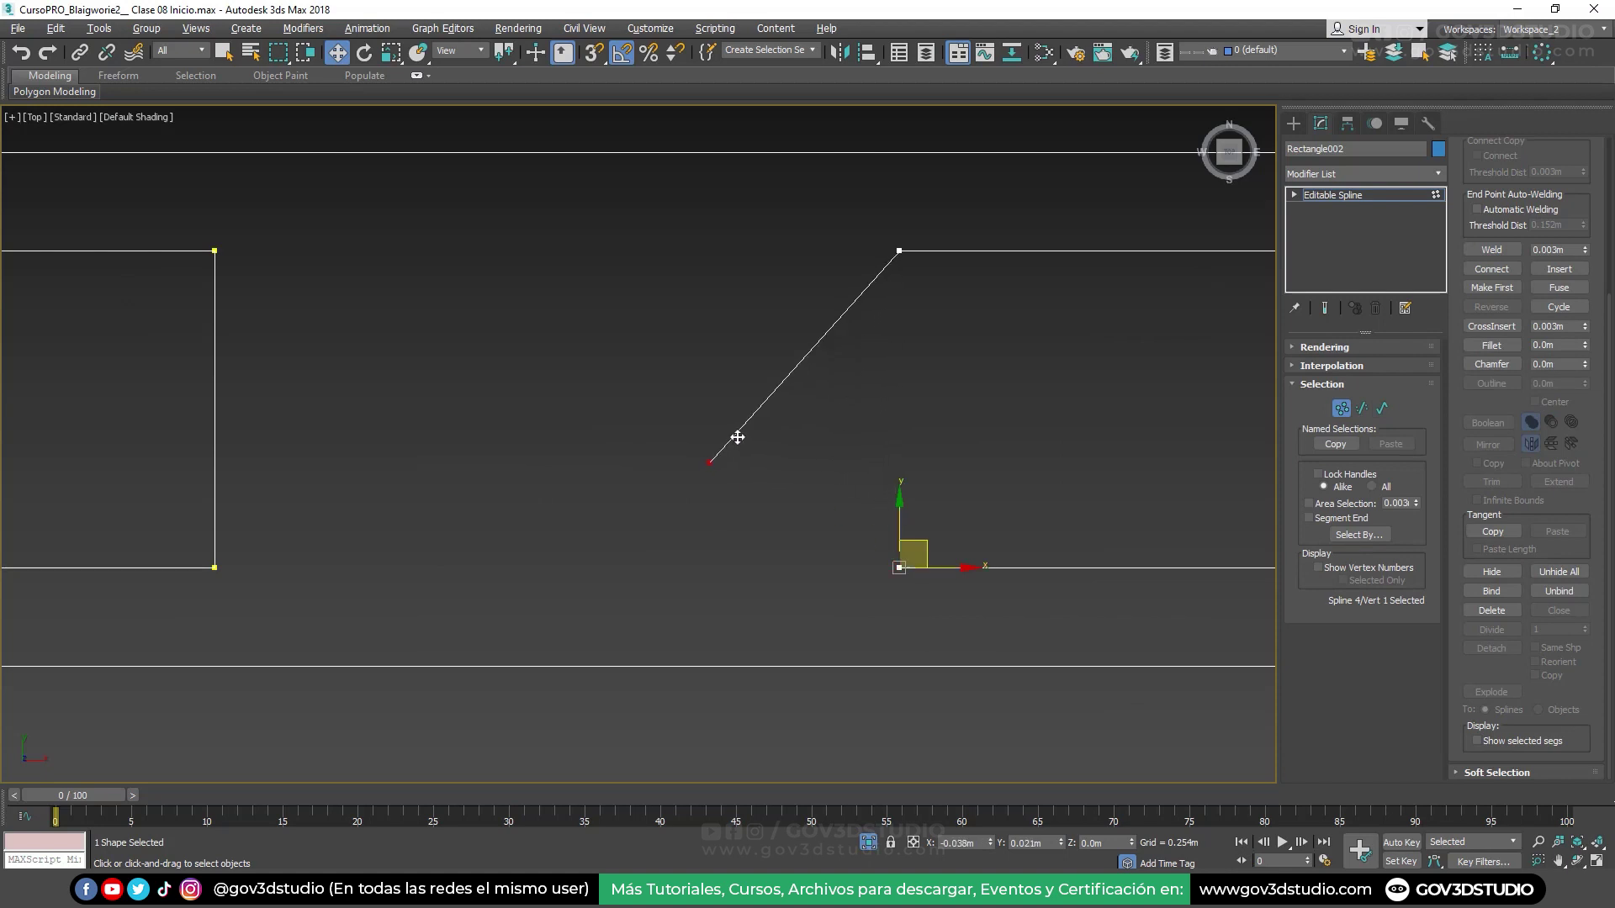
scroll(738, 438, down, 5)
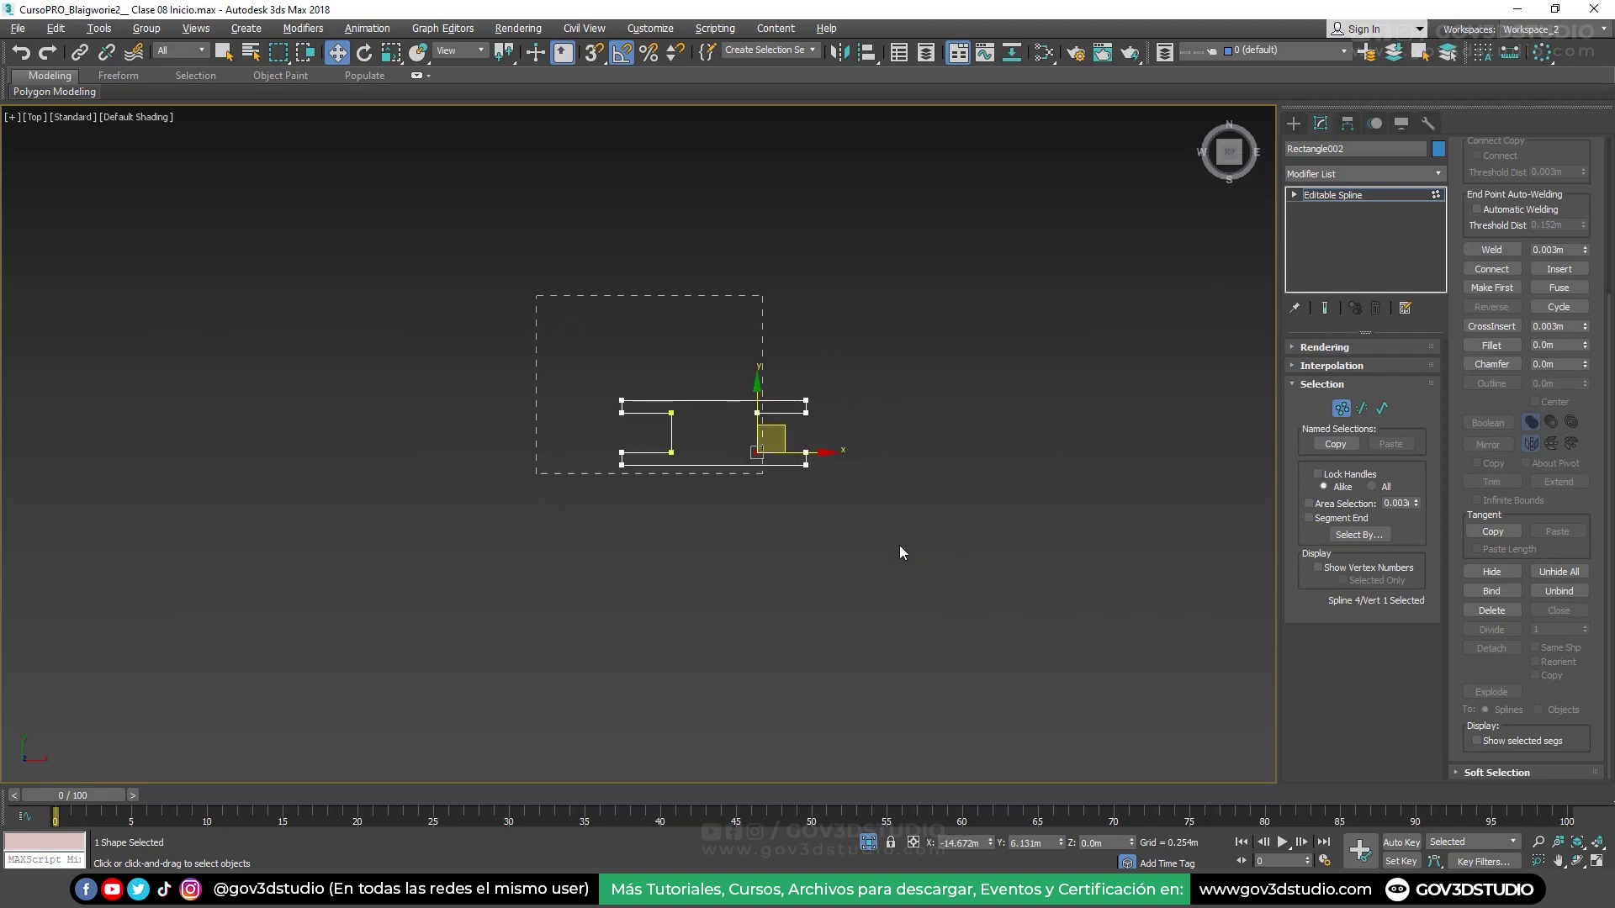
scroll(681, 409, up, 3)
scroll(680, 409, up, 2)
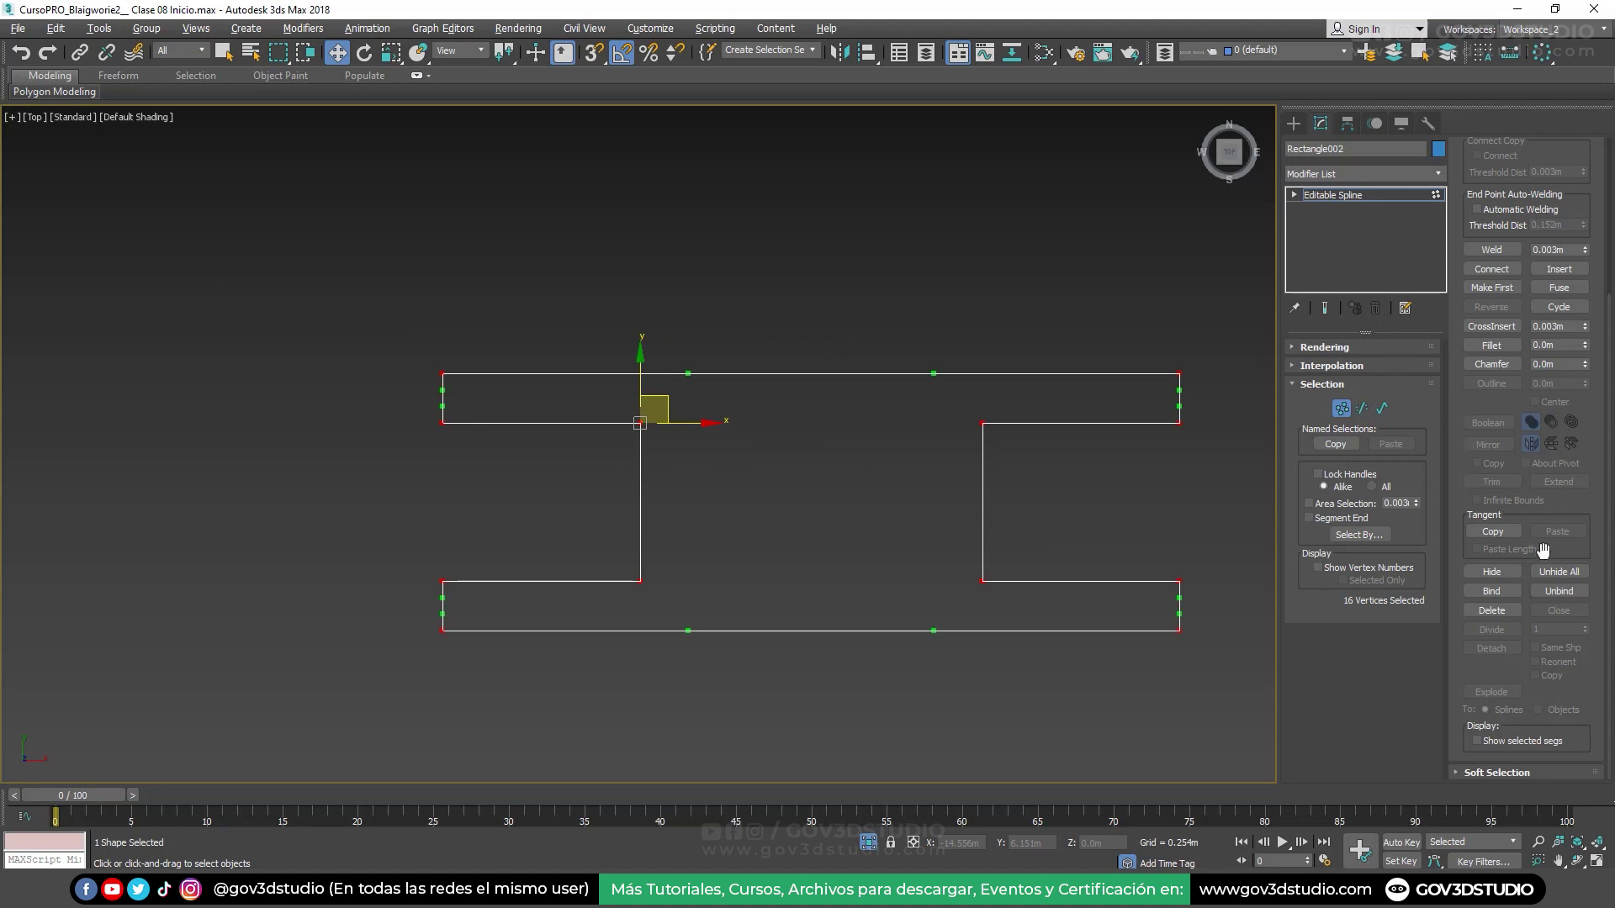
click(1504, 251)
scroll(786, 405, down, 2)
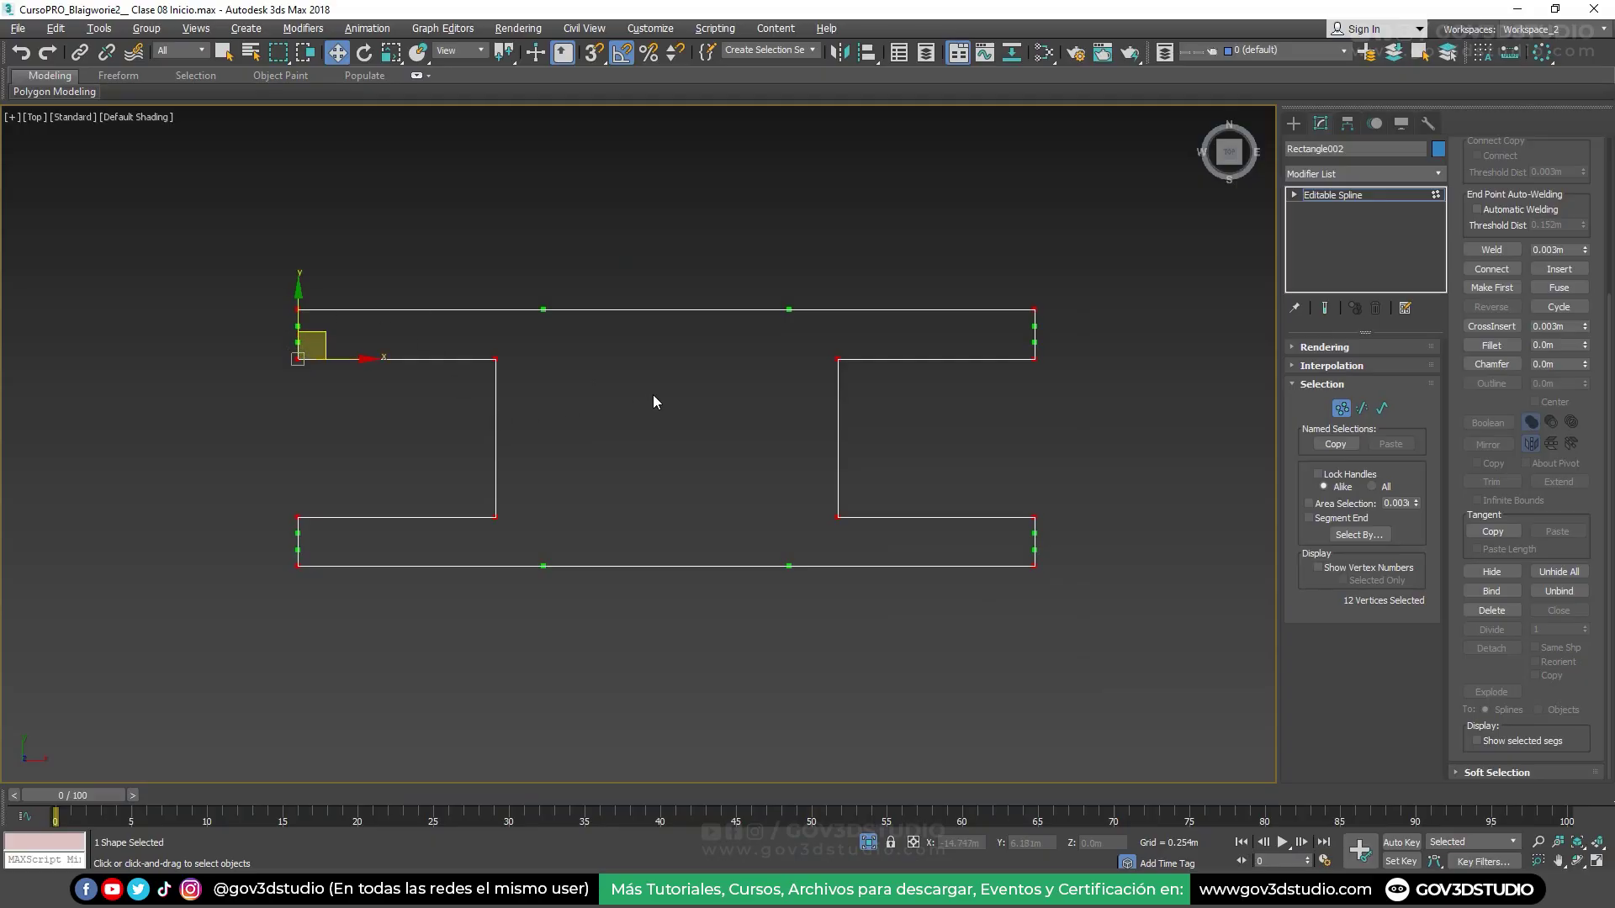
Set the selected vertices to Bezier and try moving inner notch vertices, cancelling each move
right_click(654, 396)
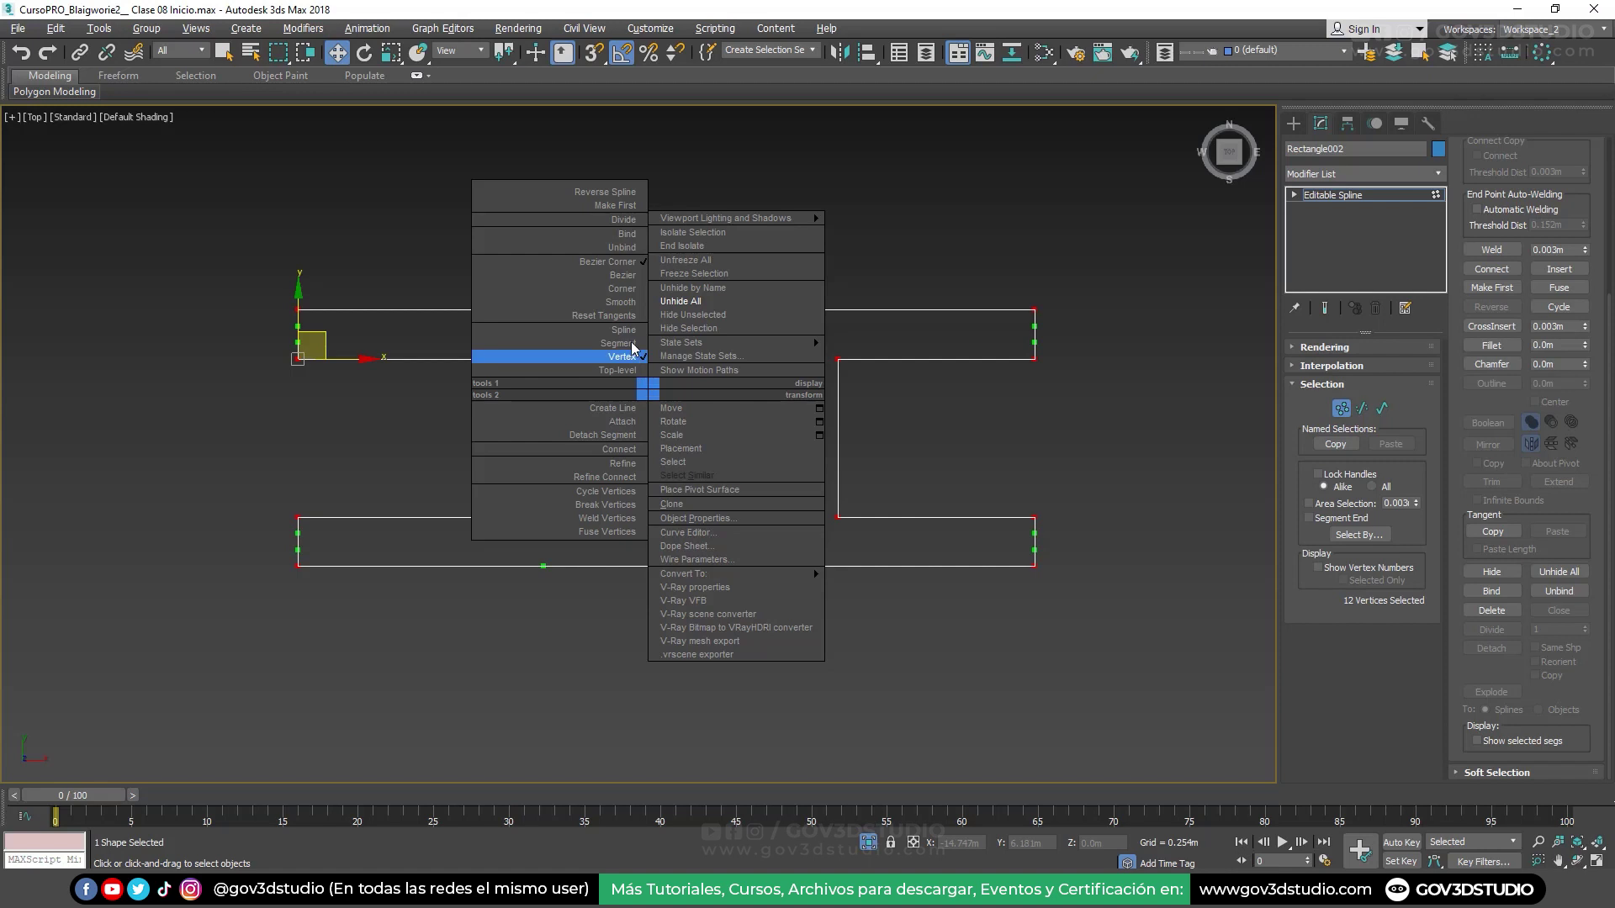
click(628, 289)
middle_drag(628, 295, 700, 350)
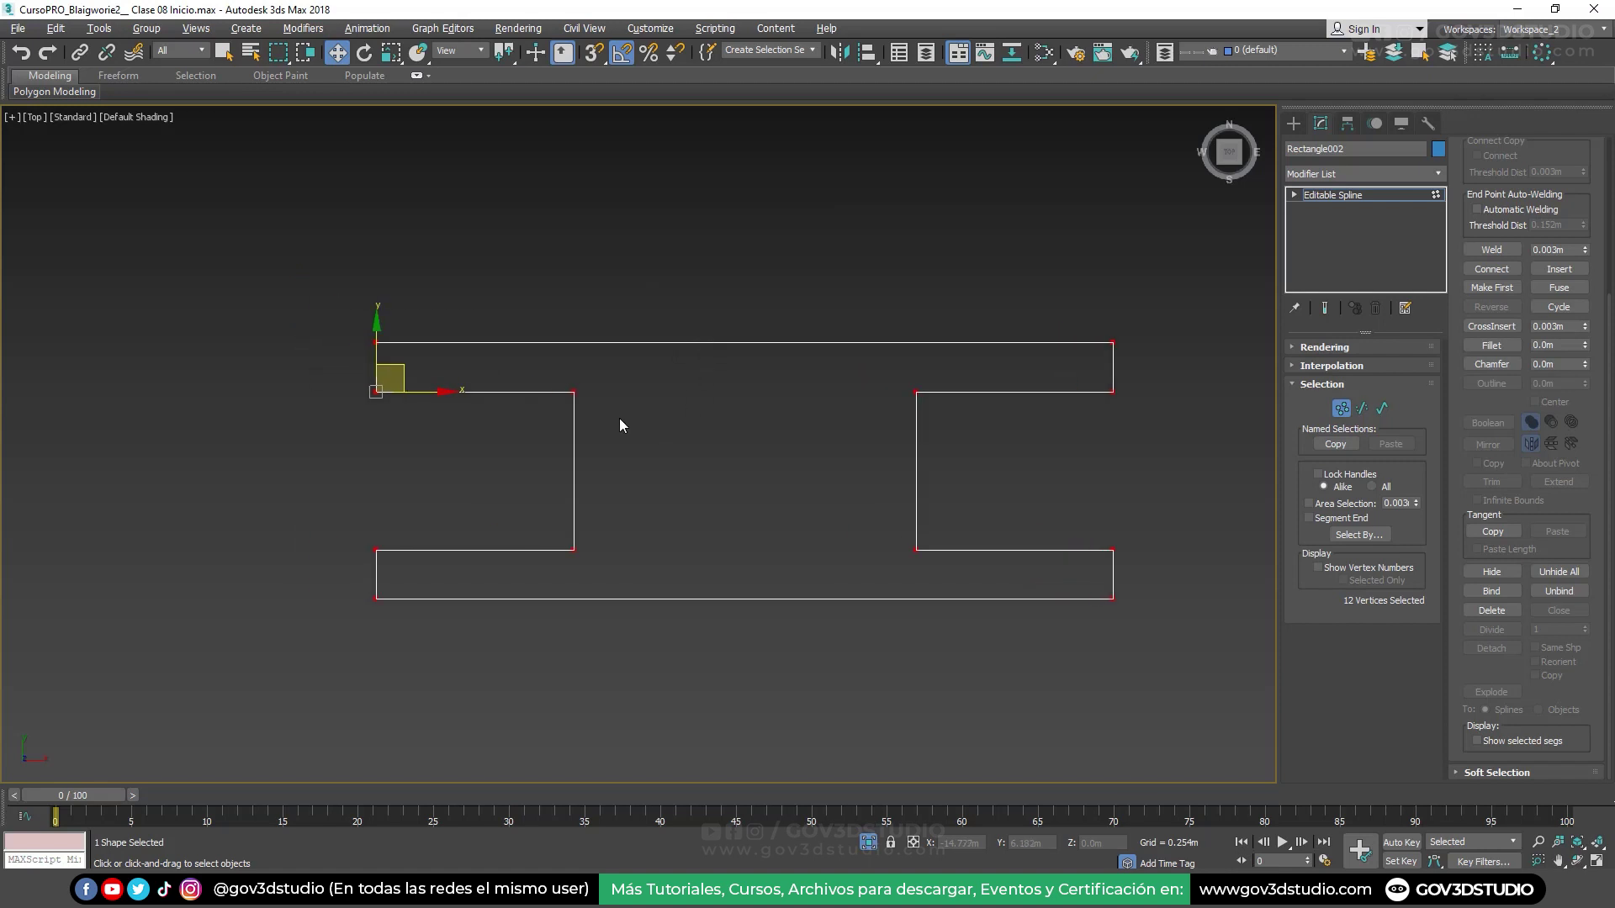
click(577, 396)
drag(591, 381, 689, 364)
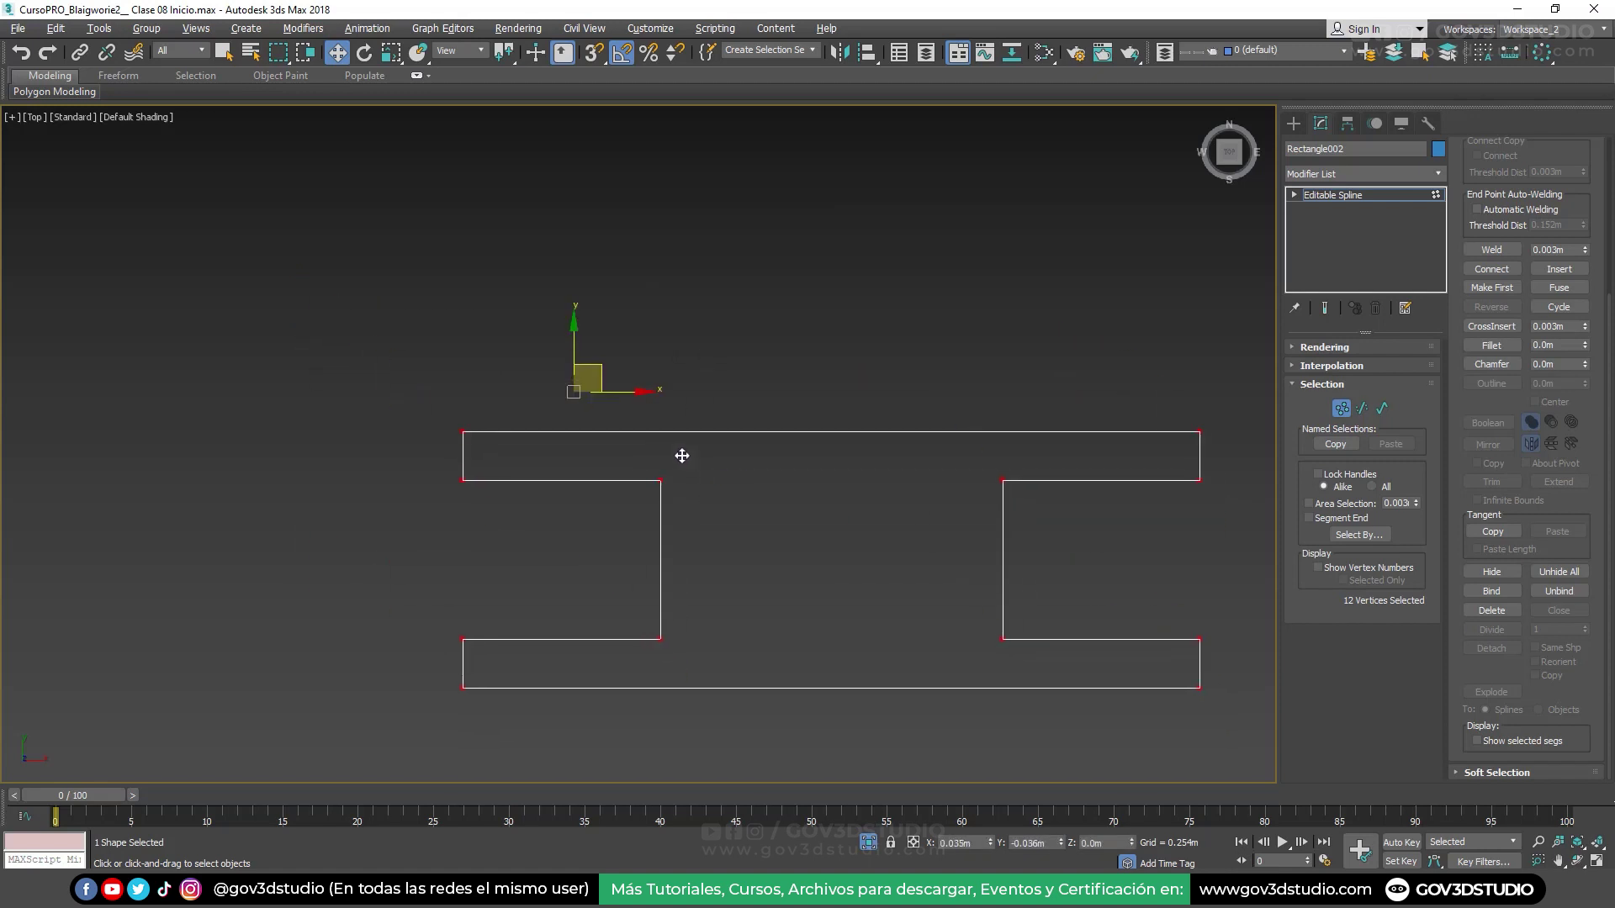
right_click(689, 364)
drag(573, 391, 721, 515)
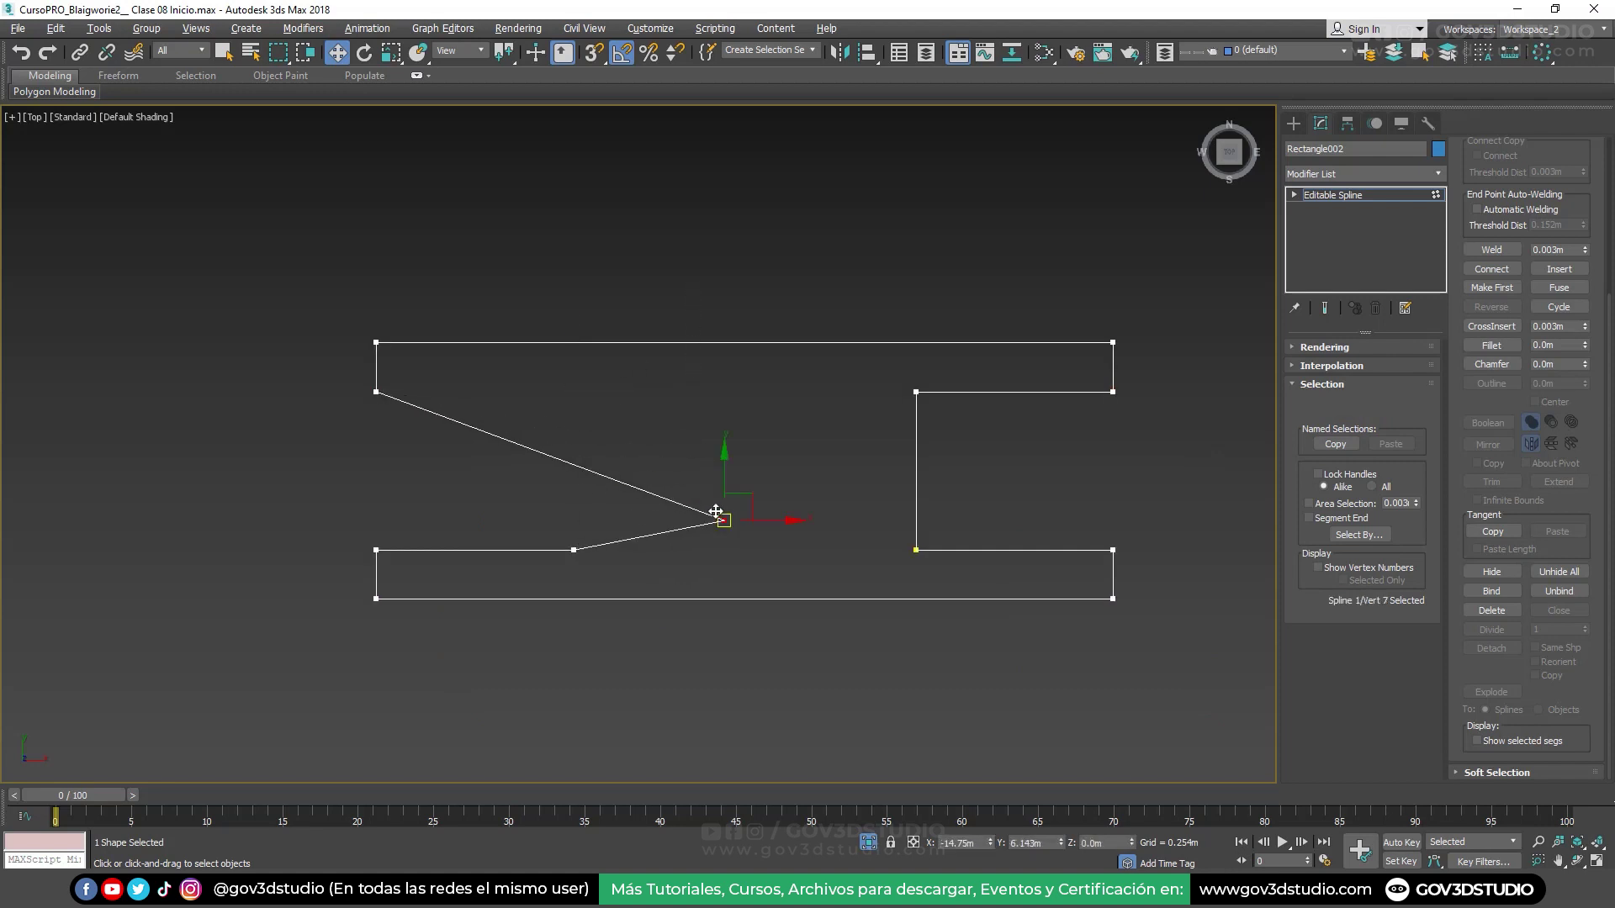
right_click(721, 516)
click(574, 550)
mouse_move(573, 550)
mouse_down()
mouse_move(749, 472)
mouse_move(932, 562)
mouse_move(721, 432)
mouse_up()
right_click(932, 562)
right_click(757, 362)
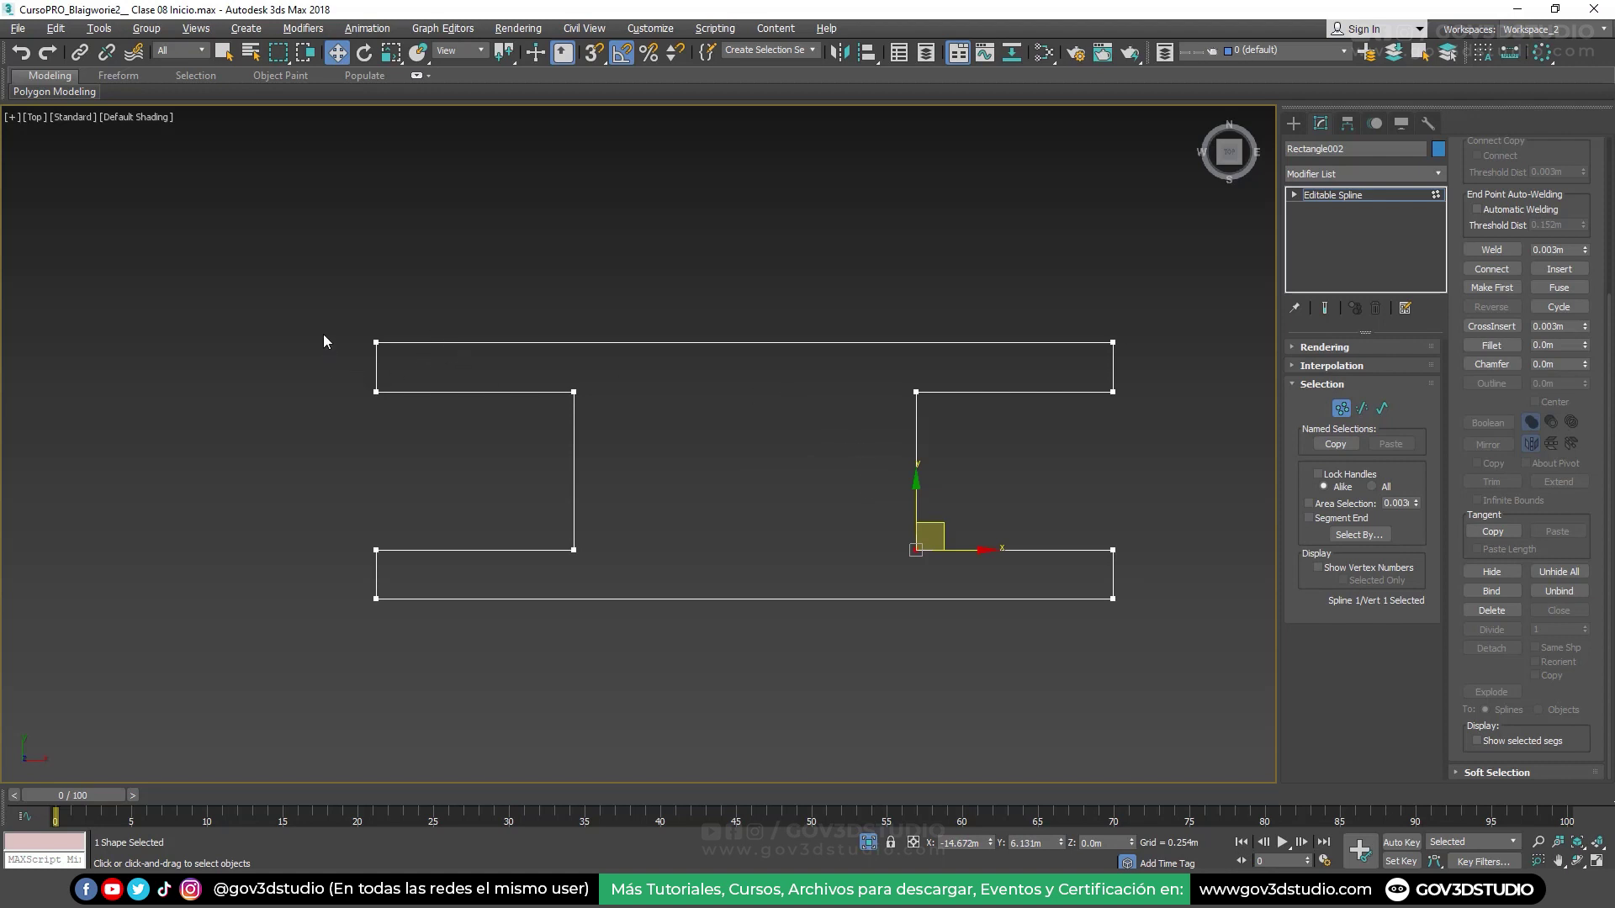
Chamfer all twelve outline vertices by 0.003m and leave Vertex mode
drag(1065, 626, 1144, 648)
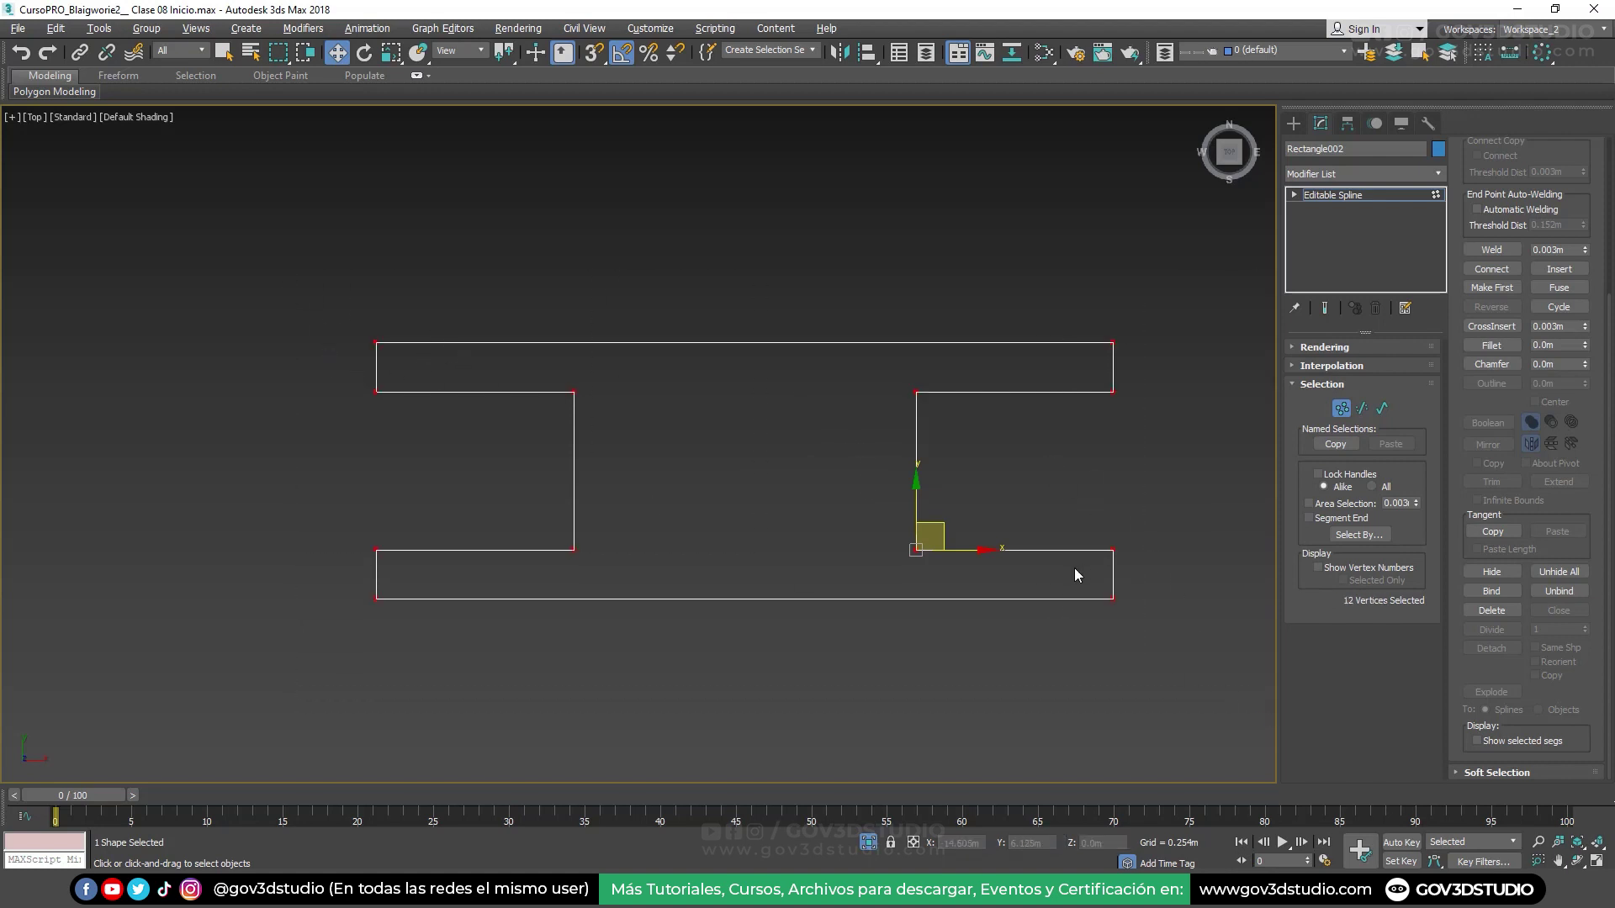
click(1113, 343)
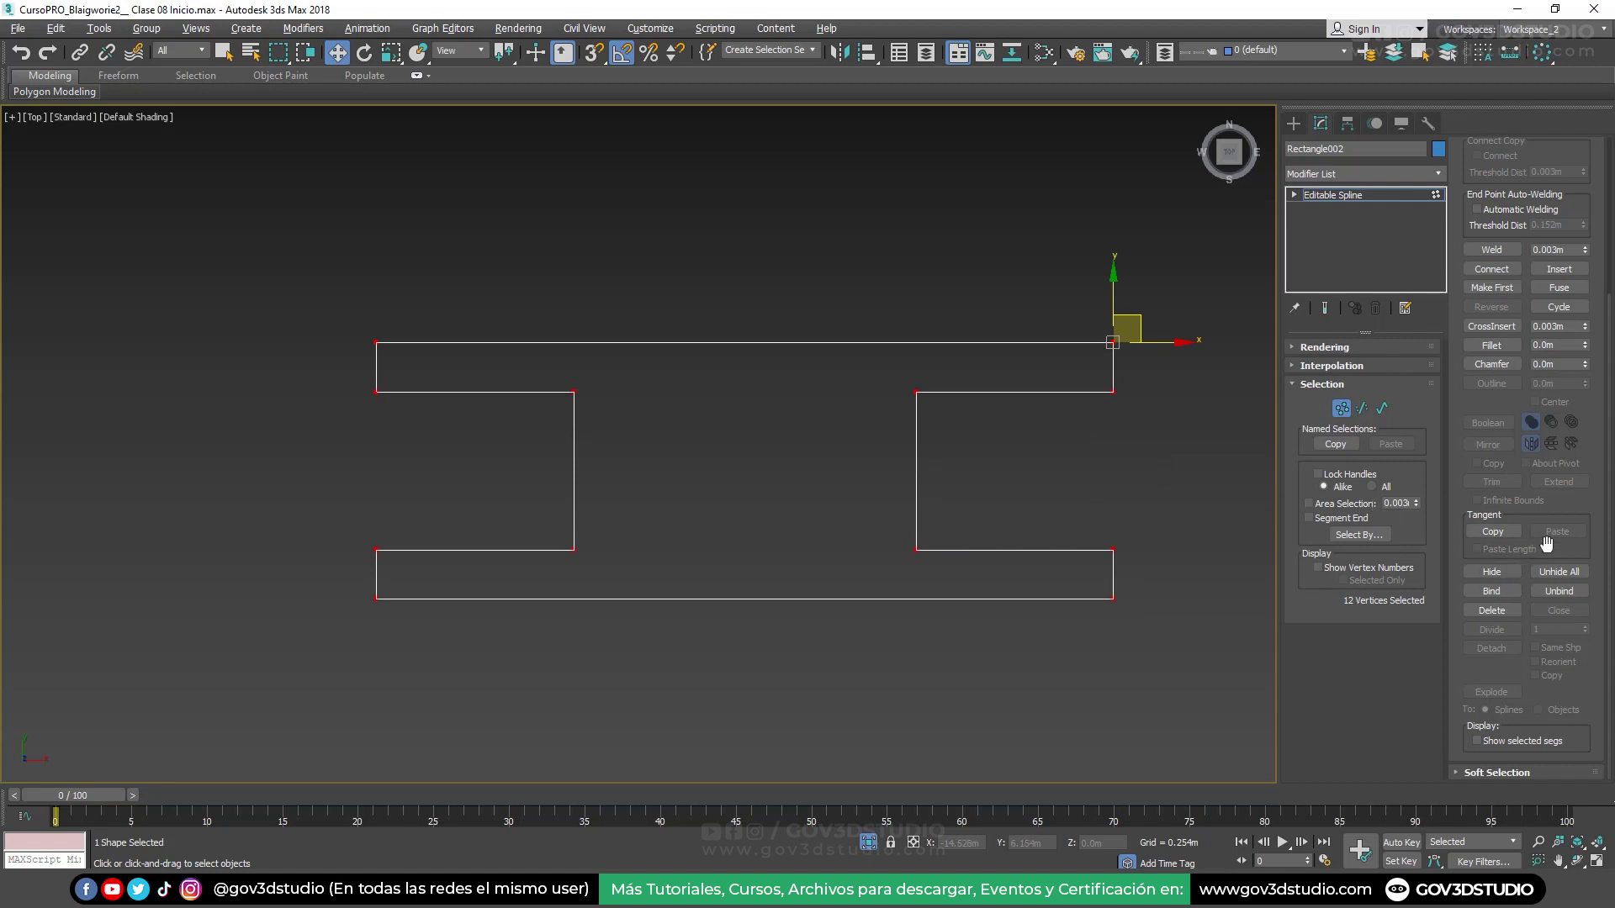
drag(1586, 366, 1587, 362)
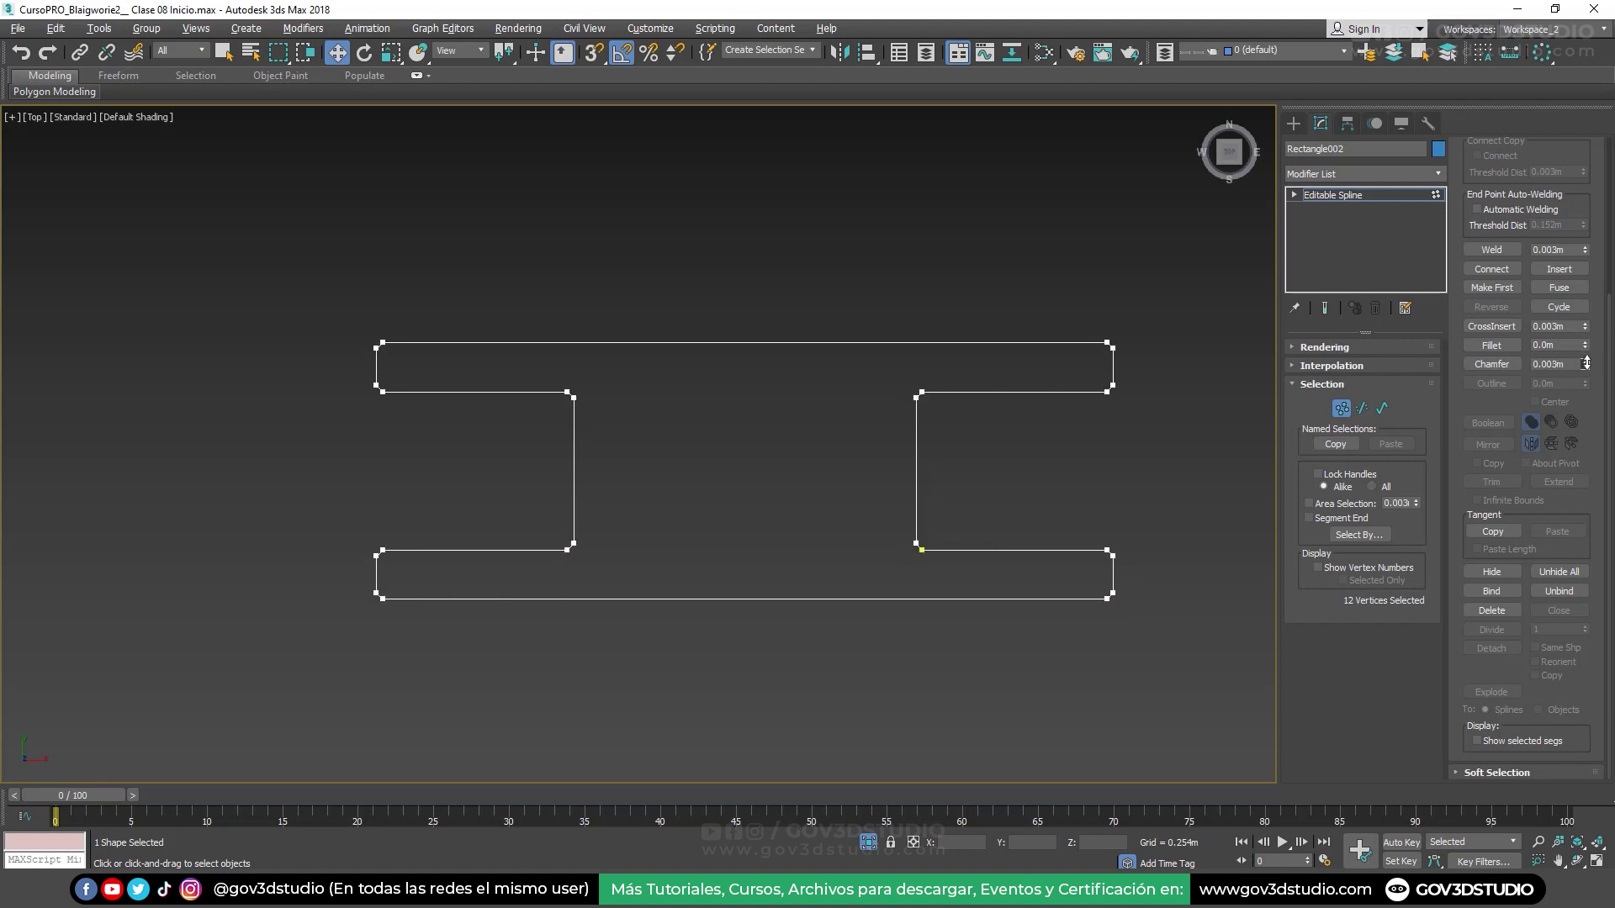
click(1342, 409)
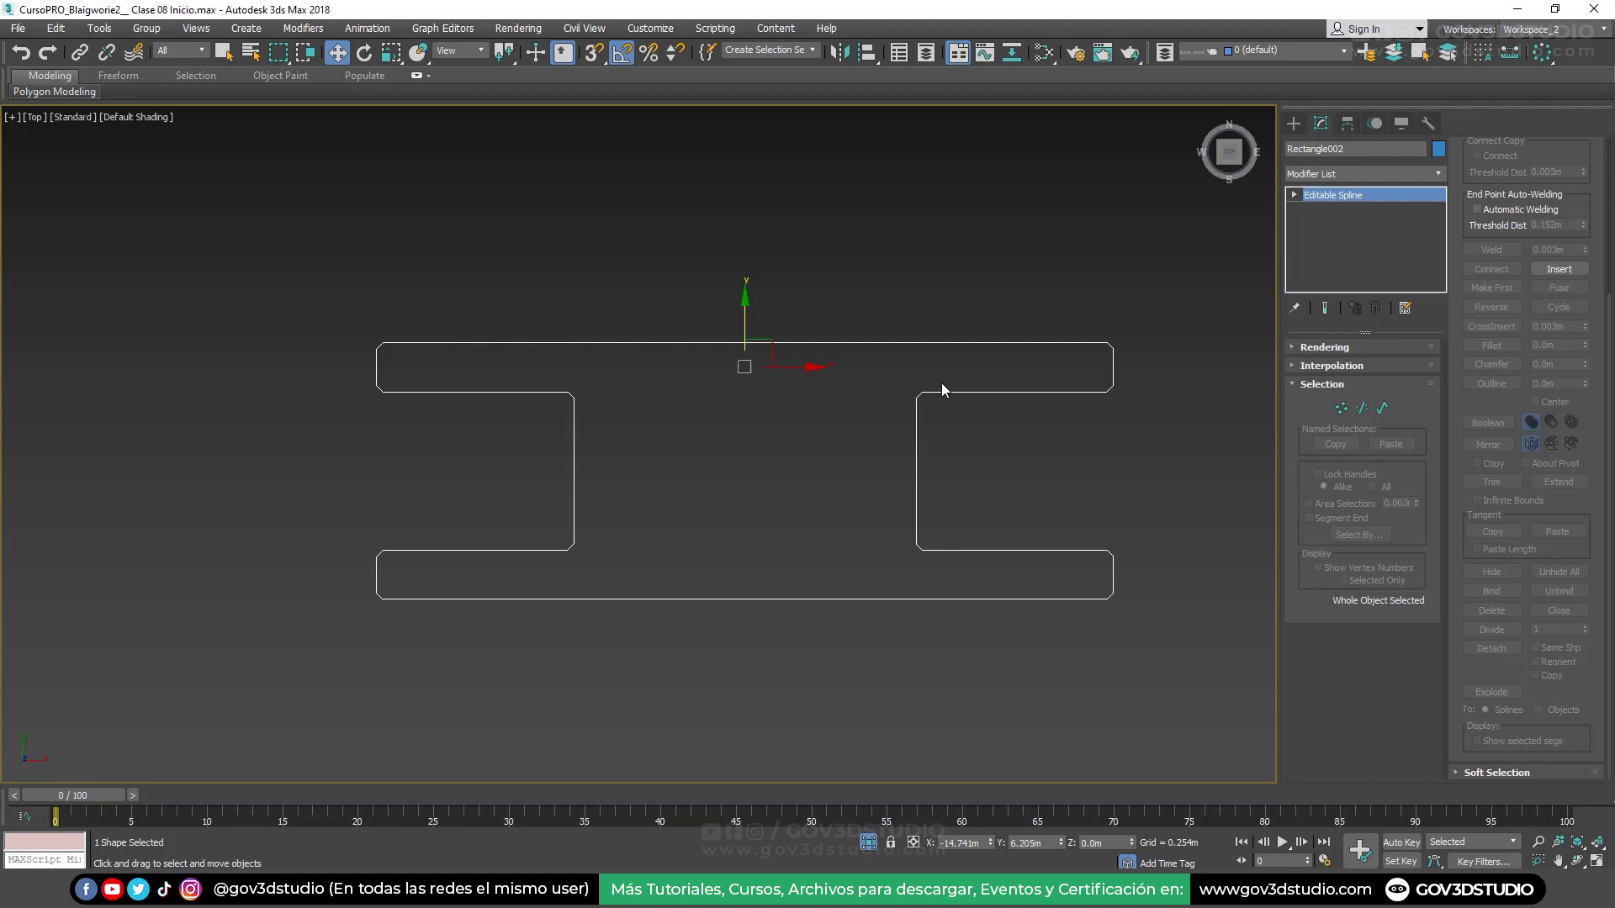
Add an Extrude modifier to the chamfered I-shaped outline Rectangle002
click(1341, 175)
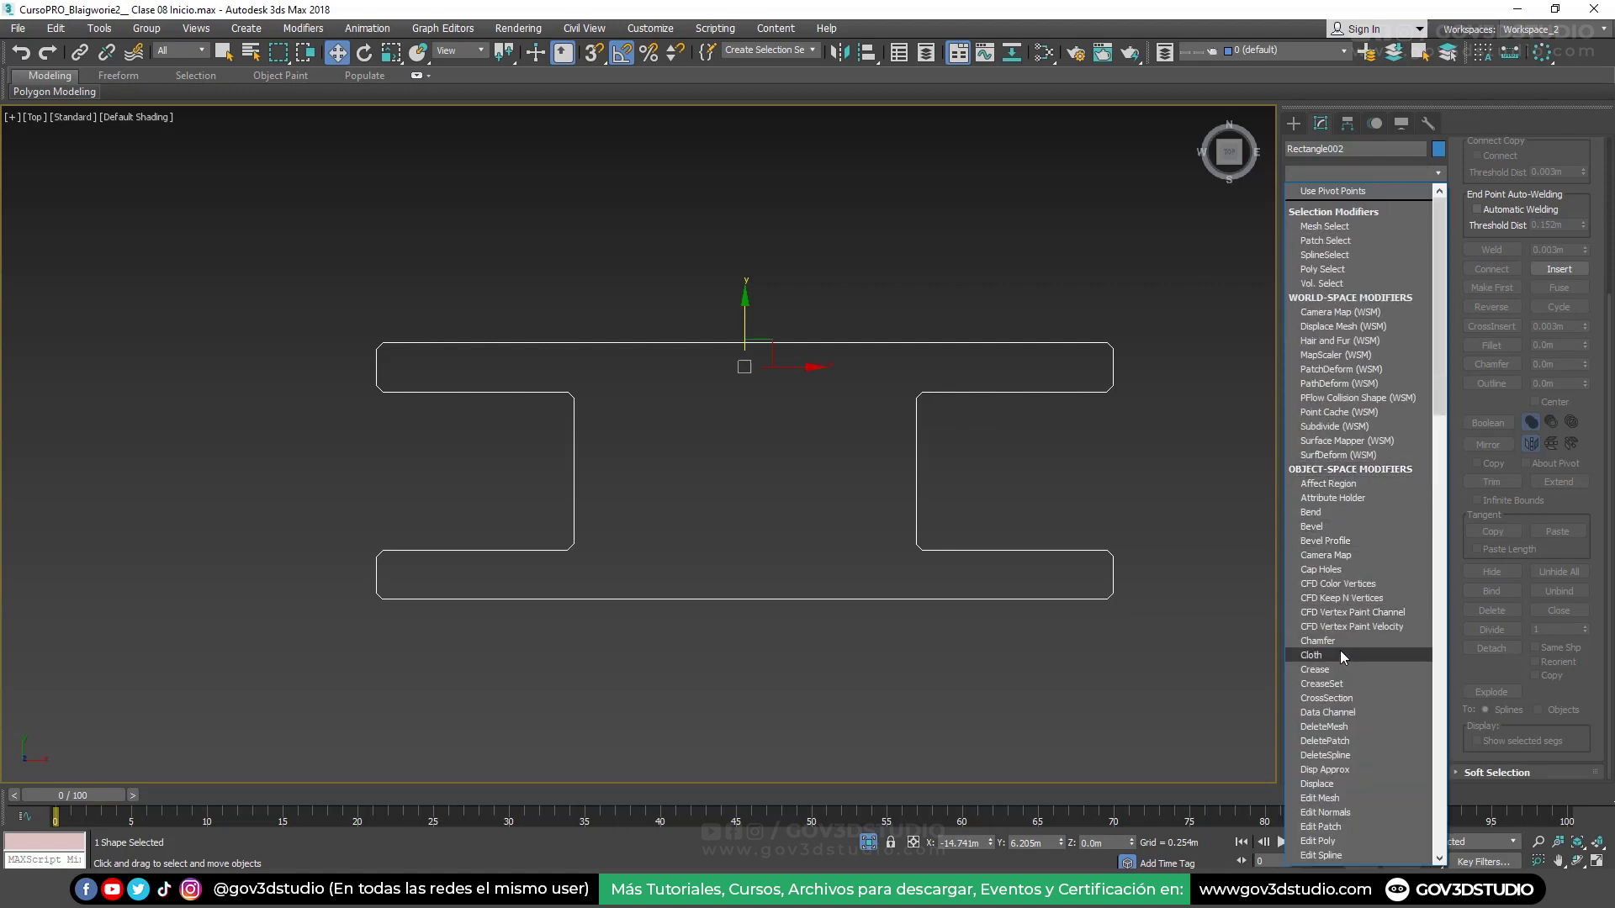
scroll(1343, 700, down, 6)
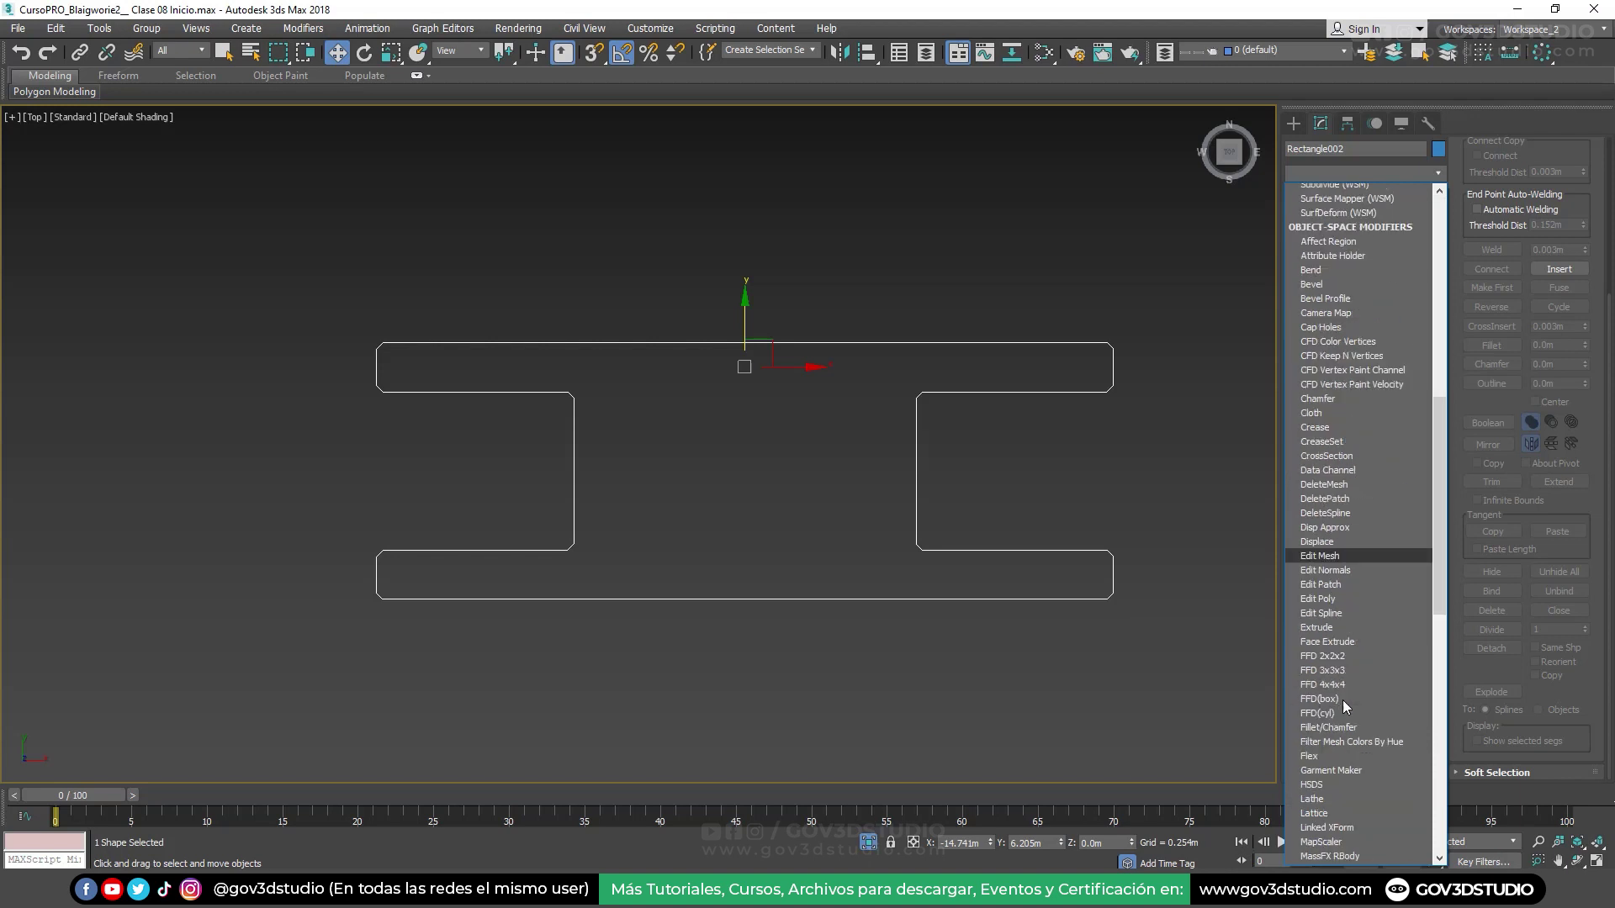
scroll(1343, 700, down, 8)
click(1343, 266)
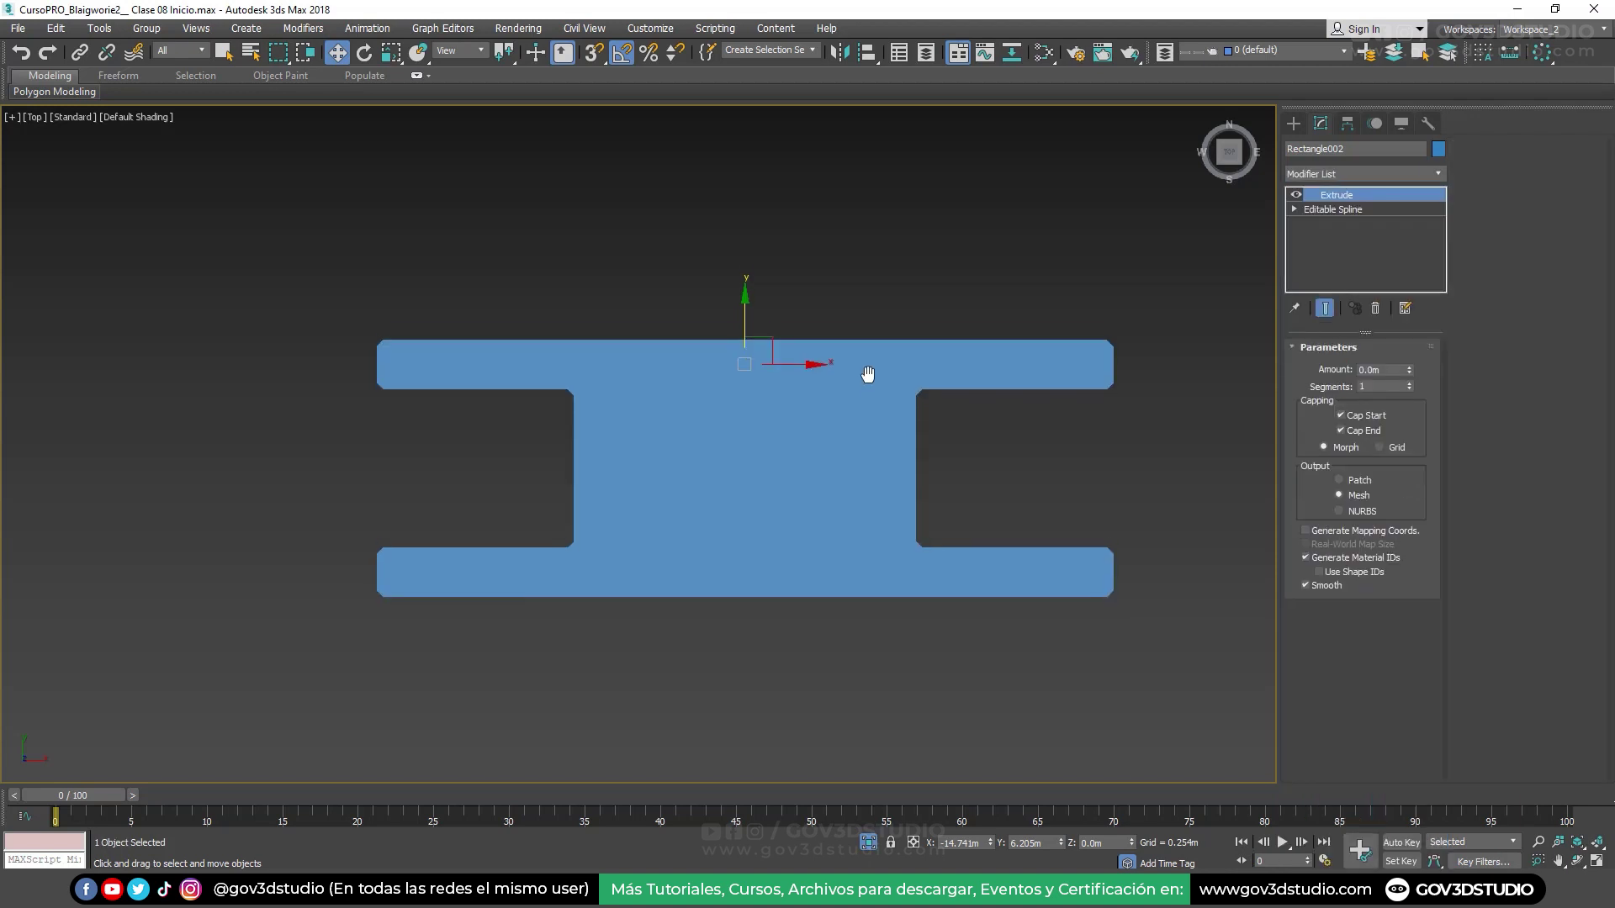
scroll(867, 374, down, 3)
scroll(872, 382, up, 3)
Set the extrusion Amount to 3.0m and inspect the tall post in Perspective
key(p)
alt+middle_drag(800, 465, 905, 369)
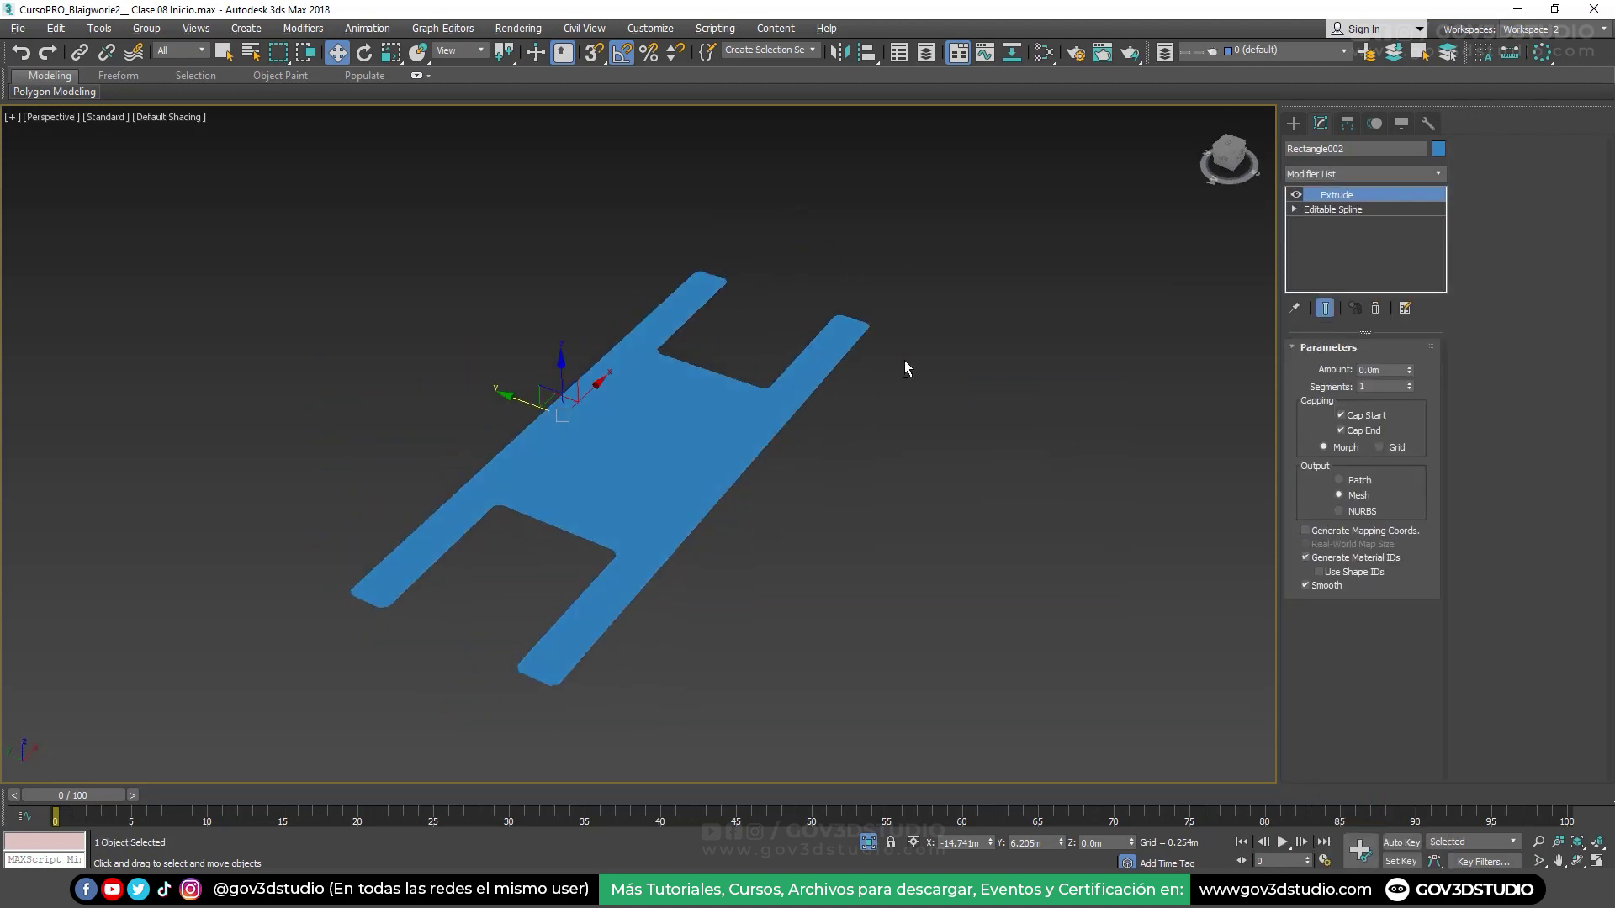
click(1368, 370)
text(3)
key(Return)
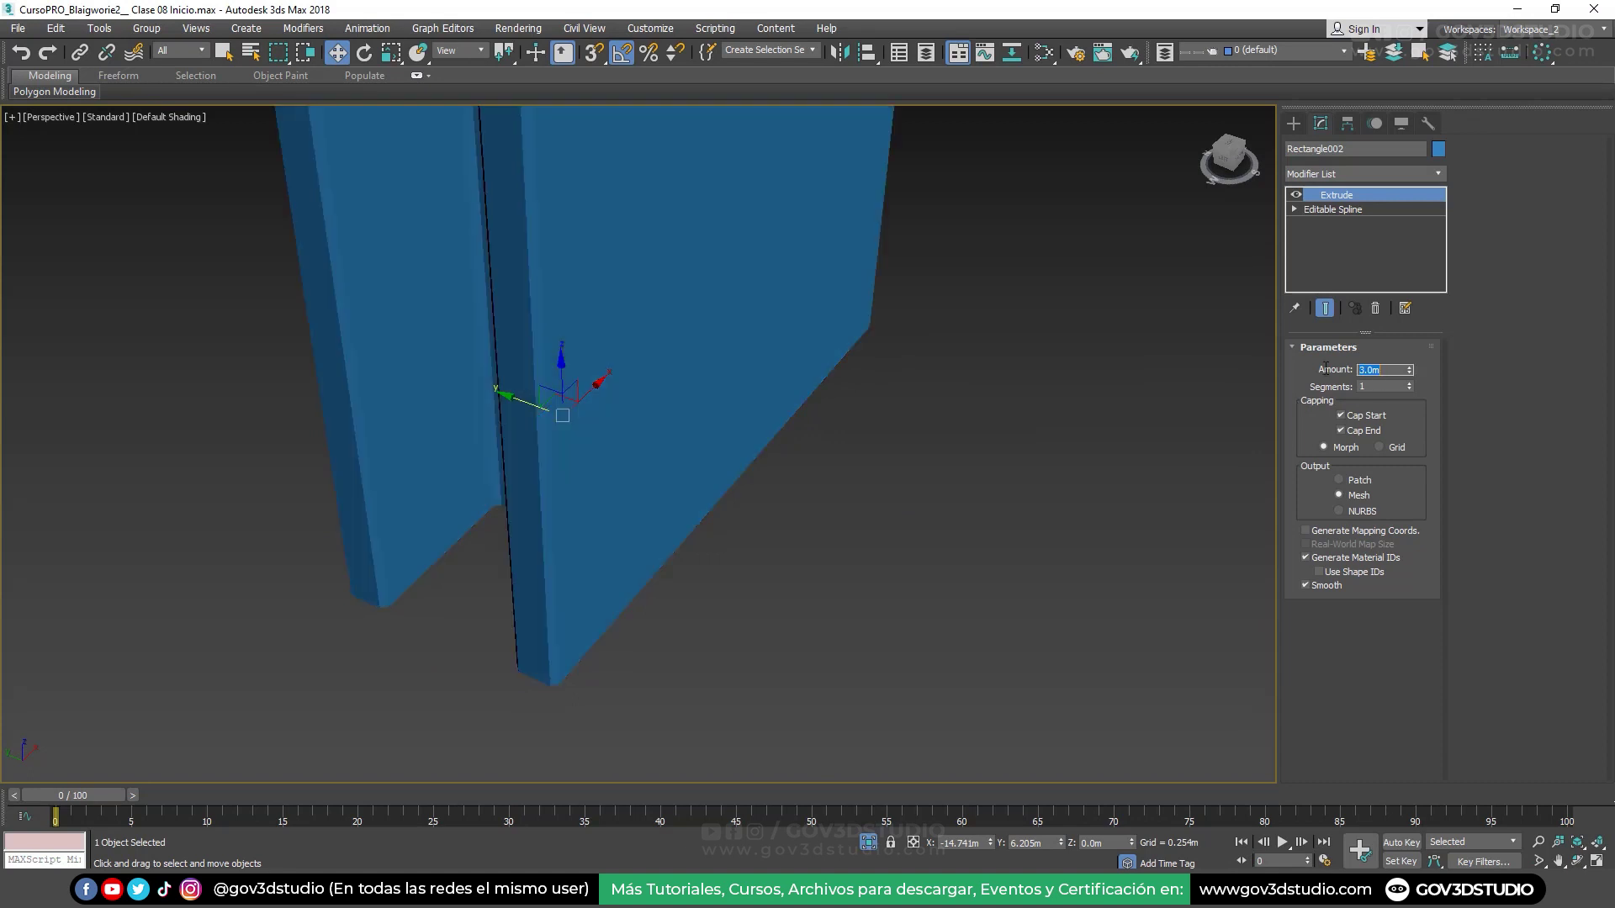
scroll(619, 418, down, 3)
alt+middle_drag(688, 490, 794, 494)
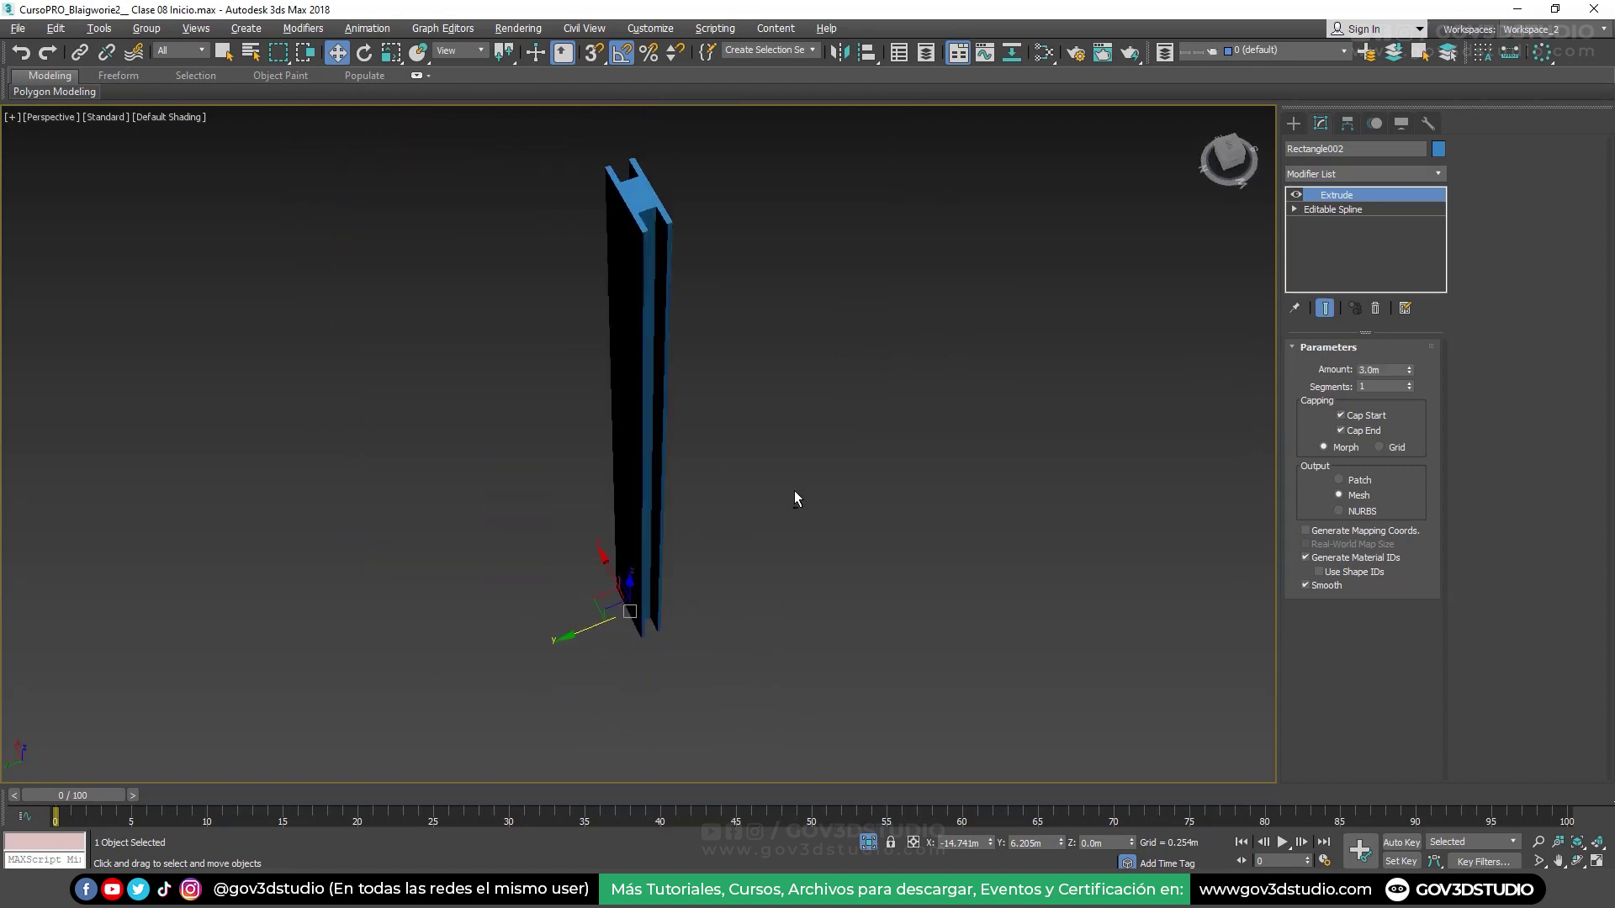
Exit Isolate Selection and turn on Edged Faces shading with F4
click(869, 849)
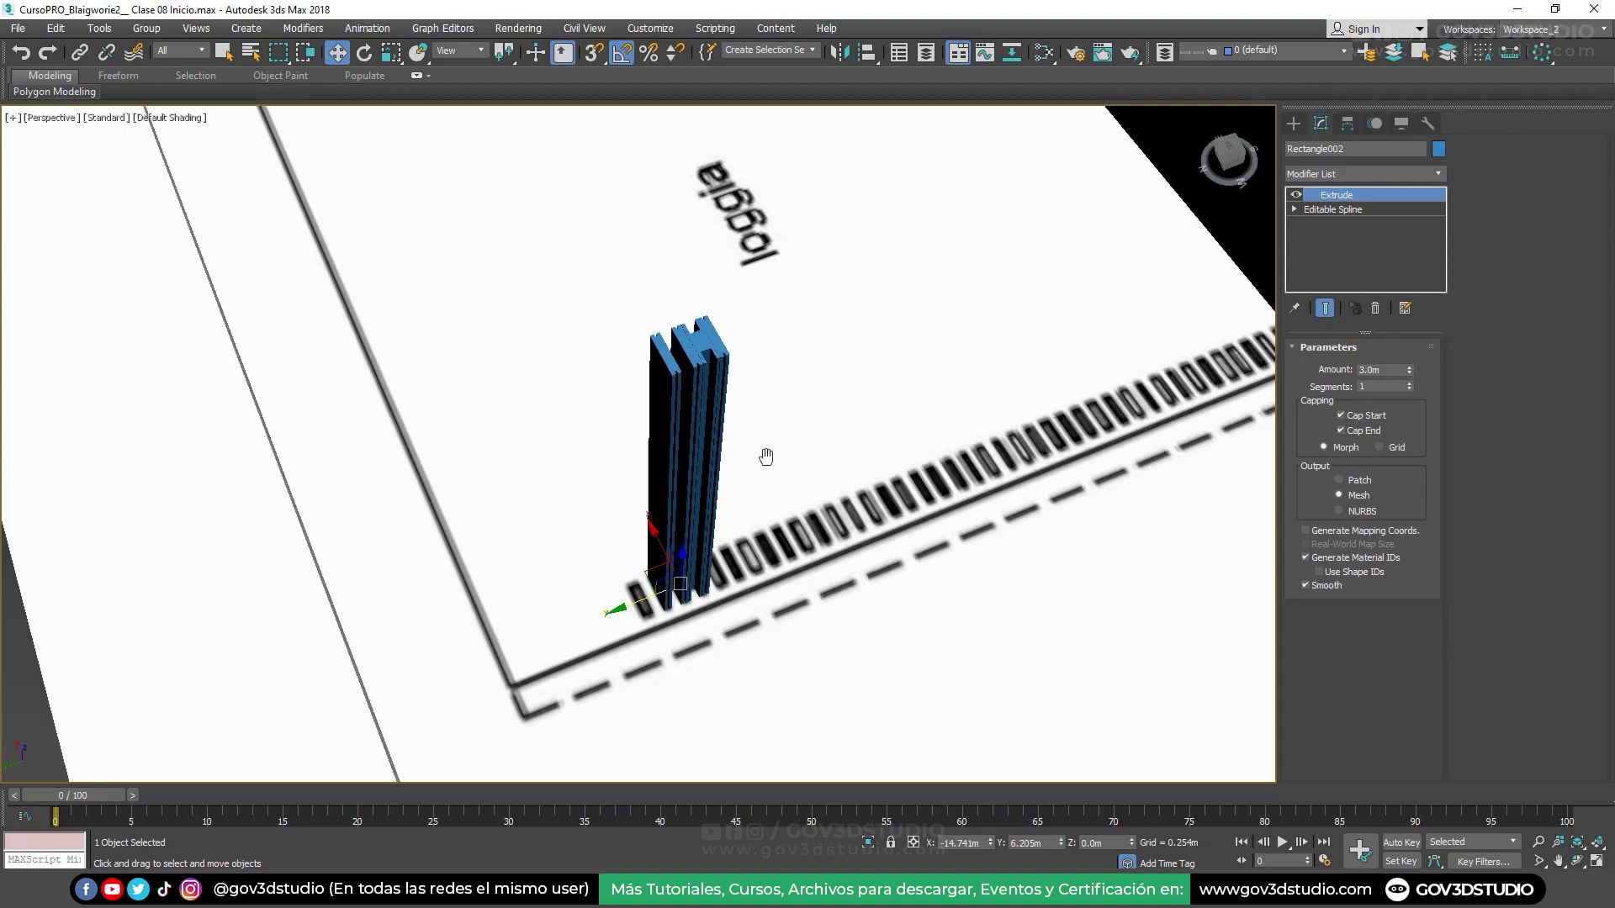
scroll(768, 459, up, 4)
scroll(769, 426, up, 2)
key(F3)
key(F3)
key(F4)
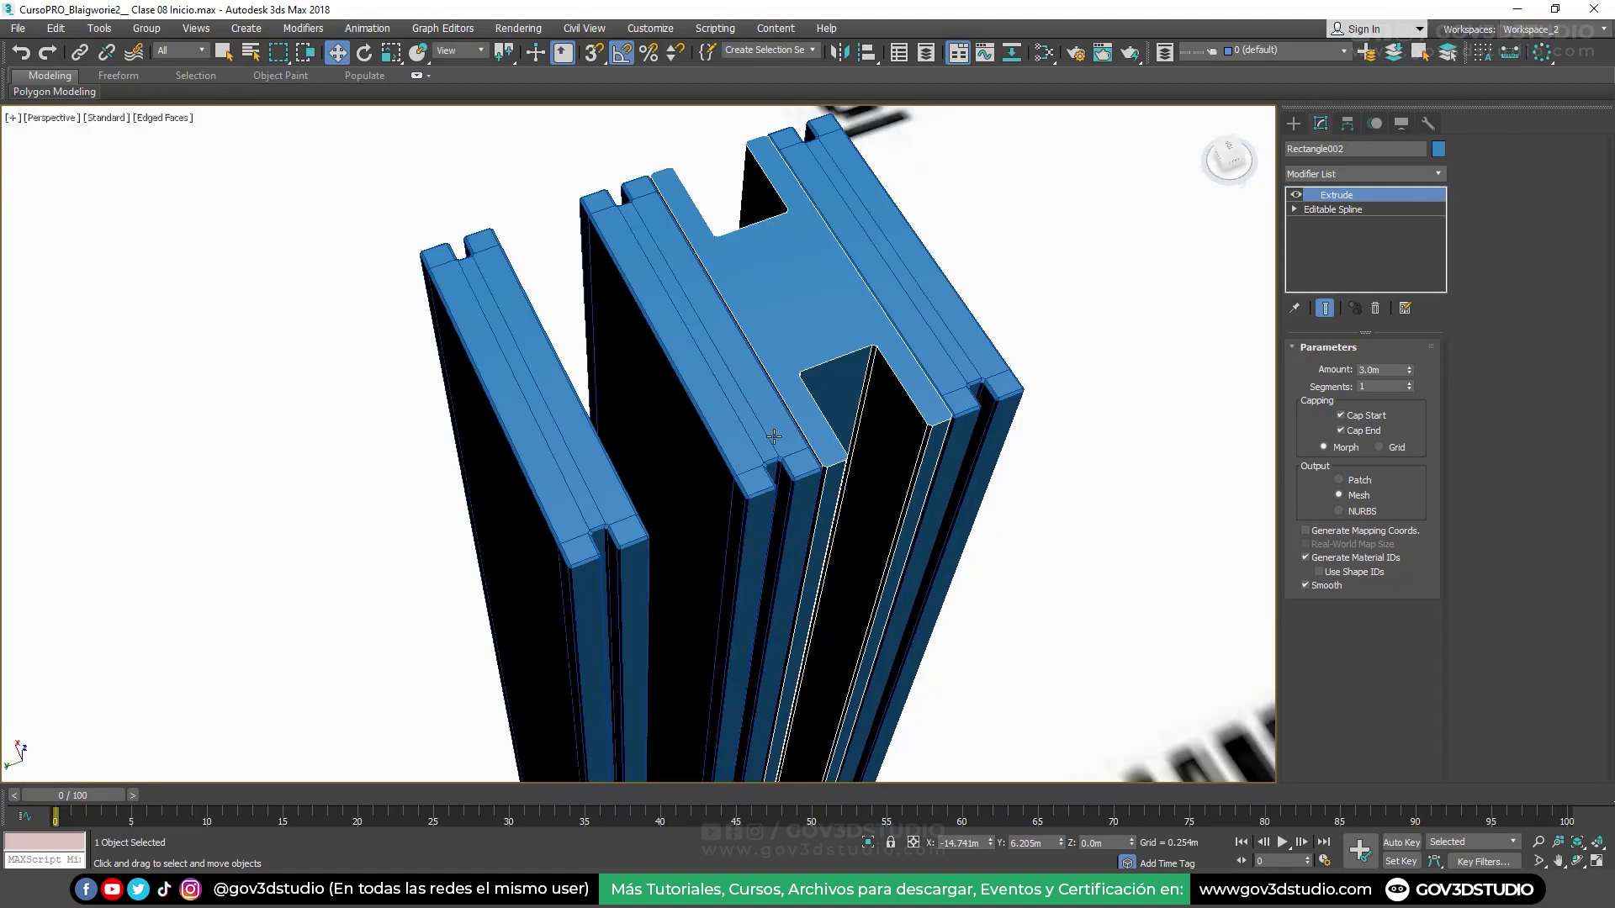
scroll(807, 441, up, 2)
Orbit around the post, compare it with a neighbouring slat, then reselect the post
mouse_move(838, 442)
alt+middle_down()
mouse_move(858, 382)
mouse_move(869, 577)
mouse_move(858, 479)
mouse_move(798, 303)
alt+middle_up()
scroll(747, 362, up, 2)
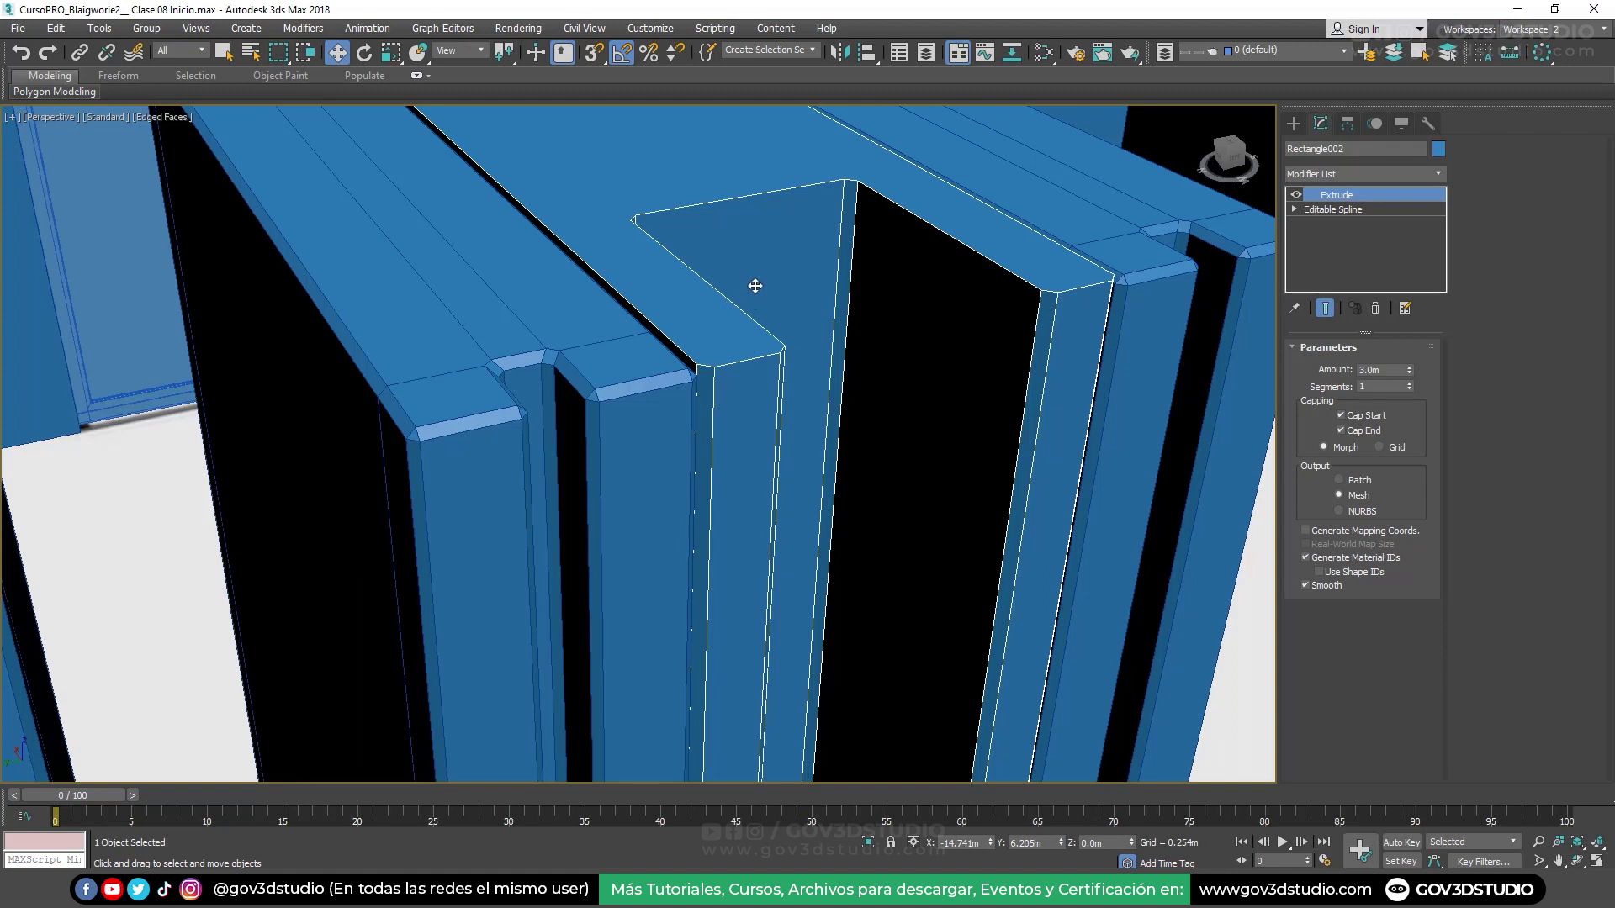
click(617, 375)
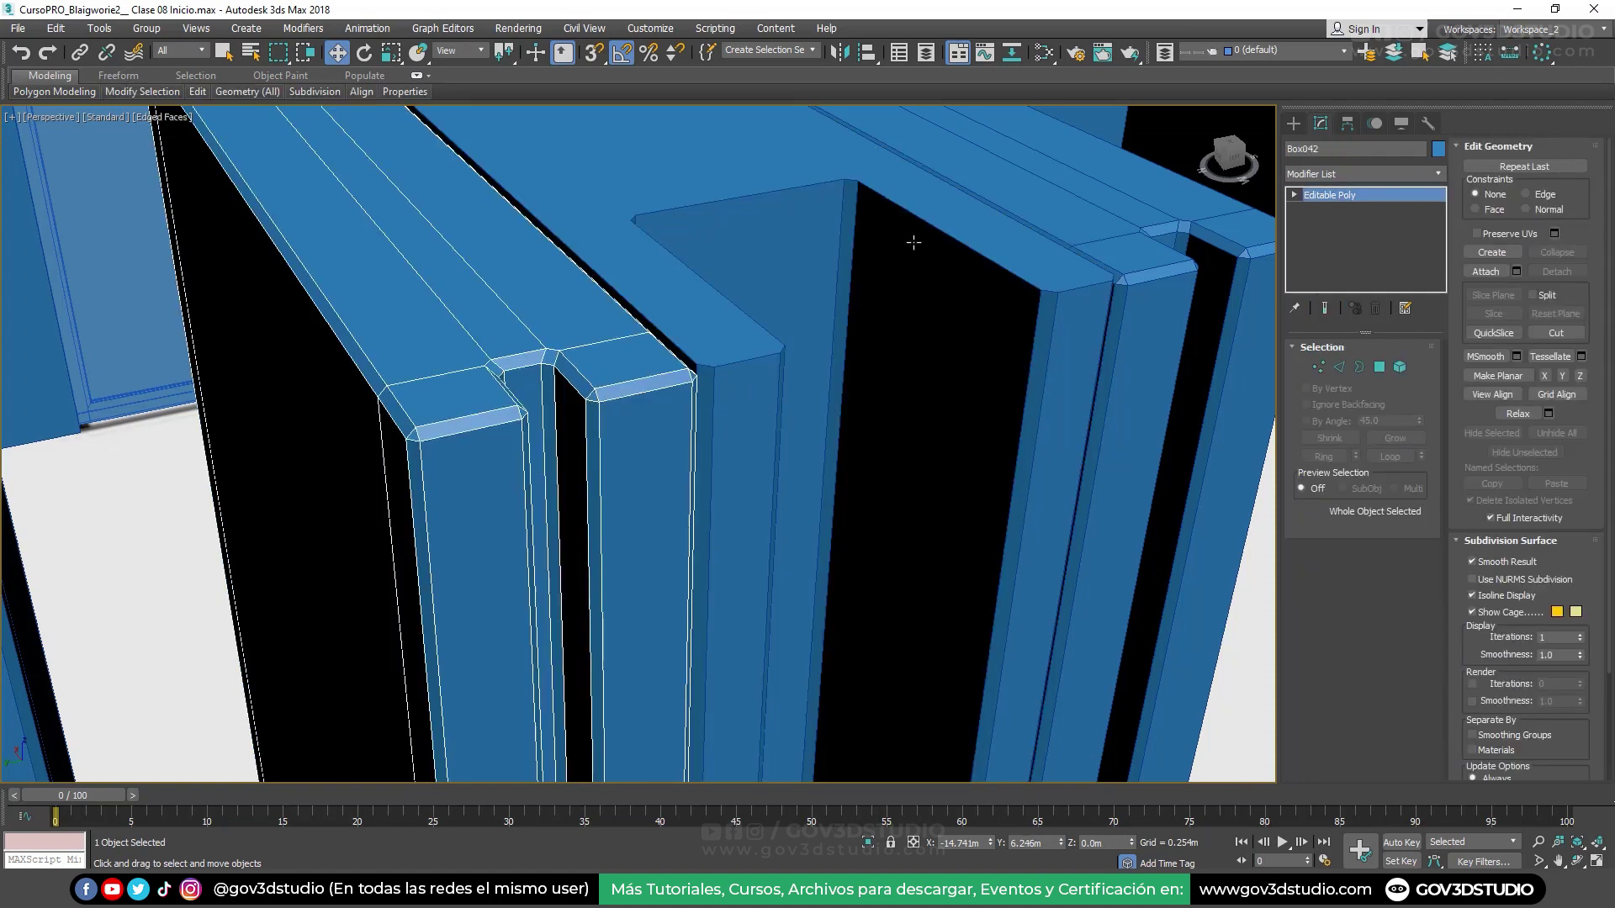
scroll(914, 243, down, 4)
click(776, 260)
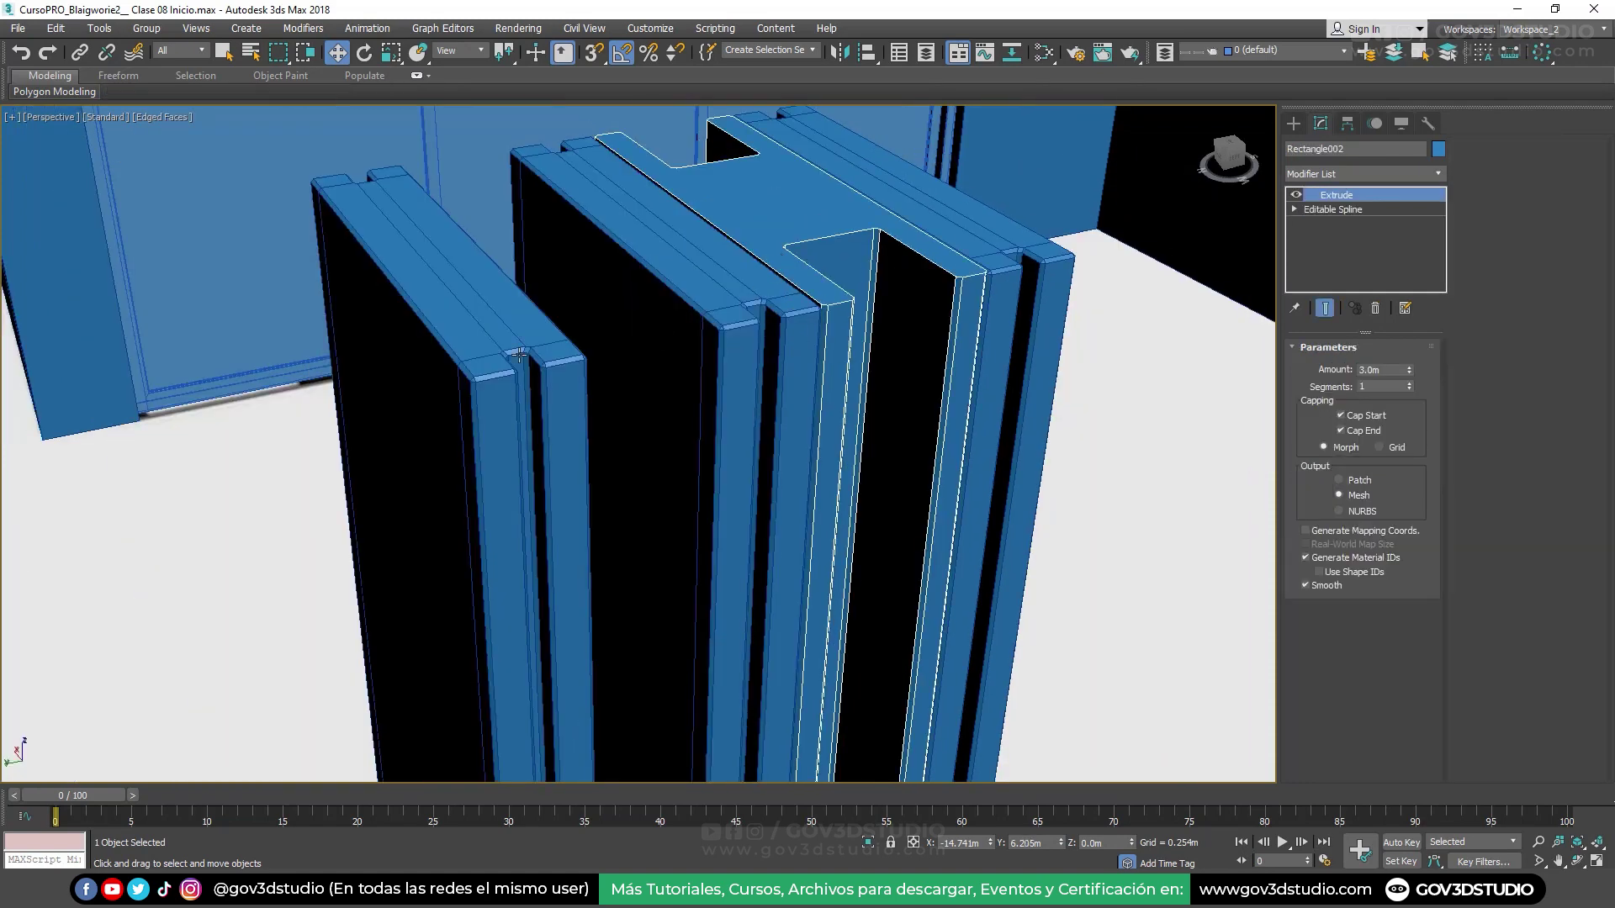
scroll(610, 361, down, 3)
scroll(744, 381, down, 3)
scroll(744, 381, down, 2)
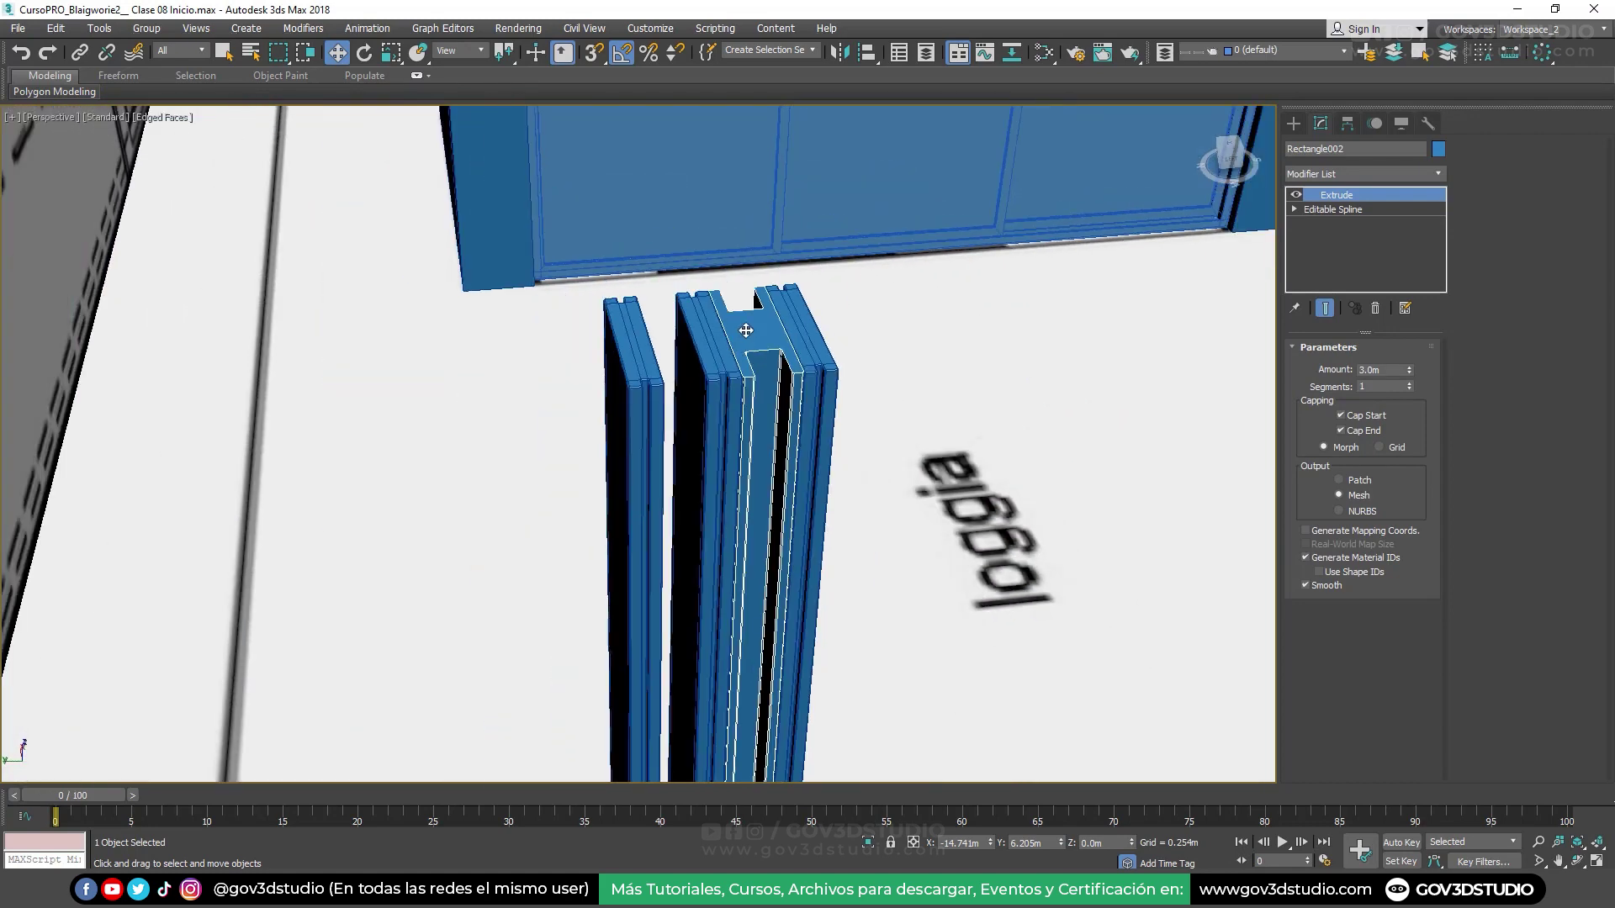
In Top view, Shift-drag a copy of the post, Rectangle003, to its right
key(t)
scroll(753, 379, down, 3)
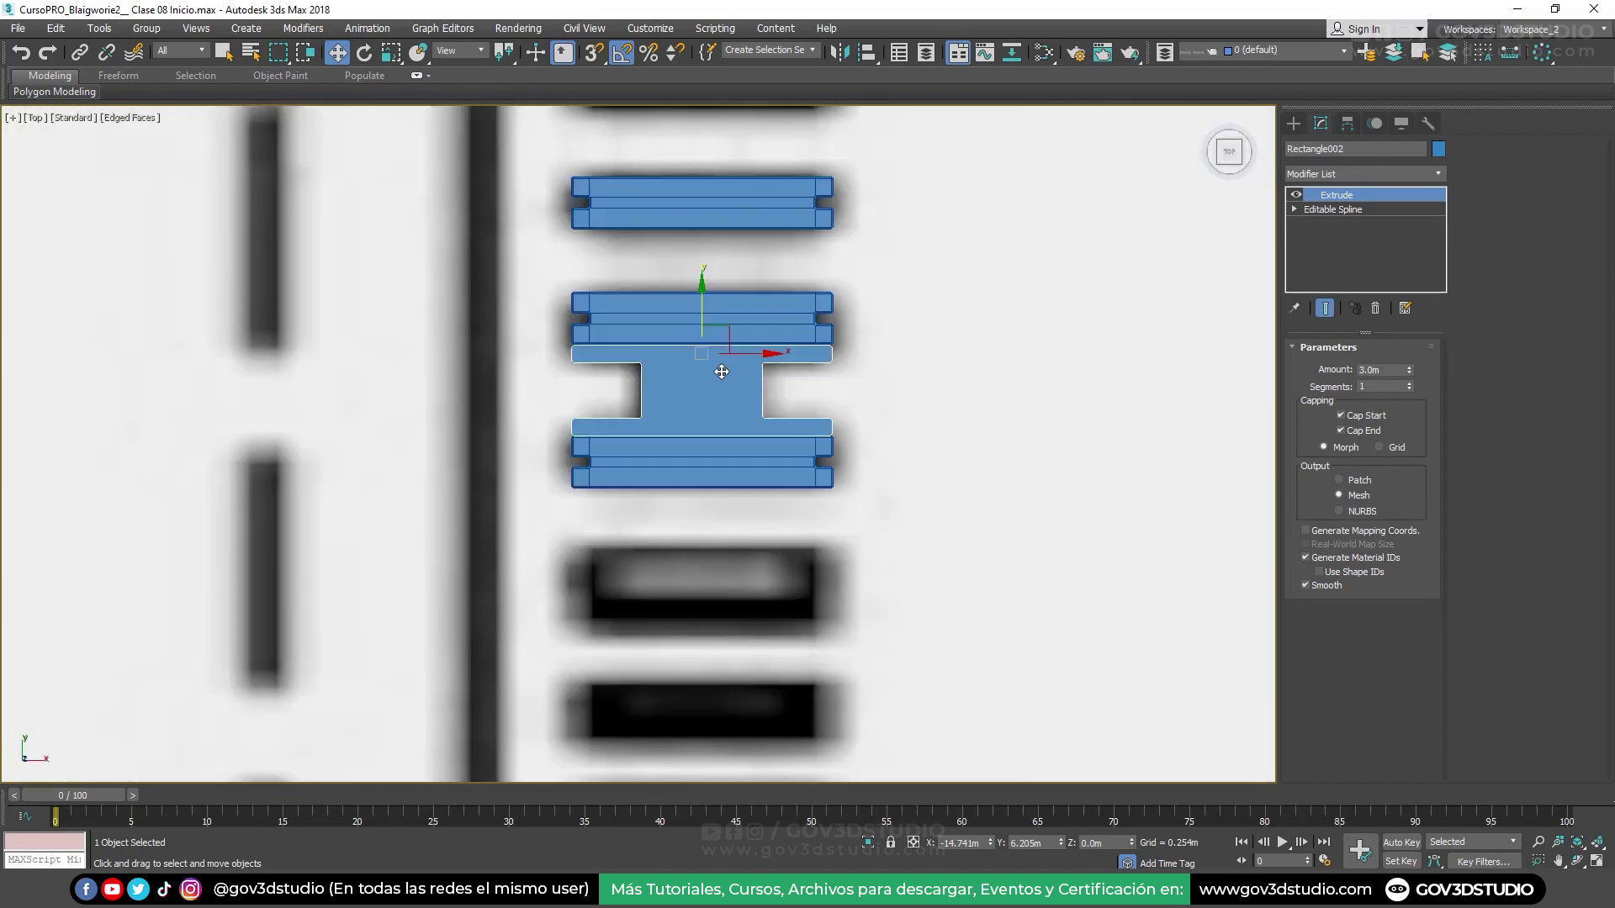
middle_drag(757, 355, 756, 416)
shift+drag(756, 415, 1028, 416)
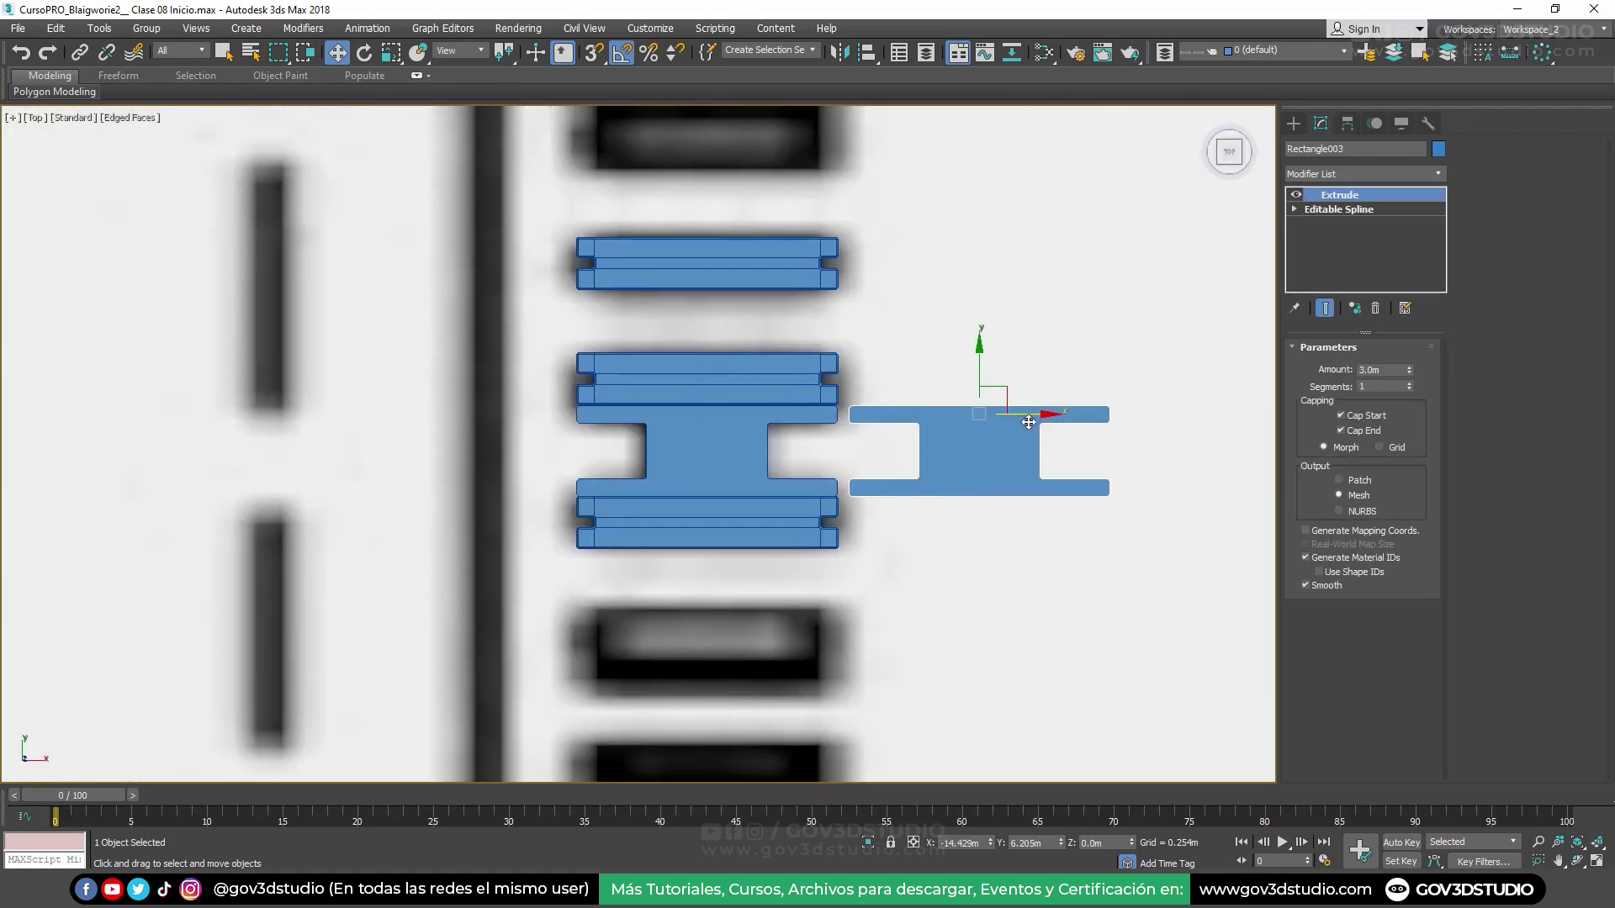
click(825, 523)
middle_drag(824, 524, 608, 447)
scroll(618, 296, up, 5)
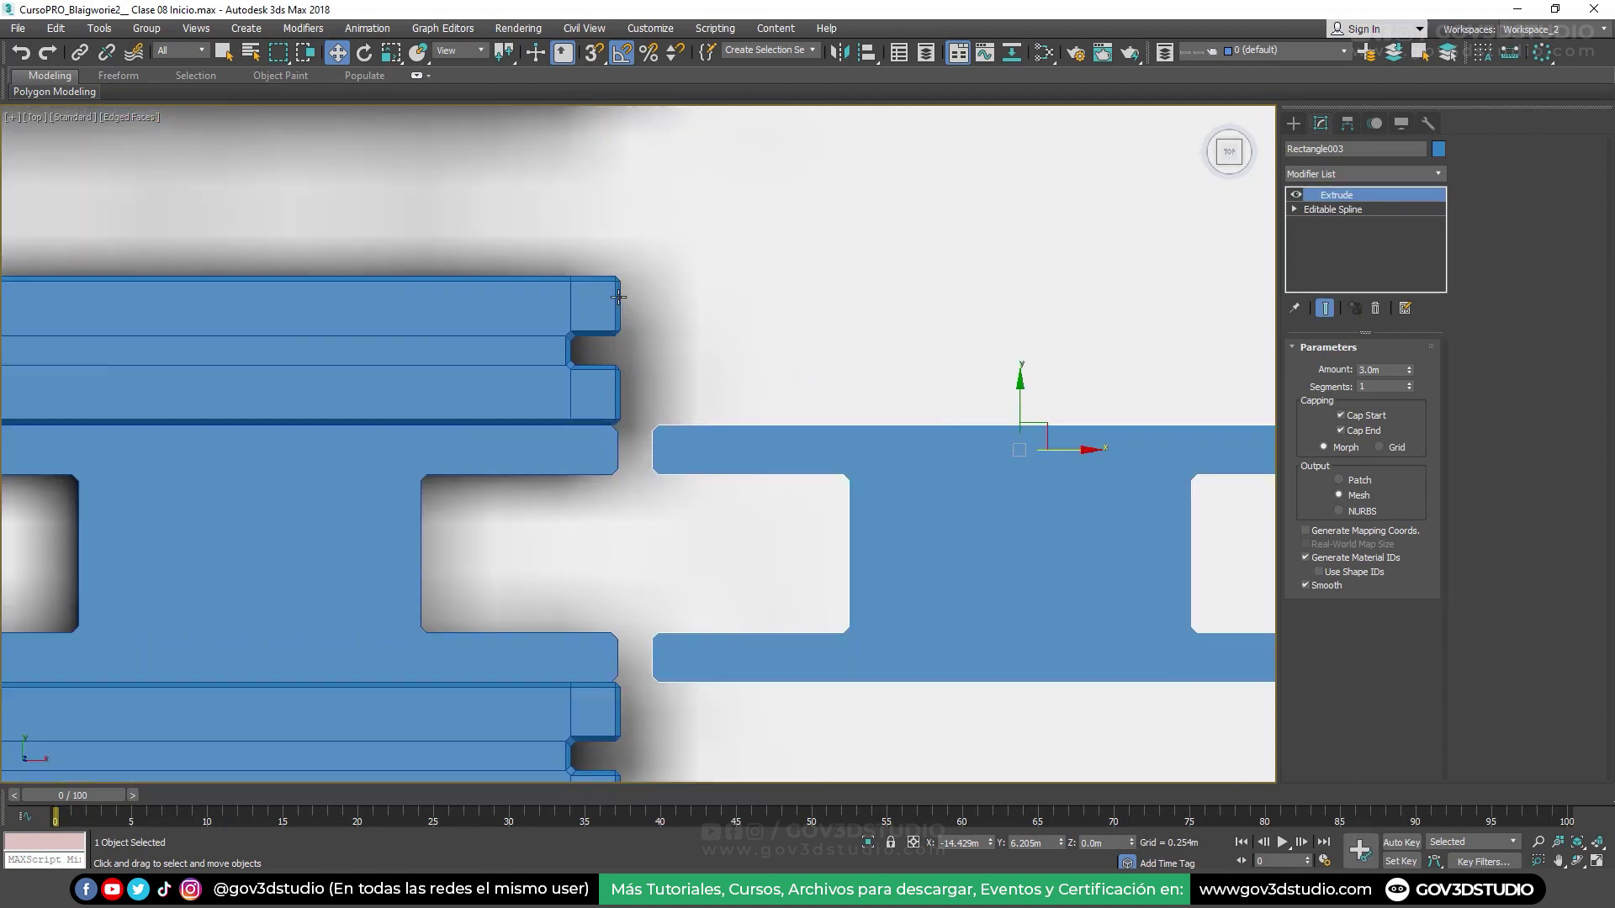
middle_drag(889, 355, 780, 291)
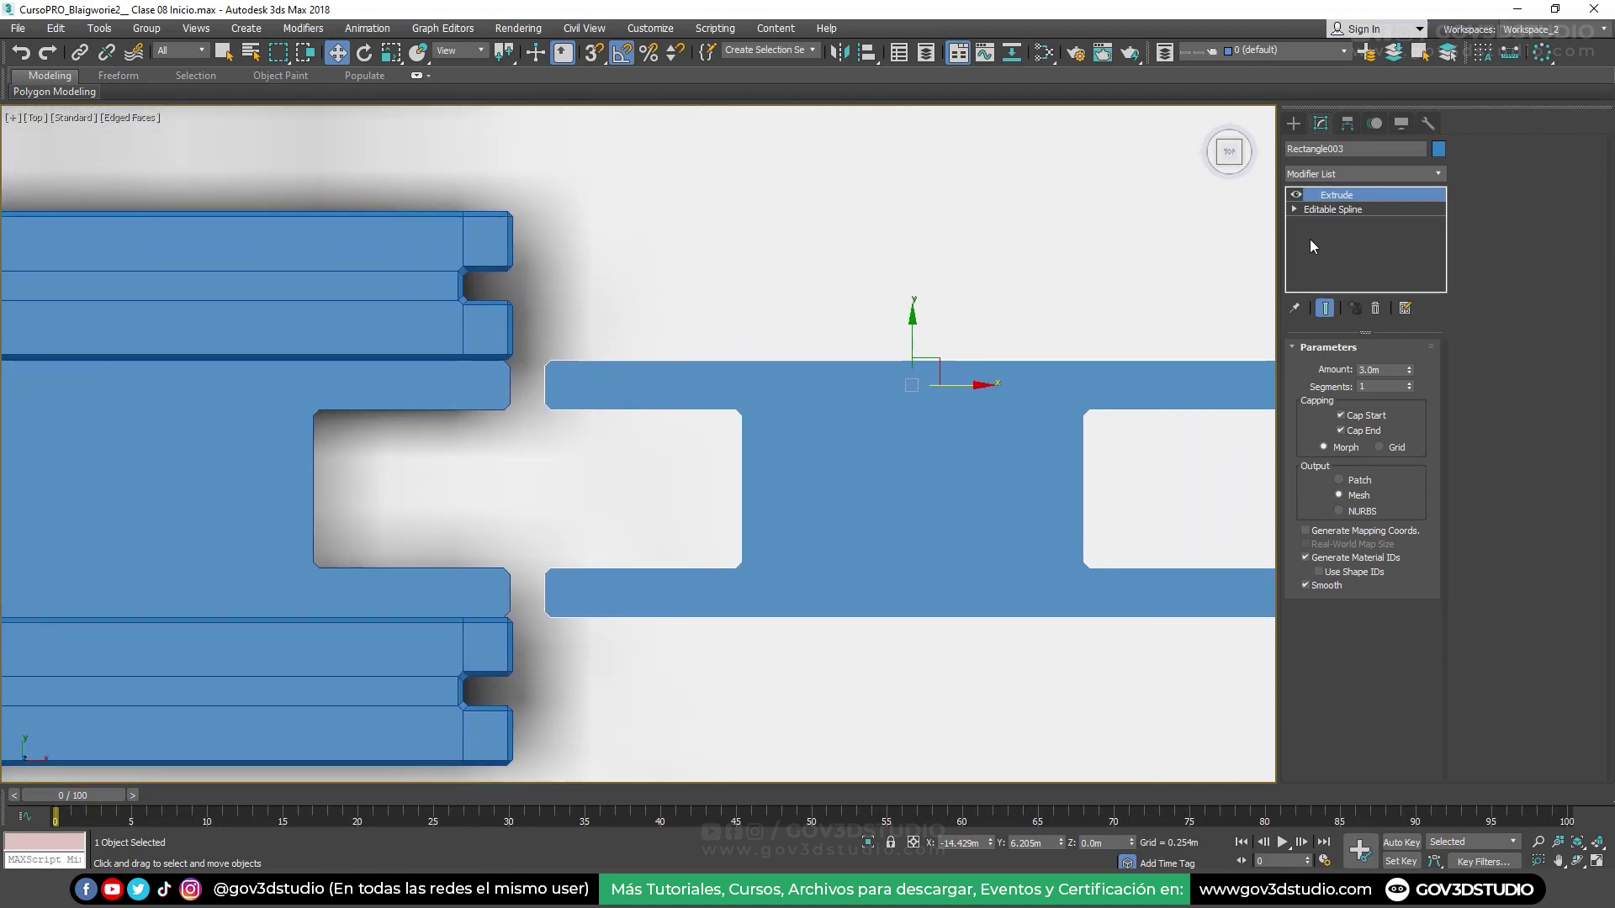
Move the copy's spline vertices to flatten it into a slab notched at both ends
click(1344, 209)
click(1341, 408)
middle_drag(952, 447, 699, 404)
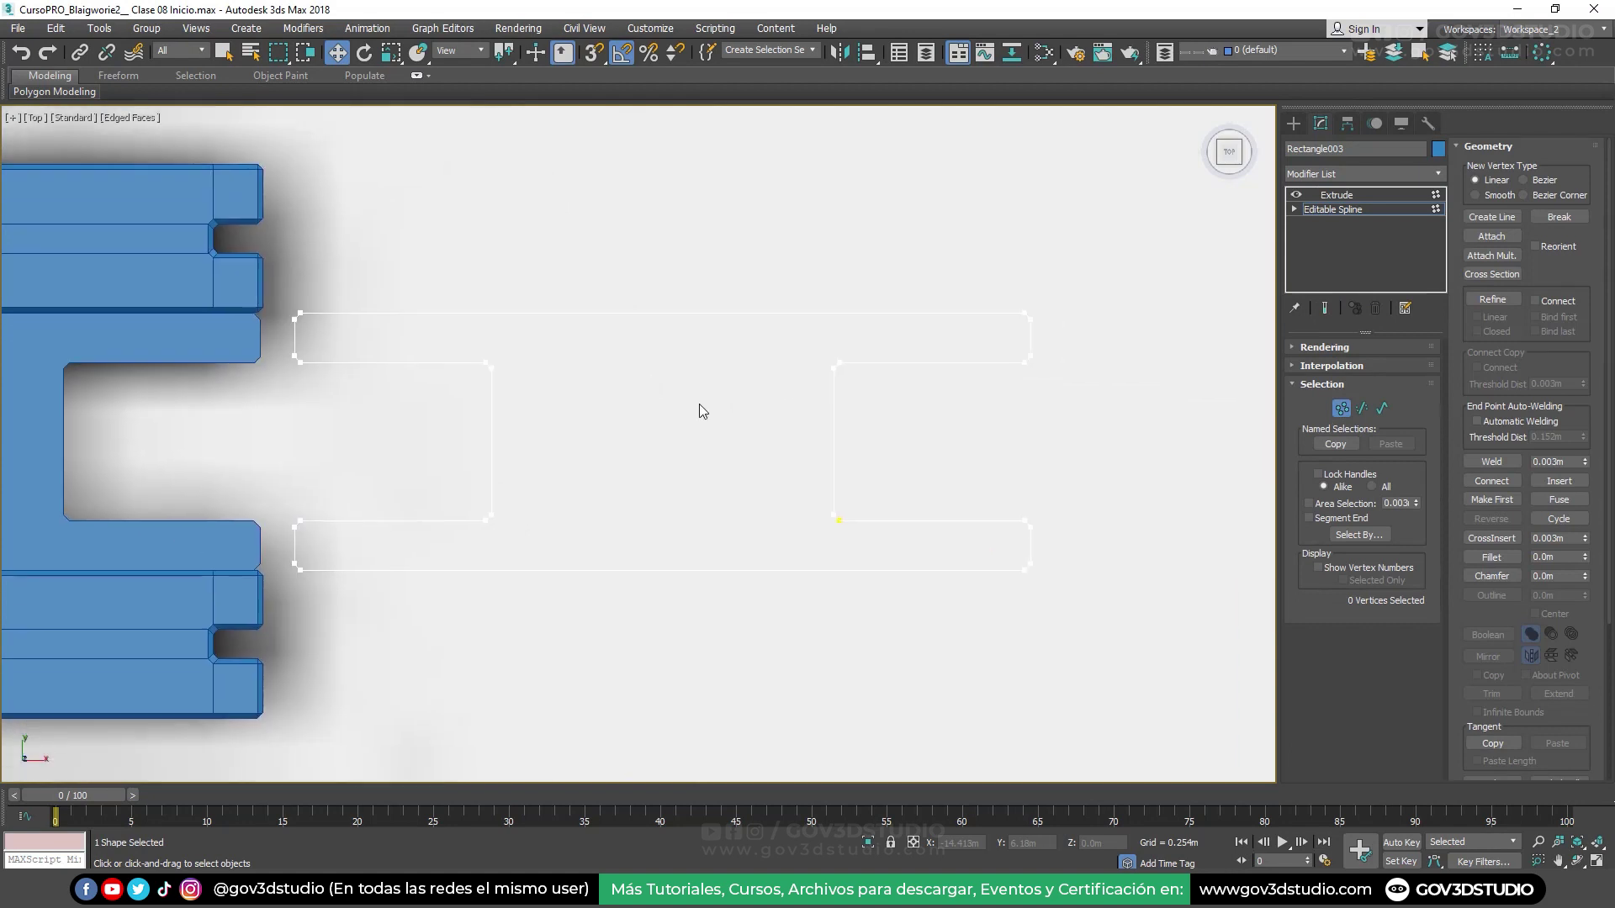
drag(1112, 635, 1112, 635)
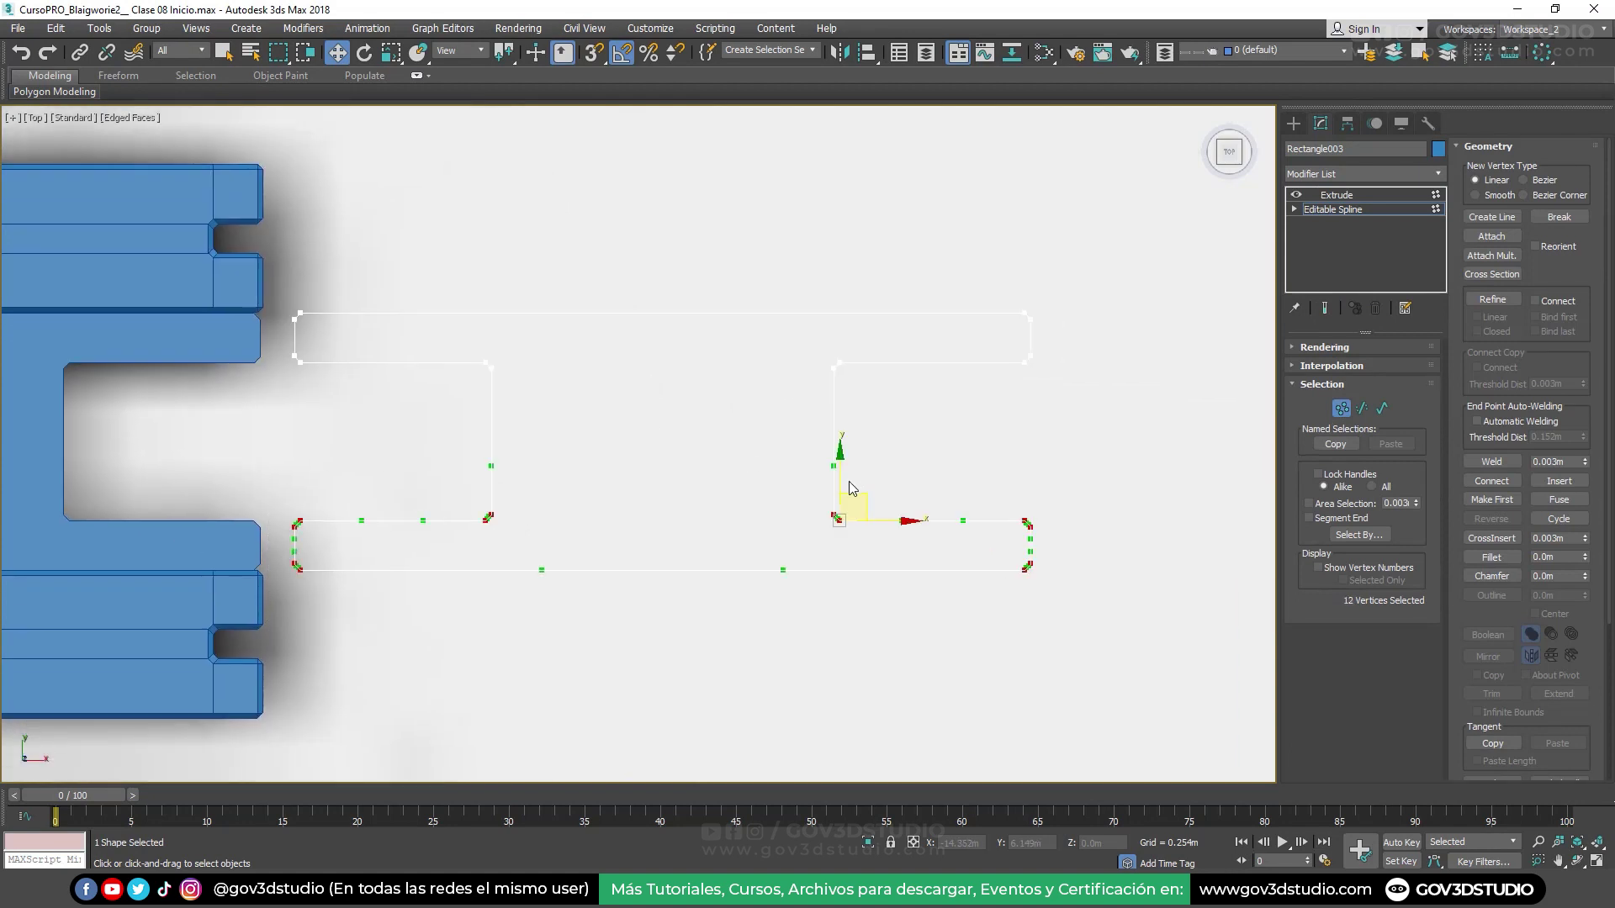
drag(851, 488, 852, 350)
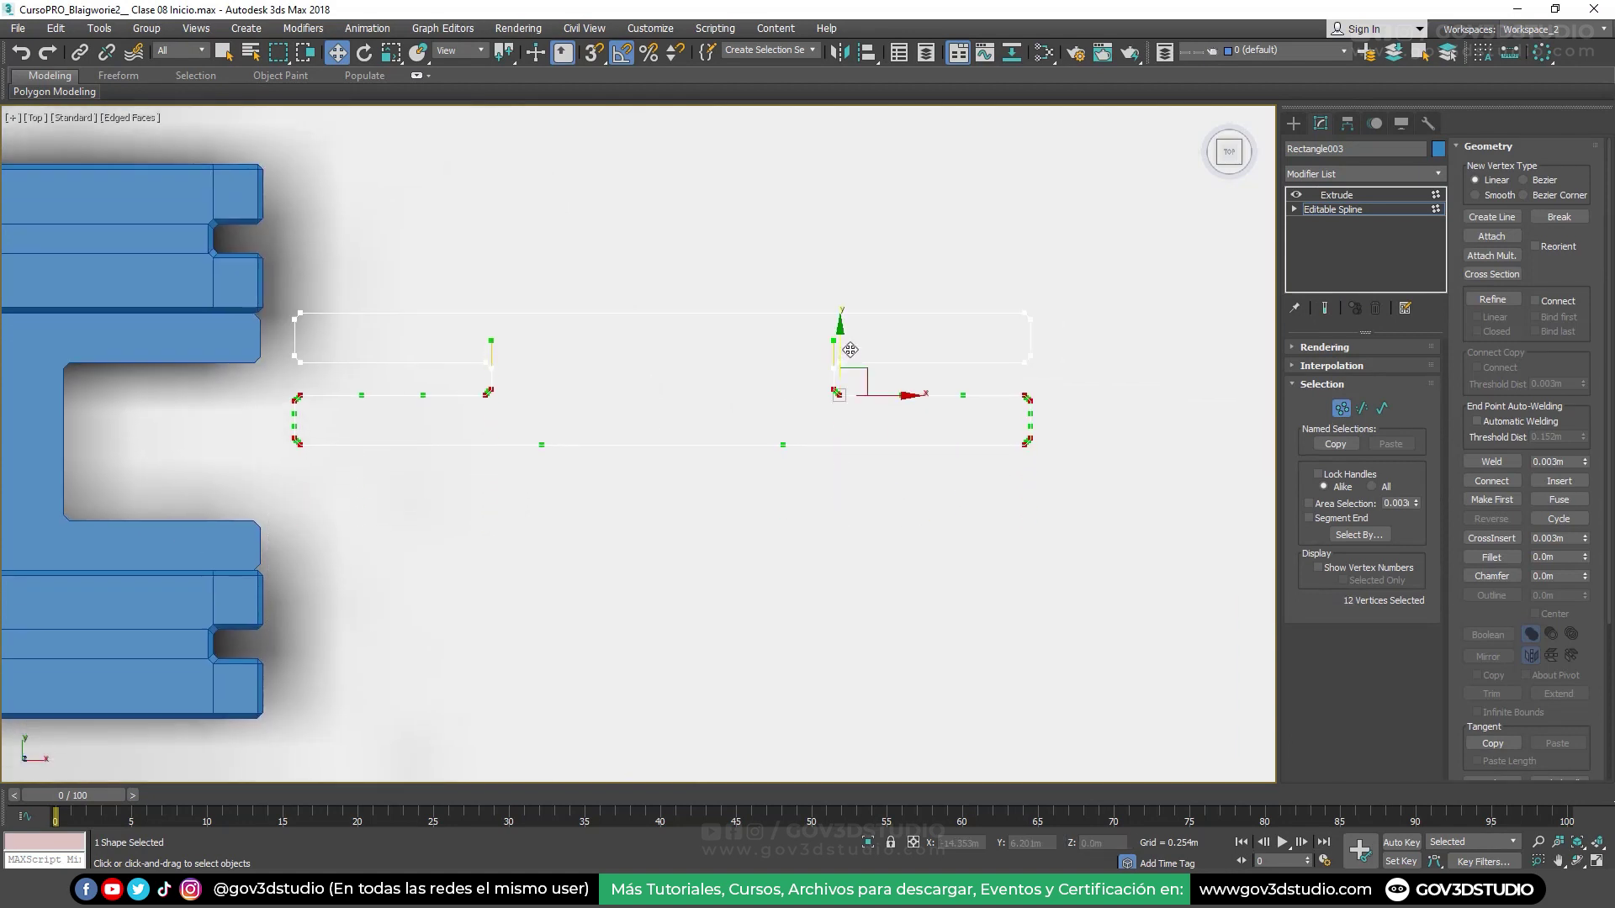
mouse_move(459, 323)
mouse_down()
mouse_move(517, 412)
mouse_move(410, 403)
mouse_up()
drag(865, 409, 820, 354)
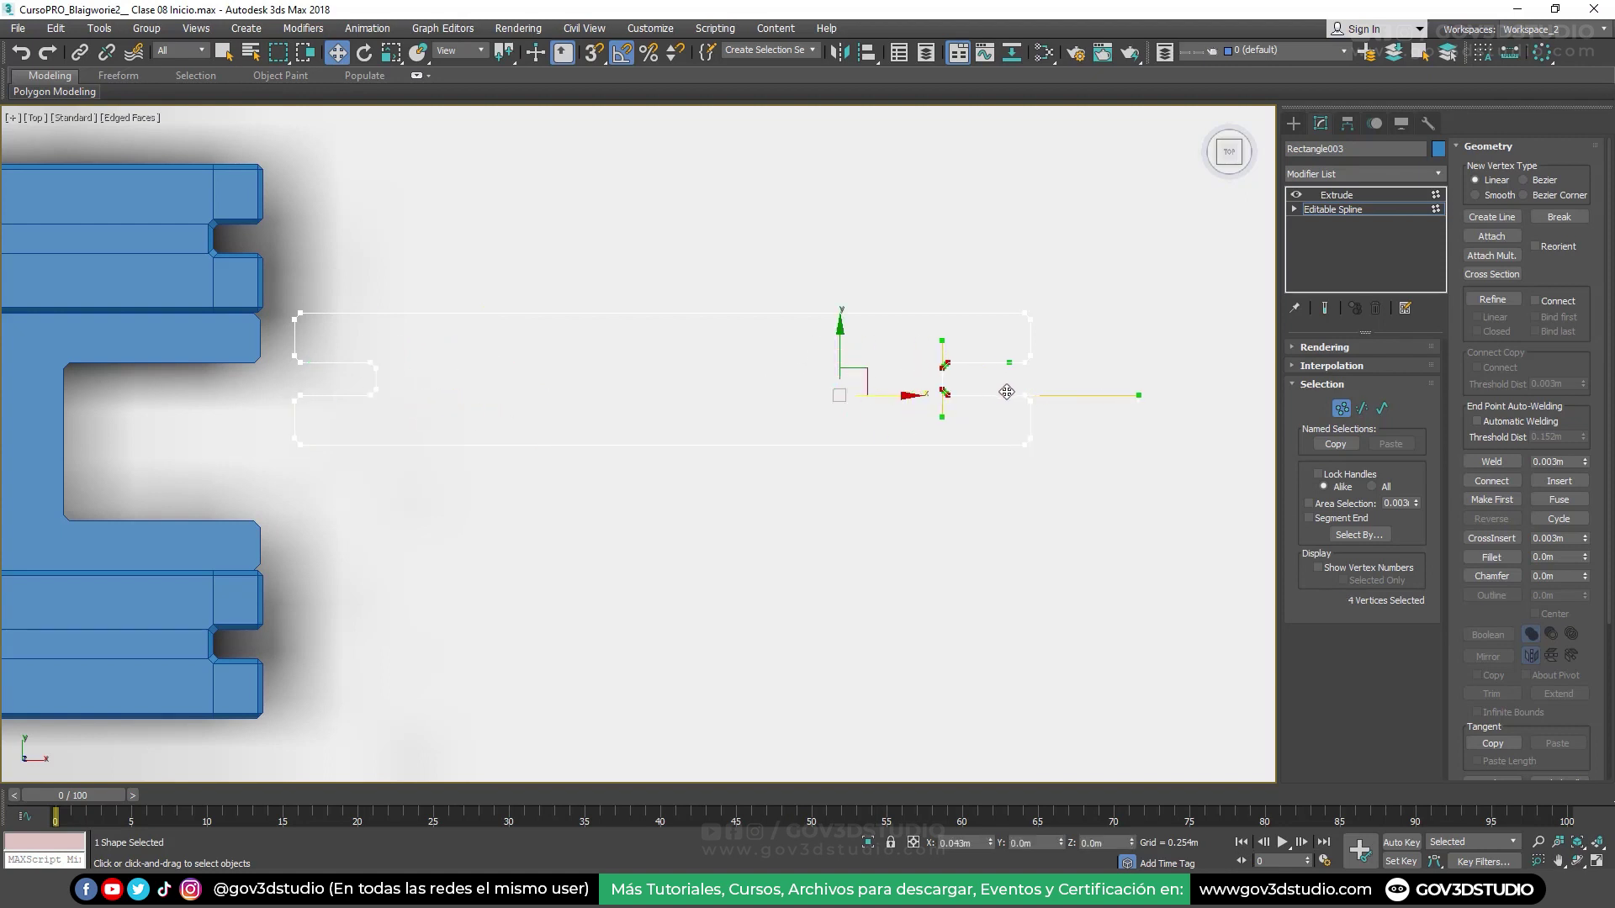
drag(882, 394, 1029, 394)
Check the reshaped copy as an extruded plank, then delete it
click(1342, 408)
click(1354, 195)
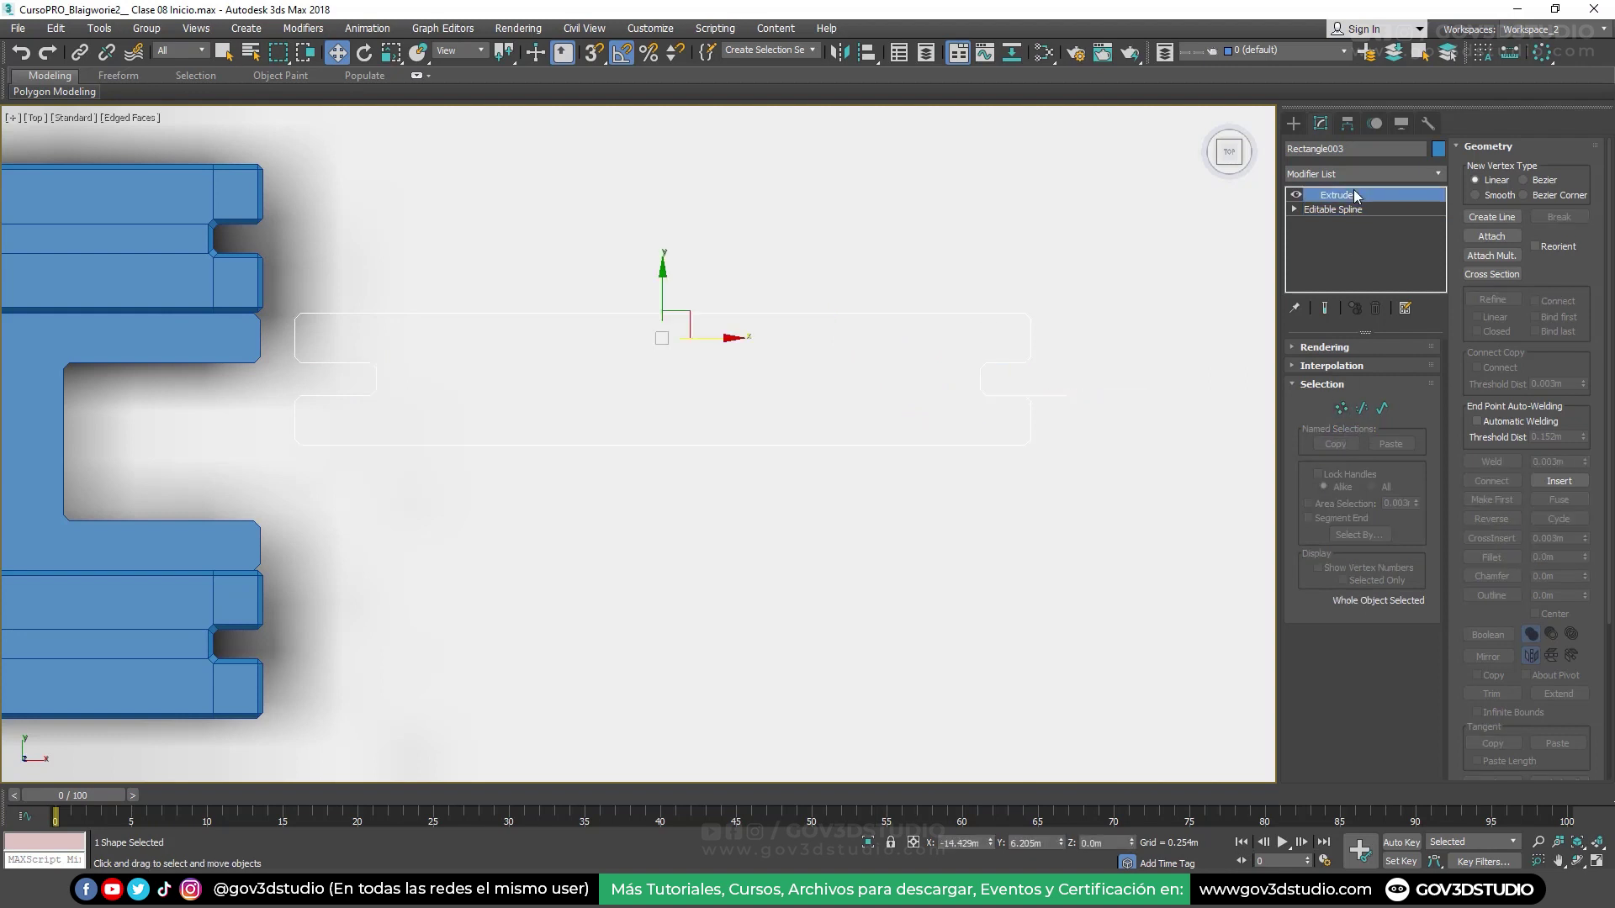
scroll(970, 425, down, 2)
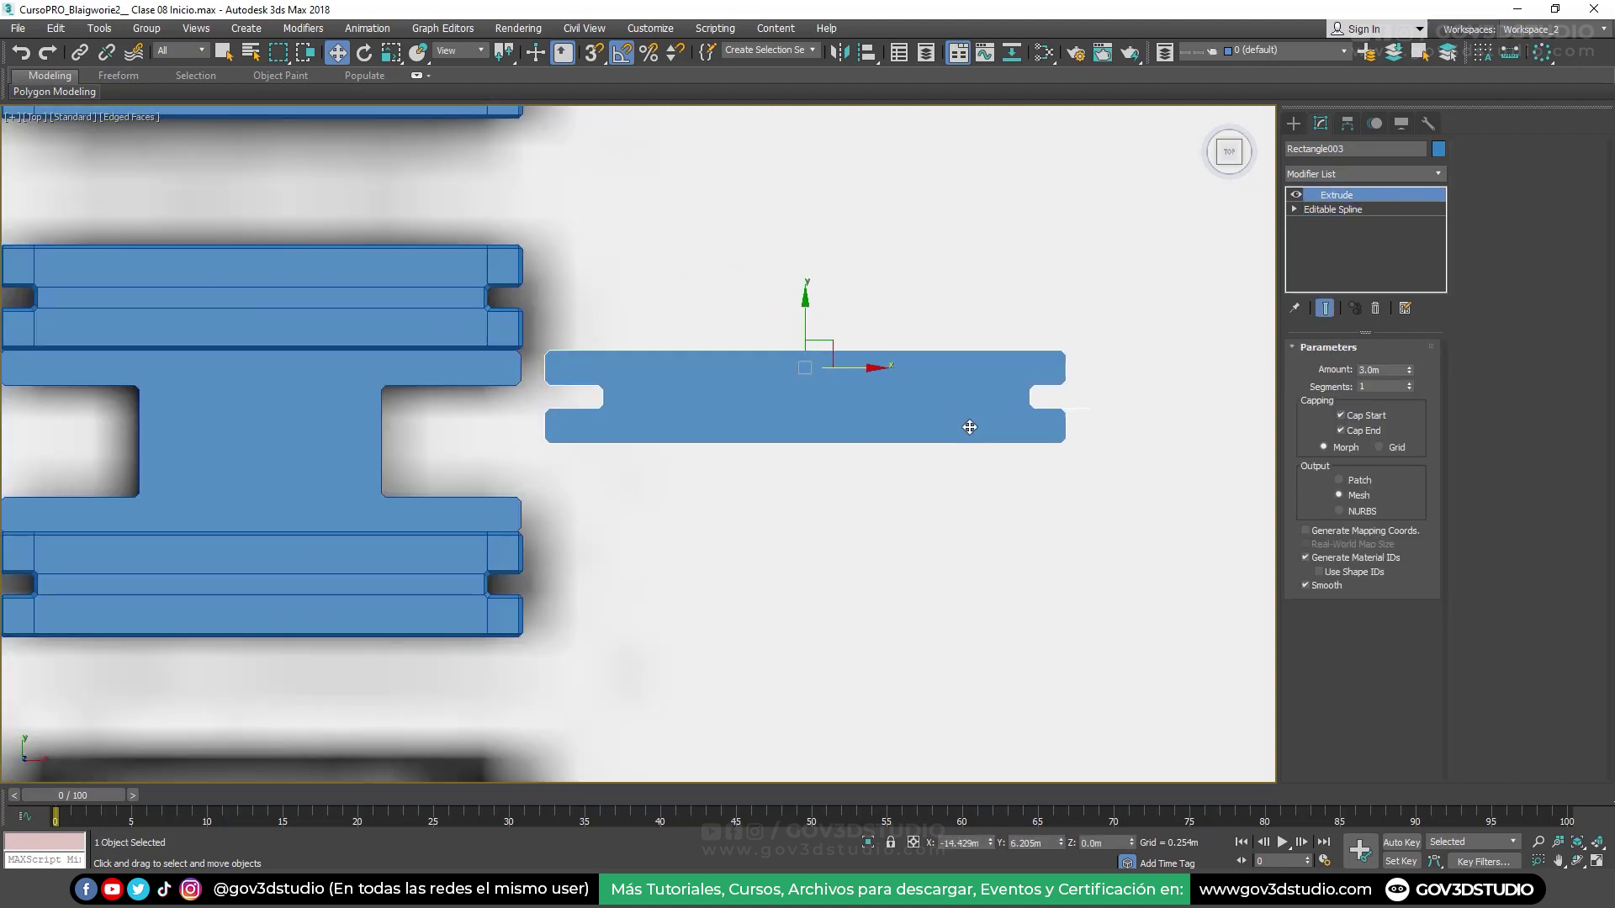
key(Delete)
scroll(569, 371, down, 2)
mouse_move(286, 443)
middle_down()
mouse_move(480, 443)
mouse_move(598, 418)
mouse_move(547, 407)
mouse_move(621, 343)
mouse_move(718, 530)
mouse_move(737, 285)
middle_up()
click(484, 436)
key(p)
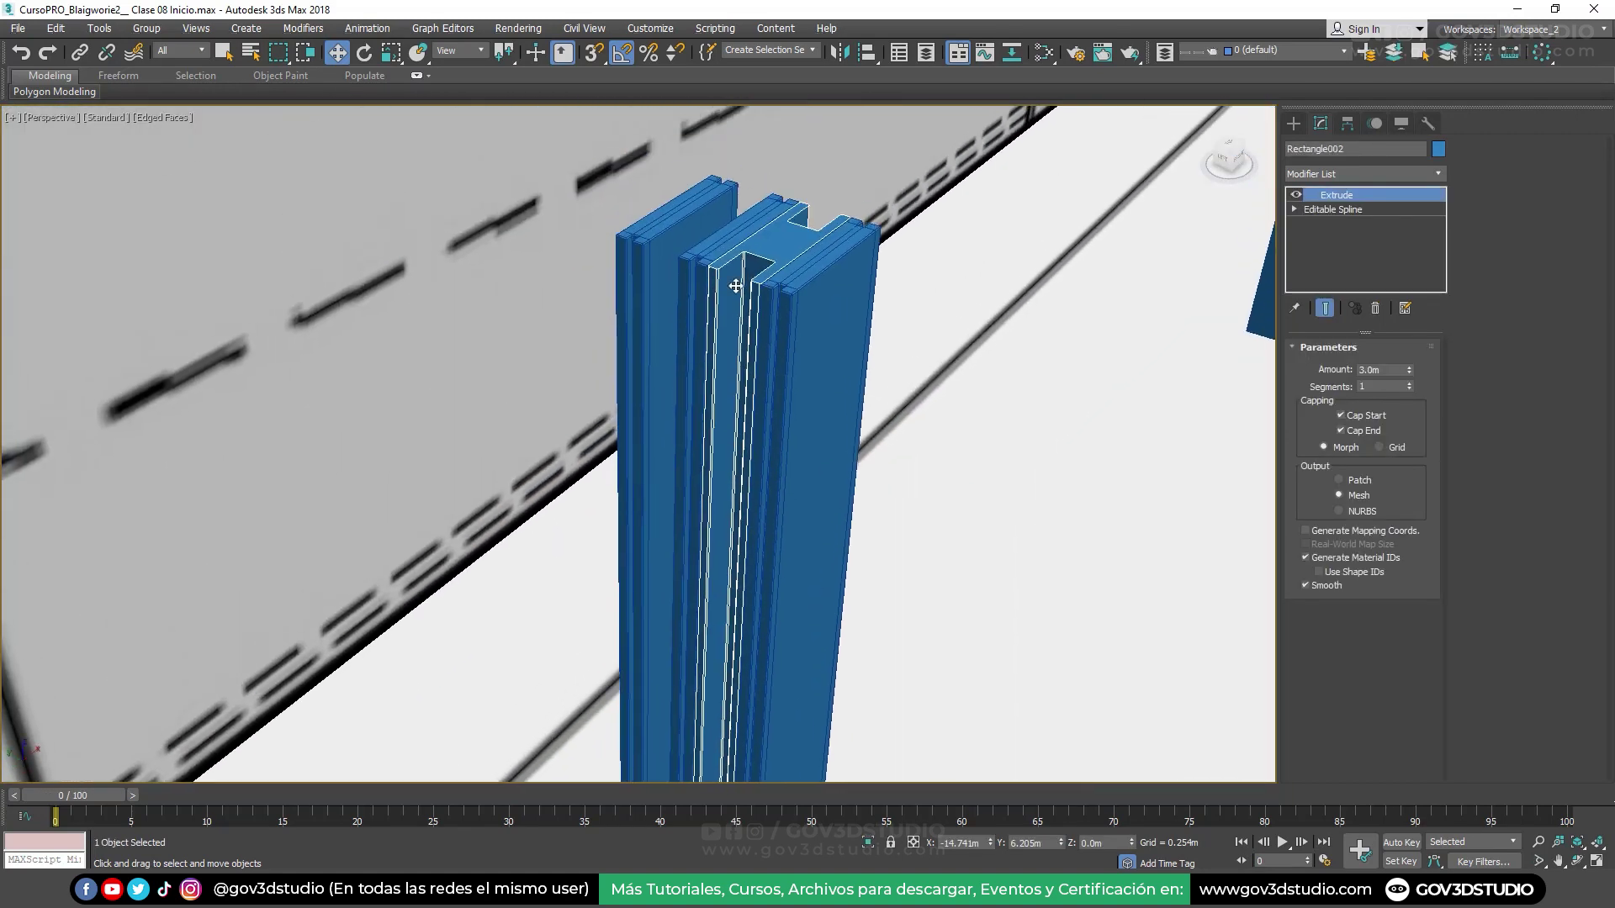
scroll(737, 285, up, 3)
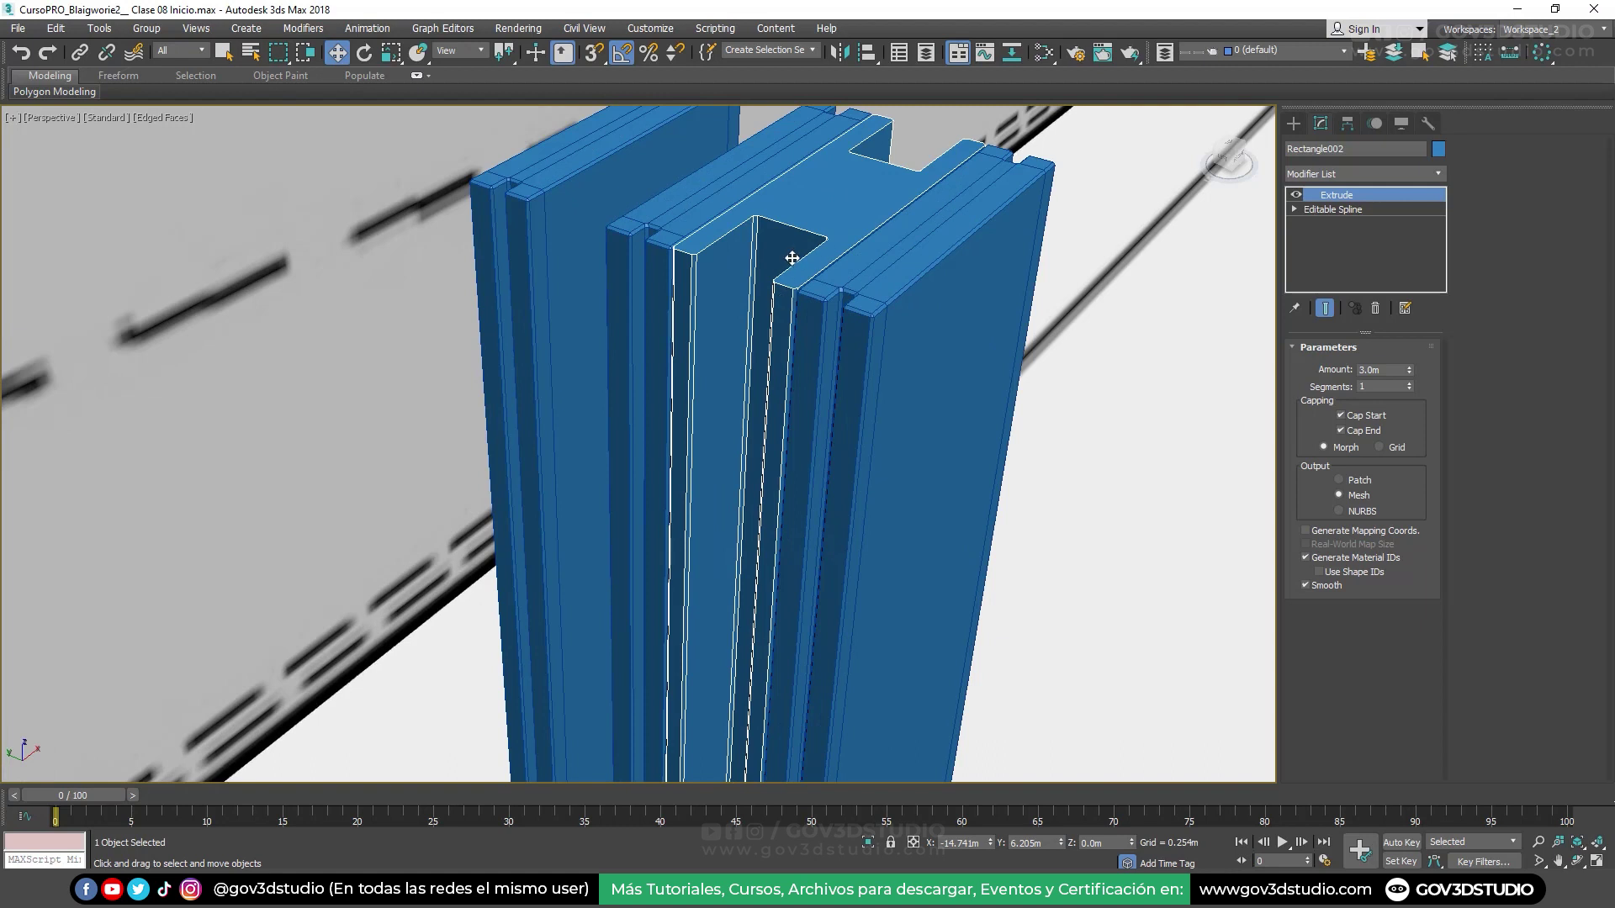
click(862, 296)
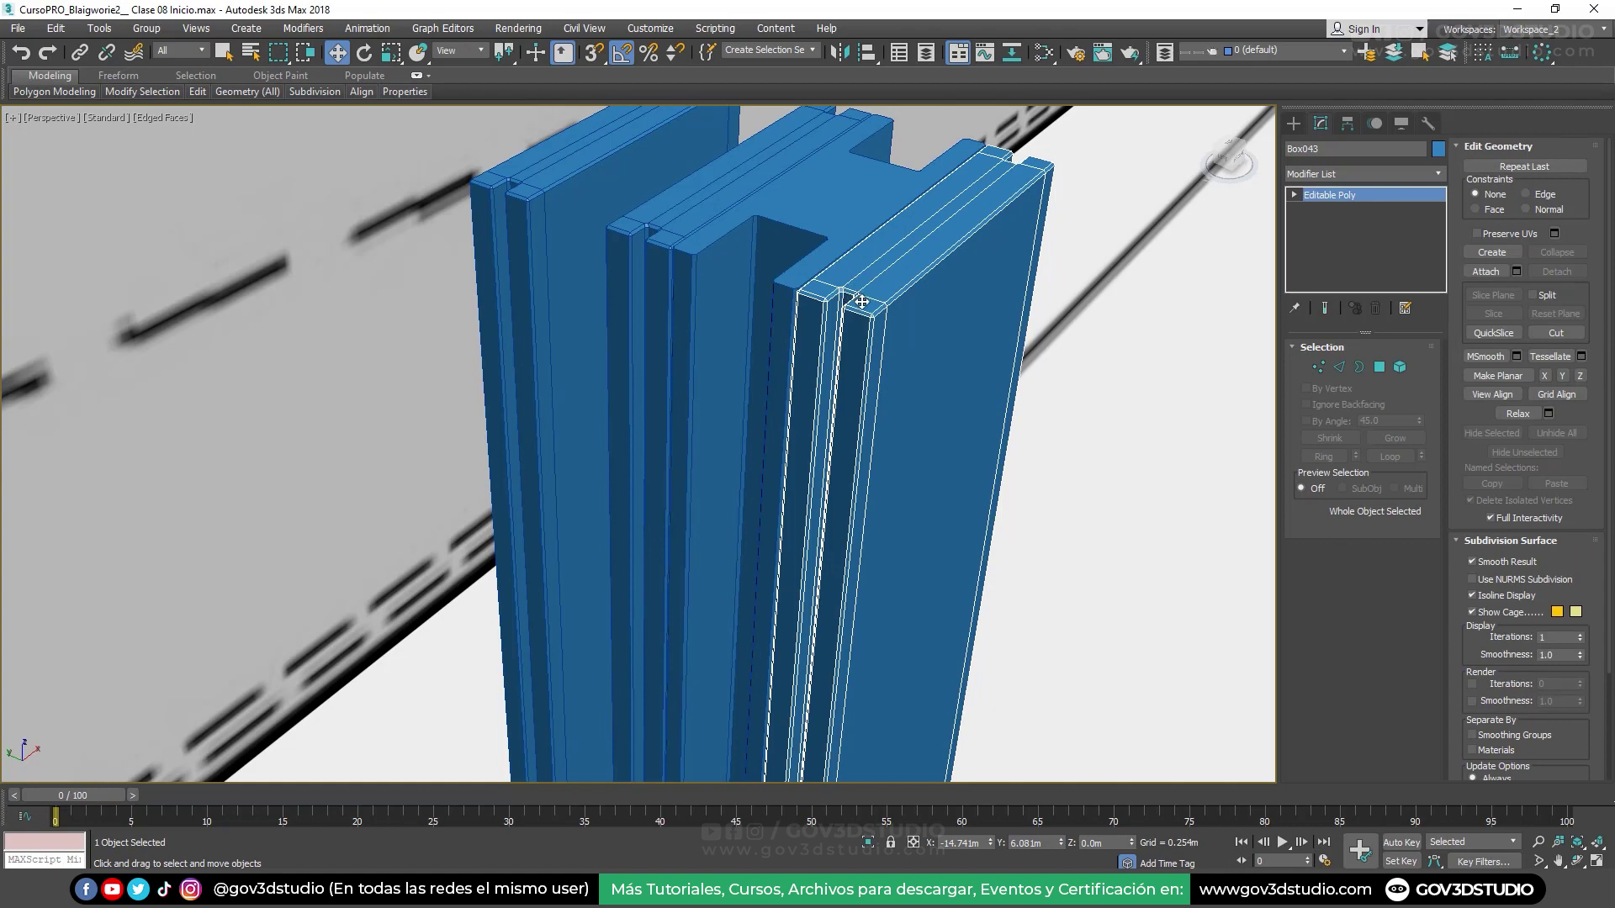
scroll(861, 301, up, 2)
scroll(881, 330, up, 2)
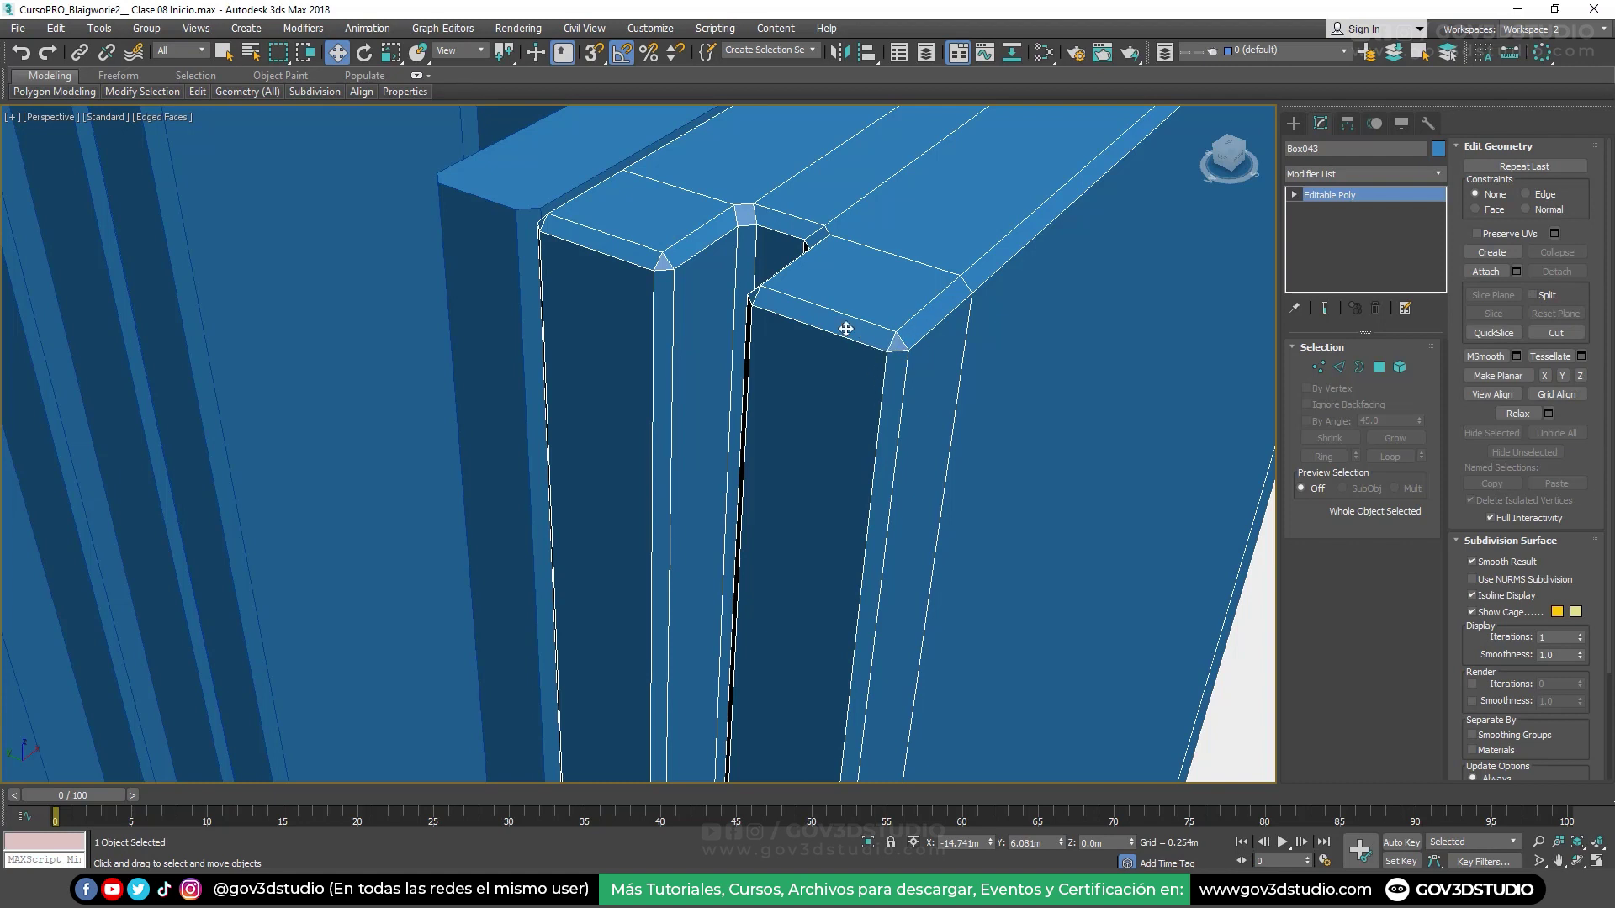
Set the extruded H-profile's object colour to teal
scroll(846, 329, down, 5)
alt+middle_drag(846, 329, 773, 304)
scroll(773, 304, up, 3)
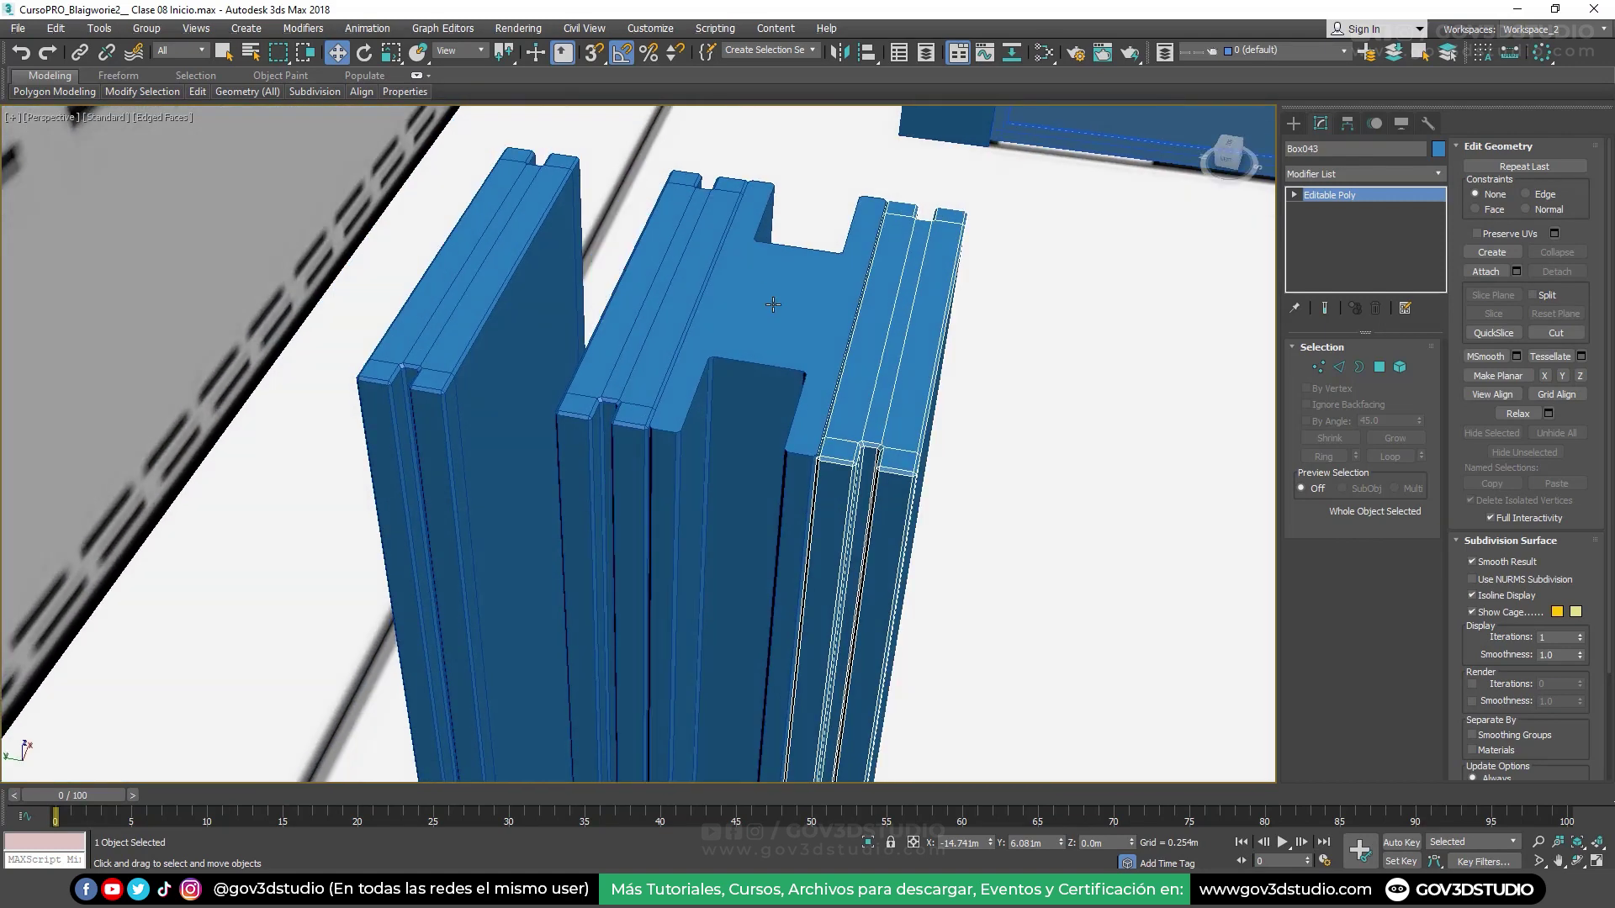
click(772, 328)
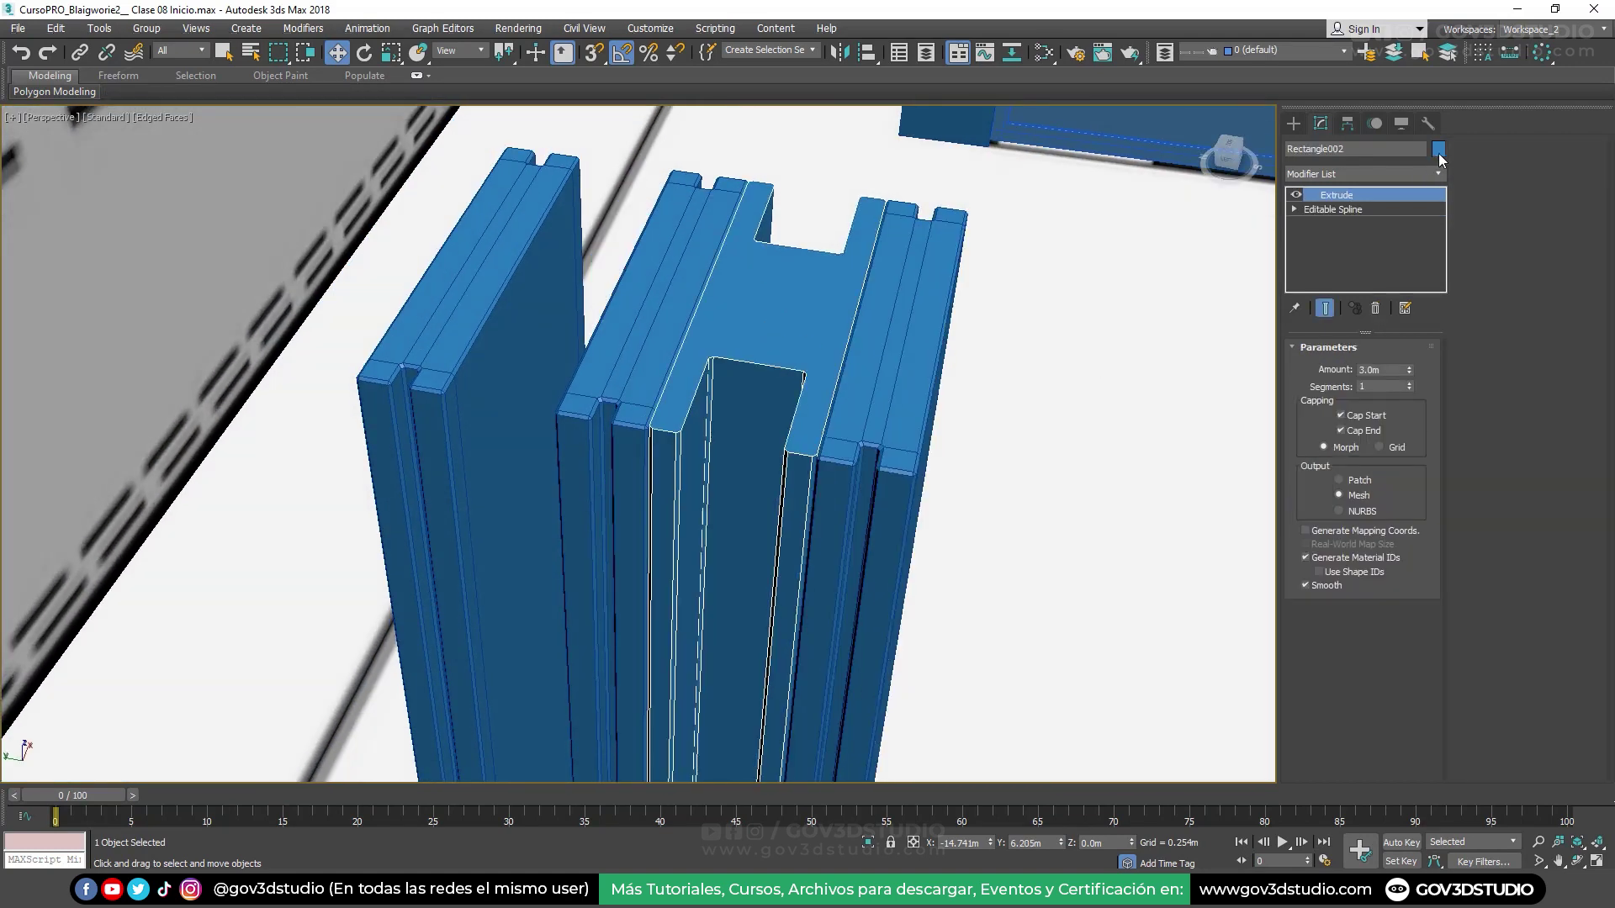
click(1439, 152)
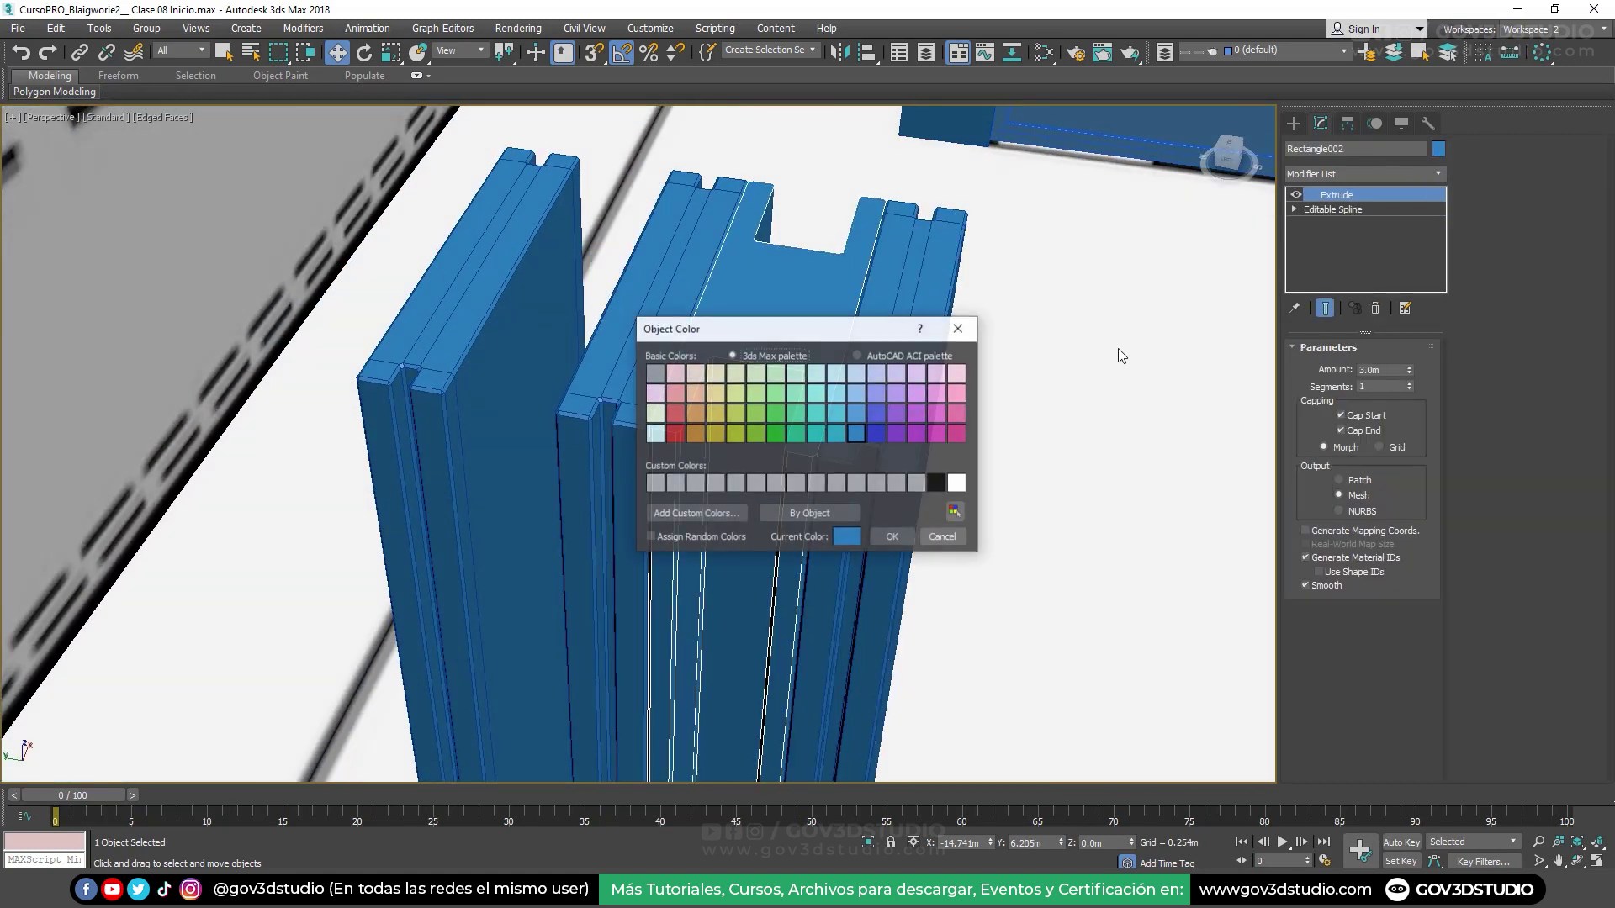
click(836, 432)
click(890, 536)
In Top view, clone the slat above the H-profile once upward
click(882, 443)
mouse_move(882, 444)
alt+middle_down()
mouse_move(832, 401)
mouse_move(826, 423)
alt+middle_up()
key(t)
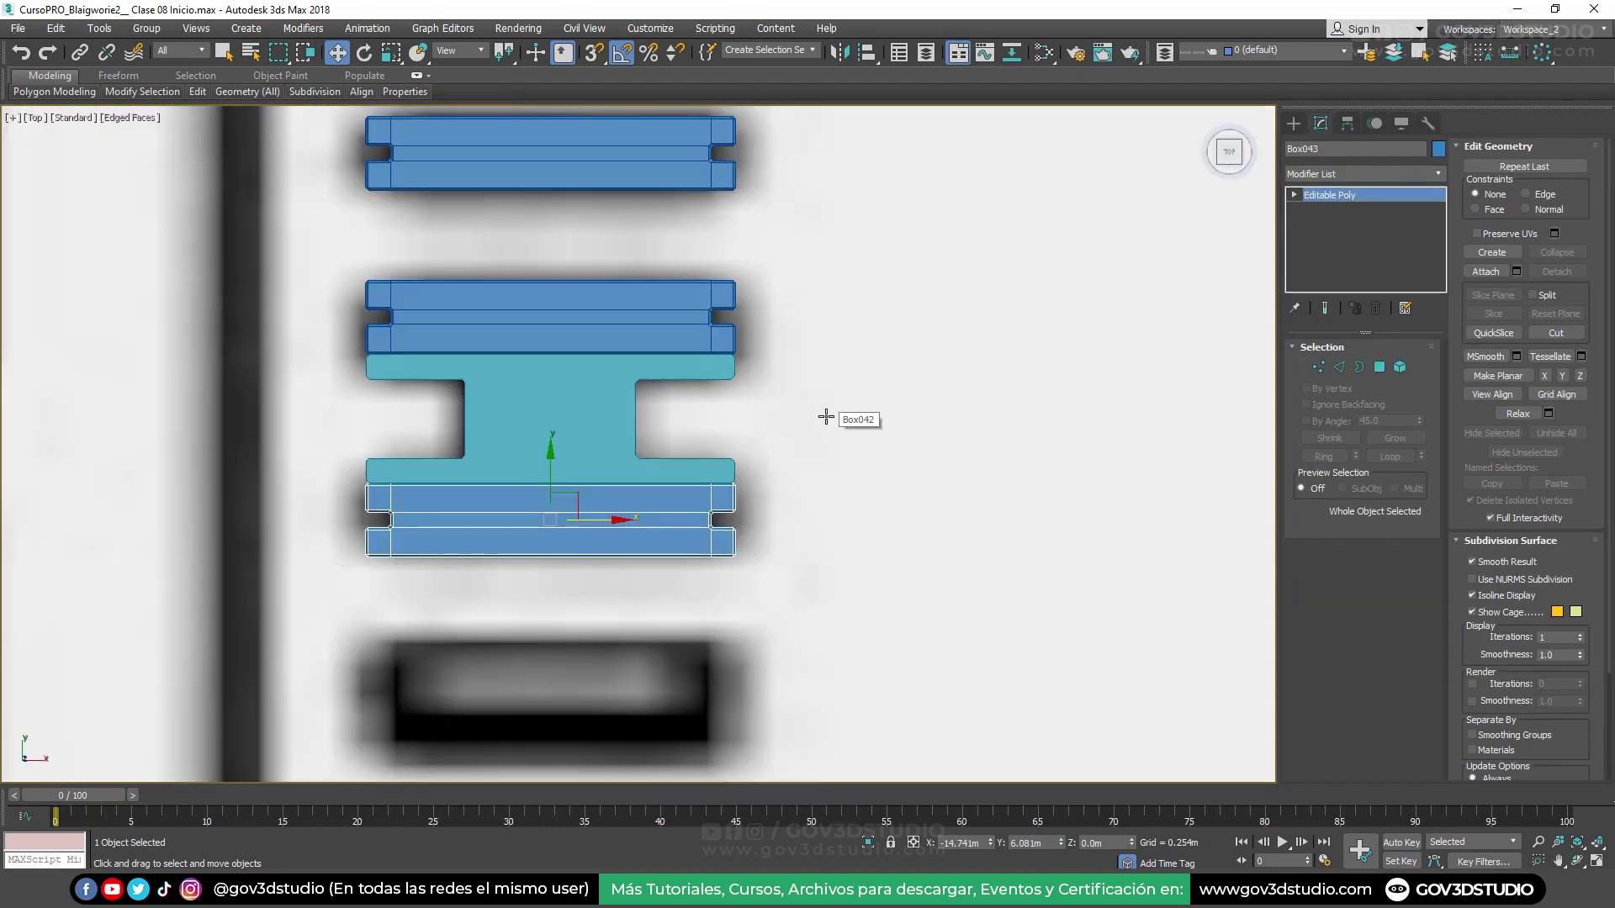
scroll(832, 417, up, 5)
scroll(782, 353, down, 4)
middle_drag(698, 242, 703, 403)
scroll(703, 403, down, 3)
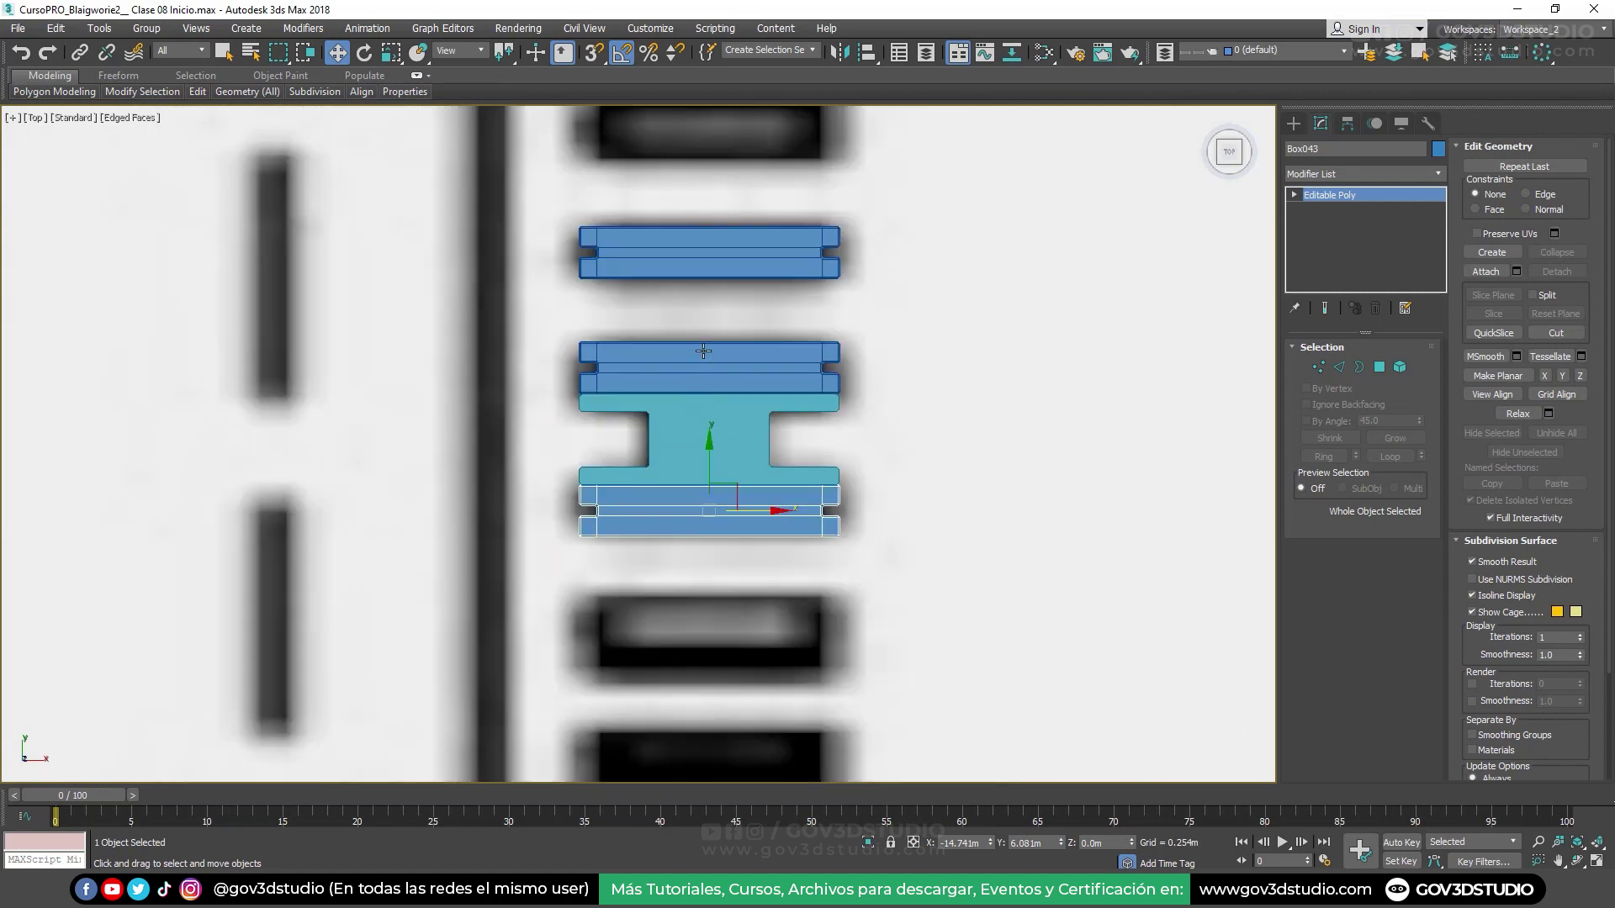
middle_drag(702, 324, 713, 412)
click(712, 430)
shift+drag(716, 398, 716, 269)
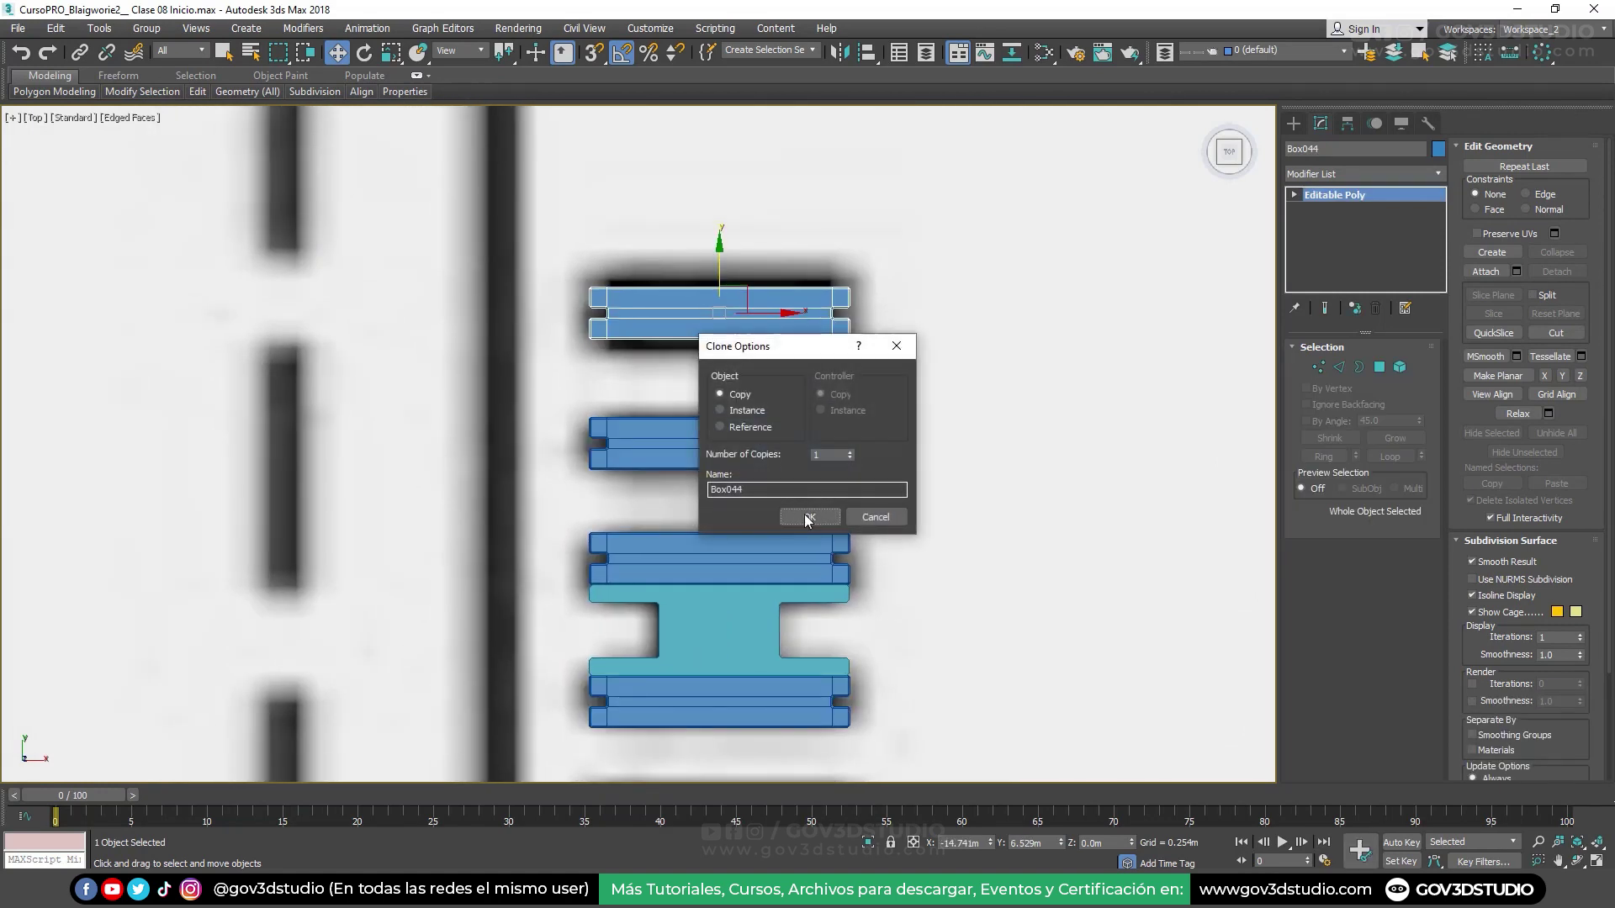
click(809, 516)
Clone the bottom slat under the H-profile downward as six copies
scroll(807, 505, down, 2)
middle_drag(755, 603, 755, 317)
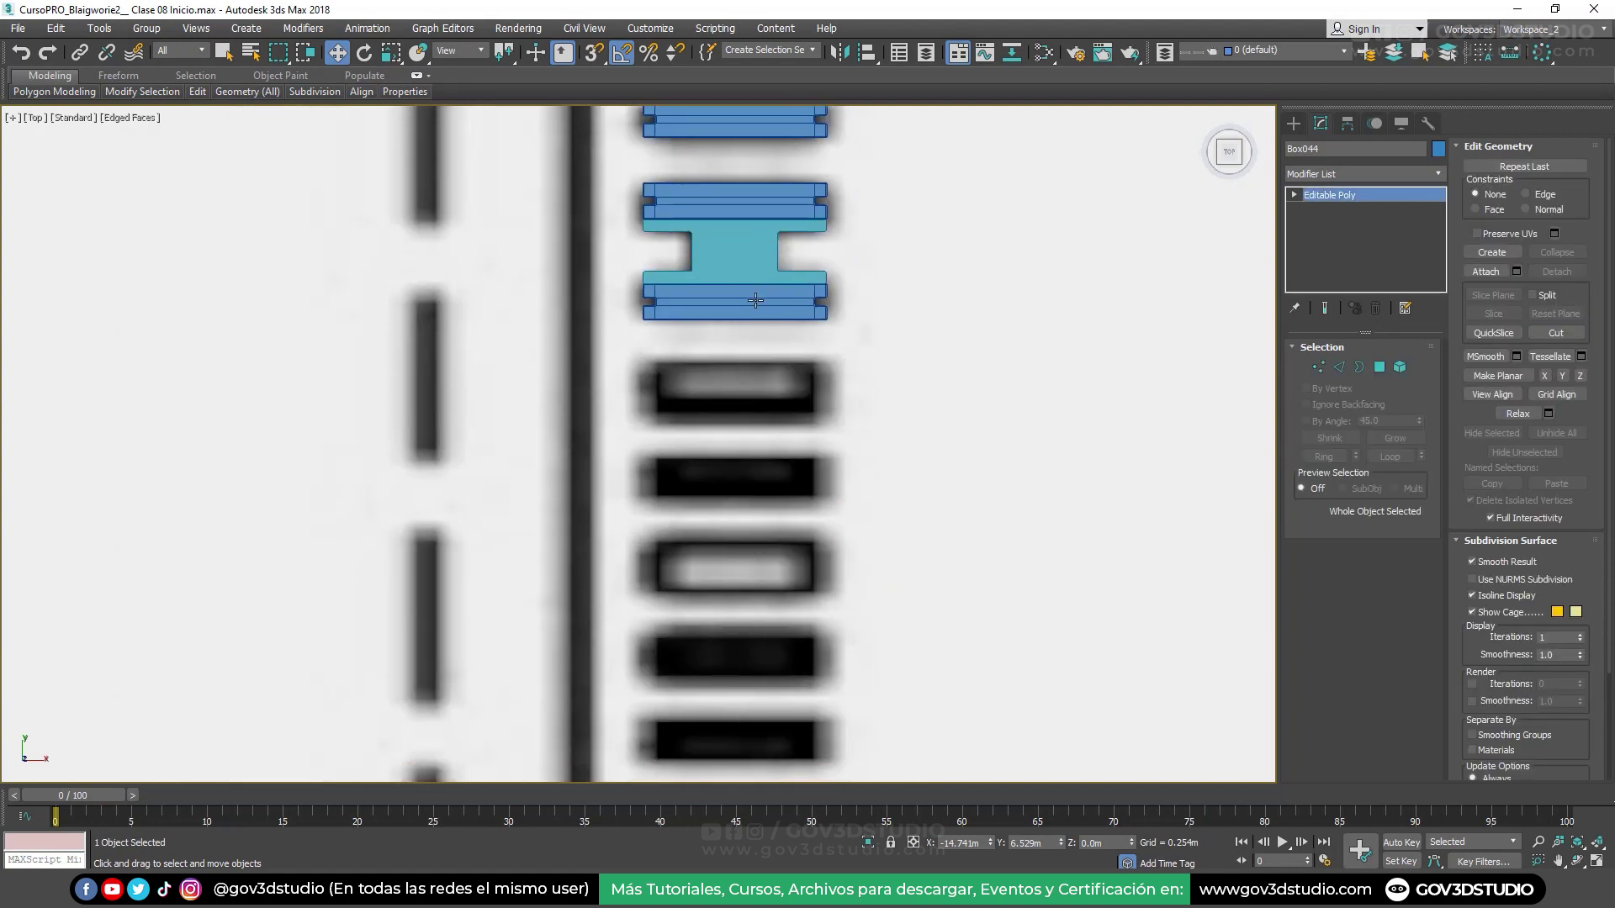
click(756, 300)
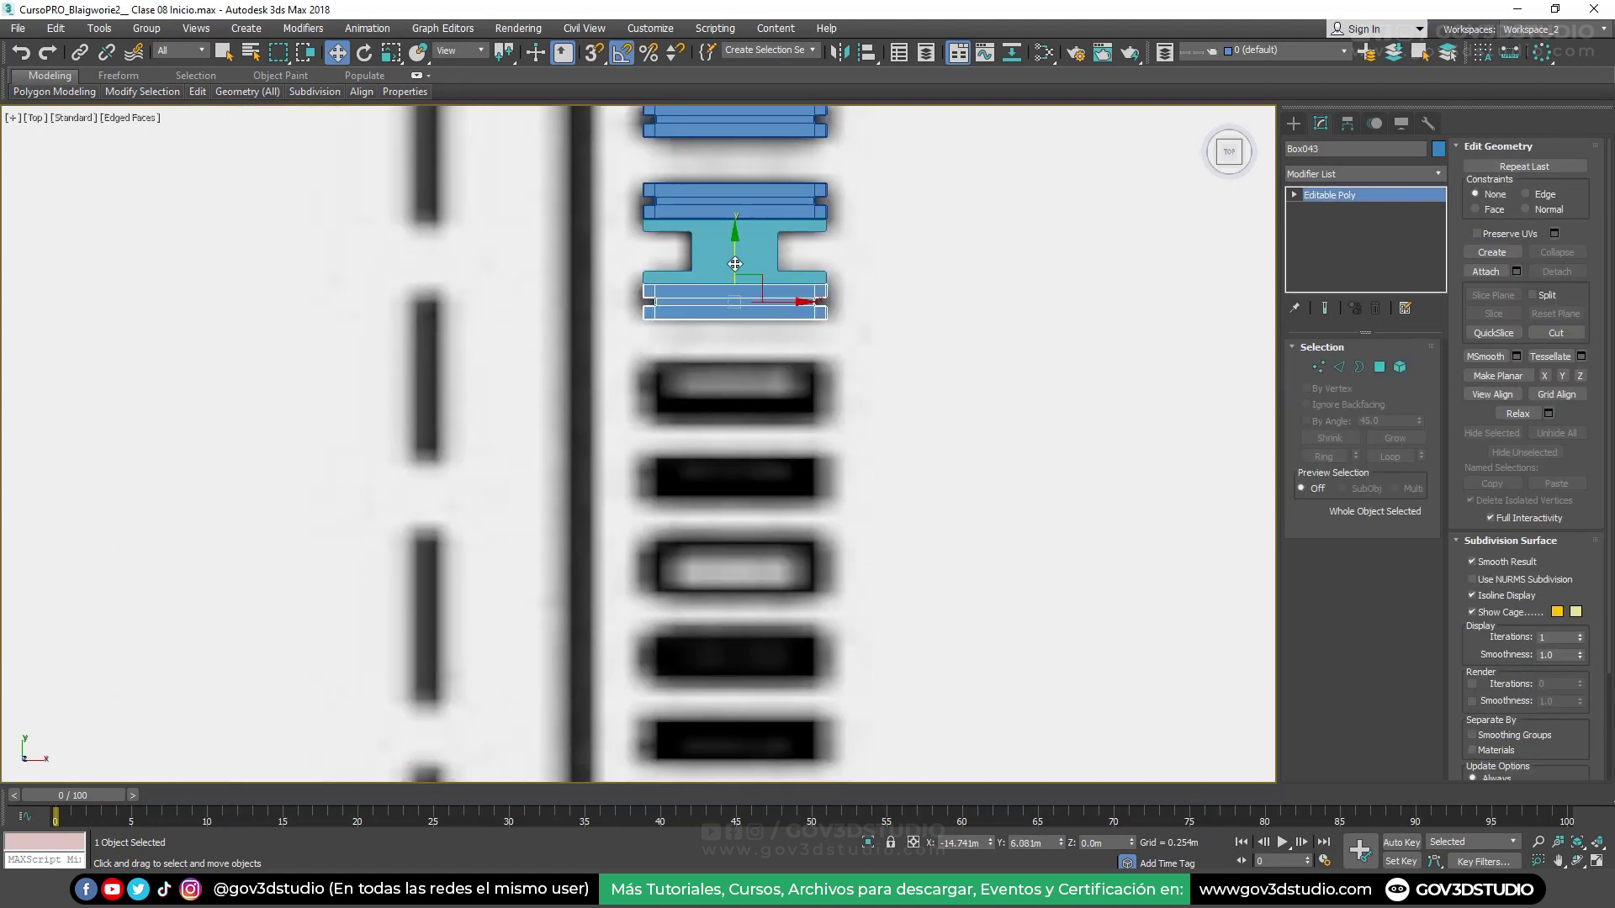
shift+drag(727, 318, 737, 344)
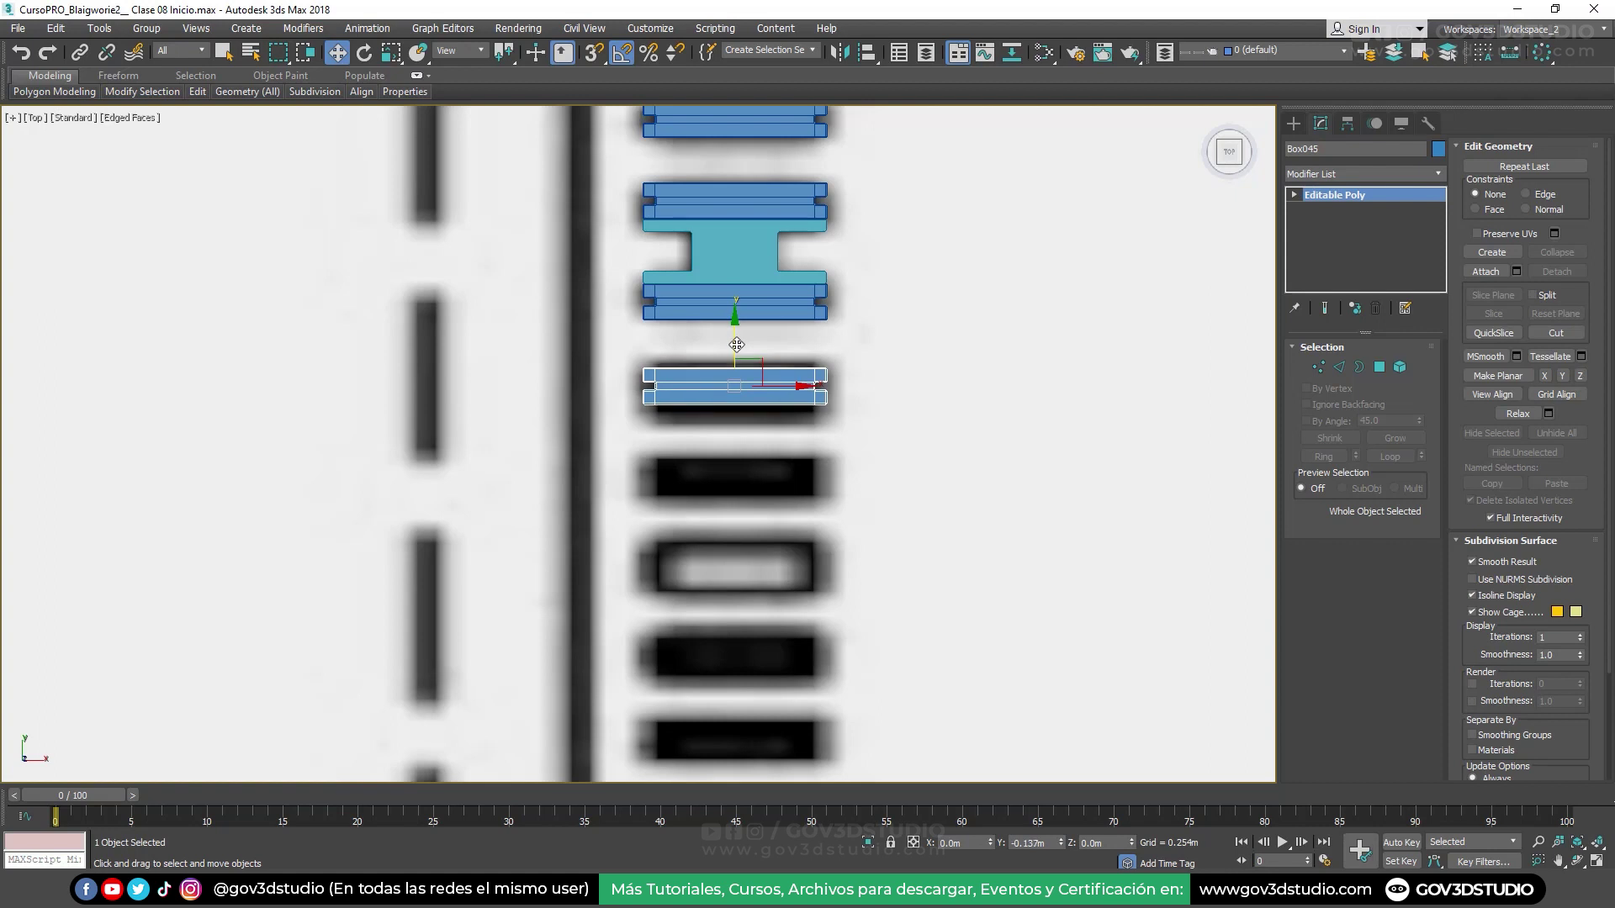
shift+drag(737, 345, 737, 341)
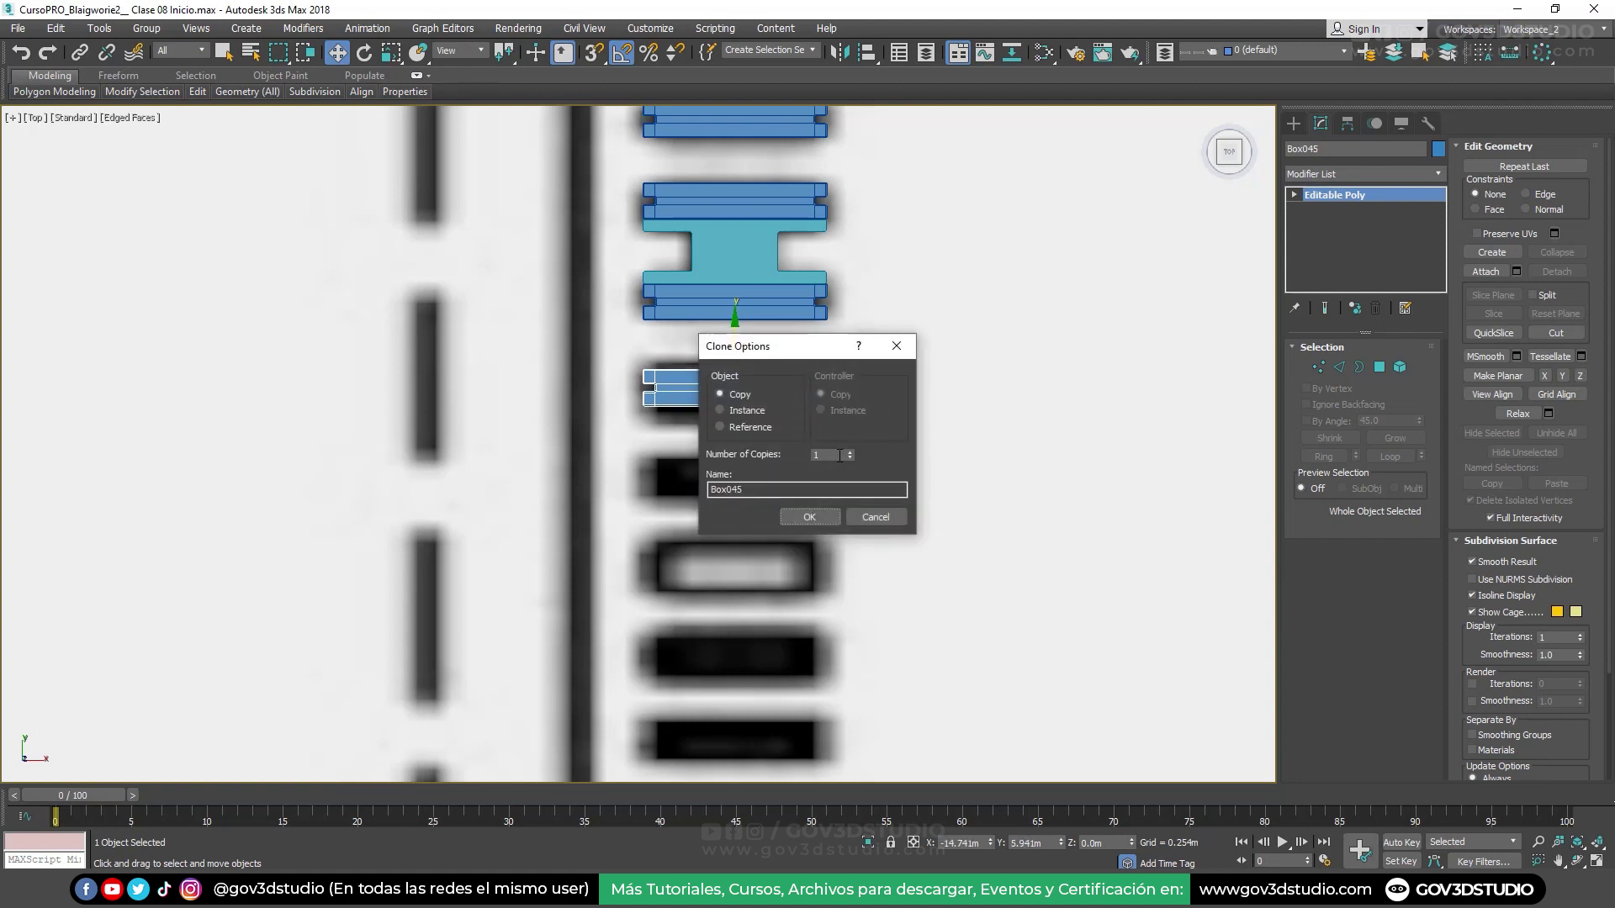
drag(840, 455, 777, 455)
text(6)
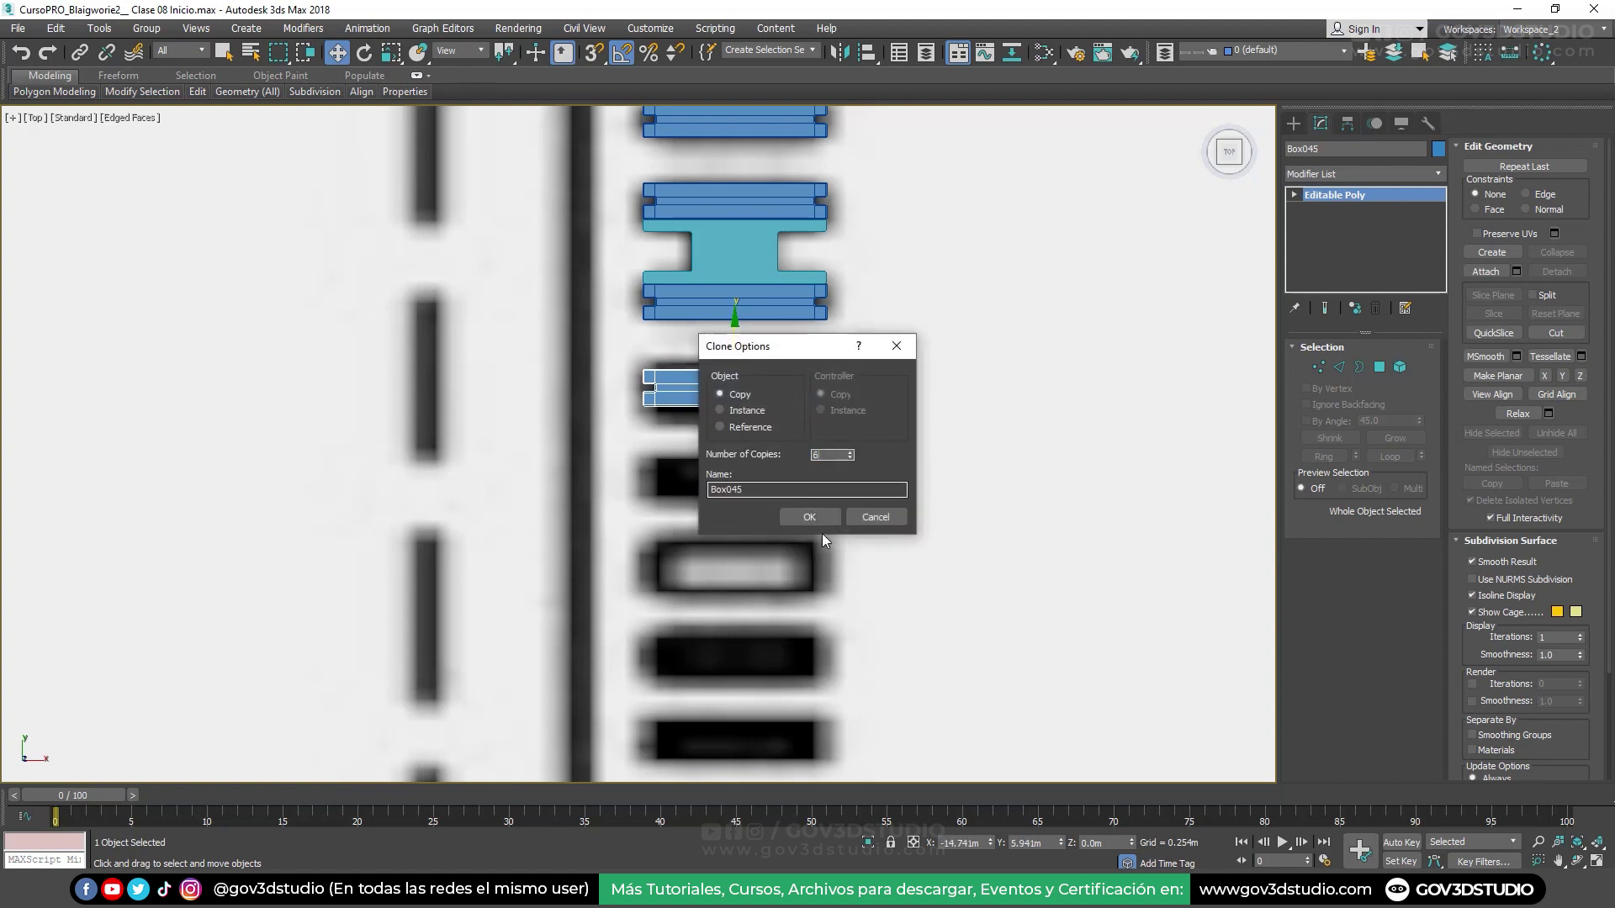
click(809, 517)
Reselect the slat under the H-profile and pan to inspect the slat strip
scroll(782, 322, down, 3)
scroll(778, 395, up, 2)
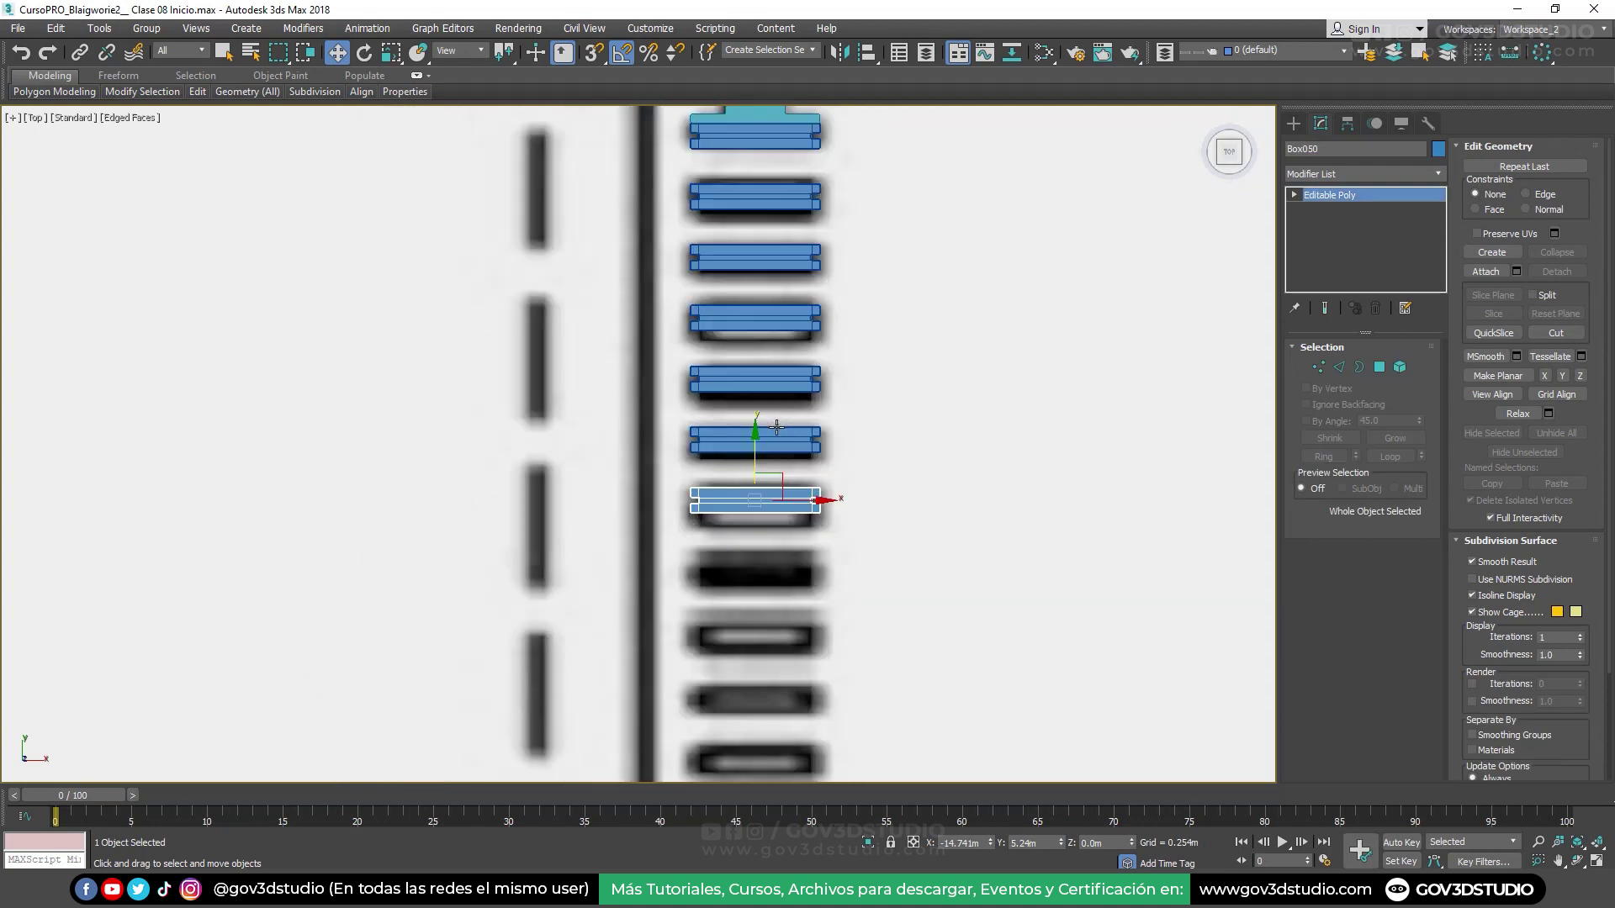
scroll(799, 486, down, 1)
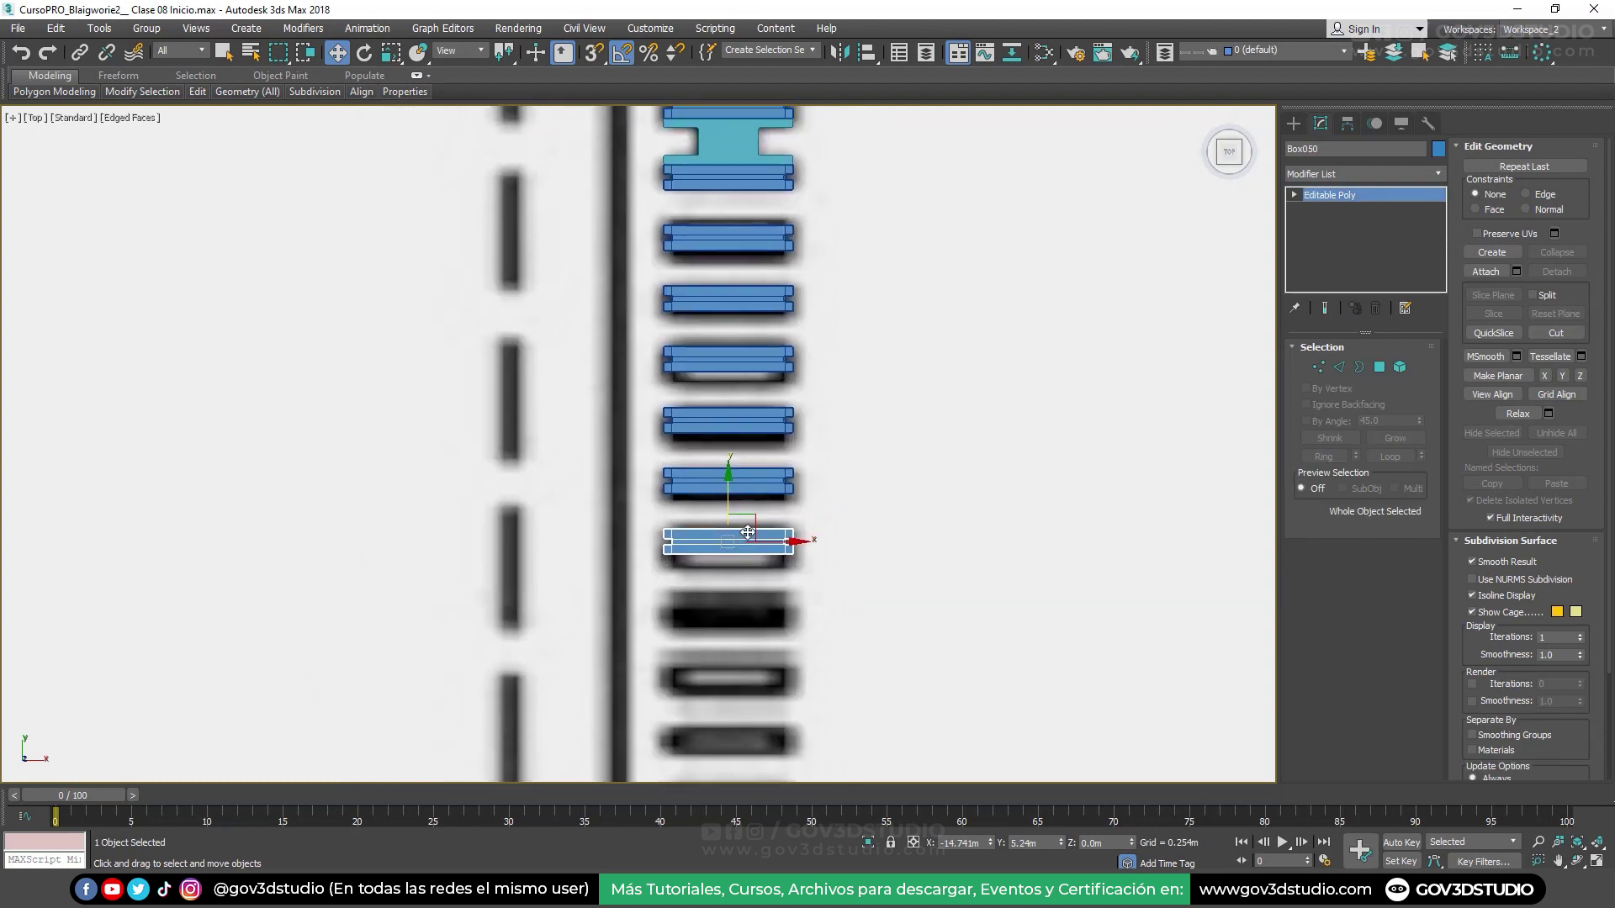
scroll(799, 487, down, 1)
click(762, 337)
scroll(740, 334, up, 1)
scroll(728, 332, up, 1)
middle_drag(711, 273, 689, 331)
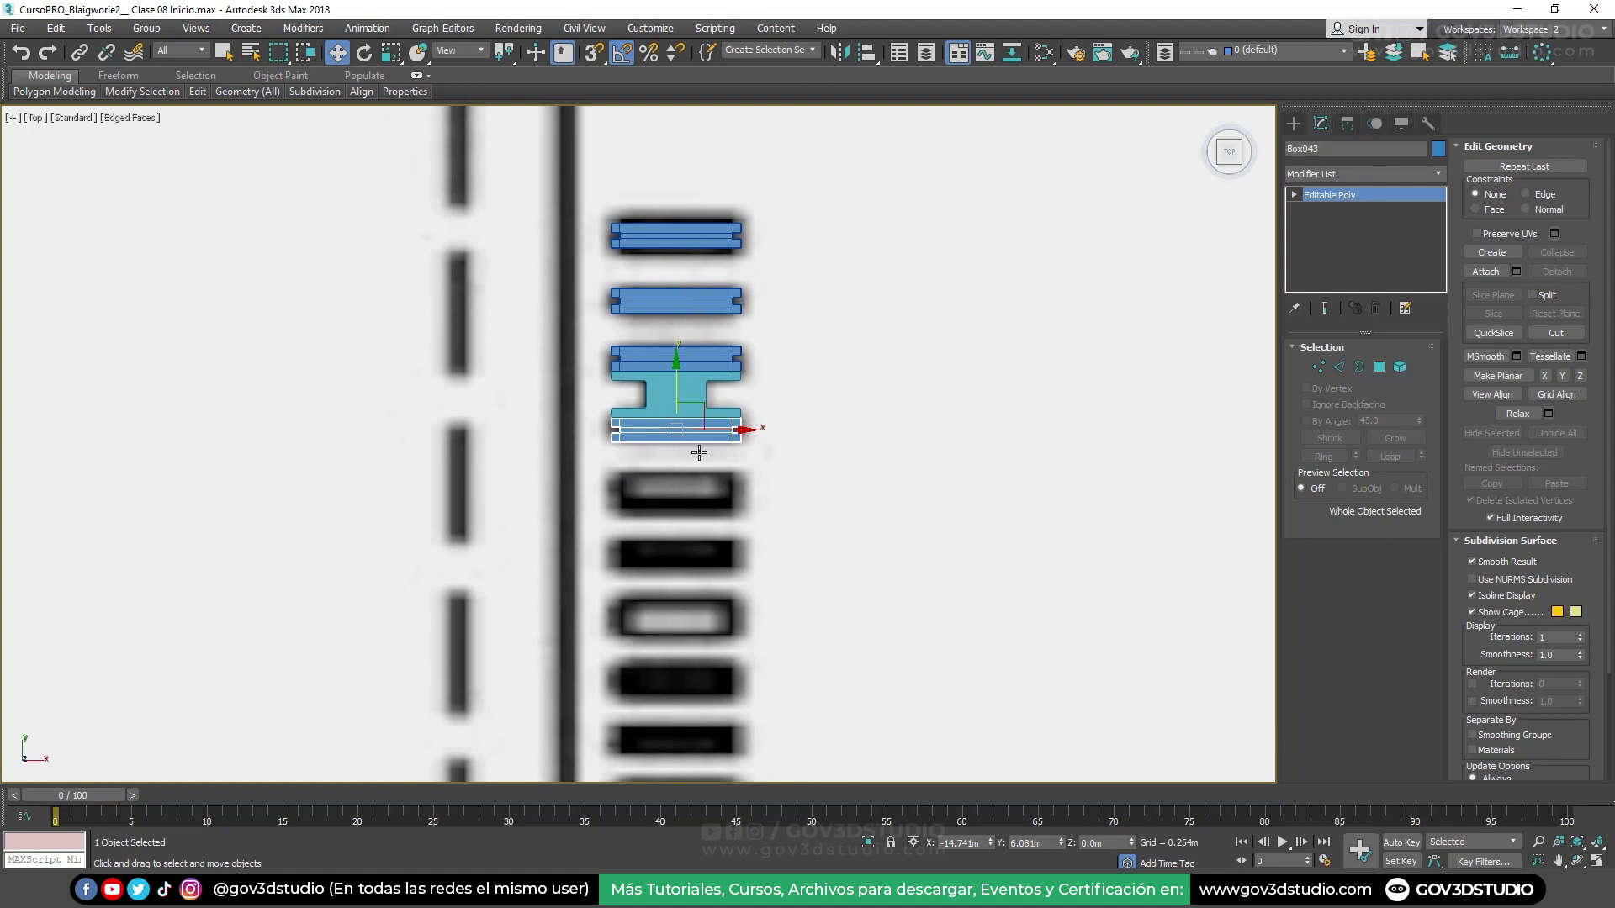
middle_drag(697, 514, 685, 454)
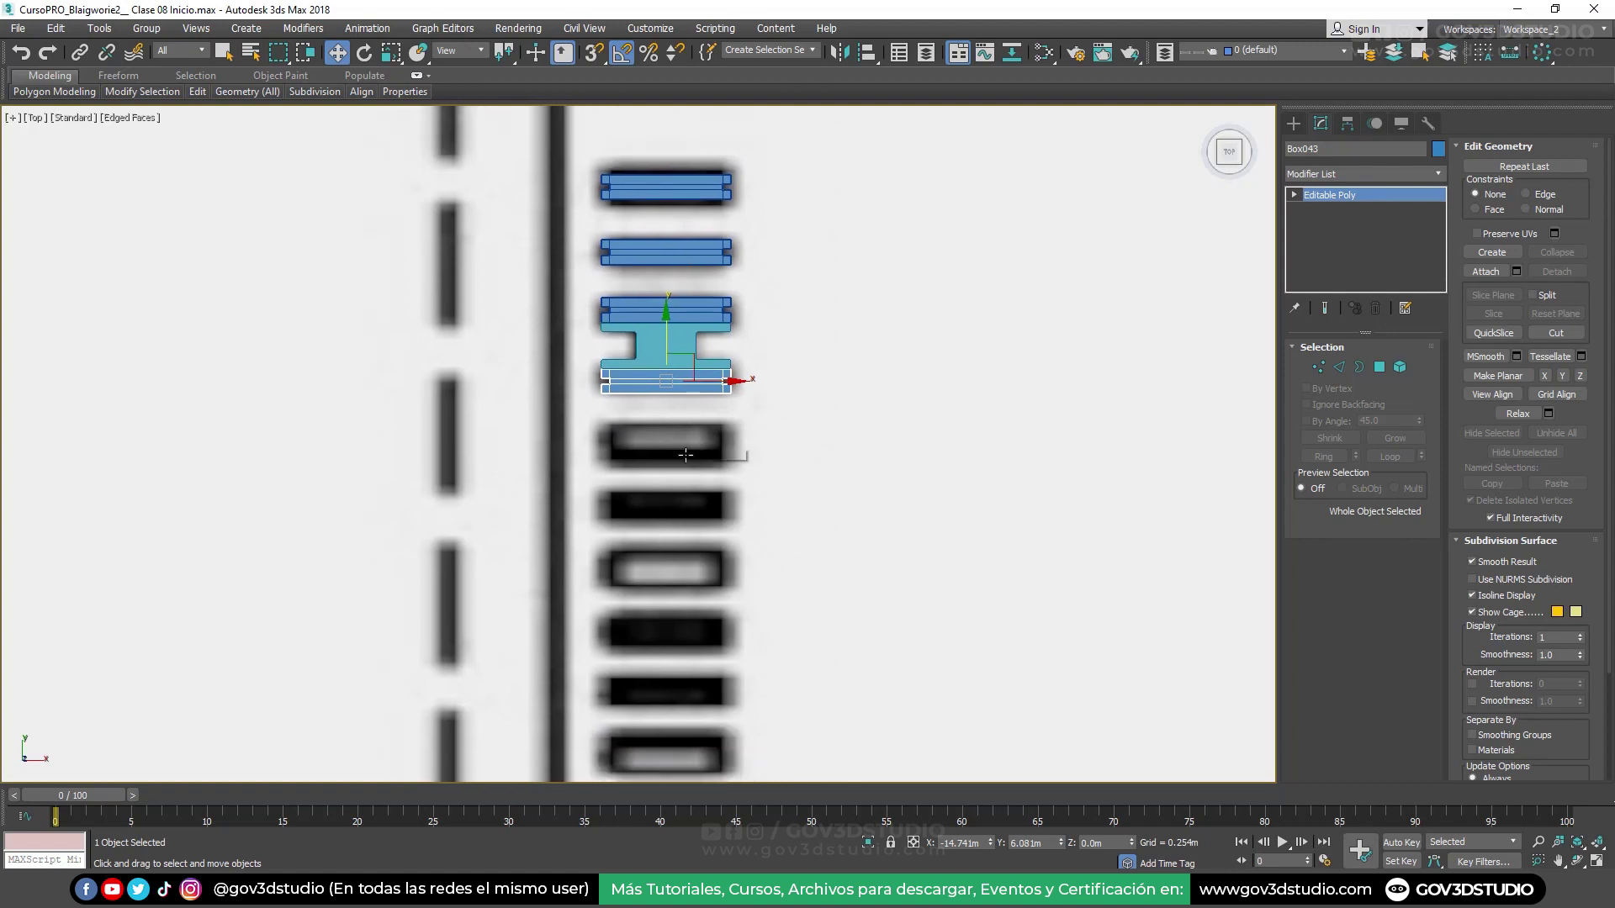
middle_drag(684, 370, 677, 312)
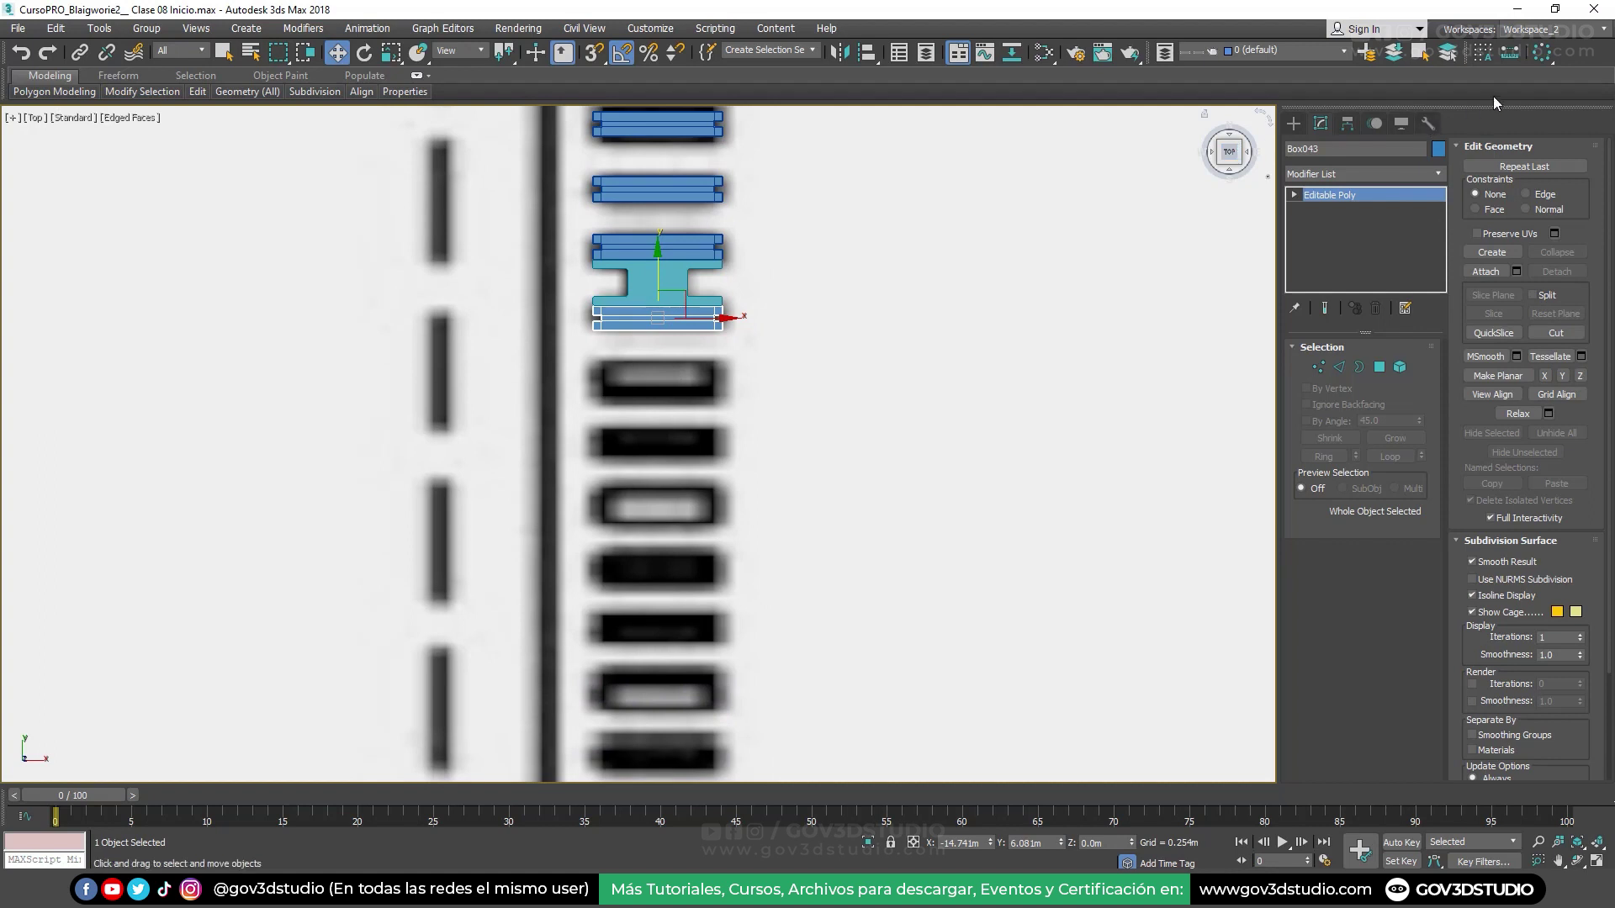
Preview a slat Array with an incremental Y move of -0.14m
click(1540, 53)
drag(930, 290, 1200, 328)
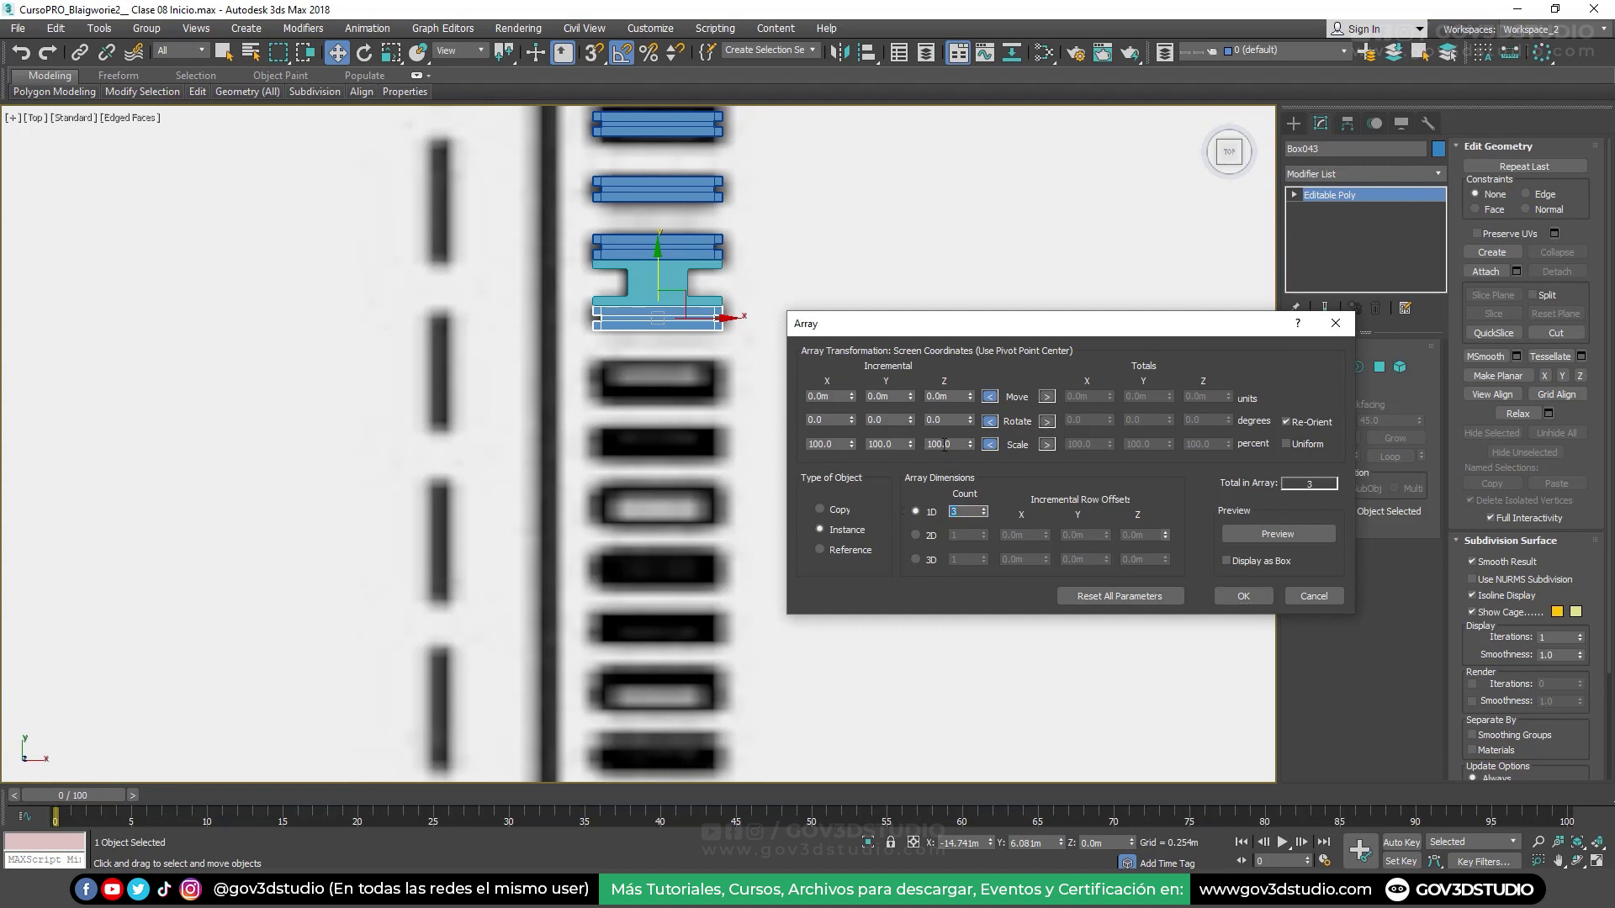
click(1253, 535)
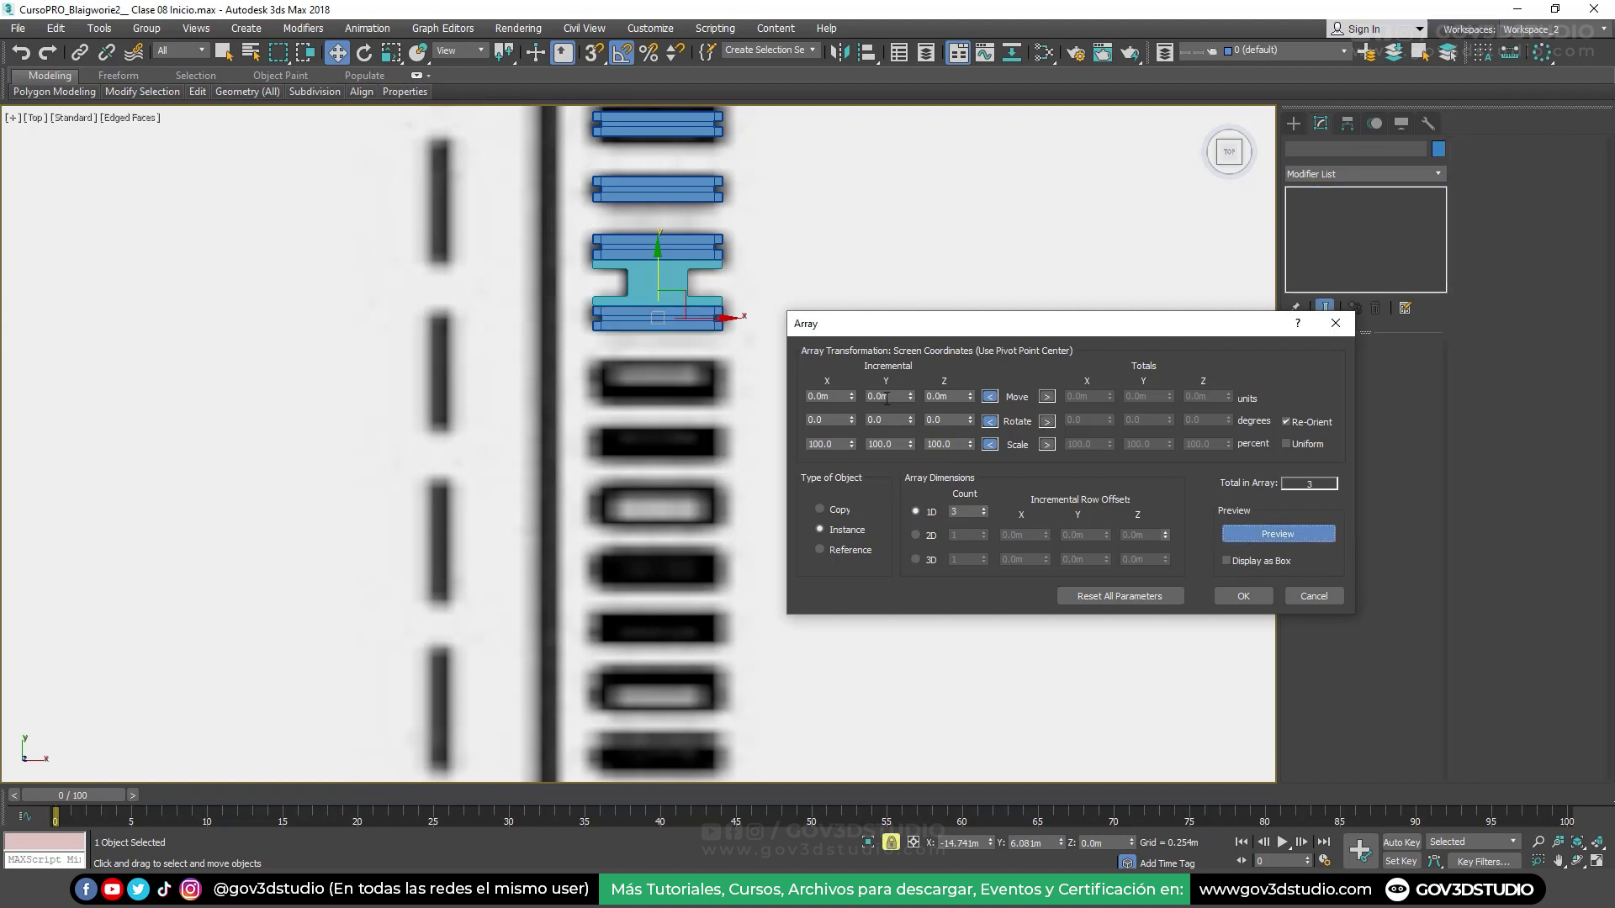
drag(916, 404, 917, 409)
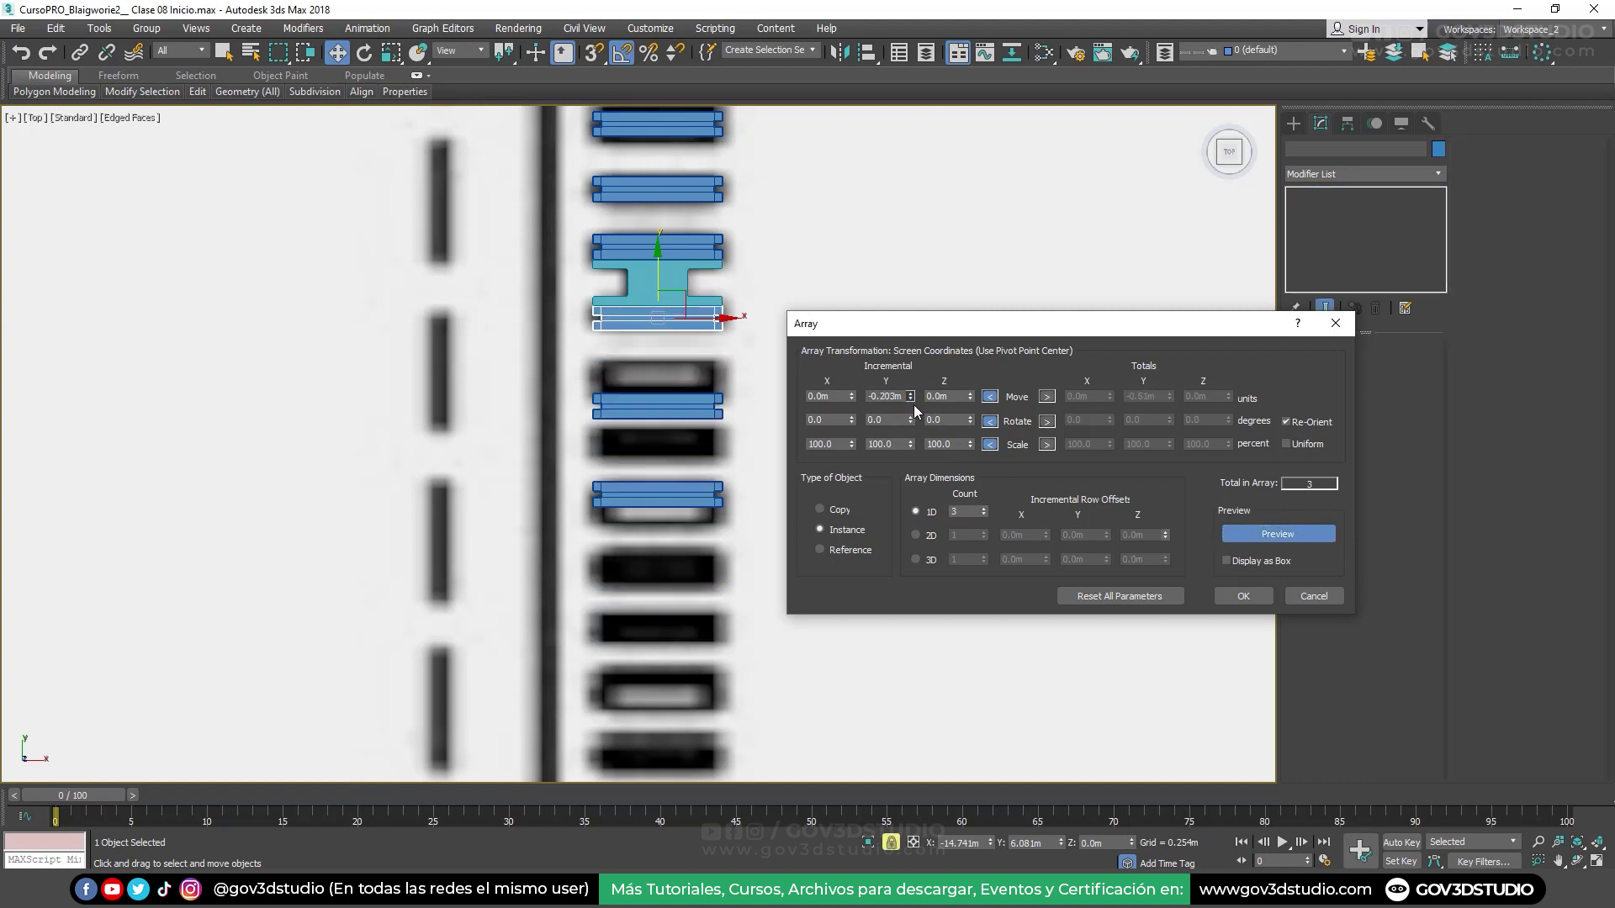
click(912, 393)
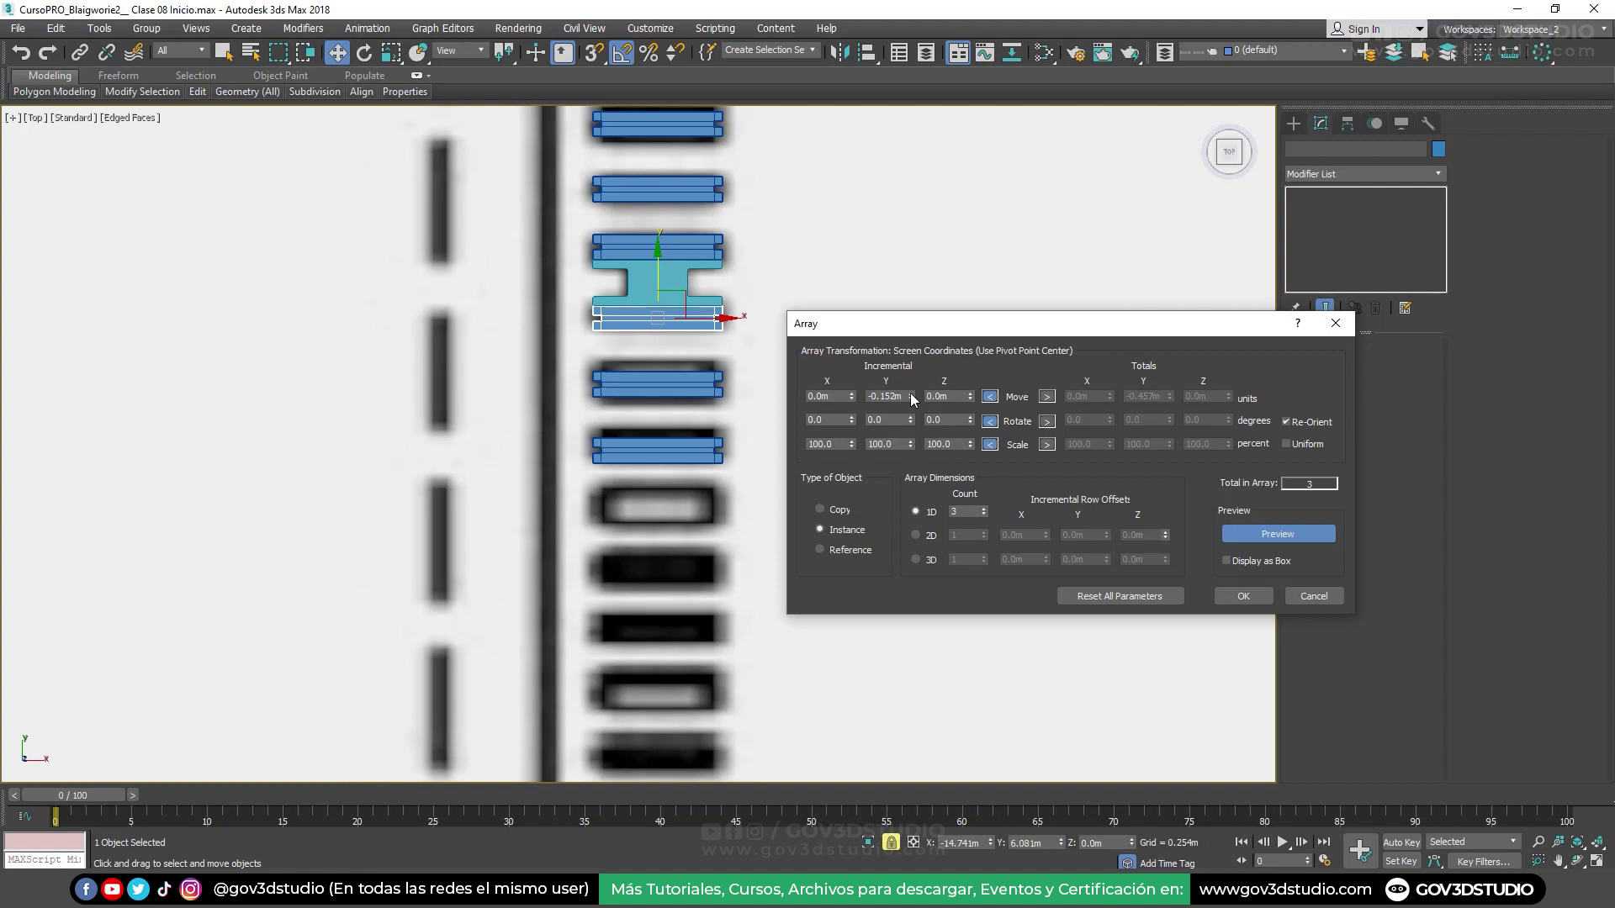
double_click(902, 399)
text(15)
key(Return)
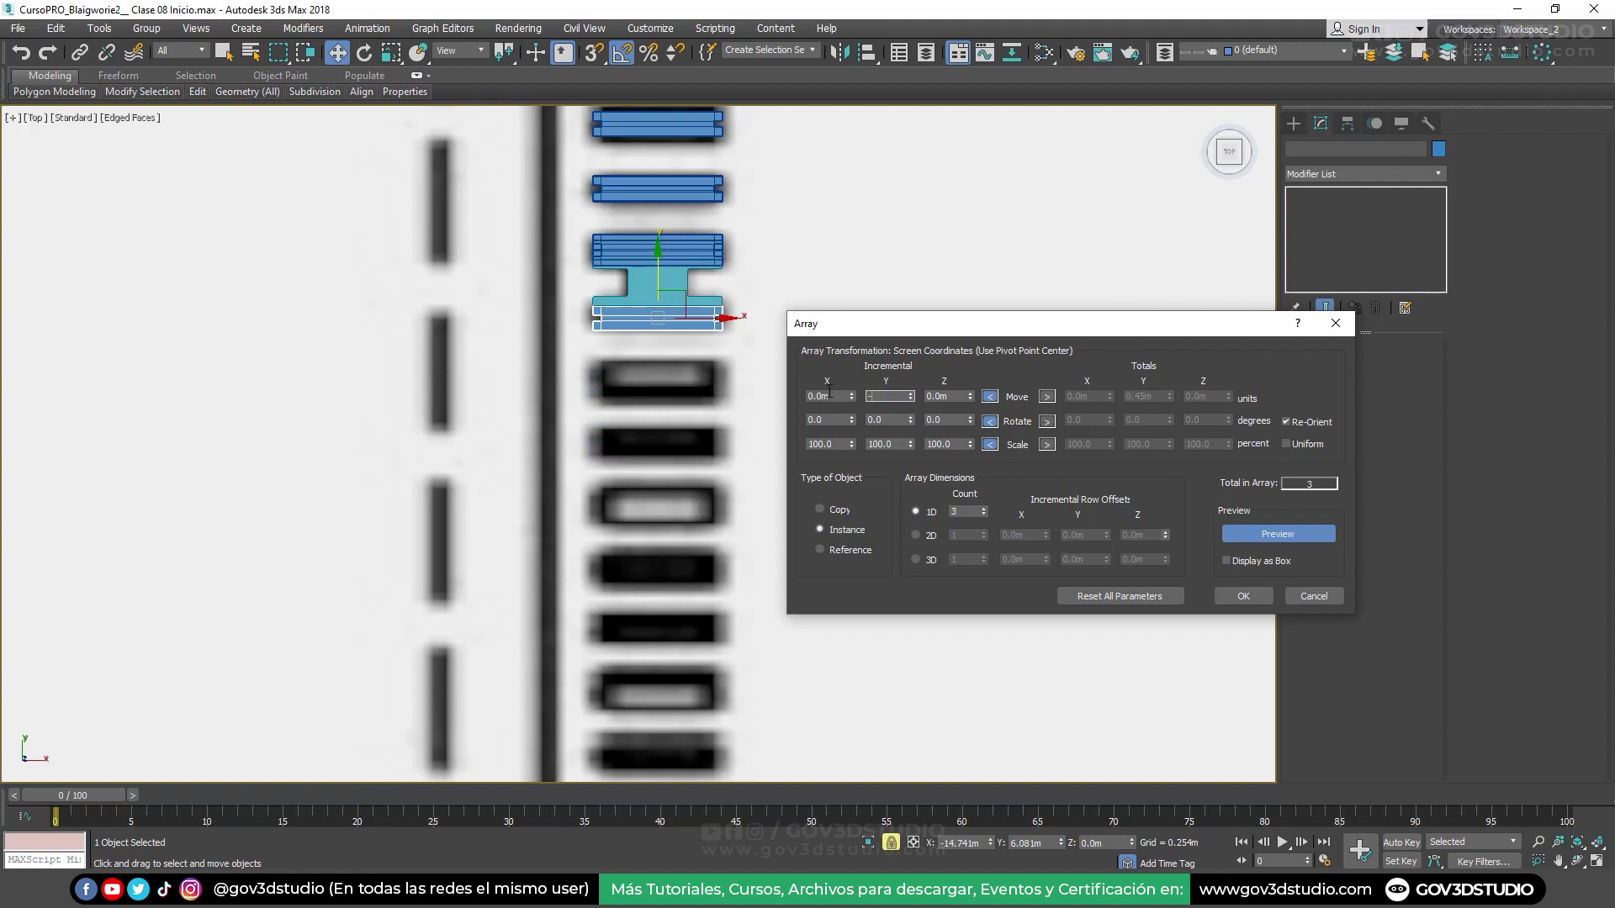
text(0.15m)
key(Return)
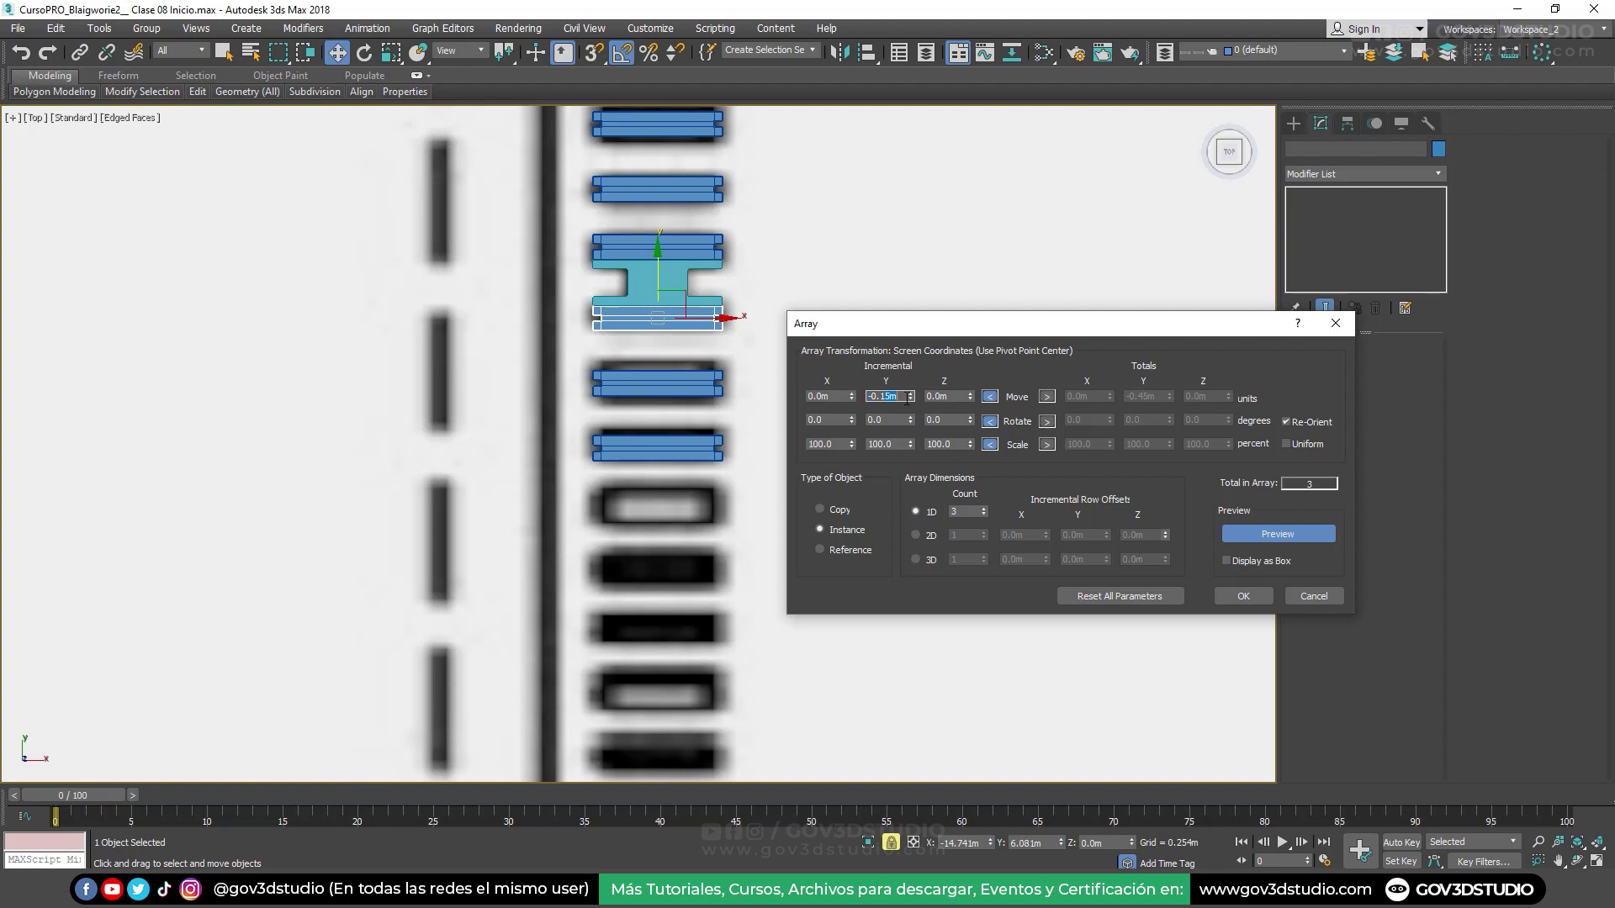
text(-0.12)
key(Return)
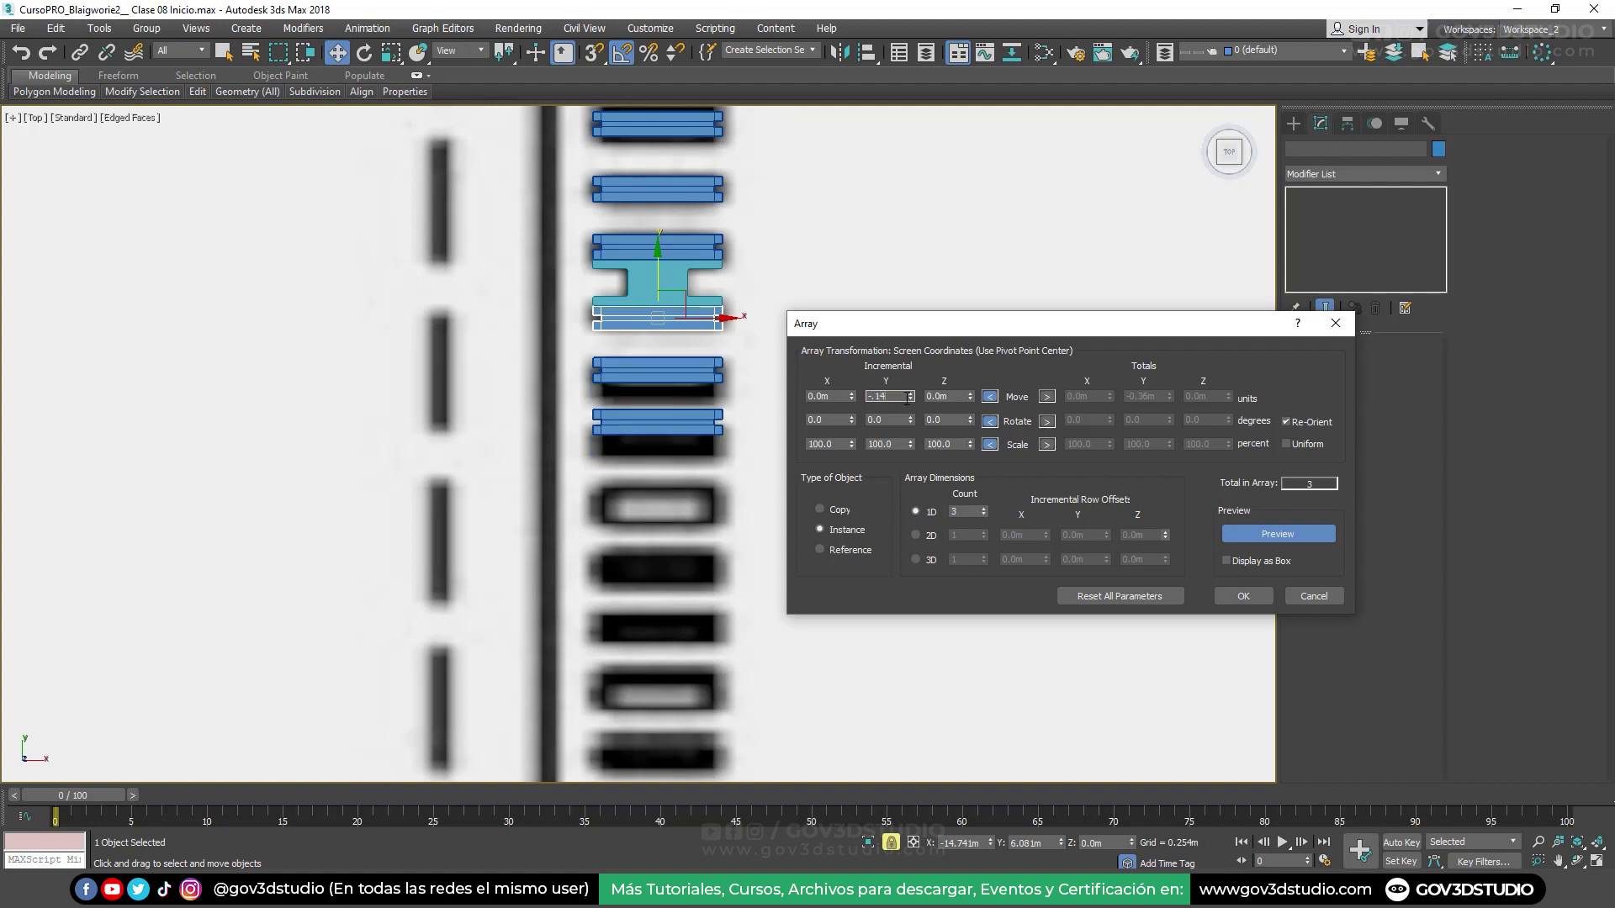
key(Return)
Set the array's 1D count to 39 copies
middle_drag(583, 622, 568, 224)
scroll(556, 430, down, 5)
scroll(559, 438, down, 2)
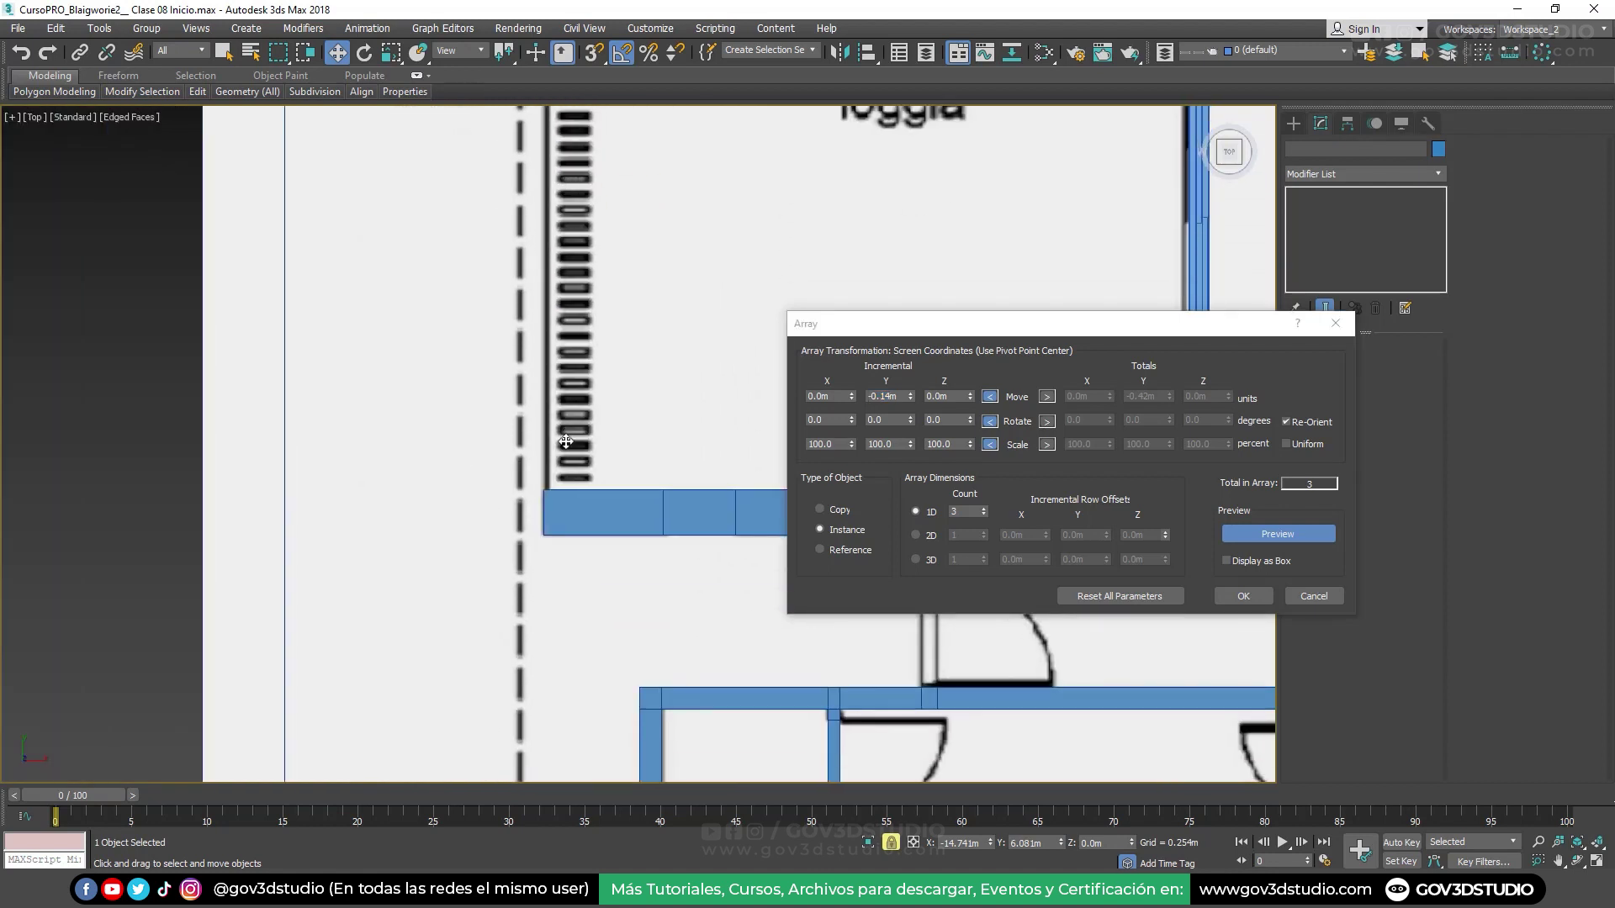
scroll(567, 438, up, 2)
double_click(963, 511)
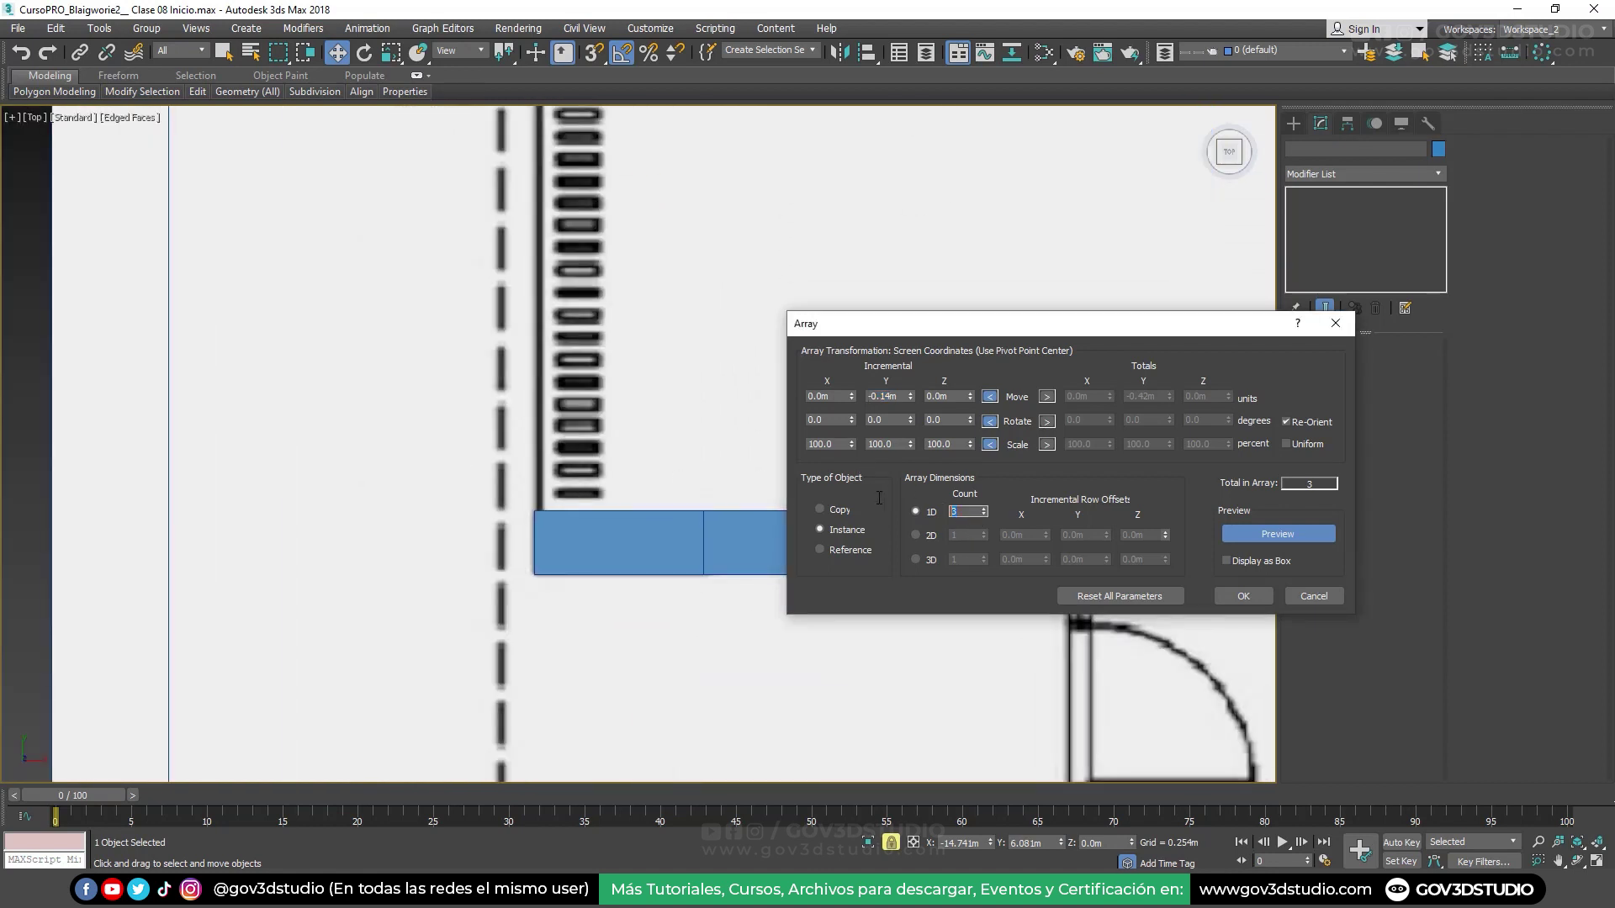
text(35)
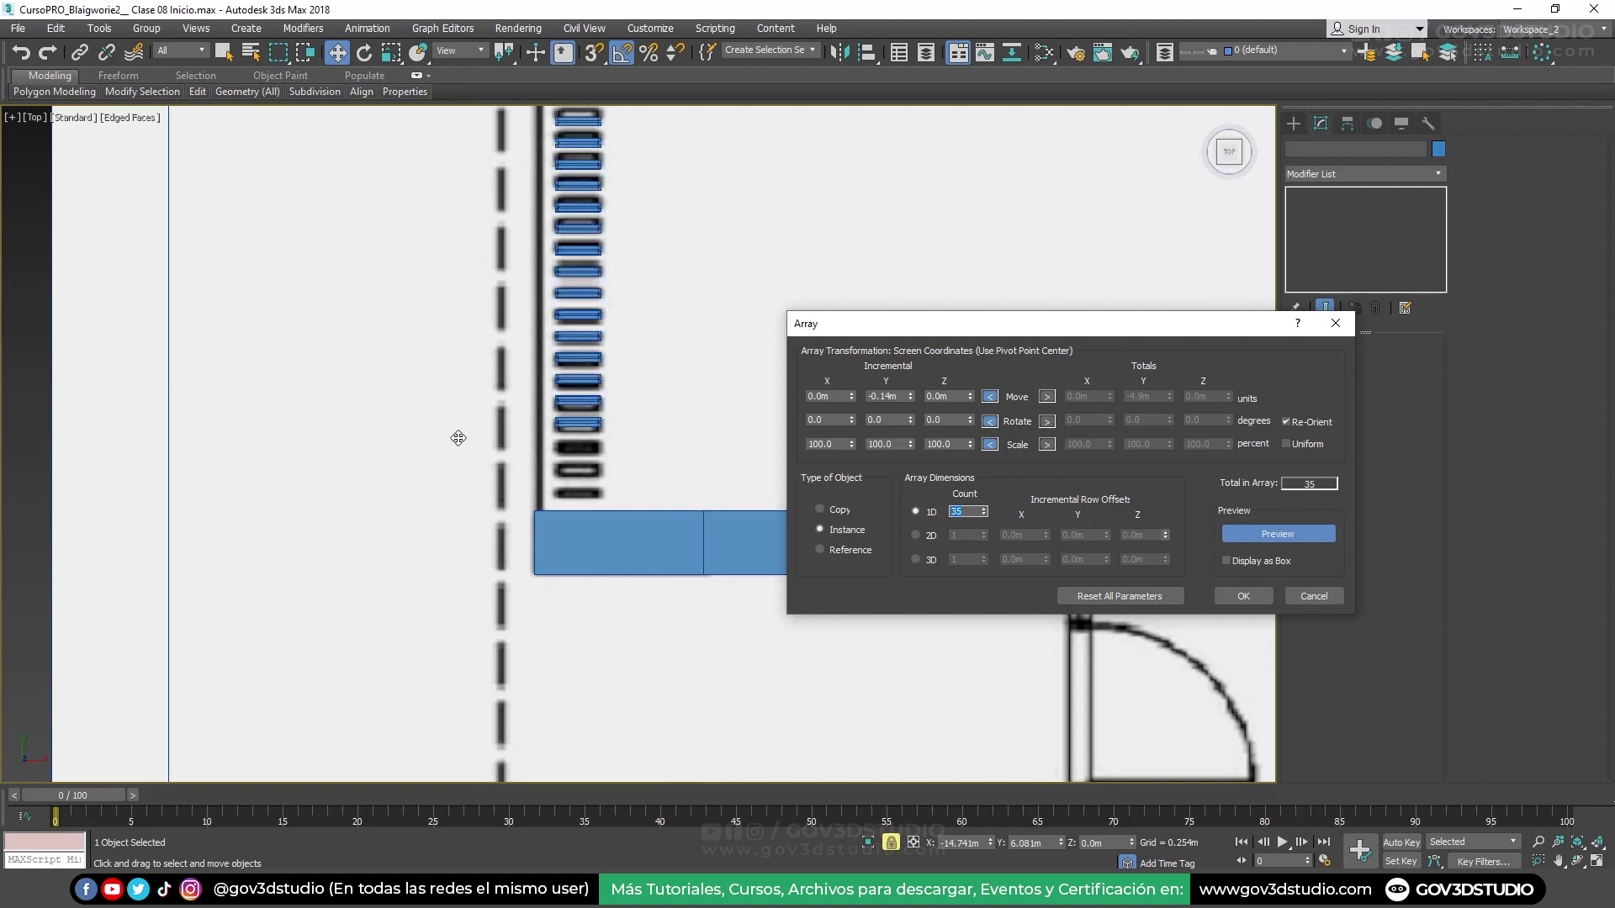
scroll(591, 405, up, 3)
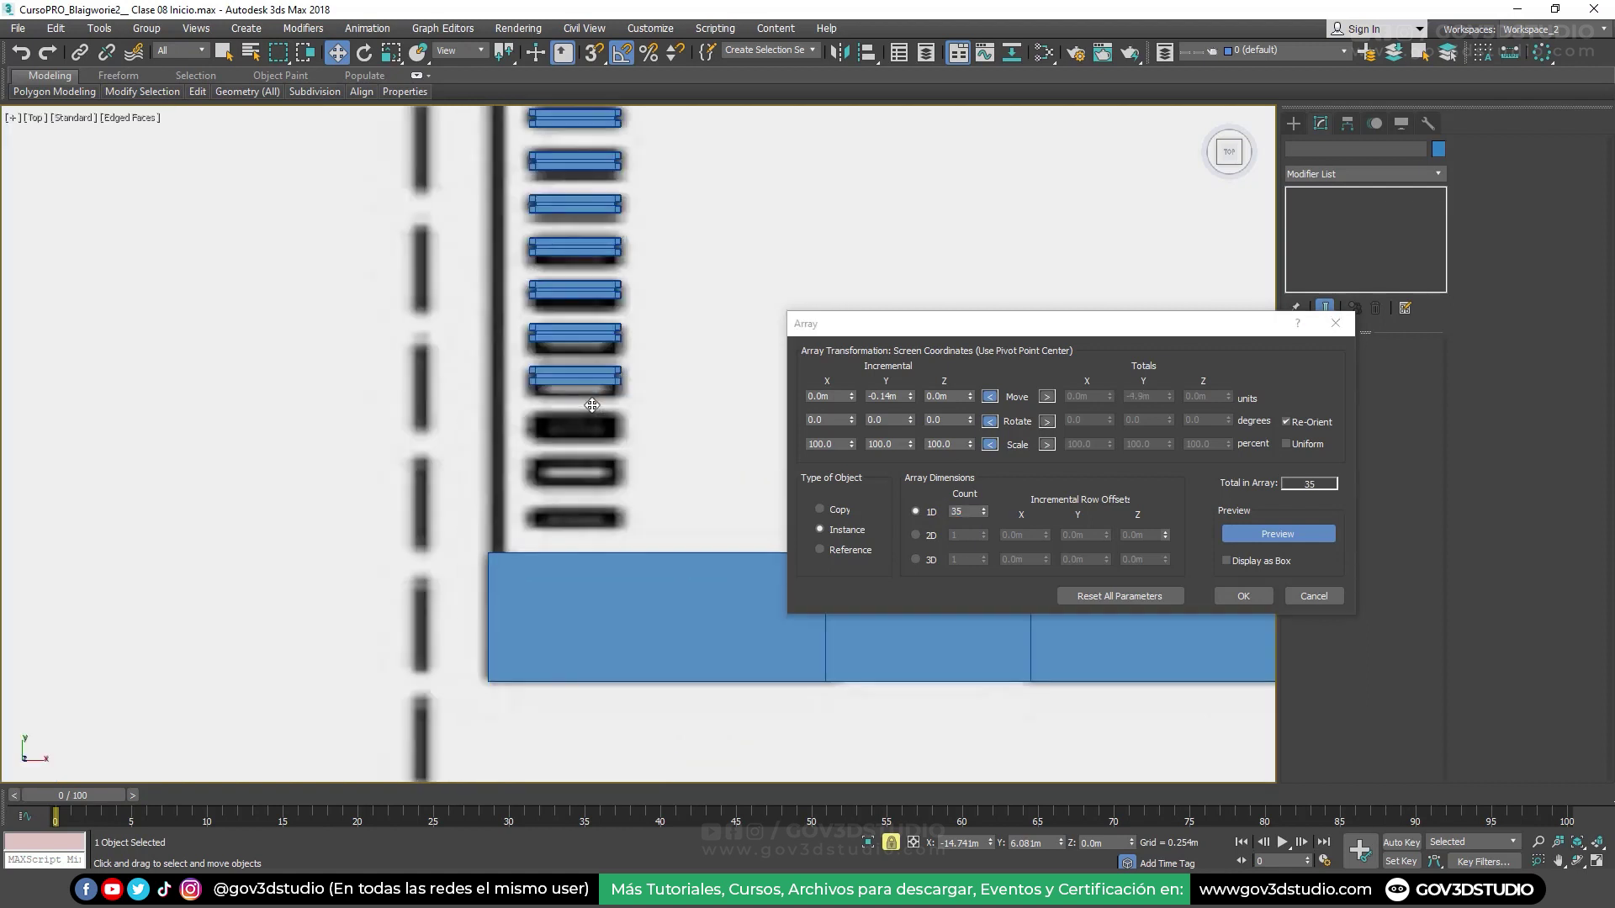
click(983, 509)
click(983, 509)
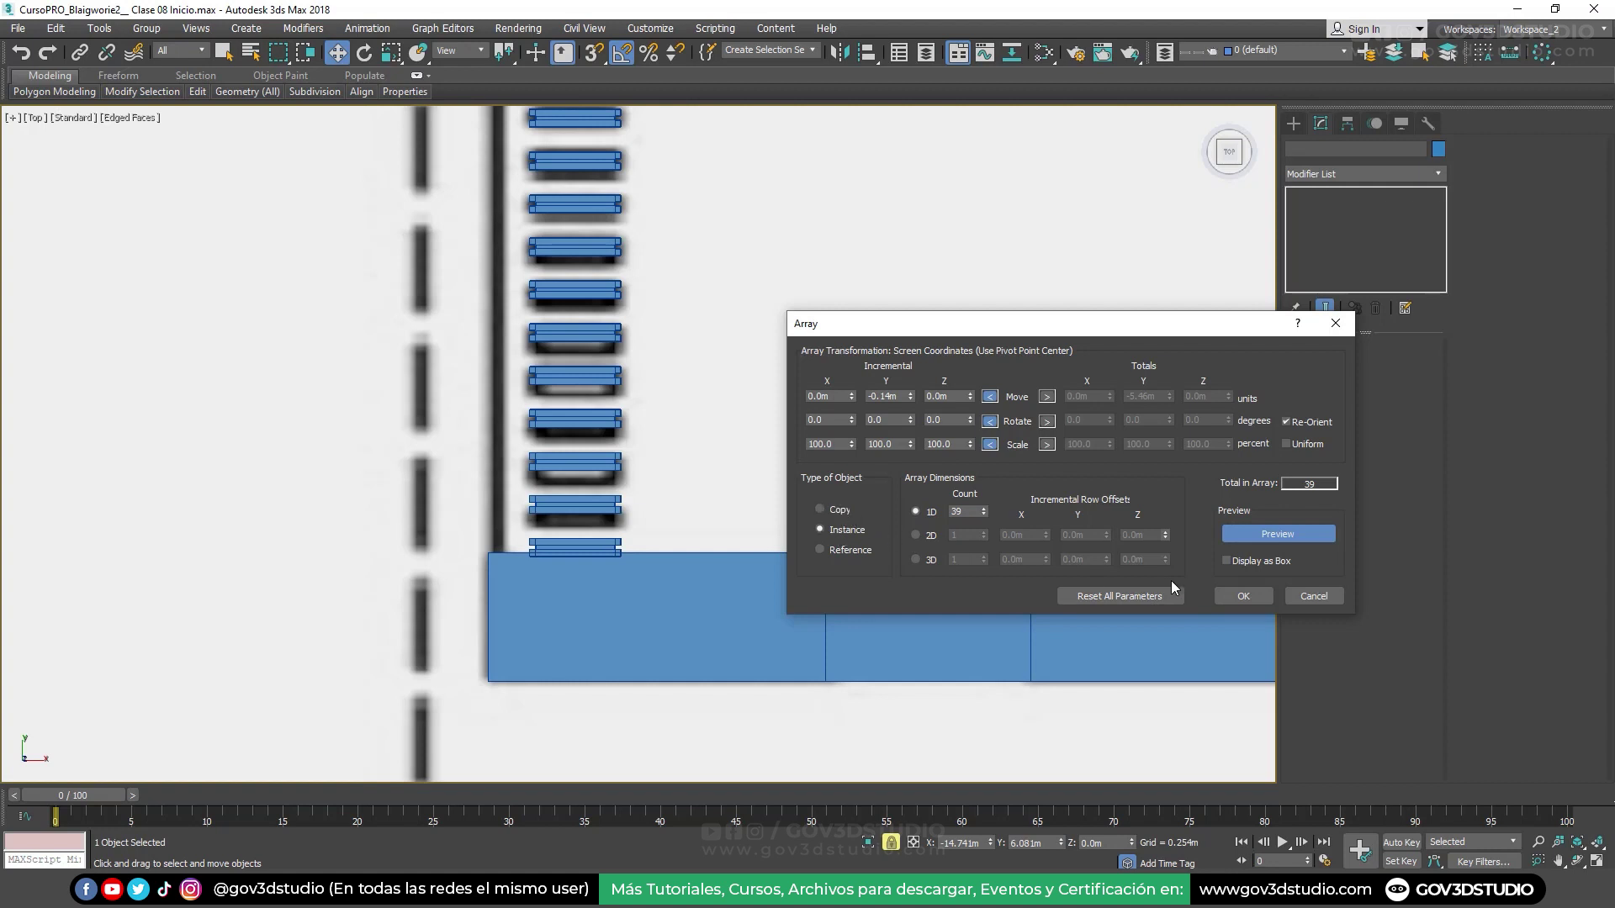
Create the 39-slat array and nudge the bottom slat copy up slightly
click(1243, 595)
scroll(542, 547, up, 5)
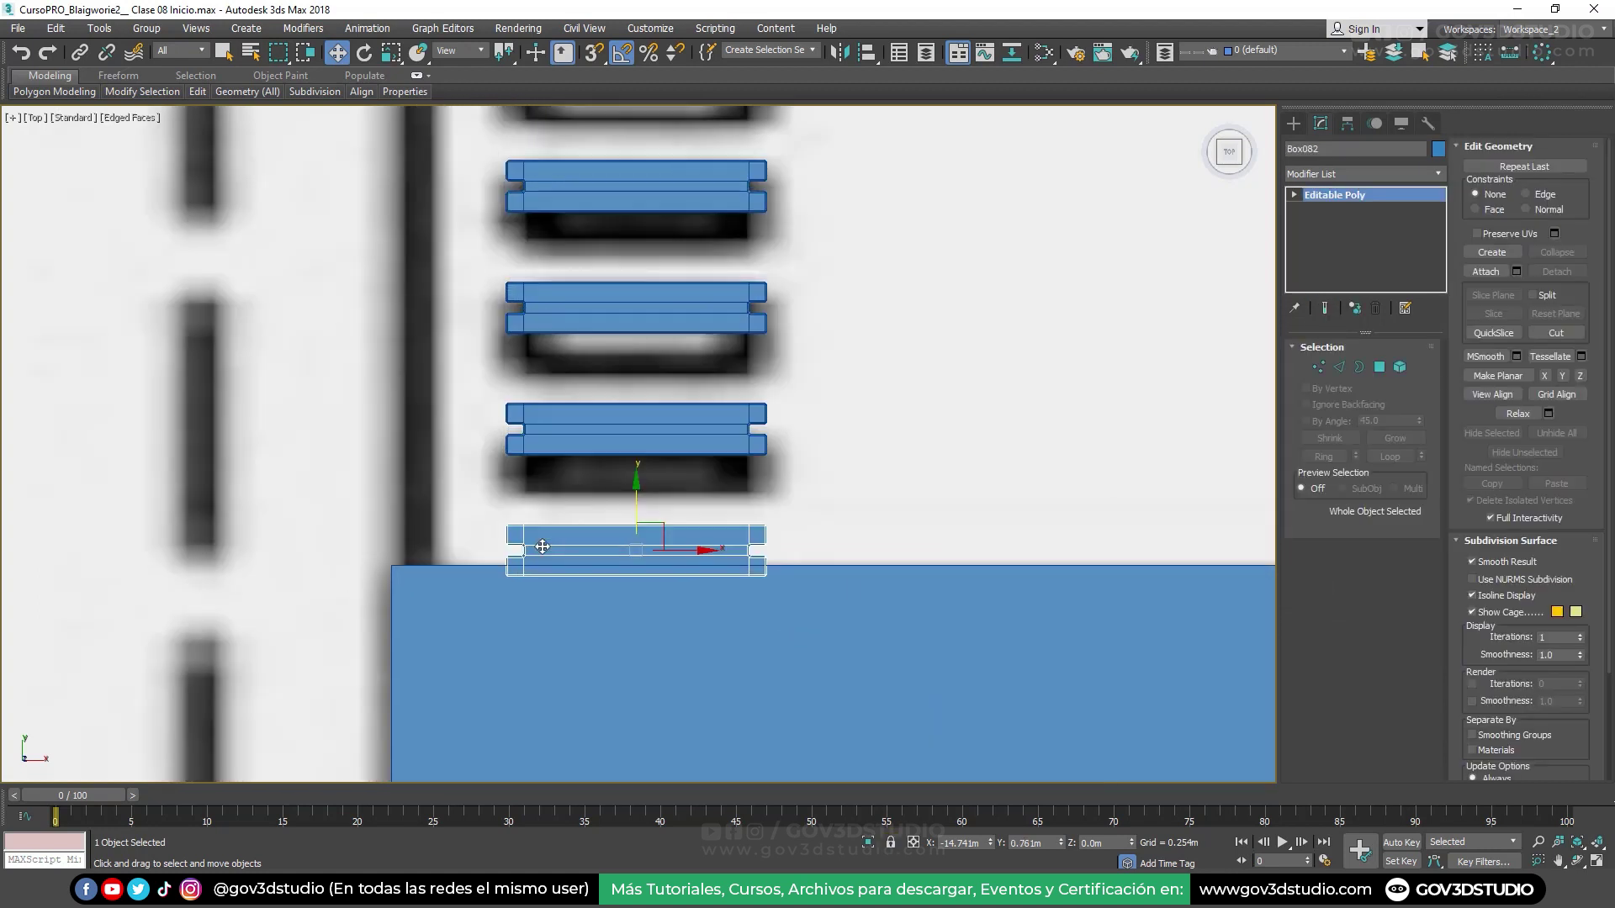
scroll(542, 547, up, 3)
drag(710, 515, 711, 485)
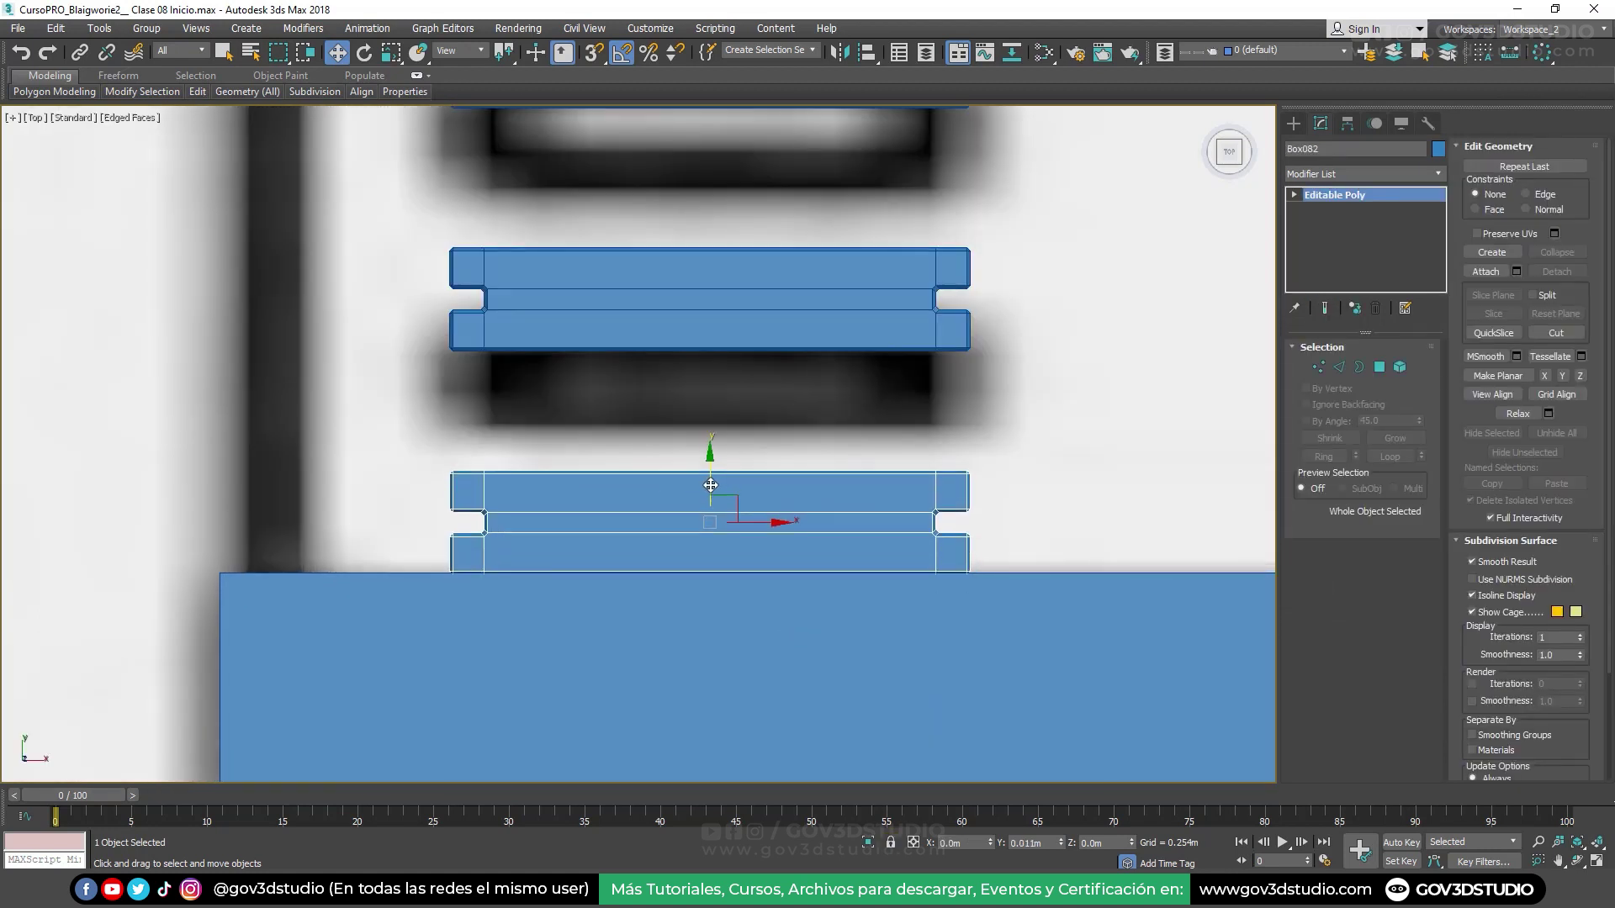
scroll(711, 486, down, 6)
scroll(710, 488, down, 3)
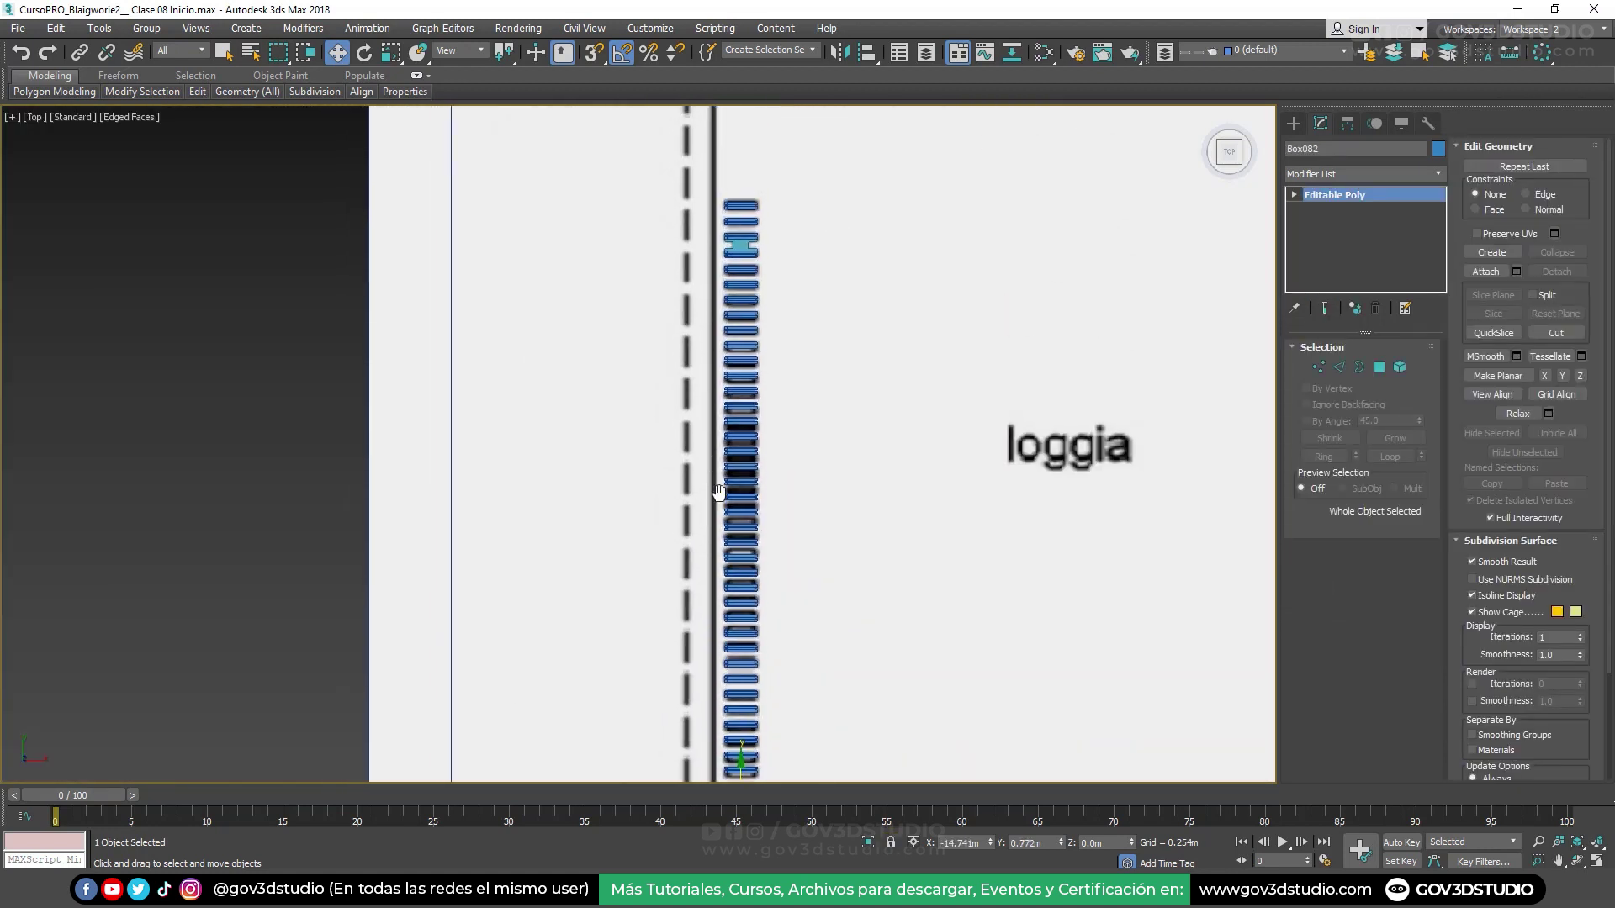
scroll(752, 308, up, 3)
scroll(753, 308, up, 5)
Try stretching the slats' right-end vertices, then undo the lengthening
click(744, 400)
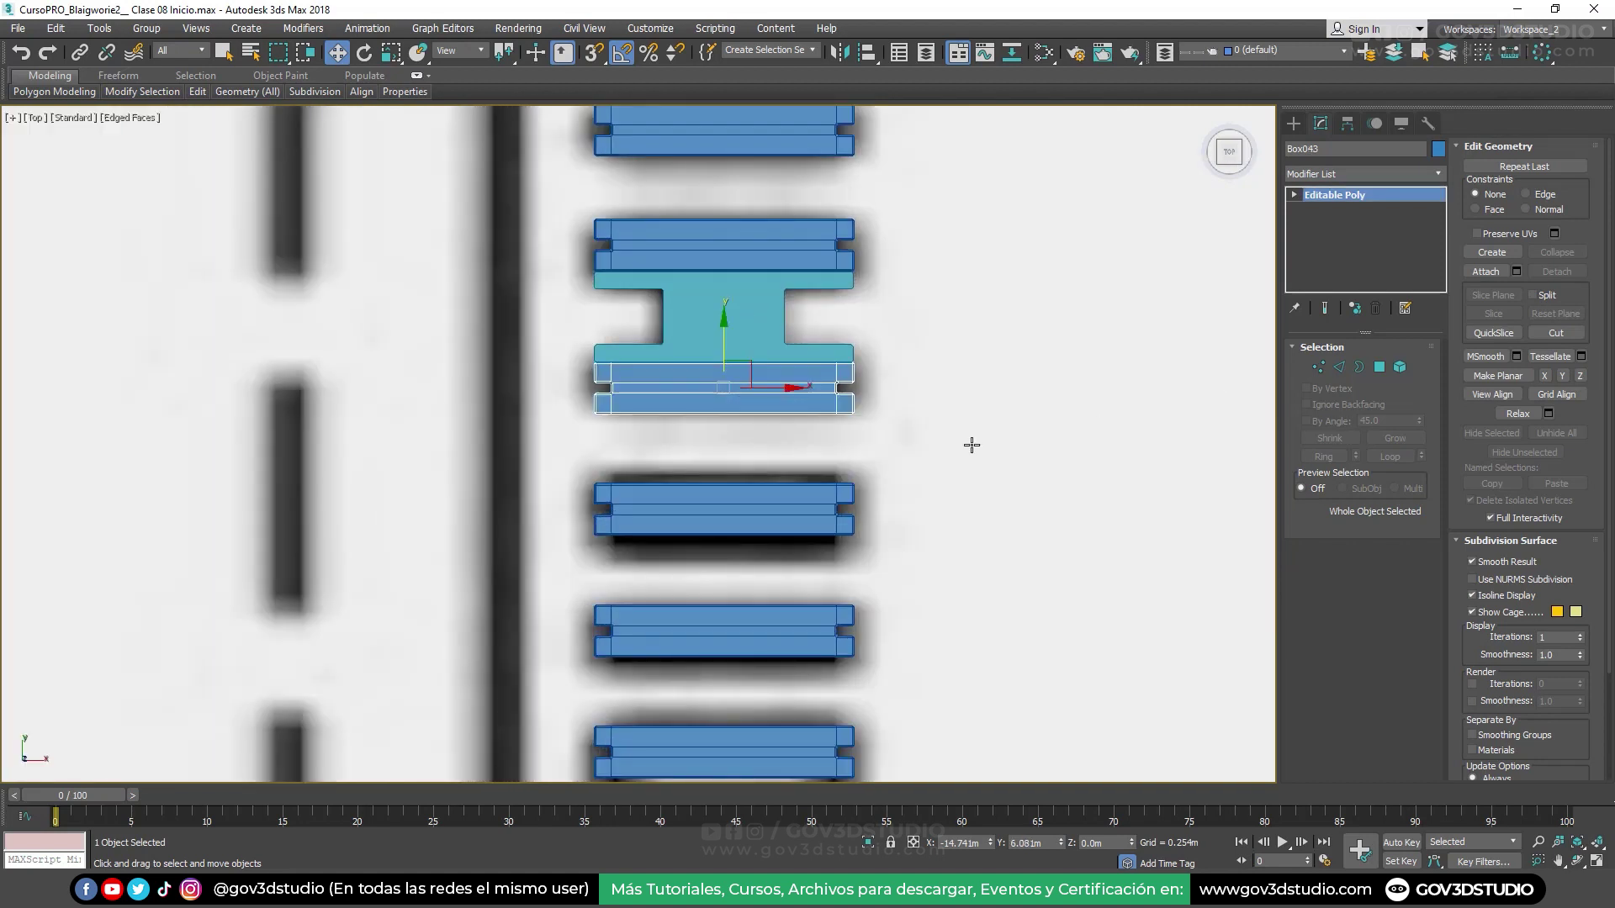
click(1318, 367)
mouse_move(820, 349)
mouse_down()
mouse_move(896, 429)
mouse_move(1000, 388)
mouse_up()
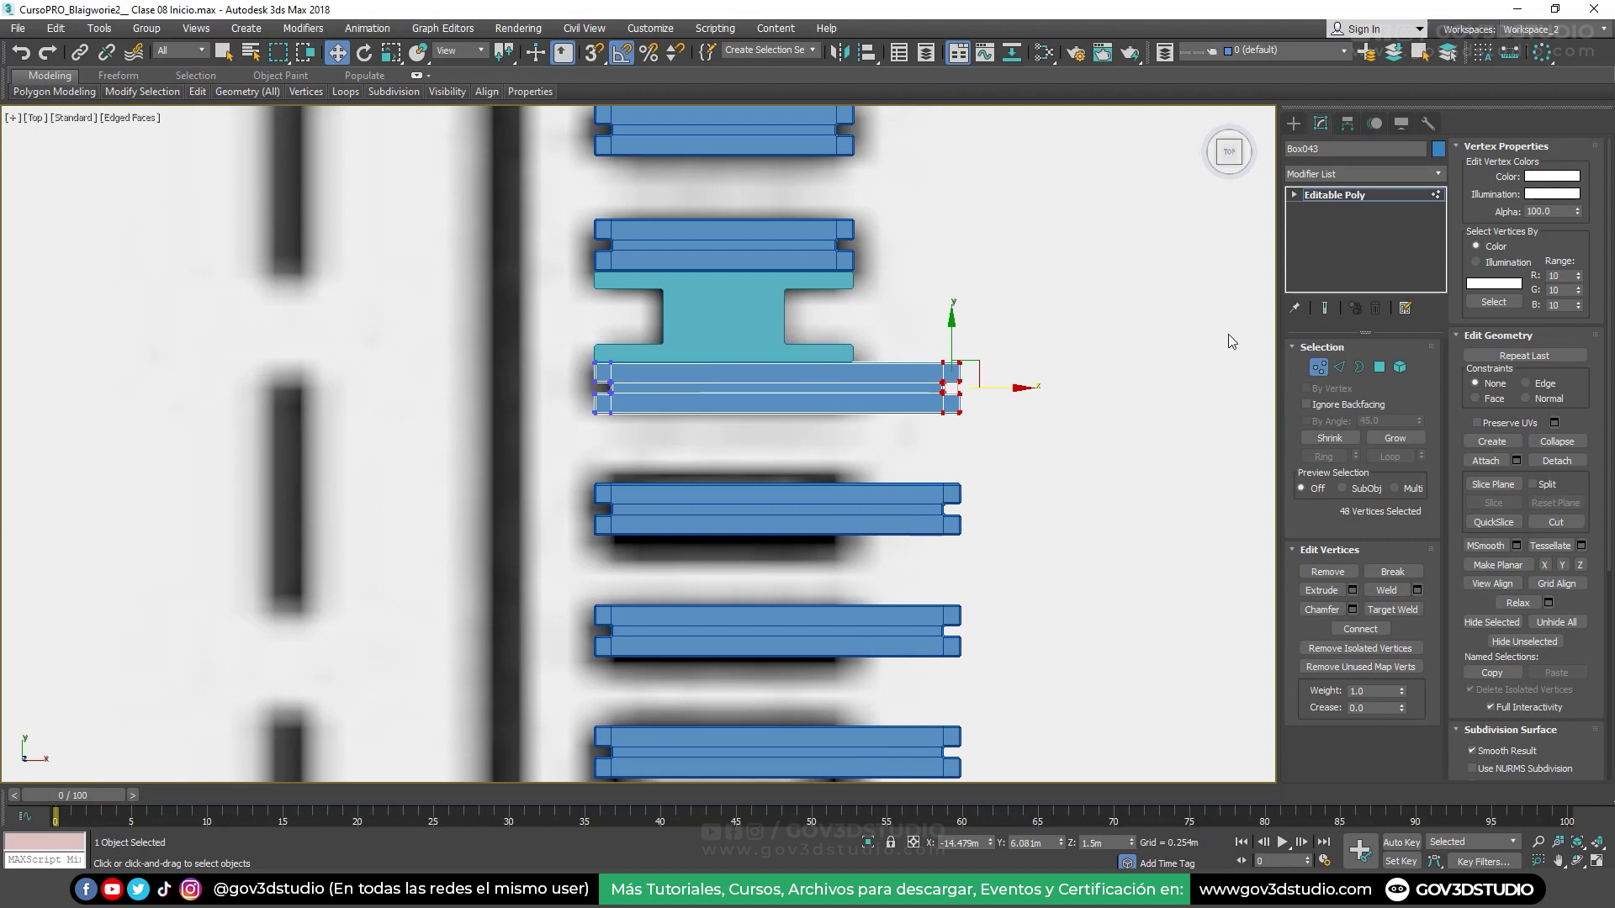
click(1318, 367)
middle_drag(811, 246, 817, 481)
key(ctrl+z)
Delete the three upper slats above the cyan post
click(791, 532)
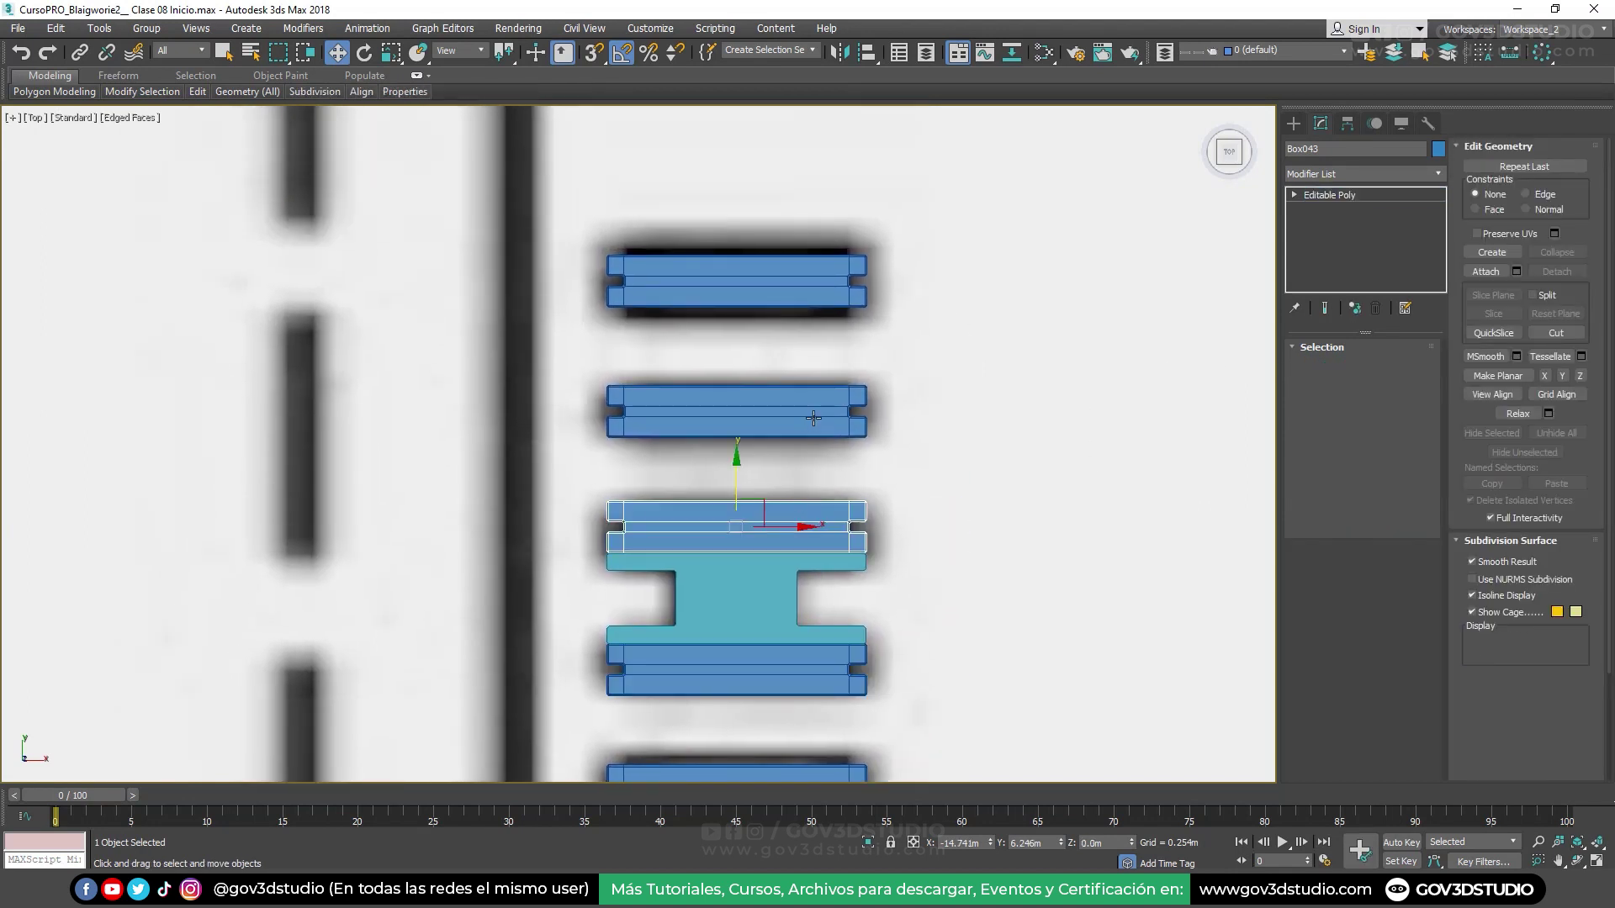
ctrl+click(803, 413)
ctrl+click(815, 310)
key(Delete)
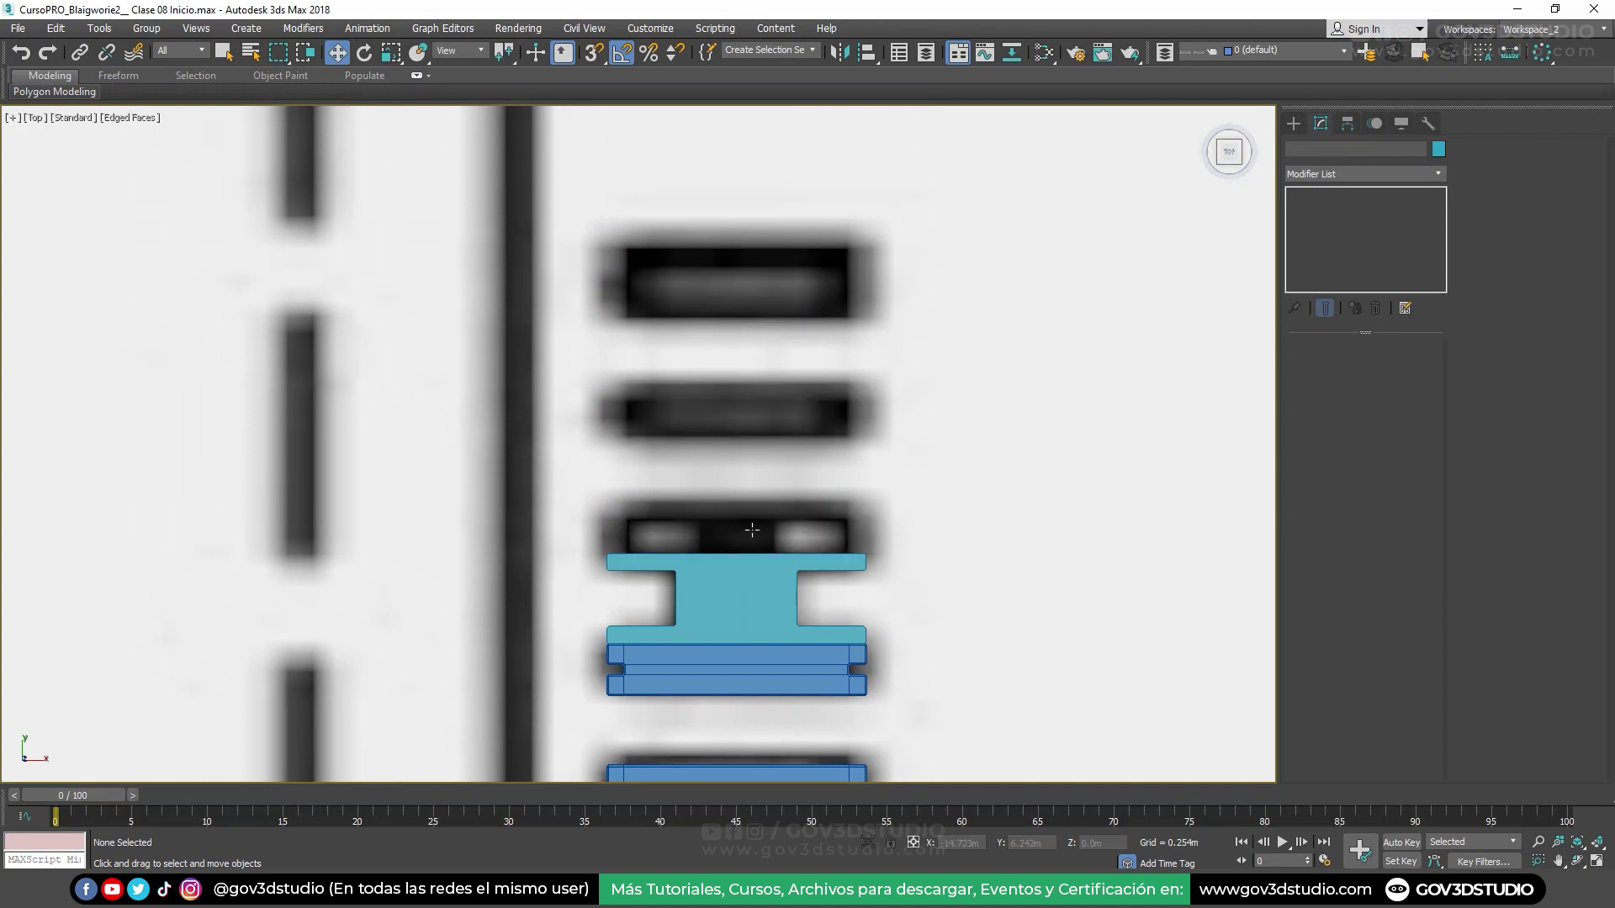
Clone the slat above the cyan post upward three times as instances
click(743, 666)
shift+drag(742, 667, 737, 488)
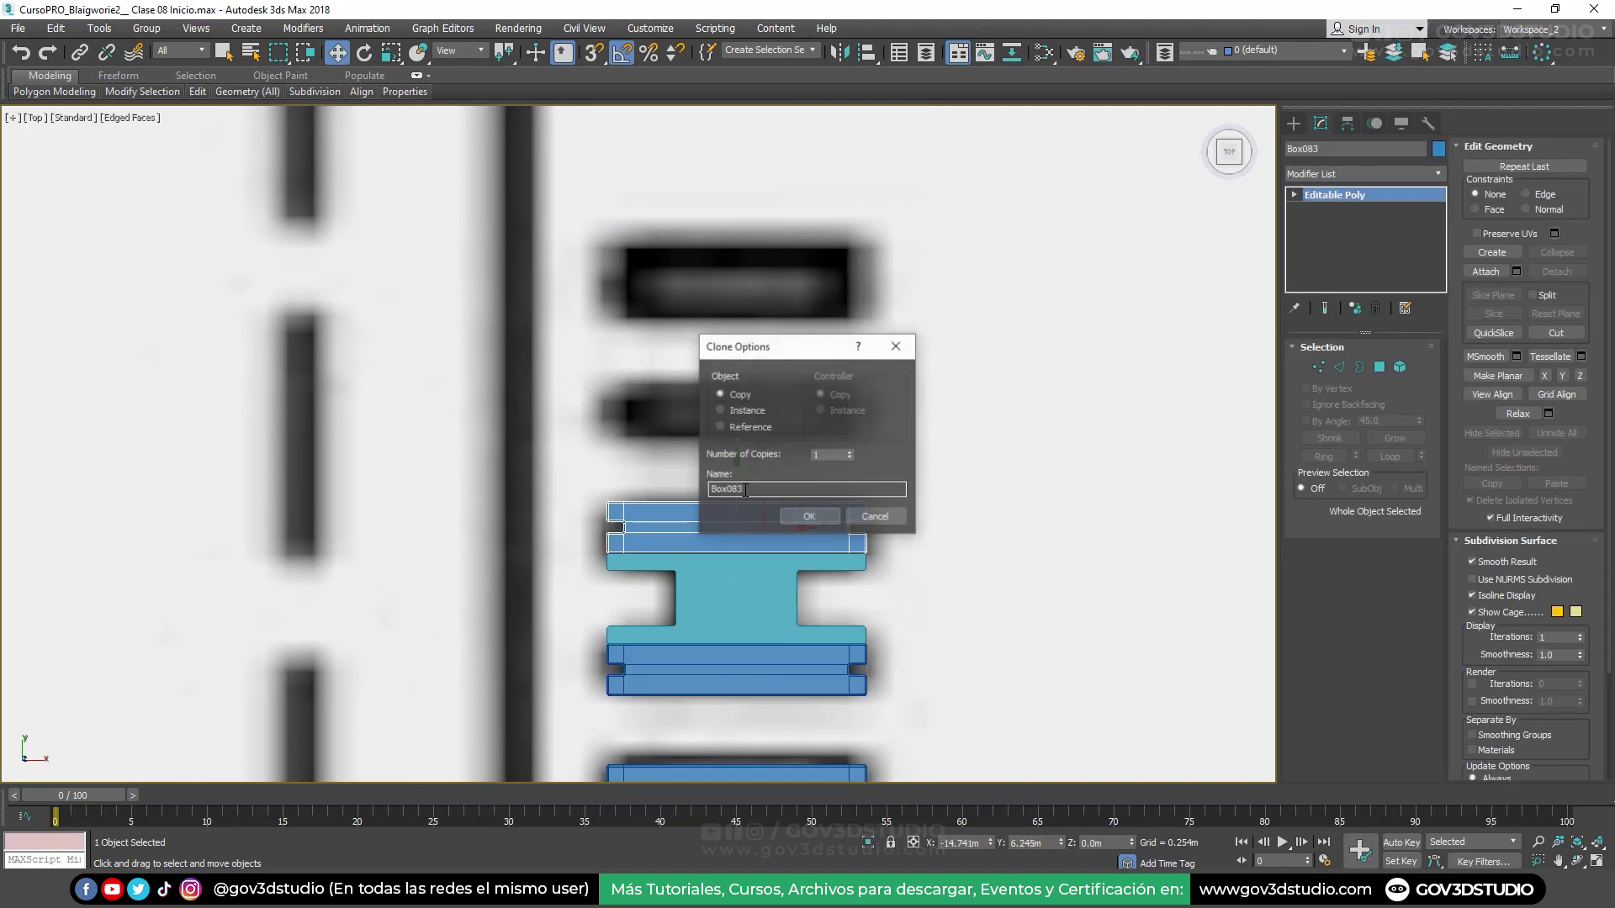
click(745, 411)
click(810, 519)
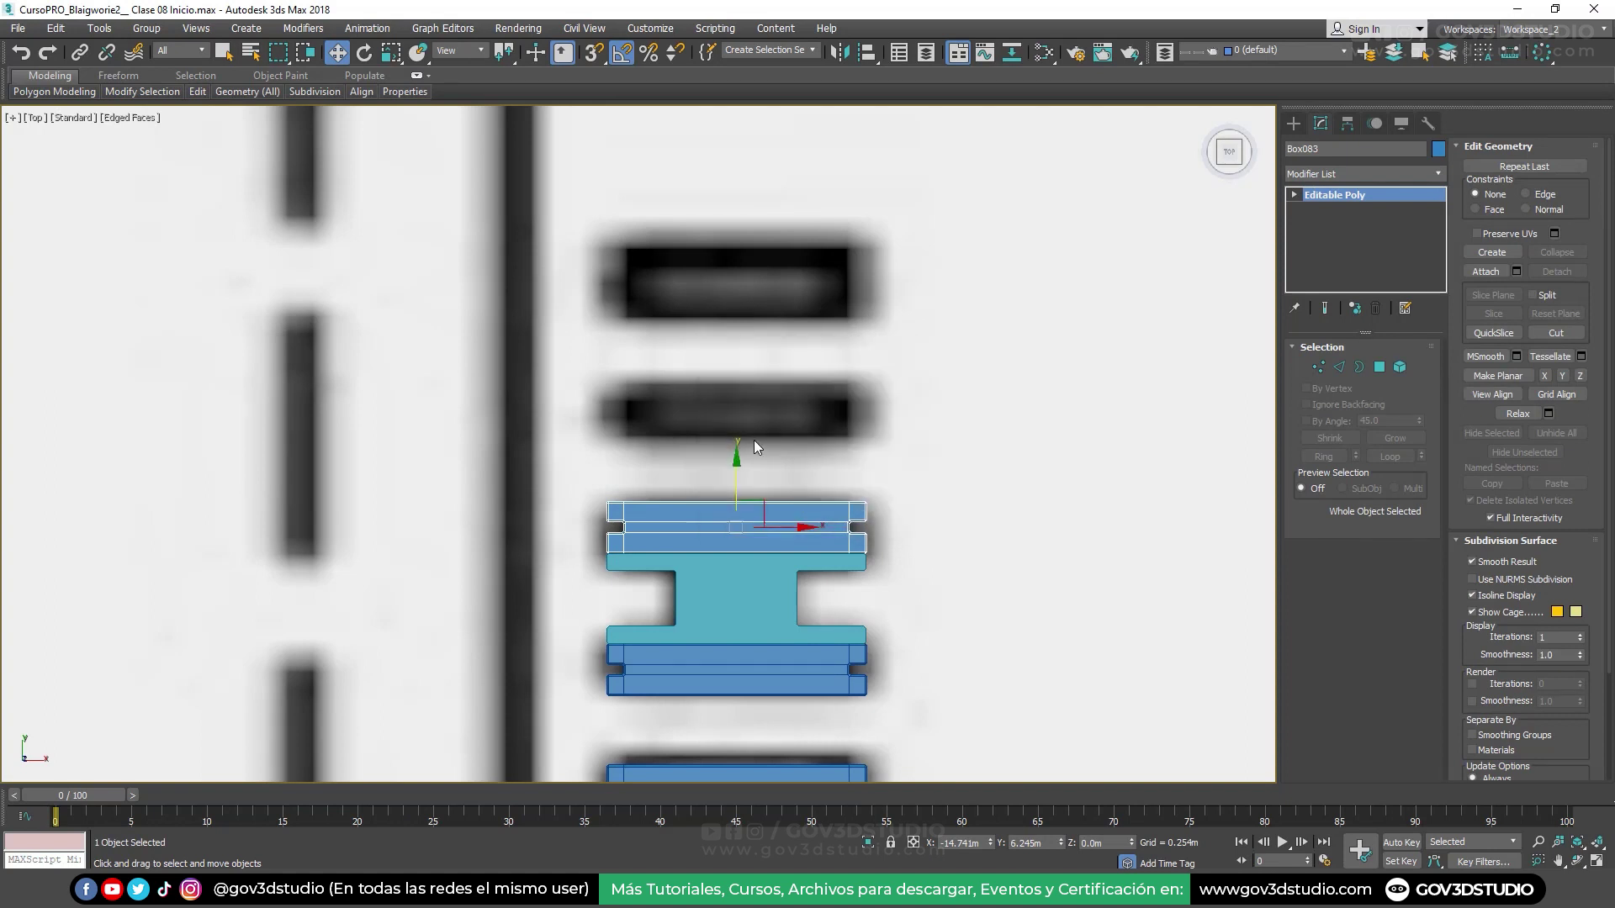
drag(732, 485, 733, 370)
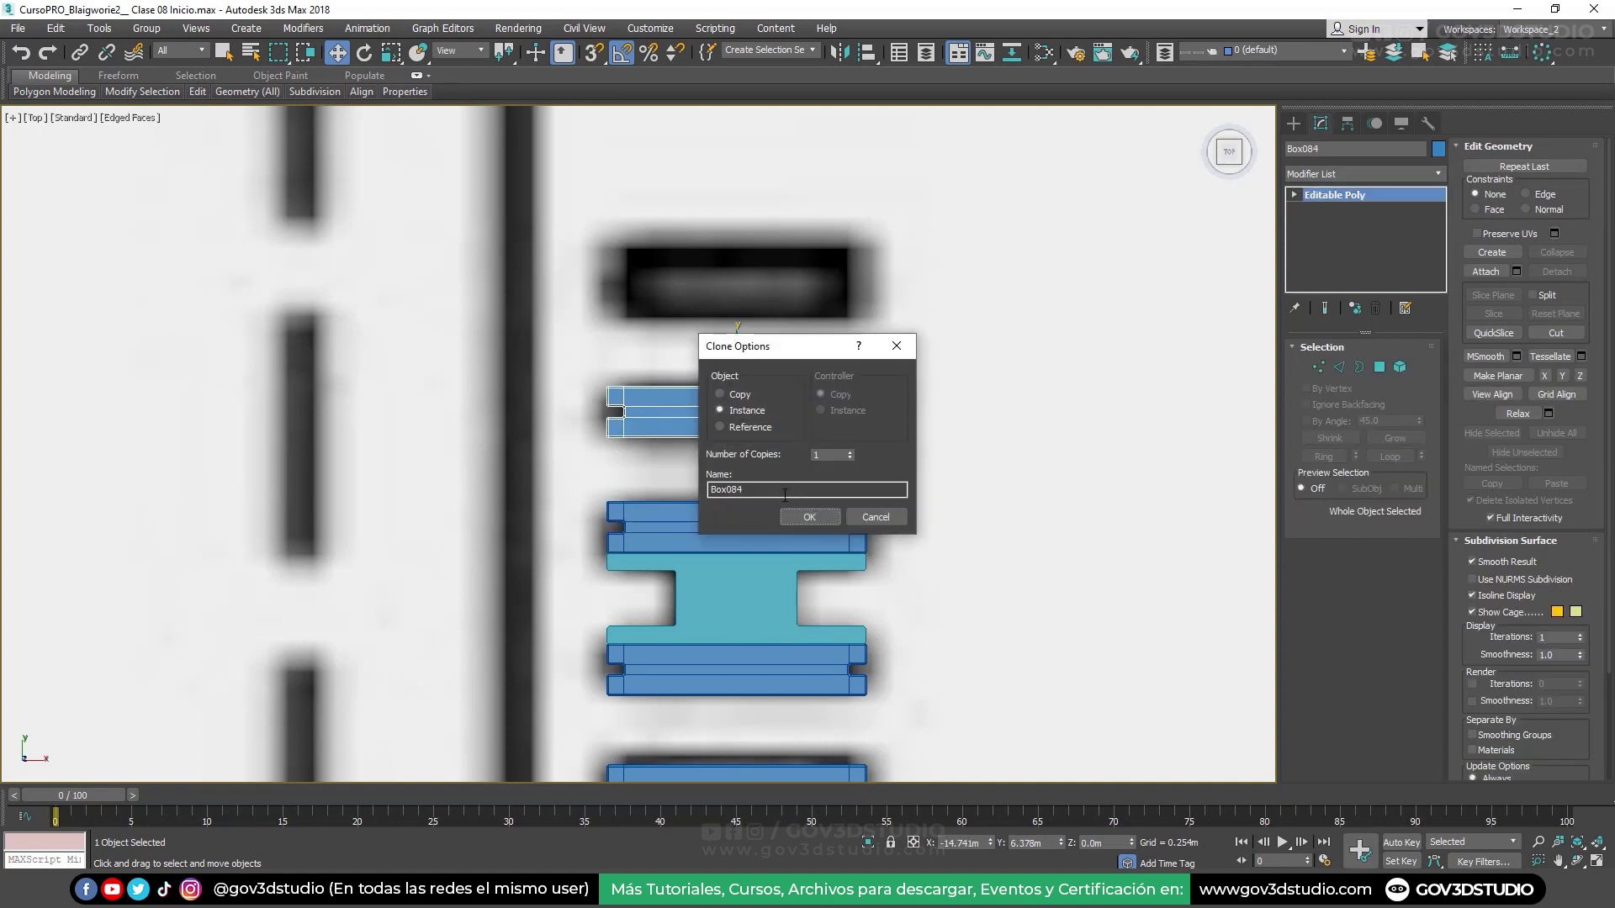
click(875, 519)
shift+drag(736, 243, 736, 243)
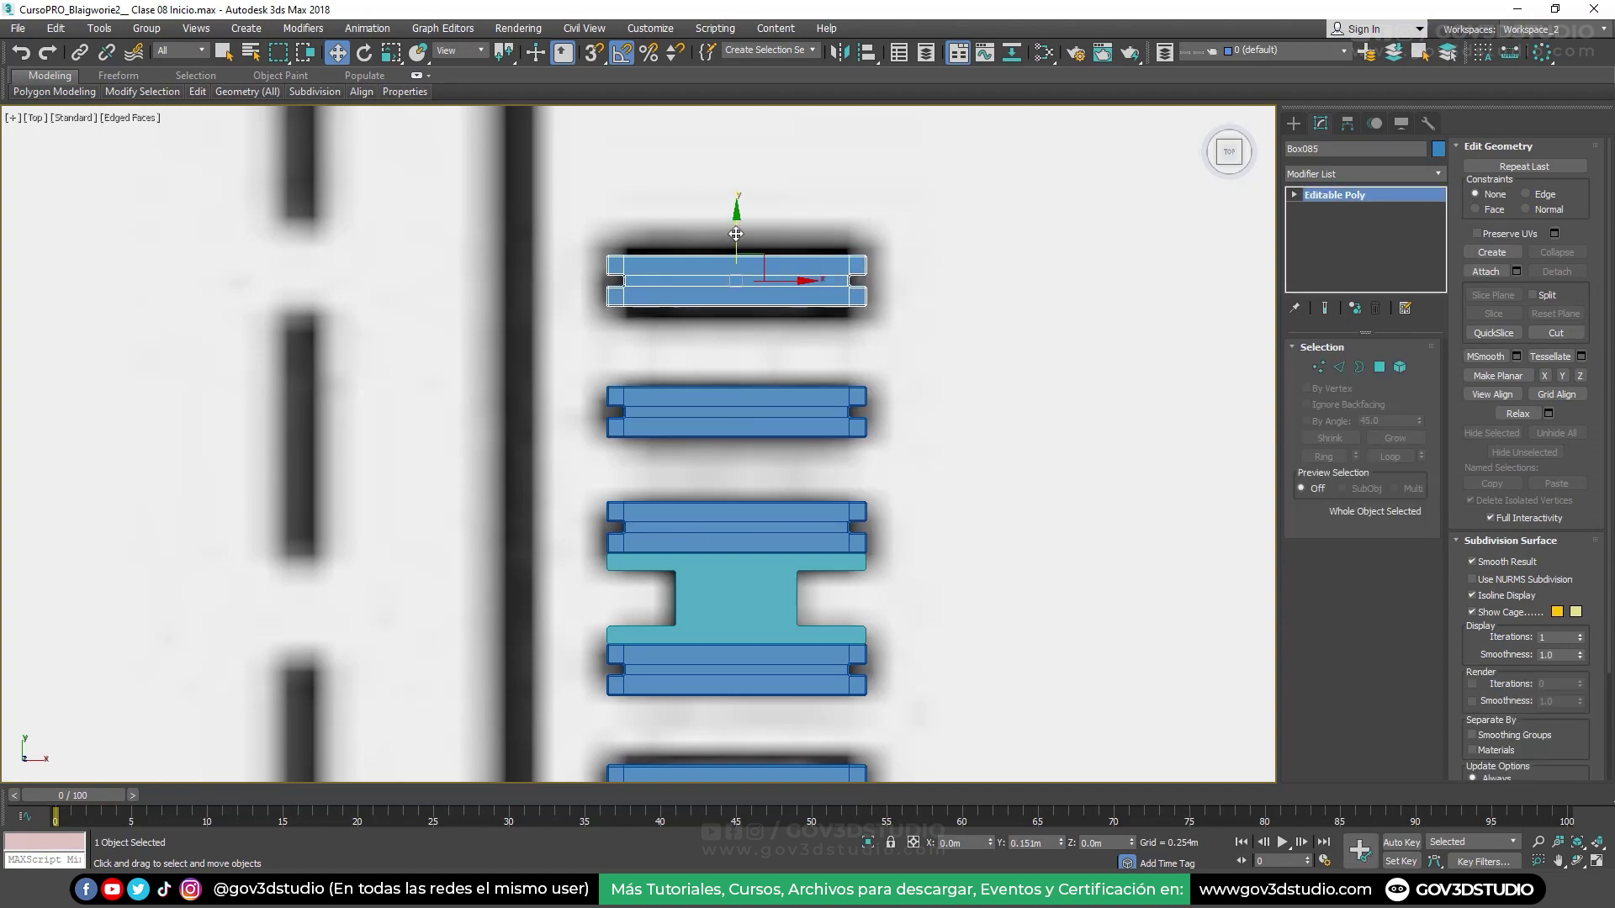
click(815, 519)
Switch to Perspective and orbit close to the slat wall by the loggia
key(p)
alt+middle_drag(840, 512, 915, 455)
scroll(915, 456, down, 5)
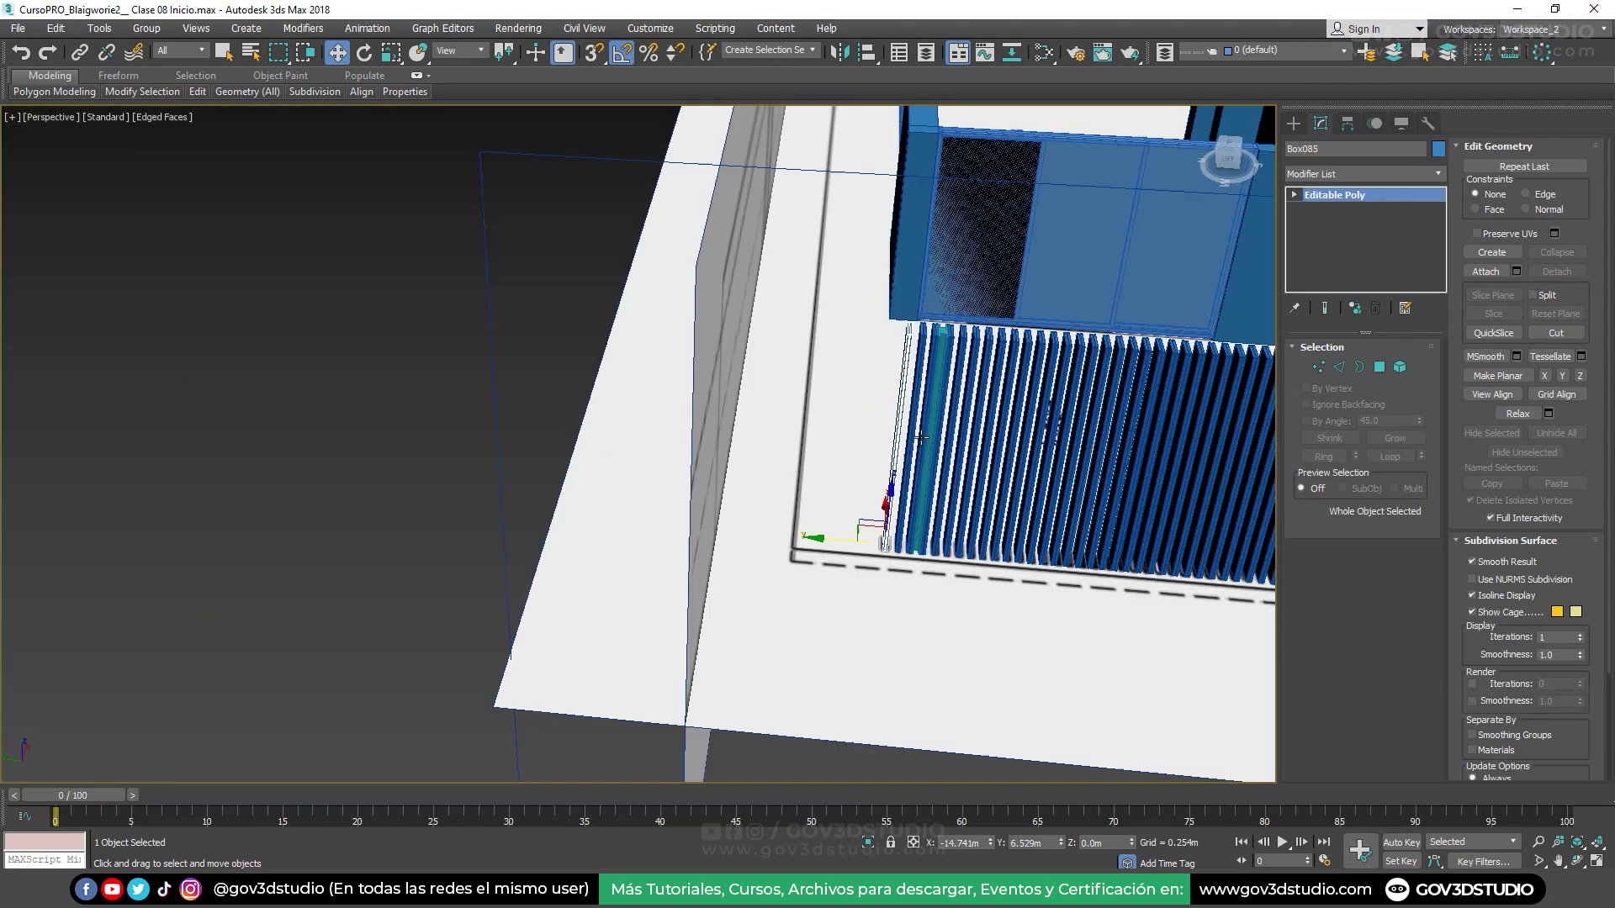
scroll(1090, 372, down, 3)
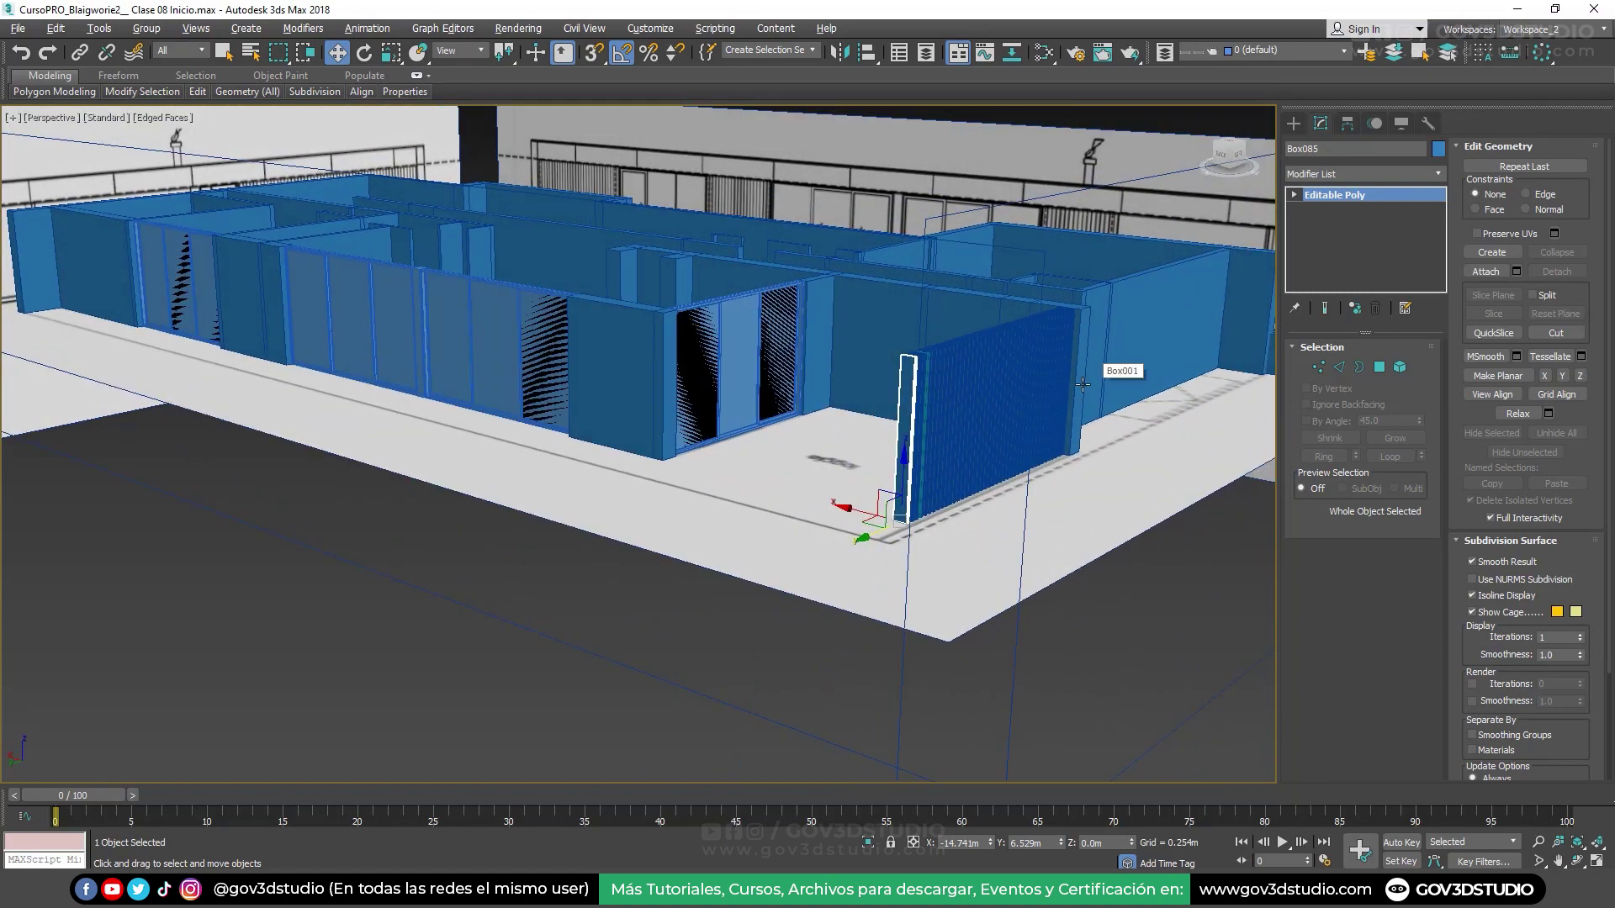
alt+middle_drag(1090, 372, 1000, 395)
scroll(736, 271, up, 2)
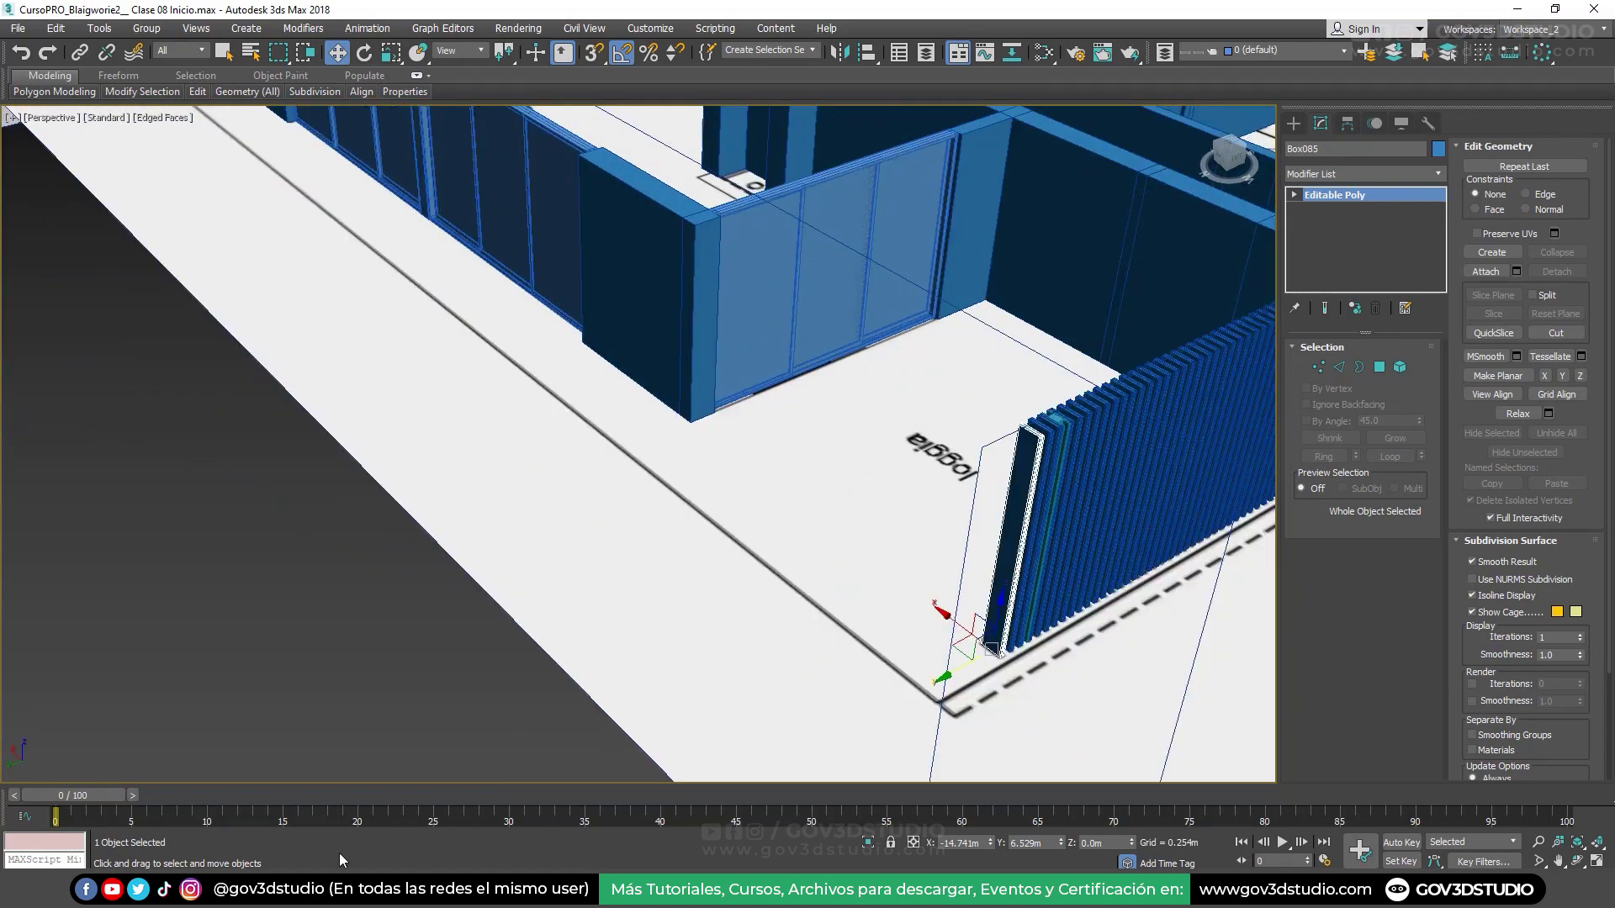
Review the house reference photos, zooming into the wooden wall, then close them
click(341, 892)
scroll(969, 505, up, 2)
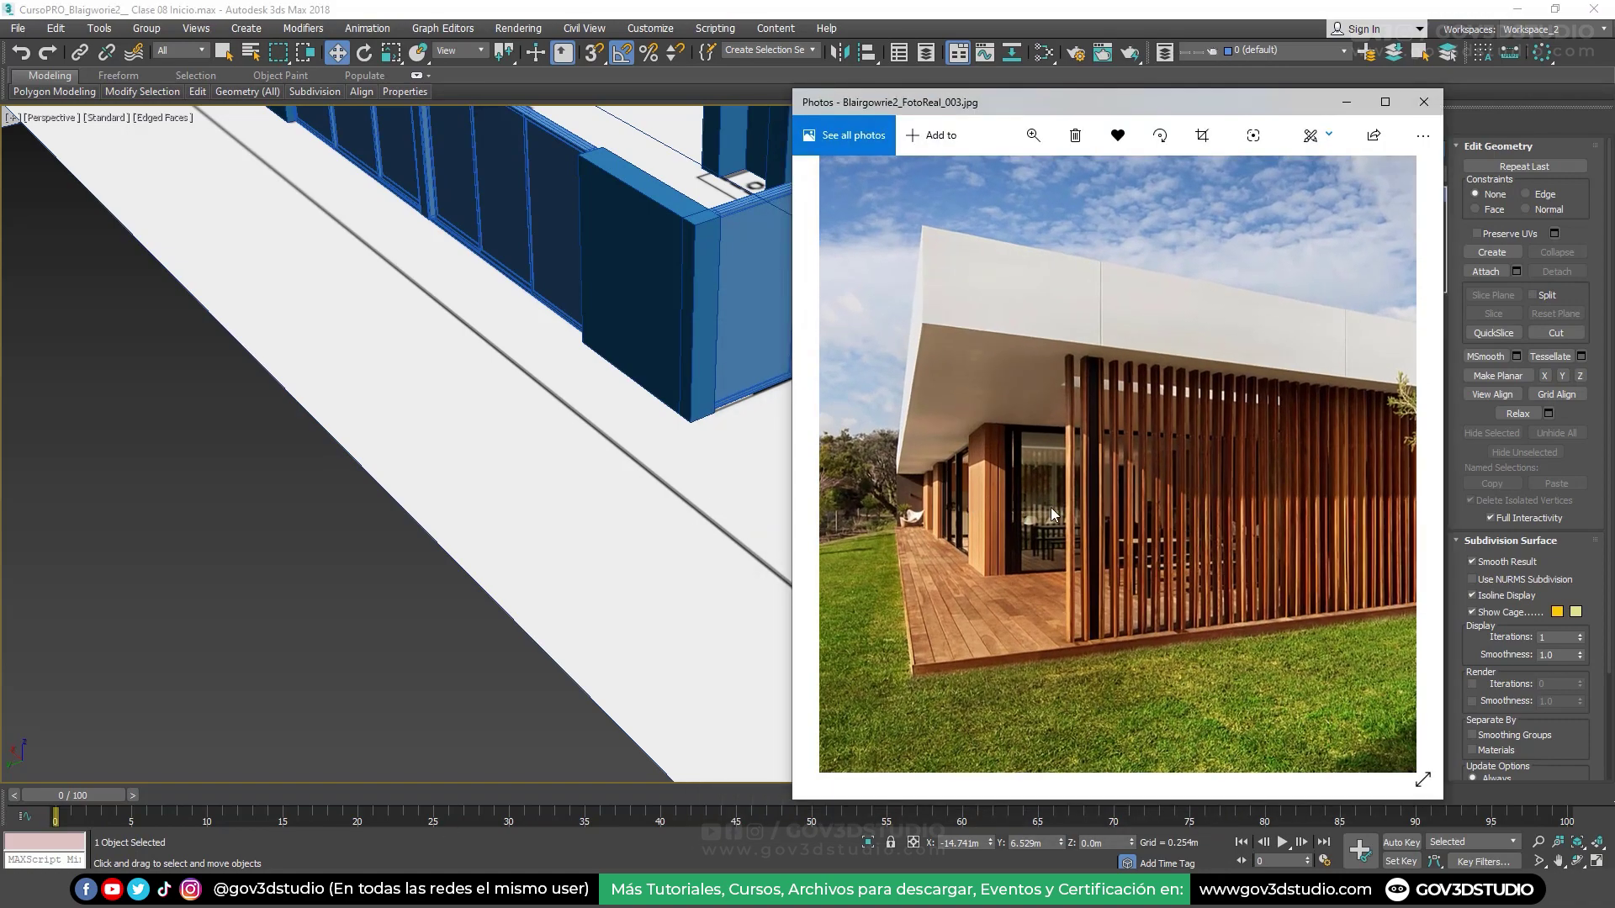
key(Left)
key(Left)
key(Left)
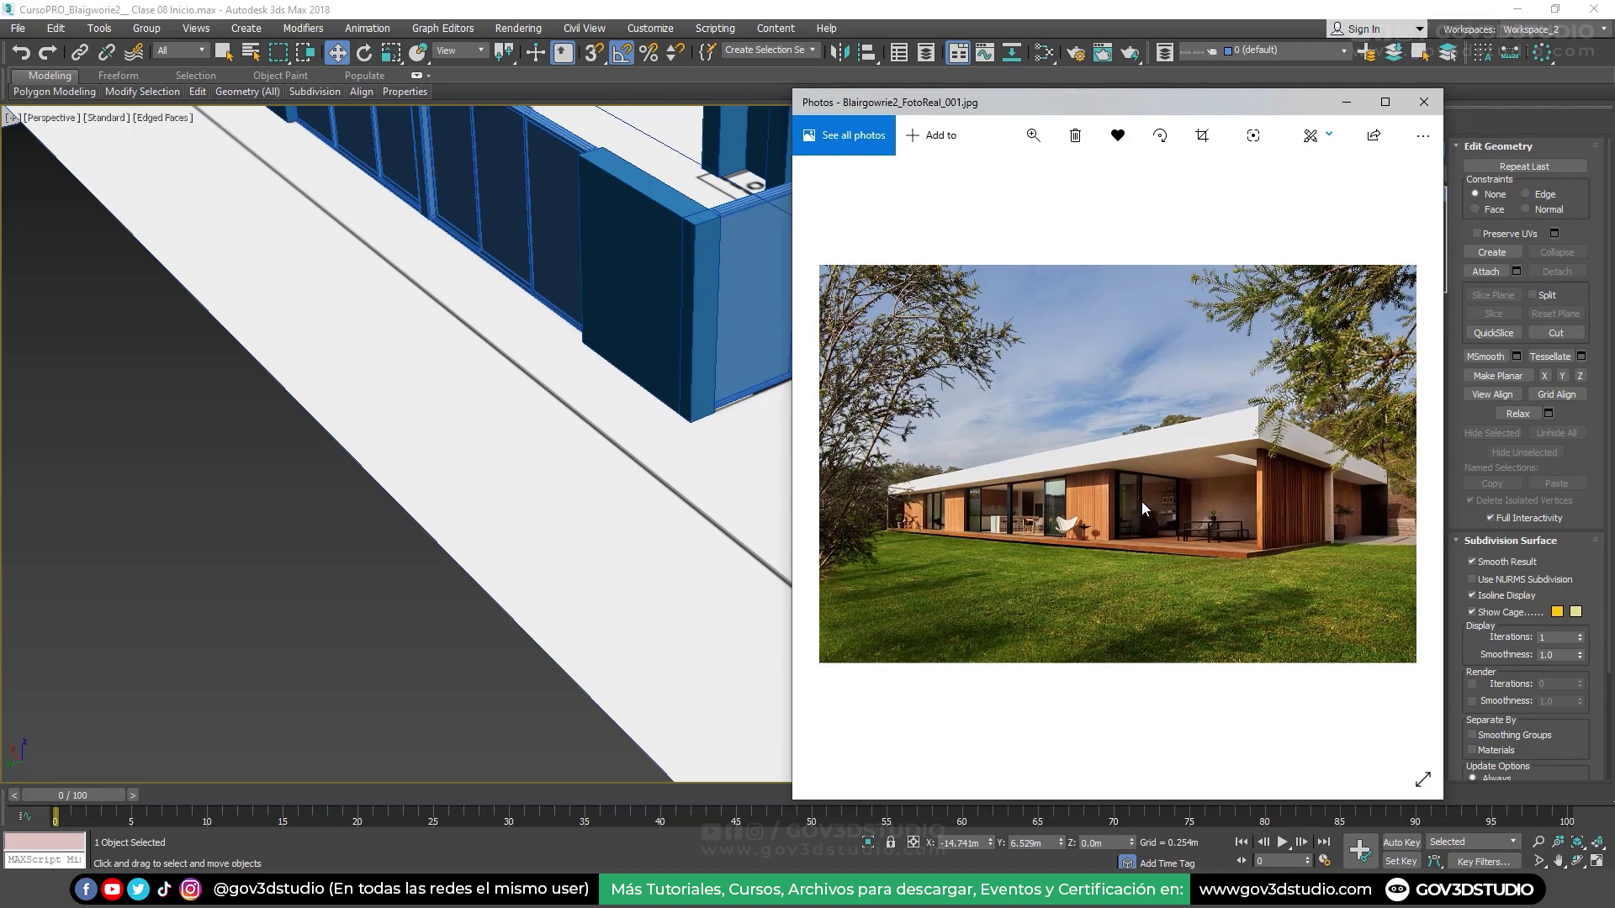
scroll(1142, 501, up, 2)
click(1033, 135)
scroll(1033, 181, up, 2)
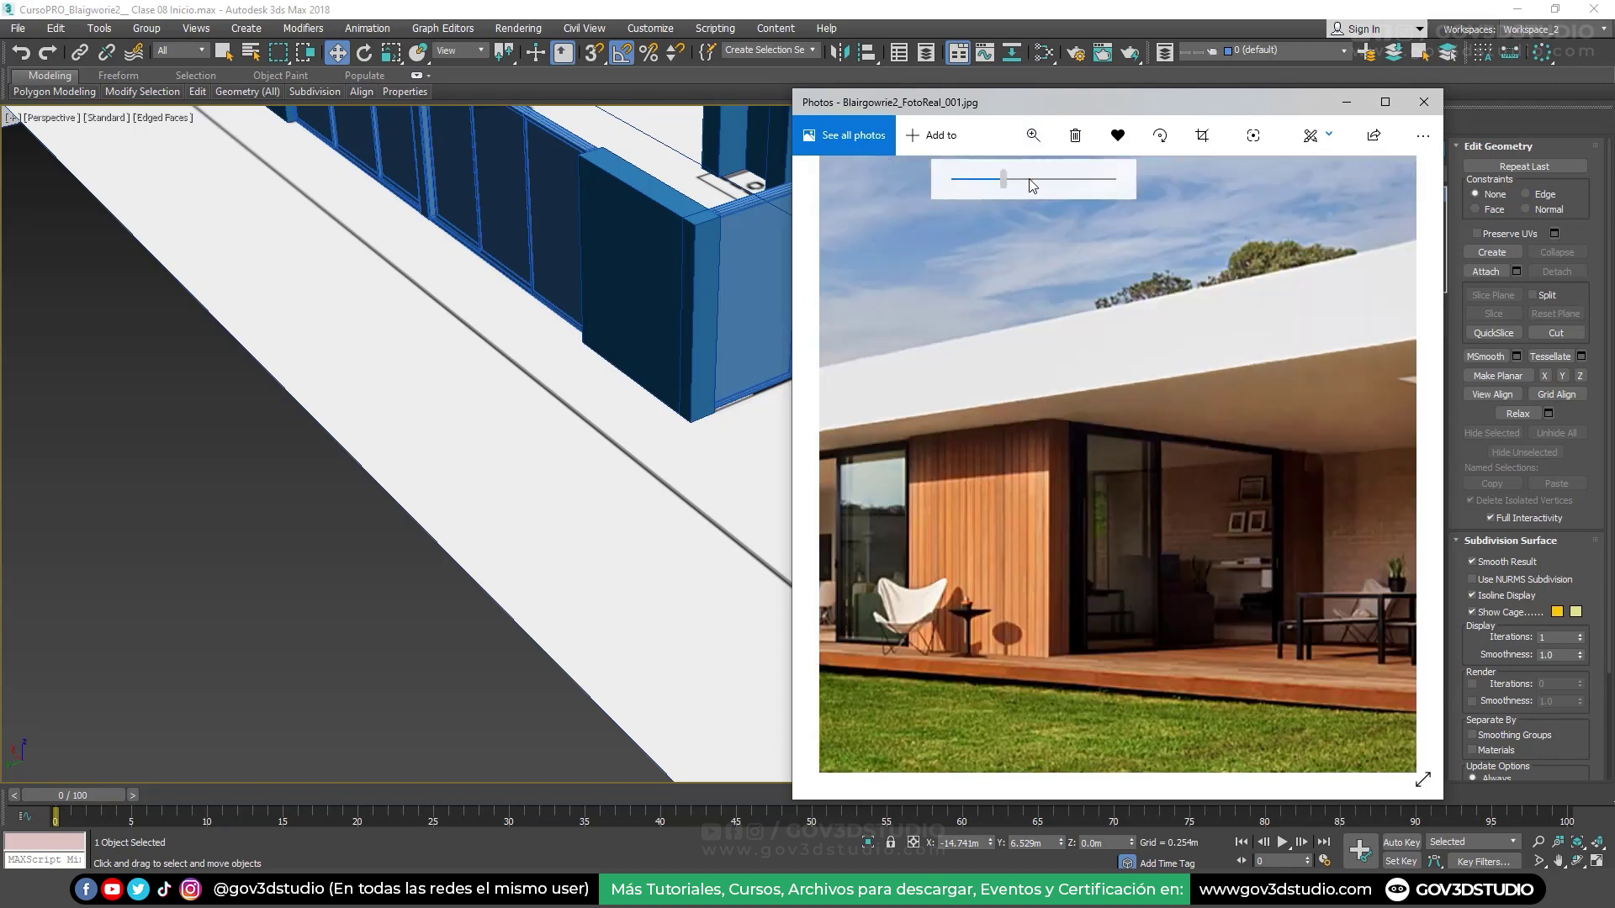
drag(1033, 186, 1062, 197)
drag(1223, 464, 1289, 357)
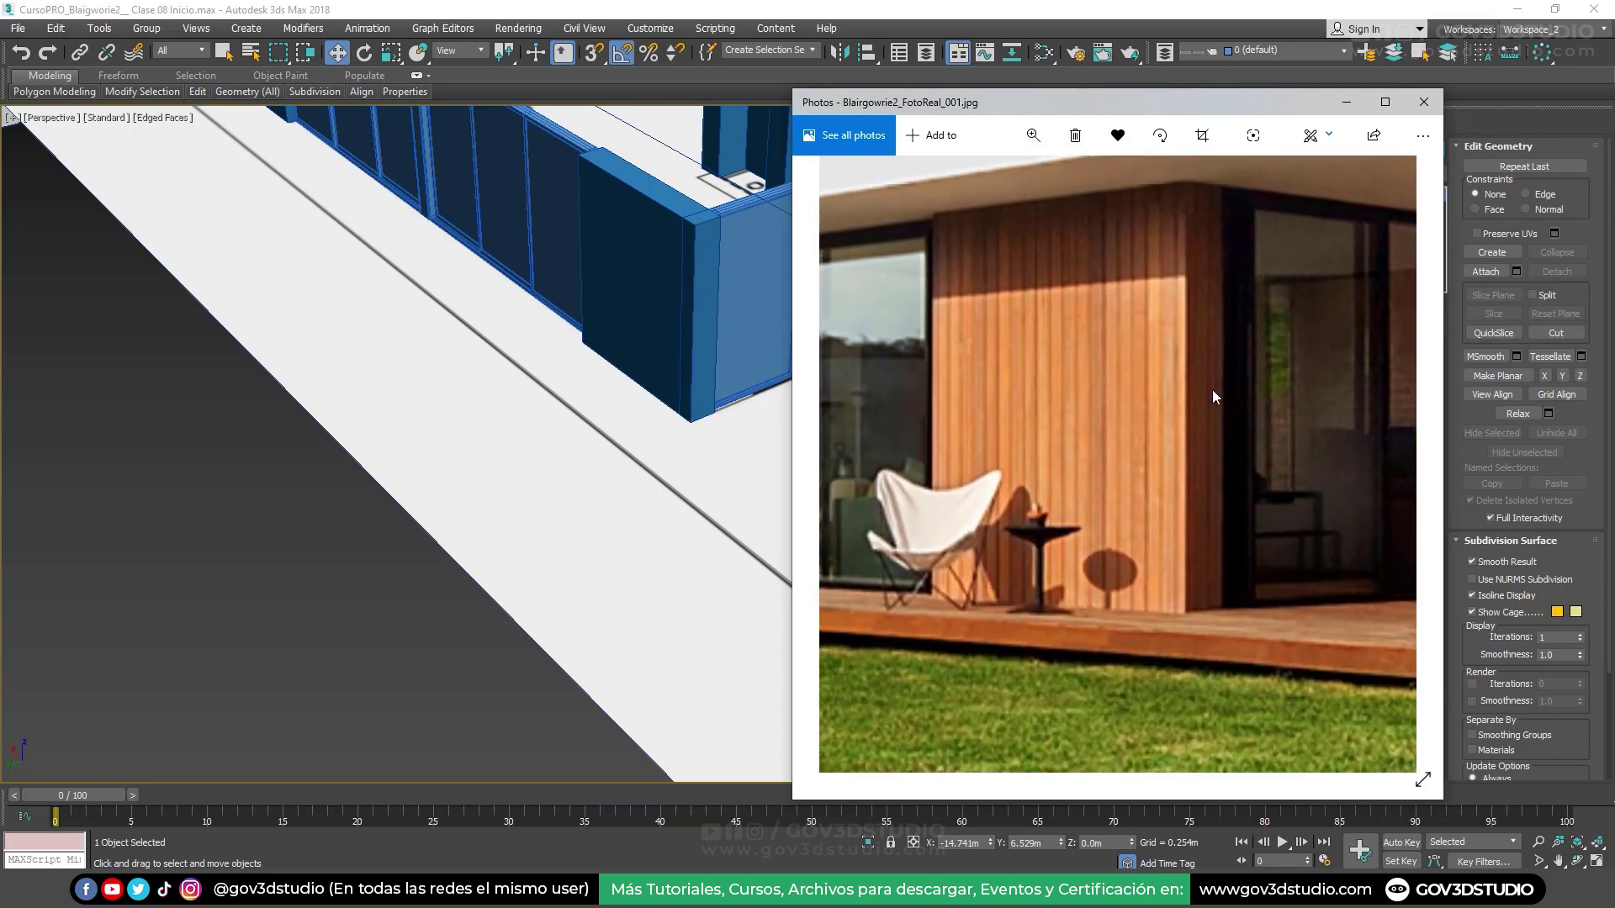
mouse_move(1277, 420)
mouse_down()
mouse_move(1009, 392)
mouse_move(1085, 441)
mouse_up()
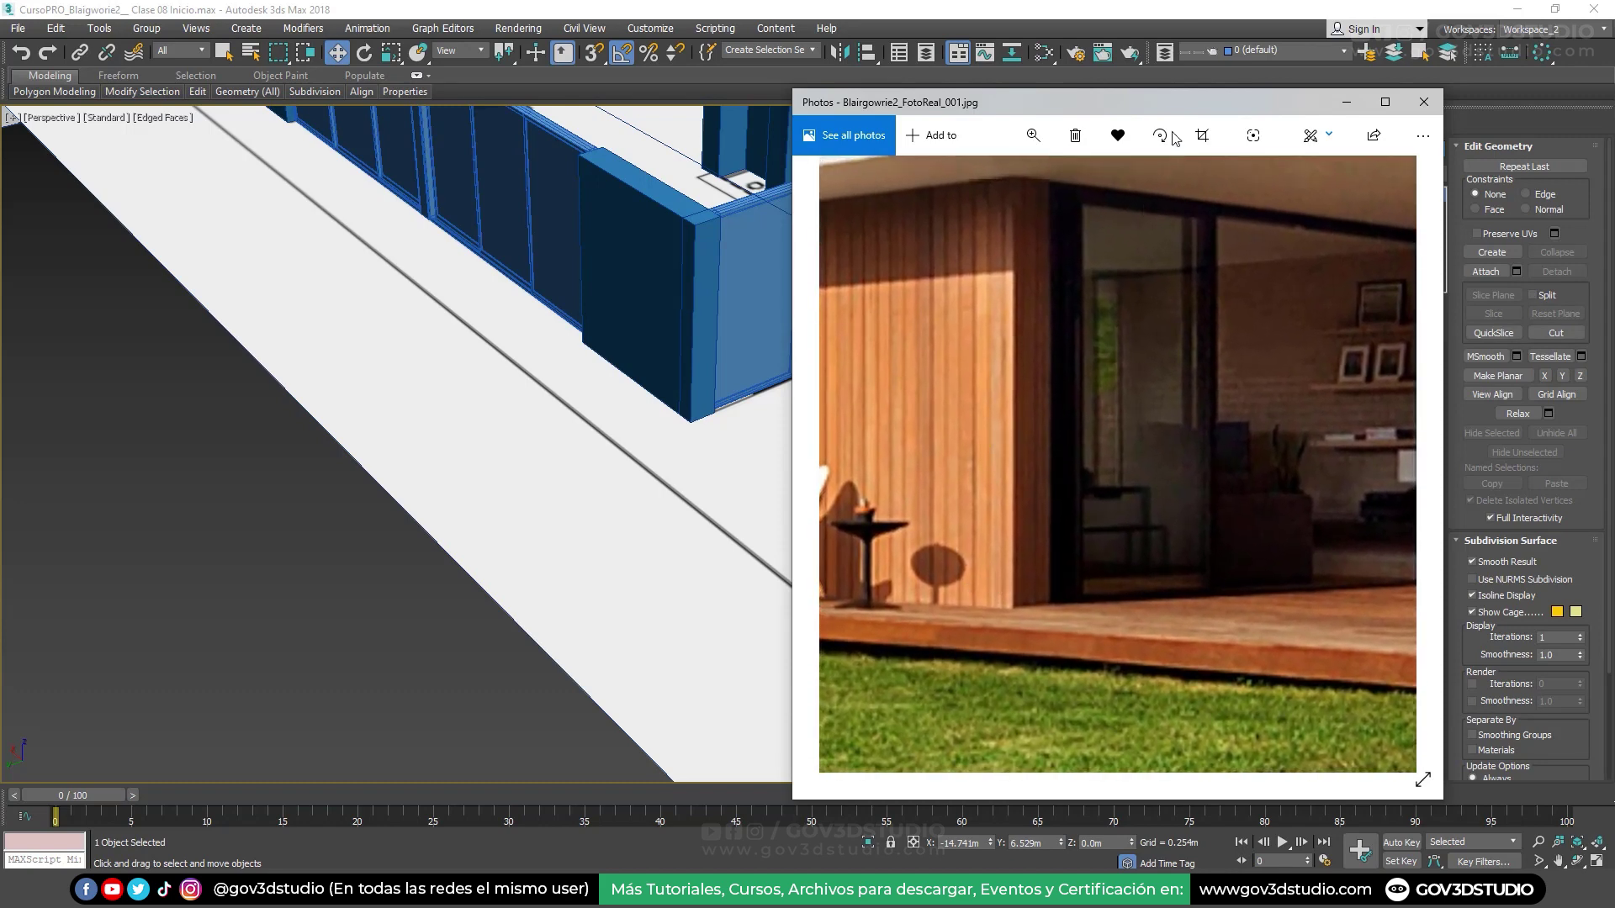
click(1424, 102)
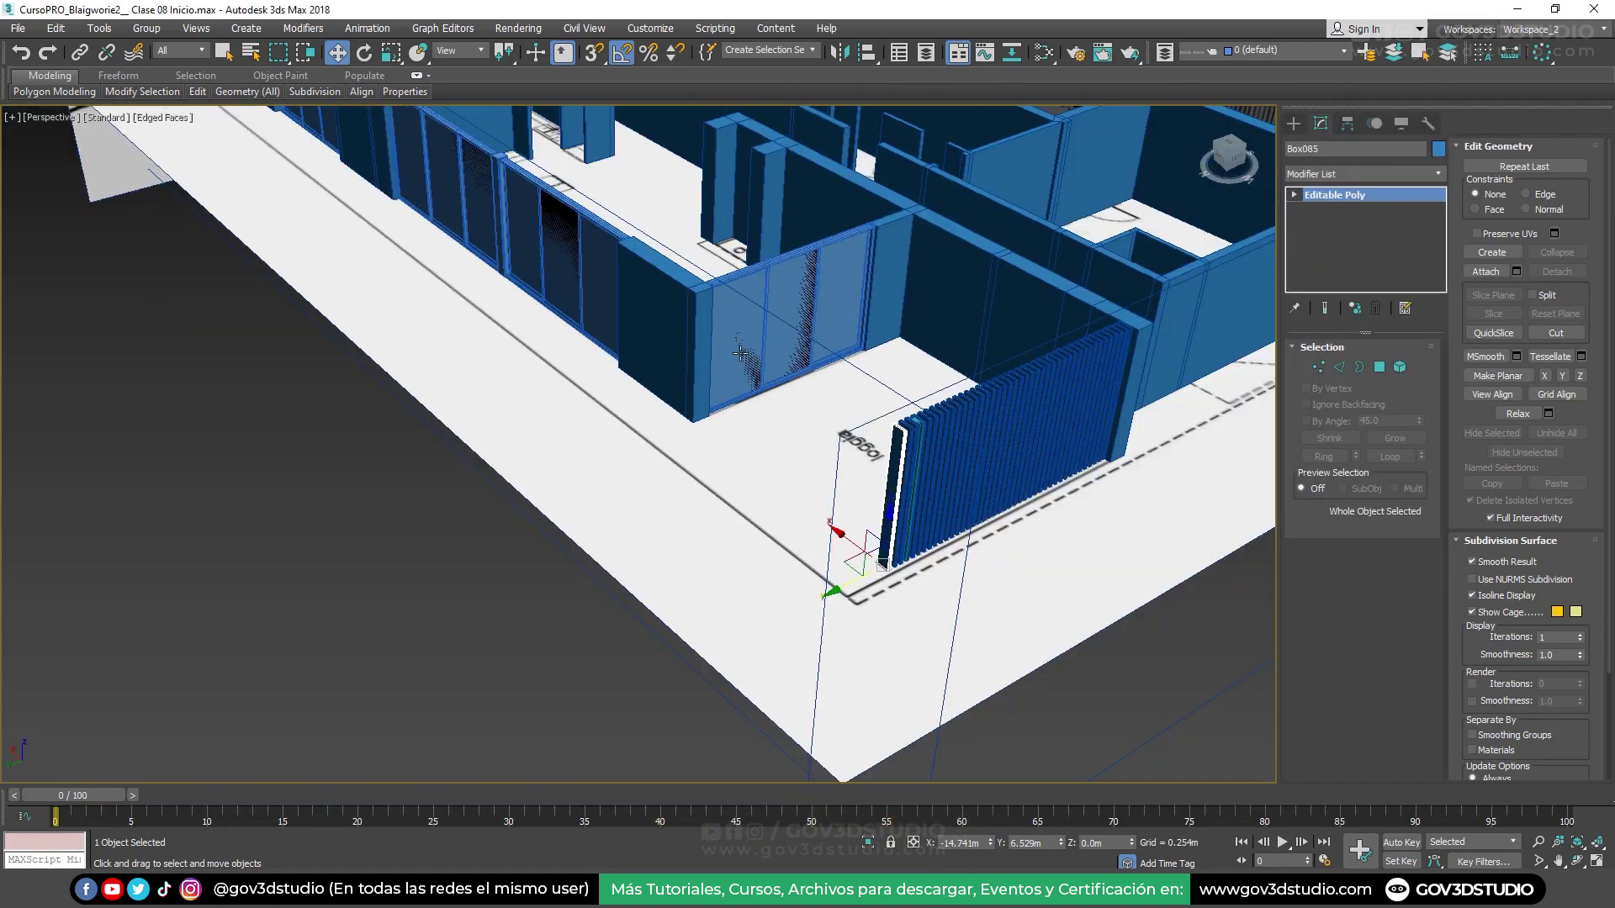
Clear the selection, unhide the Suelo Madera Terraza layer, and select the terrace floor
alt+middle_drag(740, 354, 743, 380)
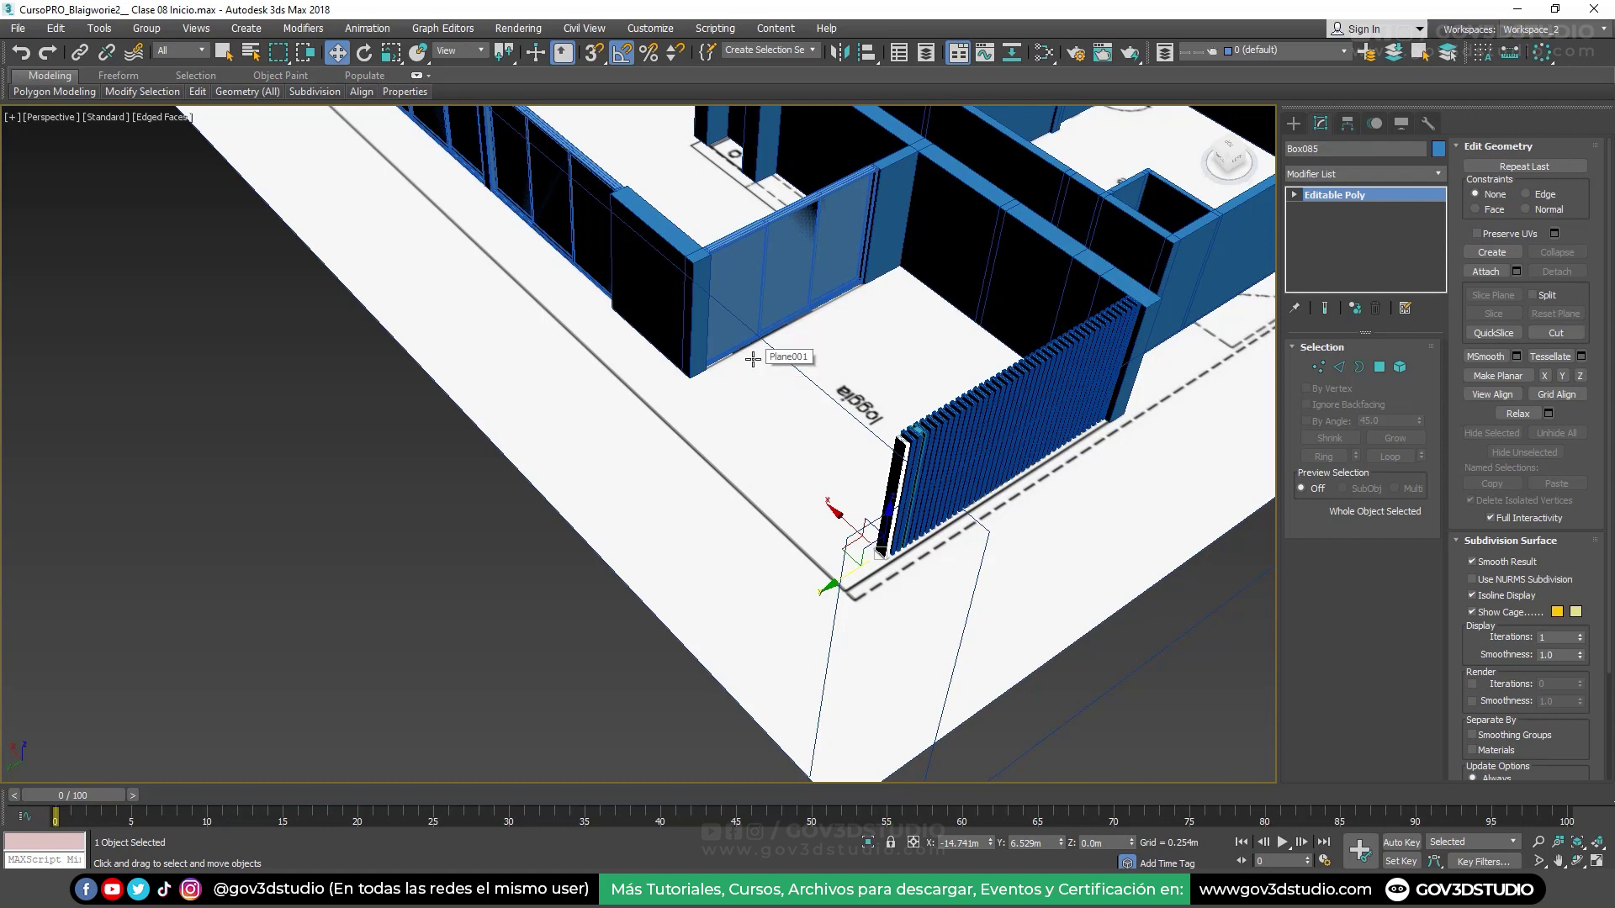
alt+middle_drag(566, 432, 515, 524)
click(483, 546)
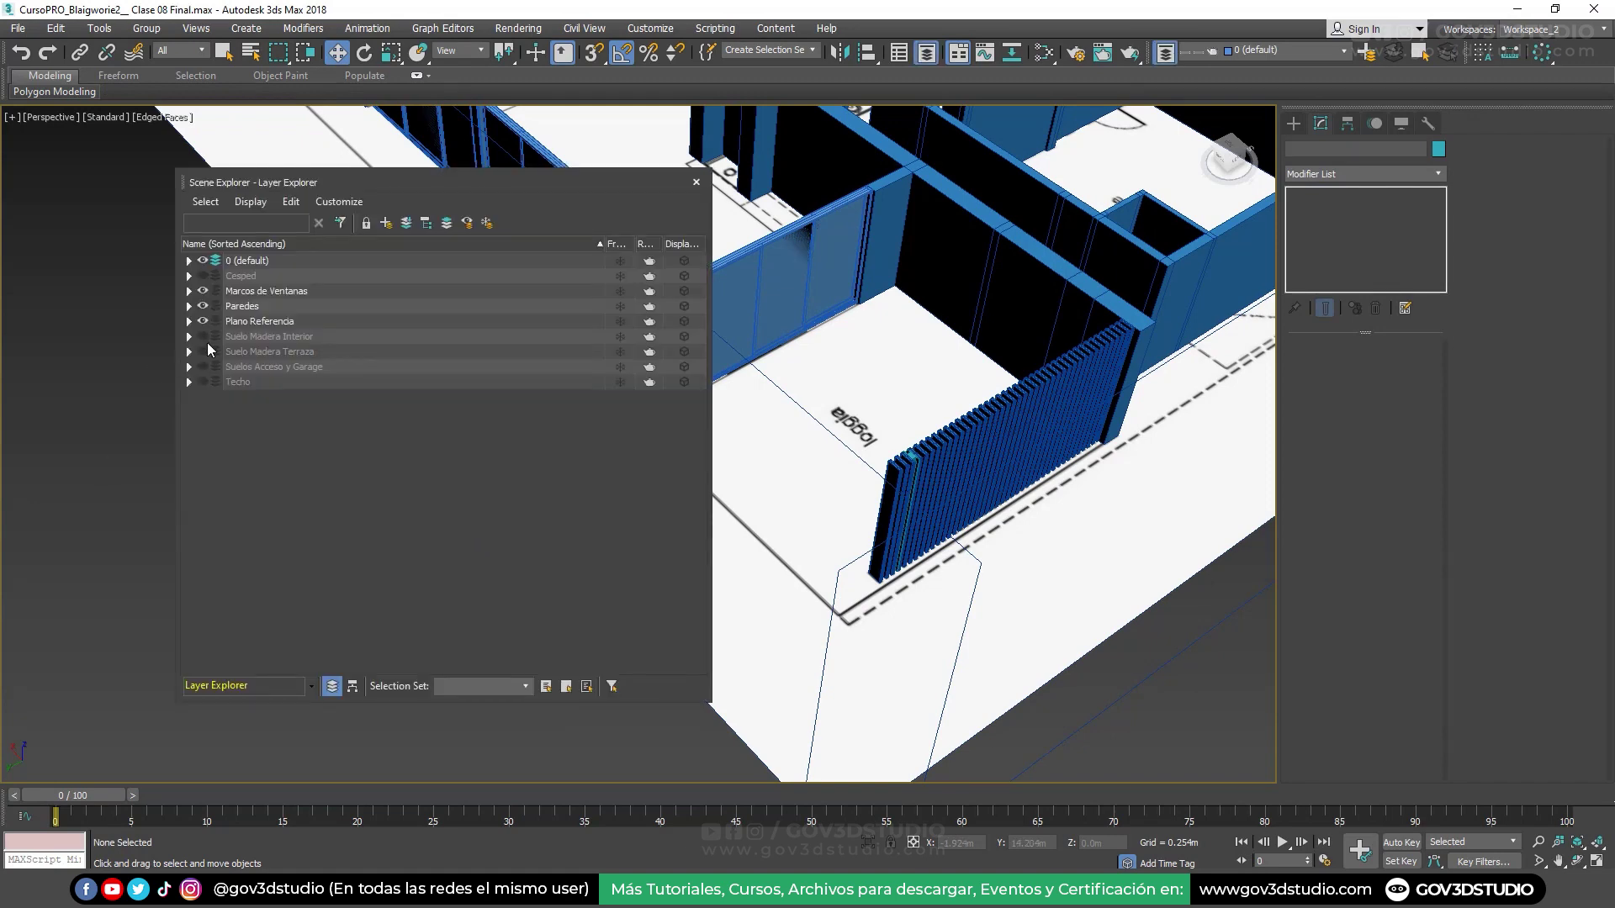
click(204, 352)
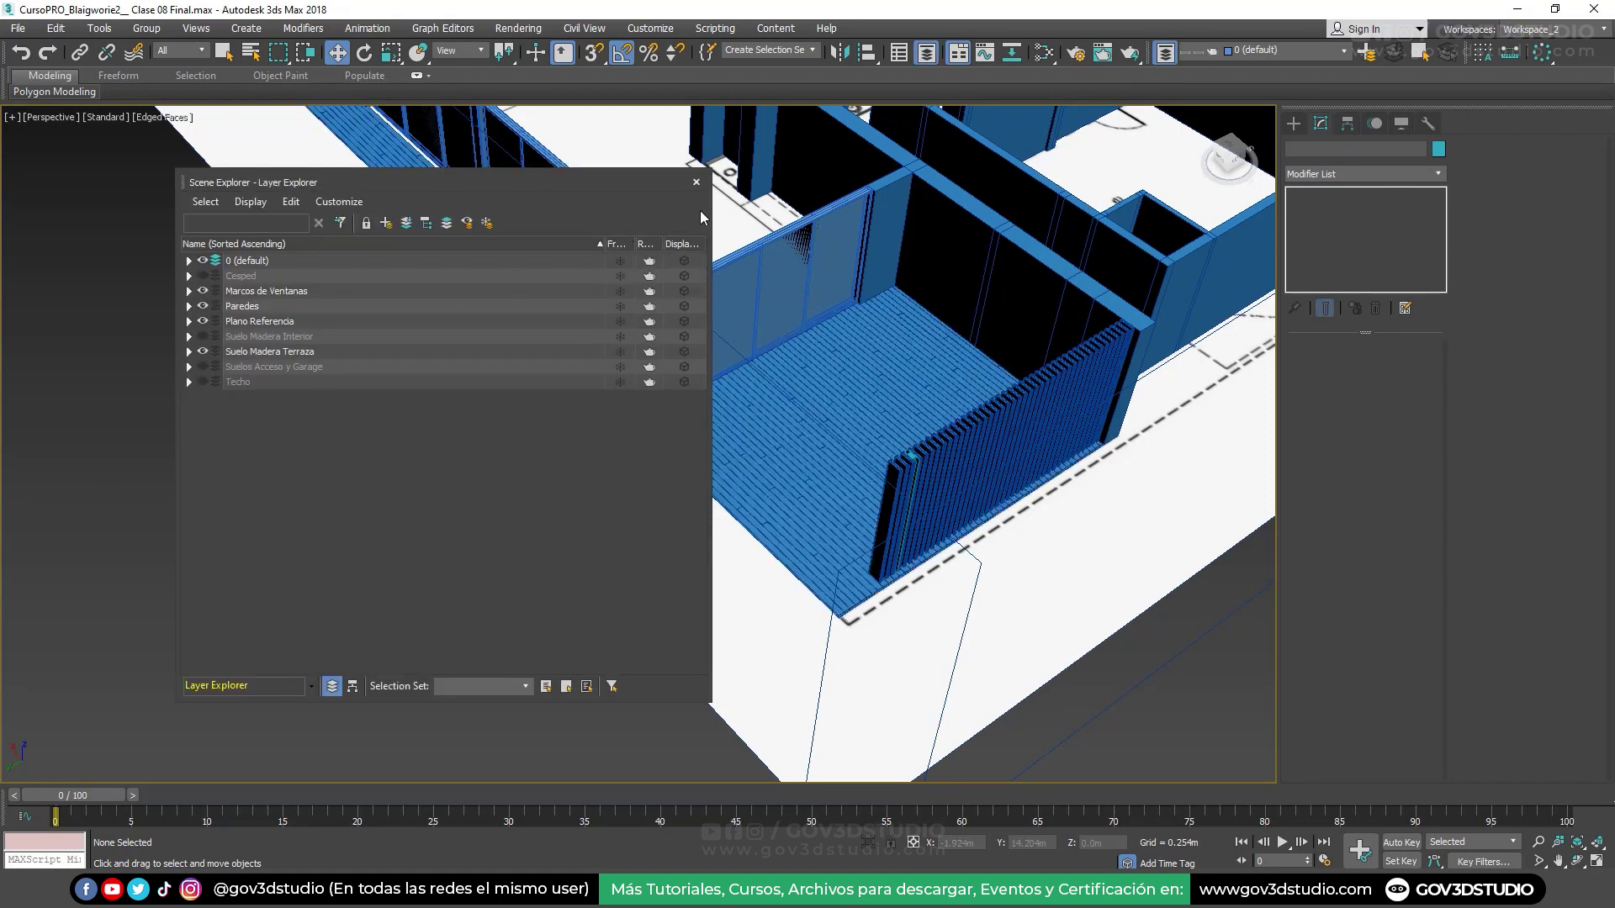
click(696, 183)
scroll(738, 402, up, 3)
click(770, 456)
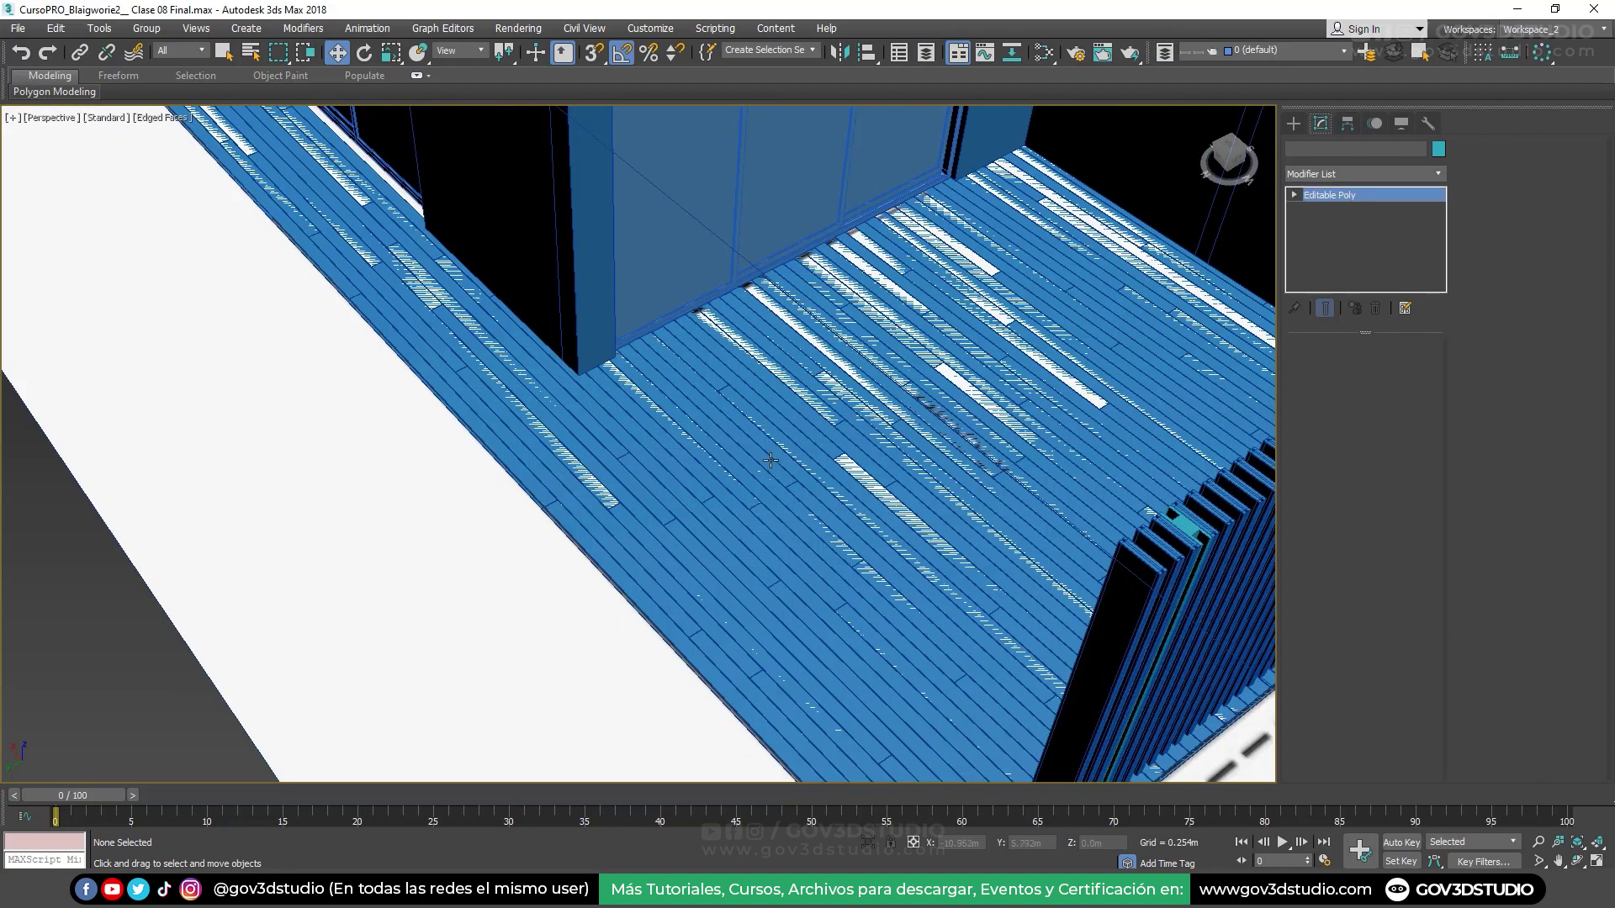
scroll(769, 457, down, 3)
mouse_move(769, 457)
alt+middle_down()
mouse_move(808, 408)
mouse_move(800, 385)
mouse_move(872, 528)
alt+middle_up()
Clone the floor slab up to roof height and isolate the copy
key(F3)
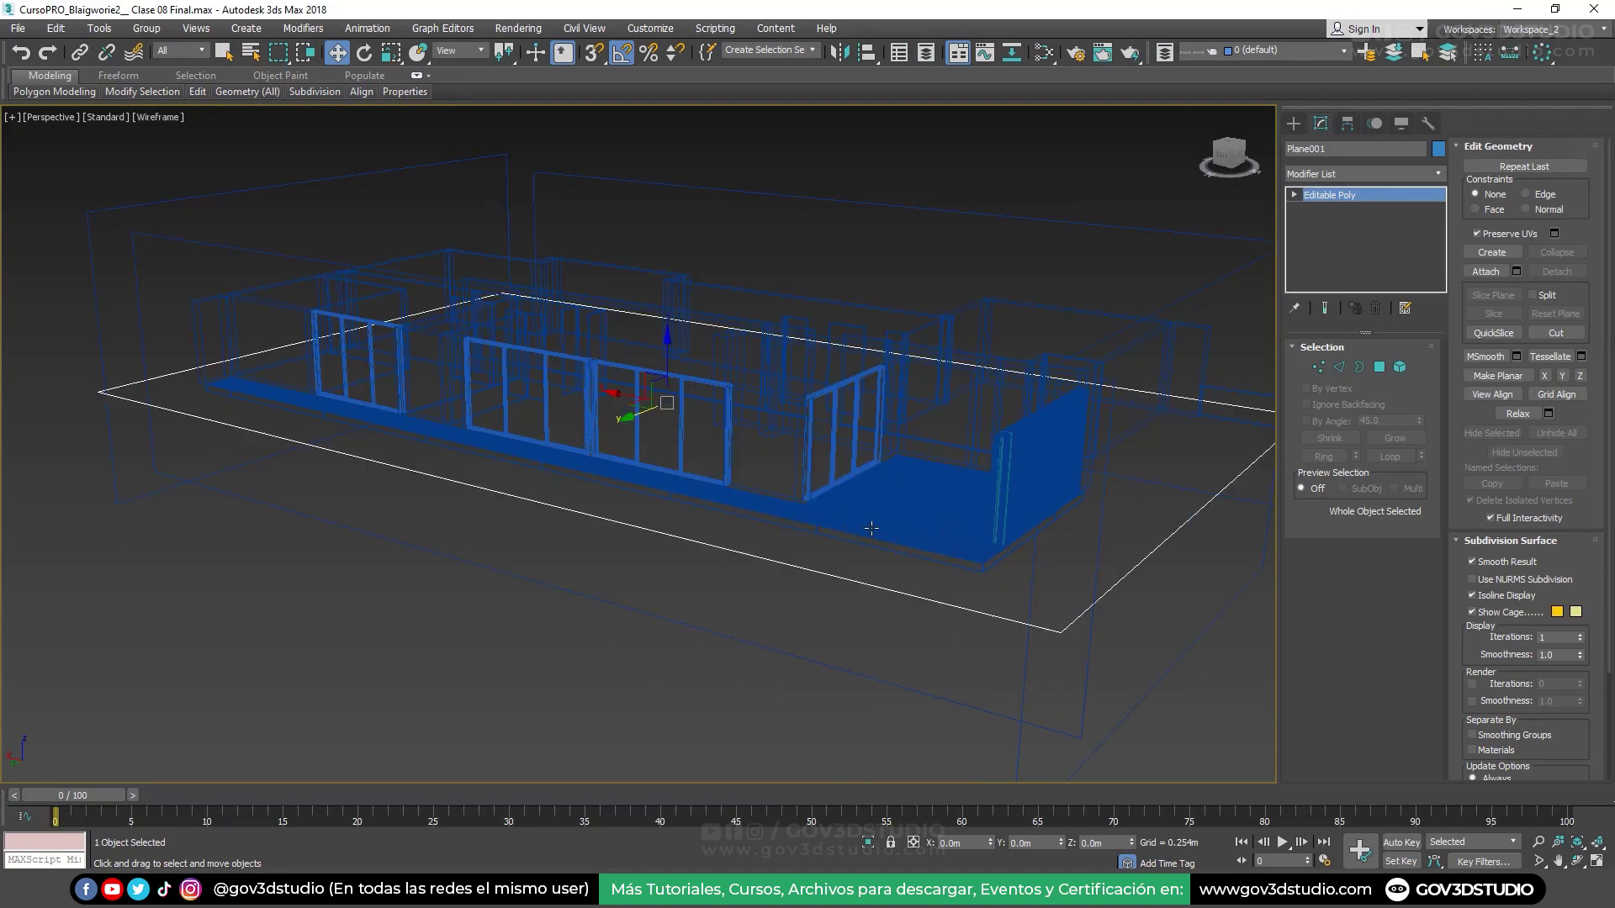
click(901, 530)
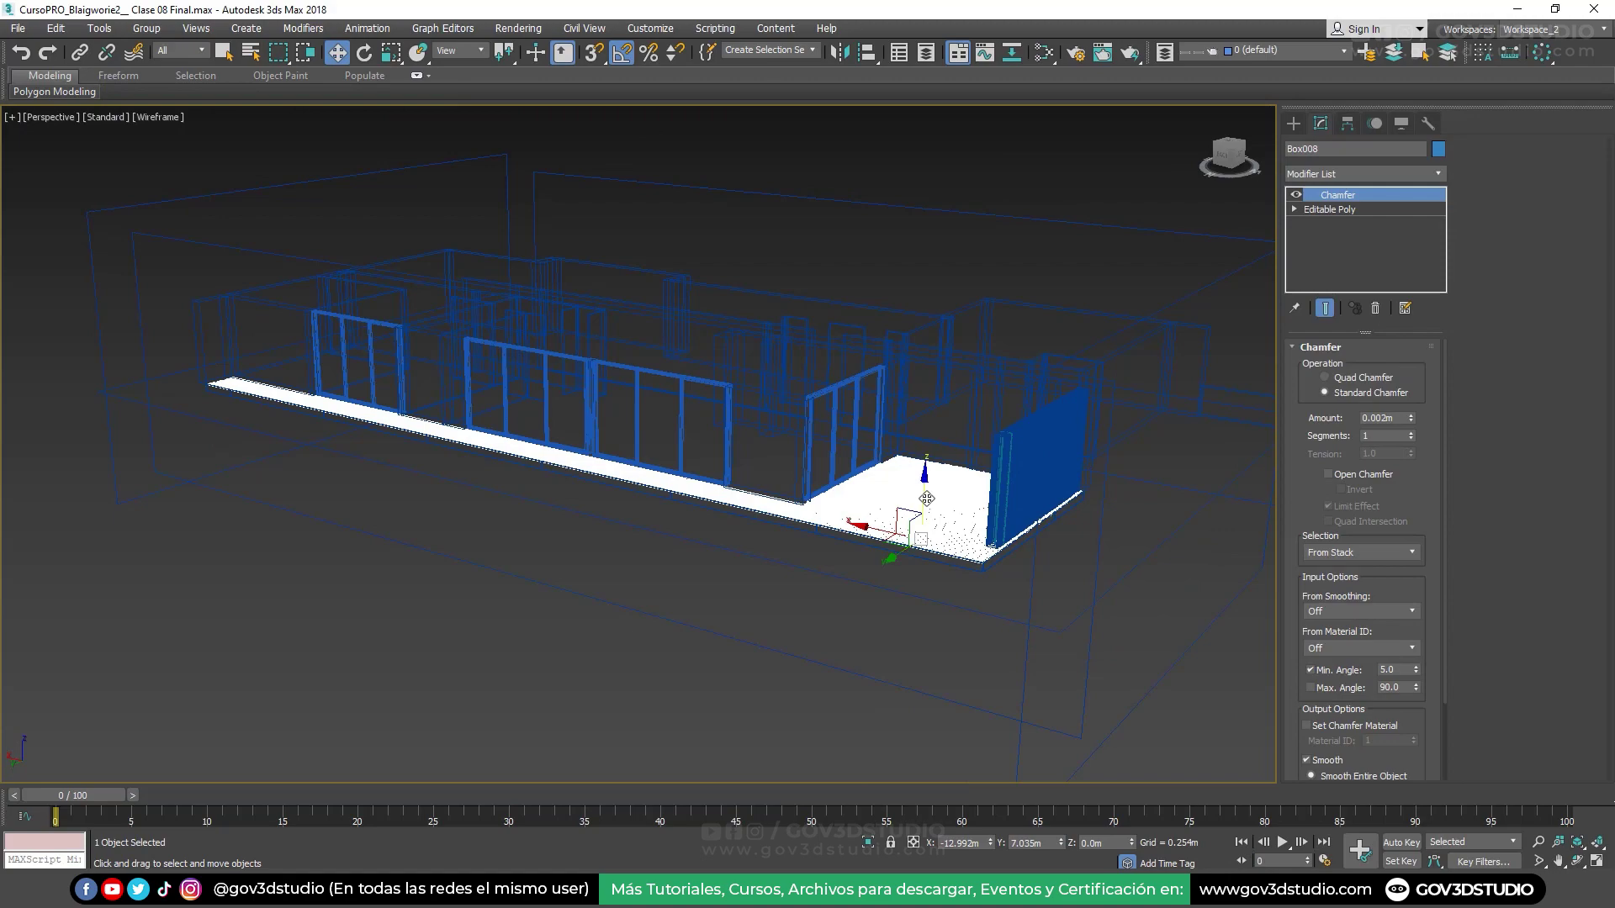
drag(925, 505, 923, 353)
click(830, 512)
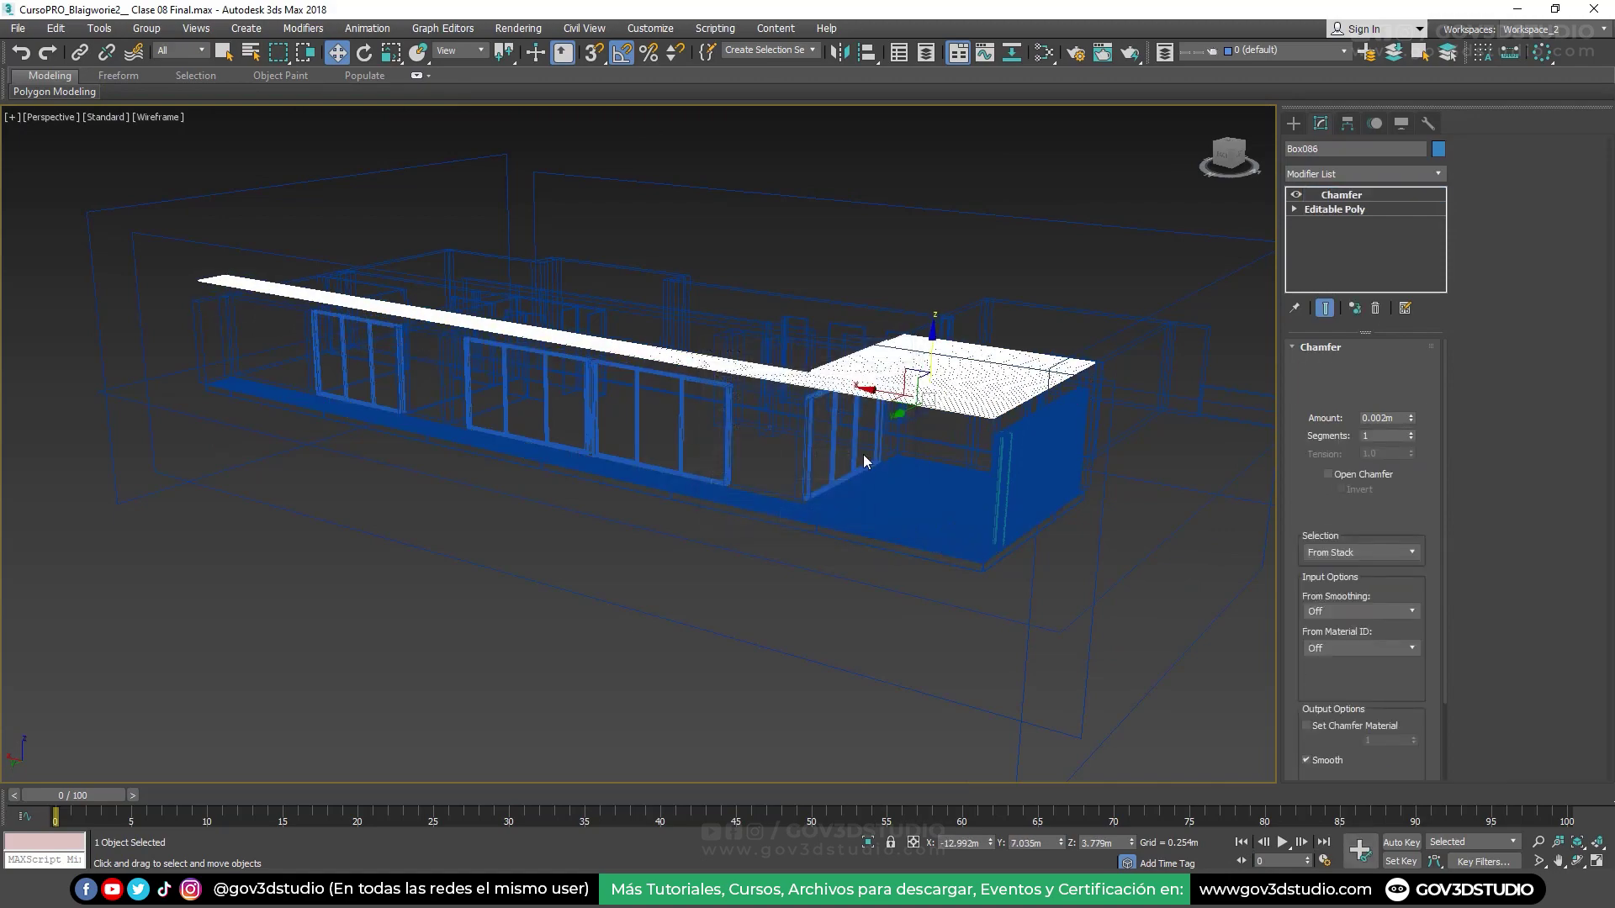
key(F3)
key(alt+q)
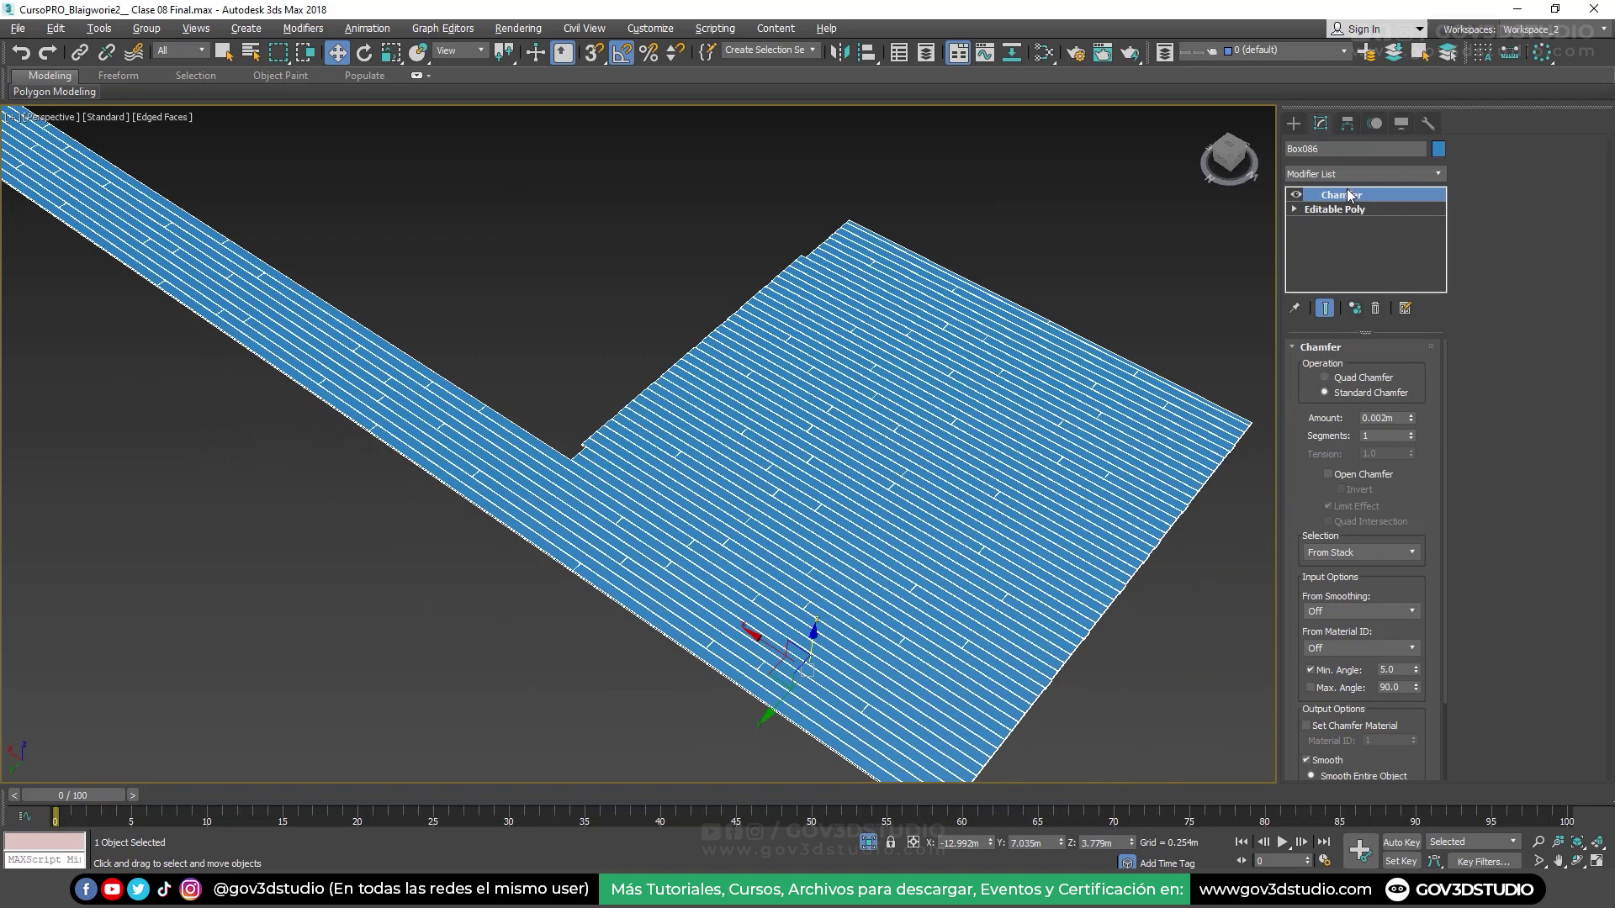
Make the slab copy unique from the original floor
click(1354, 308)
middle_drag(751, 729, 760, 617)
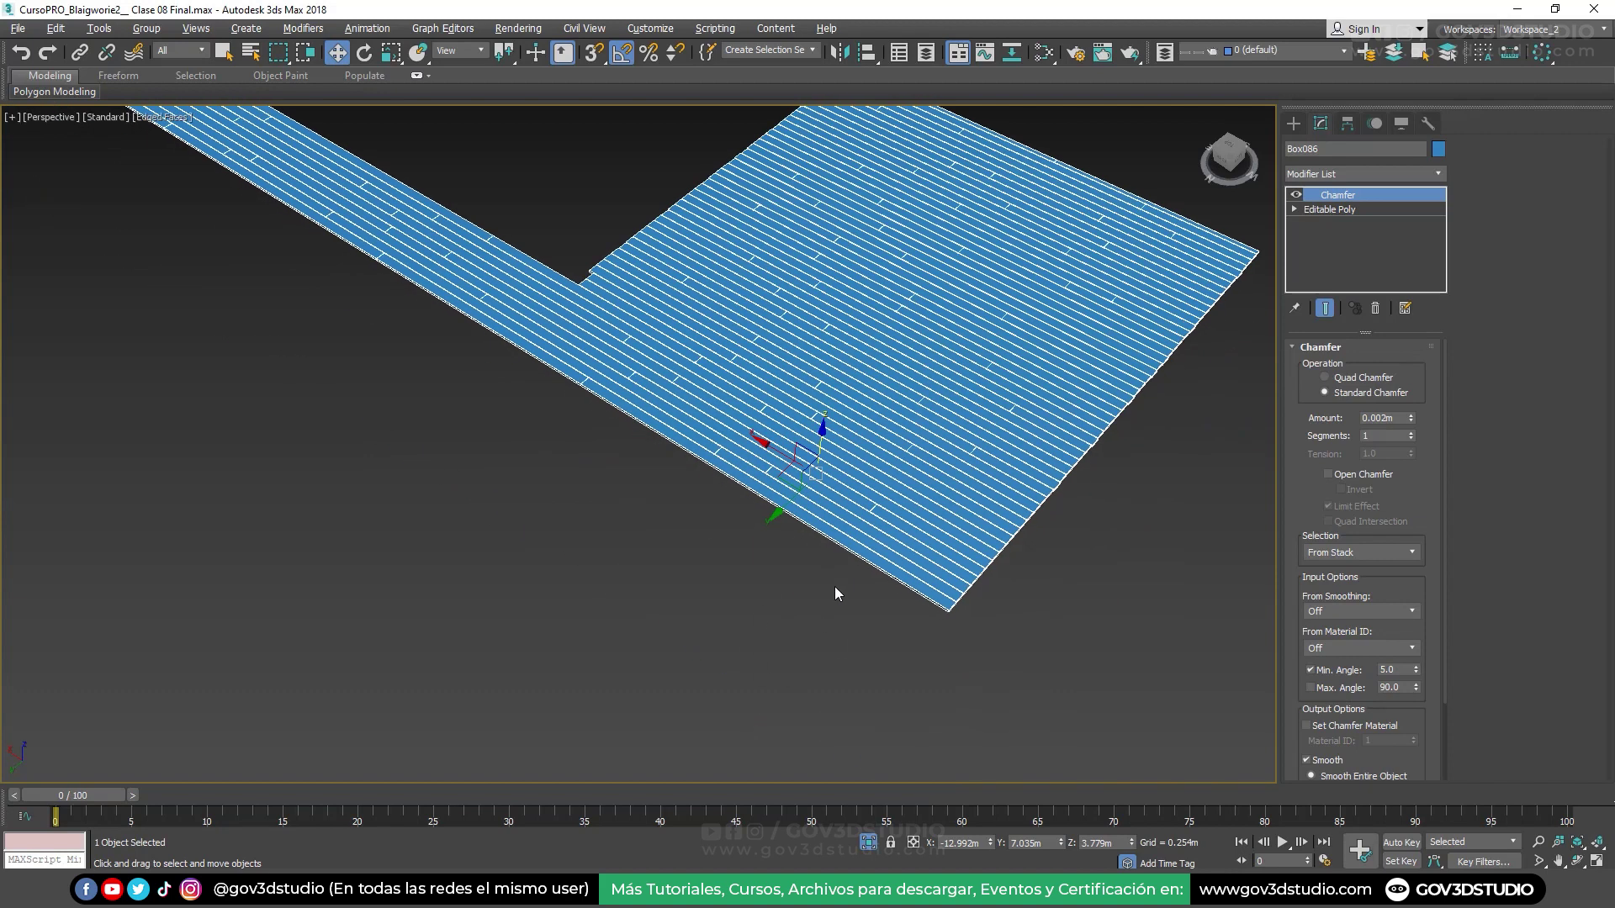
key(shift+z)
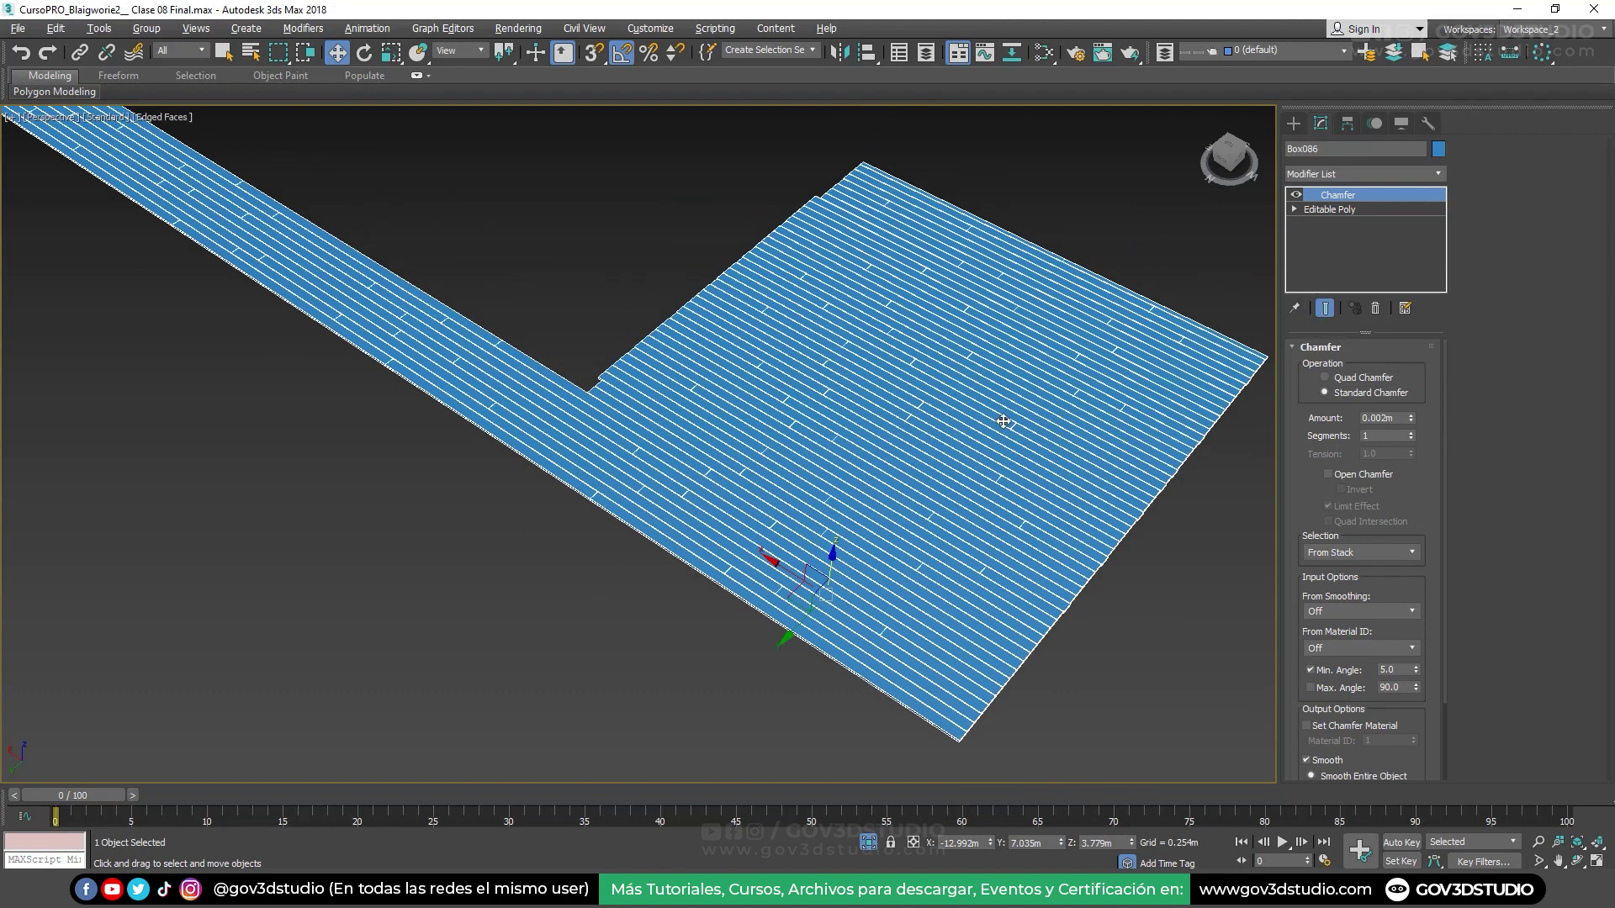
right_click(935, 371)
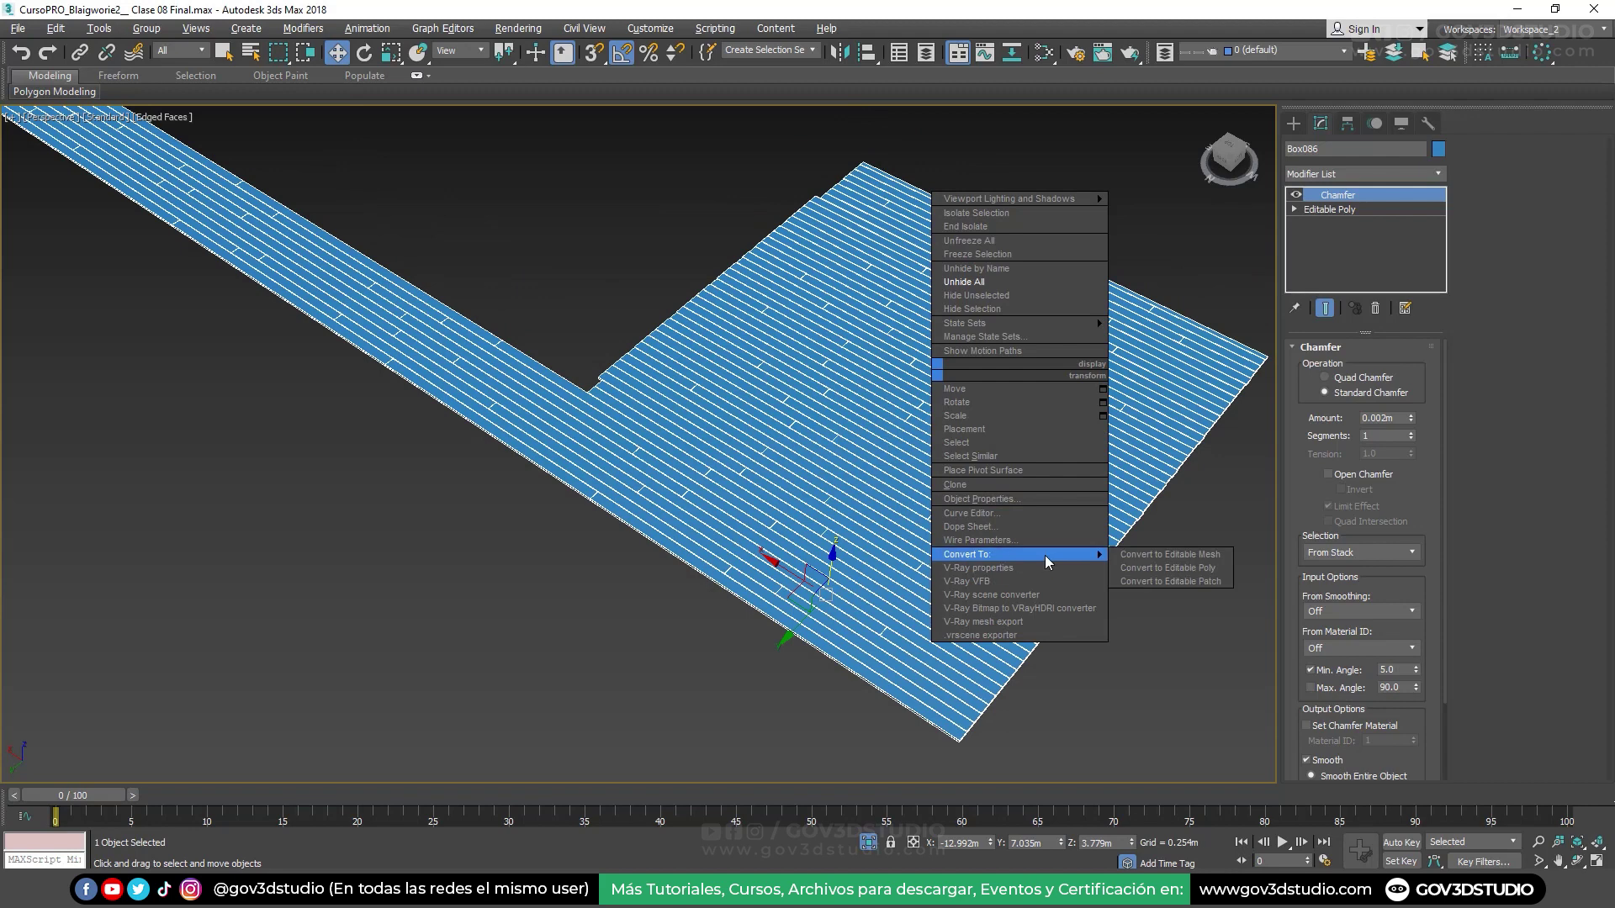
mouse_move(1020, 554)
click(1329, 198)
Delete the Chamfer modifier from the slab copy's modifier stack
right_click(1322, 198)
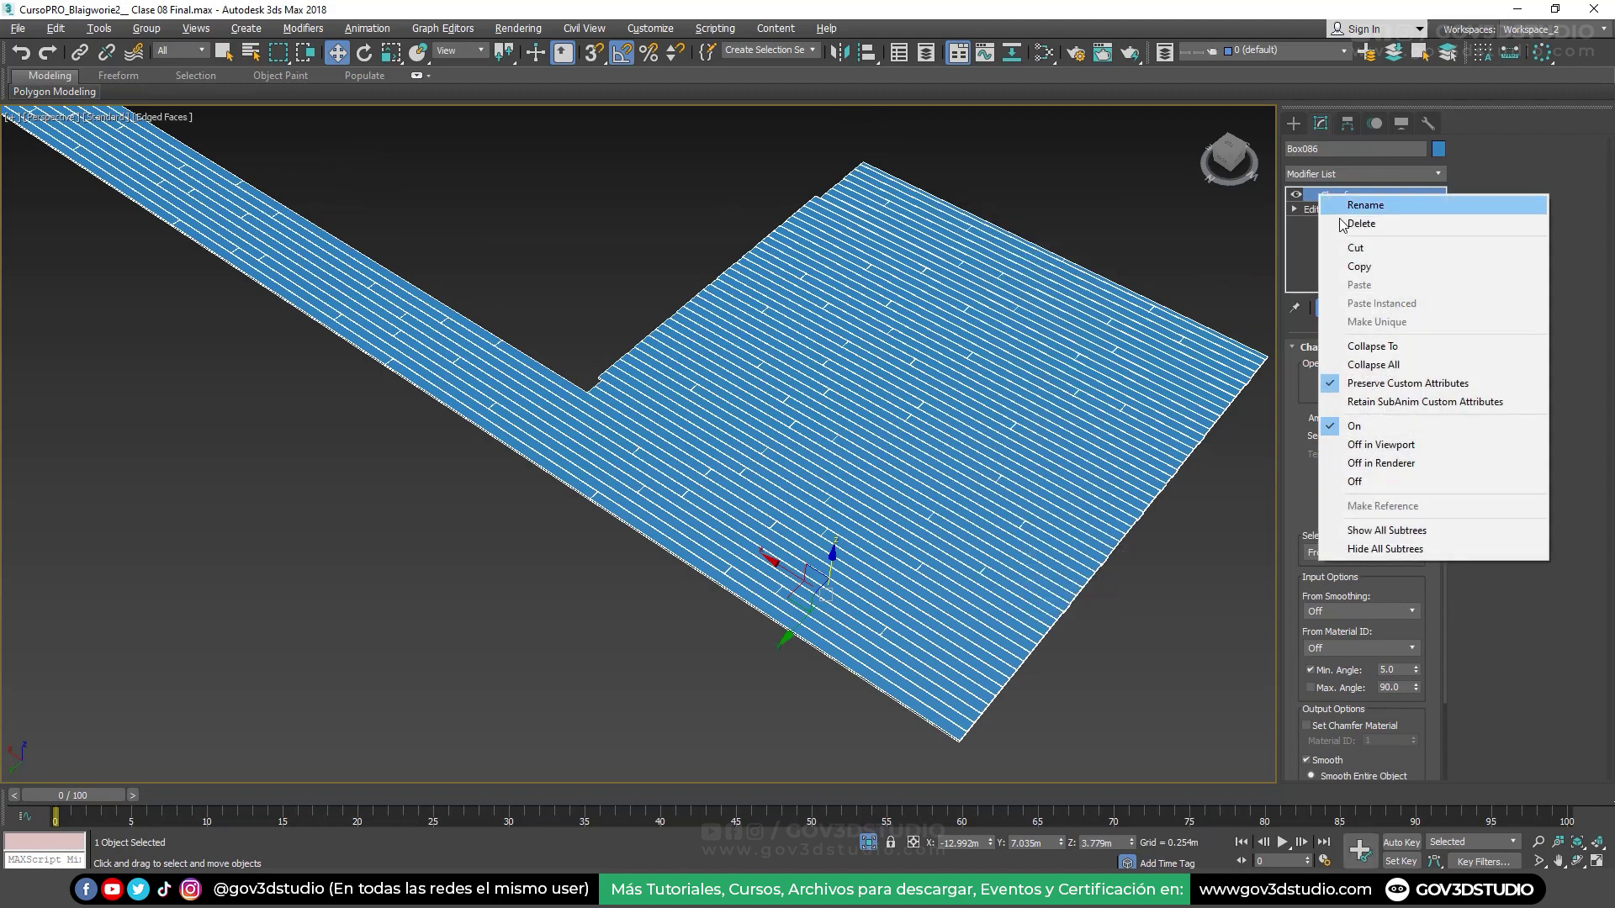
click(1350, 222)
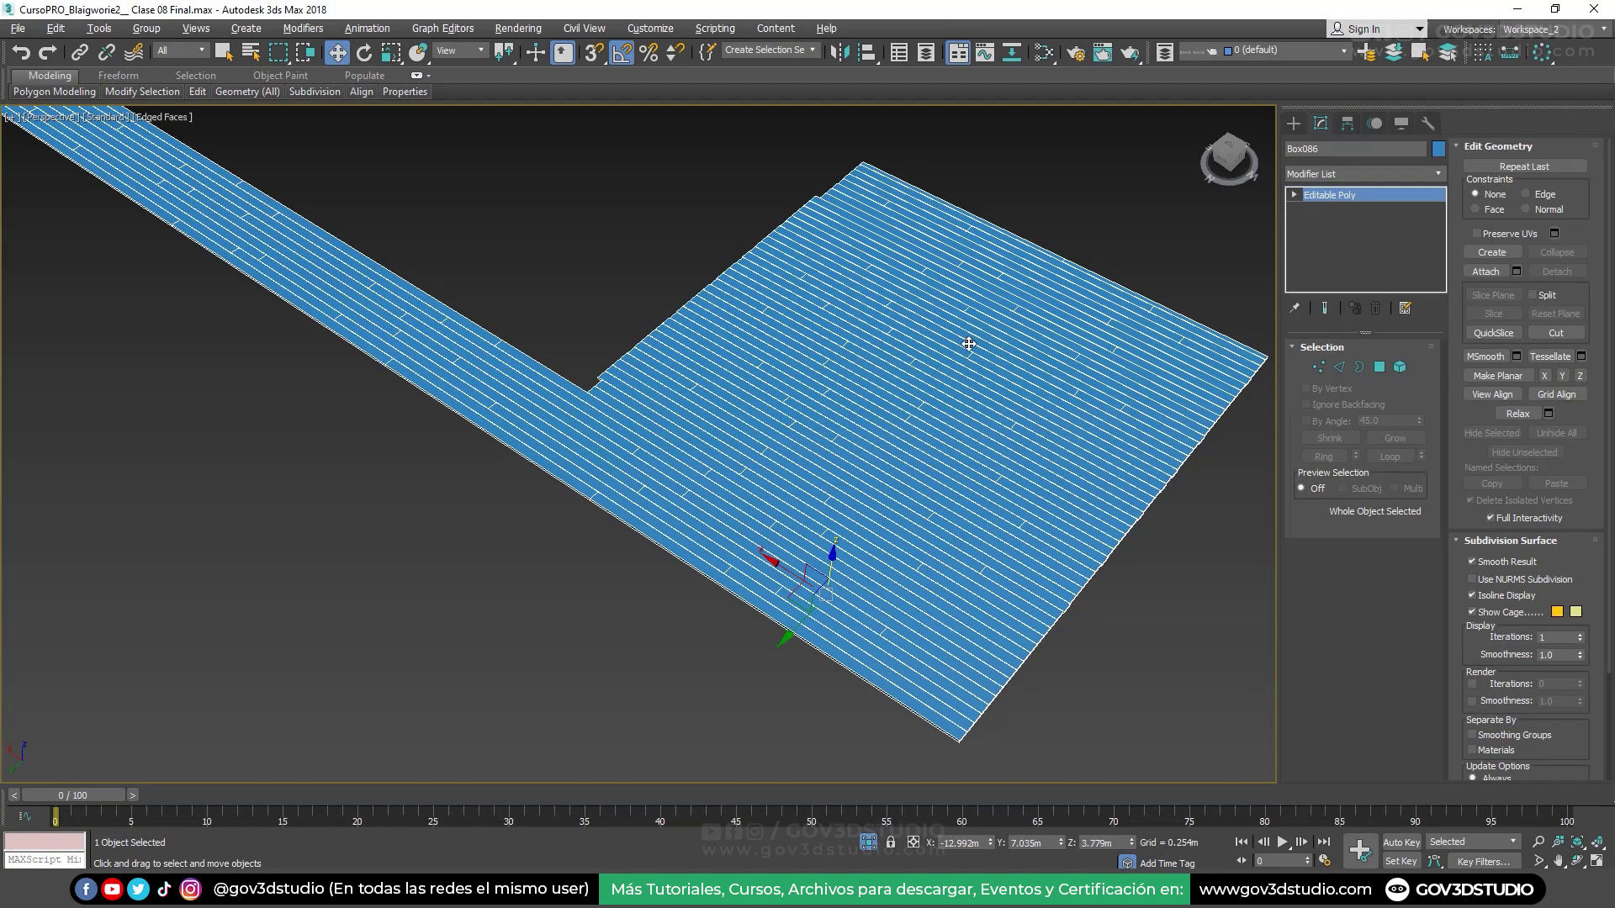
mouse_move(966, 343)
alt+middle_down()
mouse_move(901, 385)
mouse_move(871, 352)
alt+middle_up()
scroll(871, 352, up, 2)
scroll(808, 371, up, 2)
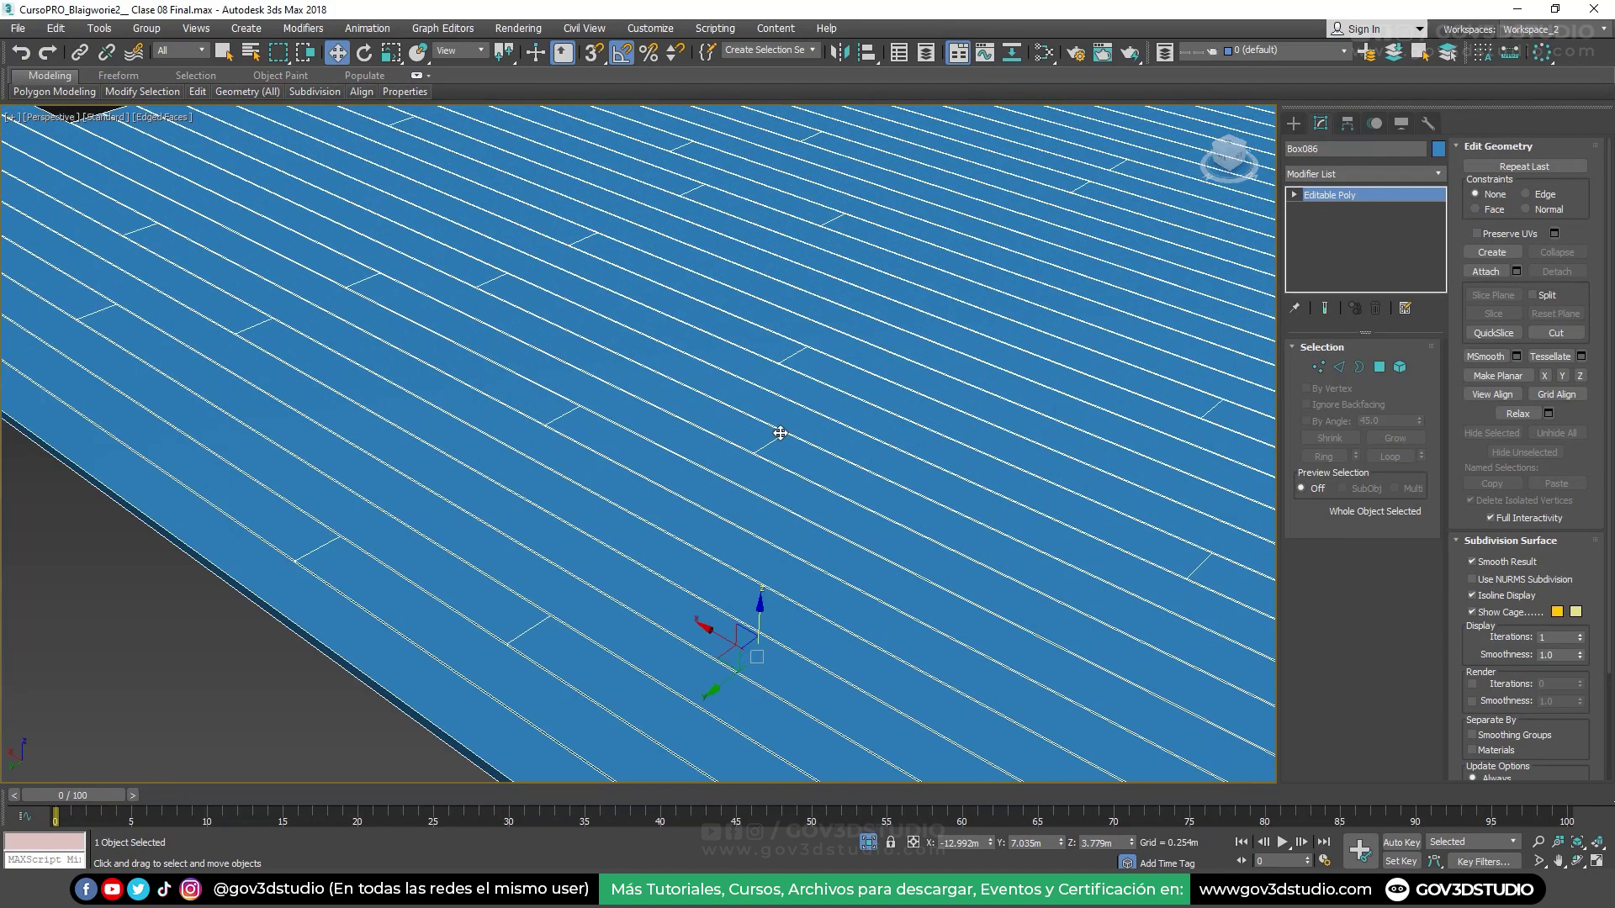
scroll(779, 432, down, 3)
click(1400, 368)
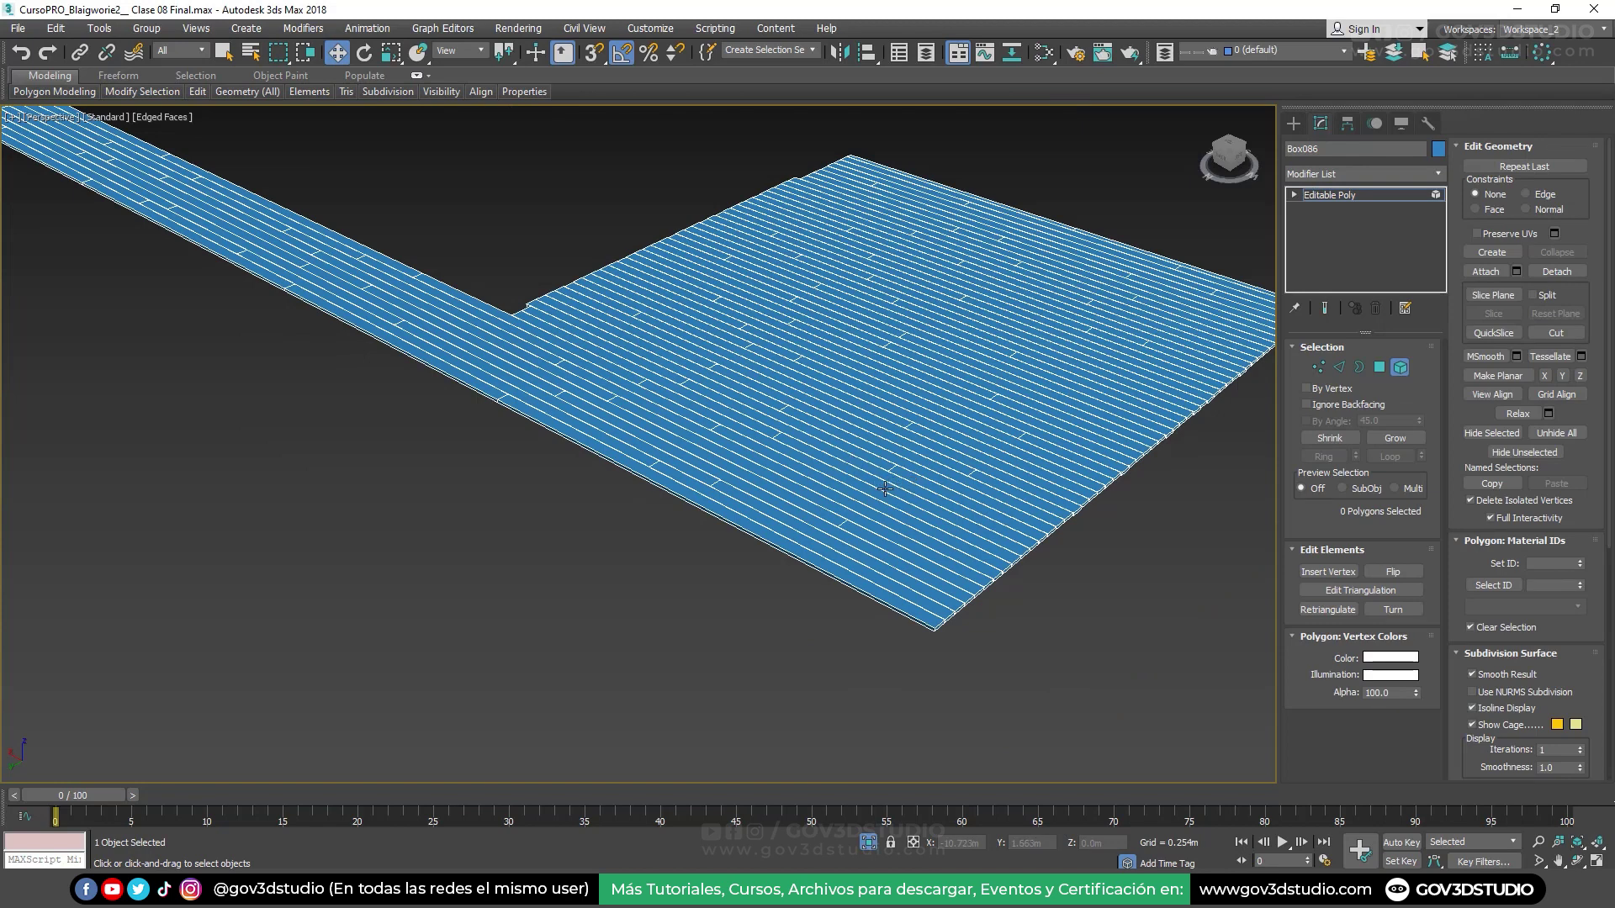
Lift one plank of Box086 and delete all the remaining floor planks
click(860, 506)
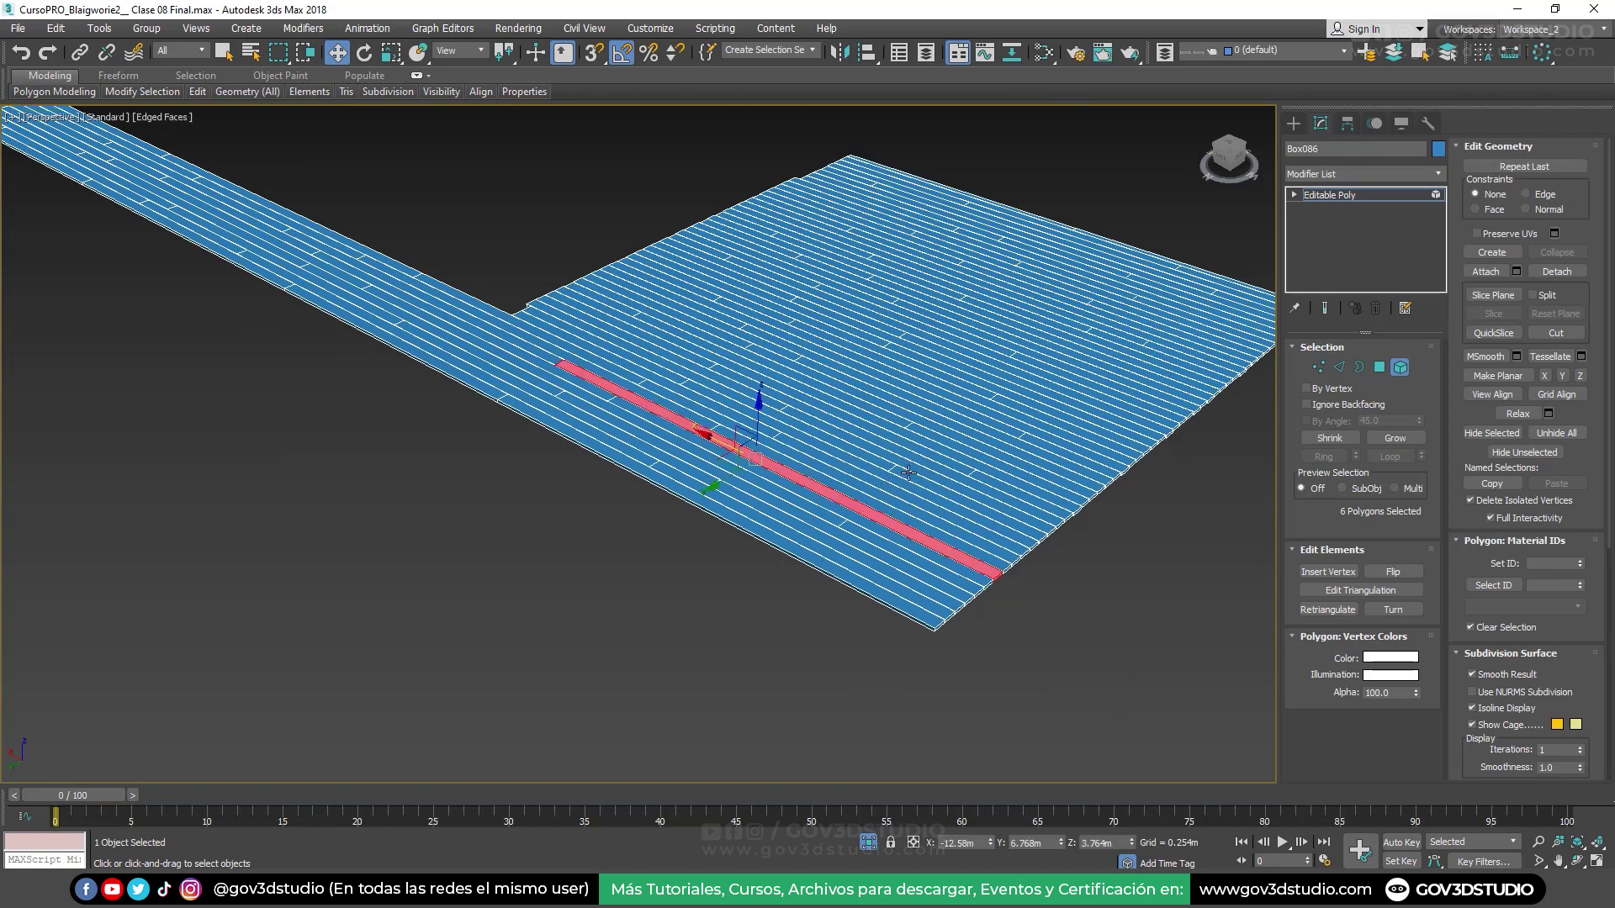
drag(765, 431, 765, 333)
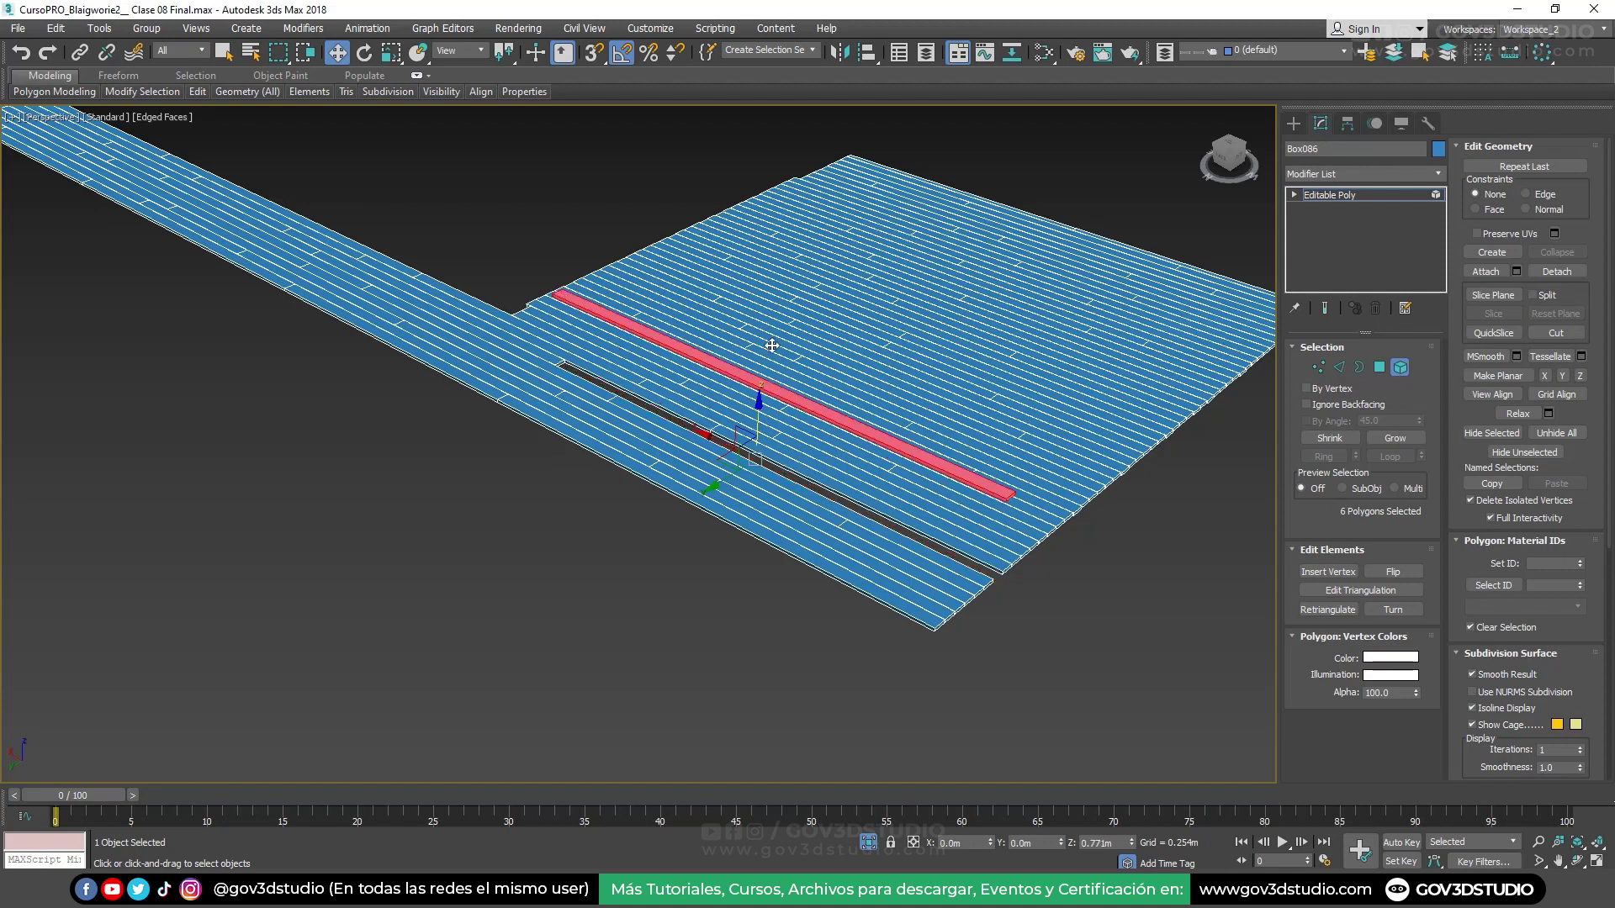
alt+middle_drag(1172, 348, 468, 401)
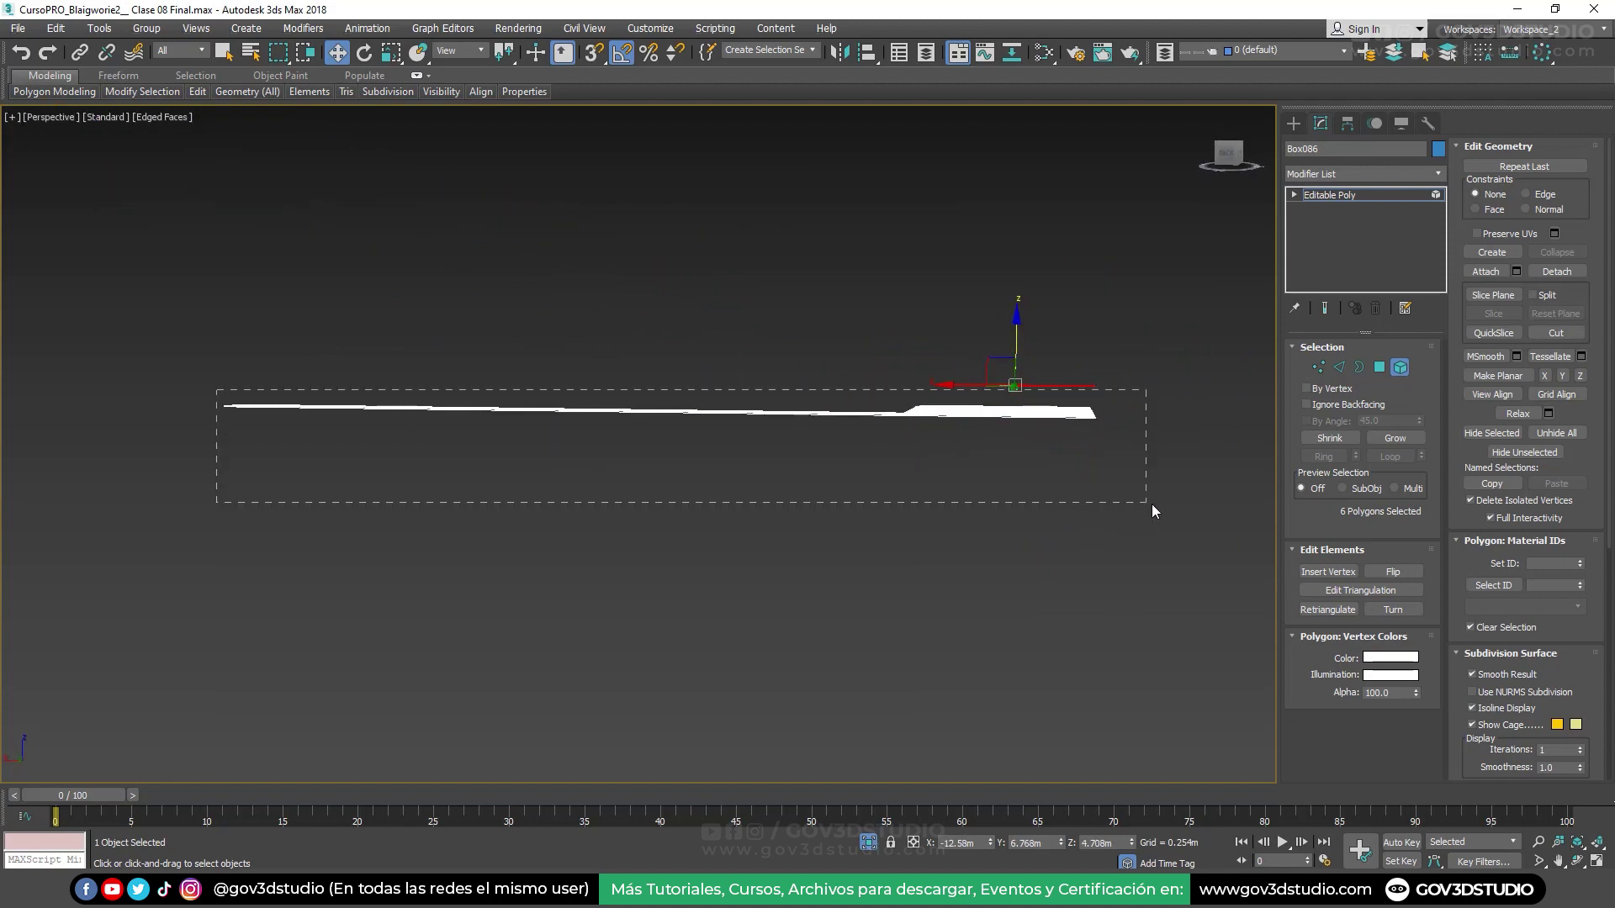
drag(1152, 505, 1185, 509)
key(Delete)
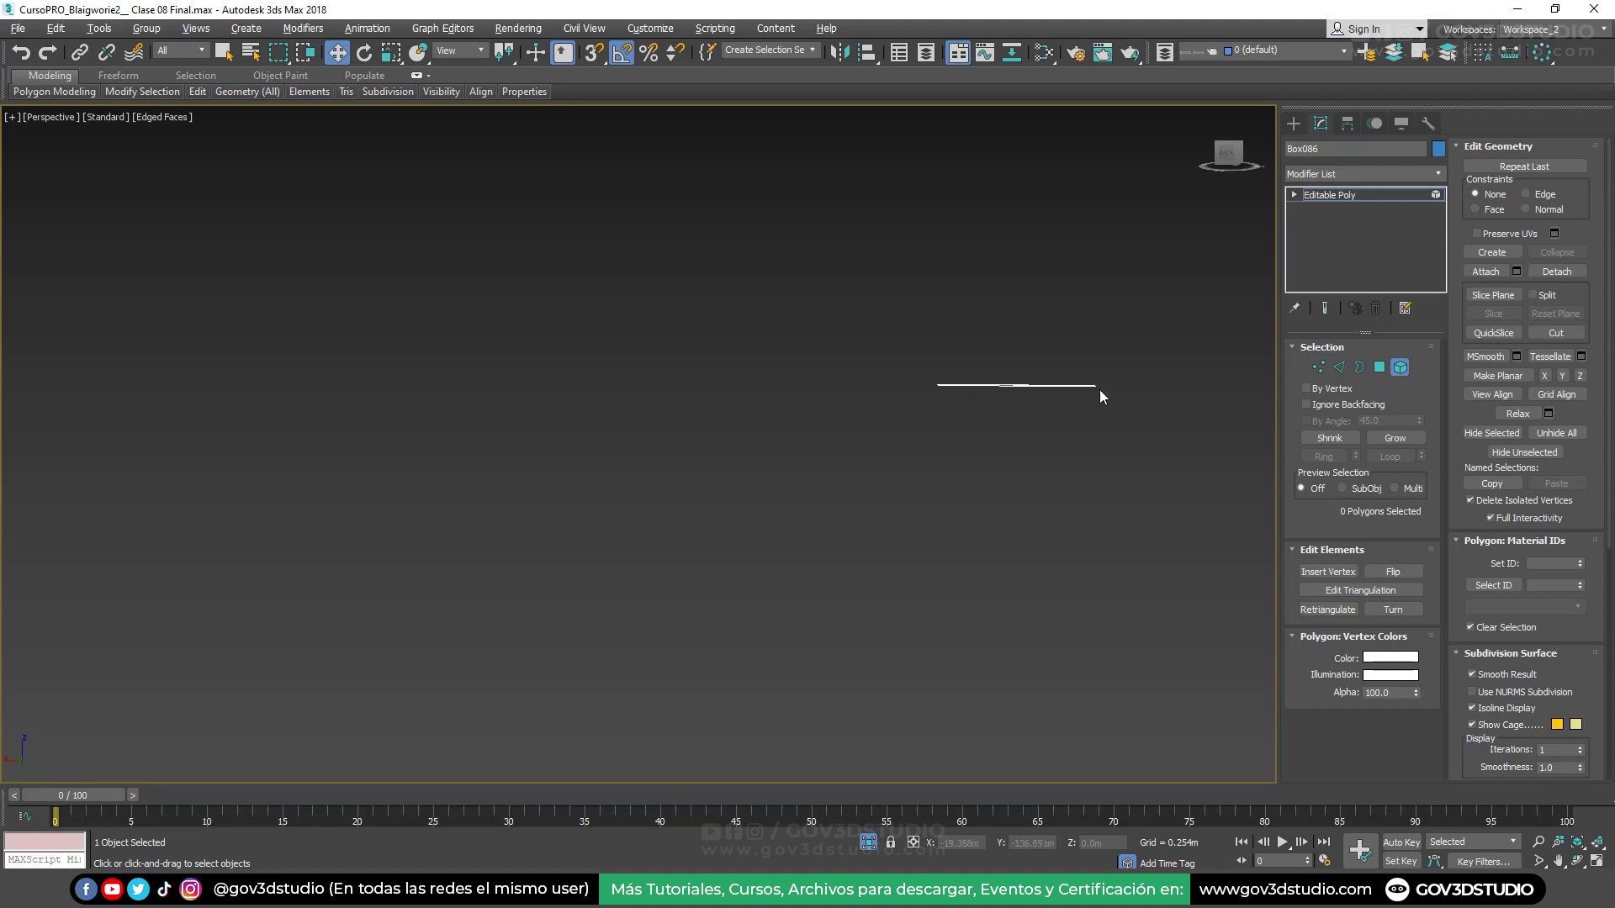
alt+middle_drag(1099, 390, 1177, 362)
click(1380, 190)
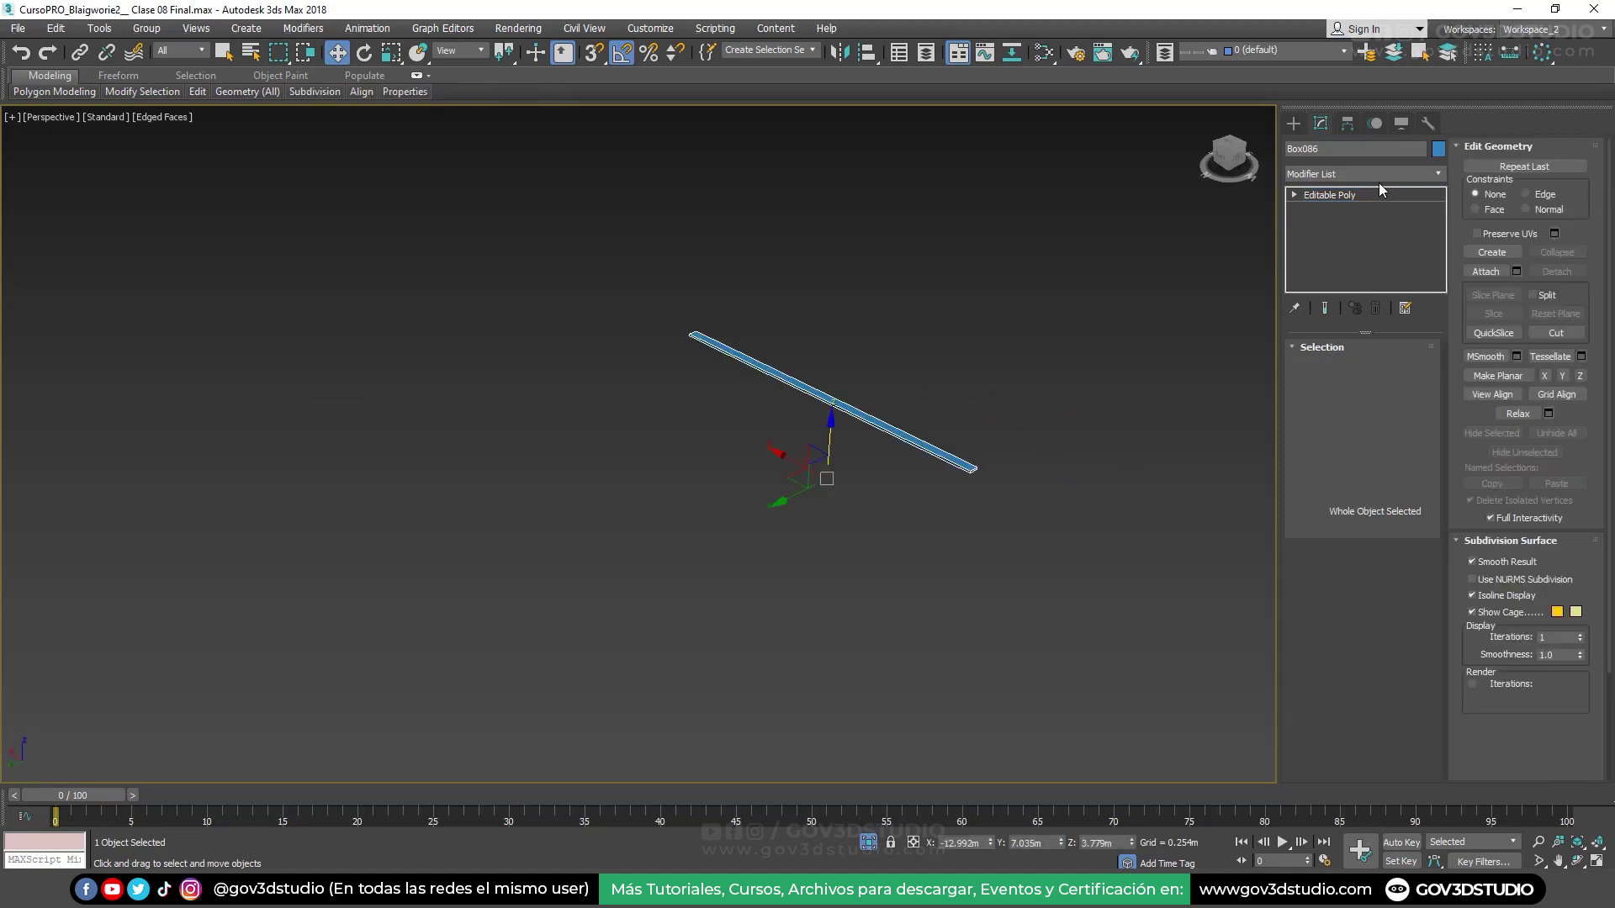
click(1347, 124)
Center the plank's pivot on the object and bring the rest of the building back
click(1361, 239)
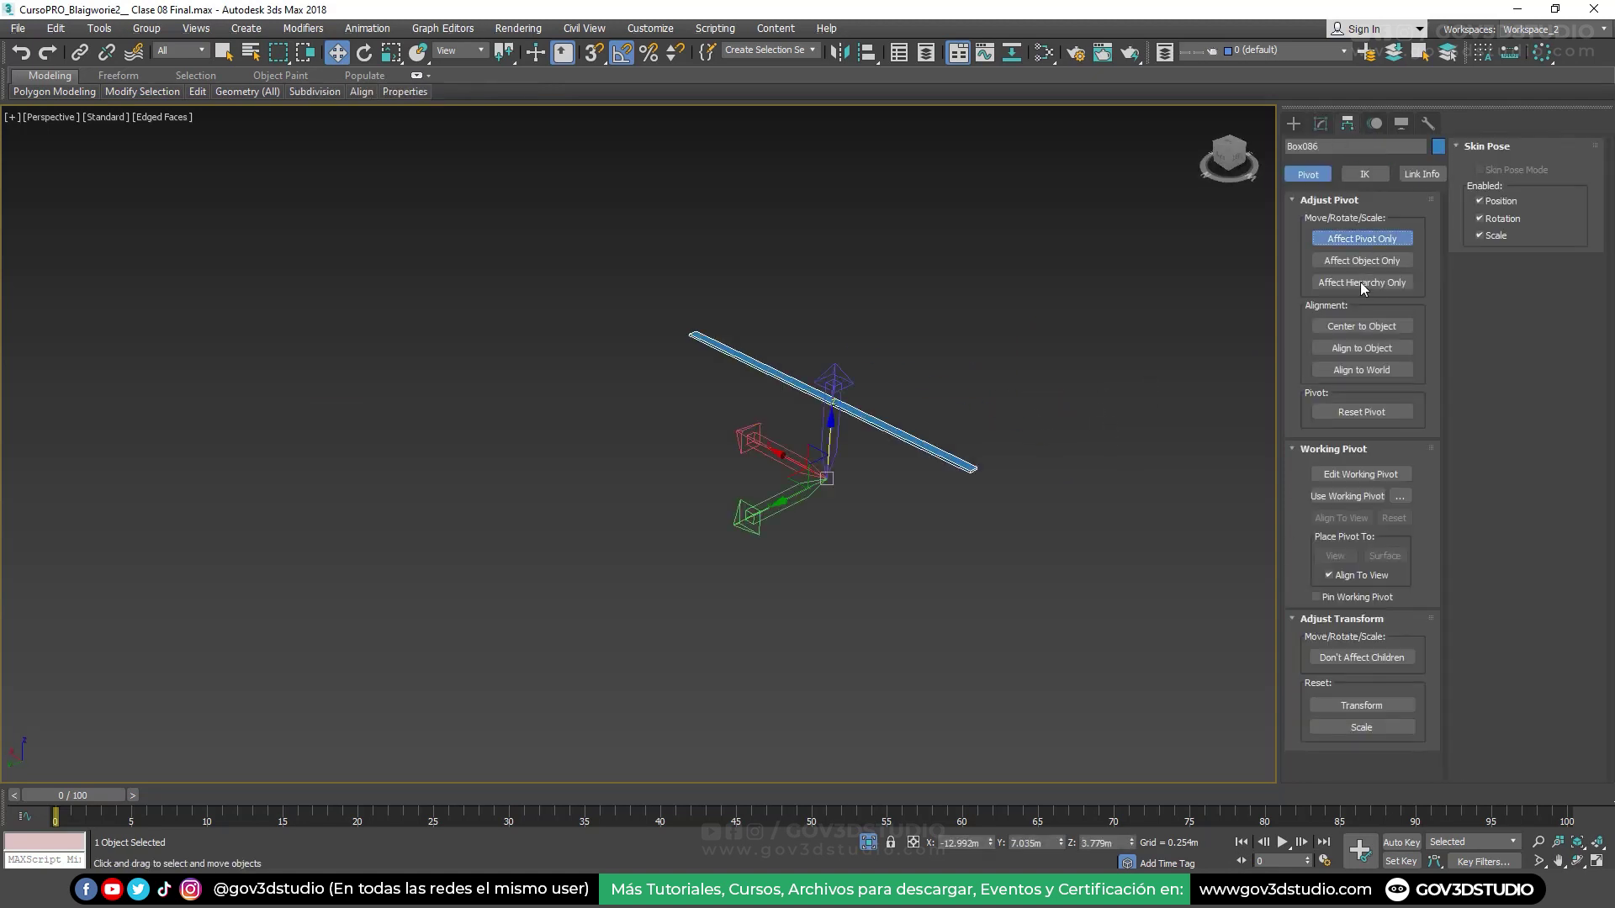
click(1359, 326)
click(1359, 238)
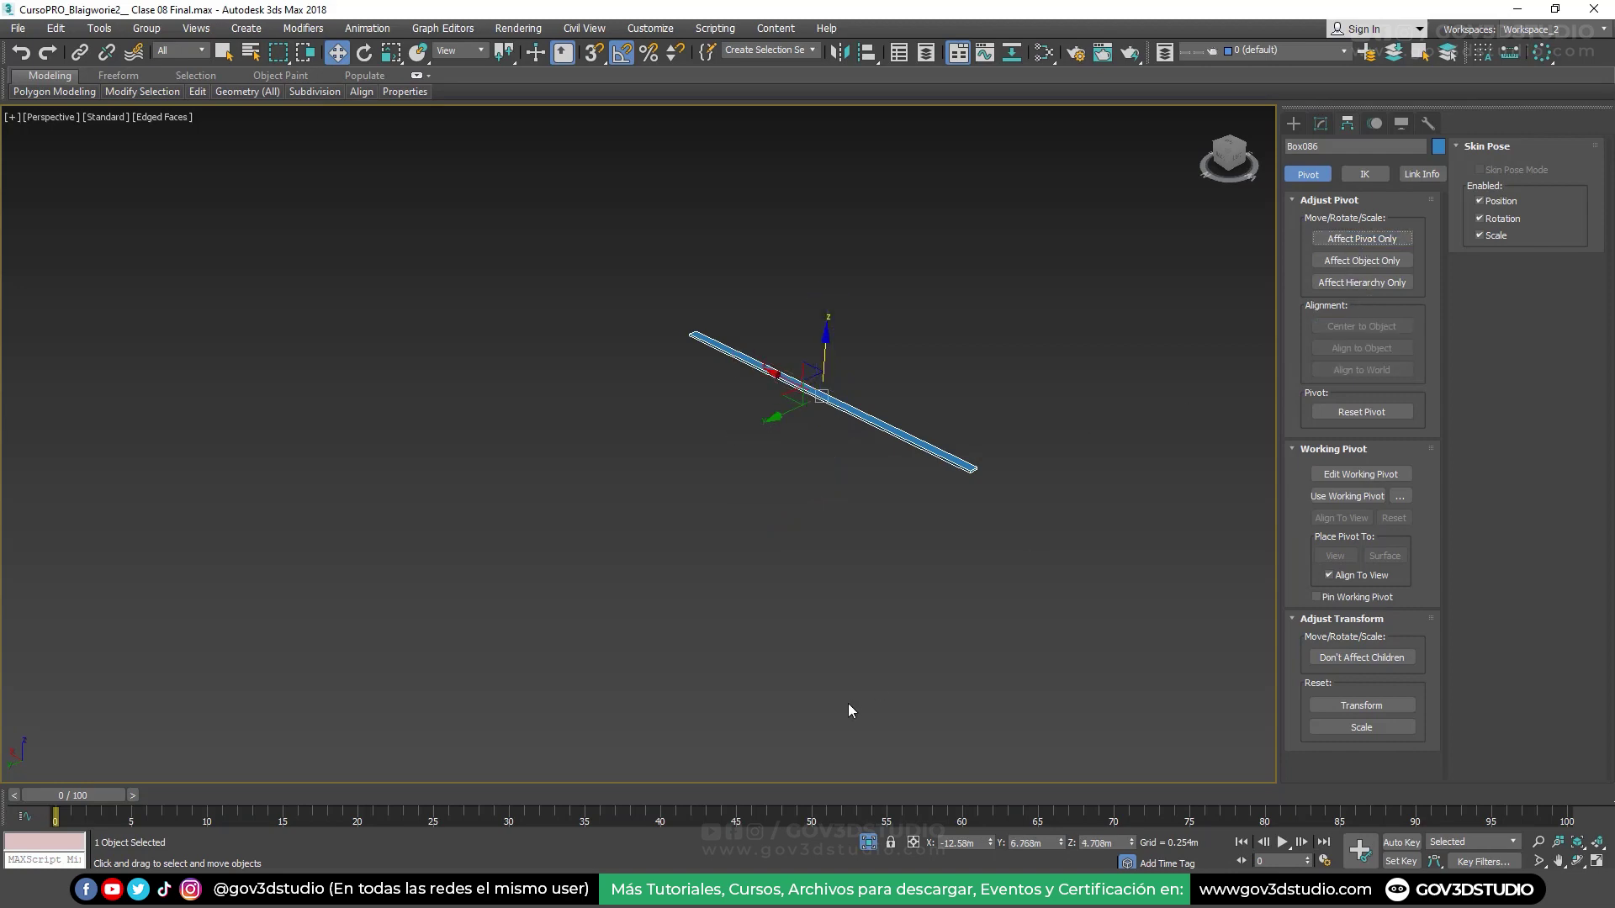
click(866, 841)
Rotate the plank upright into a vertical slat
scroll(889, 472, up, 3)
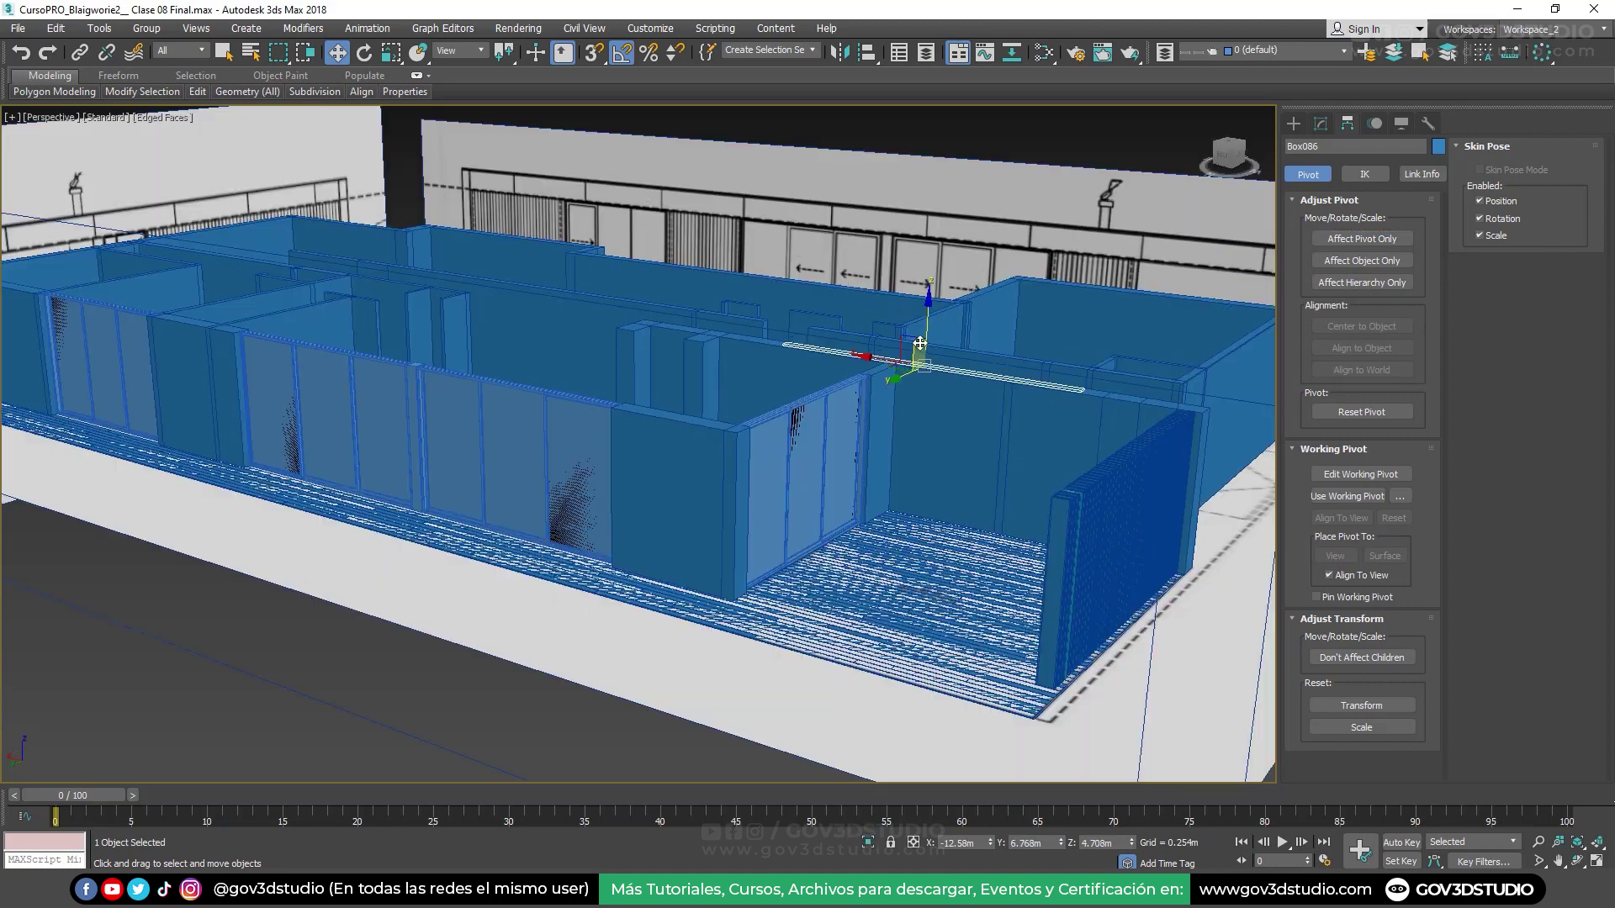
key(e)
drag(948, 310, 1007, 366)
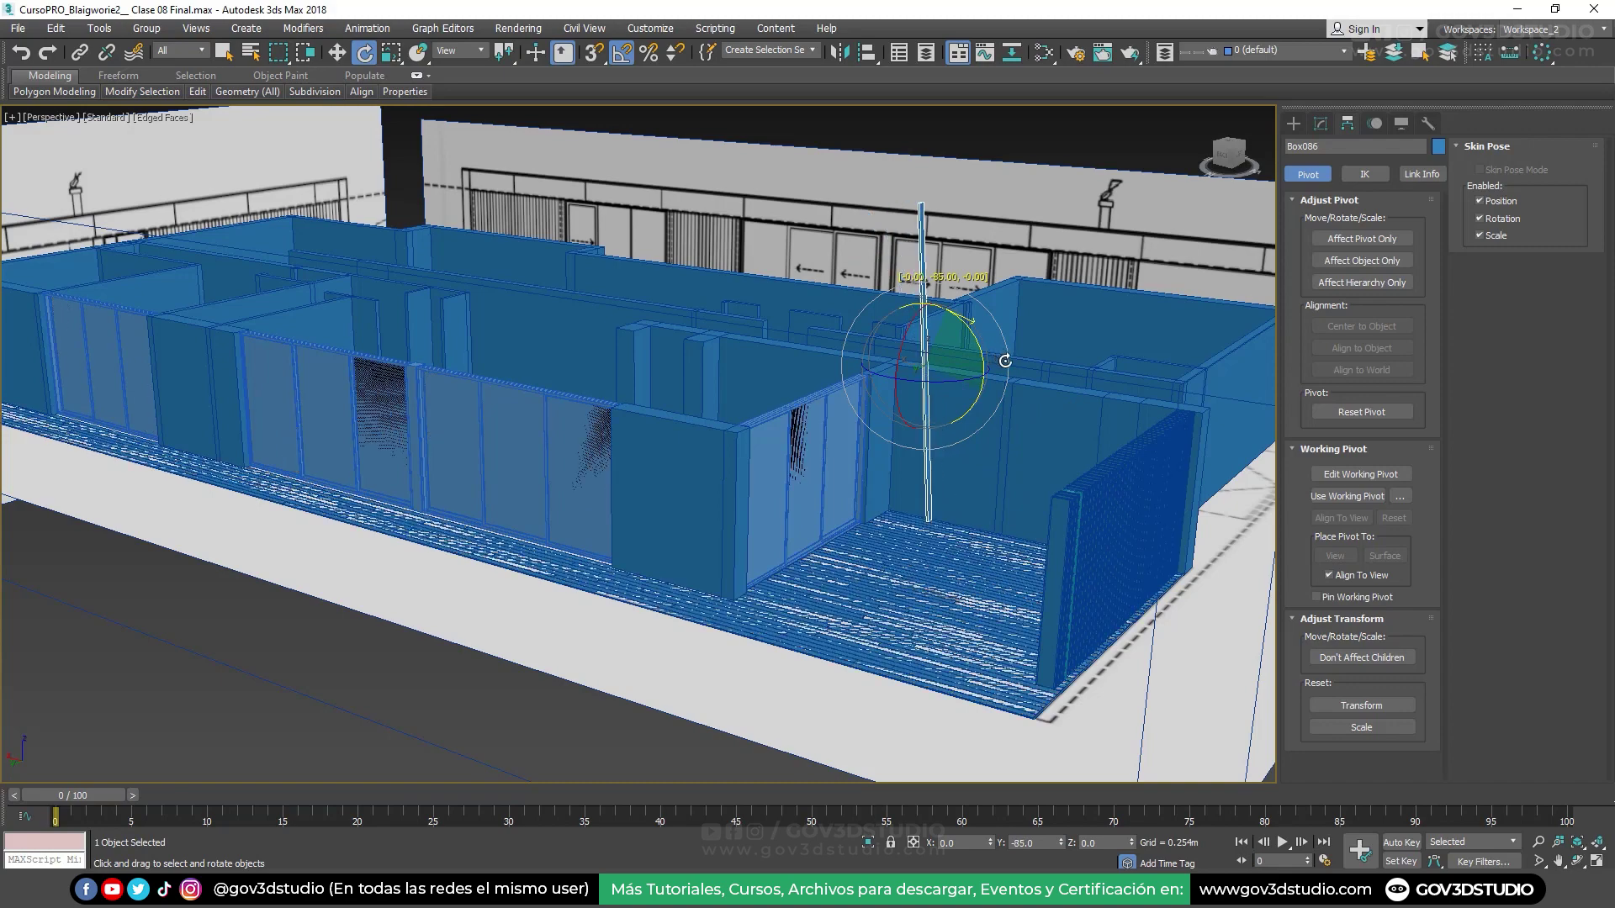
key(w)
In the Top view, move the slat toward the corner of the large block
alt+middle_drag(954, 349, 890, 376)
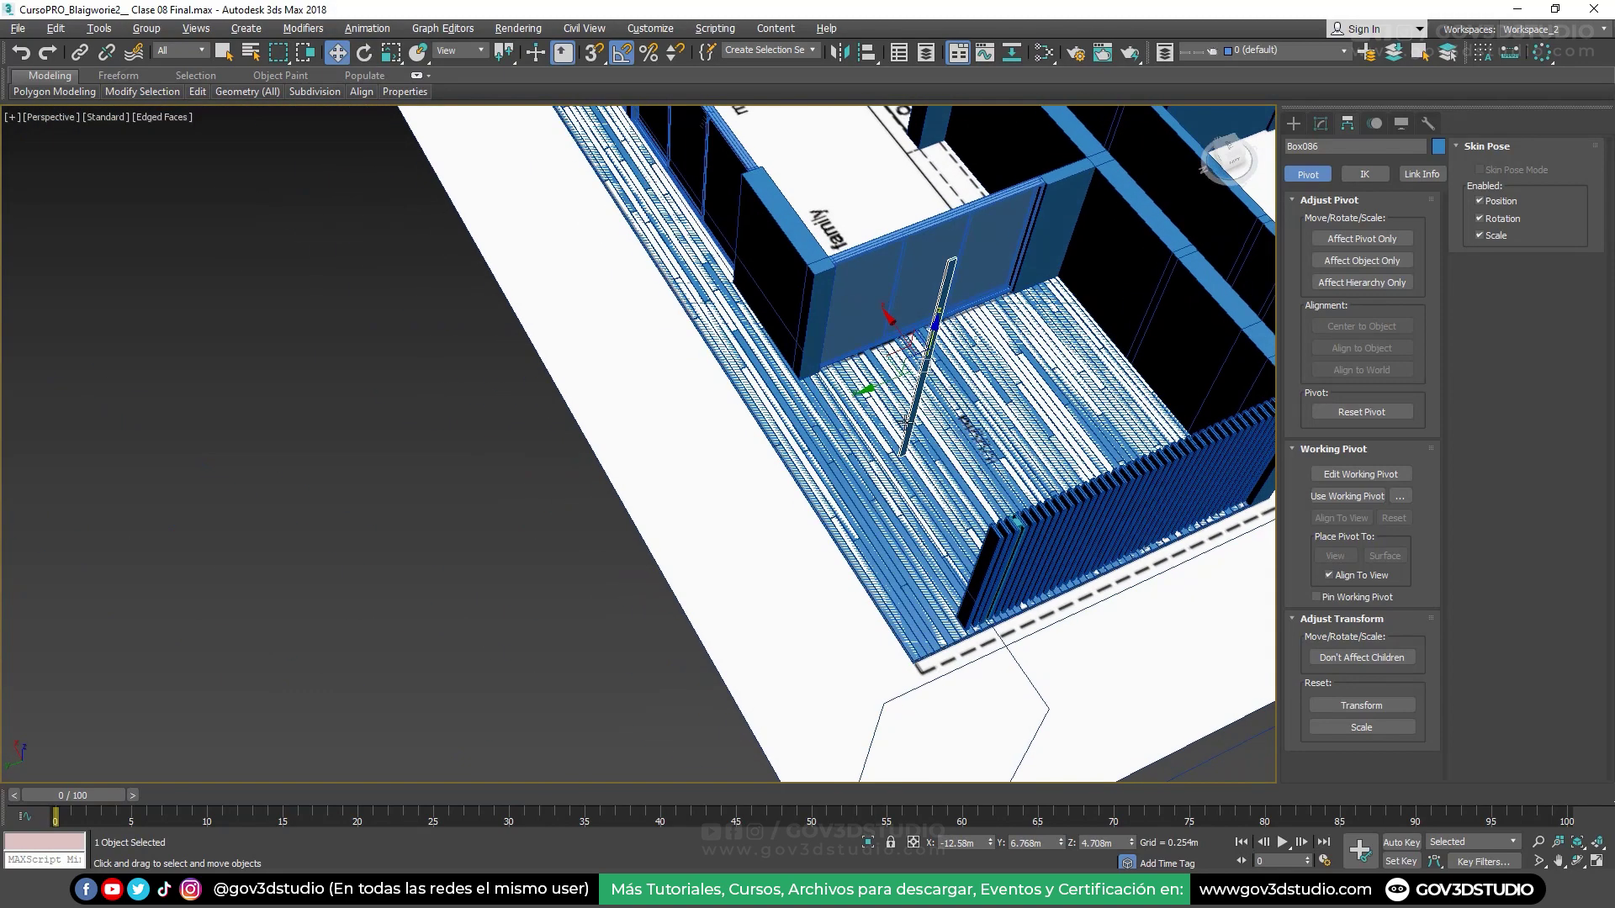
key(t)
key(z)
scroll(796, 338, down, 5)
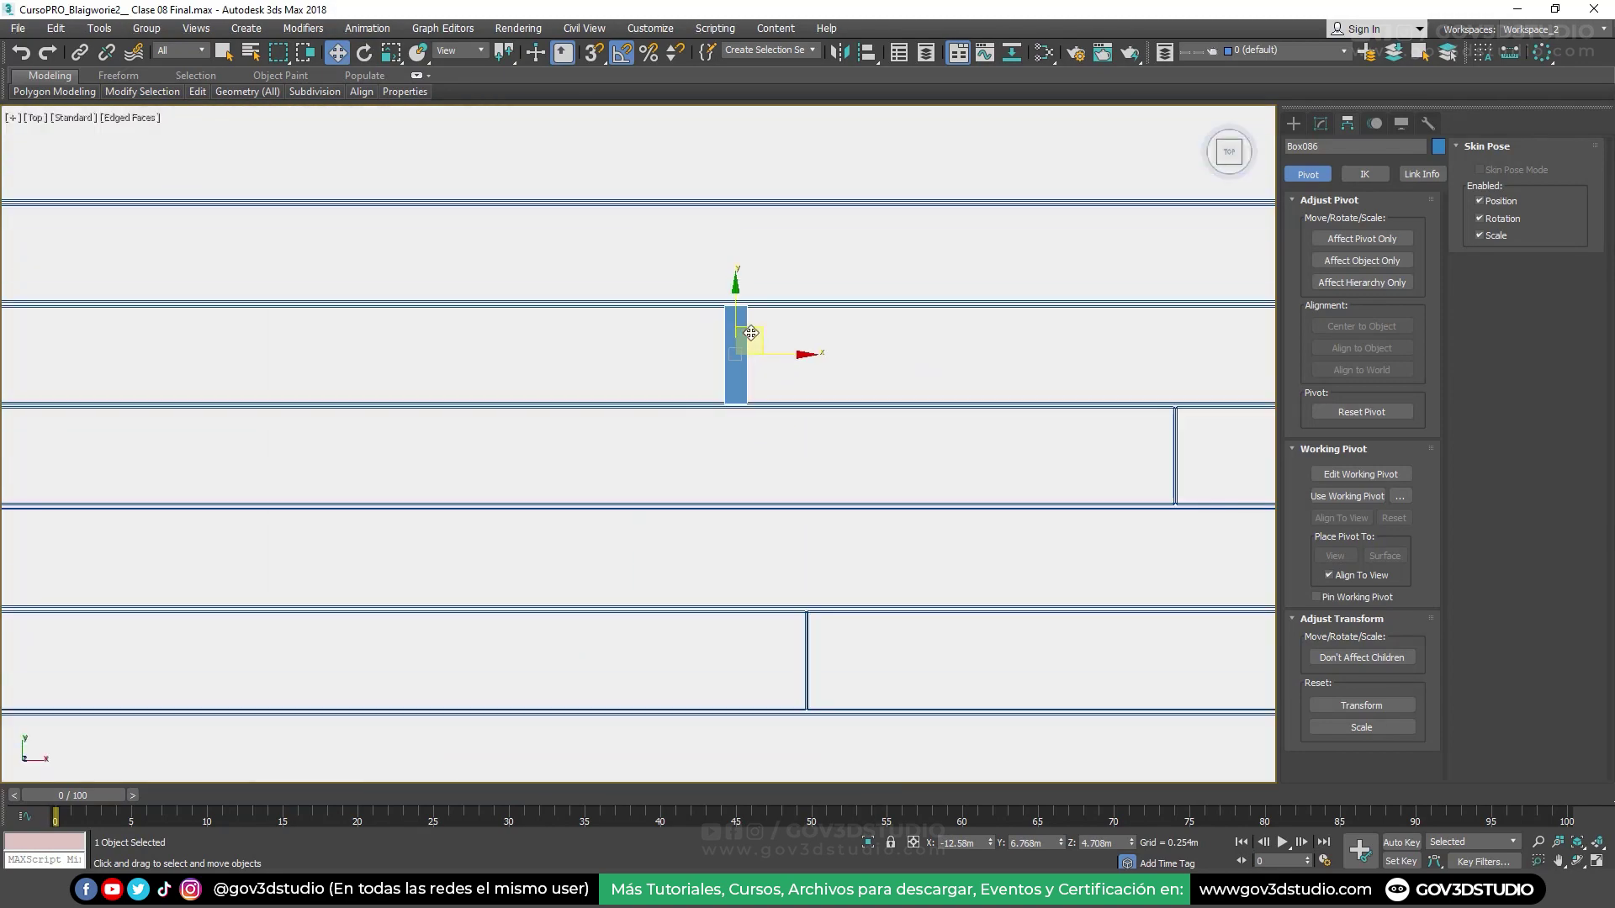
scroll(749, 342, down, 3)
scroll(540, 337, up, 2)
scroll(540, 337, down, 4)
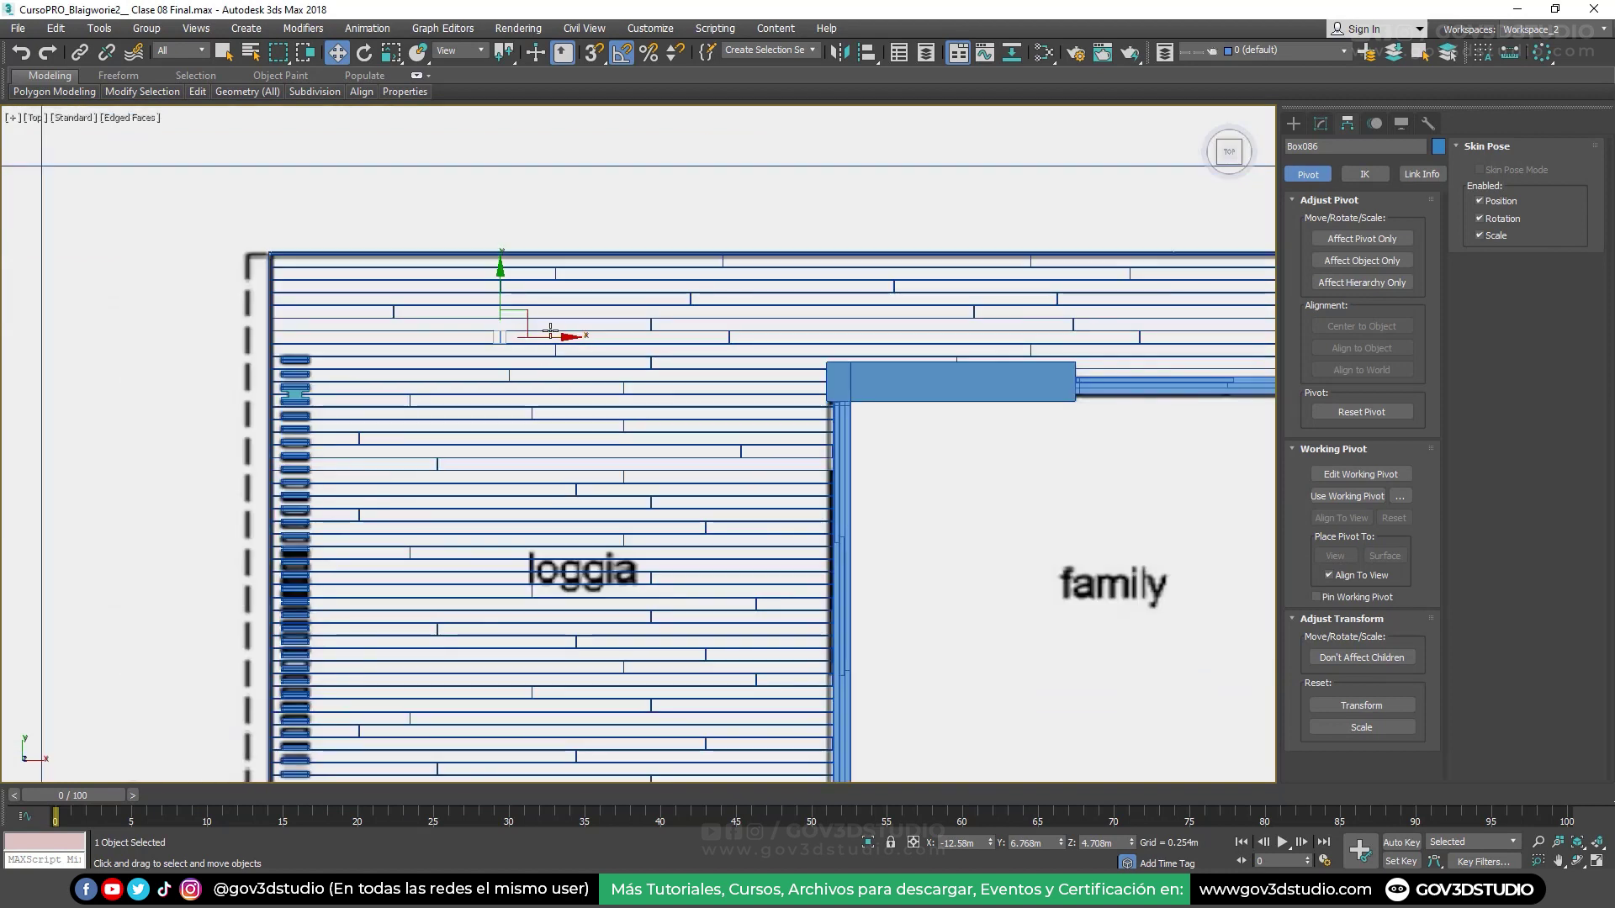
drag(524, 325, 847, 360)
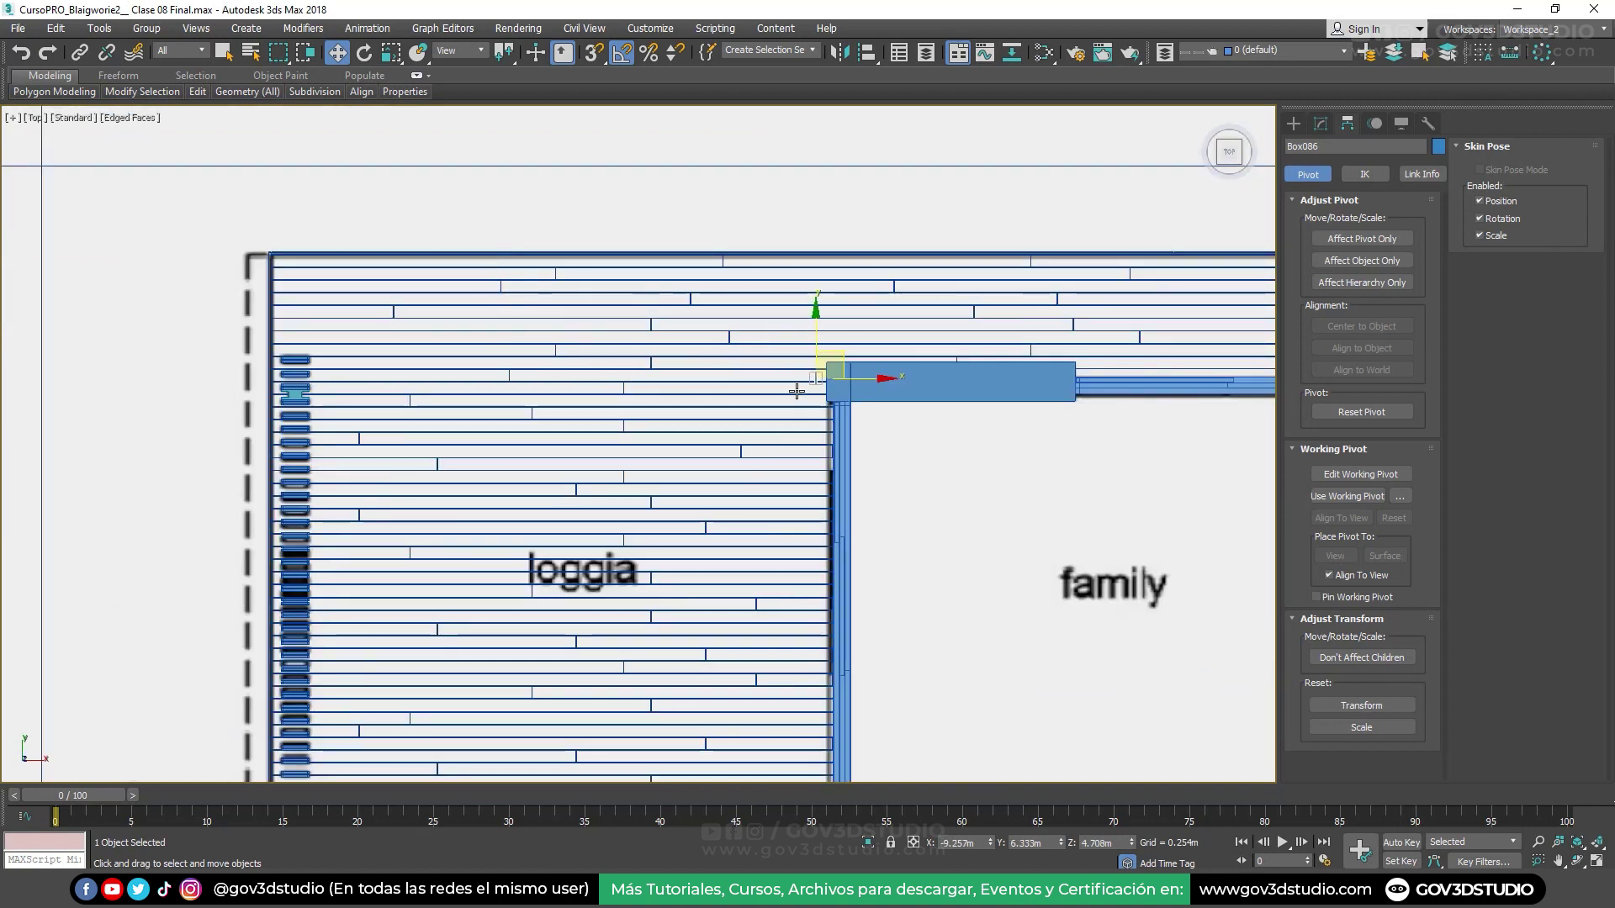
Slide the slat along the loggia edge until it touches the block
scroll(795, 383, up, 8)
scroll(778, 353, up, 4)
middle_drag(778, 352, 760, 371)
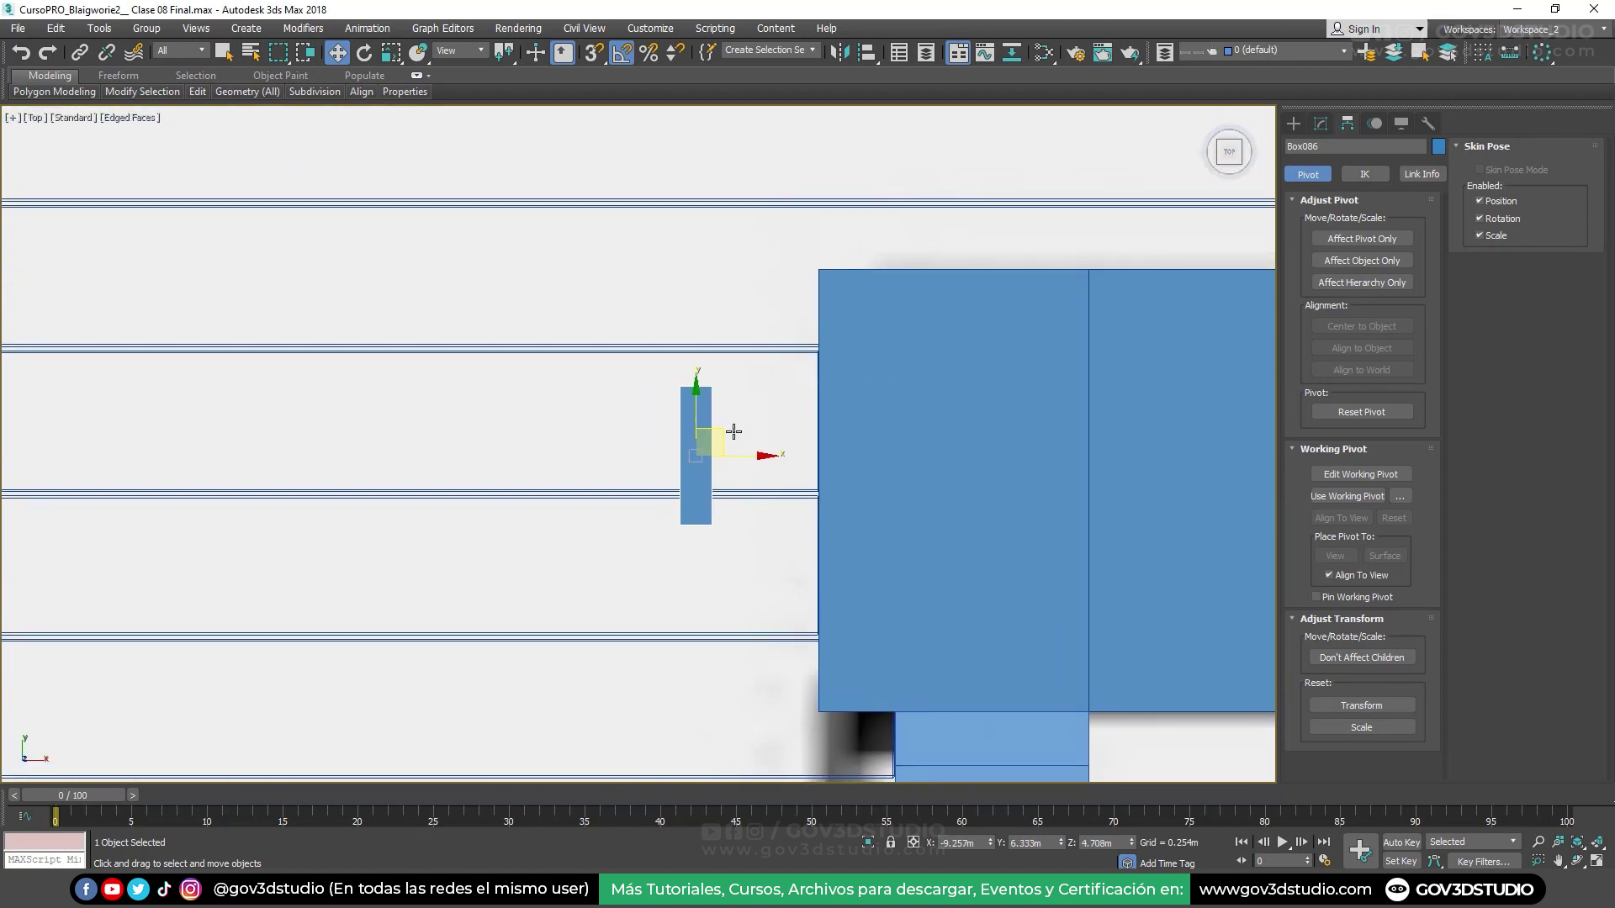
mouse_move(727, 429)
mouse_down()
mouse_move(833, 398)
mouse_move(803, 427)
mouse_up()
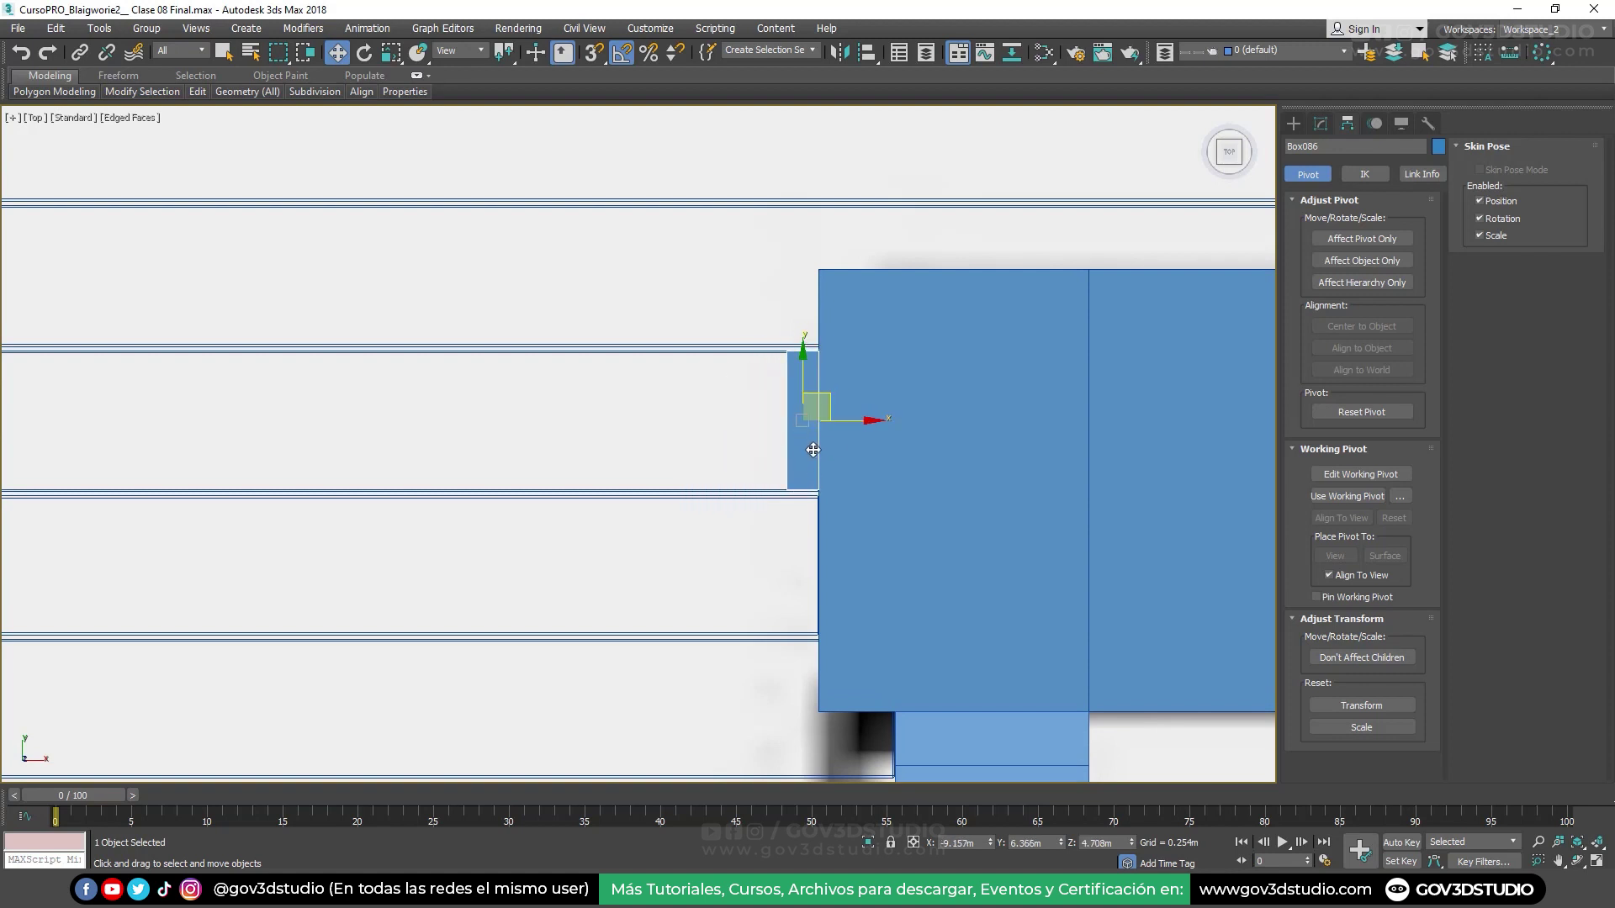
middle_drag(813, 450, 833, 376)
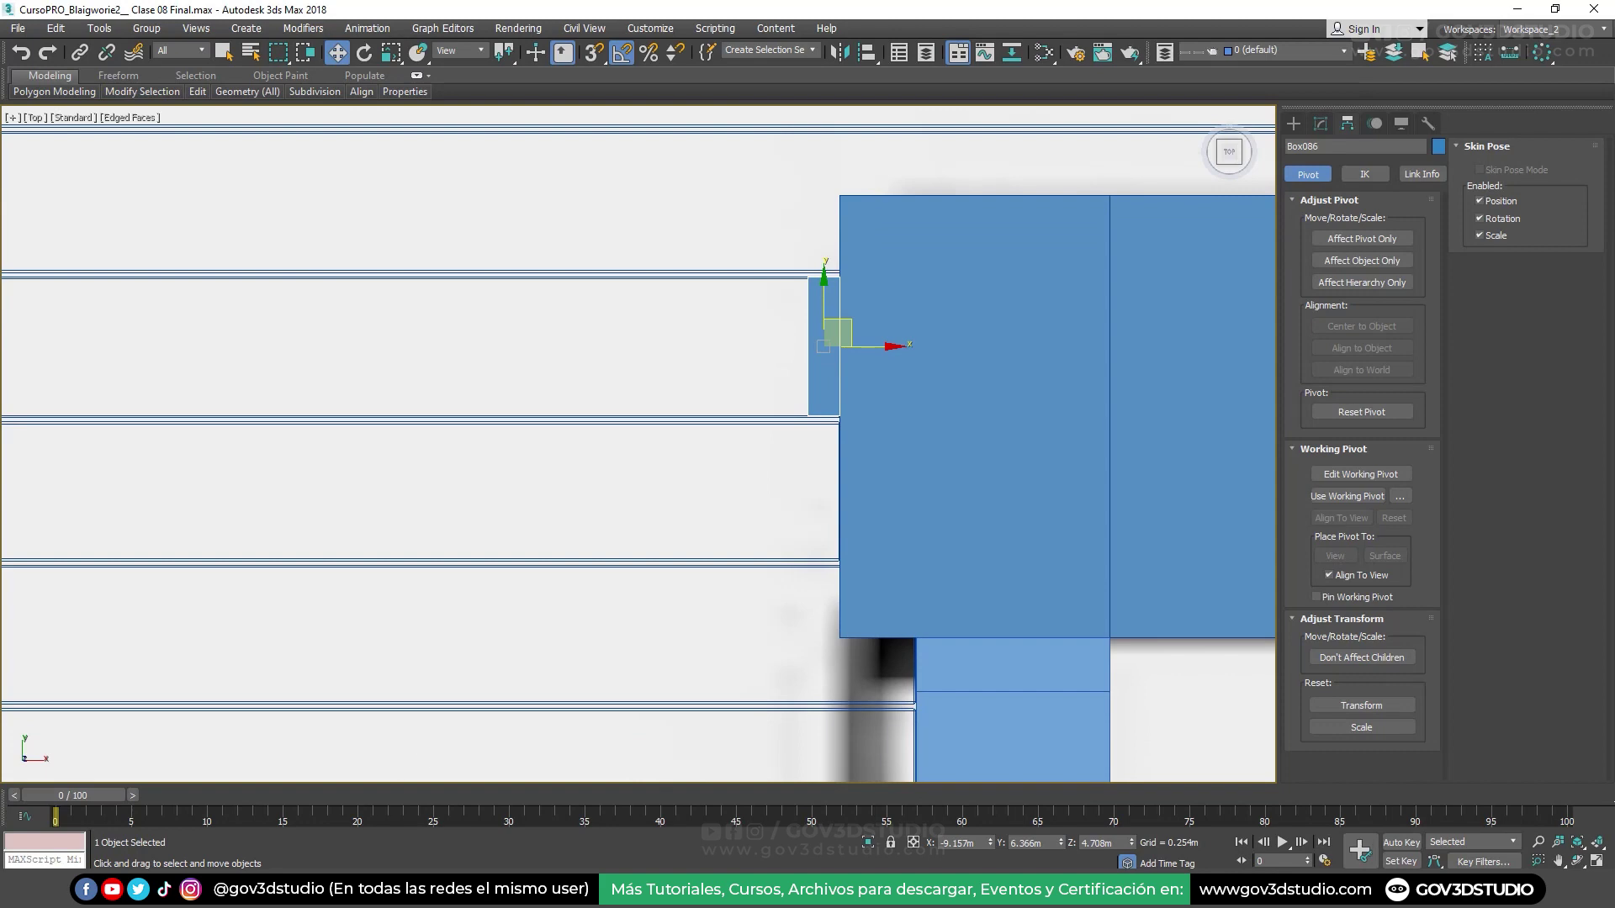
key(alt+Tab)
Zoom into the wooden wall and deck in the FotoReal_001 reference photo
scroll(1078, 471, up, 2)
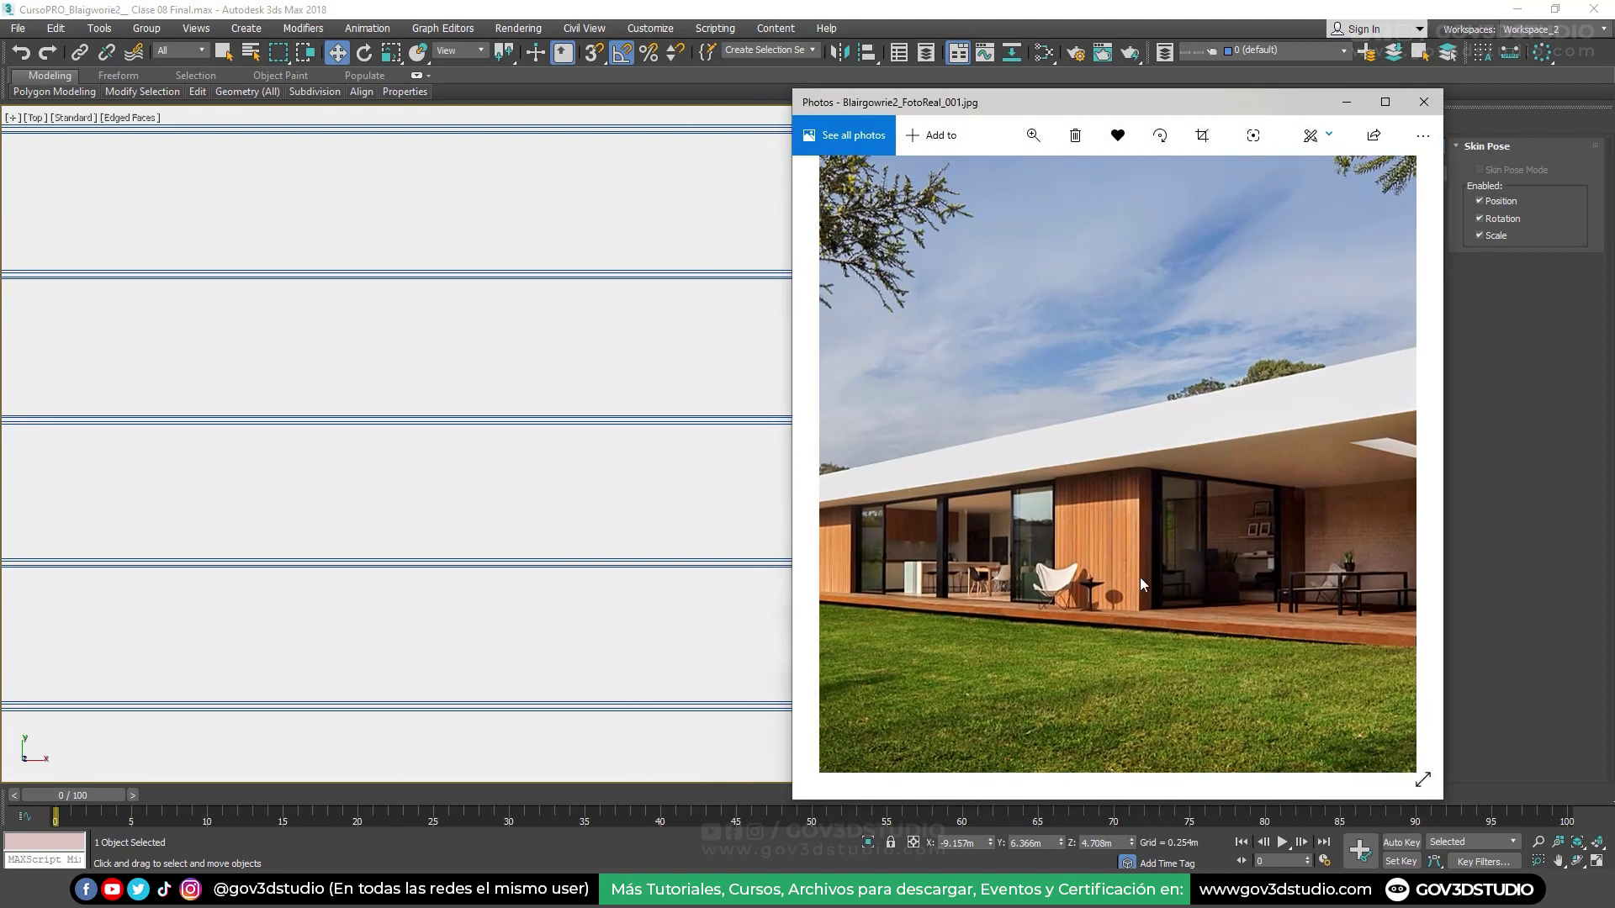
click(1033, 135)
drag(1027, 178, 1090, 179)
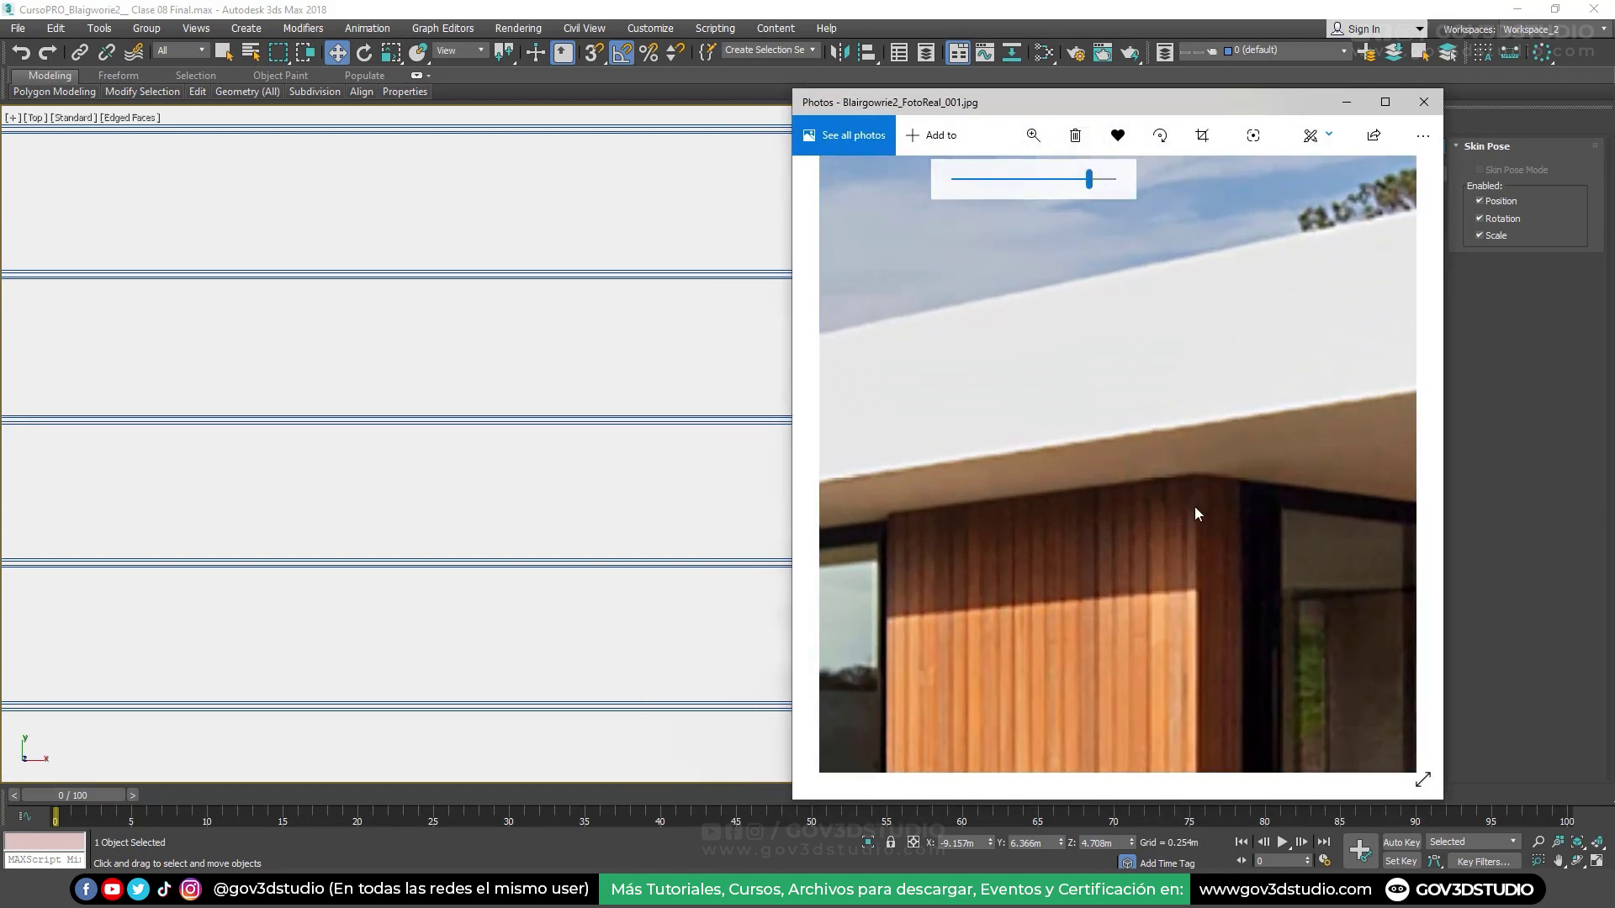
drag(1210, 412, 1169, 340)
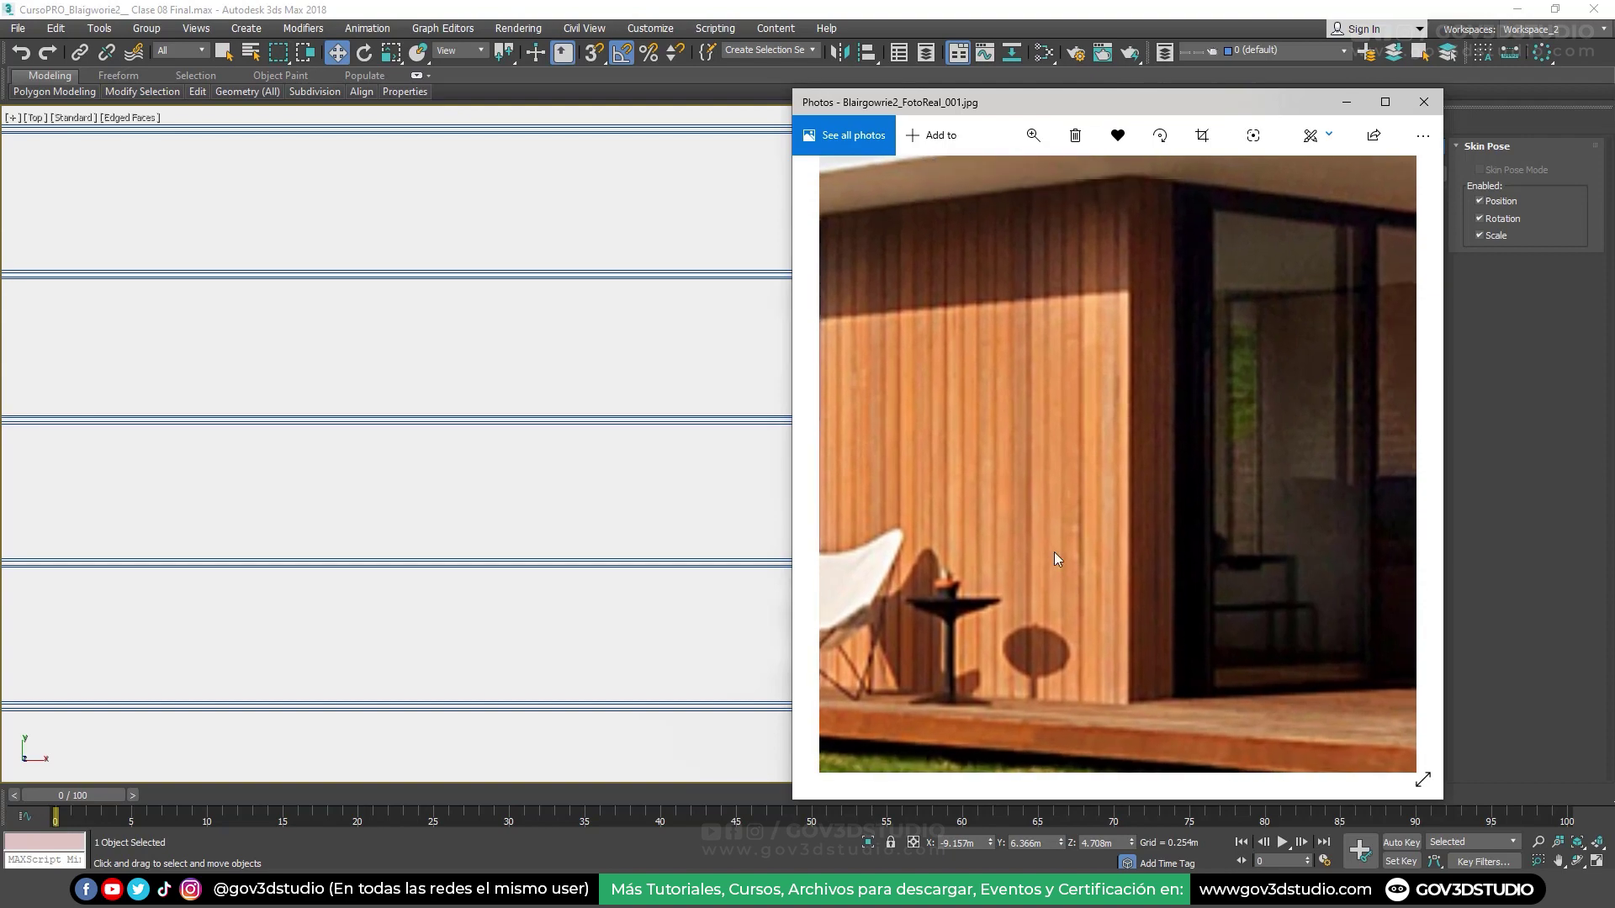
Zoom in on the slat screen in FotoReal_003, then close the Photos viewer
key(Right)
key(Right)
key(Right)
key(Left)
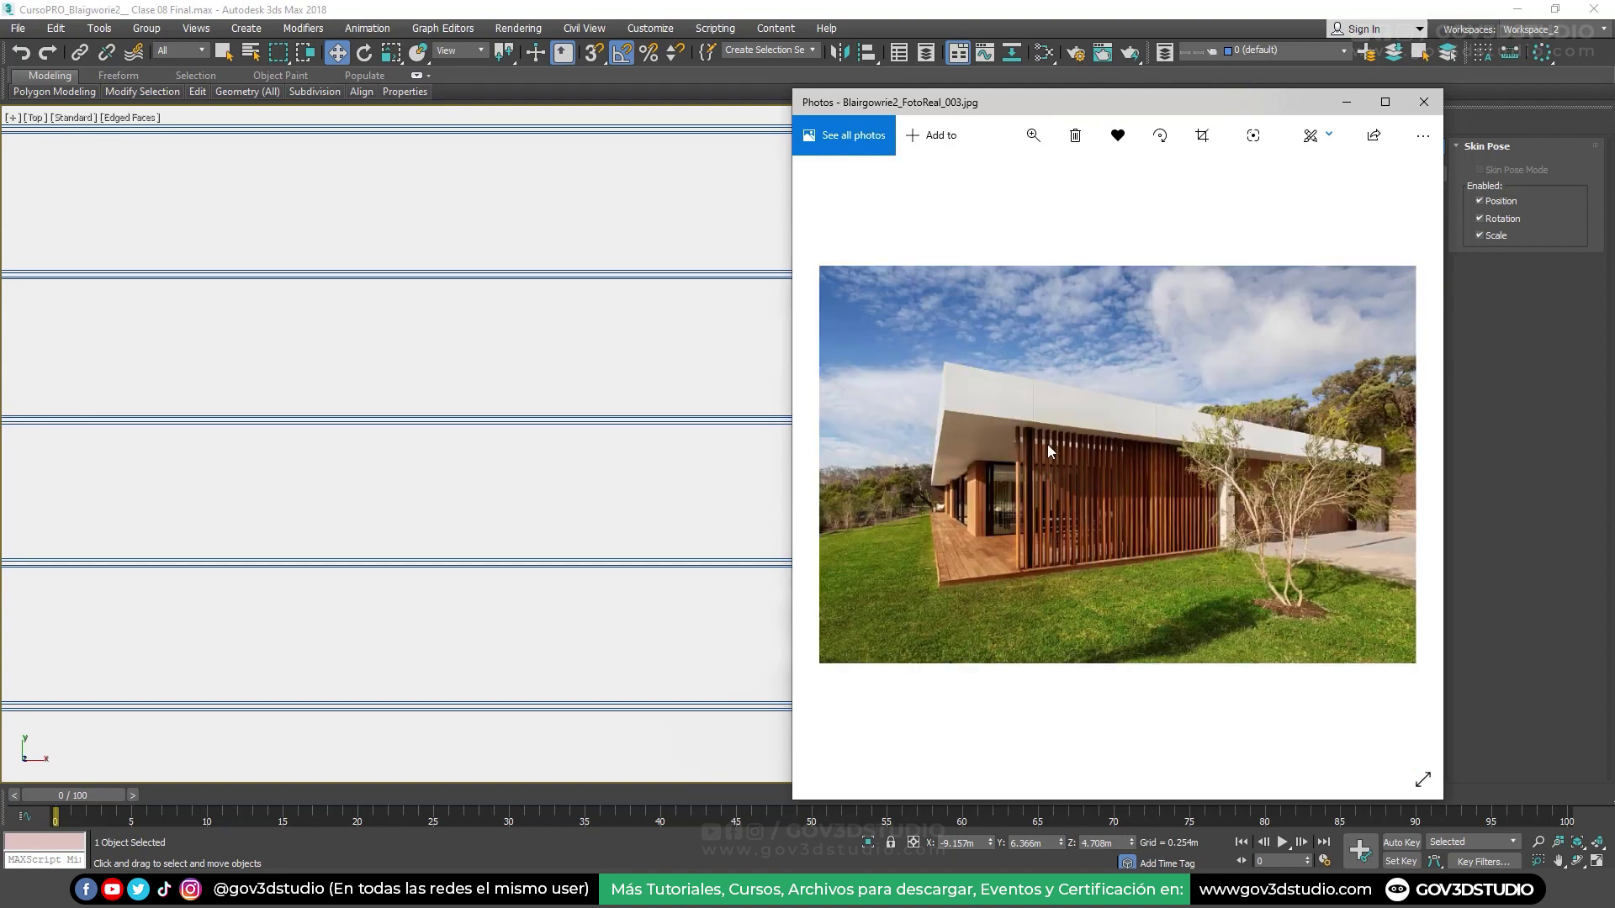
click(1033, 136)
drag(956, 174, 1100, 176)
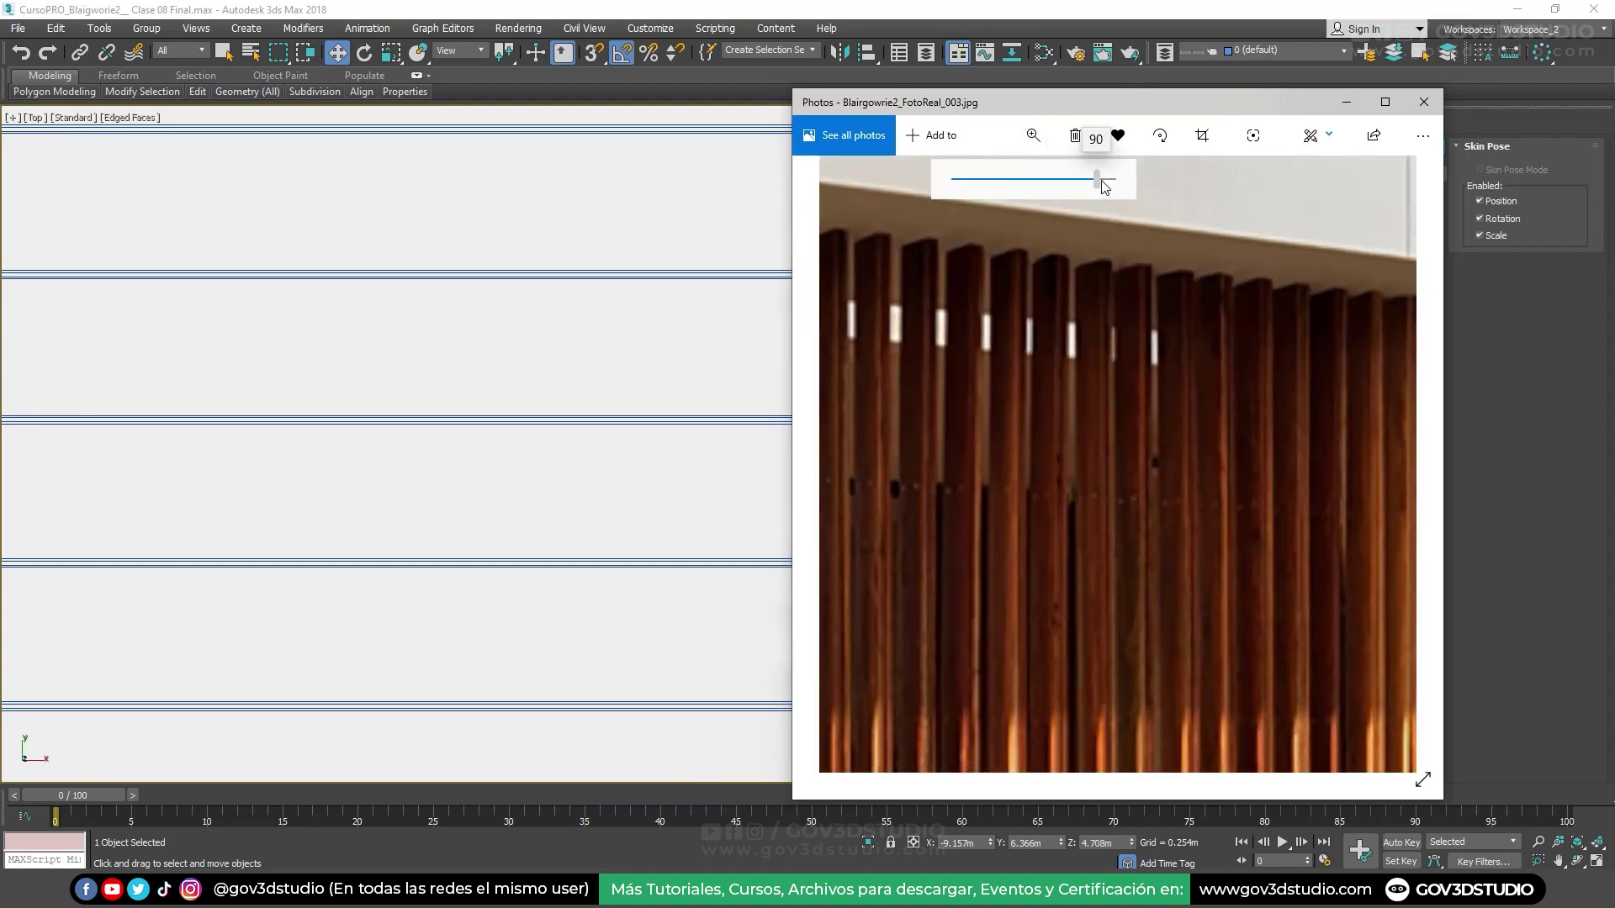
mouse_move(1279, 410)
mouse_down()
mouse_move(1008, 513)
mouse_move(1022, 500)
mouse_move(1018, 542)
mouse_move(1074, 552)
mouse_move(1129, 513)
mouse_up()
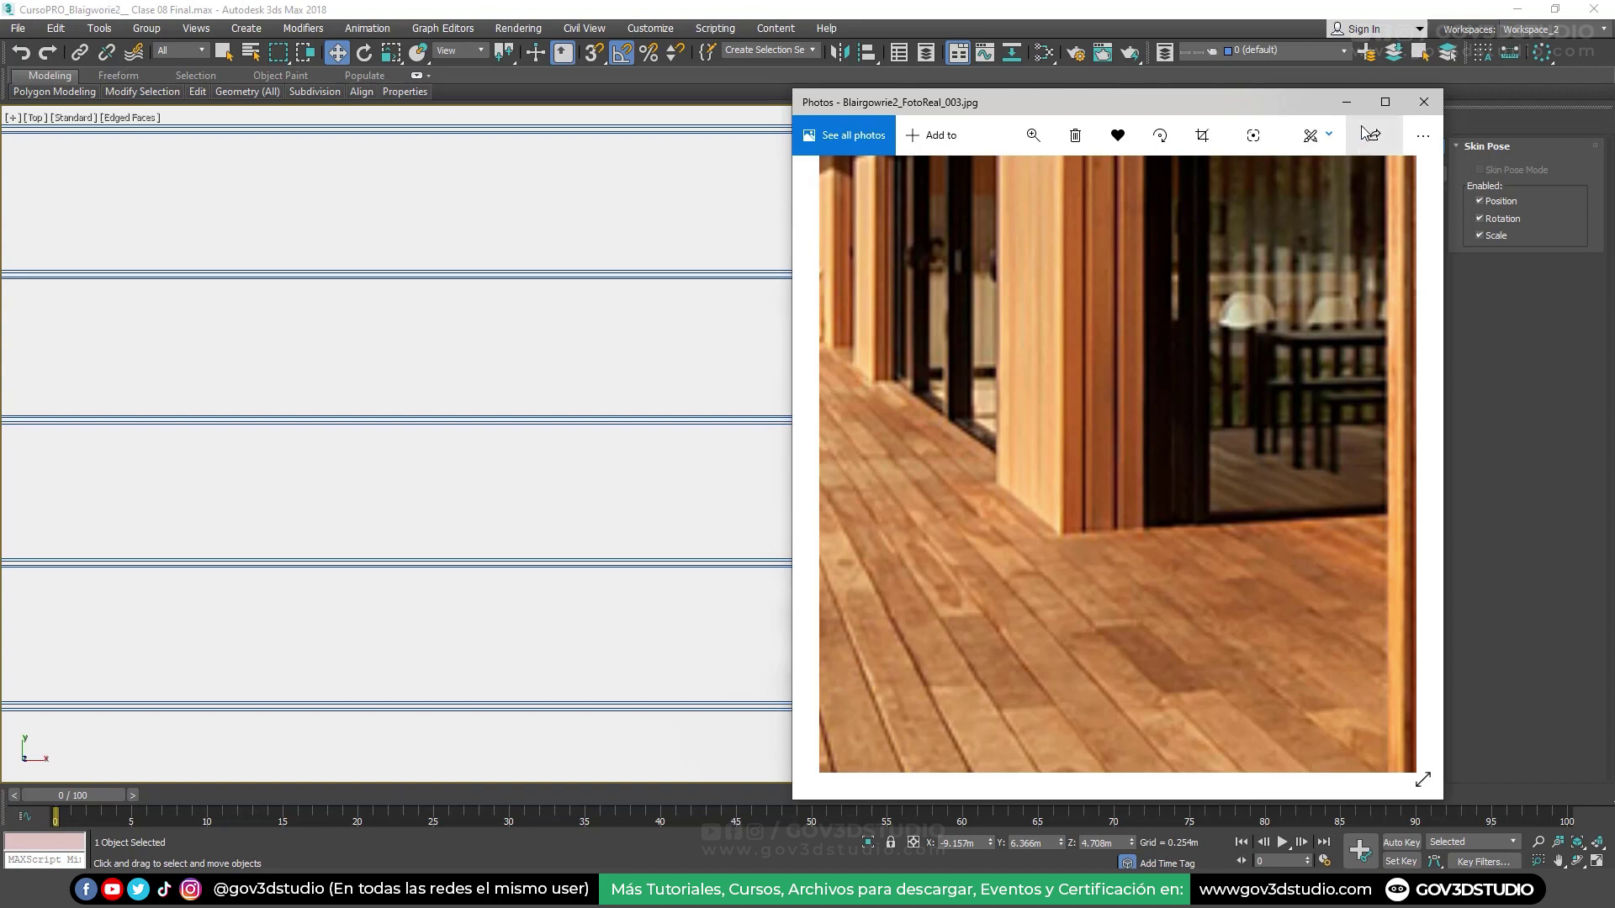
click(1346, 102)
scroll(794, 304, down, 3)
Move the slat down along the block's edge until flush, at Y 6.159m
scroll(793, 303, up, 3)
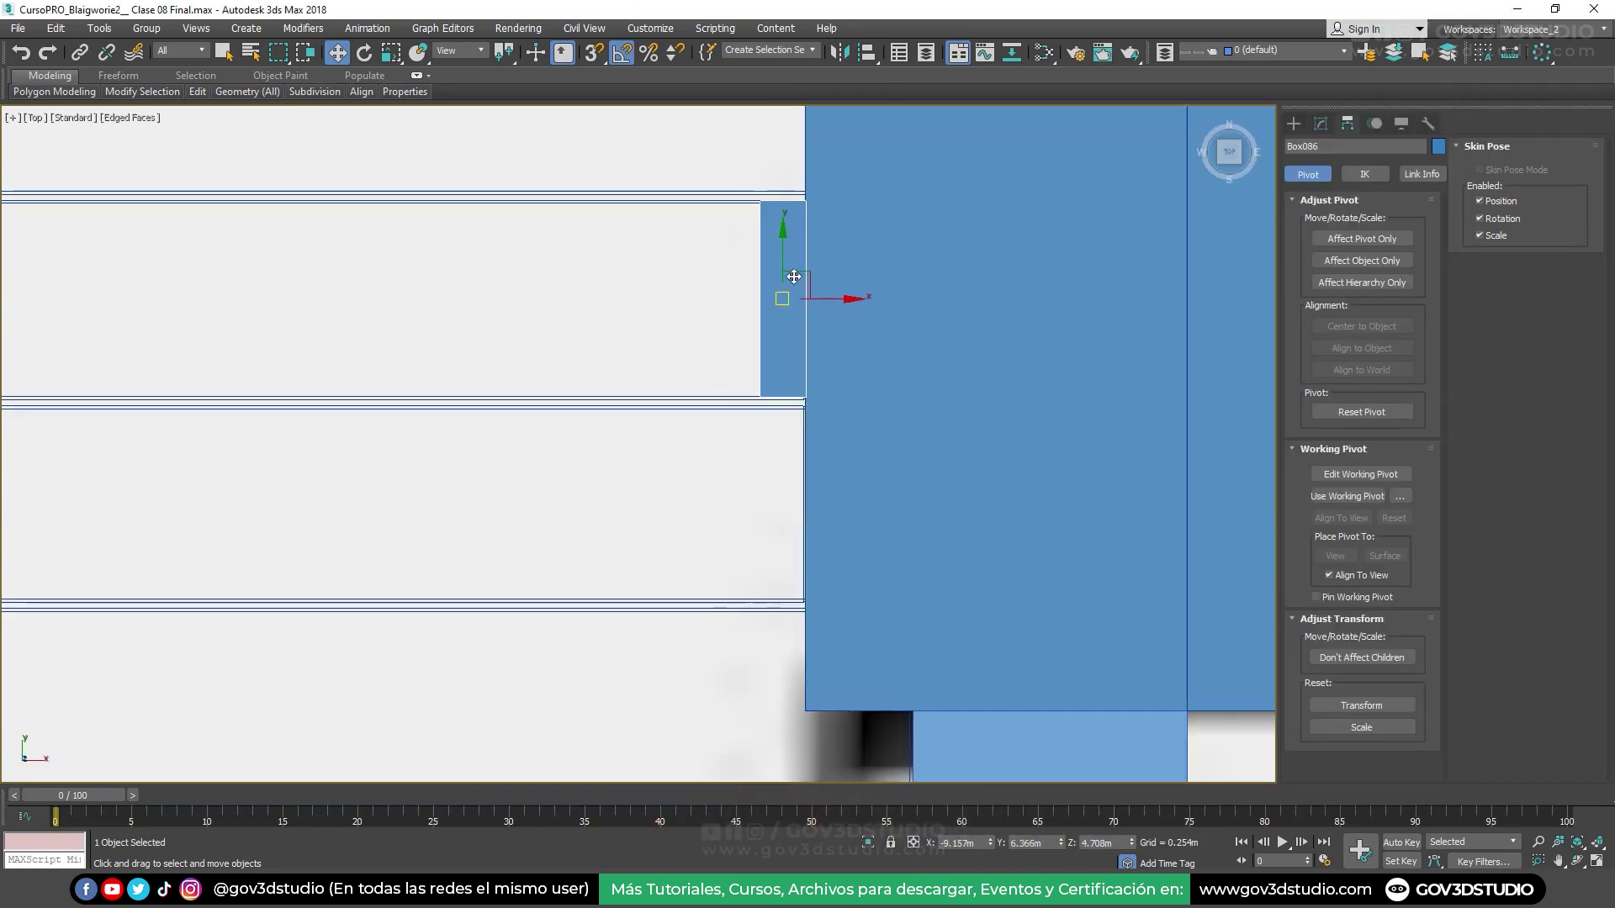
scroll(790, 294, down, 3)
drag(787, 256, 779, 450)
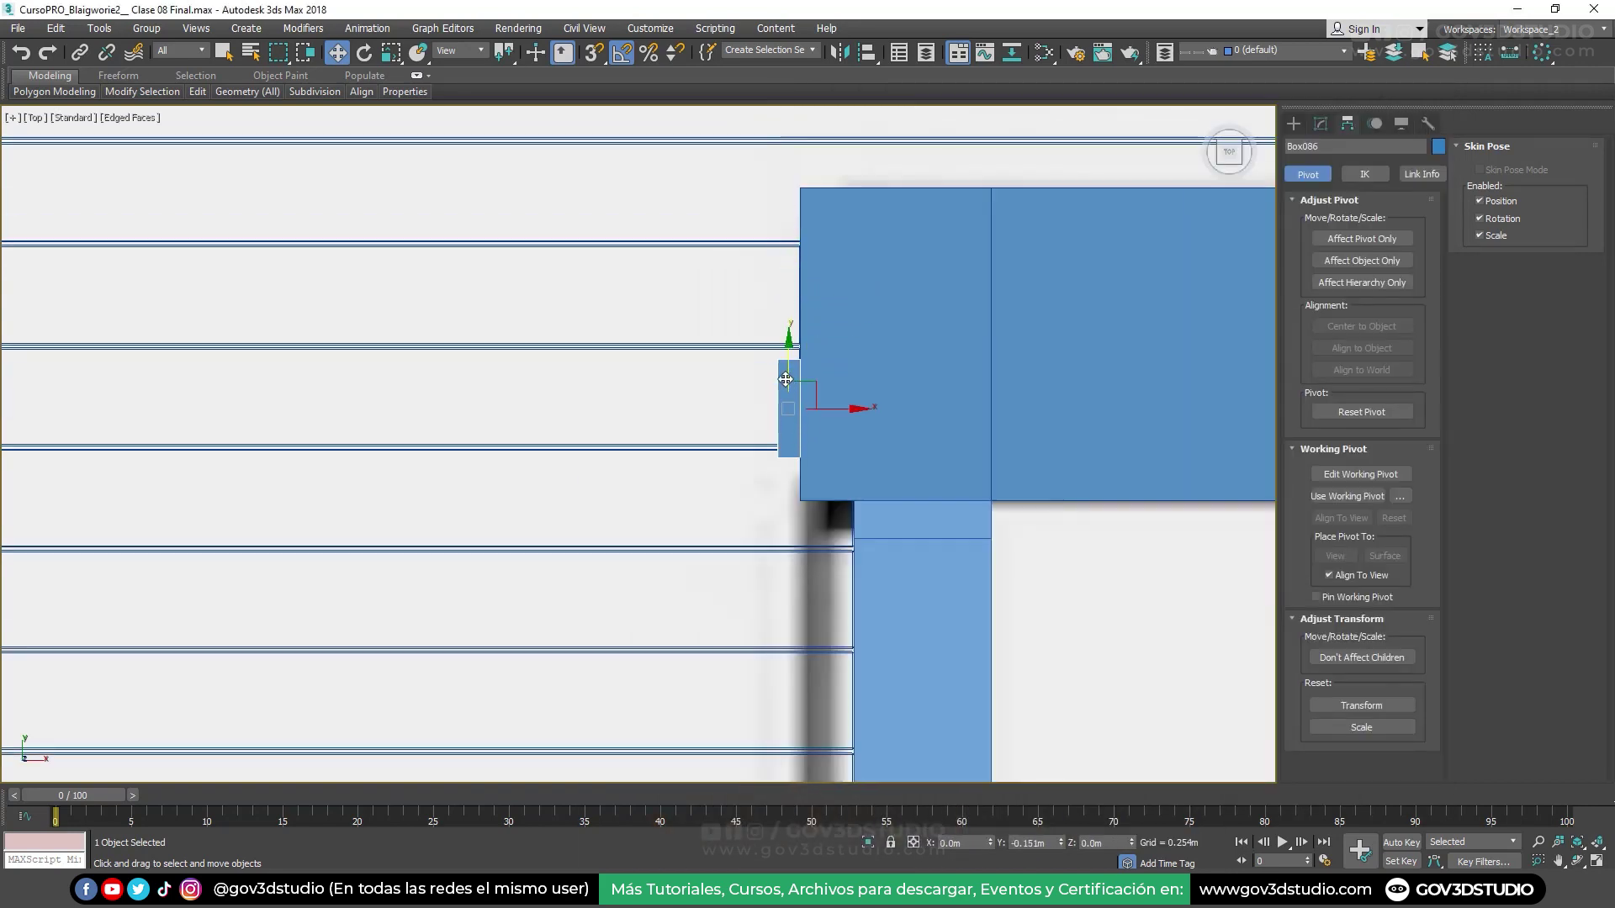
scroll(779, 450, up, 2)
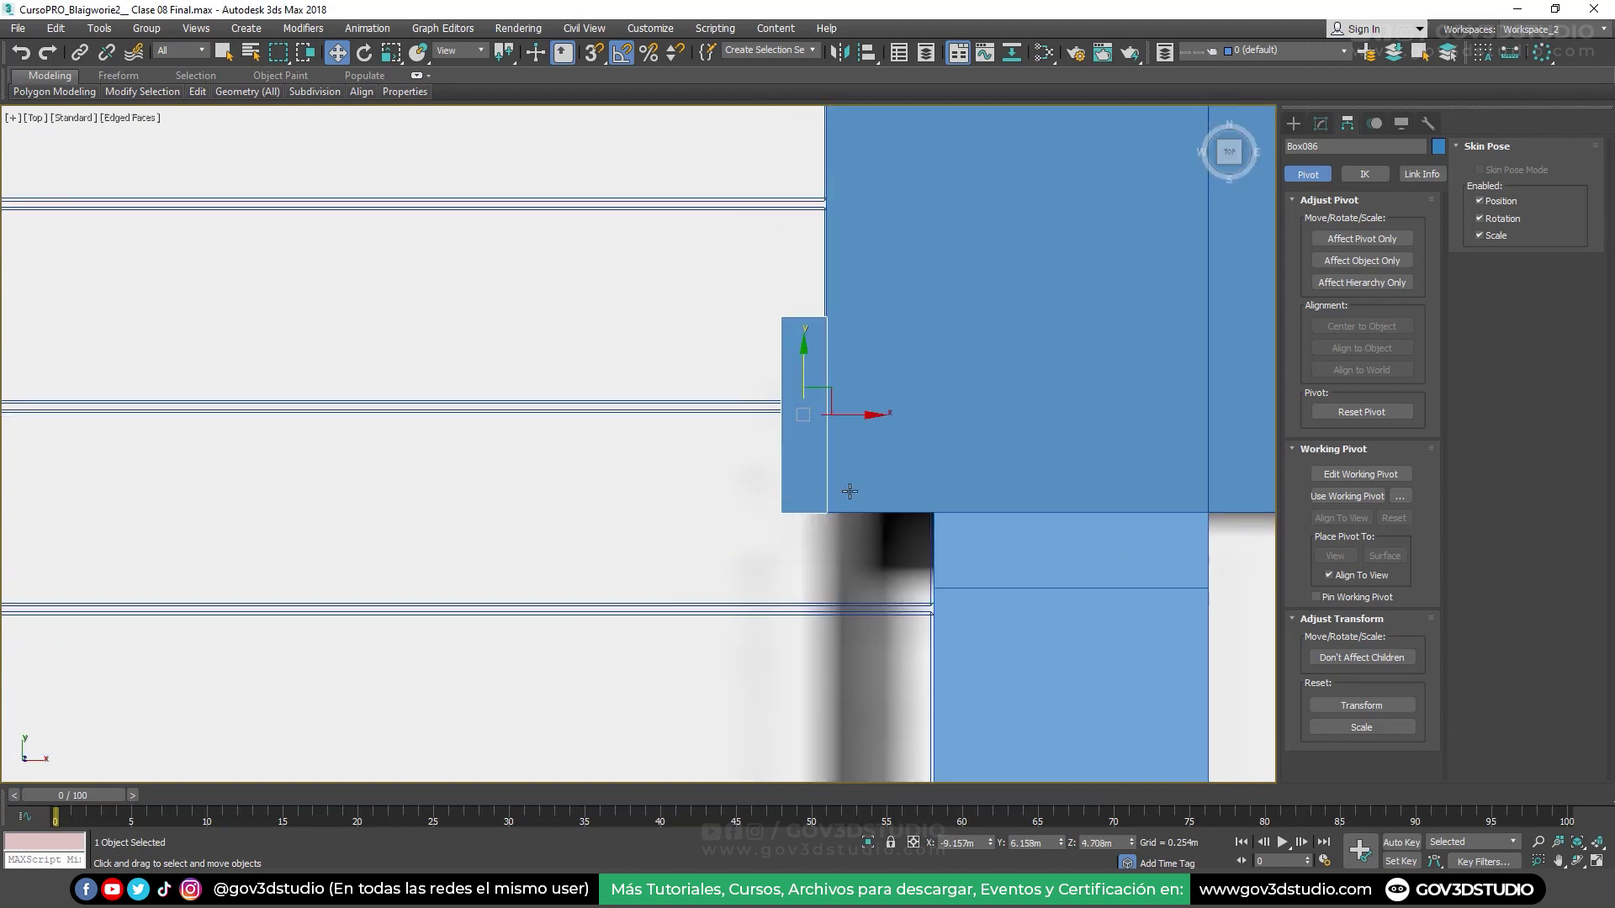
scroll(829, 466, up, 3)
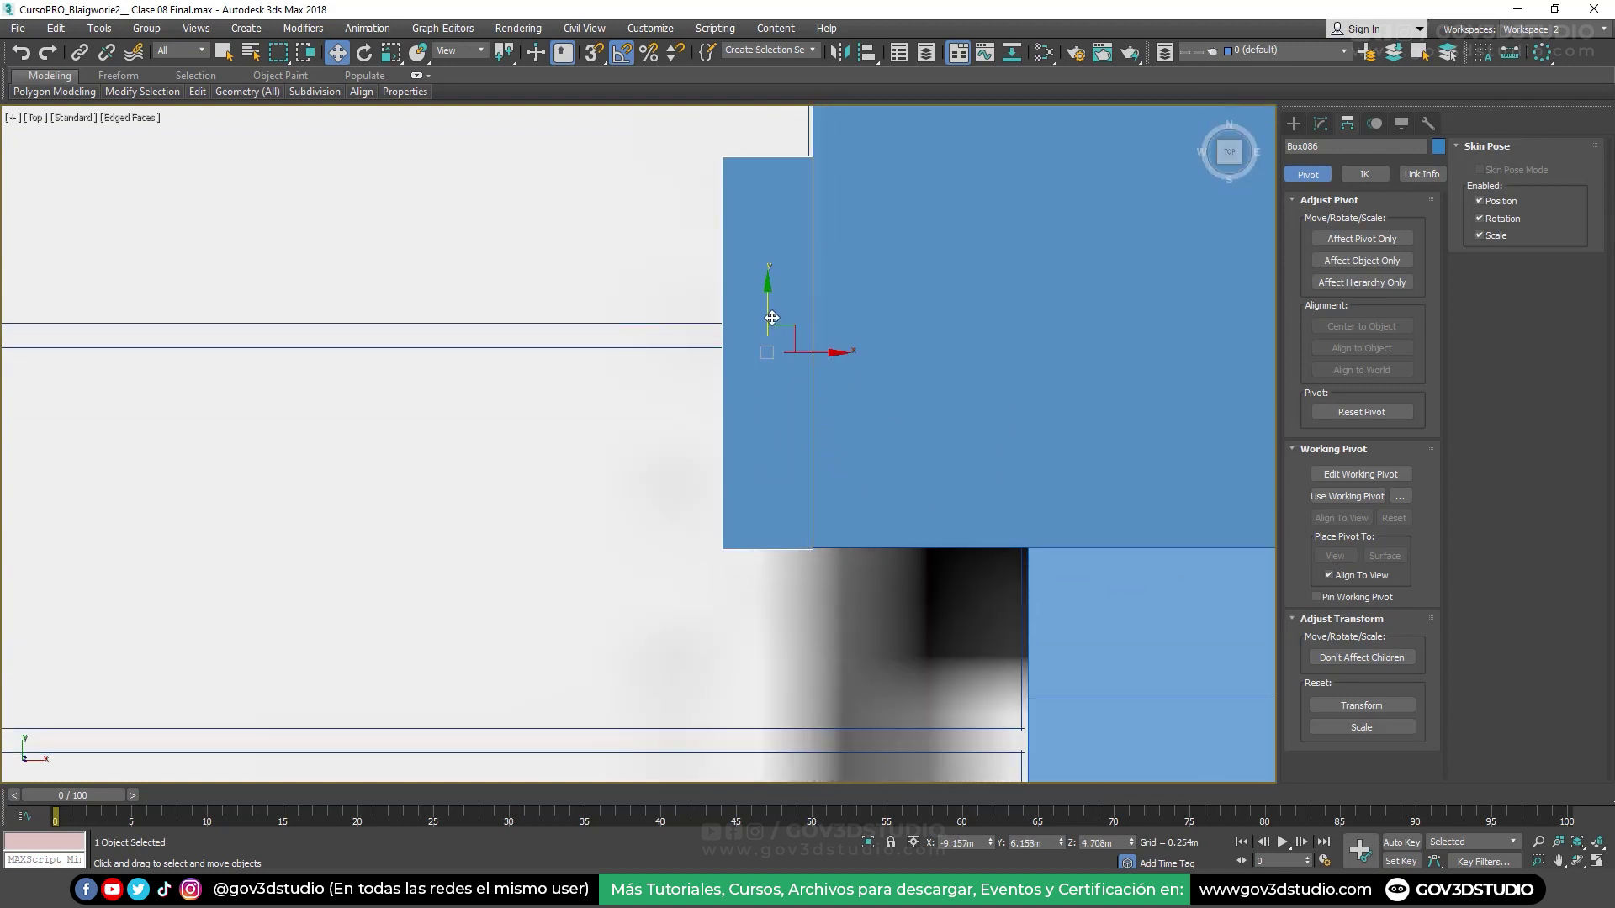
drag(770, 310, 770, 312)
Shift-drag the slat box upward to start an instanced copy
scroll(808, 354, down, 4)
middle_drag(823, 359, 823, 375)
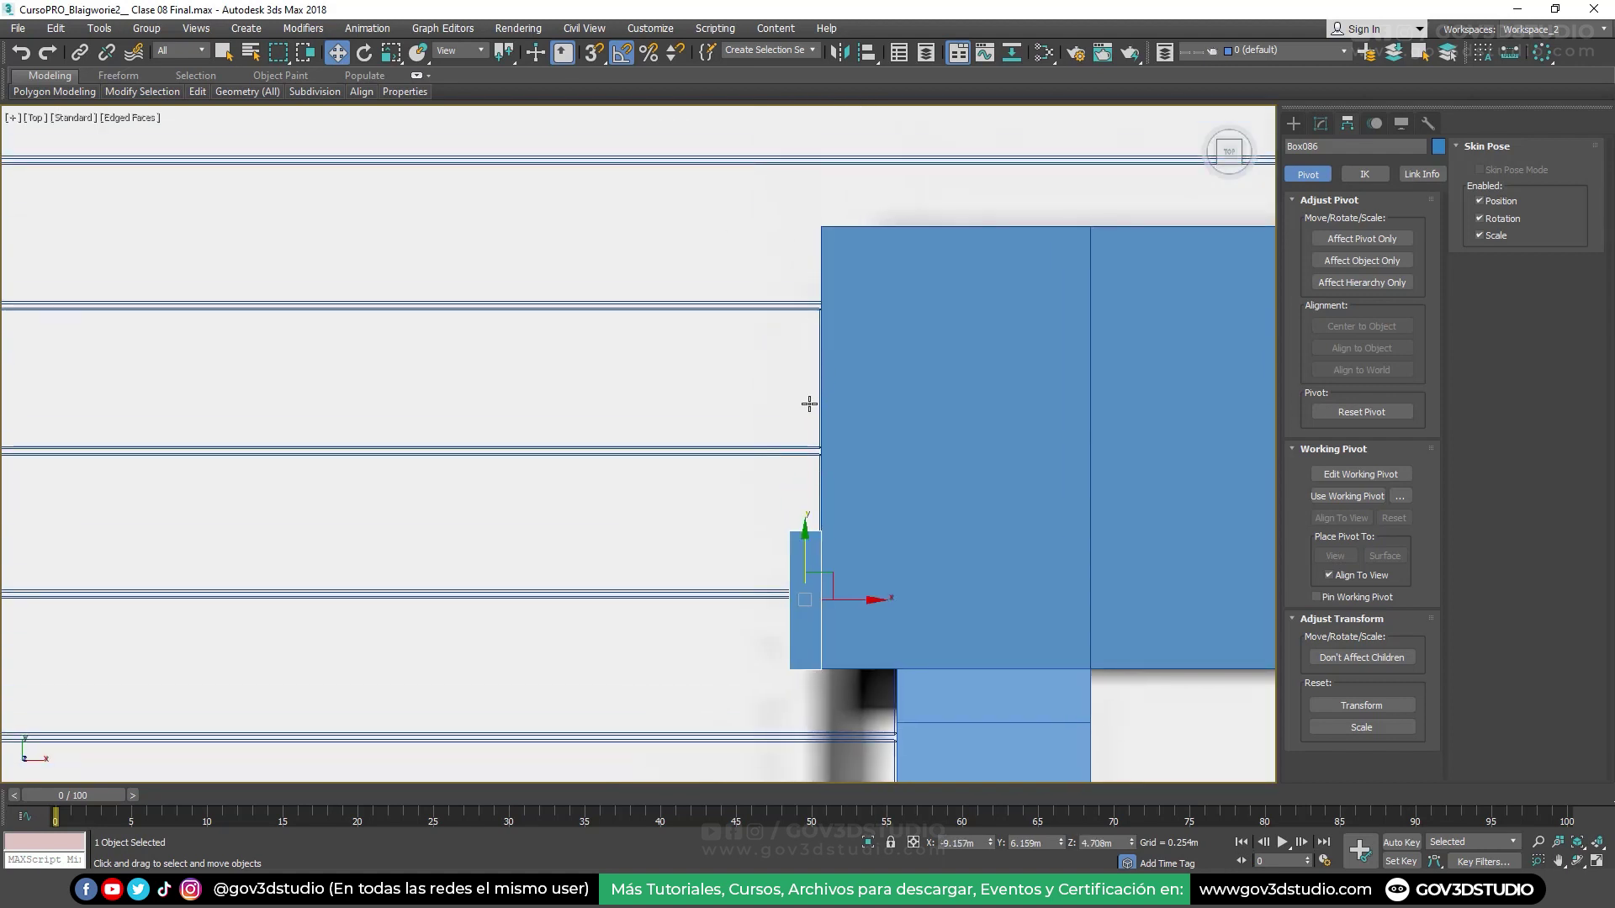
shift+drag(805, 568, 805, 425)
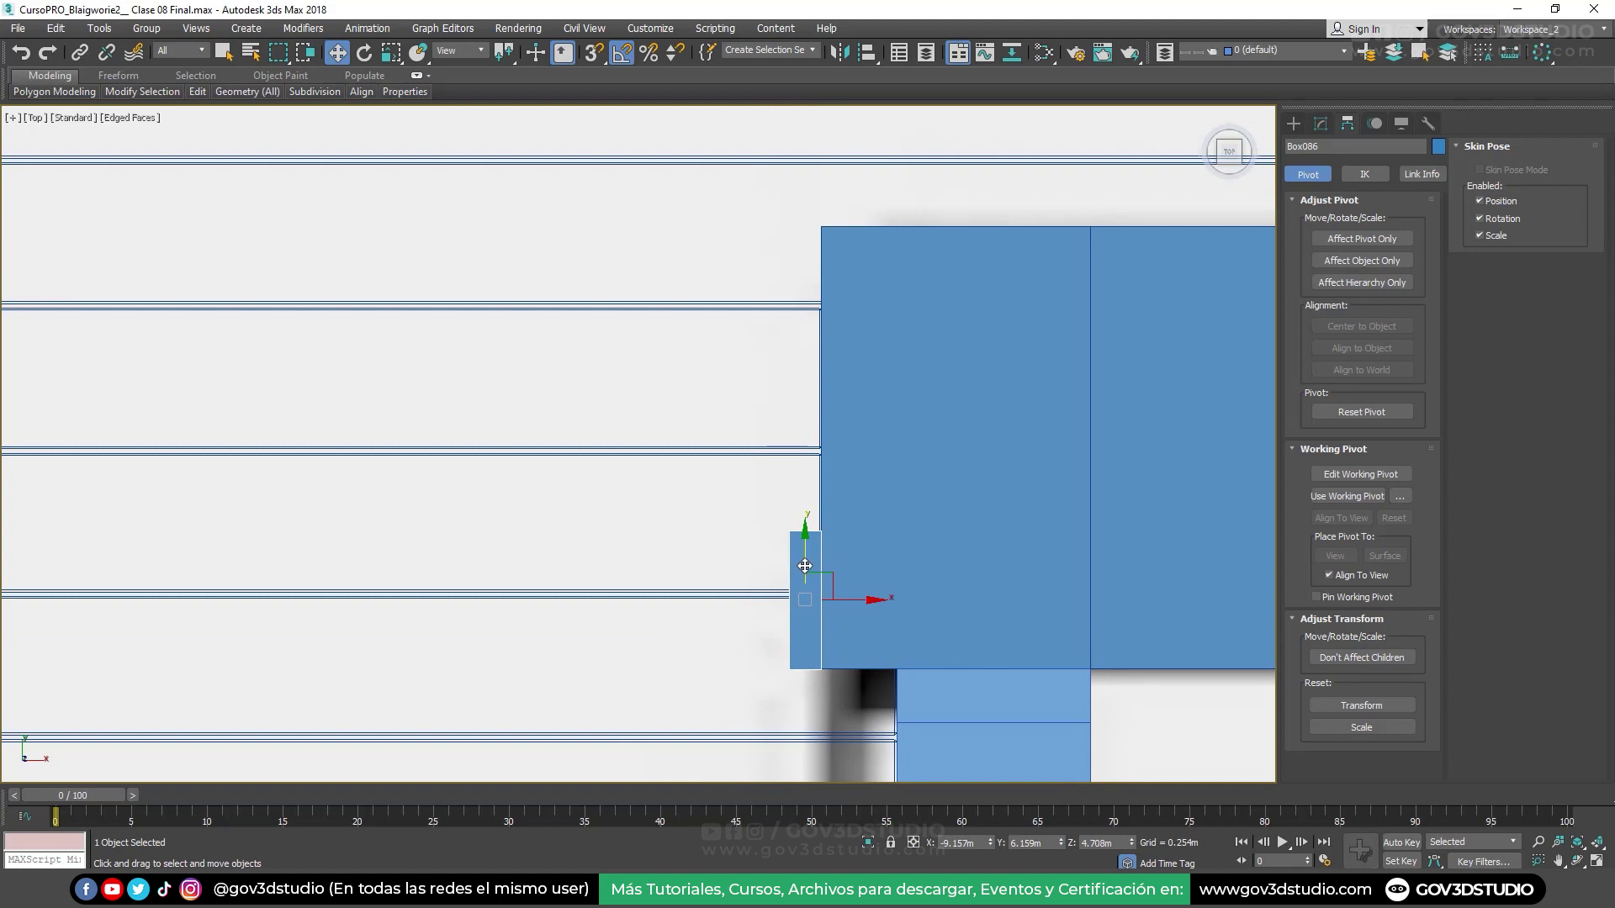
Cancel the upward clone and make a vertex-snapped copy of the slat beside the original in Perspective
click(891, 522)
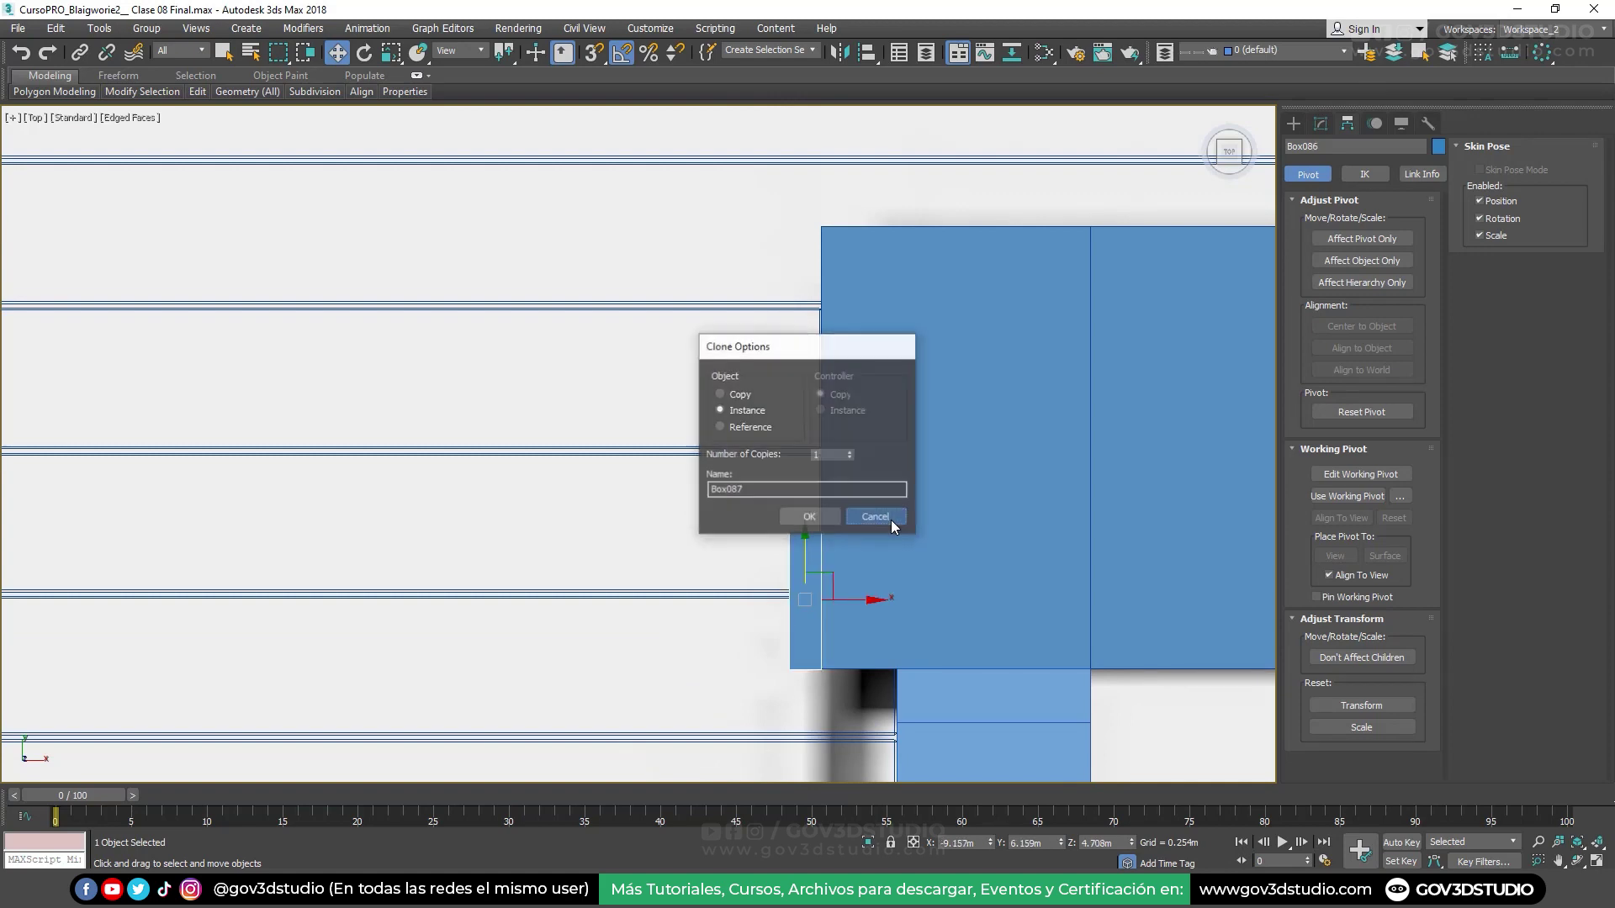
key(p)
scroll(850, 564, down, 5)
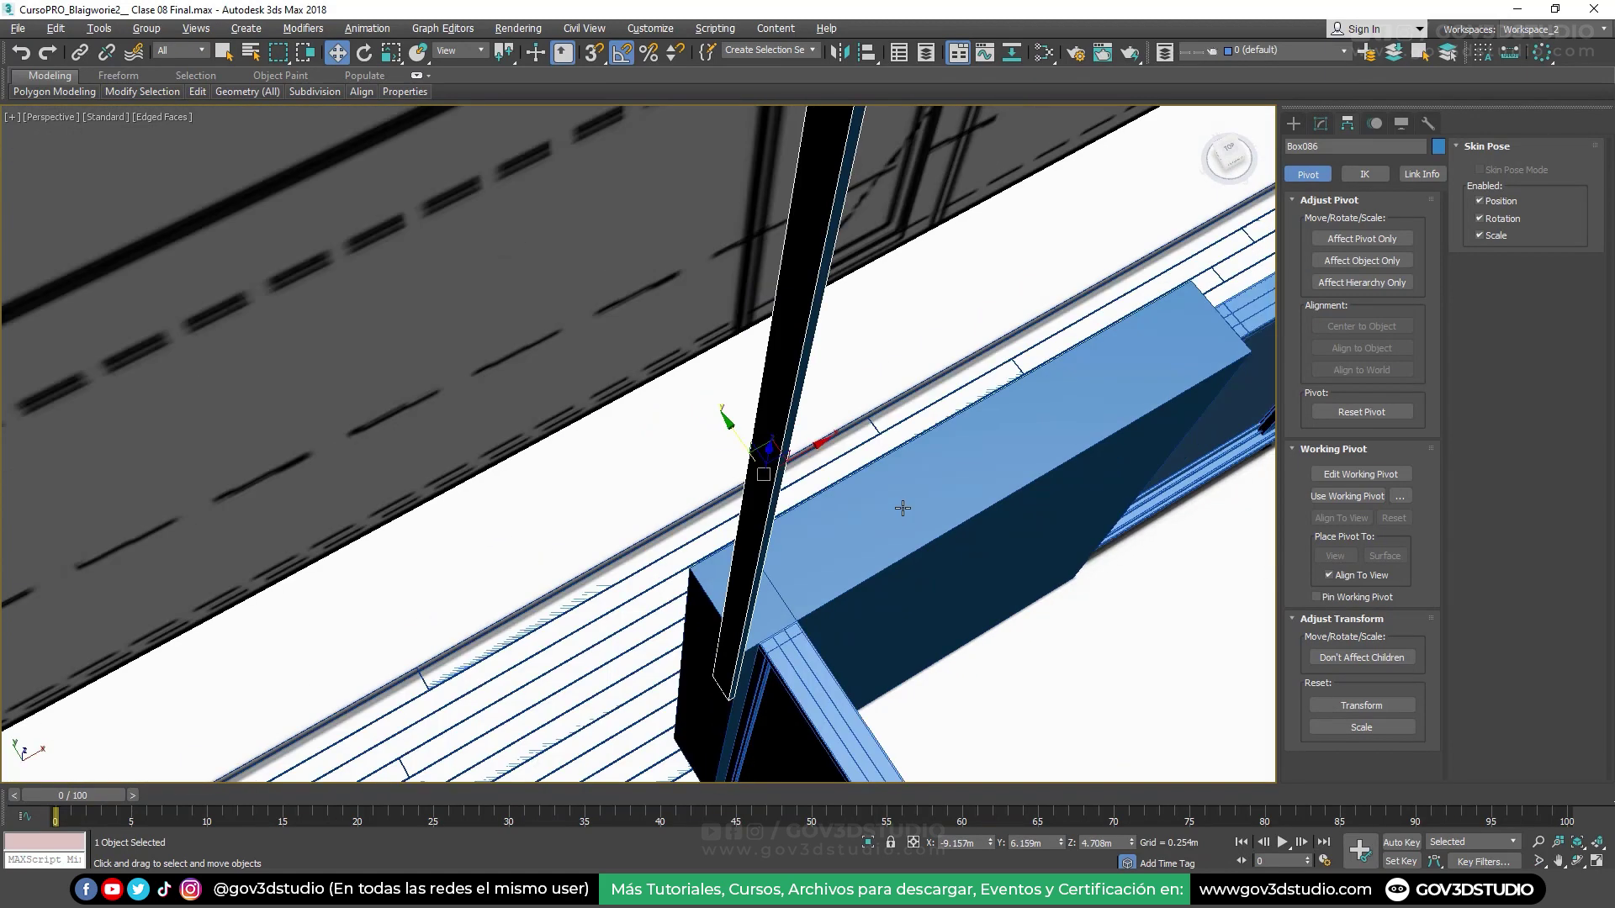
scroll(900, 505, down, 2)
scroll(900, 421, up, 3)
scroll(816, 362, down, 2)
scroll(816, 361, up, 2)
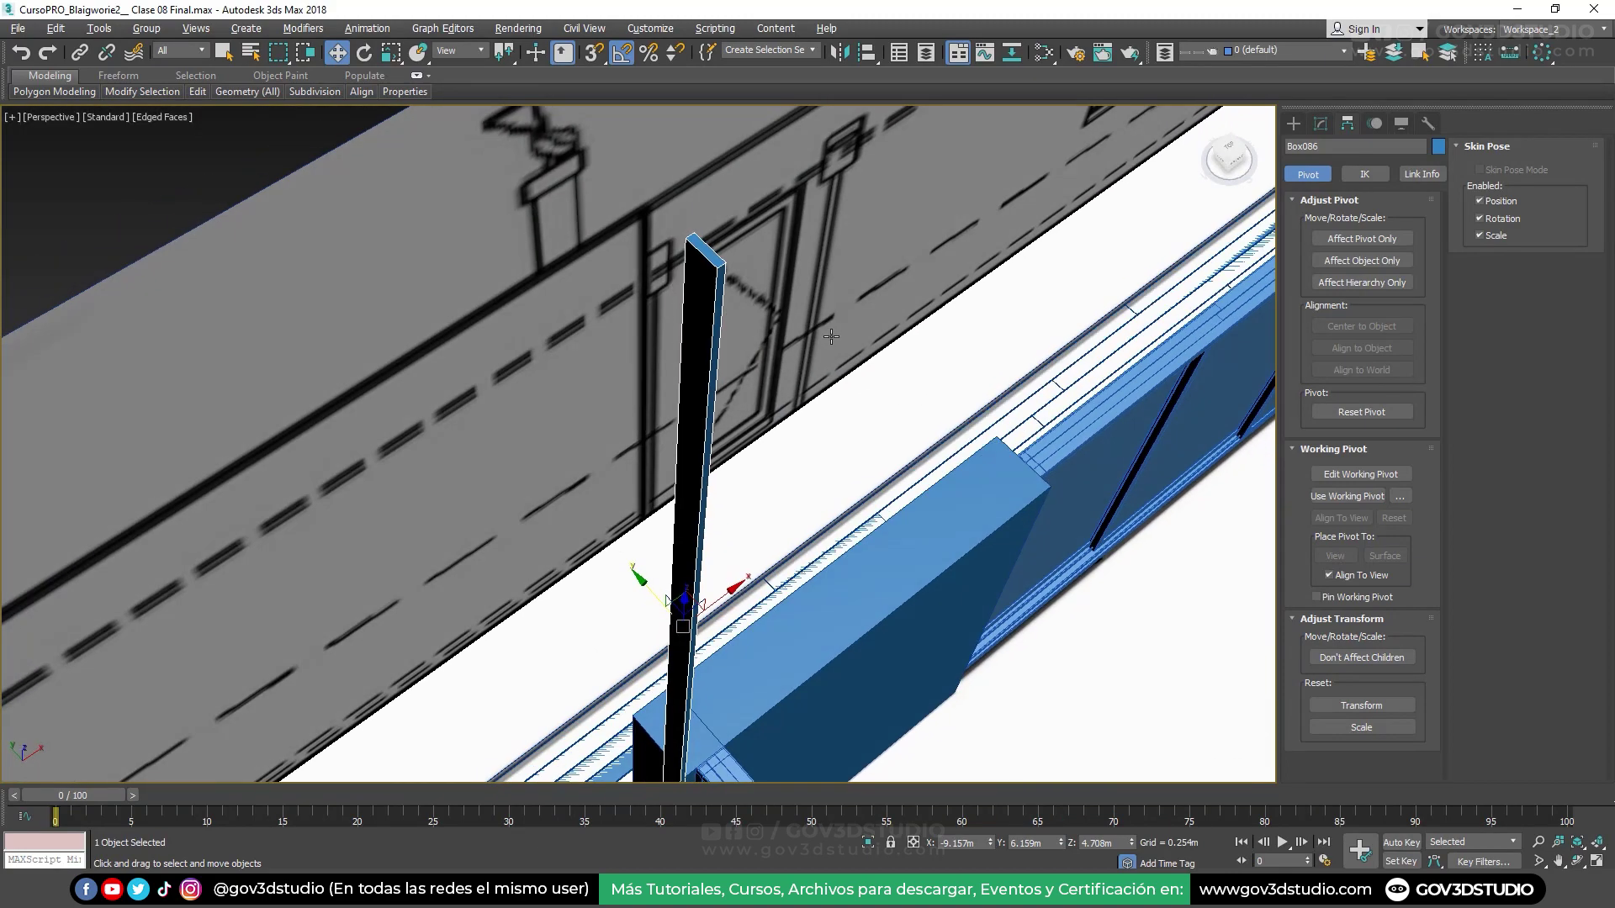
scroll(757, 294, up, 1)
key(s)
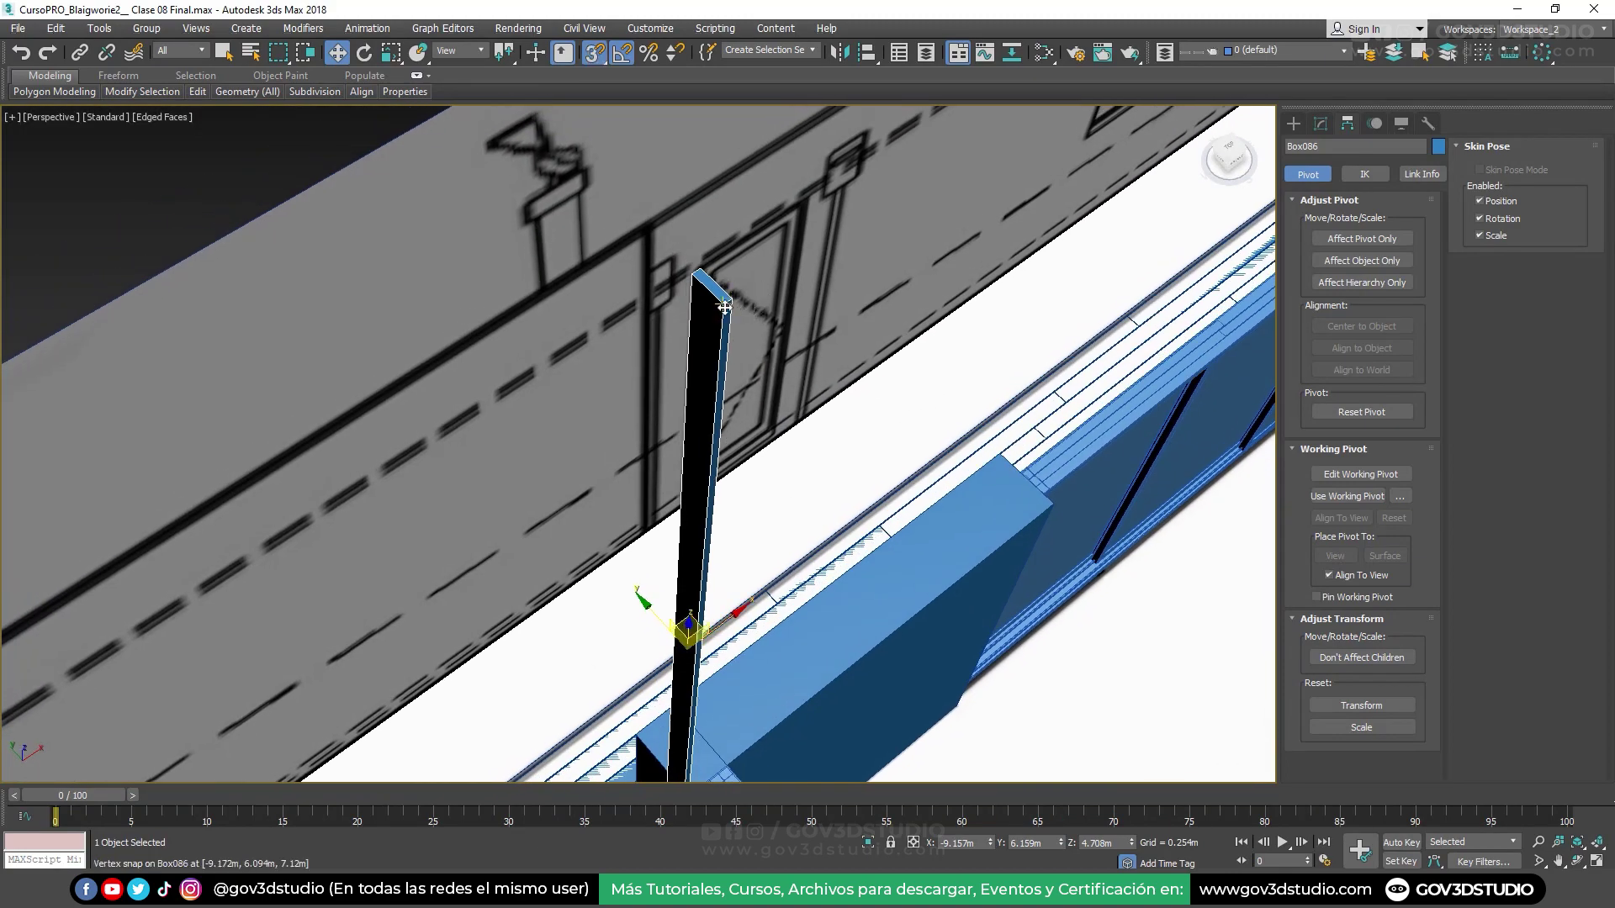
shift+drag(724, 307, 692, 271)
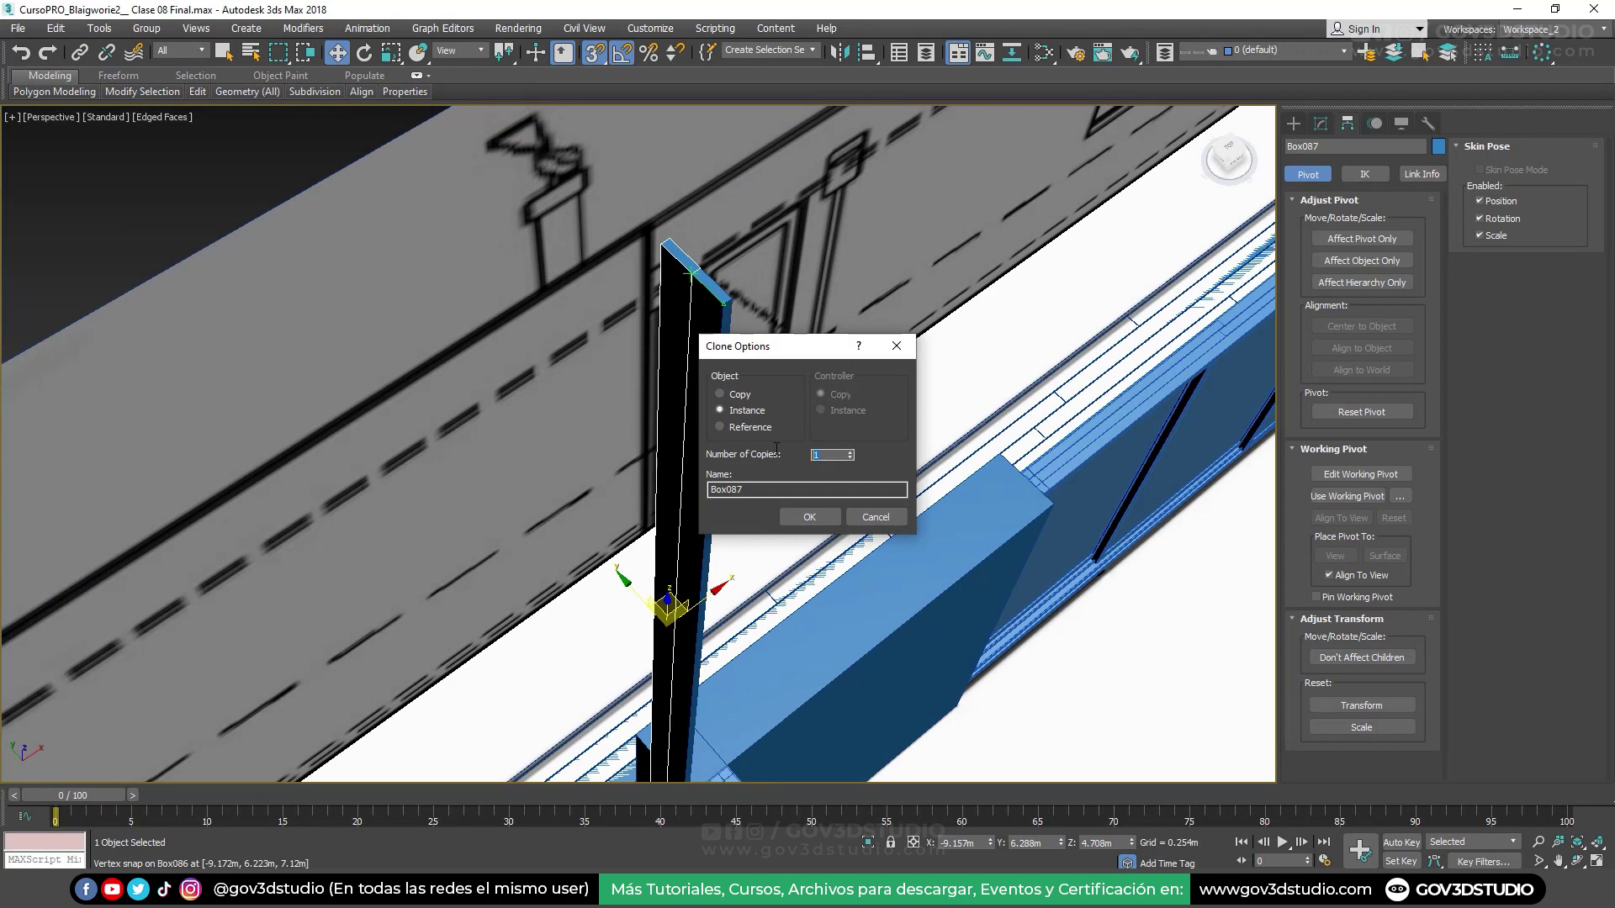
click(809, 516)
Convert the original slat post to an Editable Poly
click(719, 359)
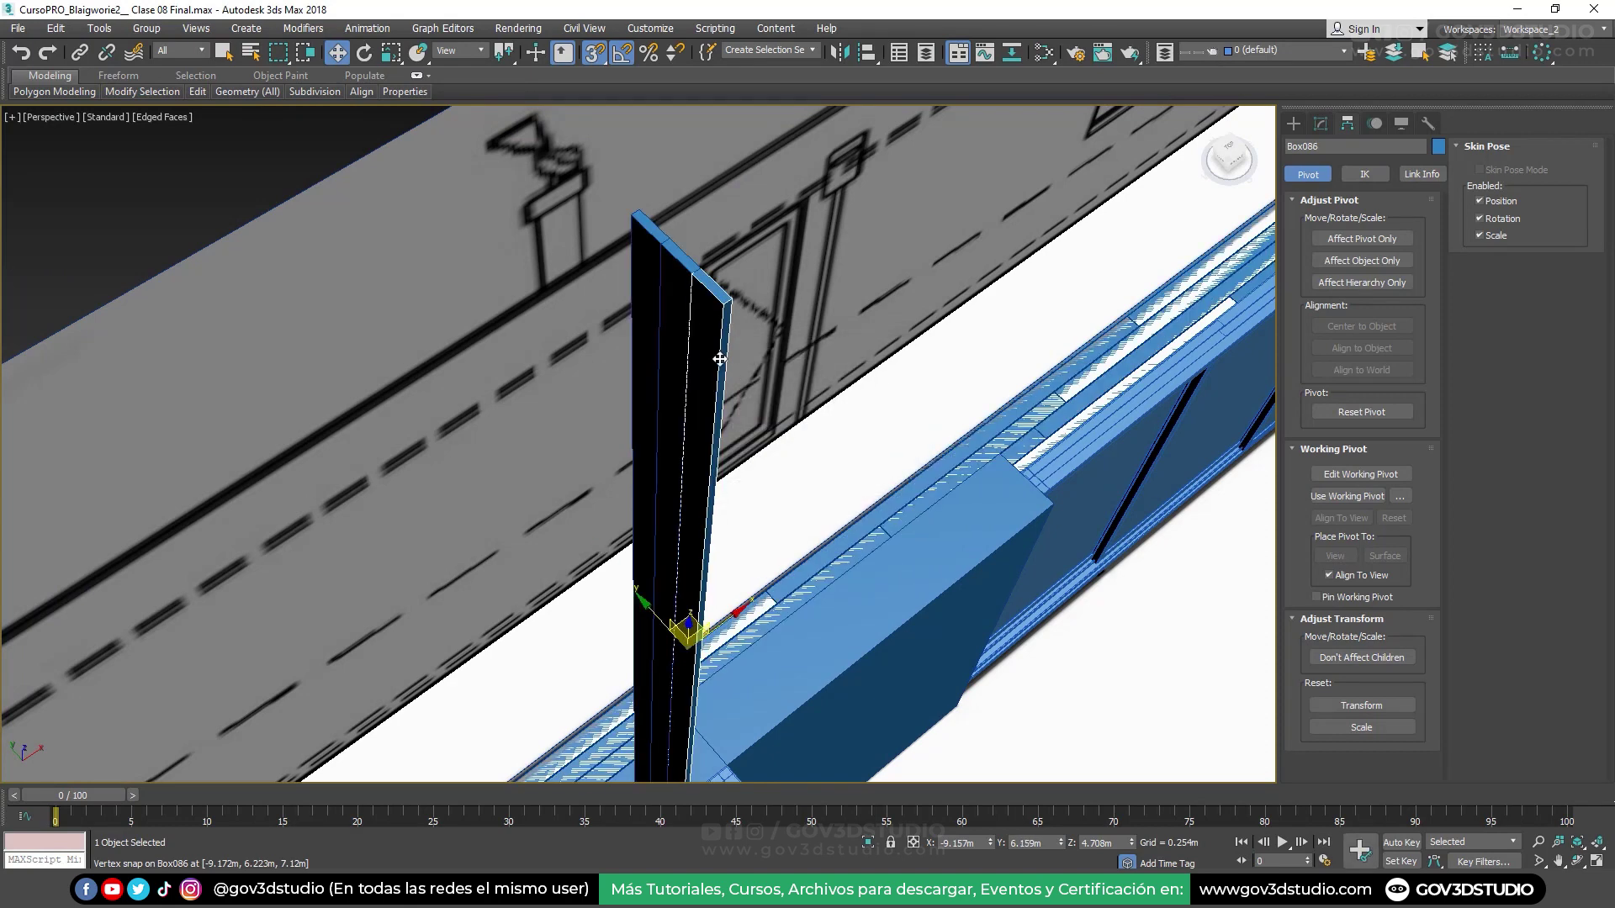
right_click(720, 359)
click(669, 280)
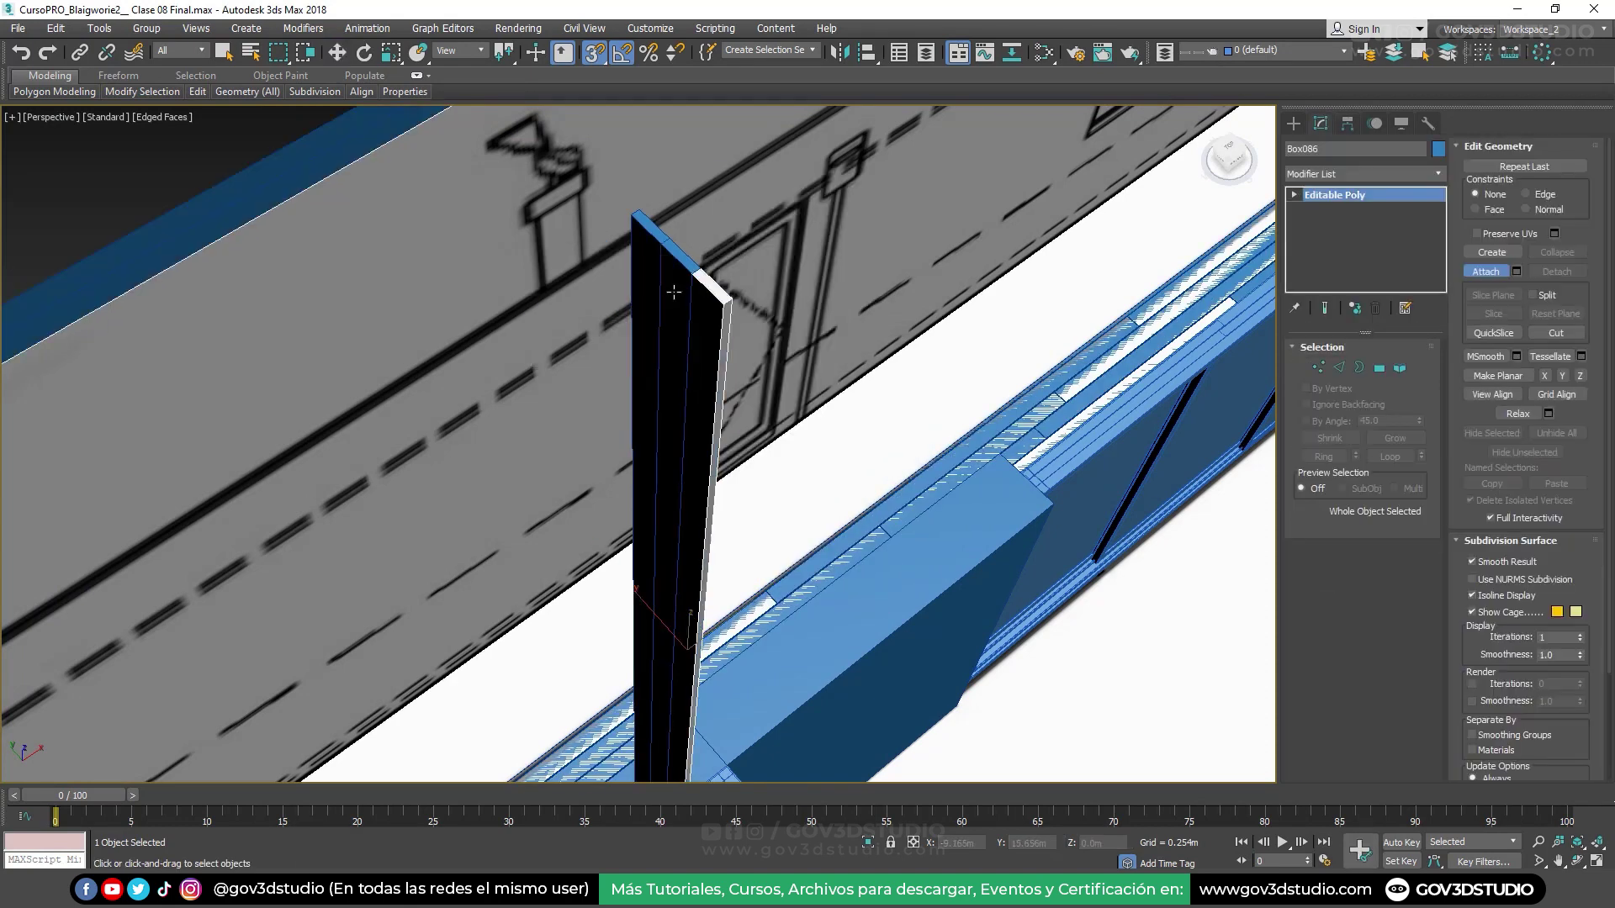
key(w)
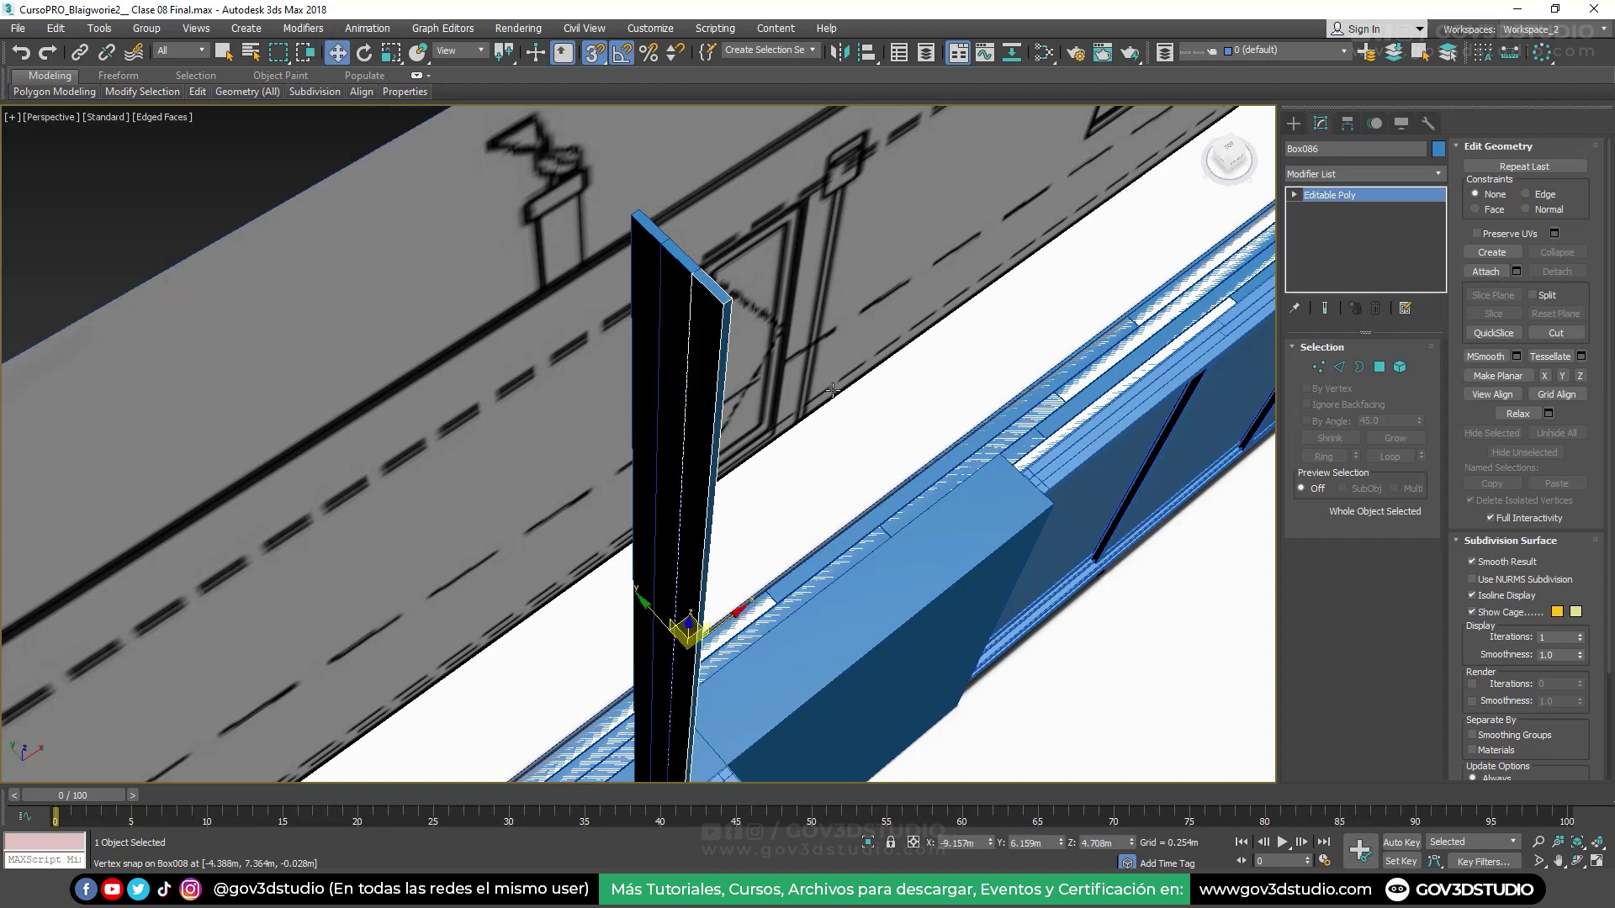
Attach the copied slat to the original post as one object
right_click(739, 335)
click(707, 188)
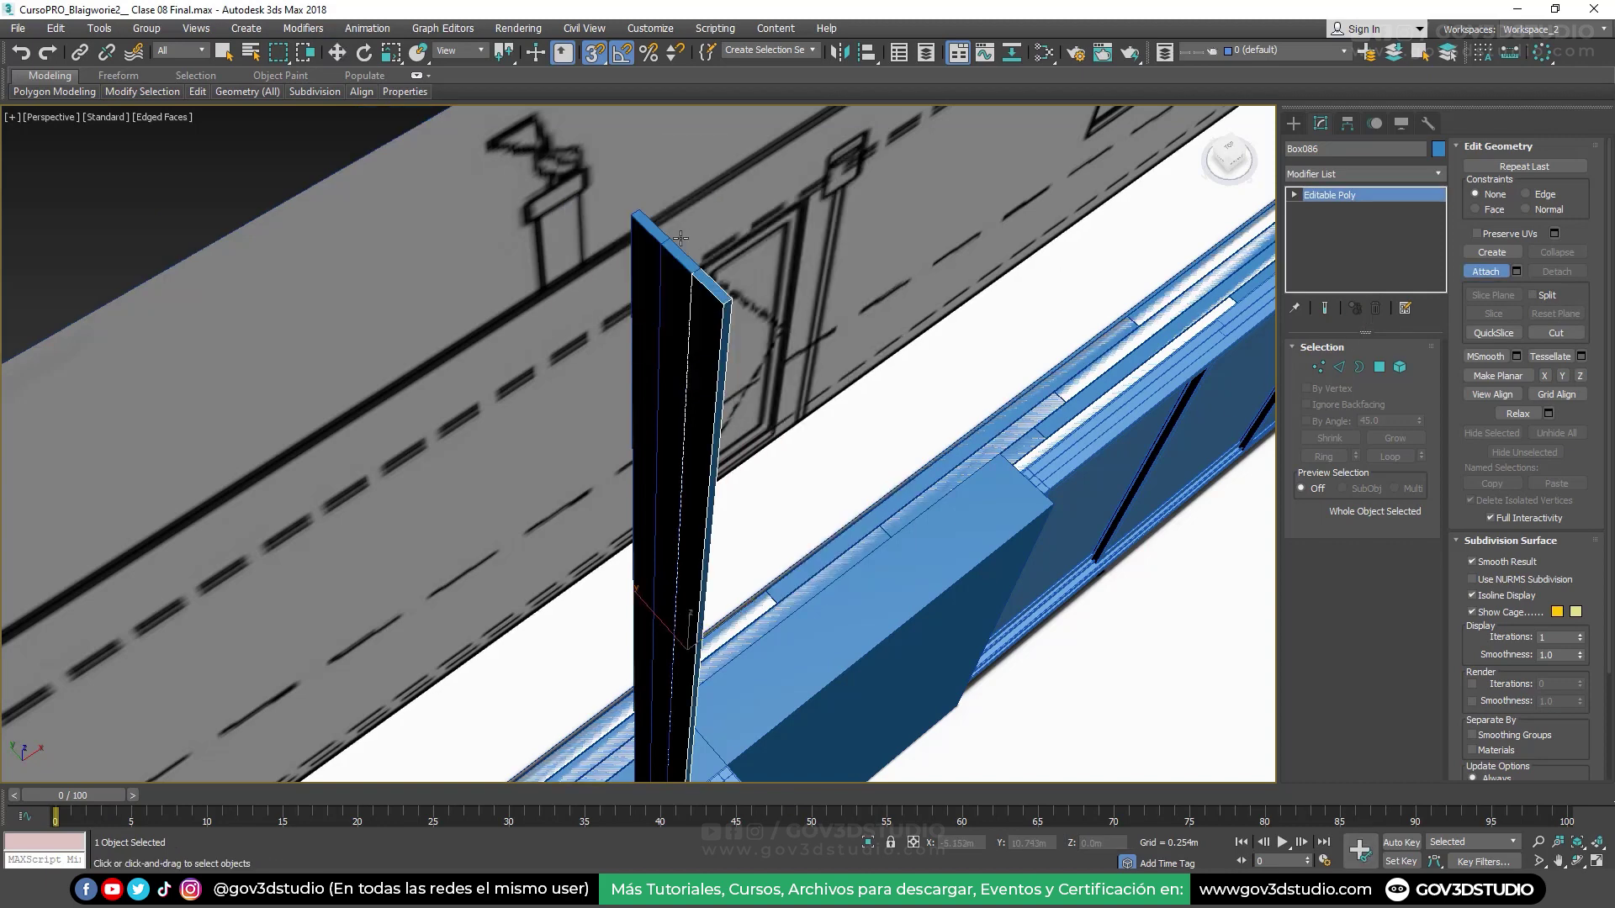
right_click(644, 242)
scroll(714, 413, down, 3)
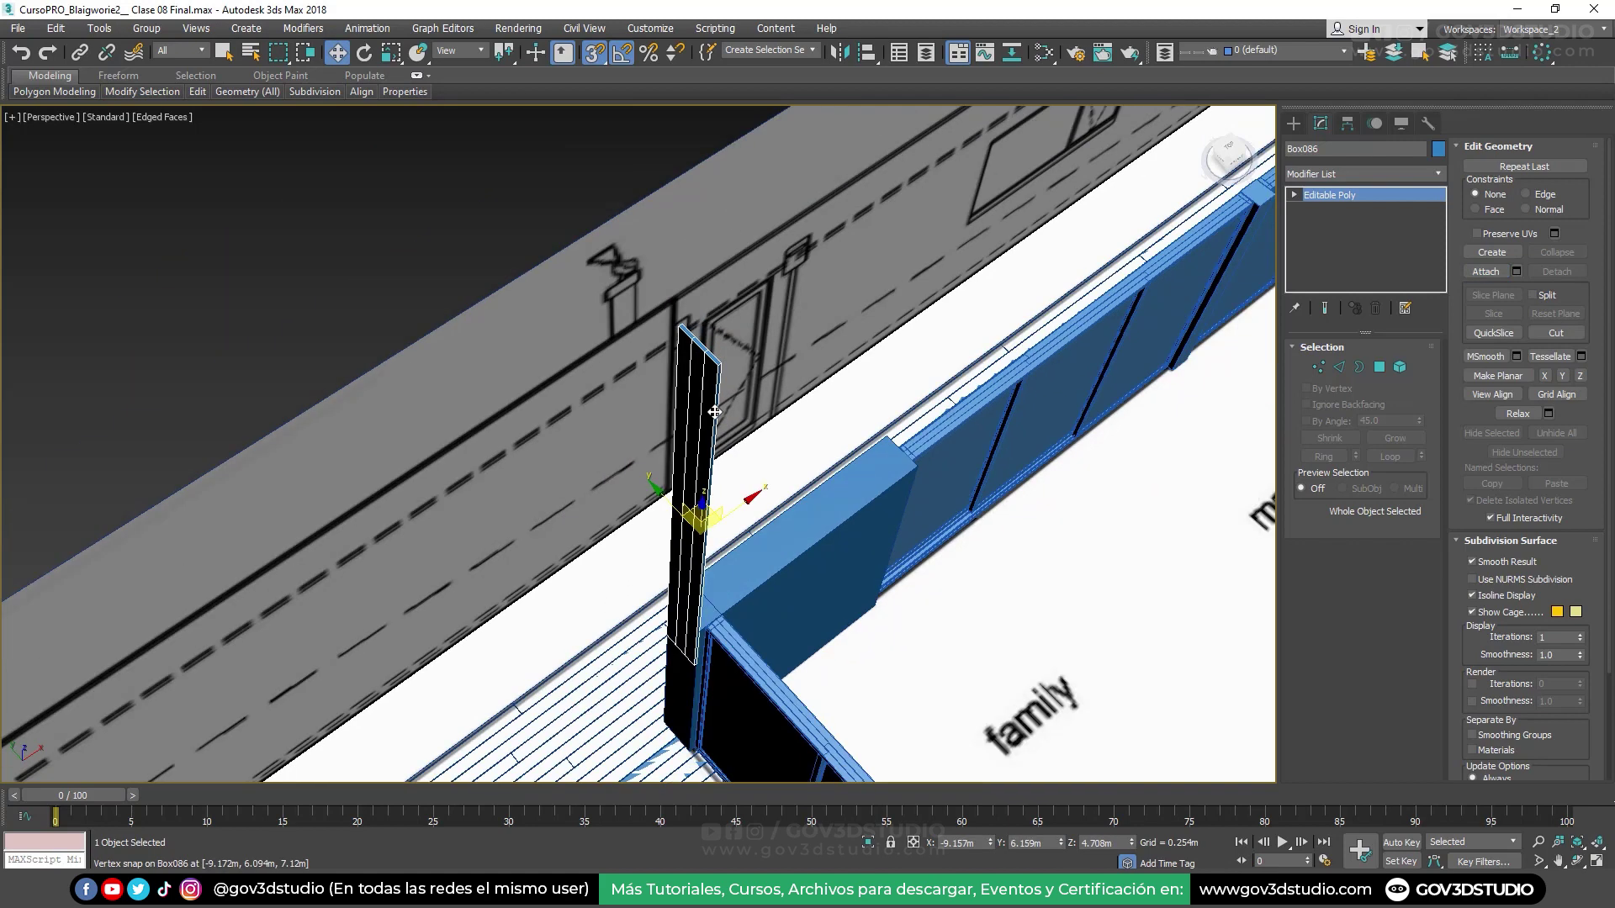
key(t)
scroll(714, 412, up, 3)
With snaps off, move the strip's four top vertices up to the box edge
scroll(711, 423, down, 2)
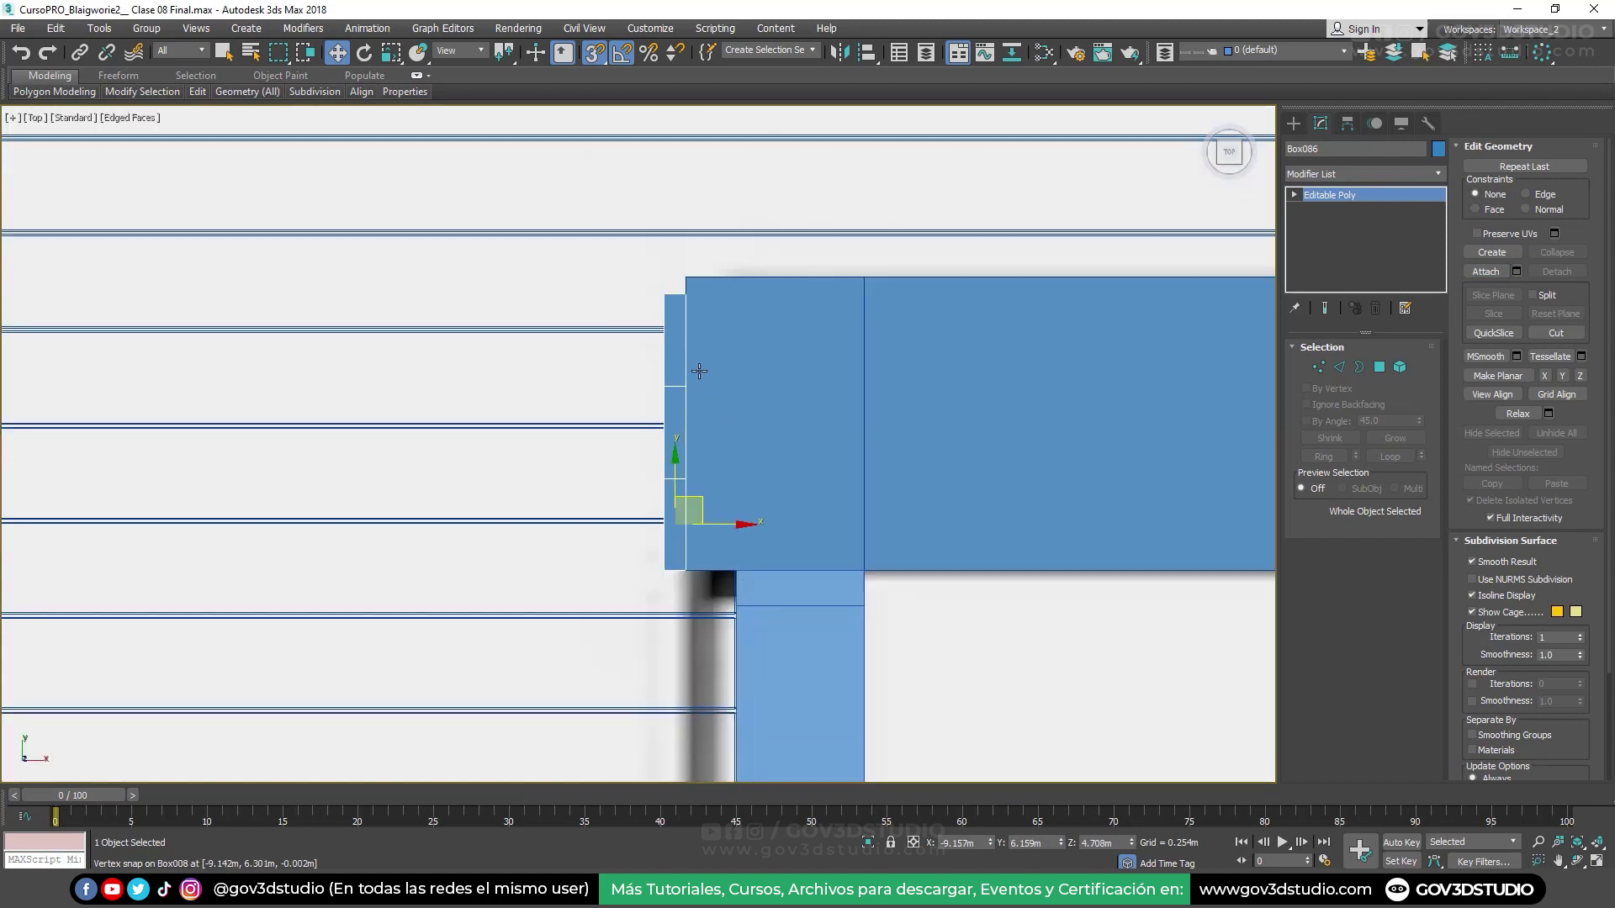
scroll(703, 364, up, 2)
scroll(909, 257, down, 2)
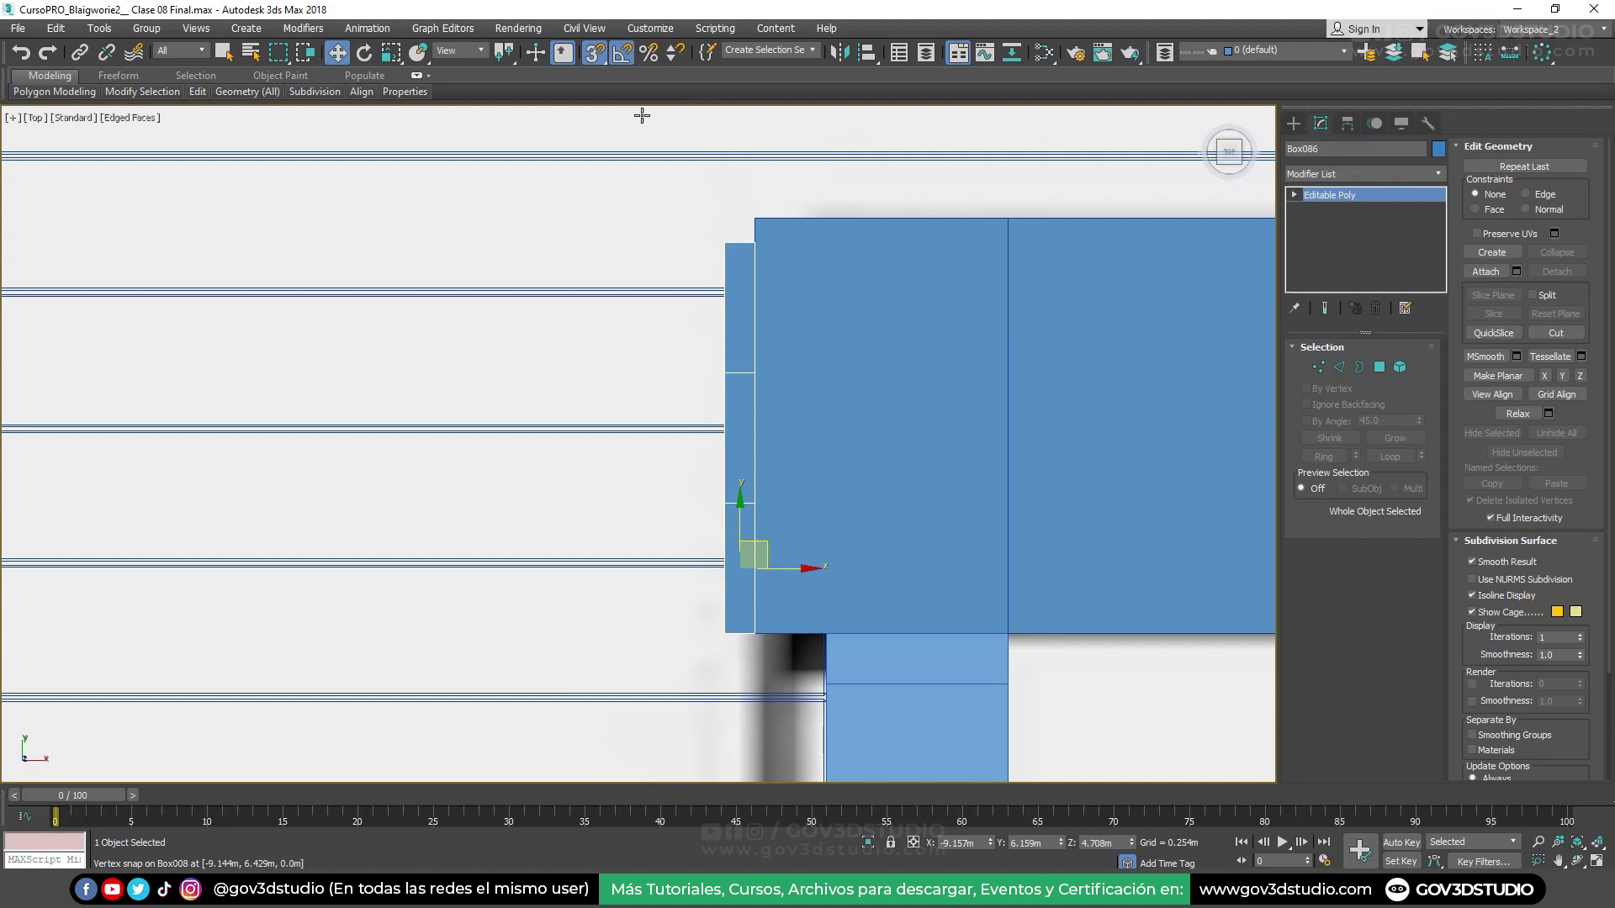
click(594, 53)
click(1319, 366)
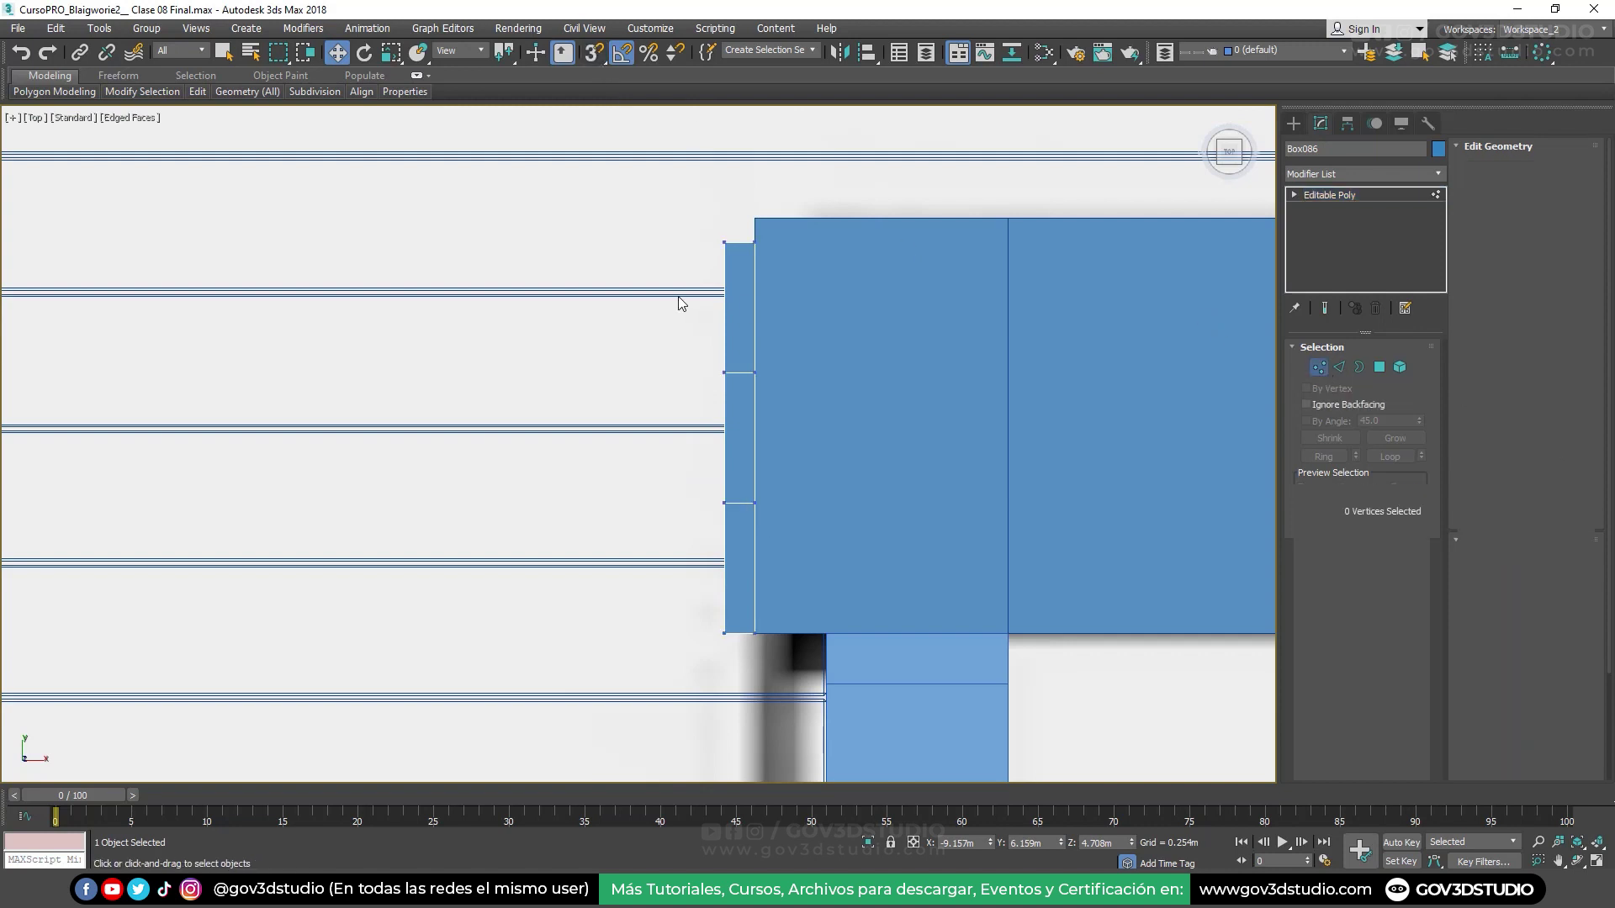
drag(665, 203, 830, 299)
middle_drag(829, 298, 787, 325)
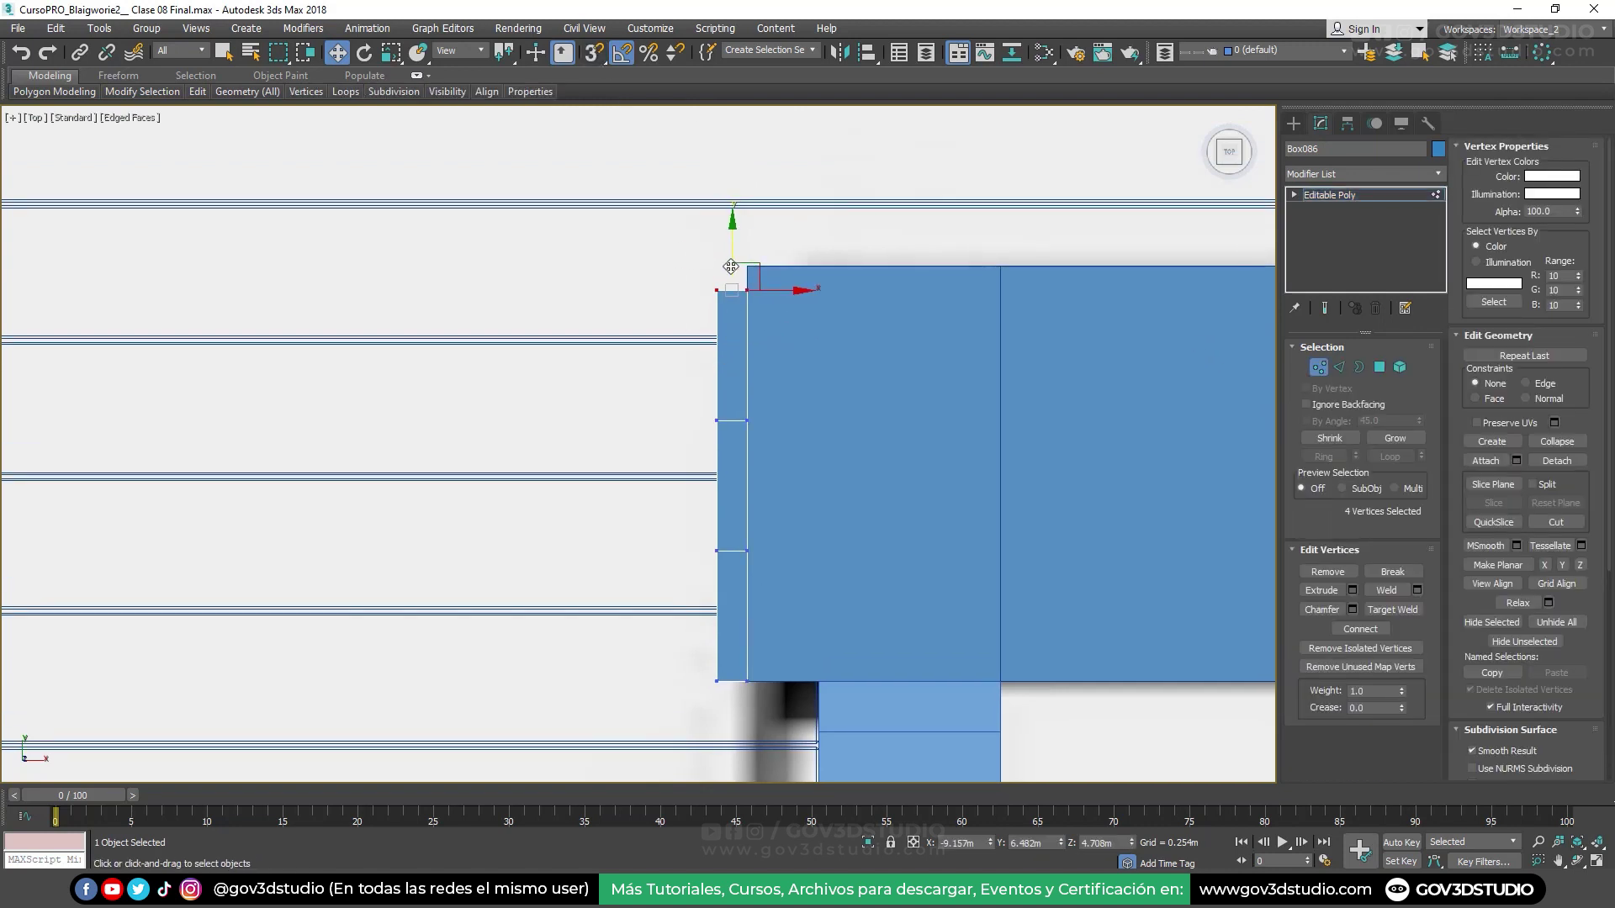
drag(731, 266, 731, 244)
Add the next row of slat vertices to the selection
scroll(730, 261, up, 5)
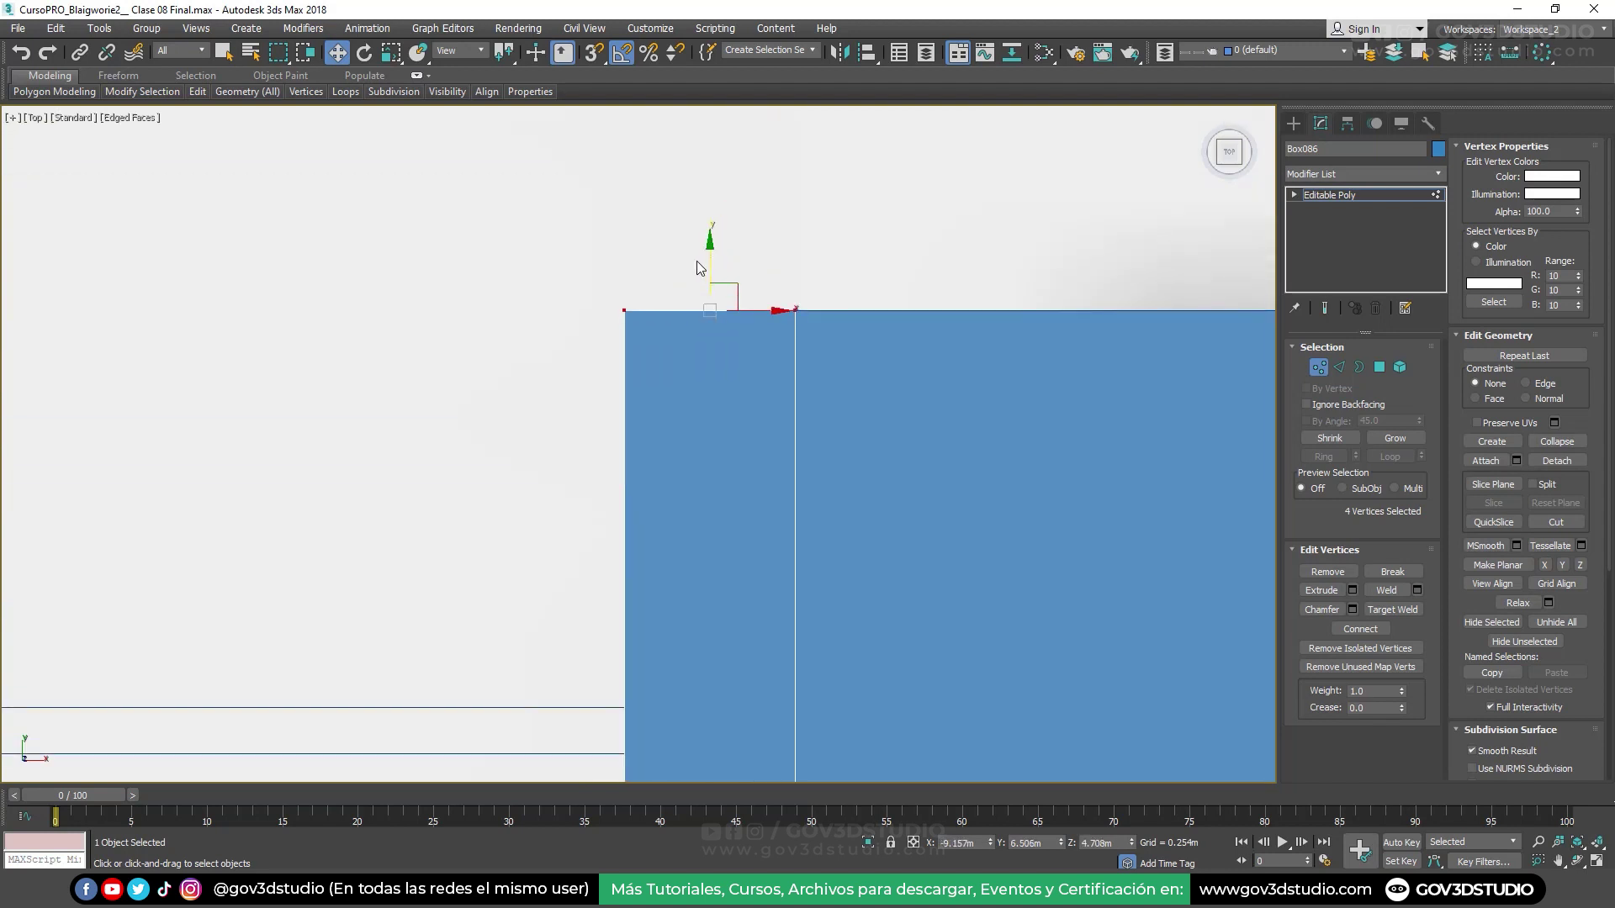
scroll(700, 256, down, 3)
scroll(719, 368, down, 2)
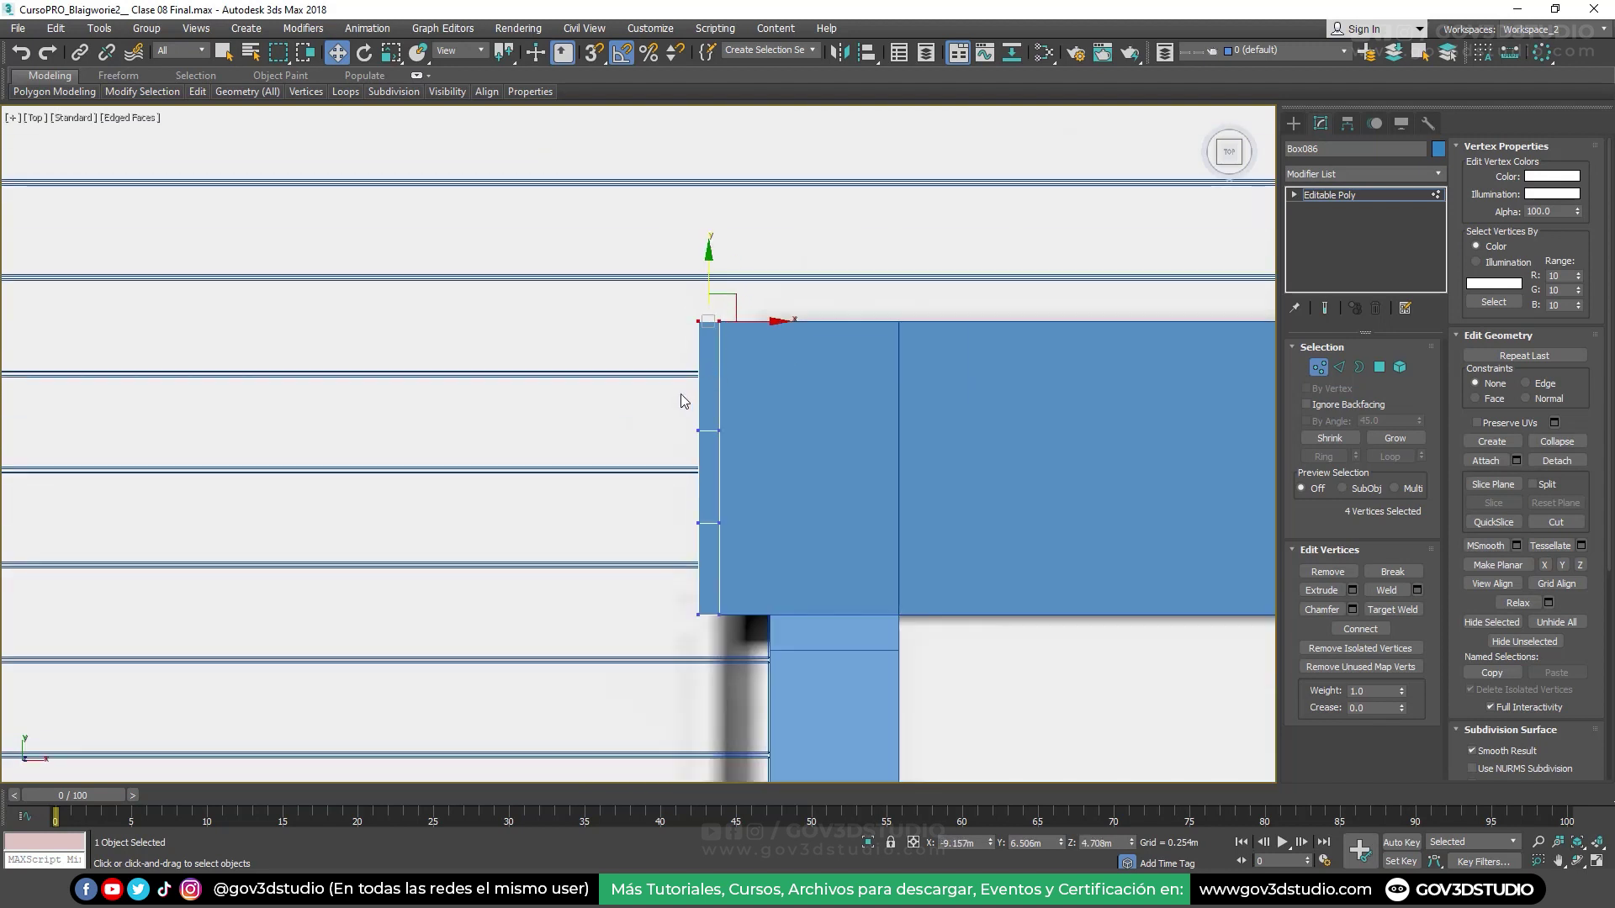
scroll(680, 394, up, 1)
mouse_move(700, 427)
mouse_down()
mouse_move(722, 413)
mouse_move(722, 349)
mouse_move(721, 495)
mouse_up()
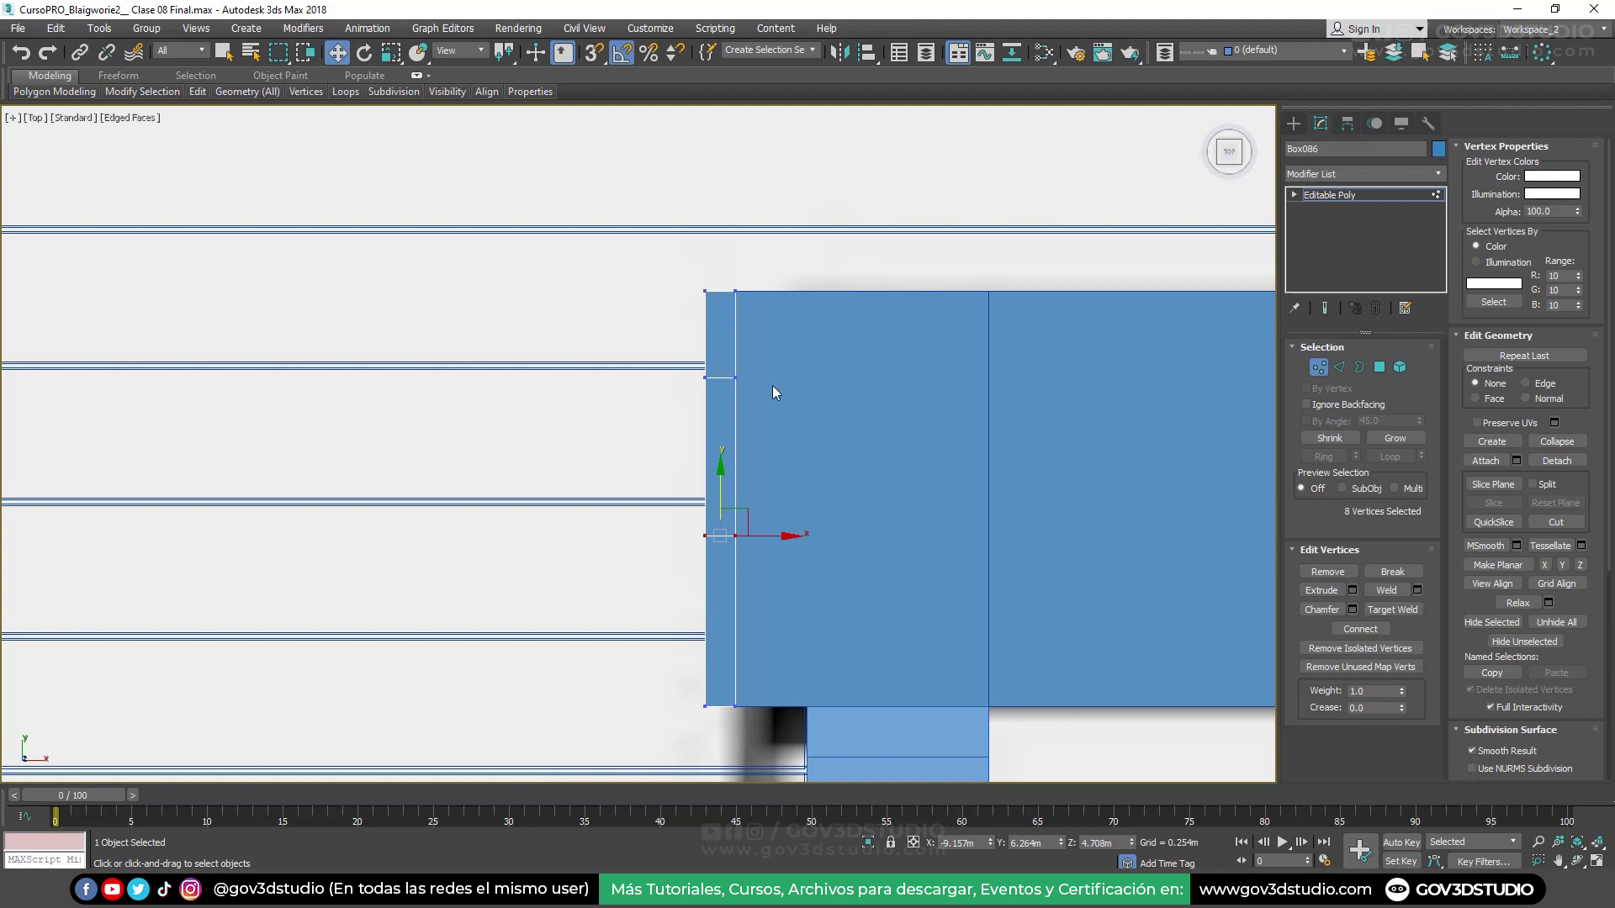
Select the strip elements left of the box; try a -30° rotated copy, then cancel and undo
click(1399, 370)
scroll(832, 406, down, 3)
key(e)
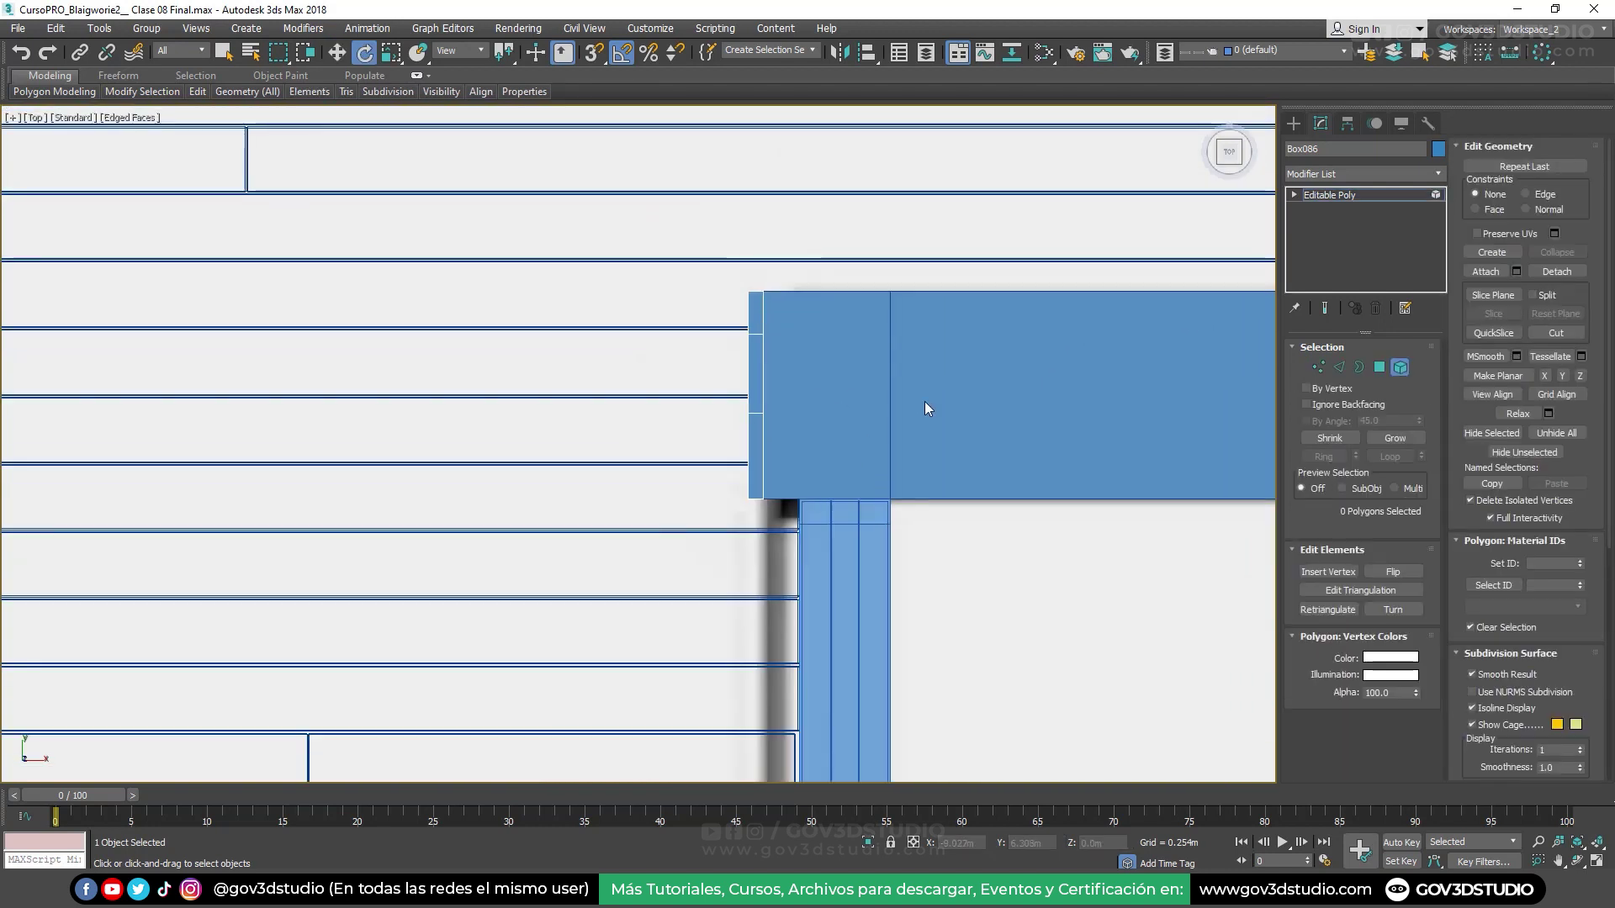
drag(688, 288, 876, 620)
scroll(767, 449, up, 2)
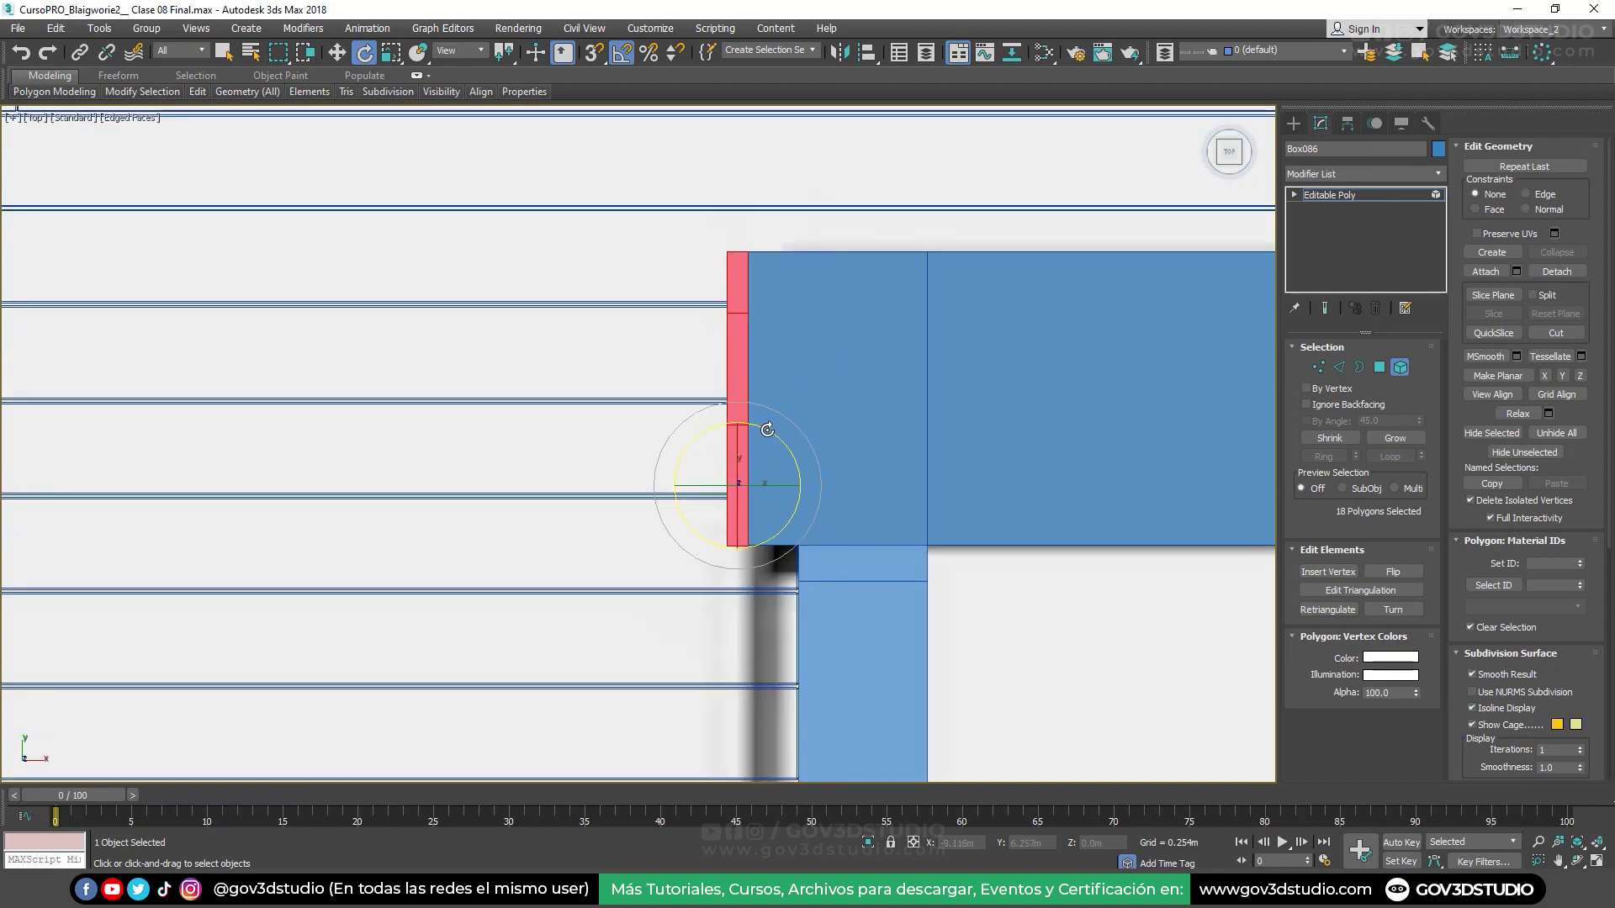
mouse_move(767, 430)
mouse_down()
mouse_move(801, 414)
mouse_move(798, 434)
mouse_up()
click(873, 461)
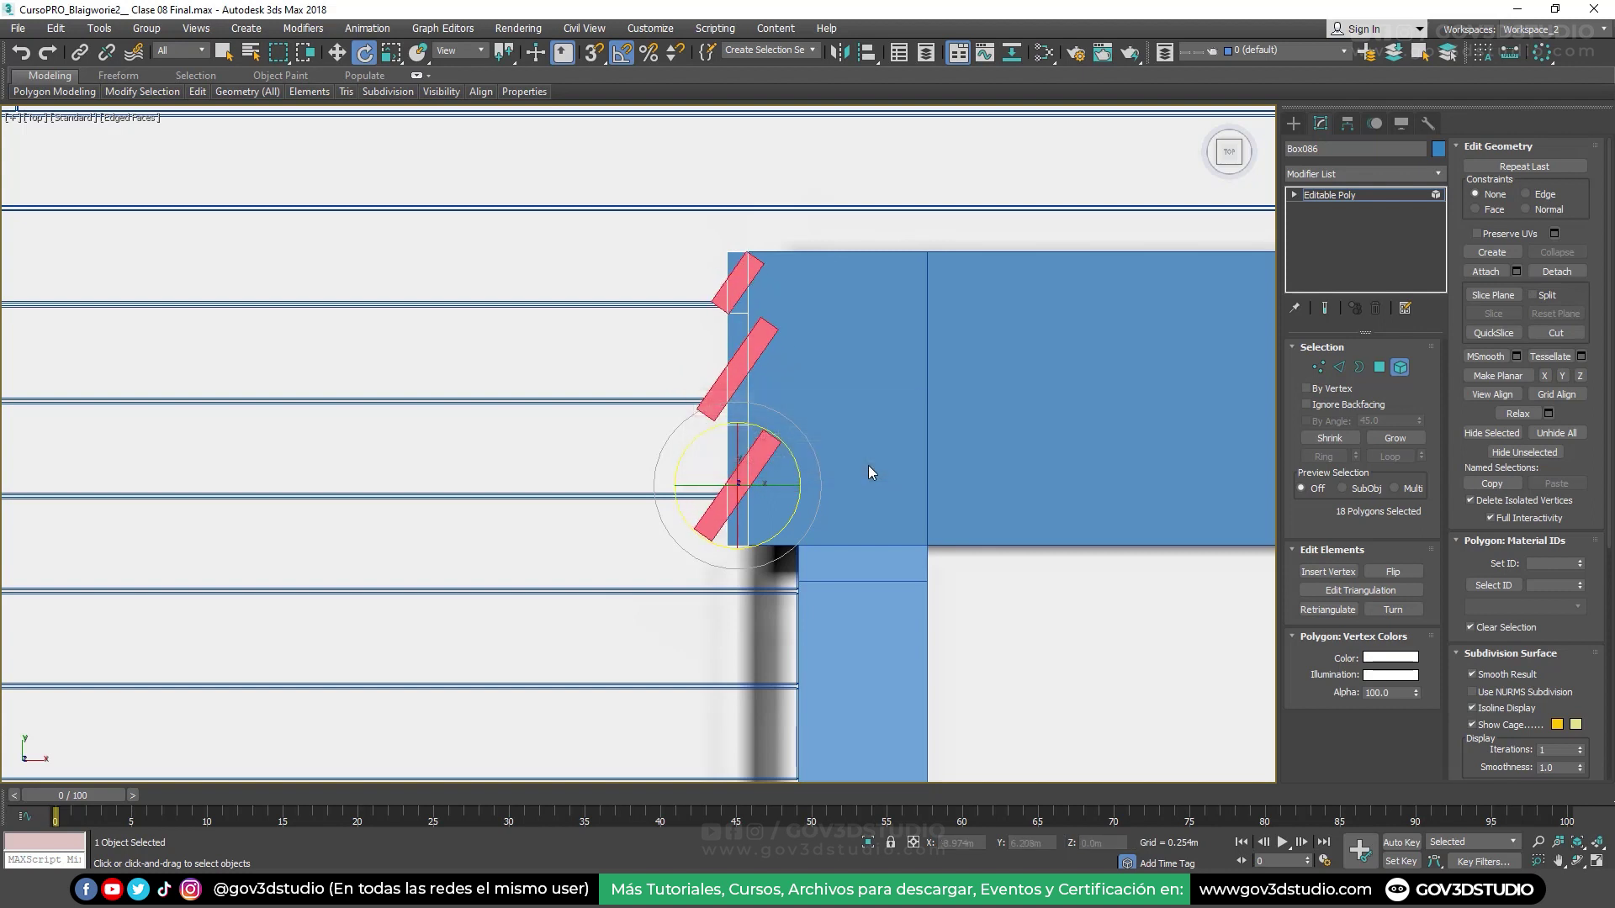
key(ctrl+z)
middle_drag(867, 465, 794, 408)
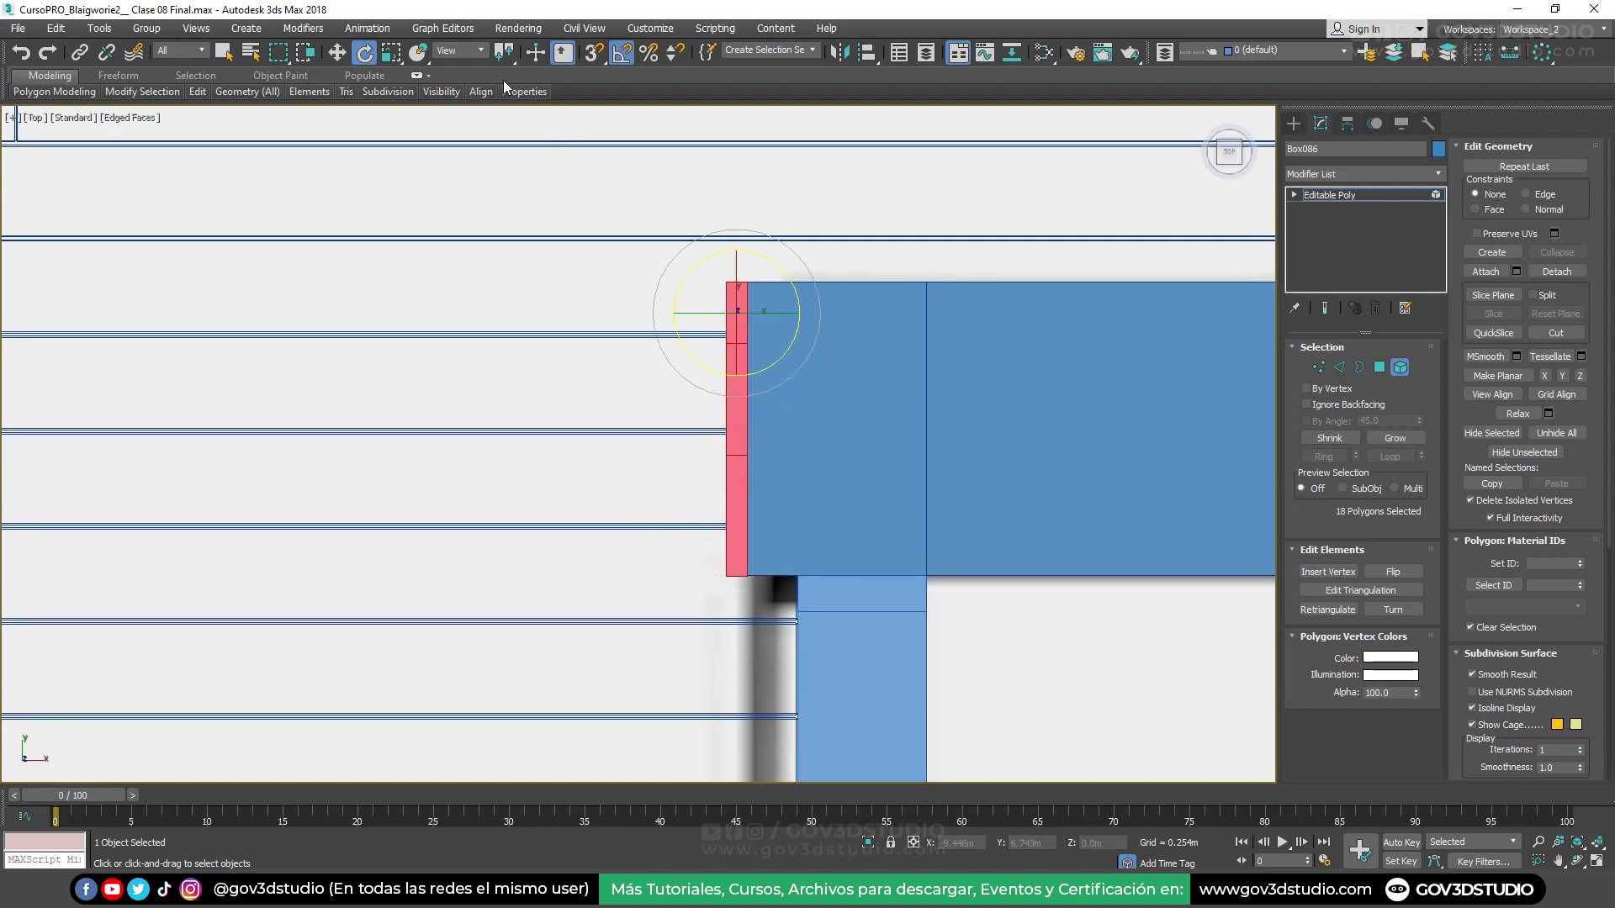
Change the rotation centre, copy the strip element rotated horizontal, and move it above the box
drag(507, 52, 507, 108)
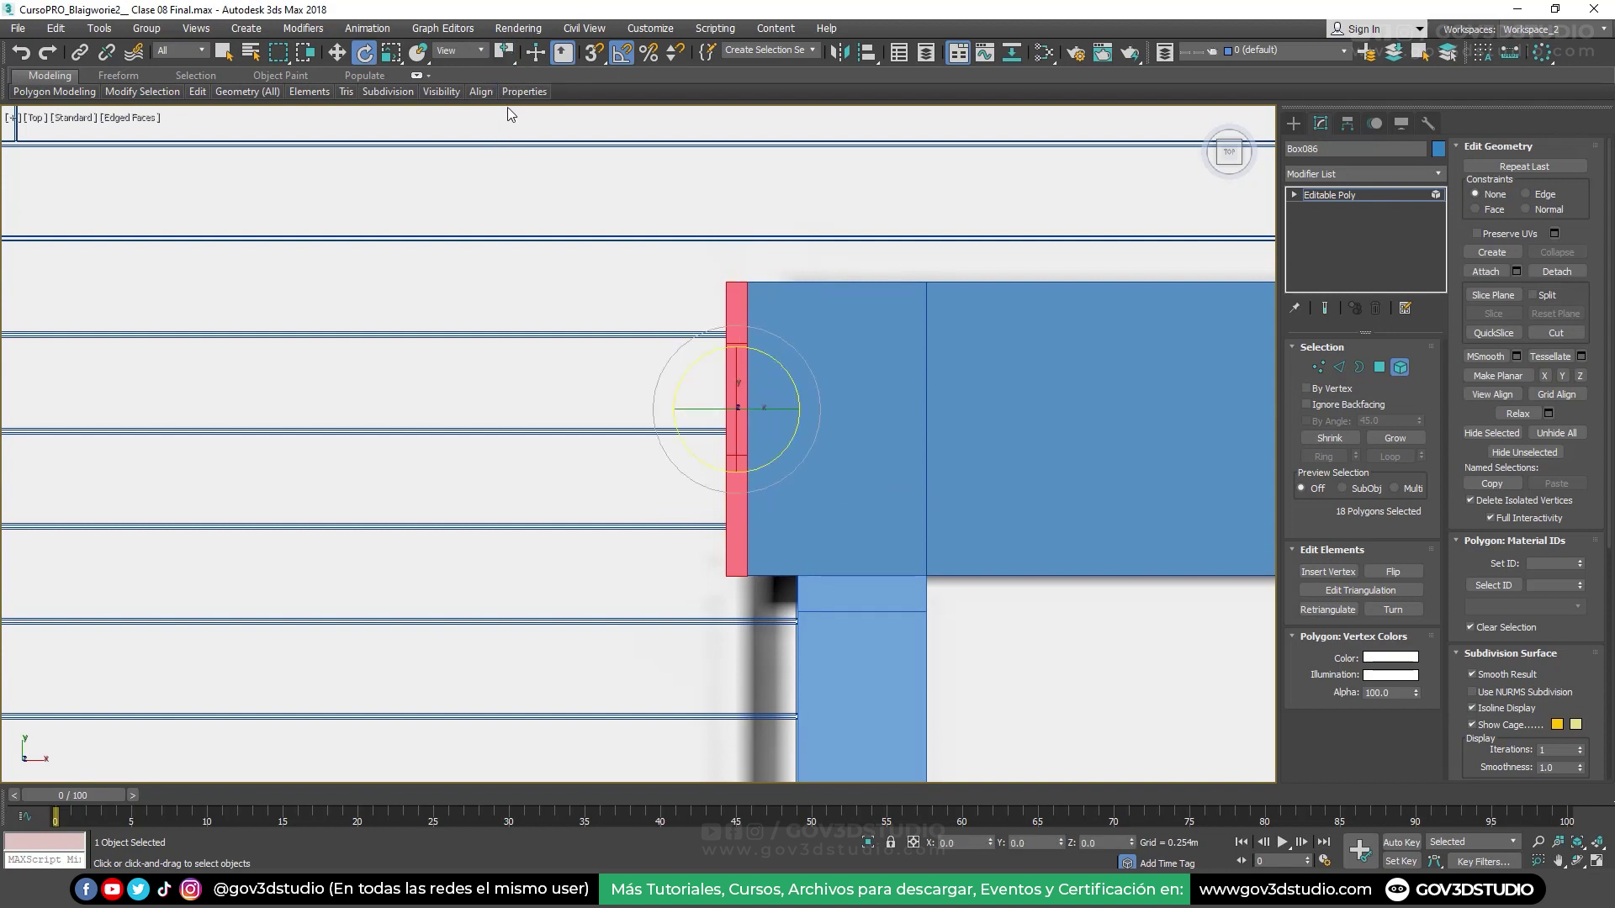
drag(506, 53, 505, 114)
scroll(799, 412, up, 2)
drag(757, 375, 820, 411)
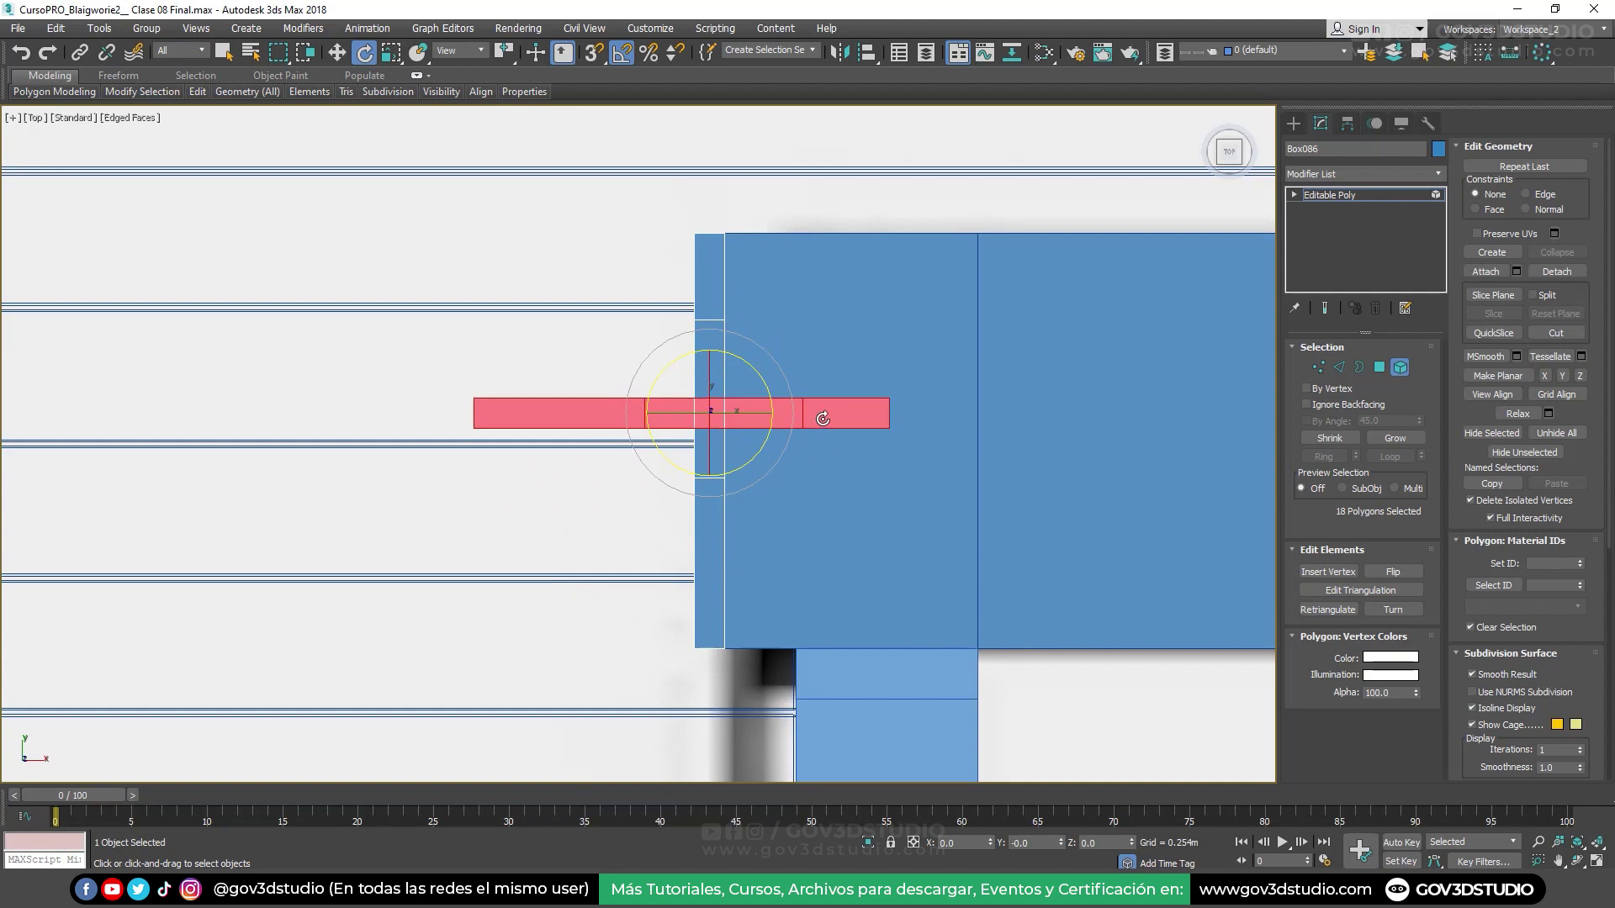
click(864, 462)
key(w)
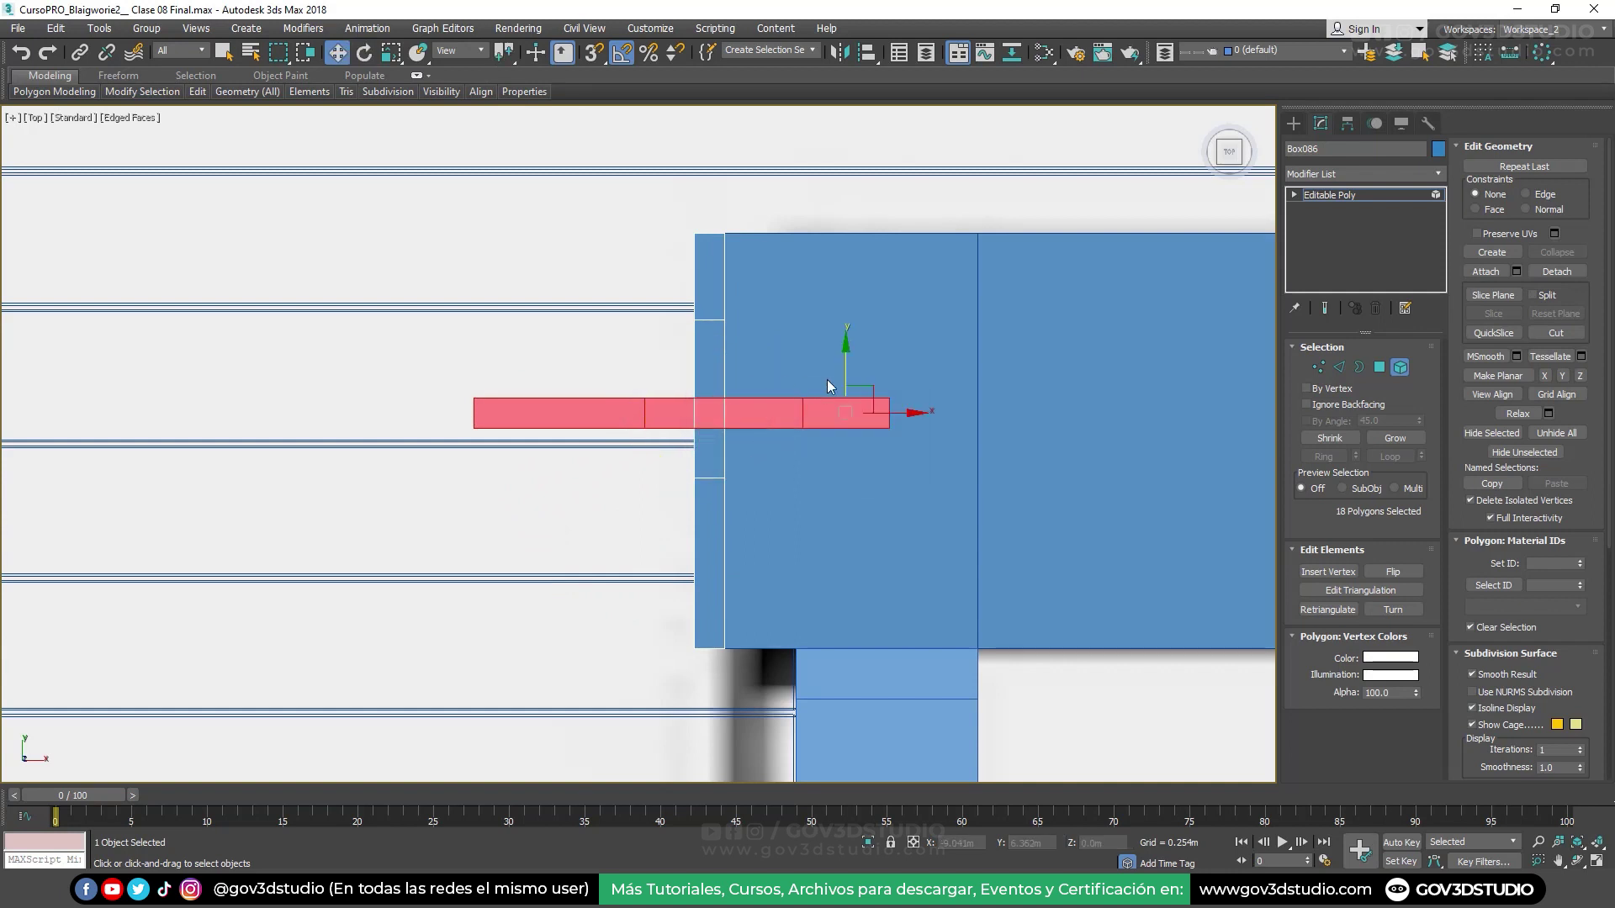
mouse_move(871, 387)
mouse_down()
mouse_move(963, 165)
mouse_move(1107, 180)
mouse_up()
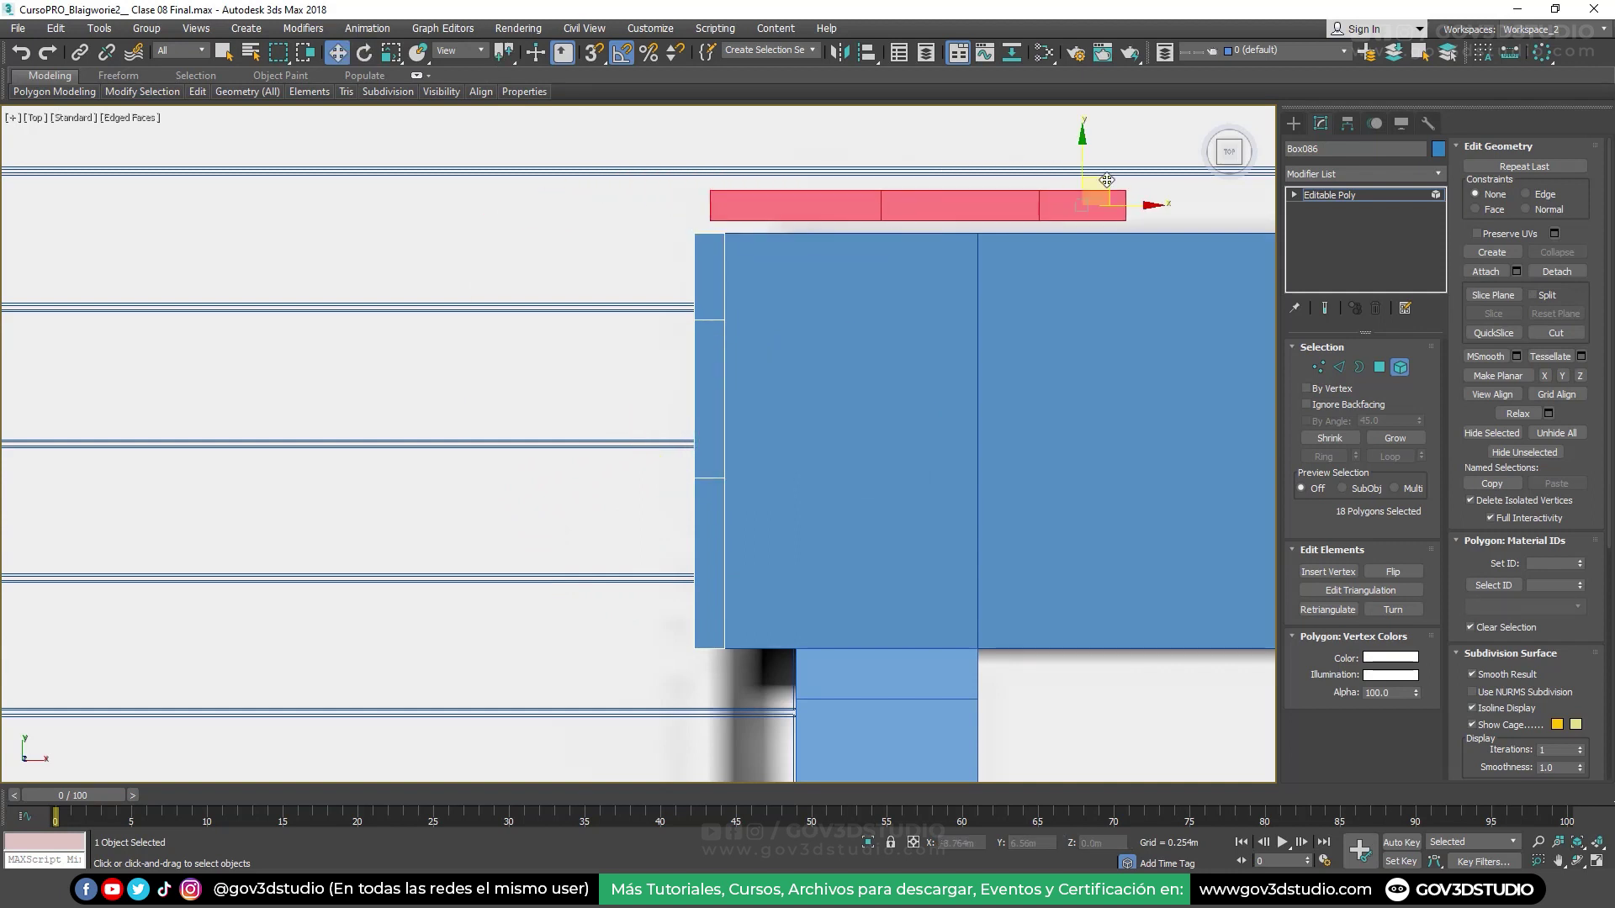
In Perspective with vertex snap, clone the 18 slat polygons down to the column's lower corner
key(p)
key(z)
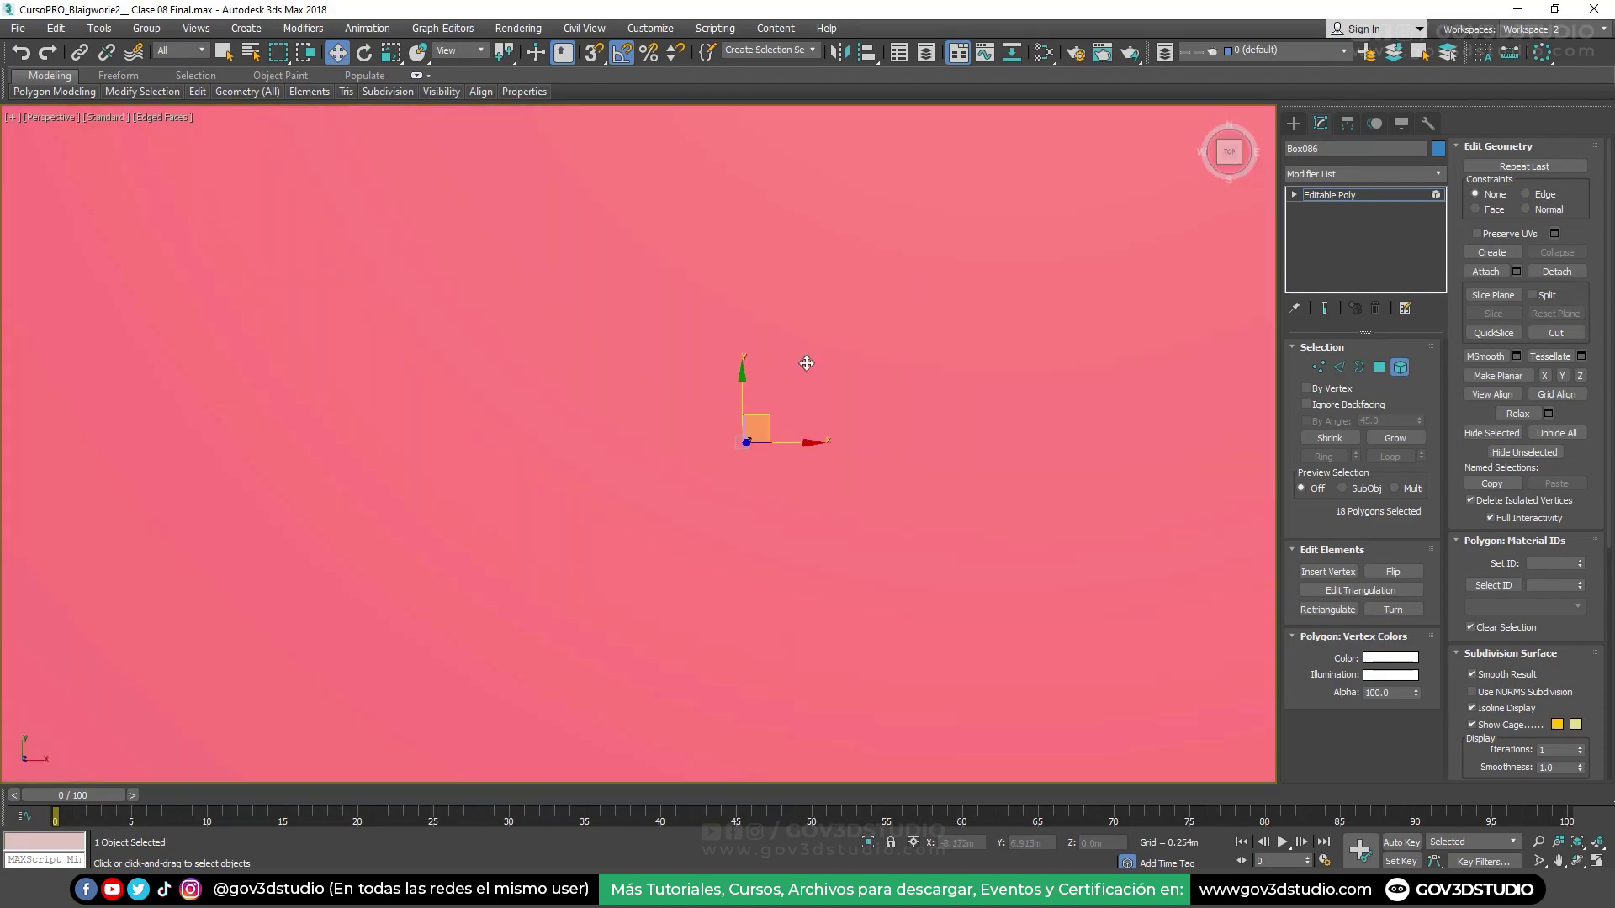
scroll(804, 360, down, 5)
alt+middle_drag(804, 361, 805, 502)
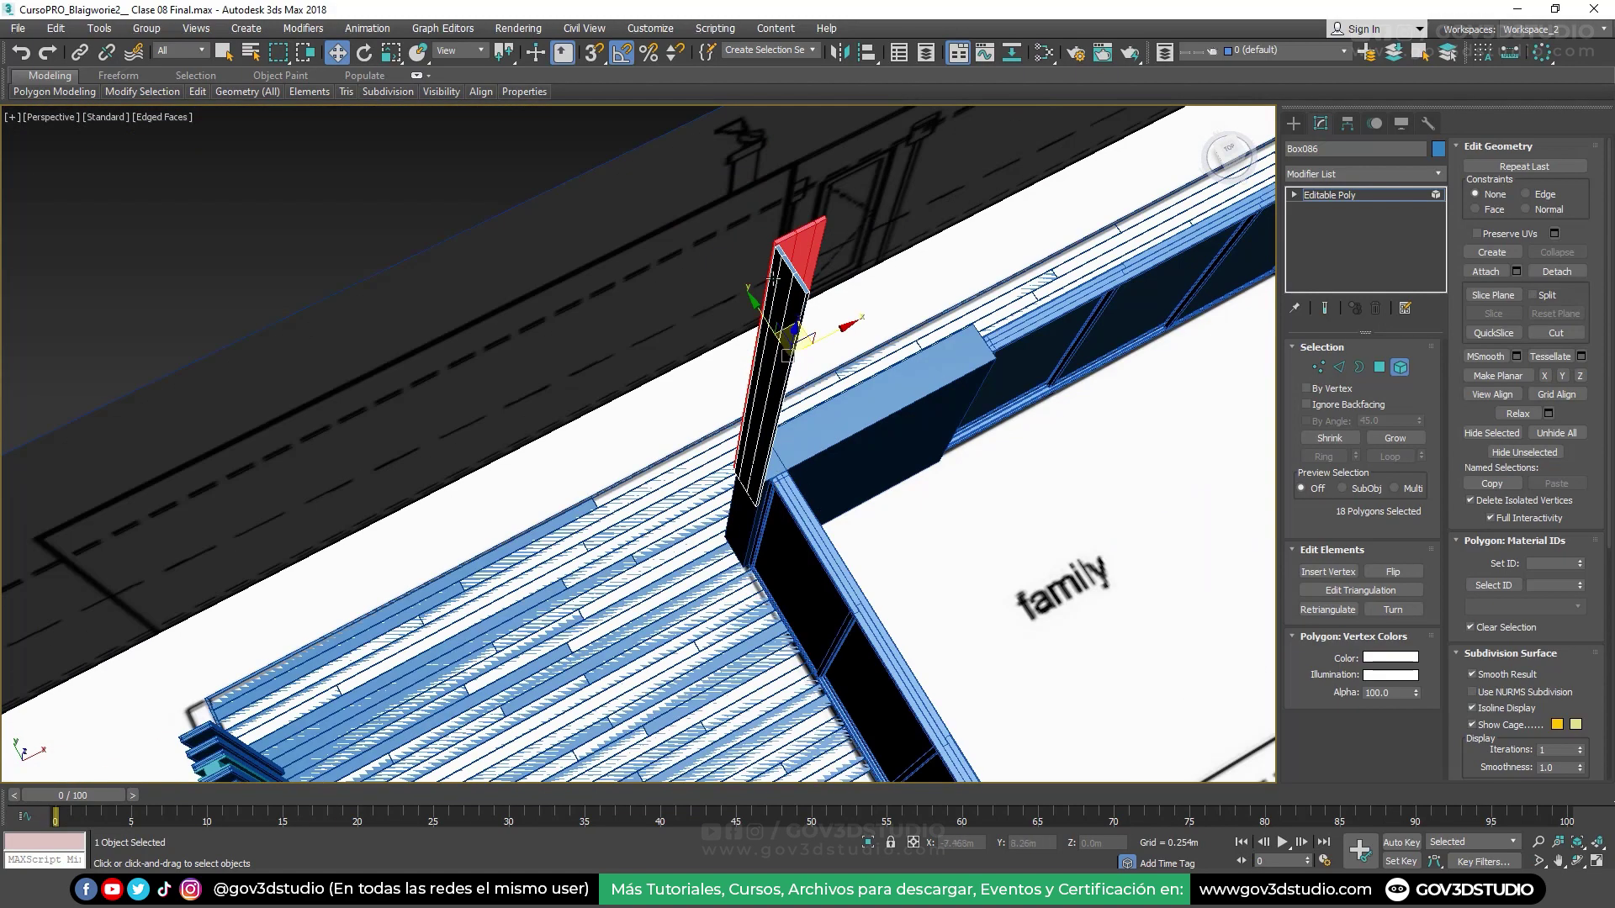
scroll(777, 275, up, 3)
scroll(776, 265, up, 4)
key(s)
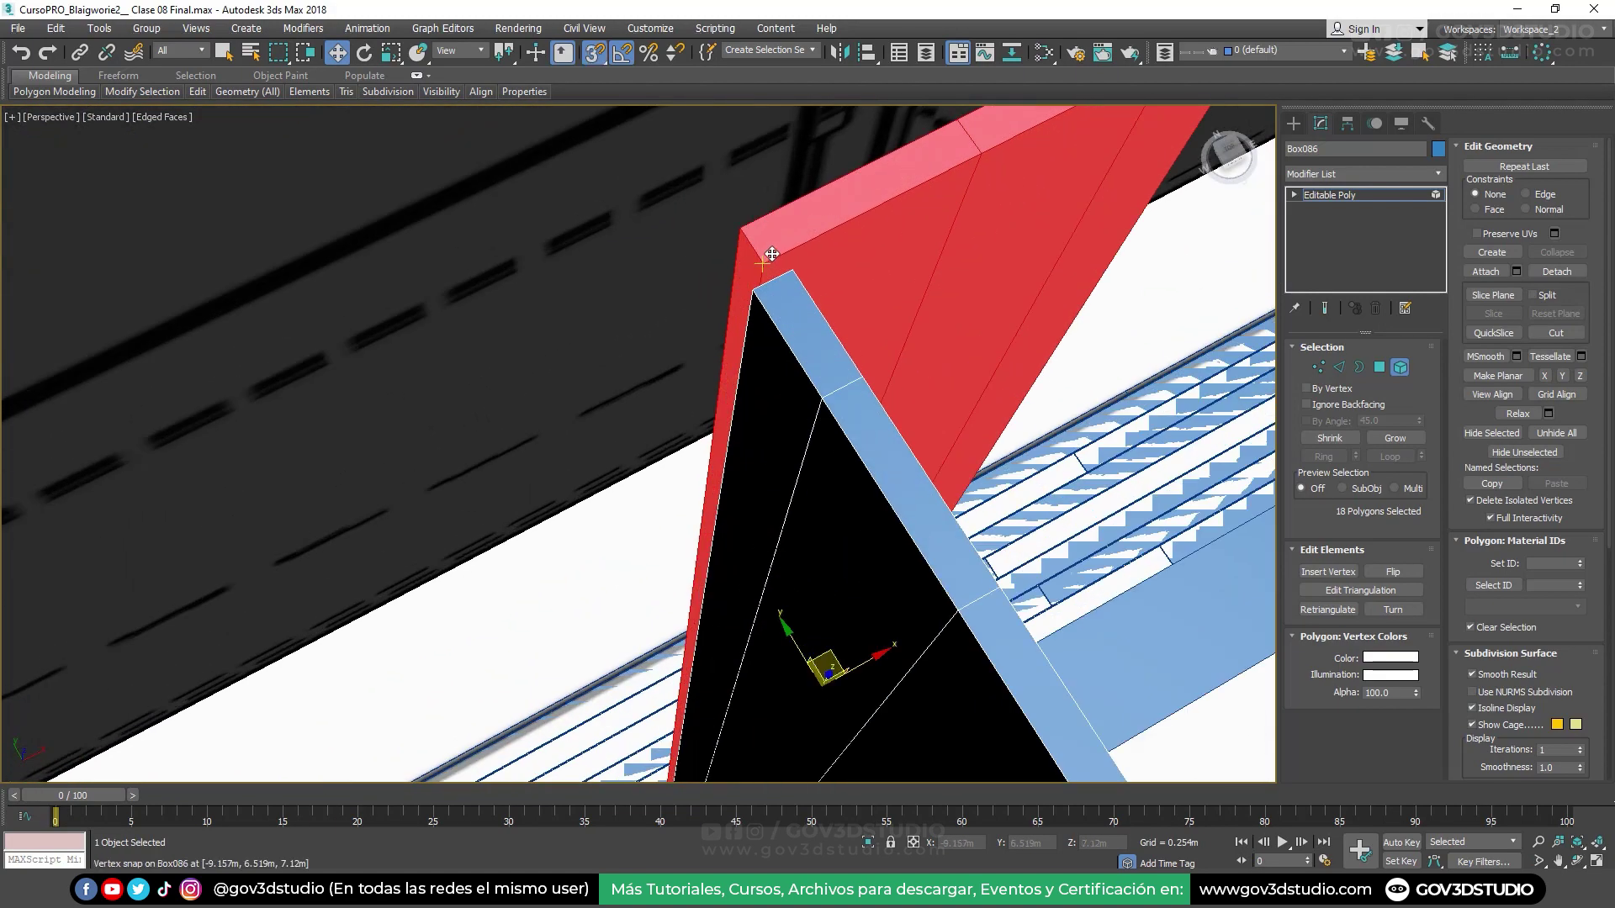
mouse_move(758, 271)
alt+middle_down()
mouse_move(769, 248)
mouse_move(724, 222)
alt+middle_up()
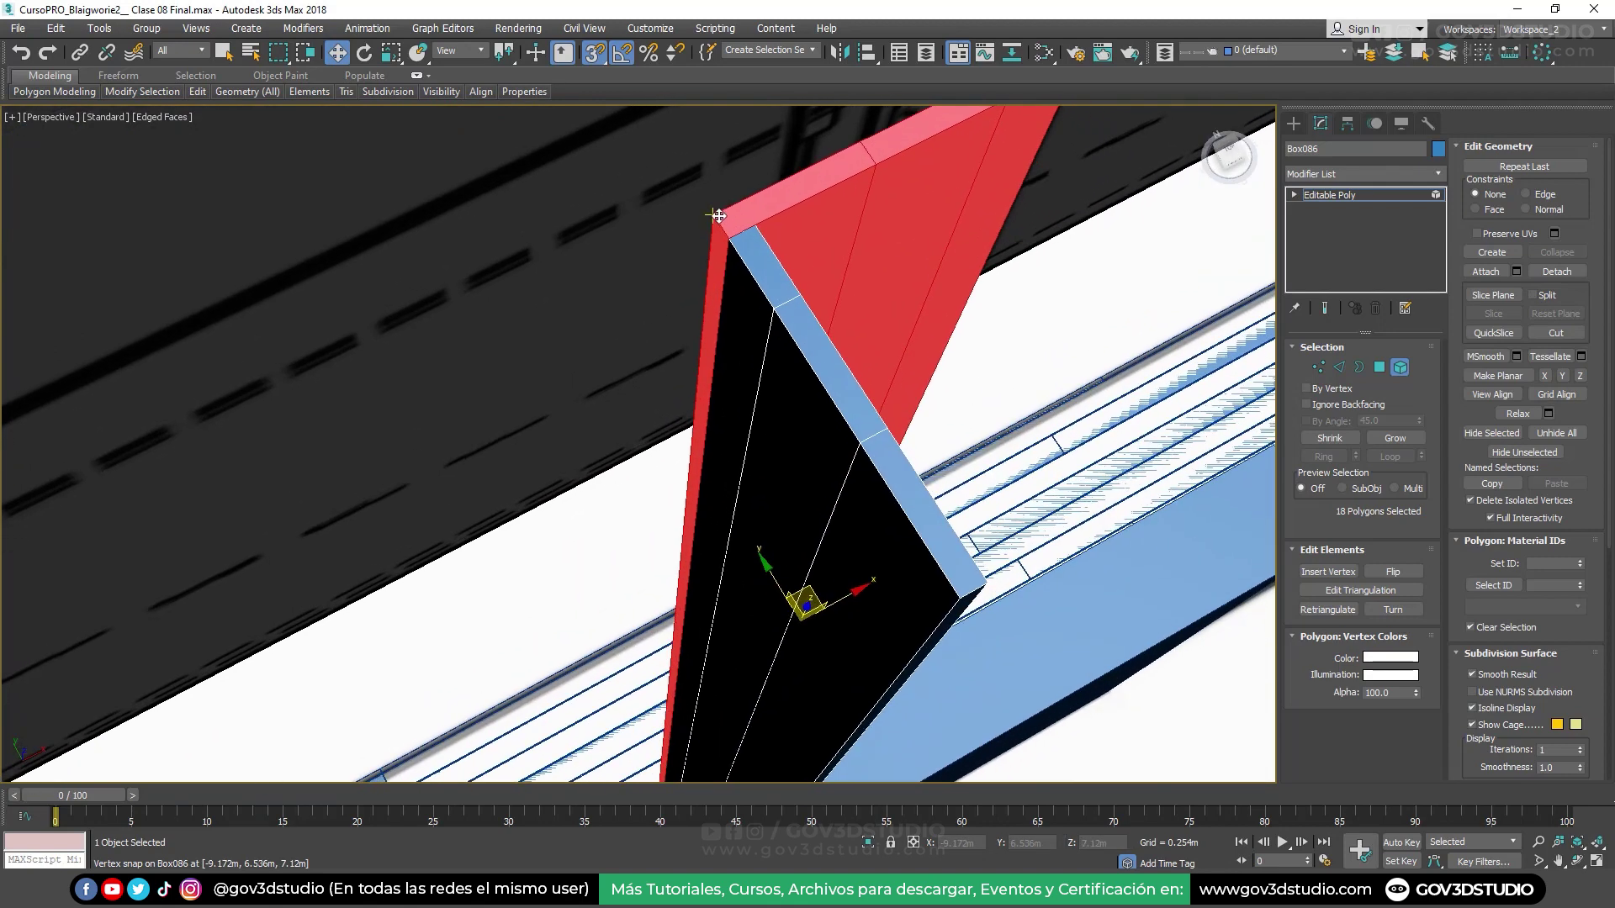
drag(719, 216, 964, 596)
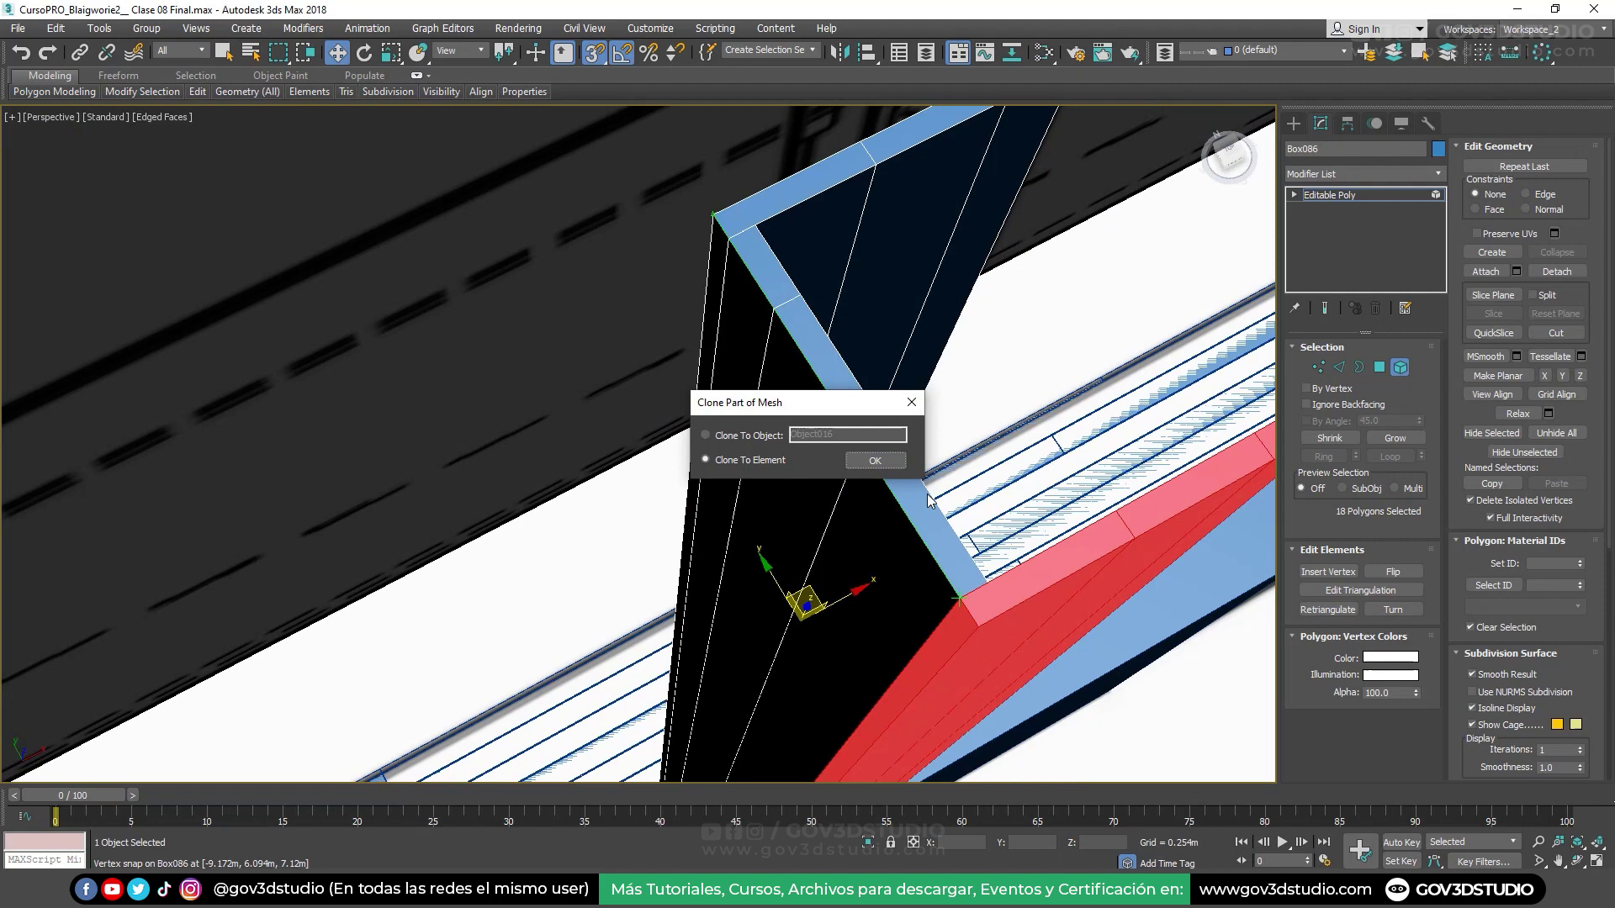
Keep the copied slats as elements of the same object and delete the leftover corner slat faces
click(878, 461)
key(t)
scroll(921, 420, up, 3)
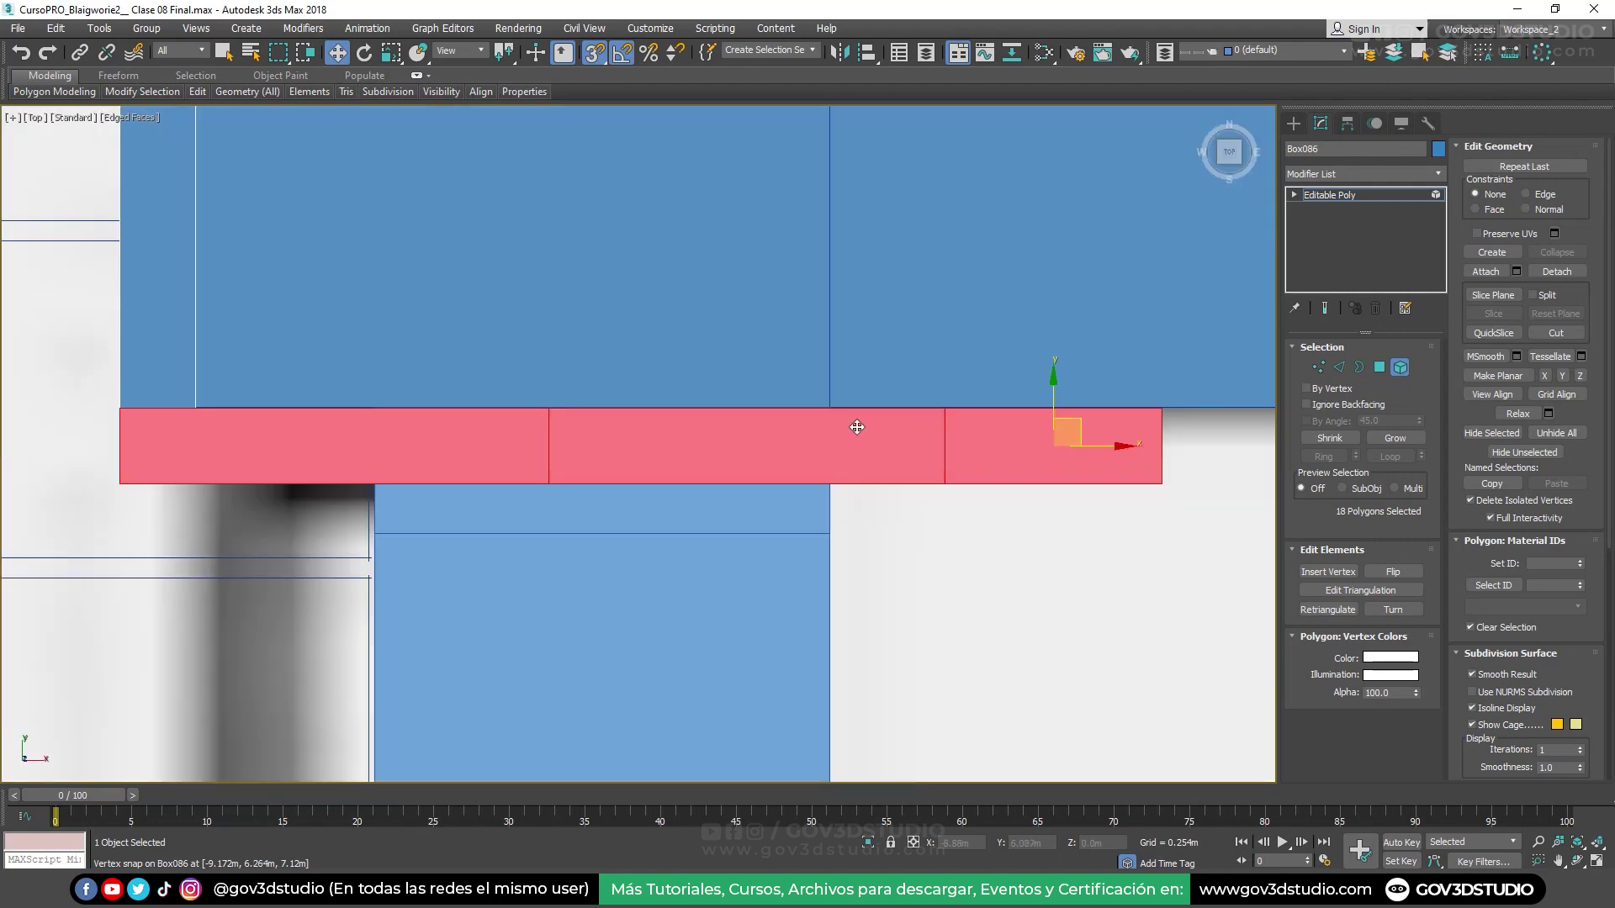
scroll(868, 494, down, 3)
click(840, 417)
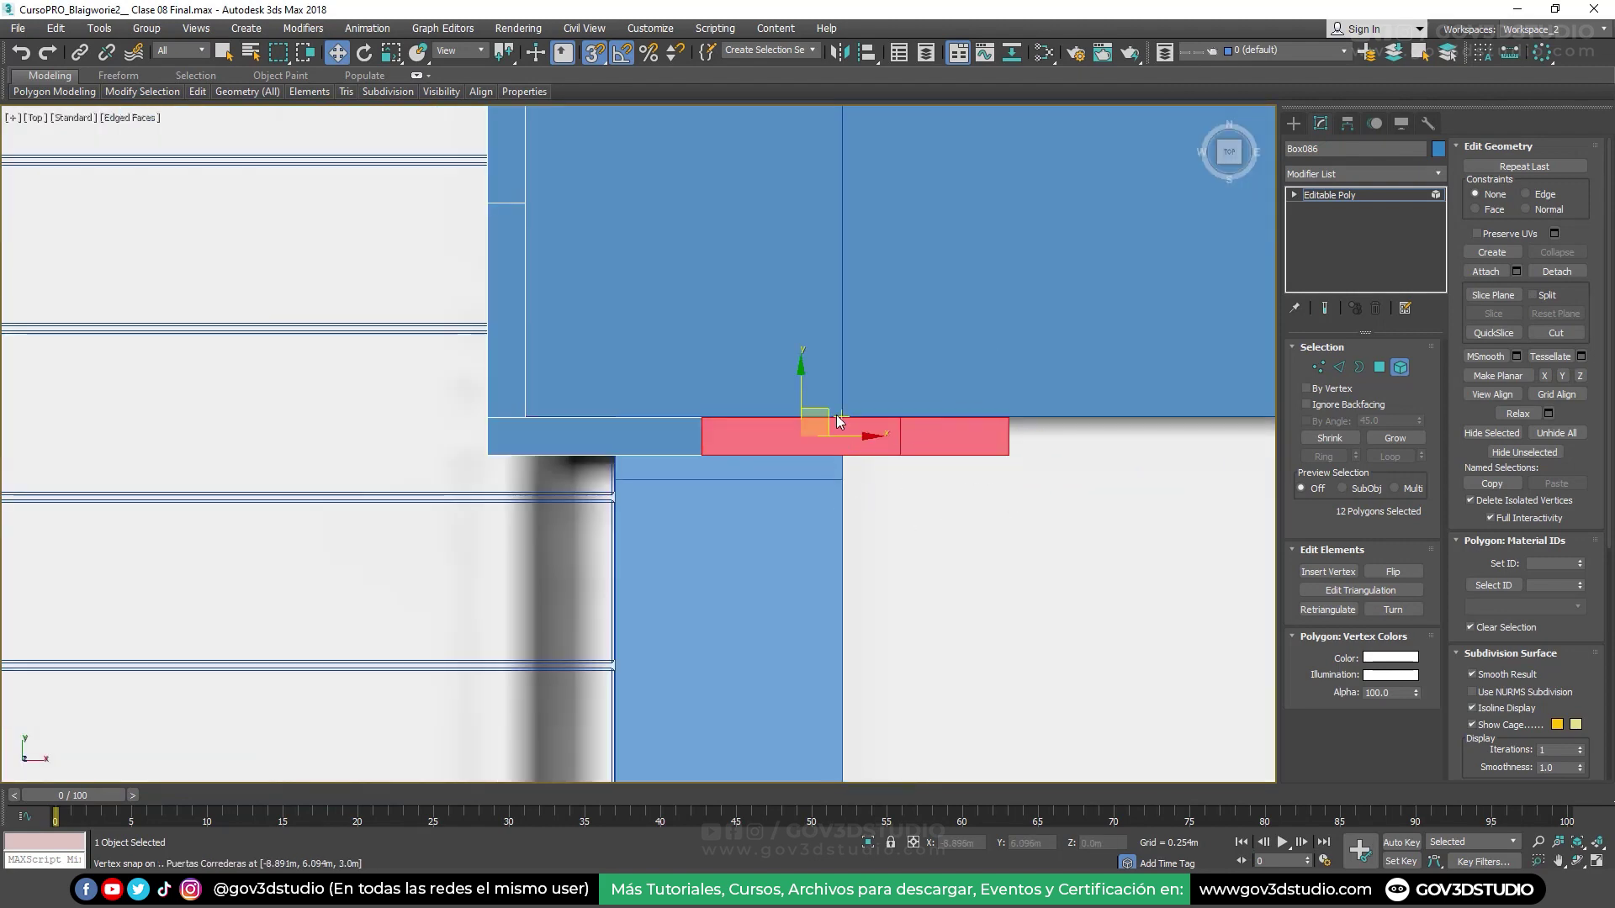
key(Delete)
Shorten the short block by moving its four right-end vertices left
click(1318, 368)
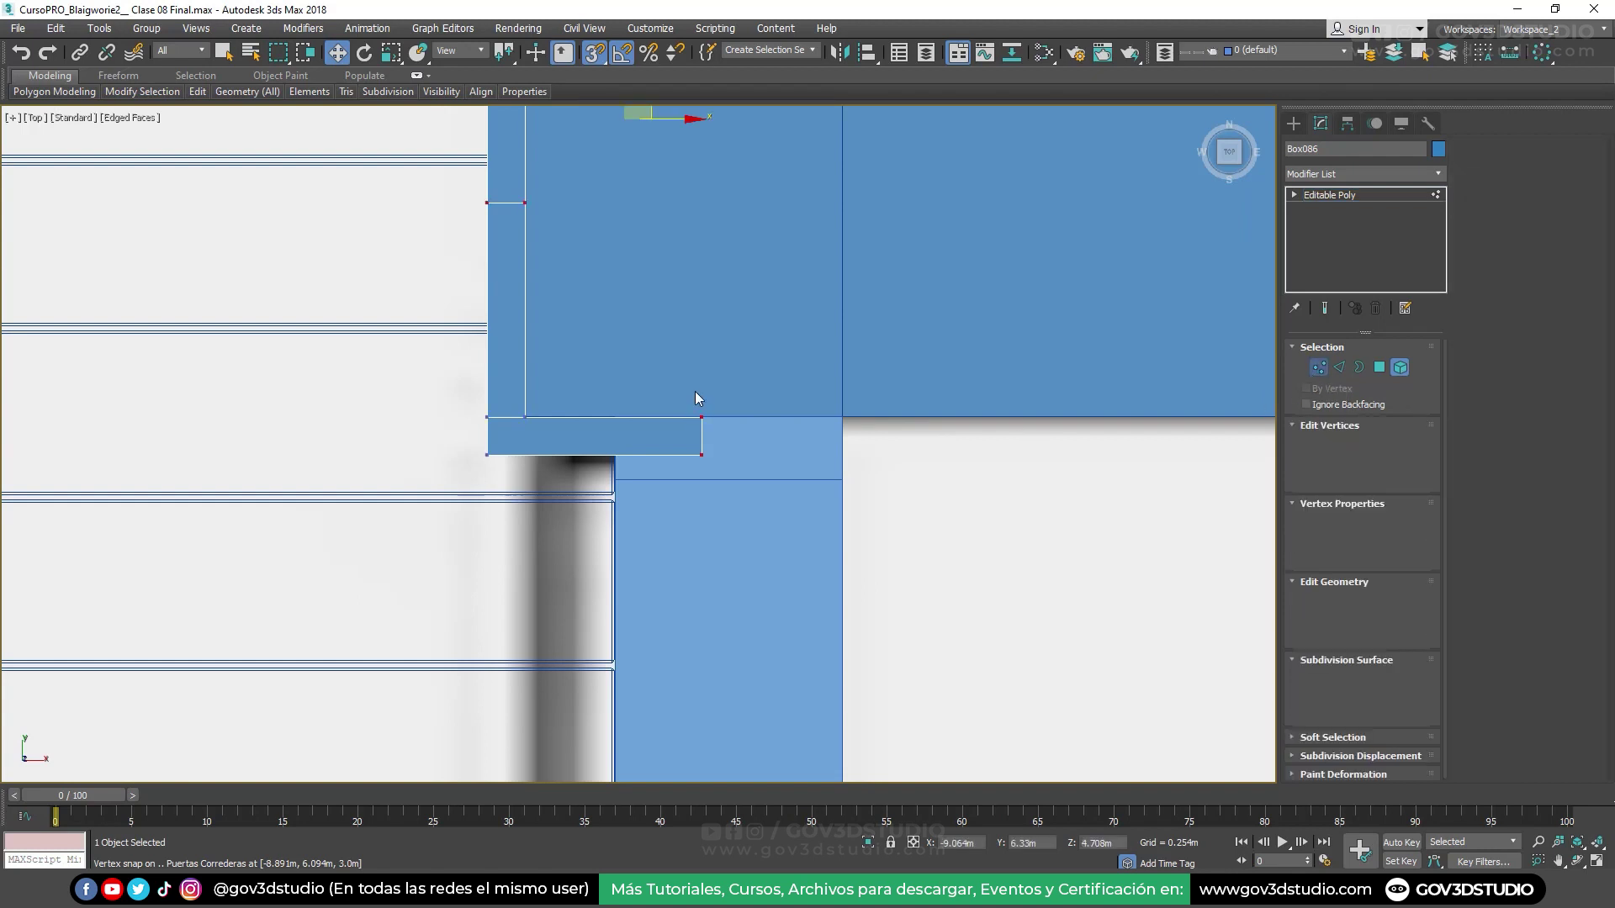
drag(695, 391, 713, 470)
scroll(678, 451, up, 2)
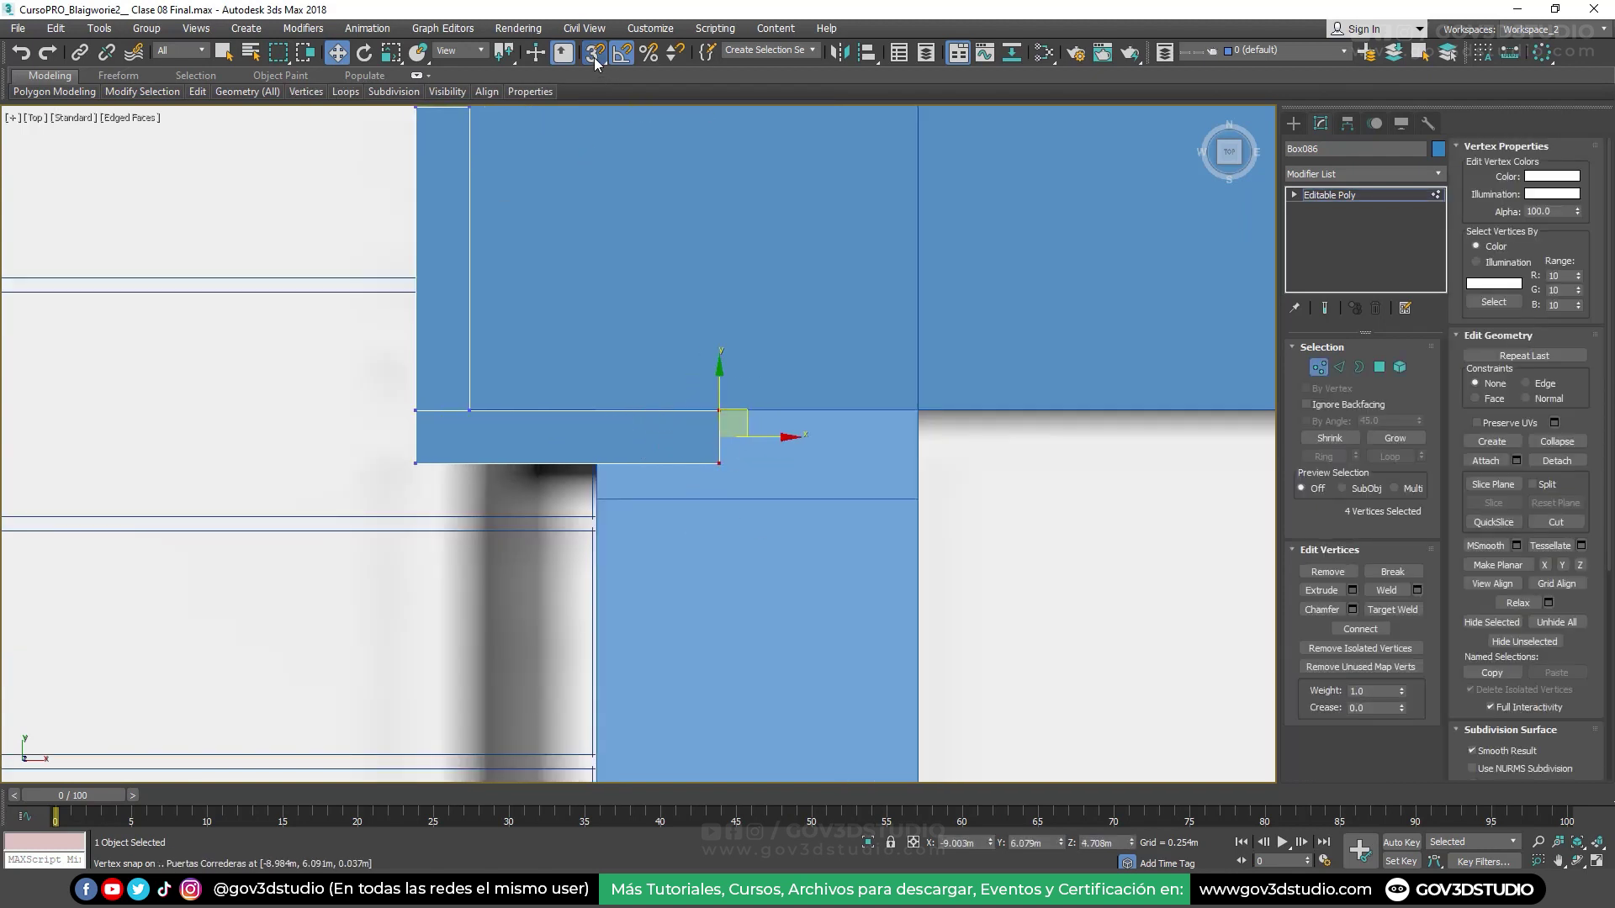
drag(760, 440, 643, 449)
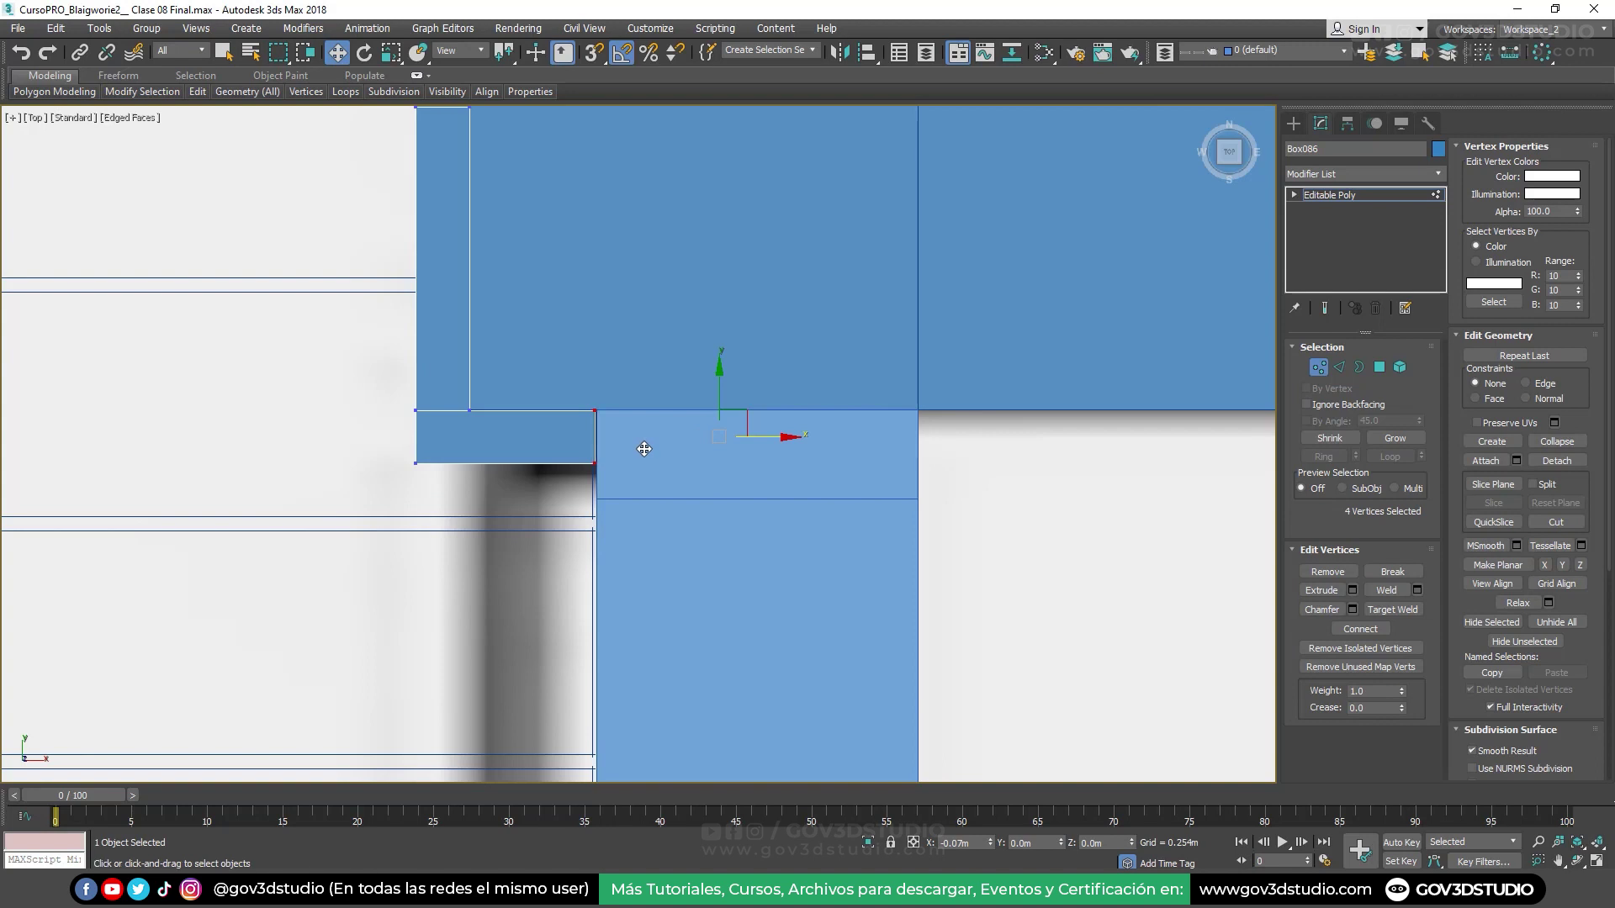
drag(644, 449, 644, 450)
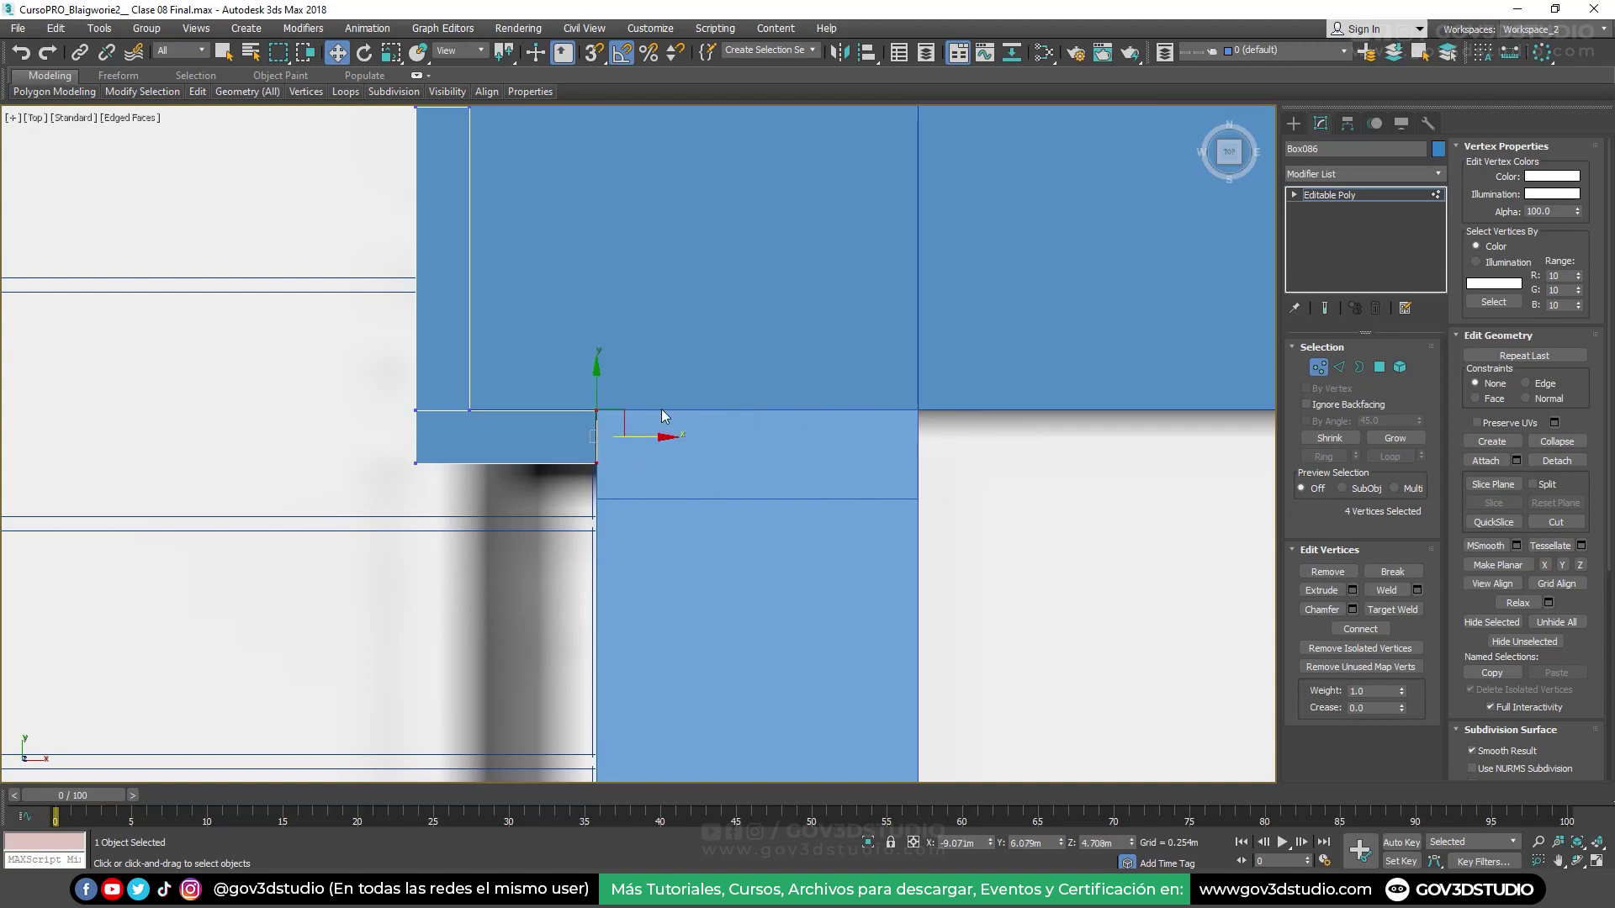
scroll(661, 409, down, 3)
scroll(704, 265, down, 2)
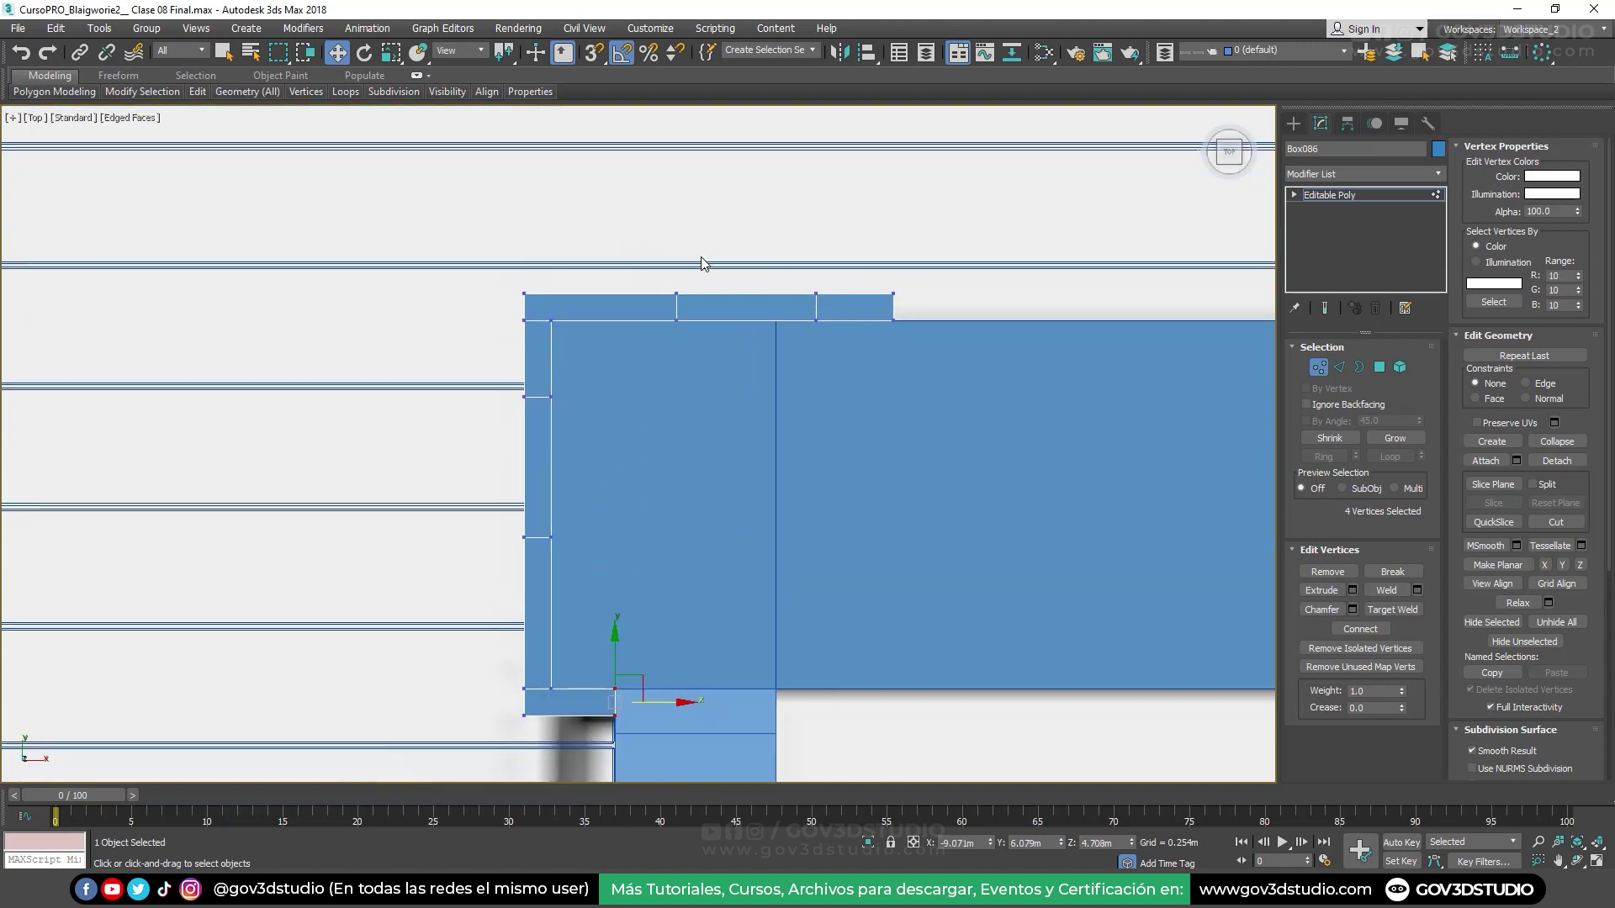
Delete the stray top-right element and select the first two slats of the top strip
click(1399, 369)
click(870, 310)
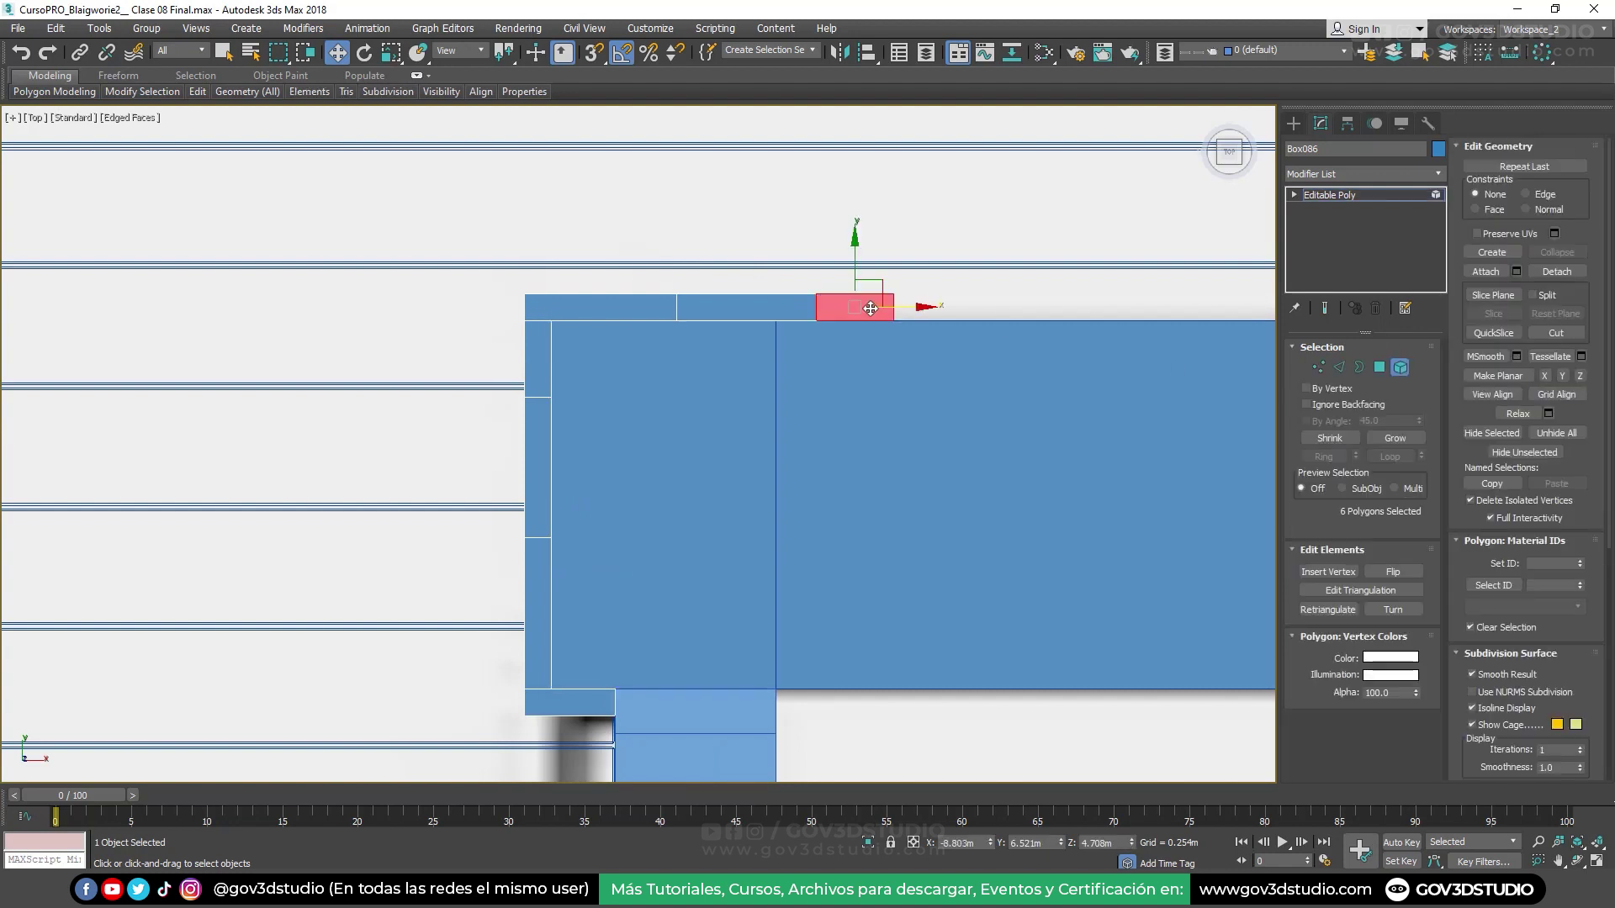
key(Delete)
click(692, 309)
ctrl+click(639, 311)
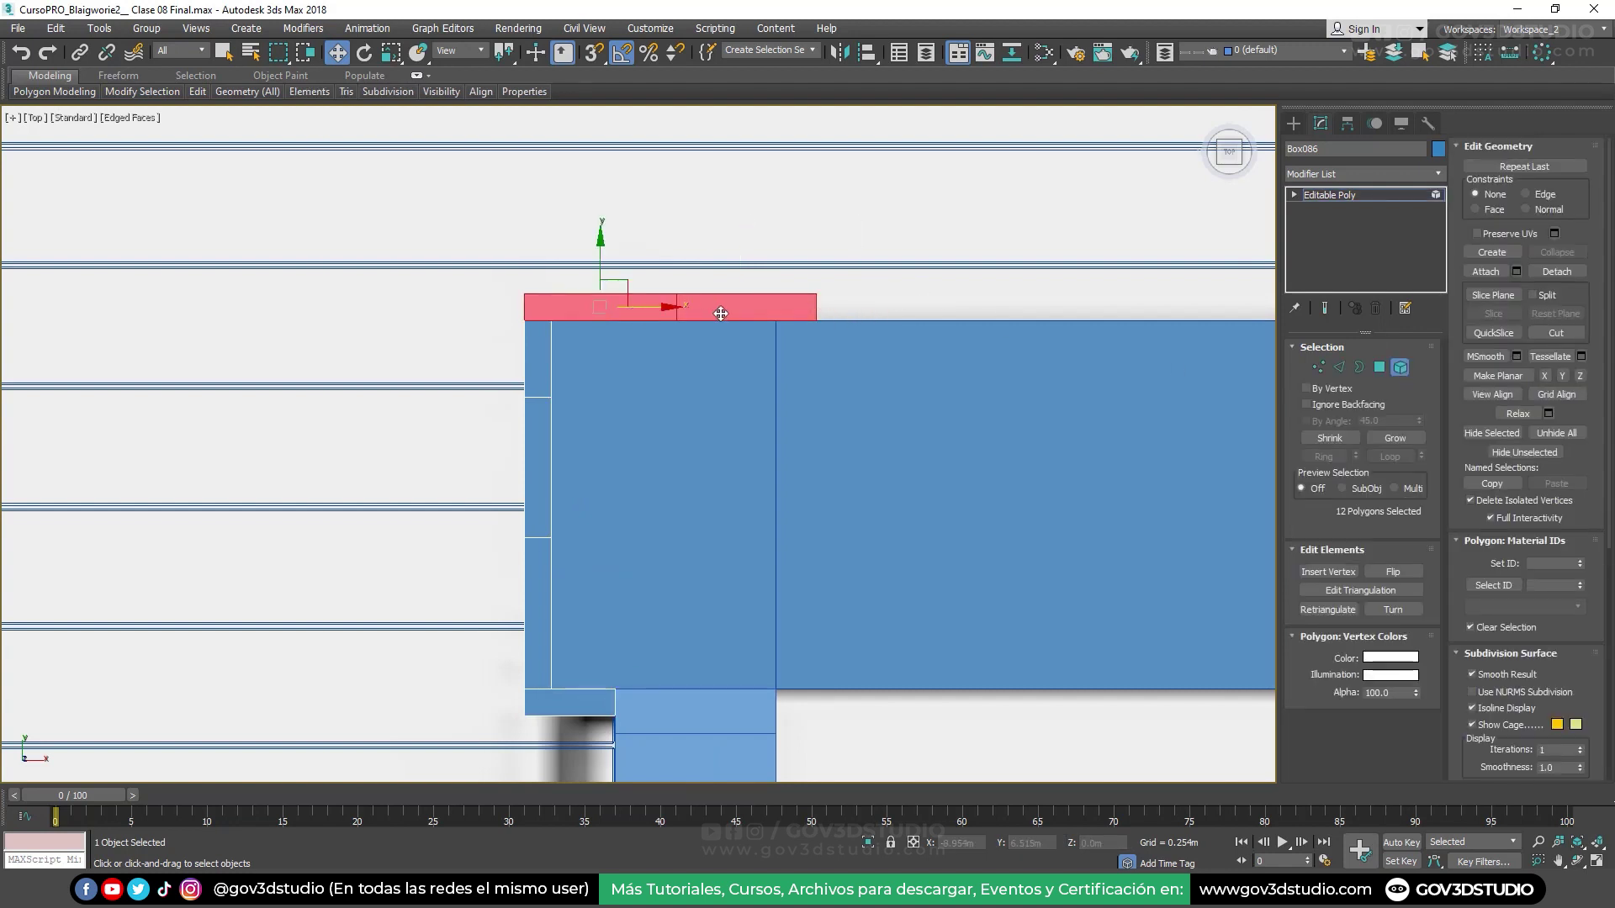
With vertex snapping on, copy the two slats up to the column's top vertex as elements
key(p)
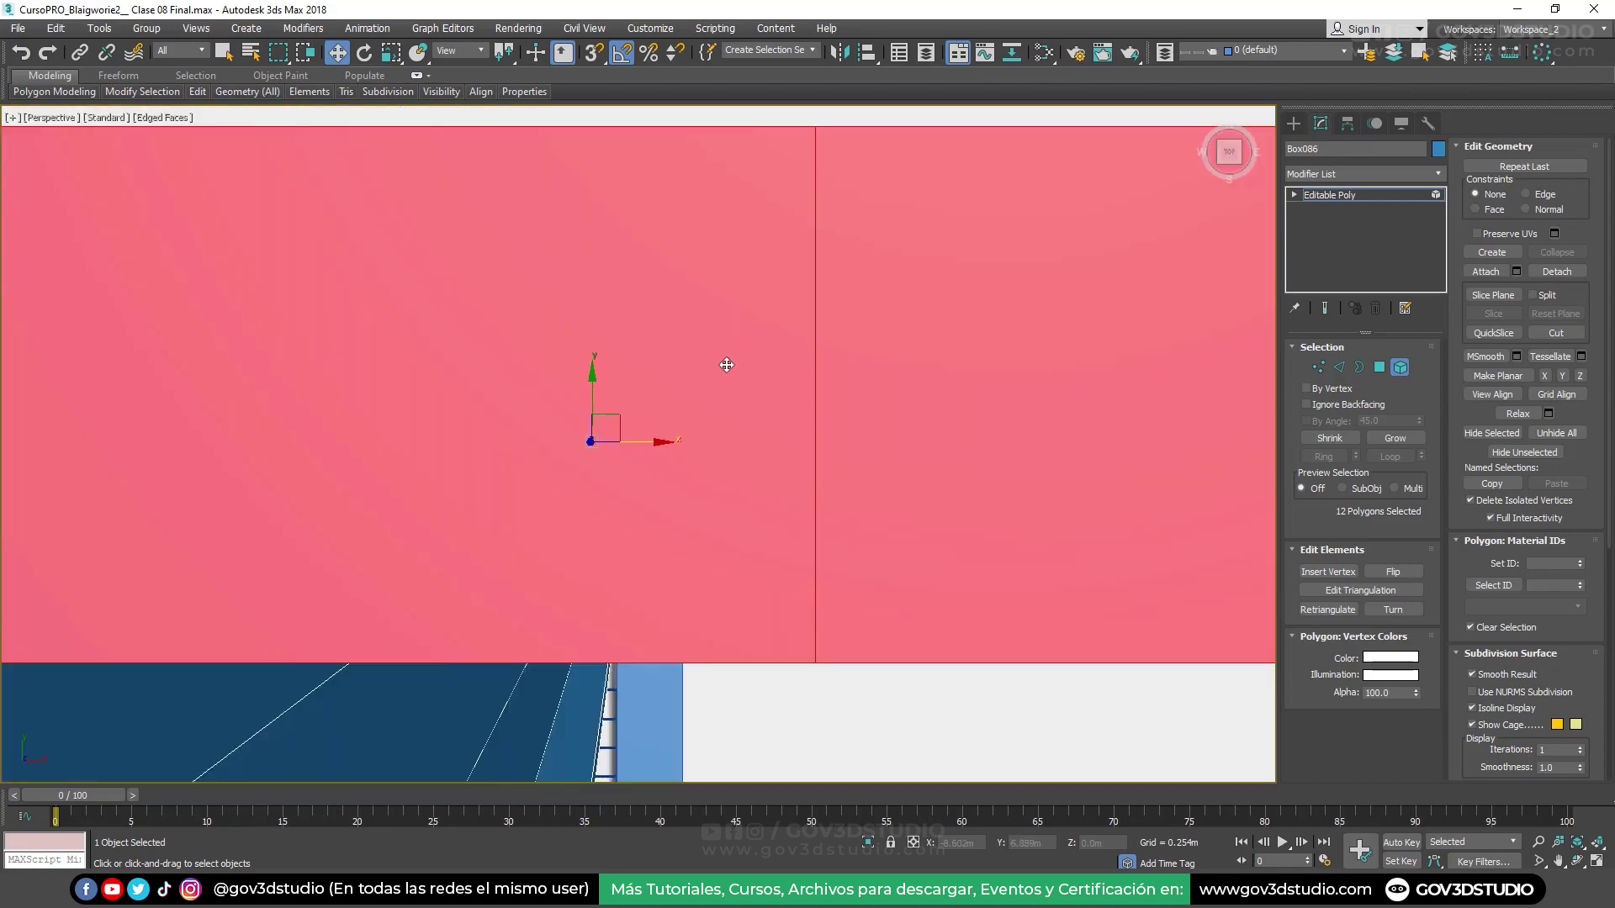
scroll(728, 373, down, 4)
alt+middle_drag(728, 373, 780, 347)
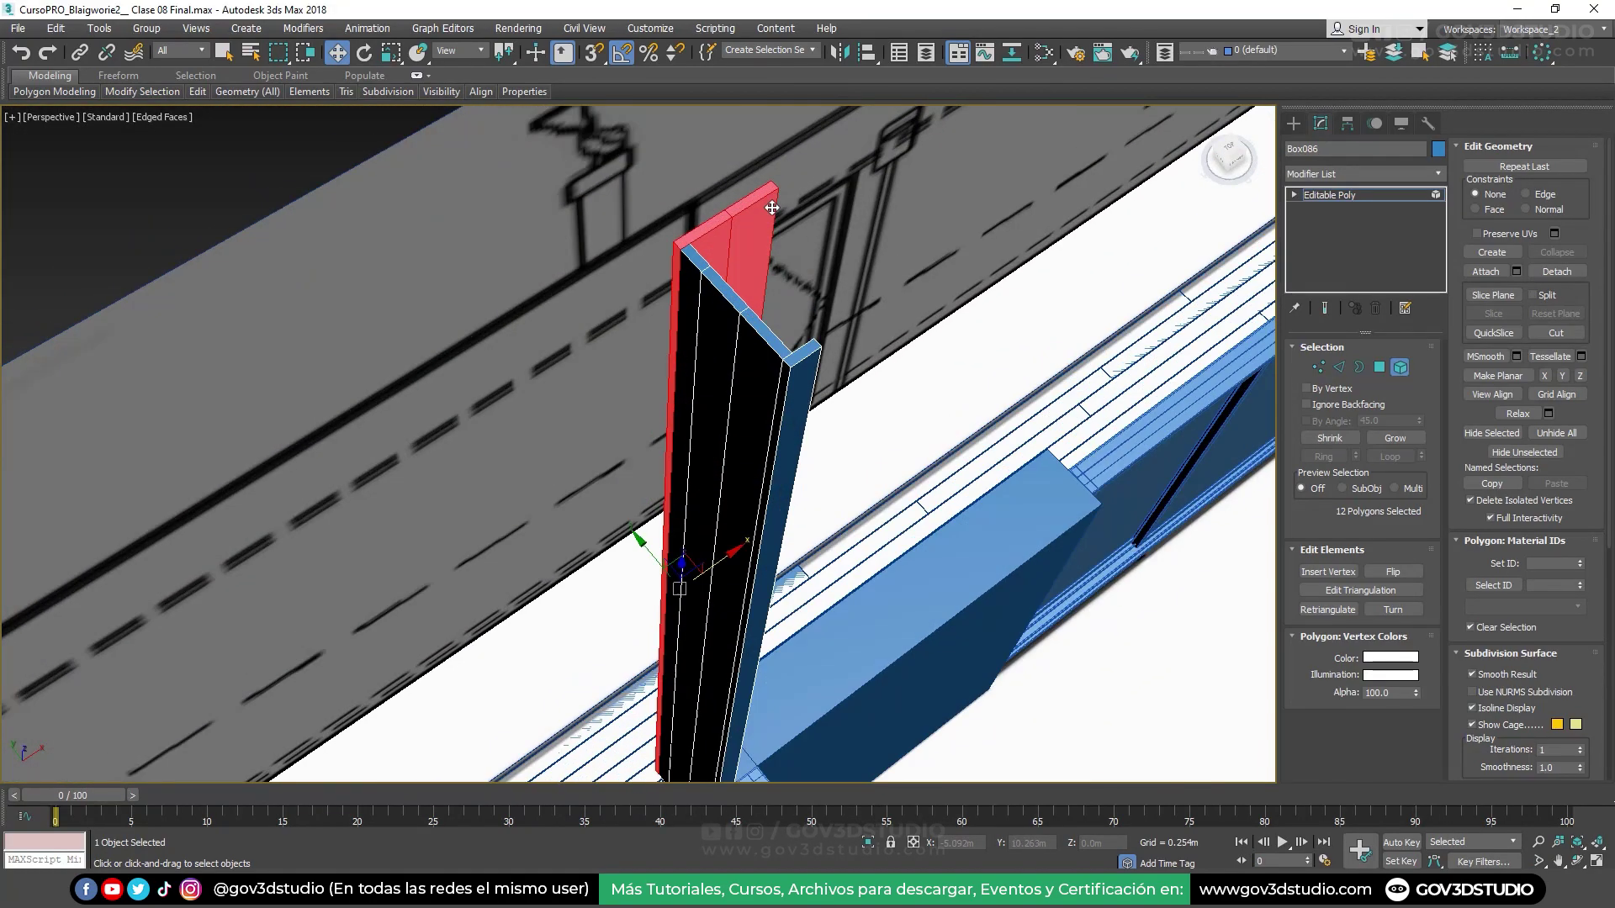
scroll(780, 347, up, 3)
middle_drag(740, 311, 705, 277)
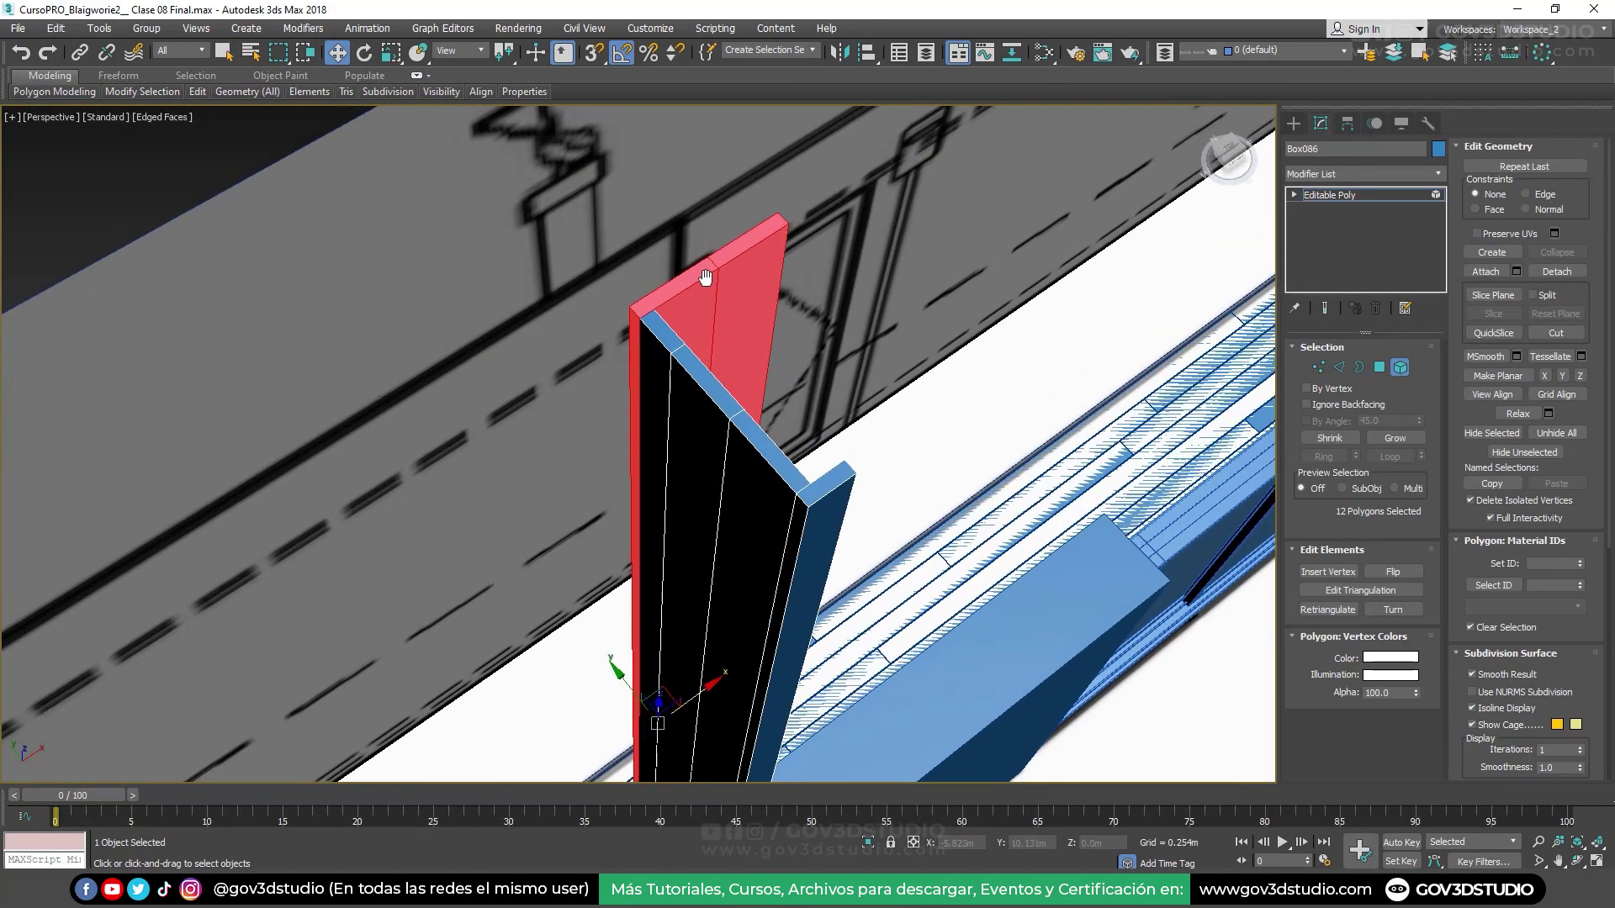
key(s)
shift+drag(640, 302, 776, 215)
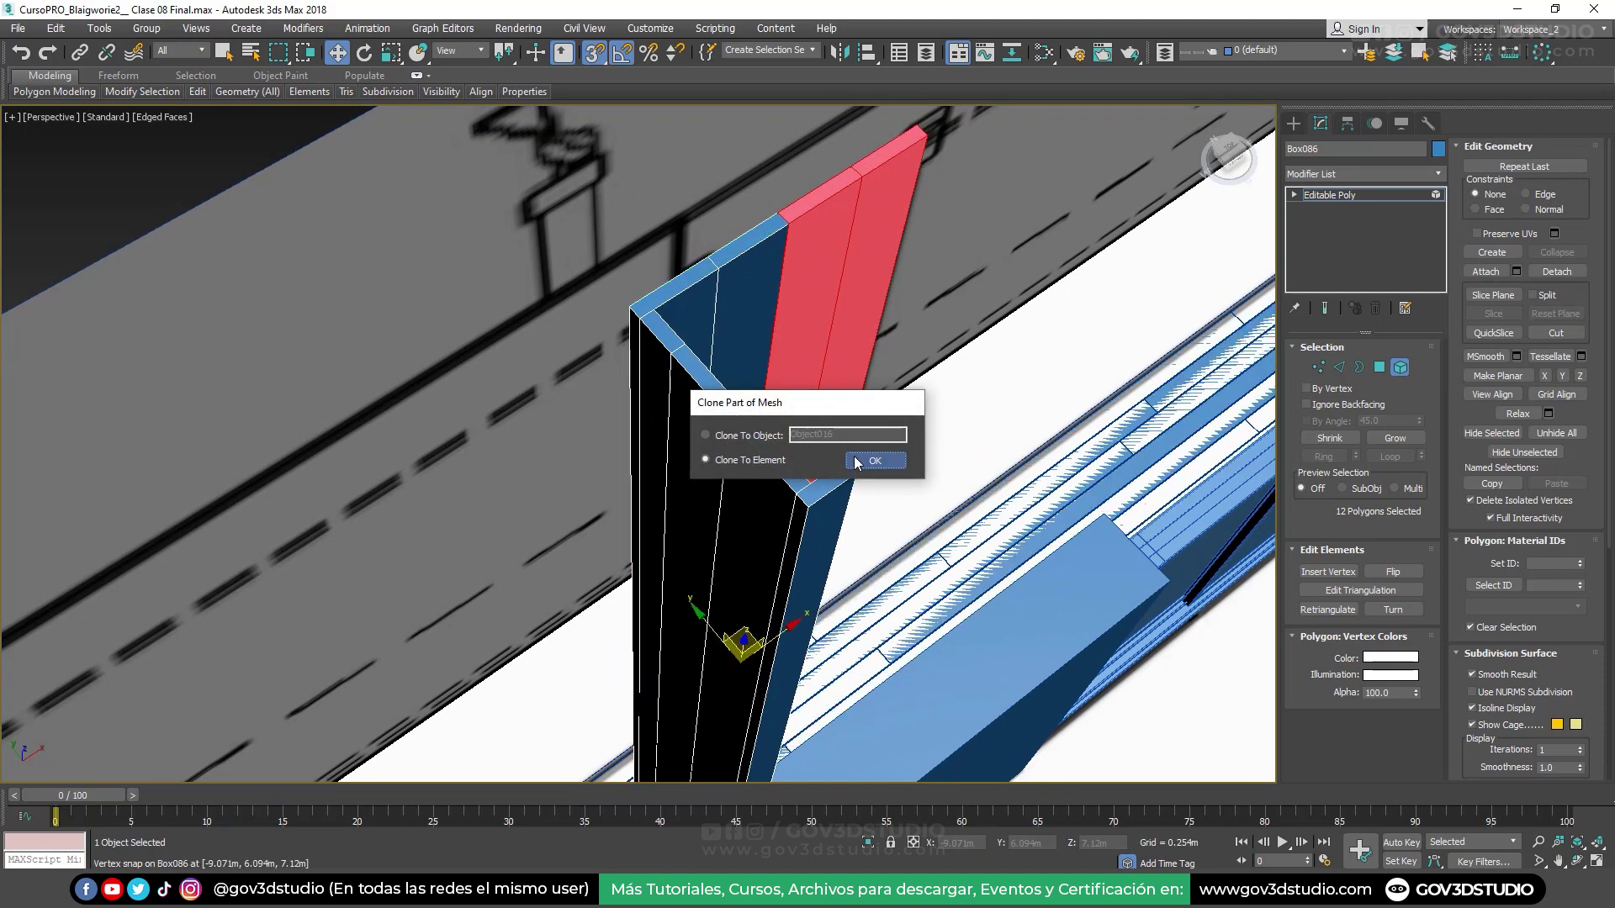
click(874, 461)
Add two more slats and copy the four slats further along the edge
alt+middle_drag(875, 460, 725, 412)
ctrl+click(673, 447)
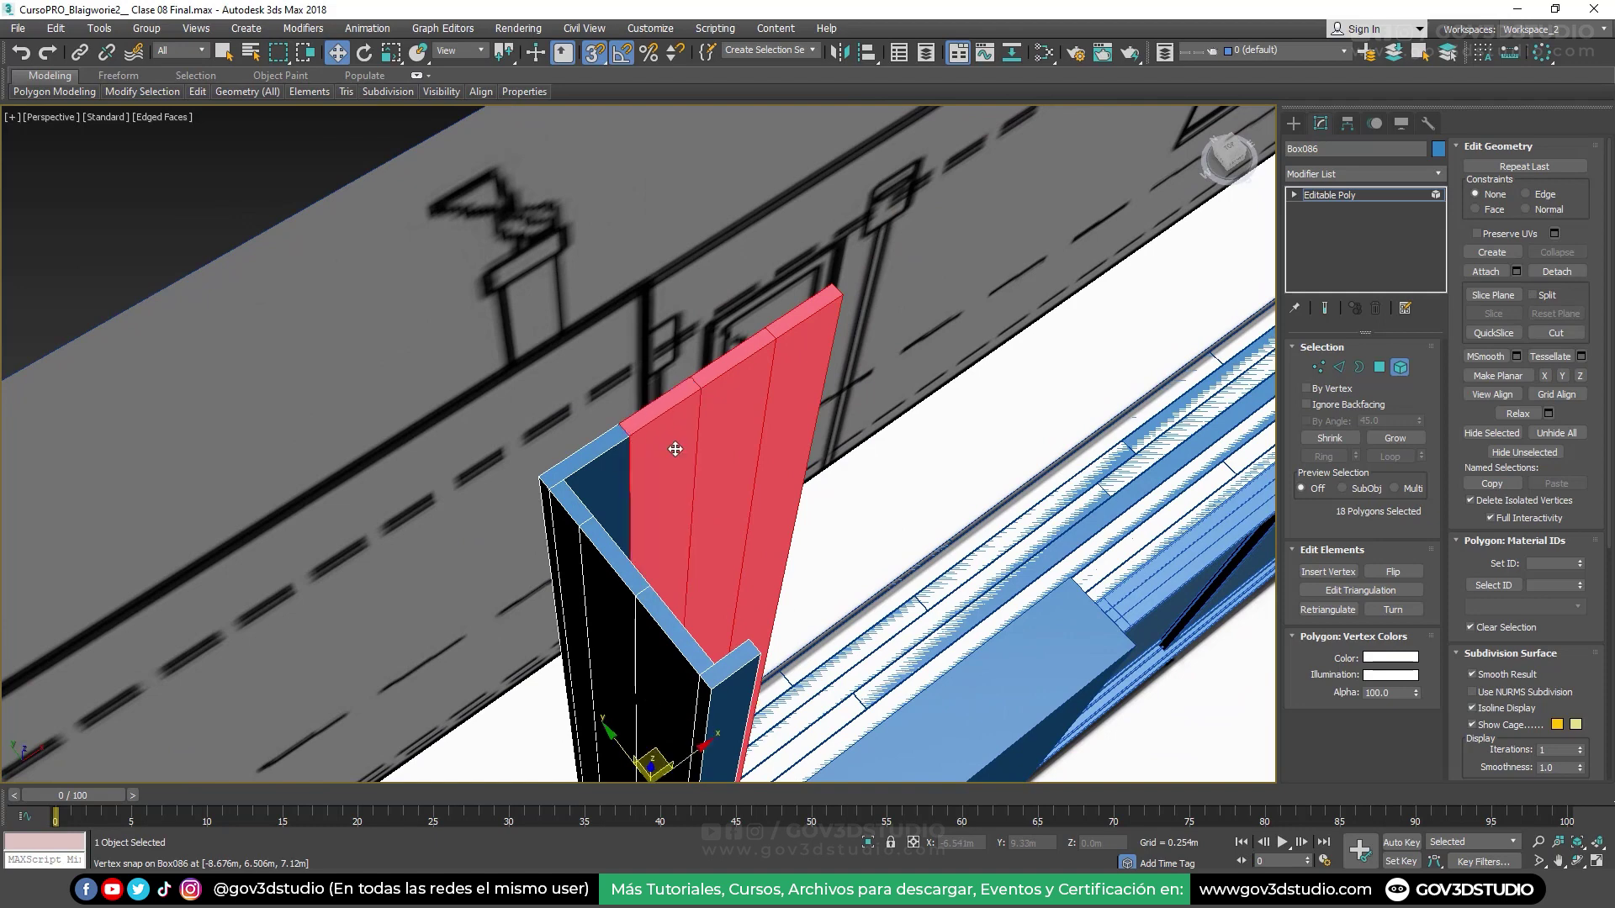
ctrl+click(606, 488)
shift+drag(547, 478, 832, 286)
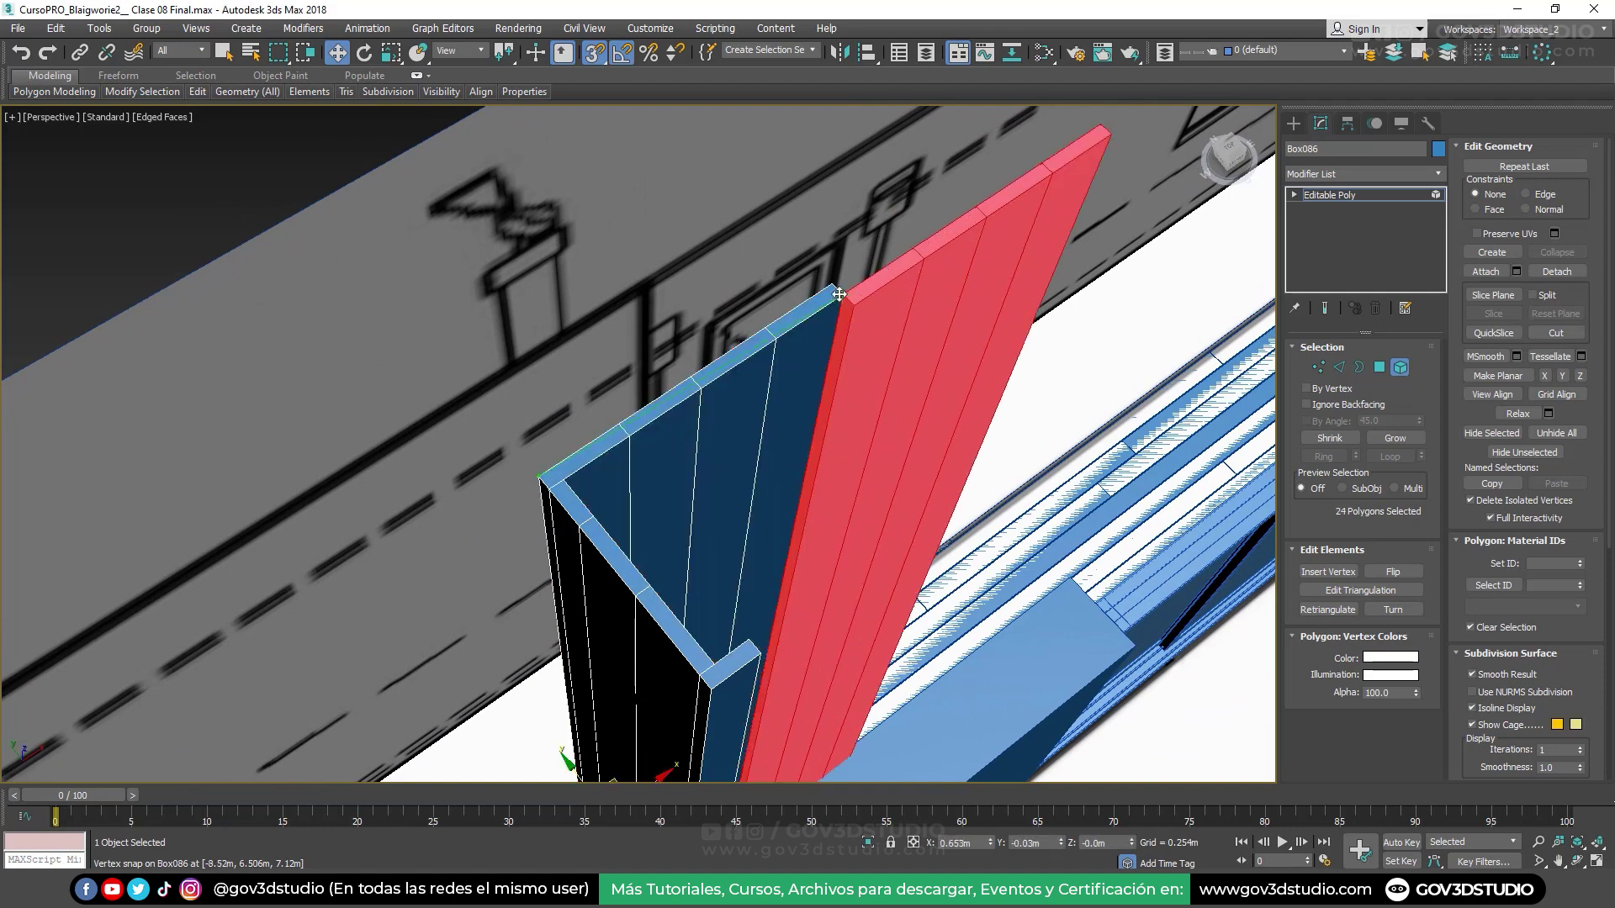
click(875, 460)
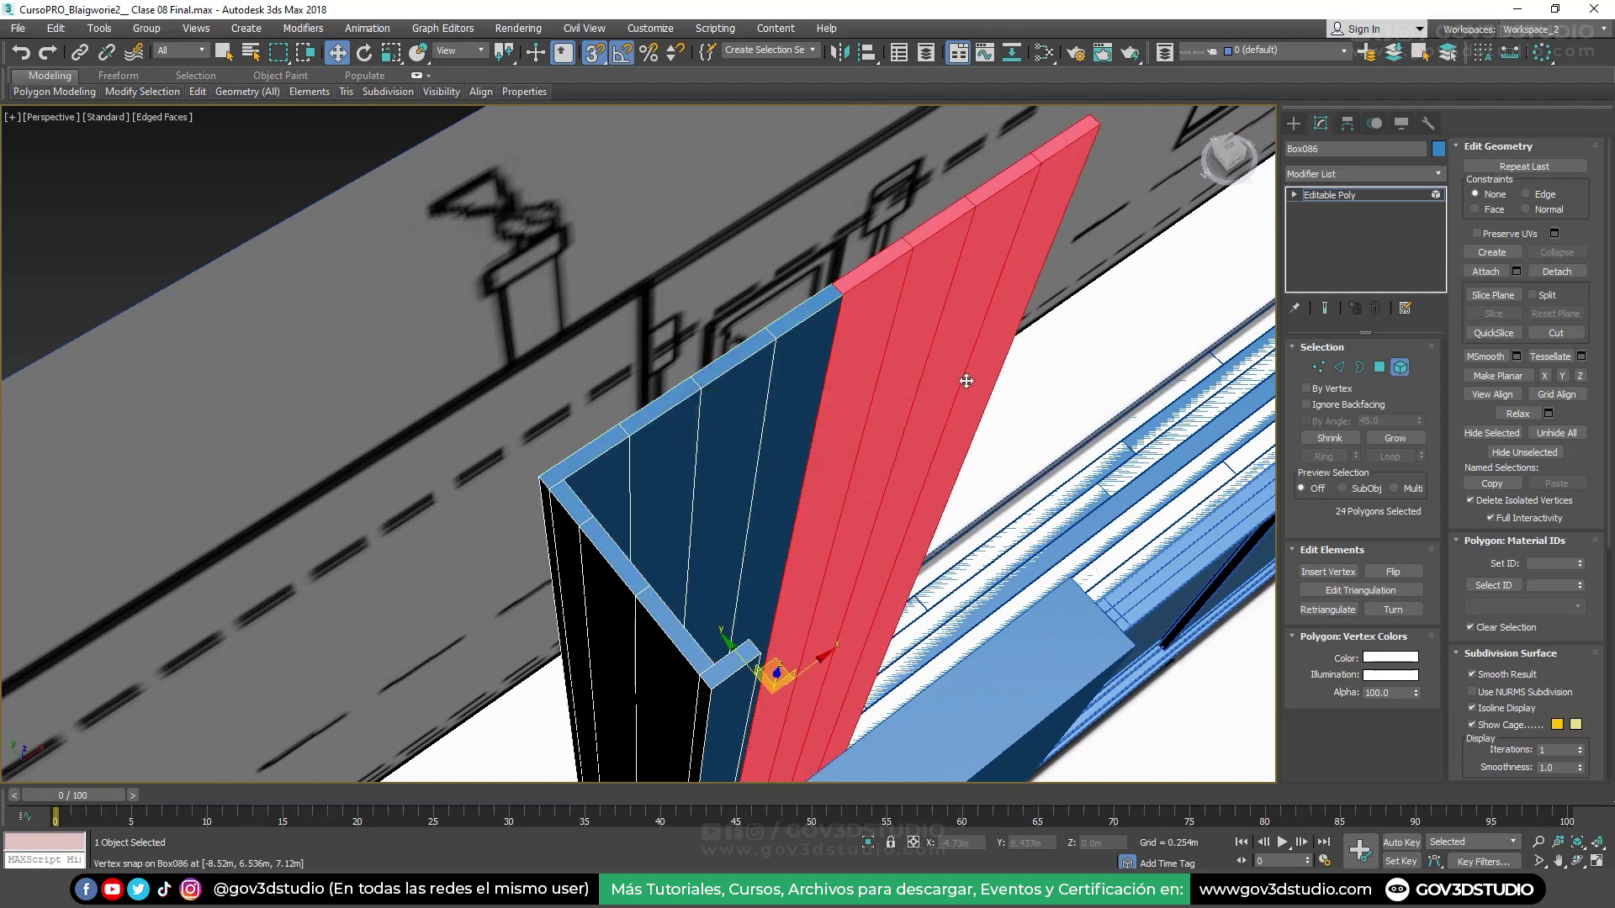
Copy the slat panel again further along and check the spacing from above
alt+middle_drag(966, 375, 800, 386)
shift+drag(710, 363, 968, 194)
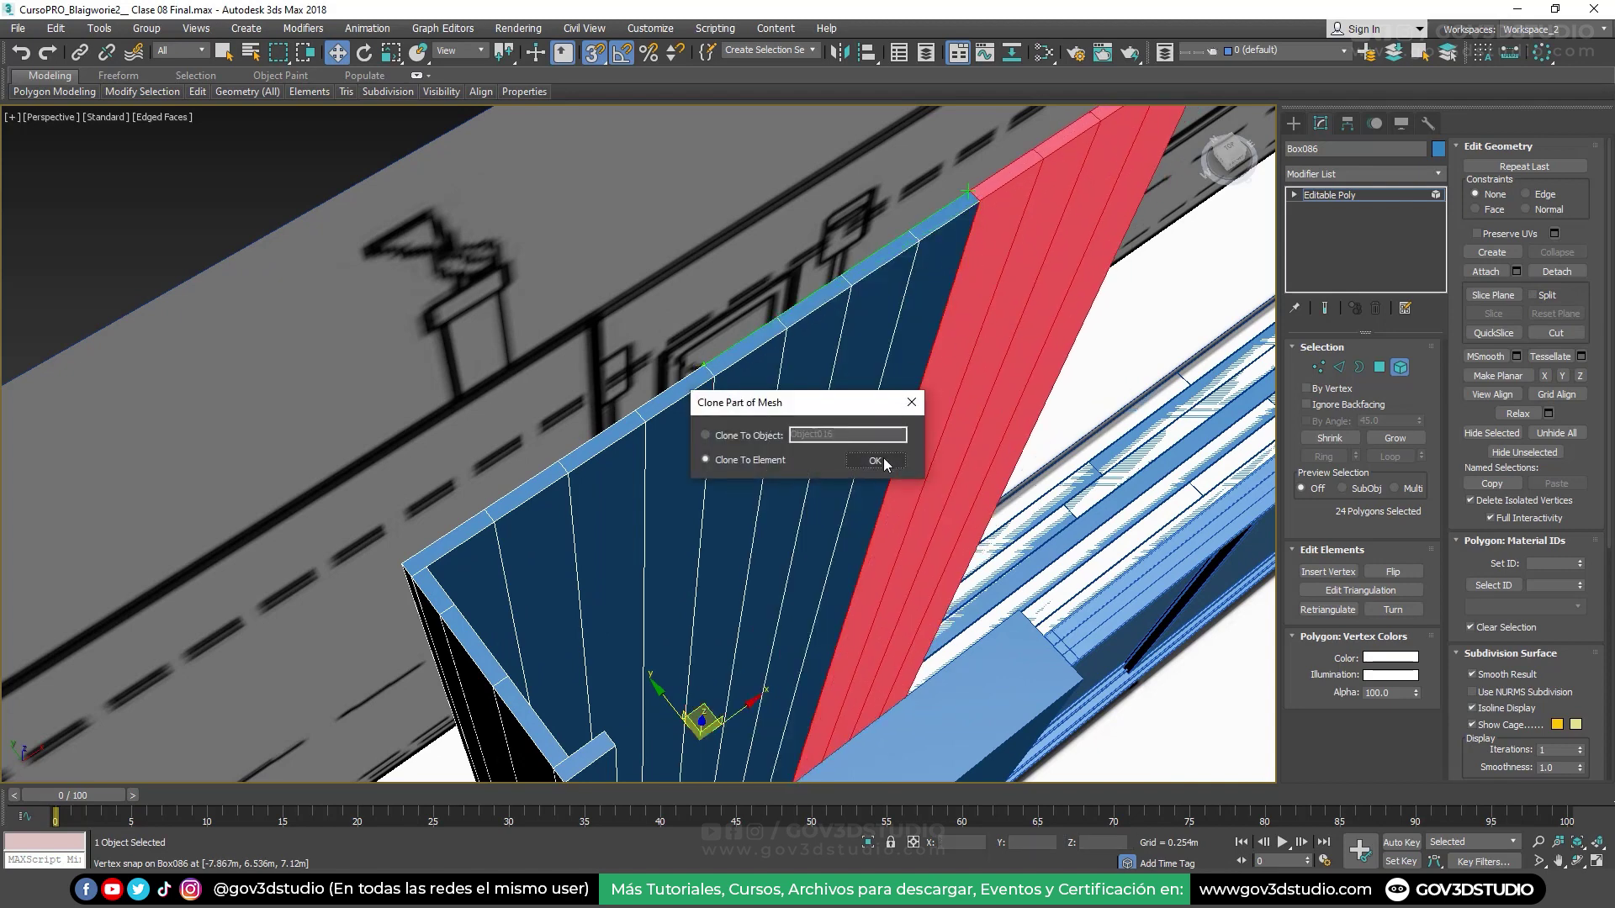
click(883, 460)
key(t)
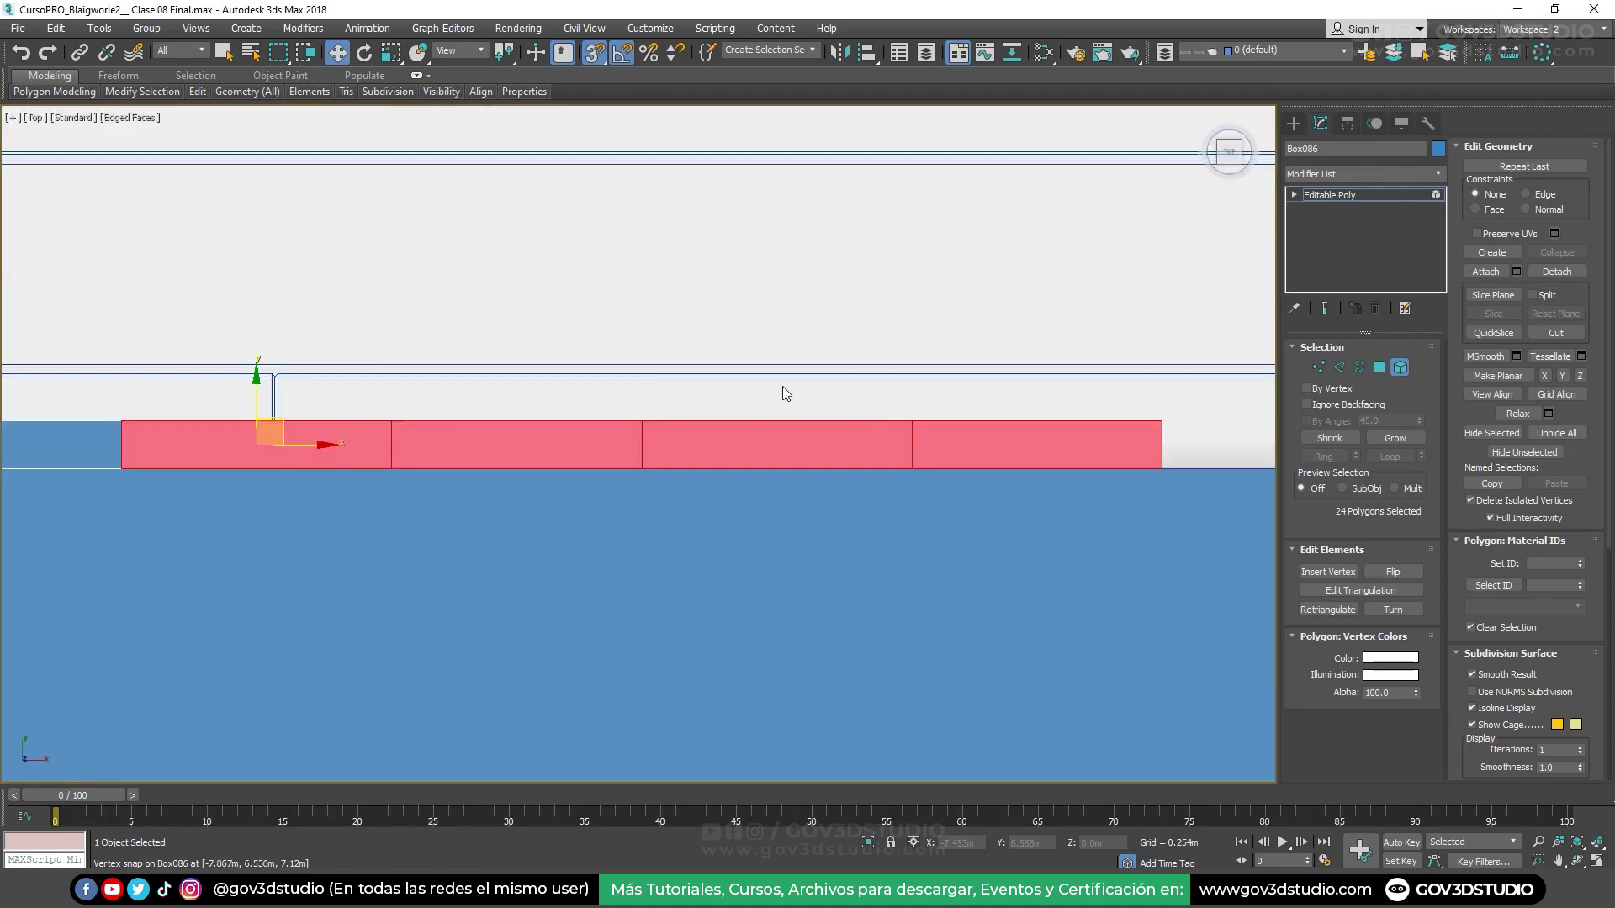
scroll(782, 386, down, 3)
scroll(871, 395, down, 2)
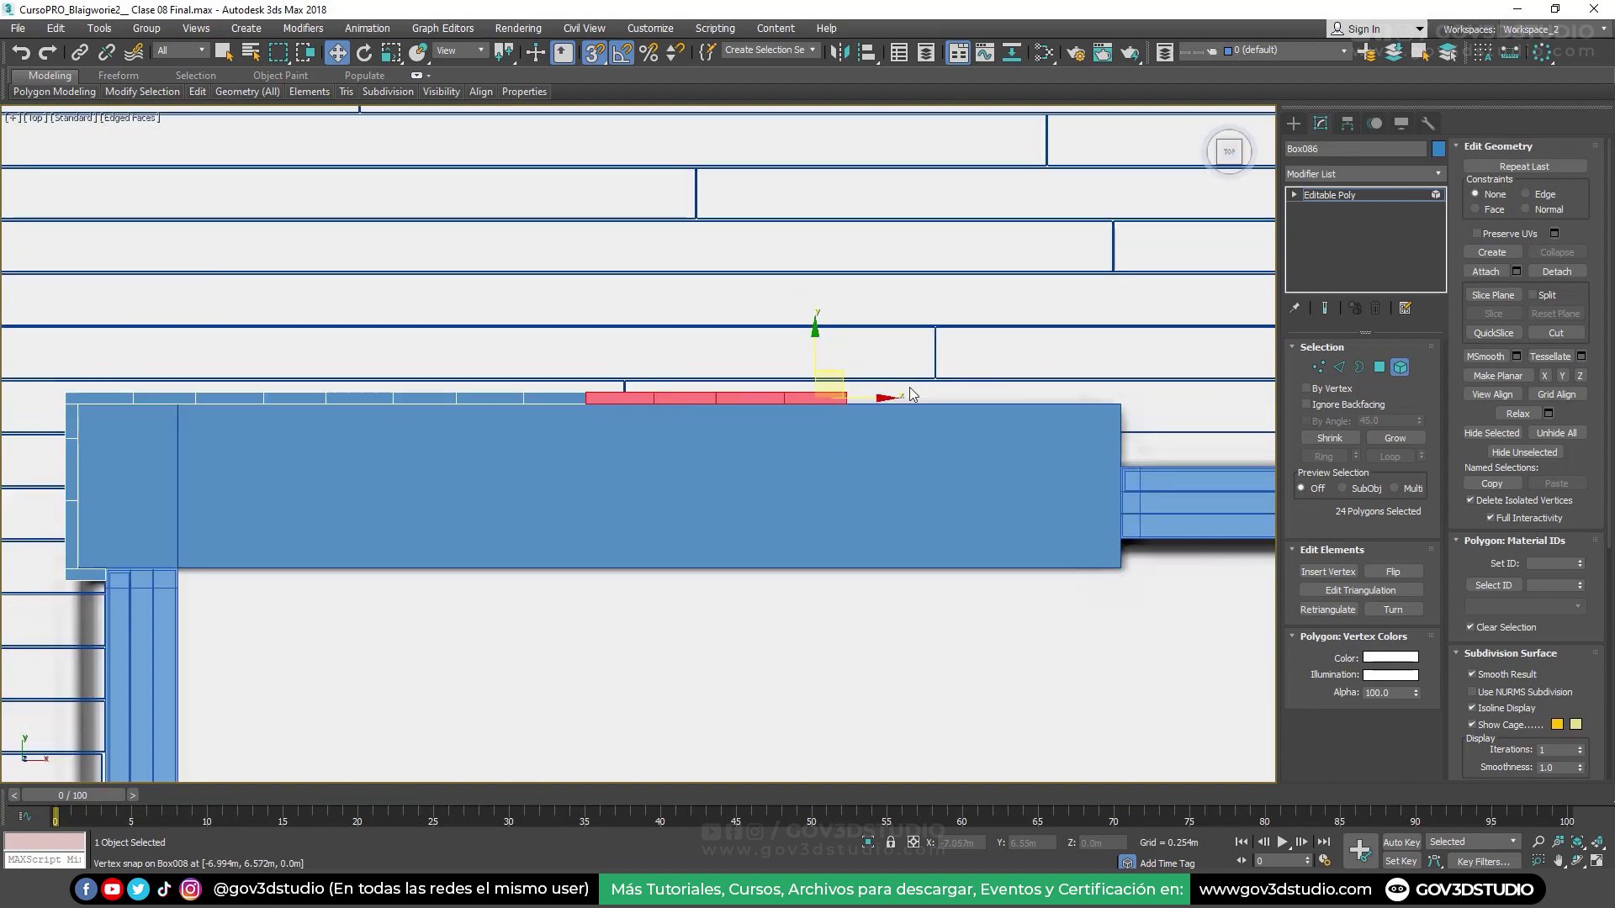
key(p)
Select the wider band of slats and copy the whole group further along the edge
mouse_move(866, 364)
alt+middle_down()
mouse_move(854, 372)
mouse_move(860, 167)
alt+middle_up()
scroll(859, 167, up, 2)
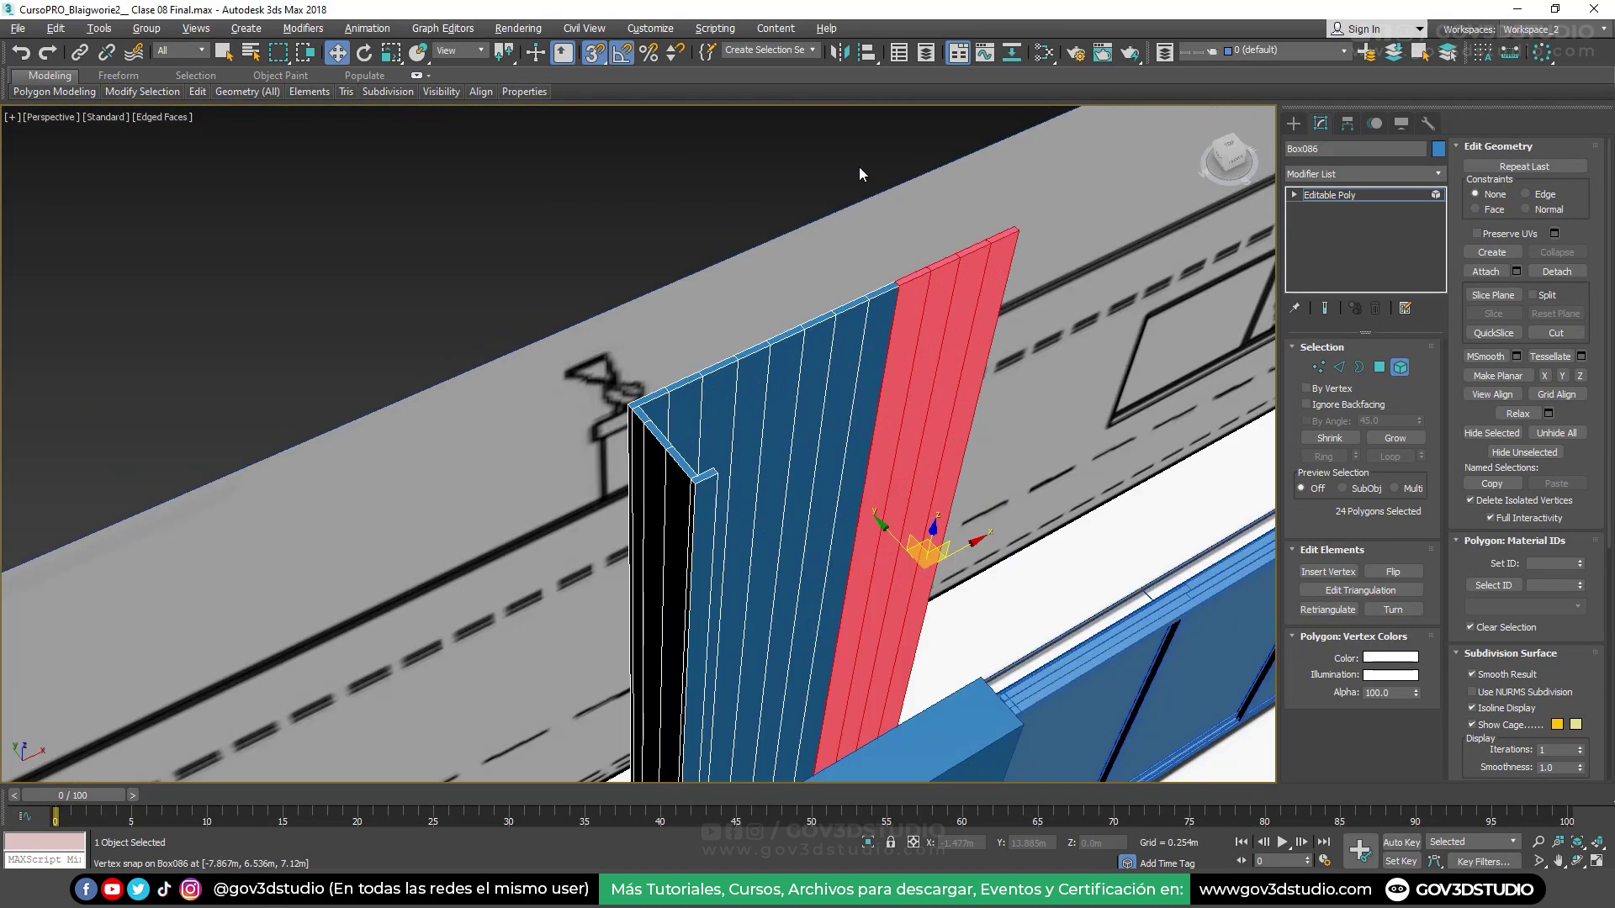
scroll(822, 195, up, 1)
scroll(921, 173, up, 2)
drag(924, 153, 752, 341)
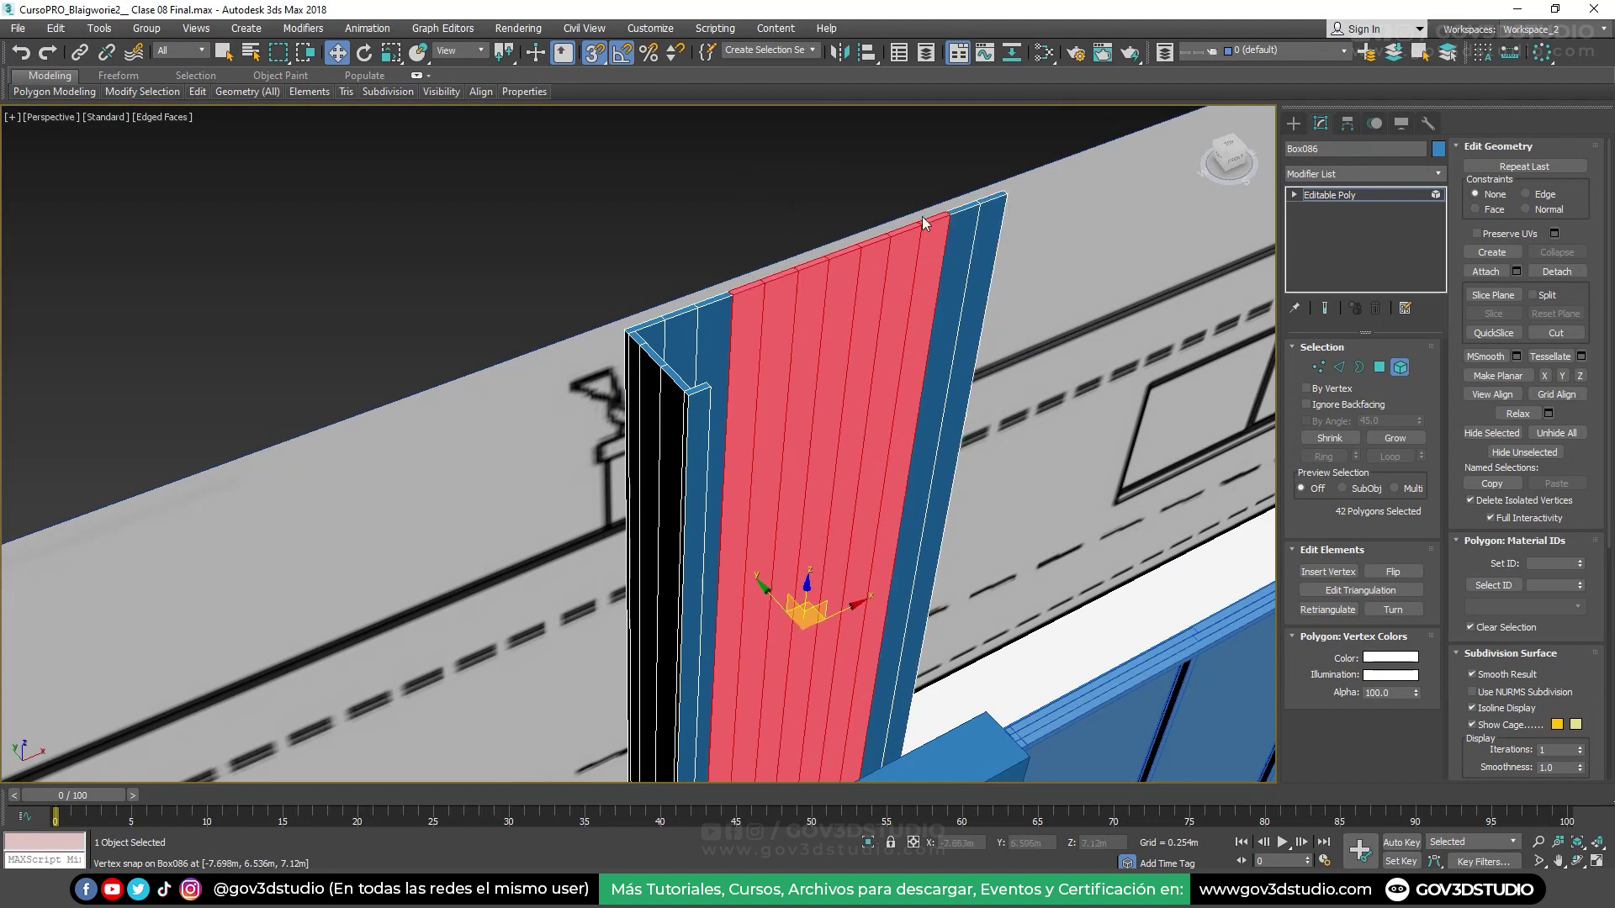
ctrl+drag(1027, 157, 942, 242)
scroll(942, 242, up, 1)
scroll(942, 242, up, 1)
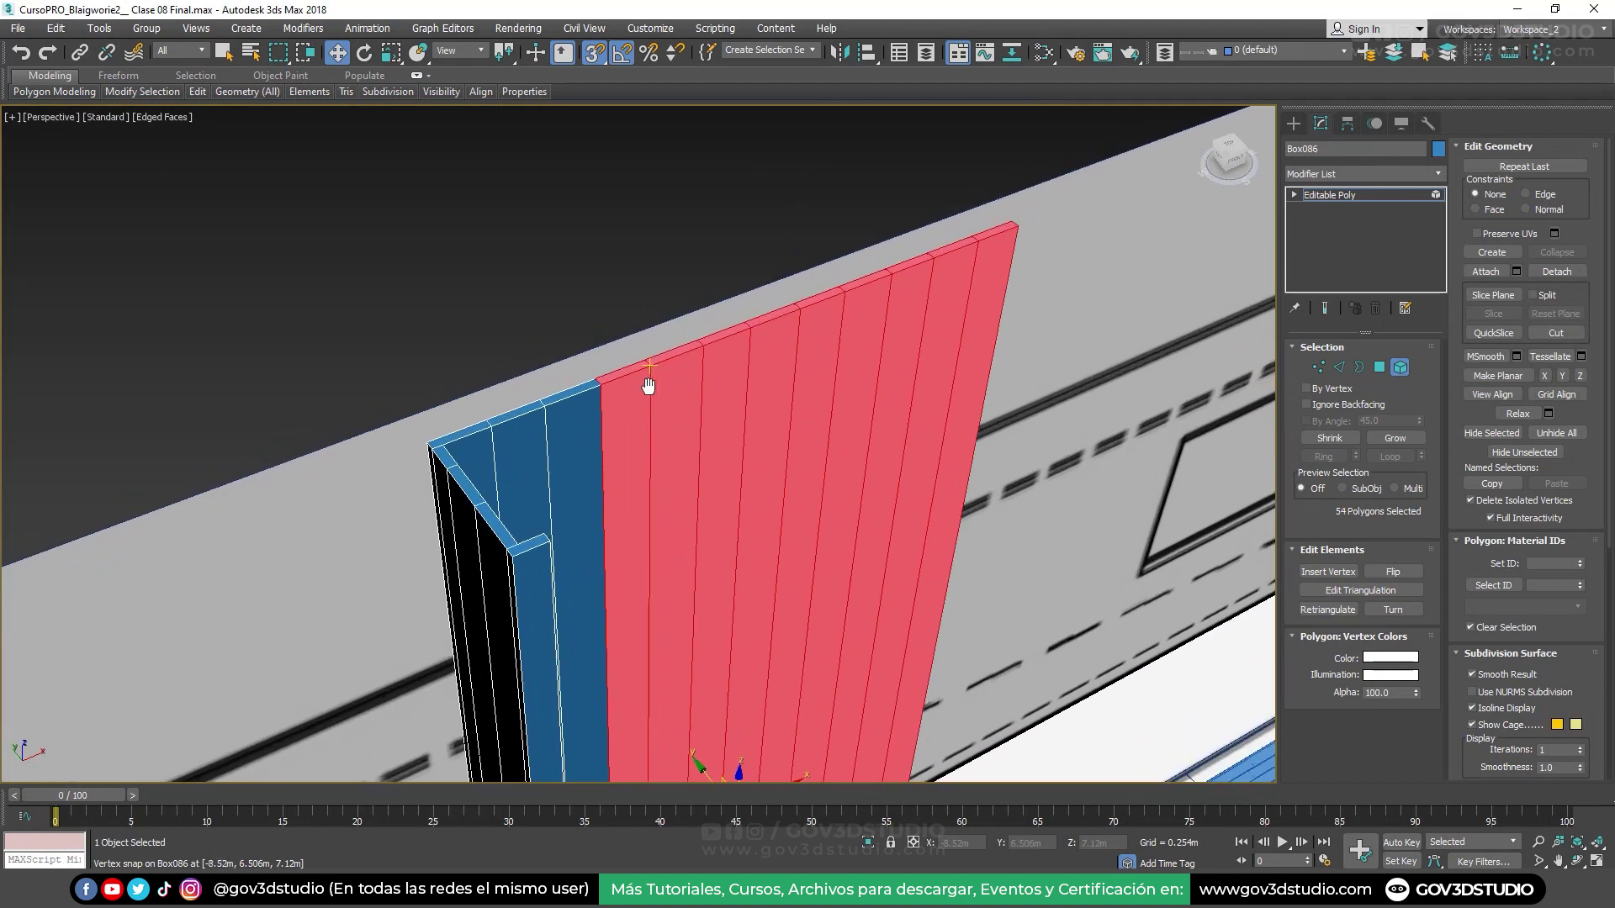
shift+drag(603, 388, 1016, 226)
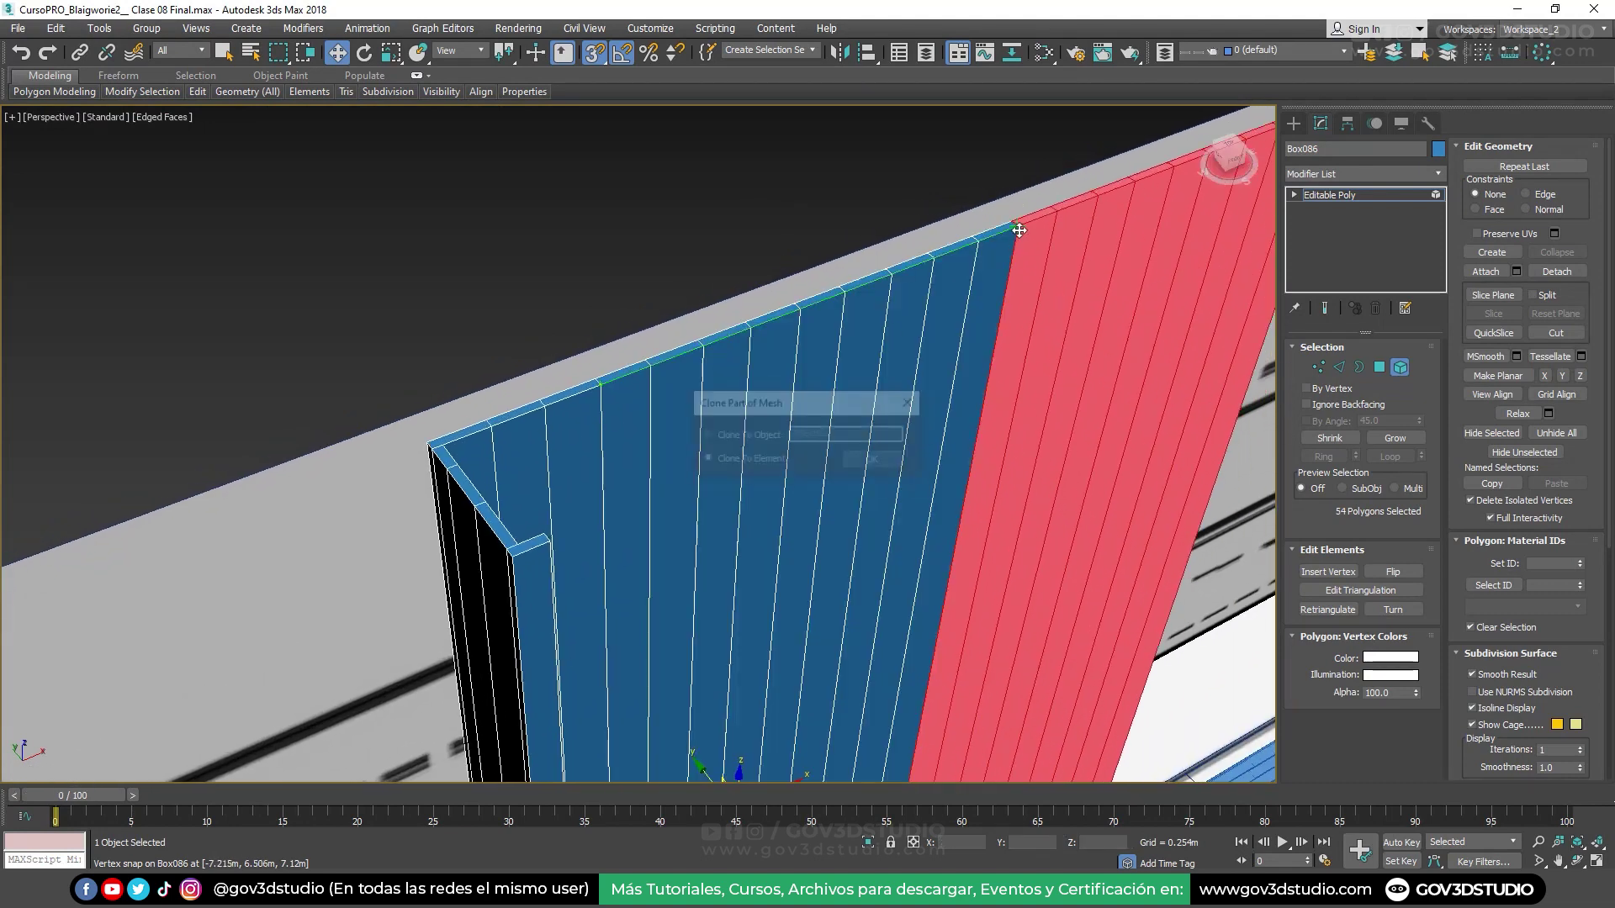
click(875, 461)
Frame the extended slat strip in top view and turn off vertex snapping
key(t)
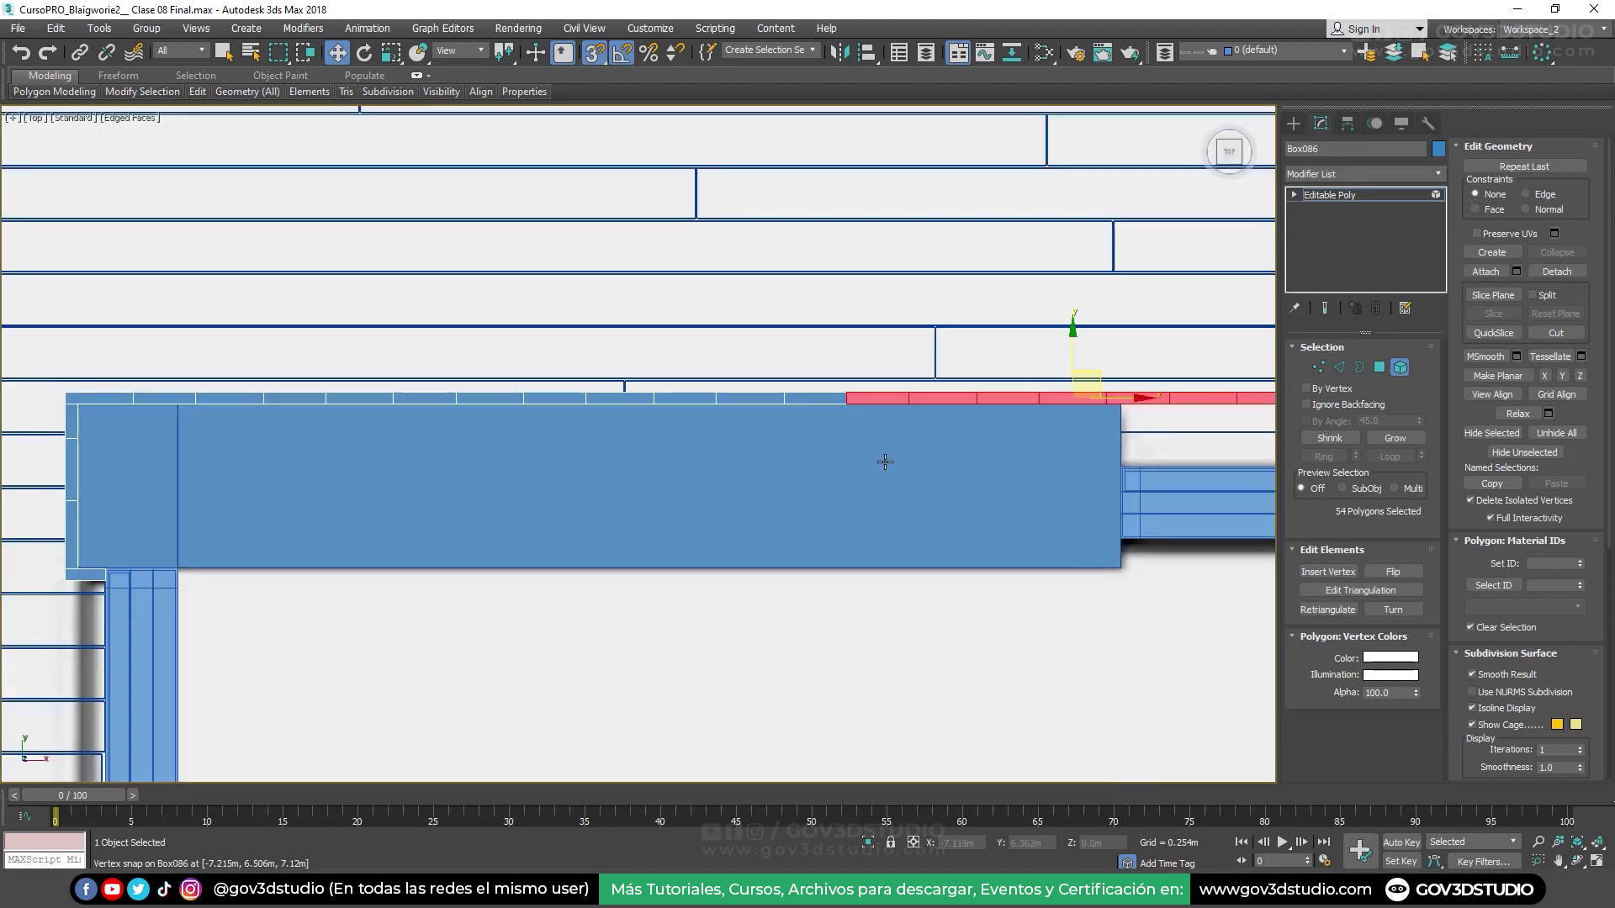
key(z)
middle_drag(651, 448, 665, 355)
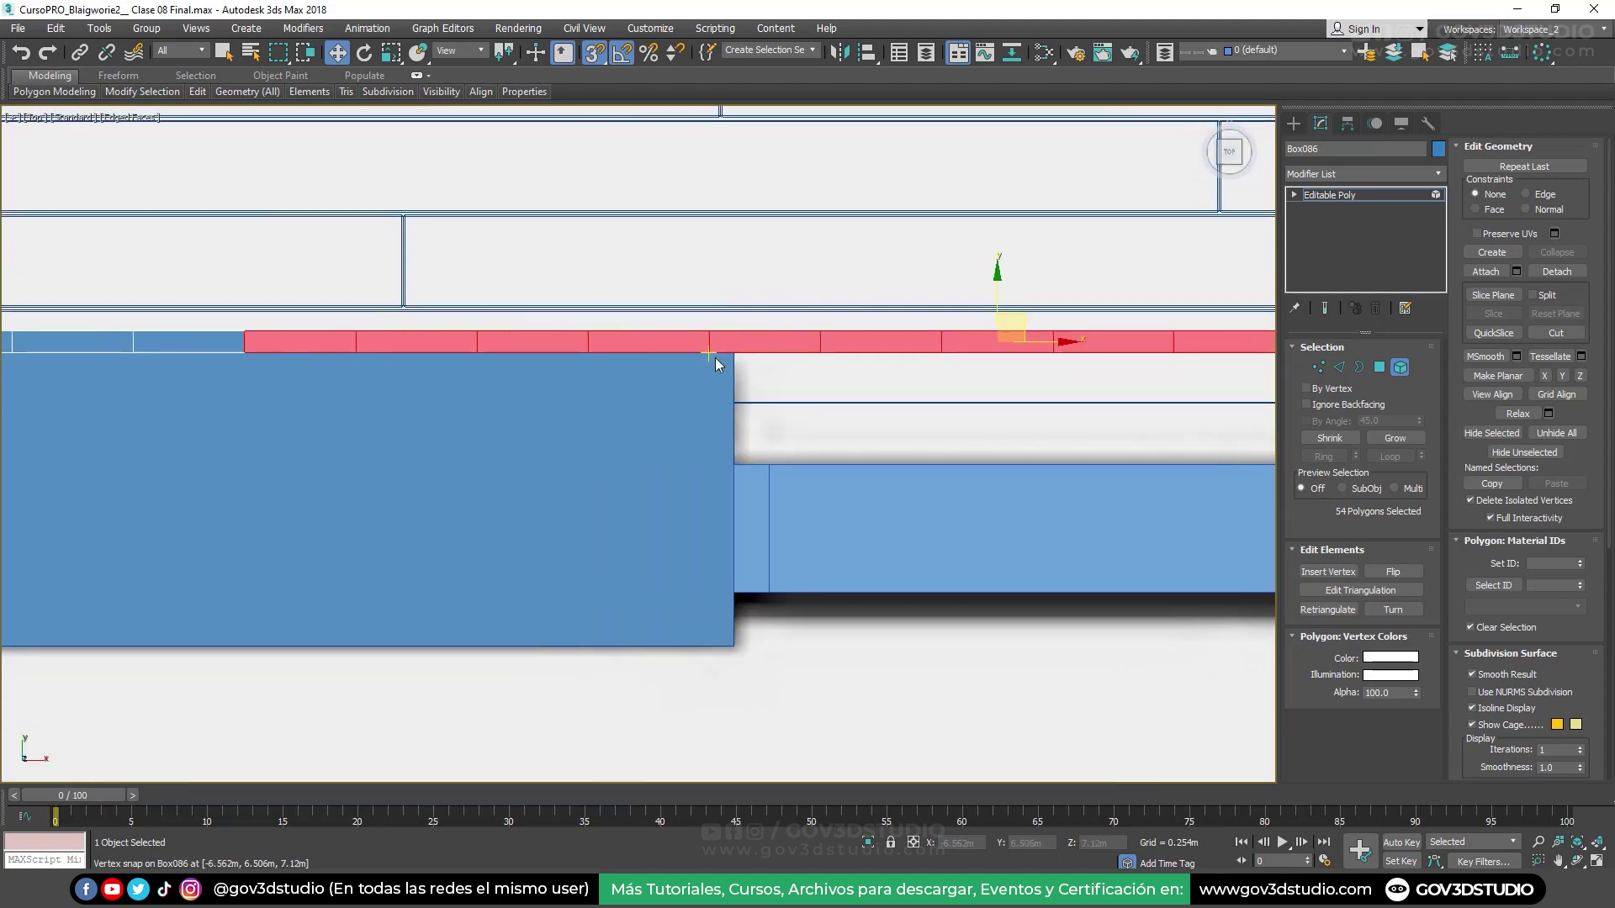
drag(715, 356, 715, 359)
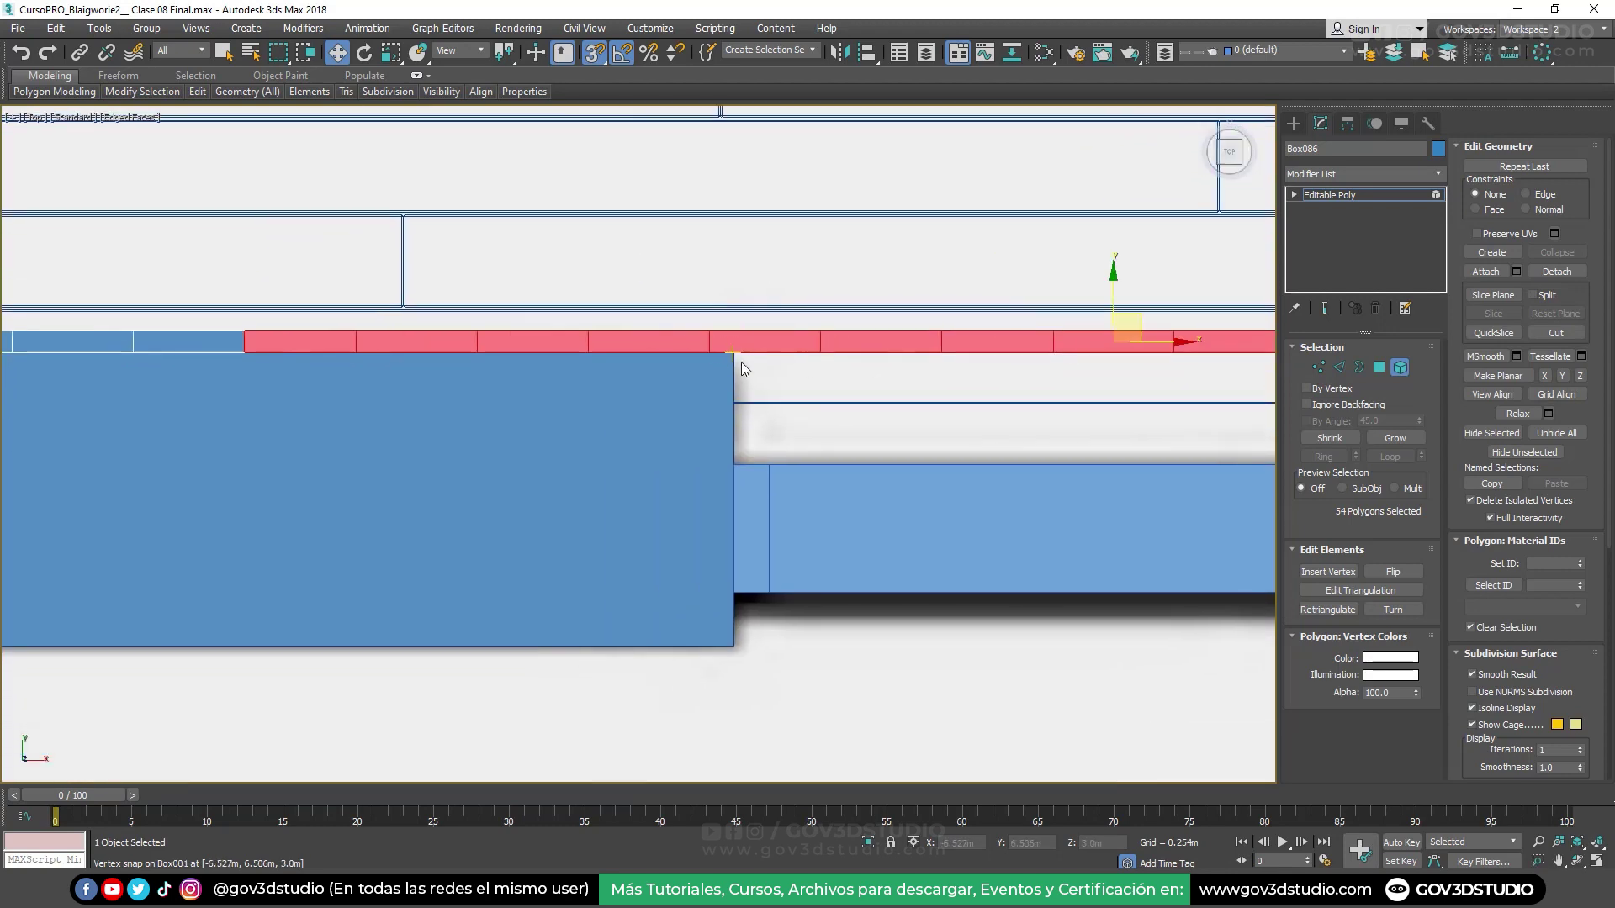
click(604, 63)
Undo the last two slat copies and select the end piece of the strip
scroll(600, 256, down, 3)
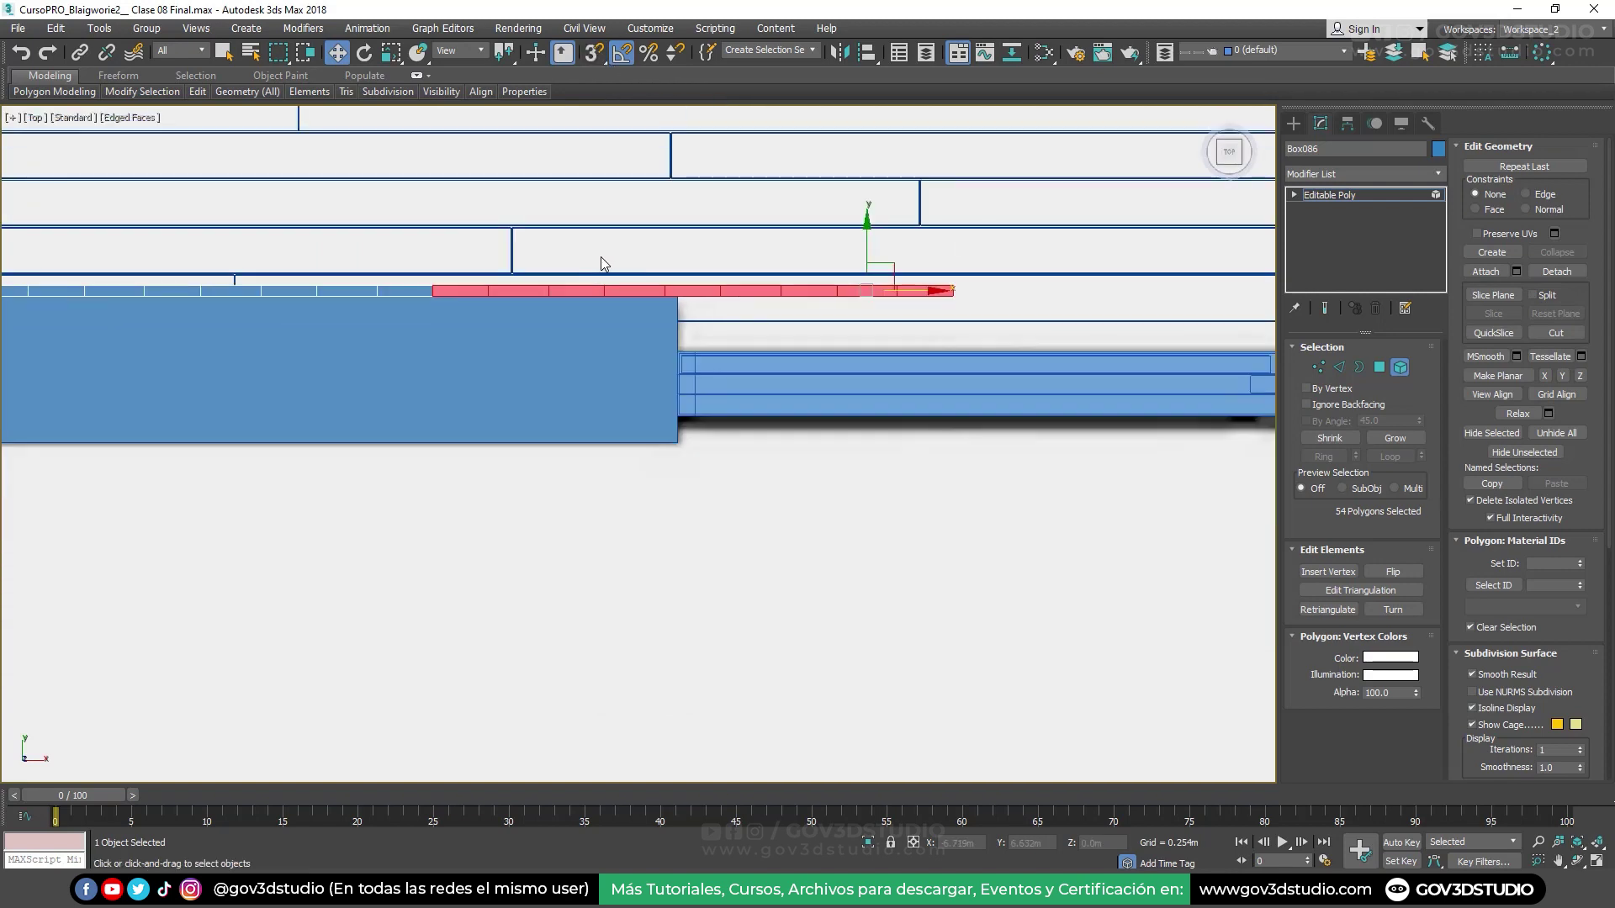
key(ctrl+z)
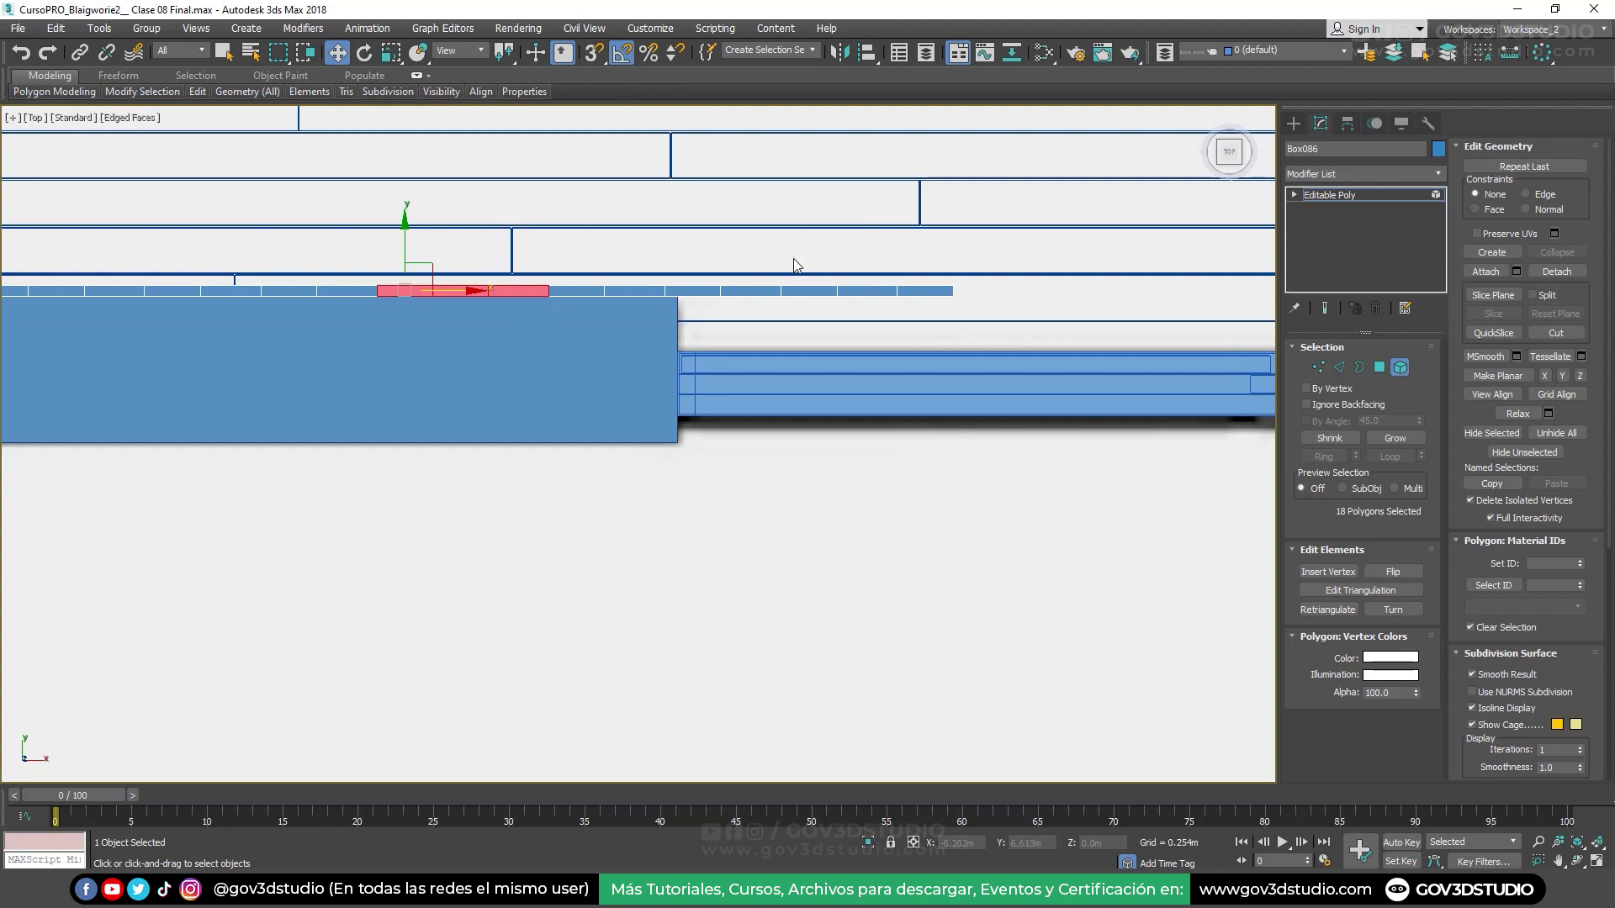
key(ctrl+z)
key(ctrl+z)
key(ctrl+z)
key(ctrl+z)
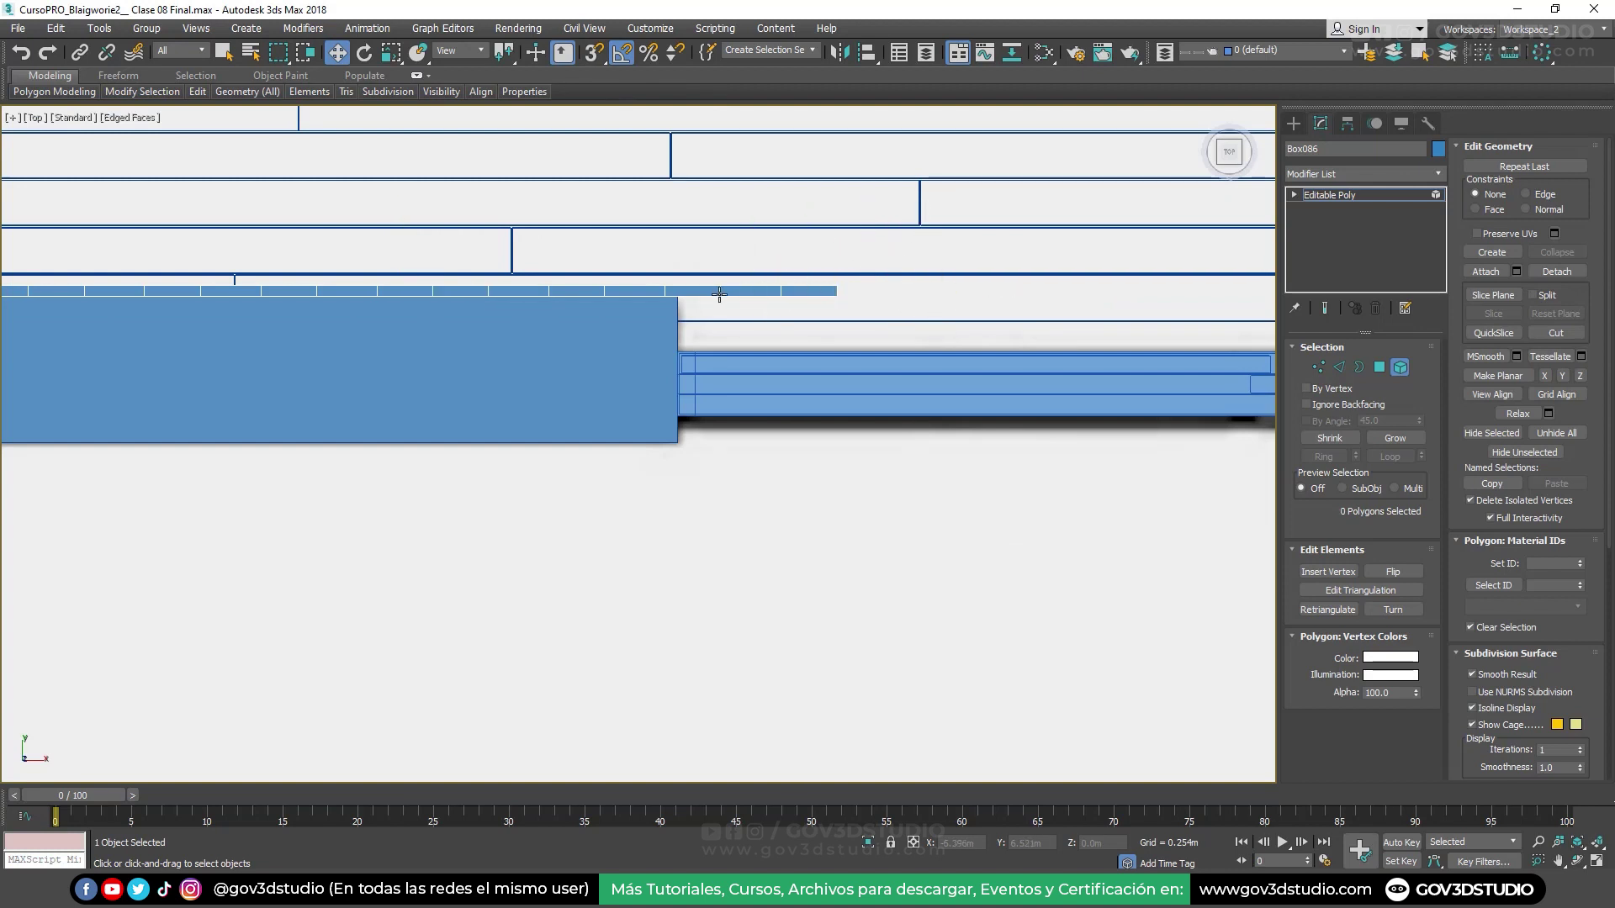
scroll(720, 294, up, 5)
drag(849, 383, 806, 345)
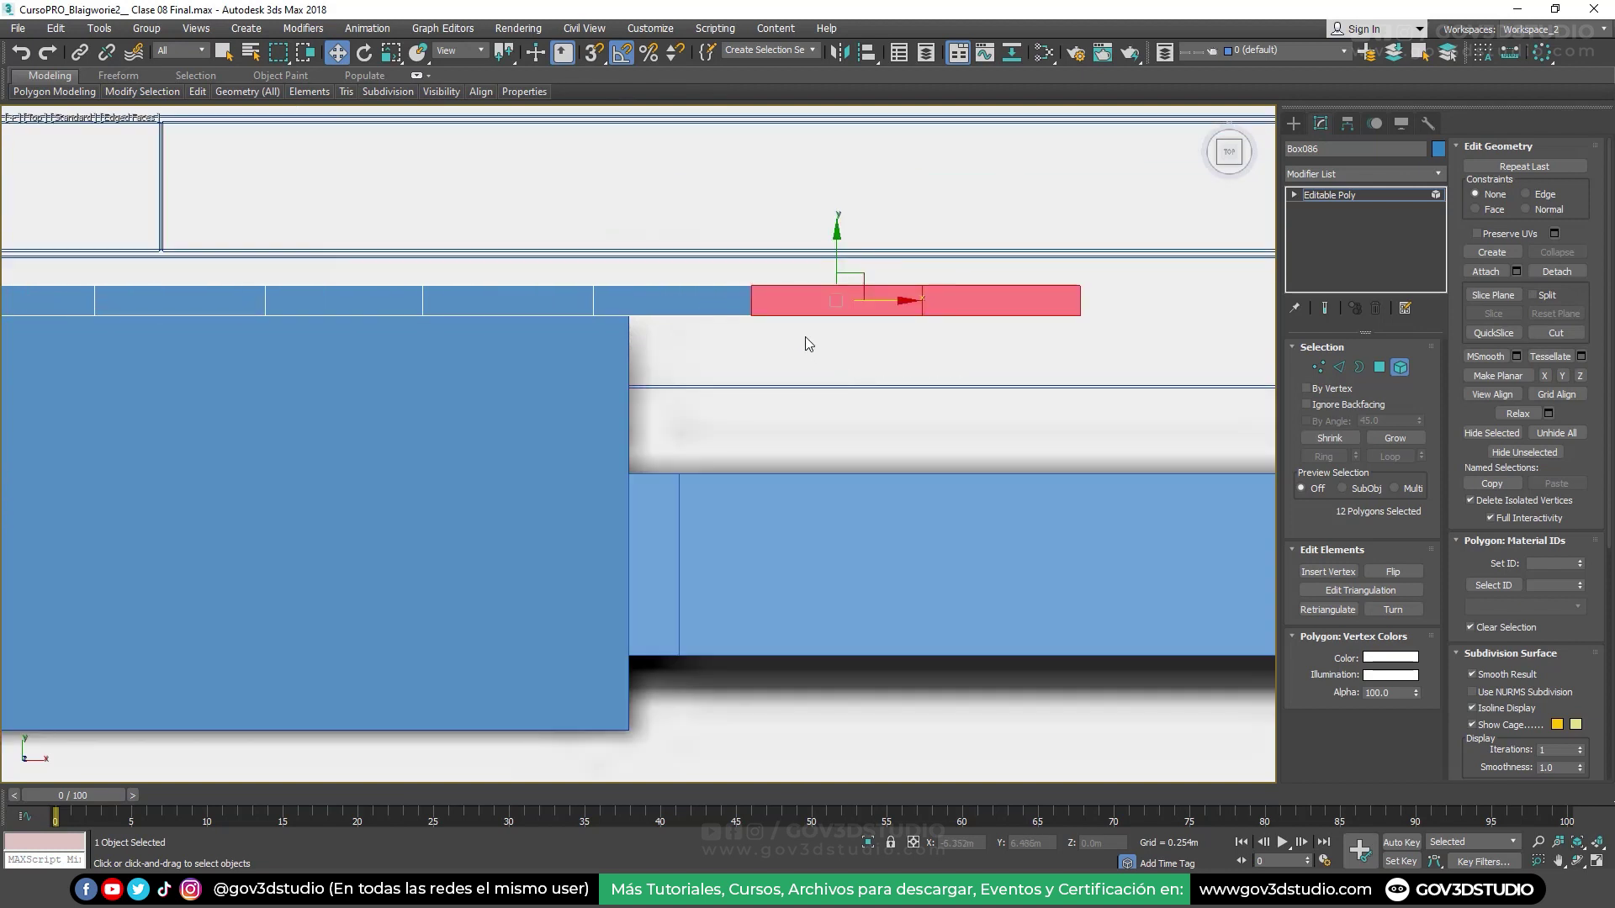
Rotate the end piece -90° upright and move it left to align with the blue block's edge
key(e)
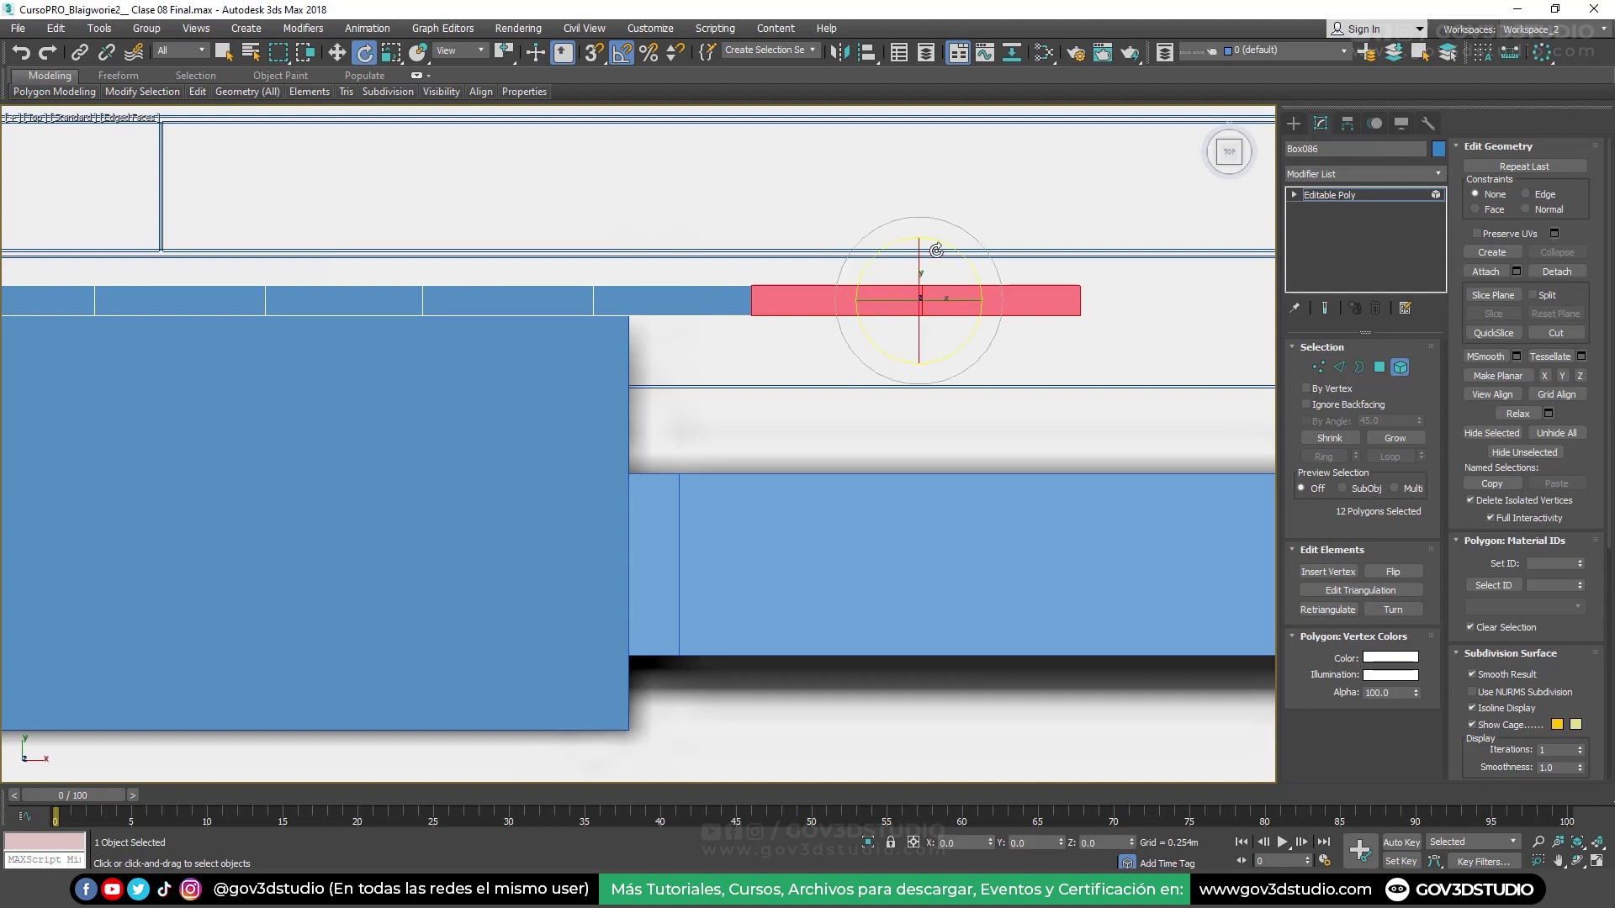
mouse_move(938, 248)
mouse_down()
mouse_move(987, 267)
mouse_move(1009, 300)
mouse_up()
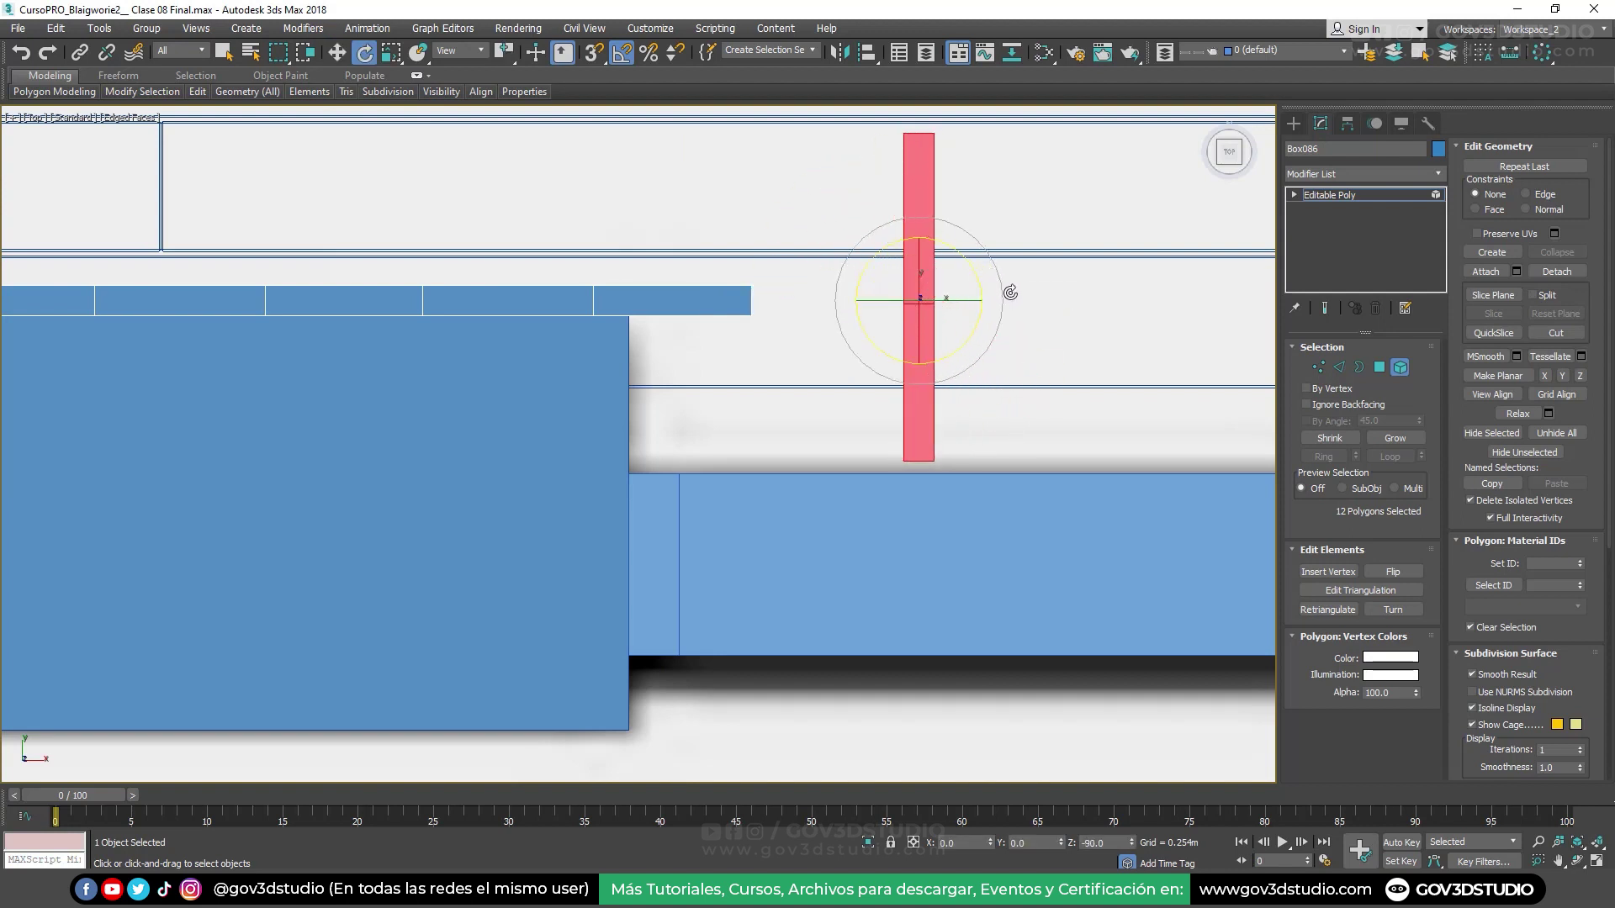
key(w)
drag(938, 204, 629, 461)
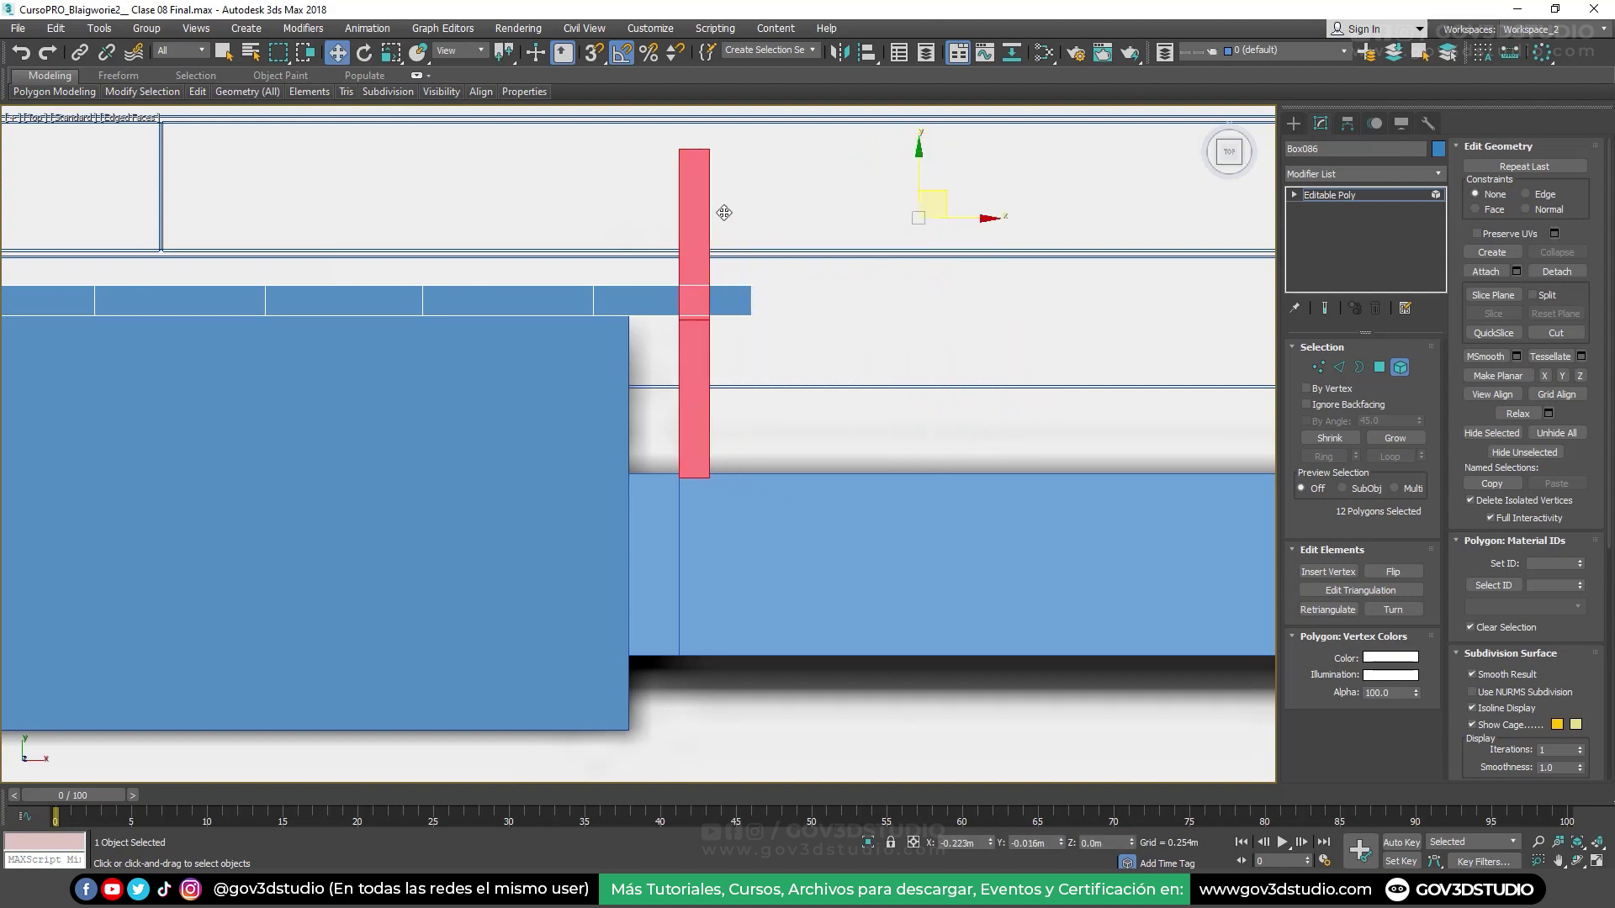
scroll(629, 461, up, 5)
scroll(648, 454, up, 1)
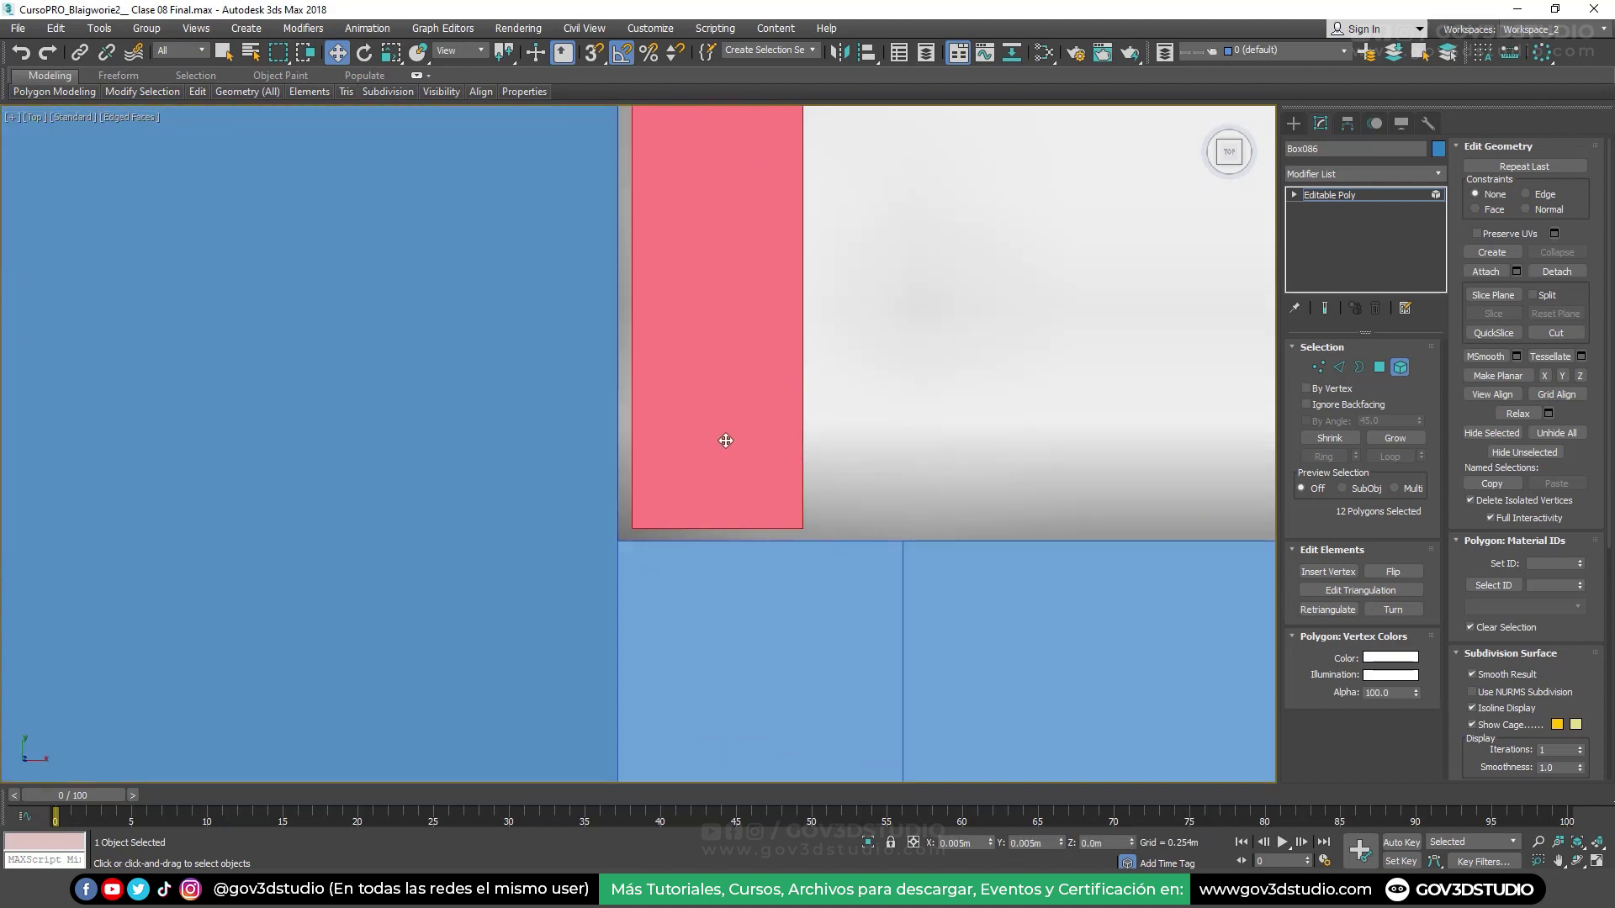
drag(707, 454, 705, 456)
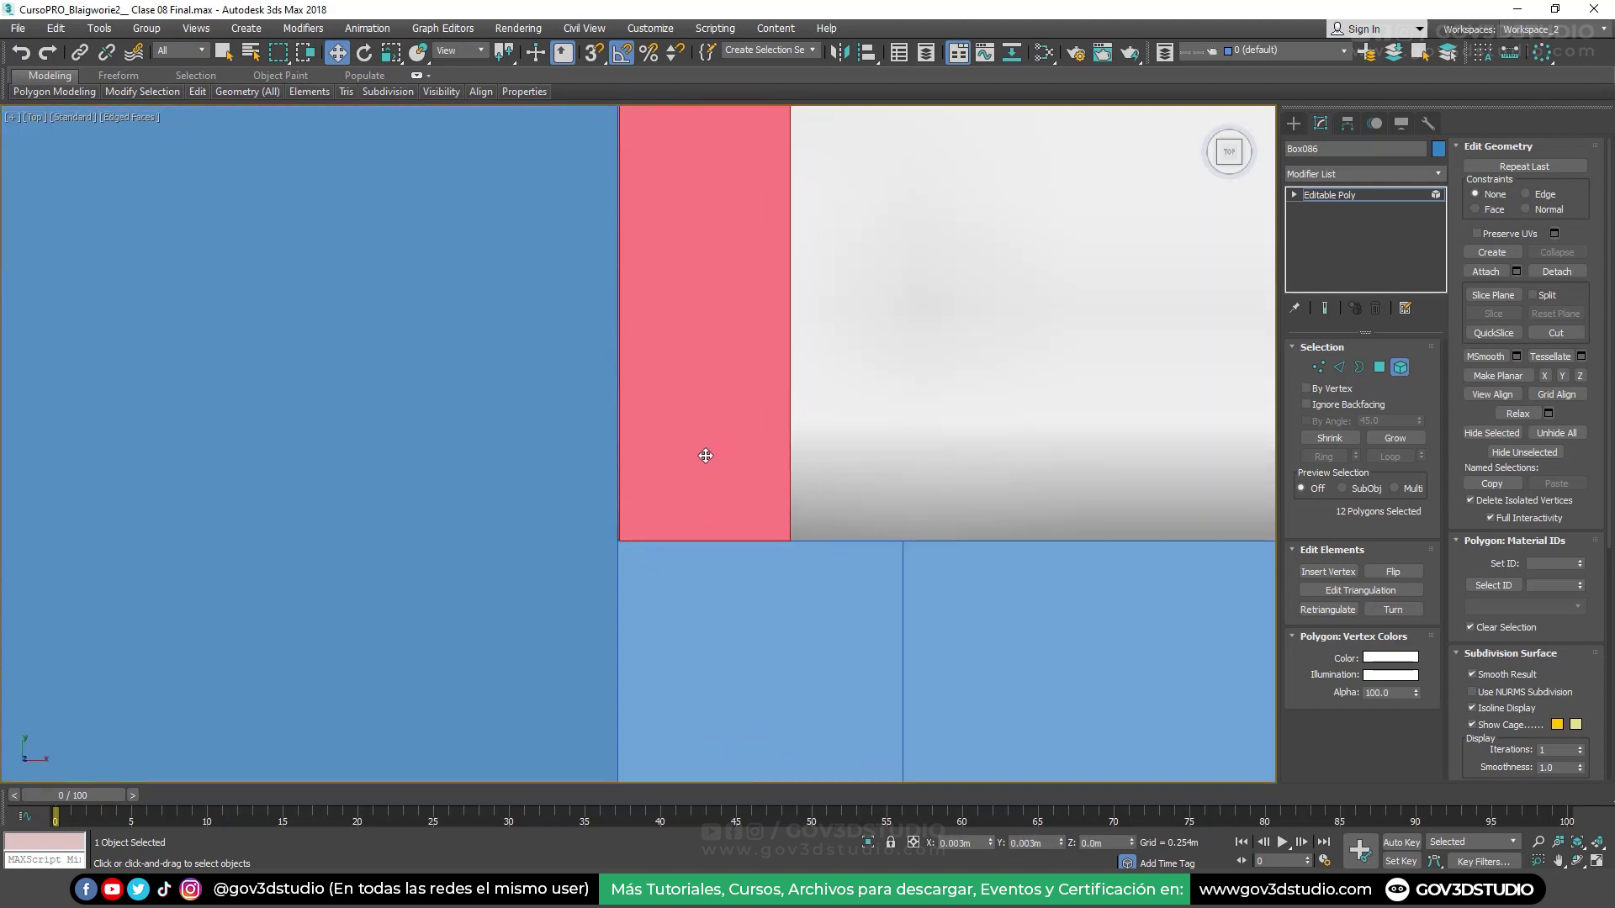
scroll(705, 456, down, 5)
scroll(715, 370, up, 1)
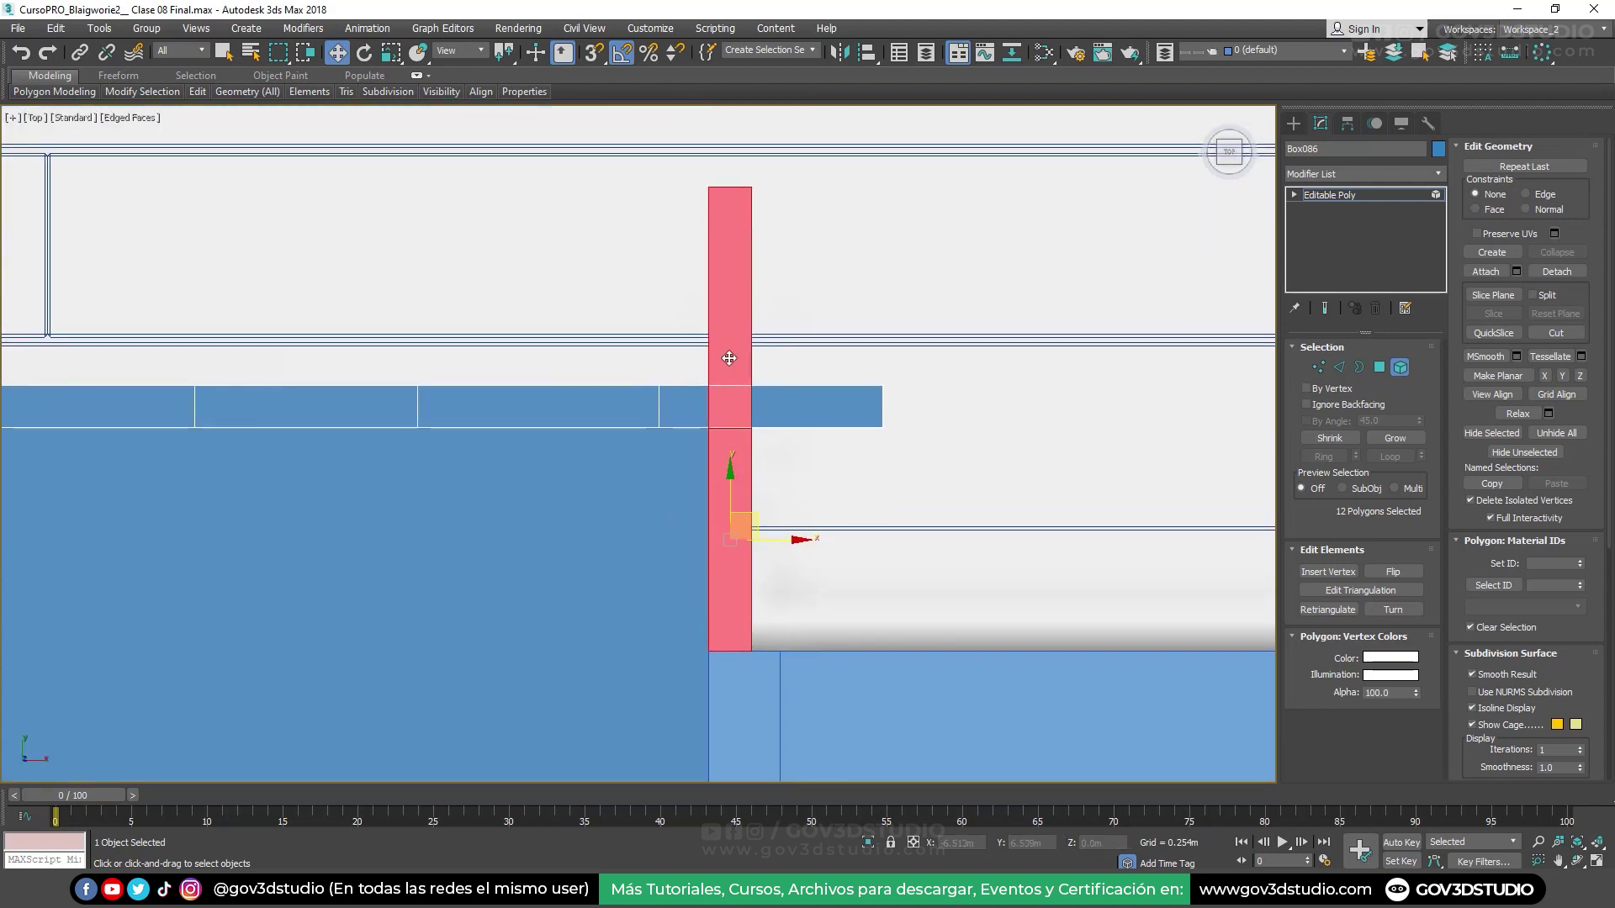
Pull the upright piece's top vertices down to the band and delete the leftover piece above it
click(1317, 375)
drag(679, 177, 810, 254)
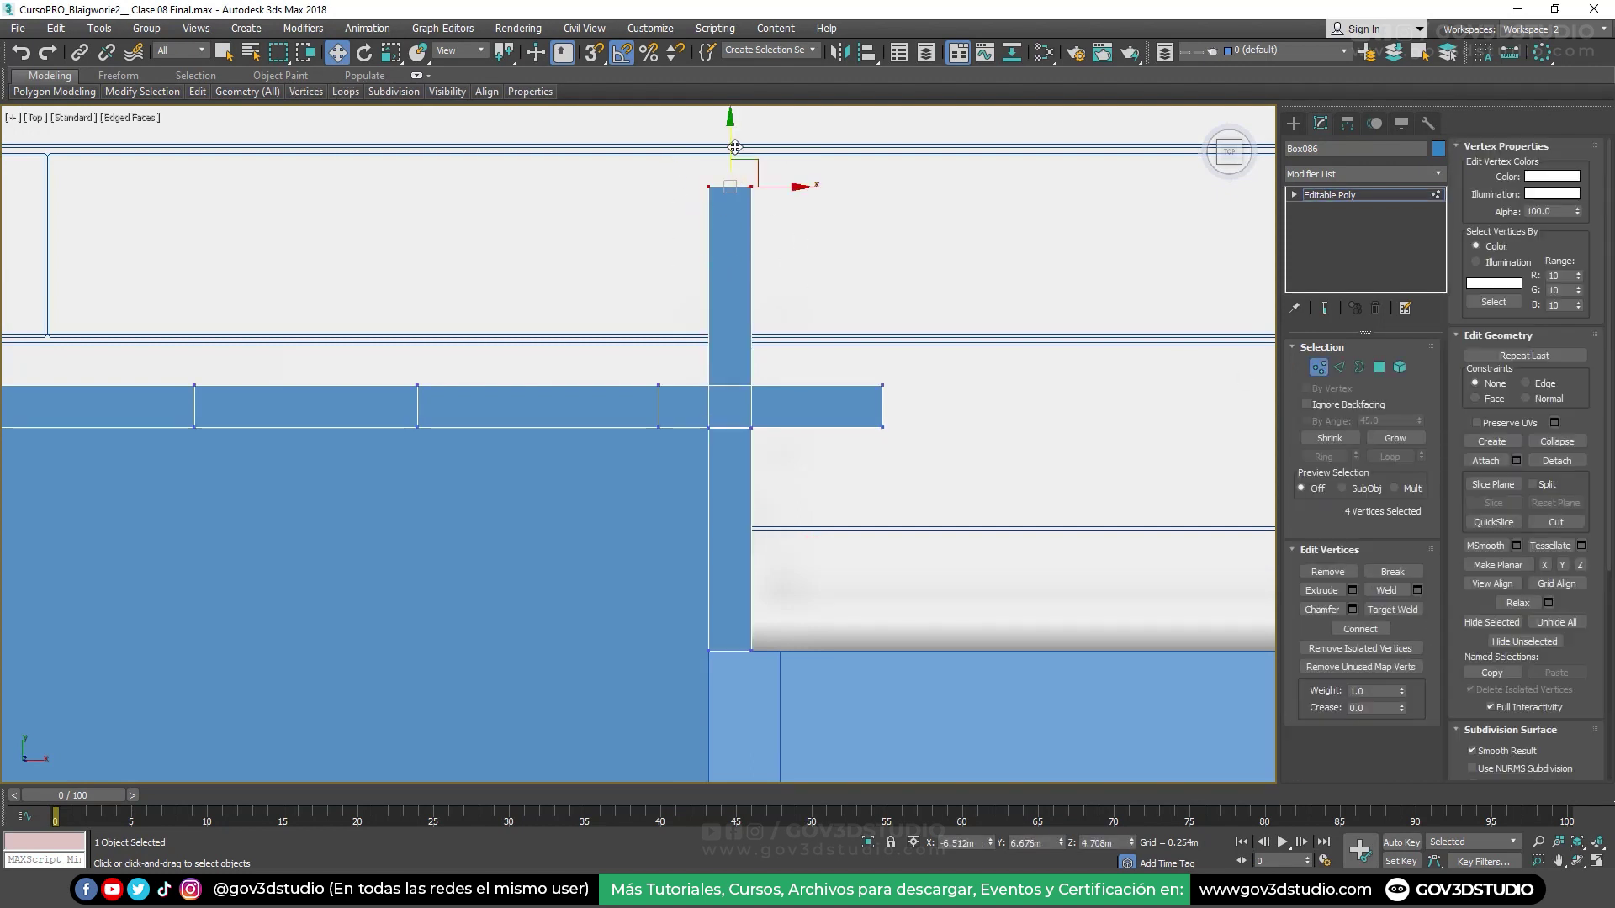
mouse_move(734, 147)
mouse_down()
mouse_move(735, 387)
mouse_move(717, 205)
mouse_up()
scroll(744, 416, up, 4)
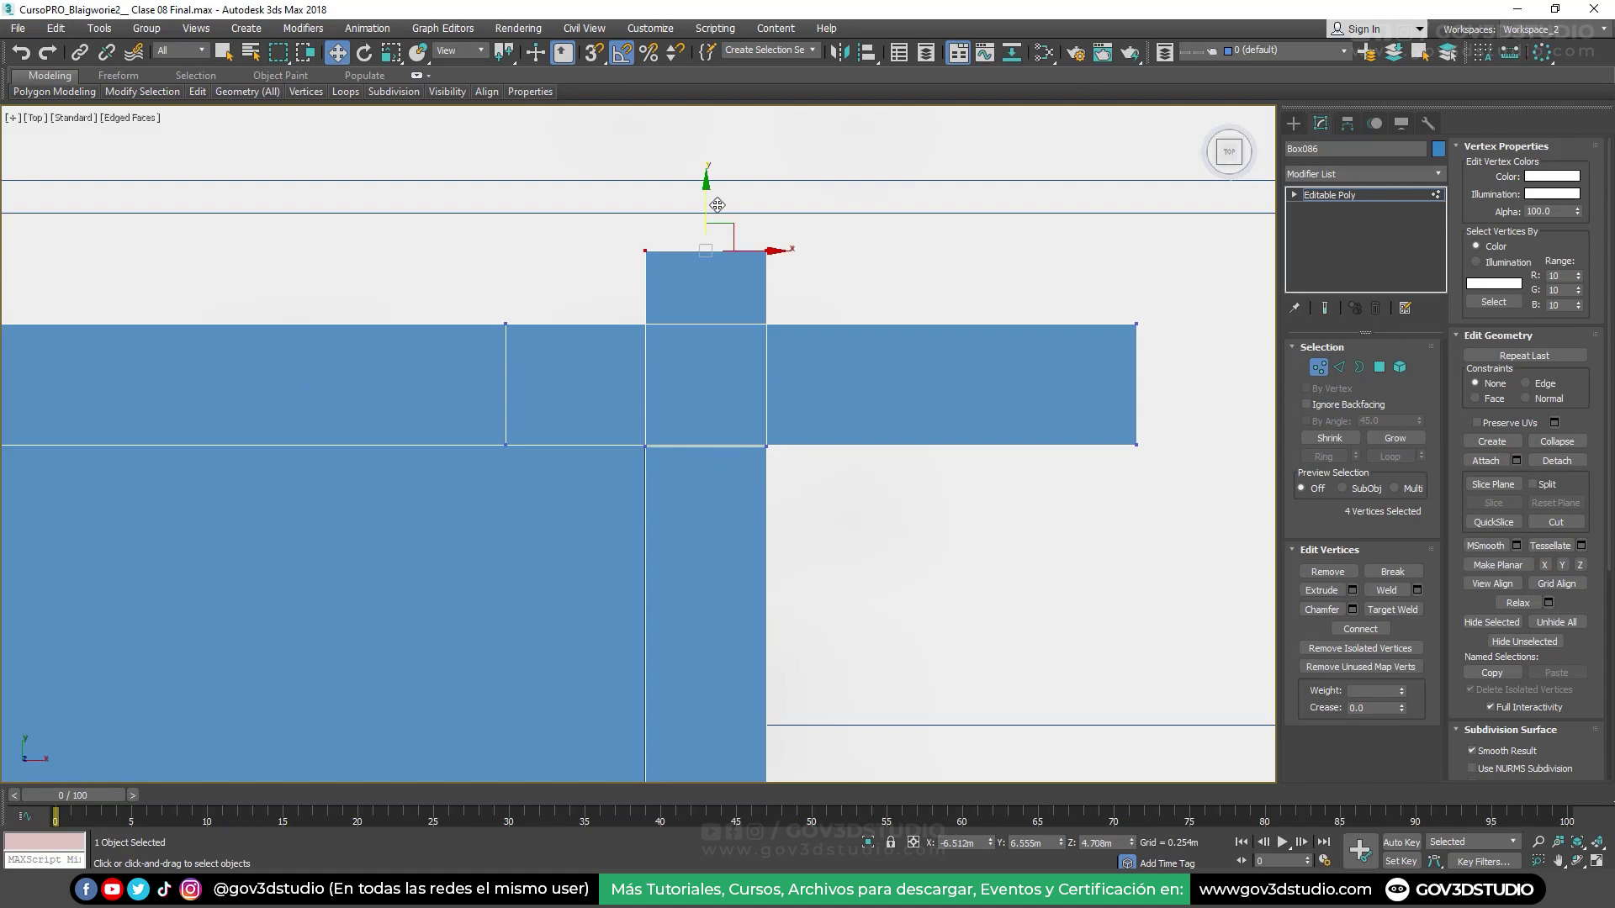
click(1400, 368)
click(698, 280)
key(Delete)
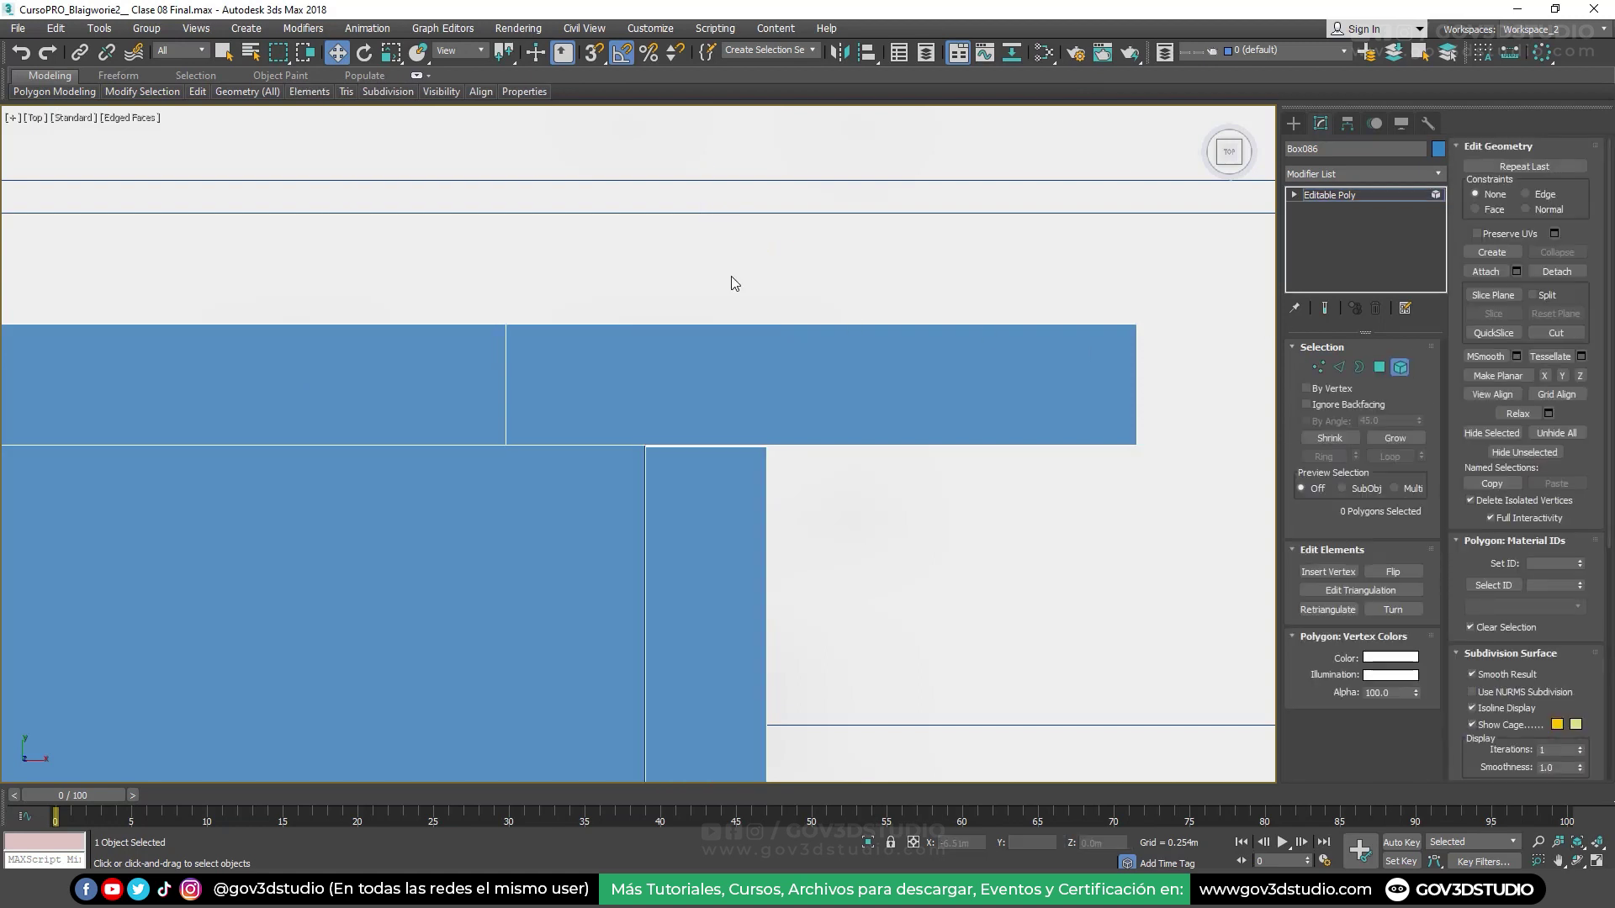
Move the band's right-end vertices left flush with the block, then exit sub-object mode
click(1317, 368)
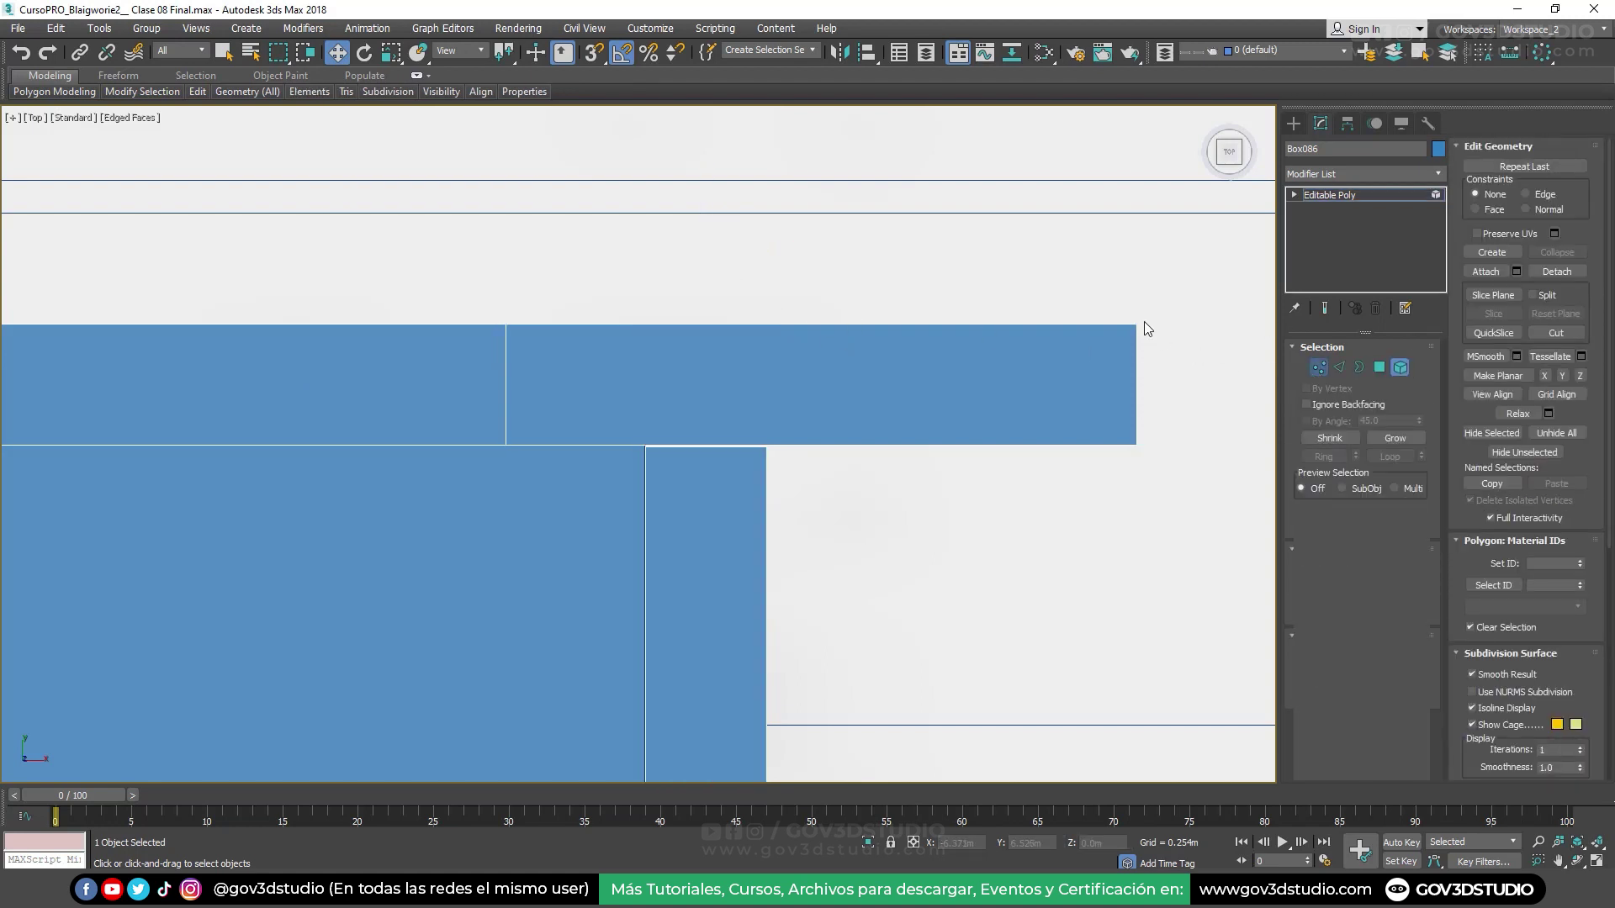
drag(1123, 311, 1202, 540)
mouse_move(1144, 370)
mouse_down()
mouse_move(821, 362)
mouse_move(899, 421)
mouse_move(890, 400)
mouse_move(862, 401)
mouse_up()
scroll(820, 364, down, 2)
scroll(820, 363, down, 2)
scroll(865, 436, up, 2)
scroll(858, 404, down, 2)
scroll(850, 407, up, 2)
scroll(850, 407, down, 1)
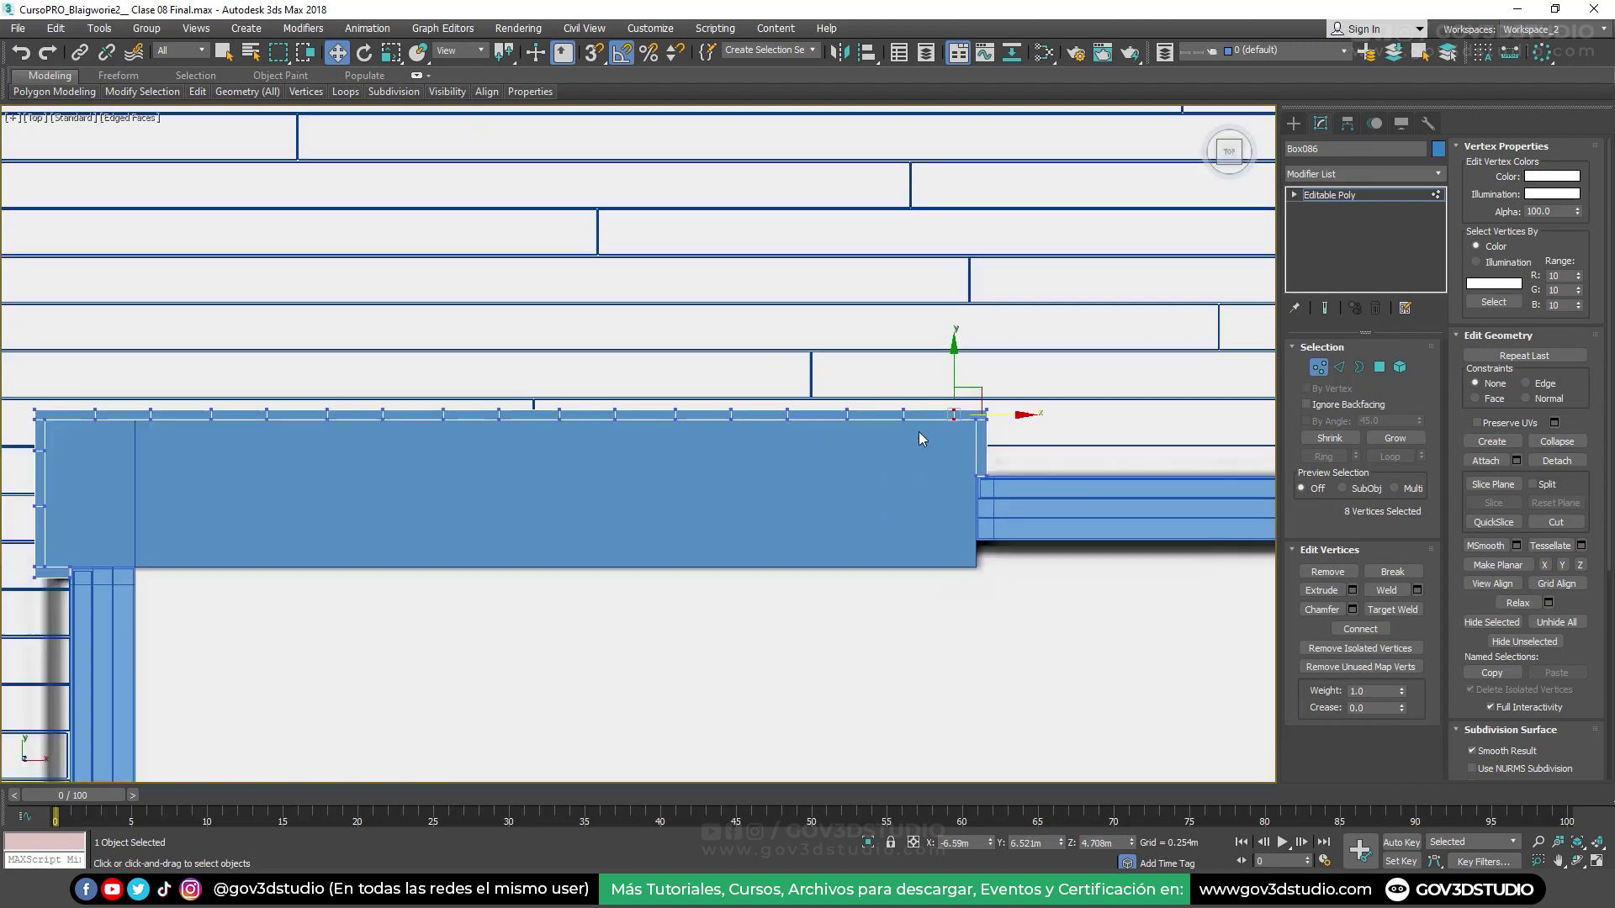
click(1319, 367)
scroll(605, 370, down, 2)
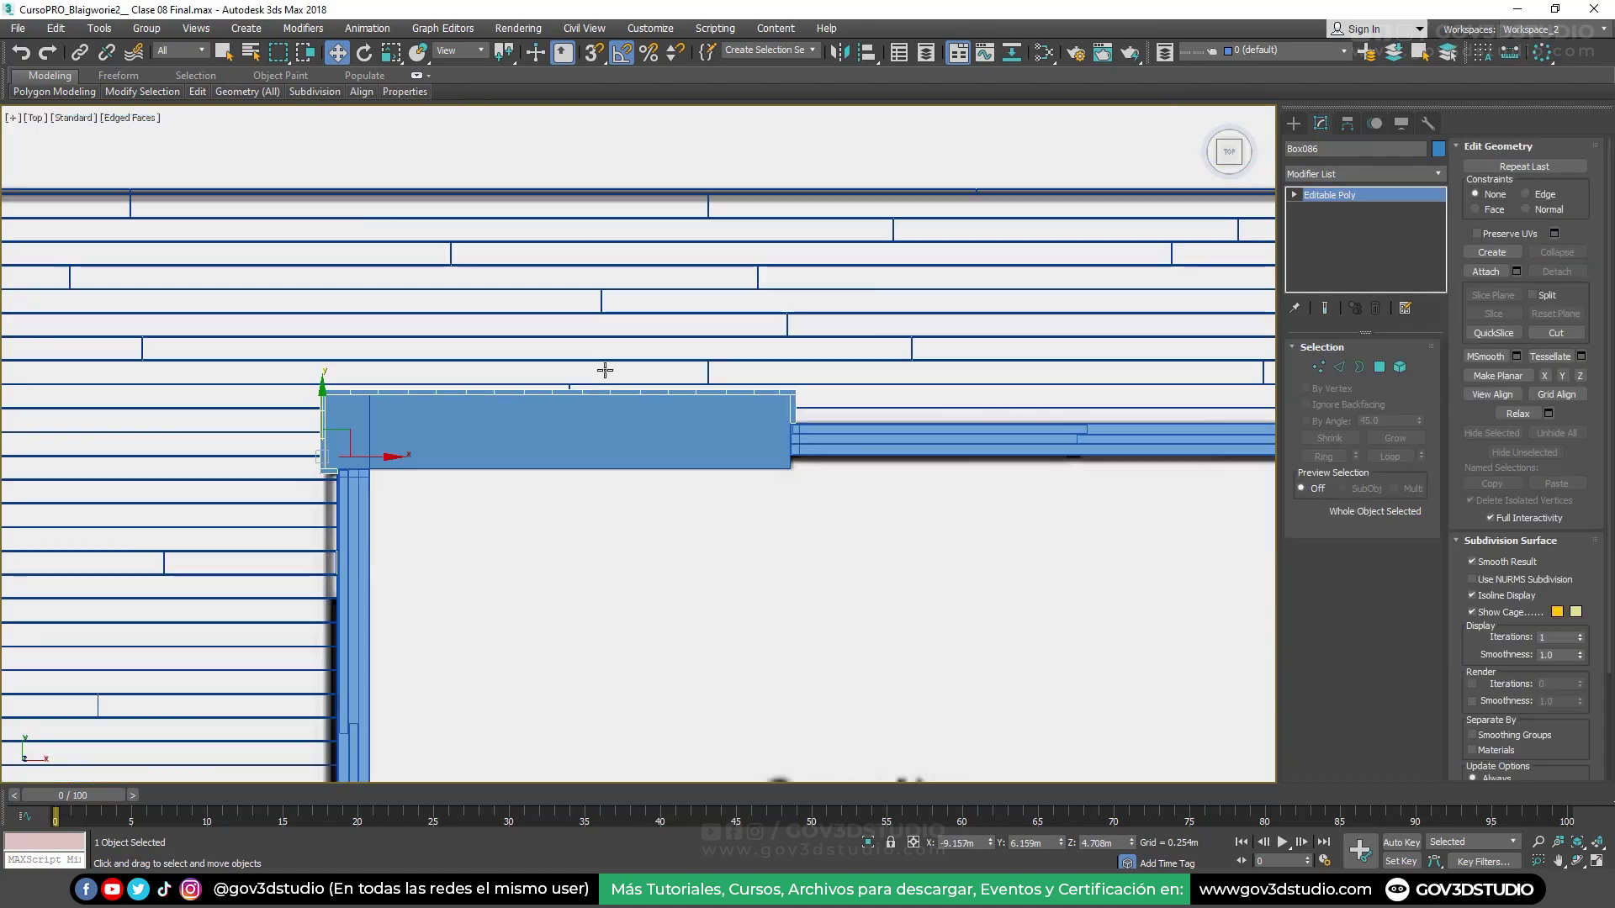
Set the louver's bottom vertices to Z 0 at ground level
key(p)
mouse_move(598, 440)
alt+middle_down()
mouse_move(770, 363)
mouse_move(740, 336)
alt+middle_up()
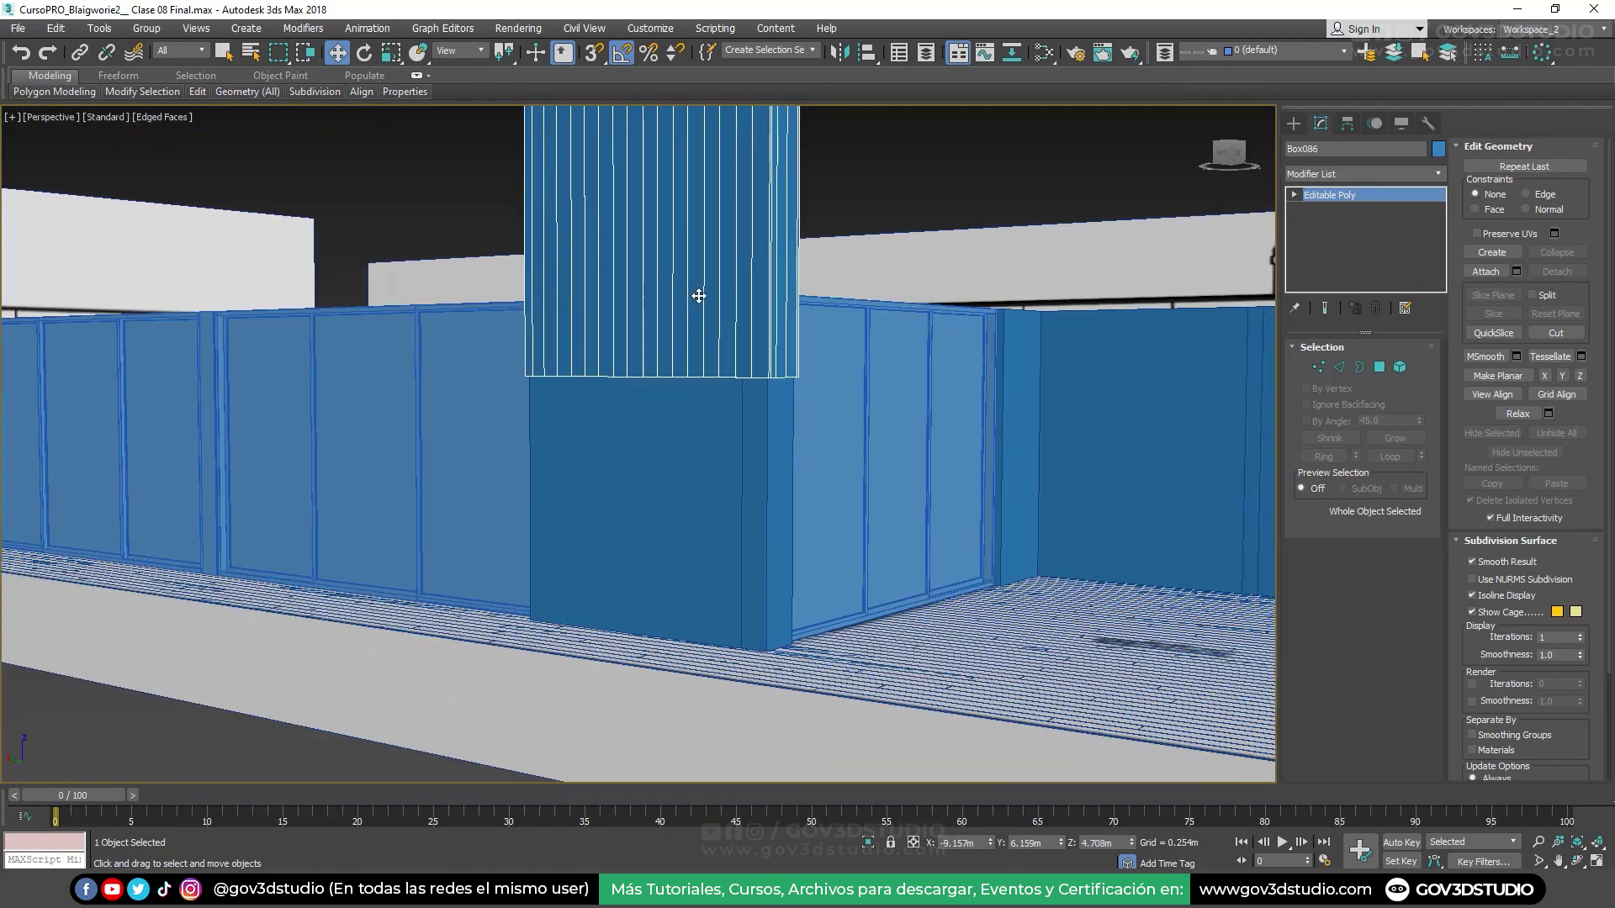
key(1)
drag(443, 312, 987, 503)
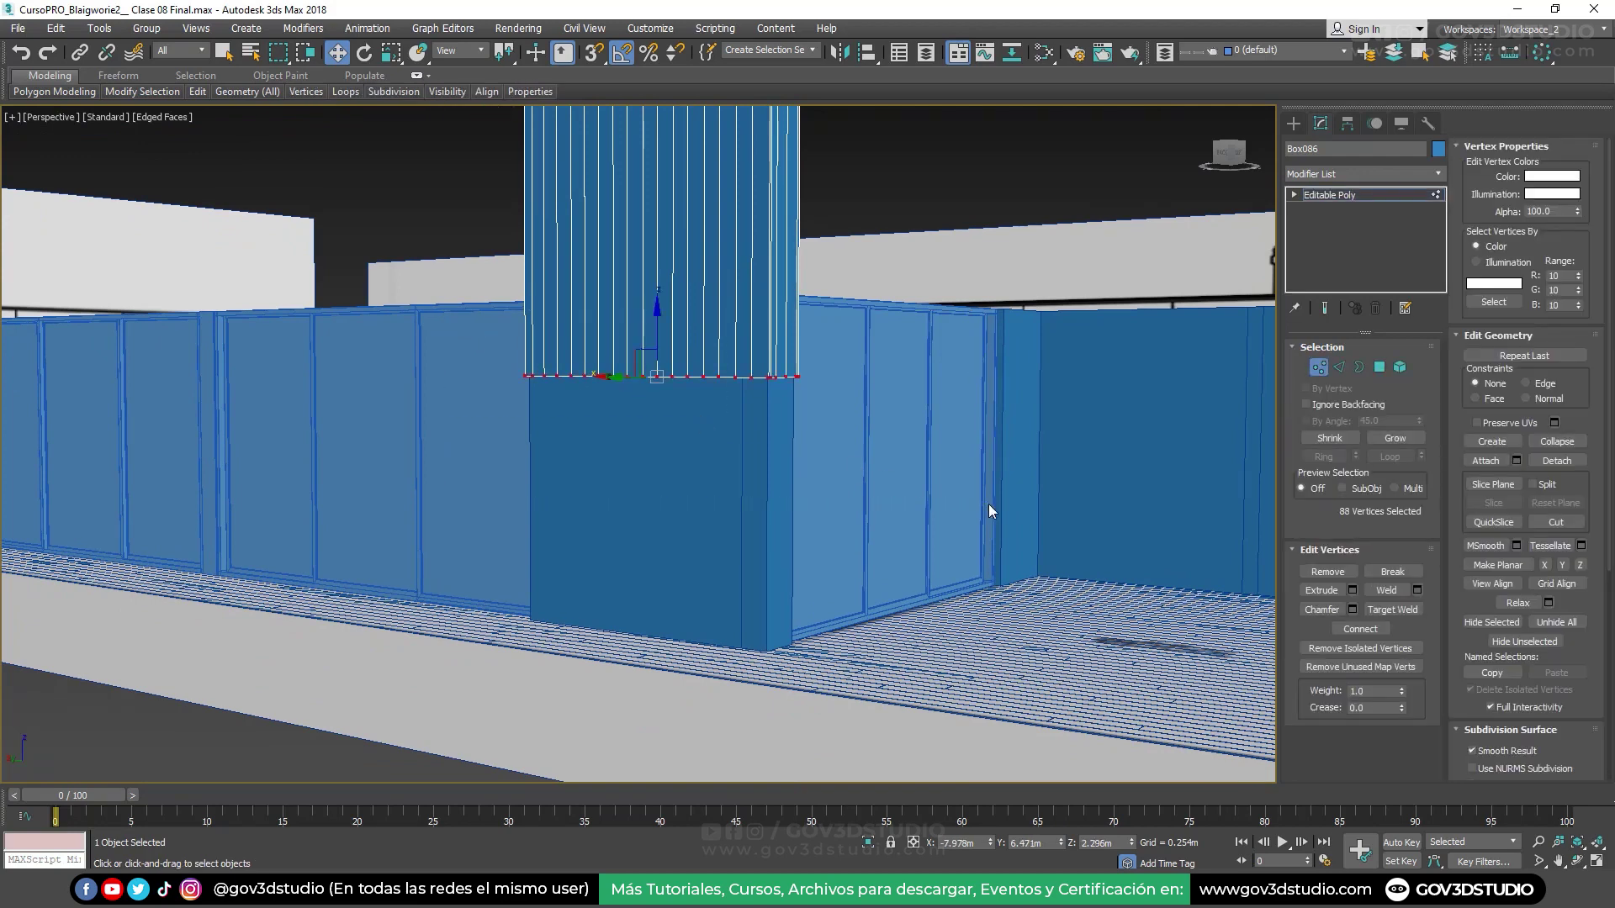
right_click(1131, 845)
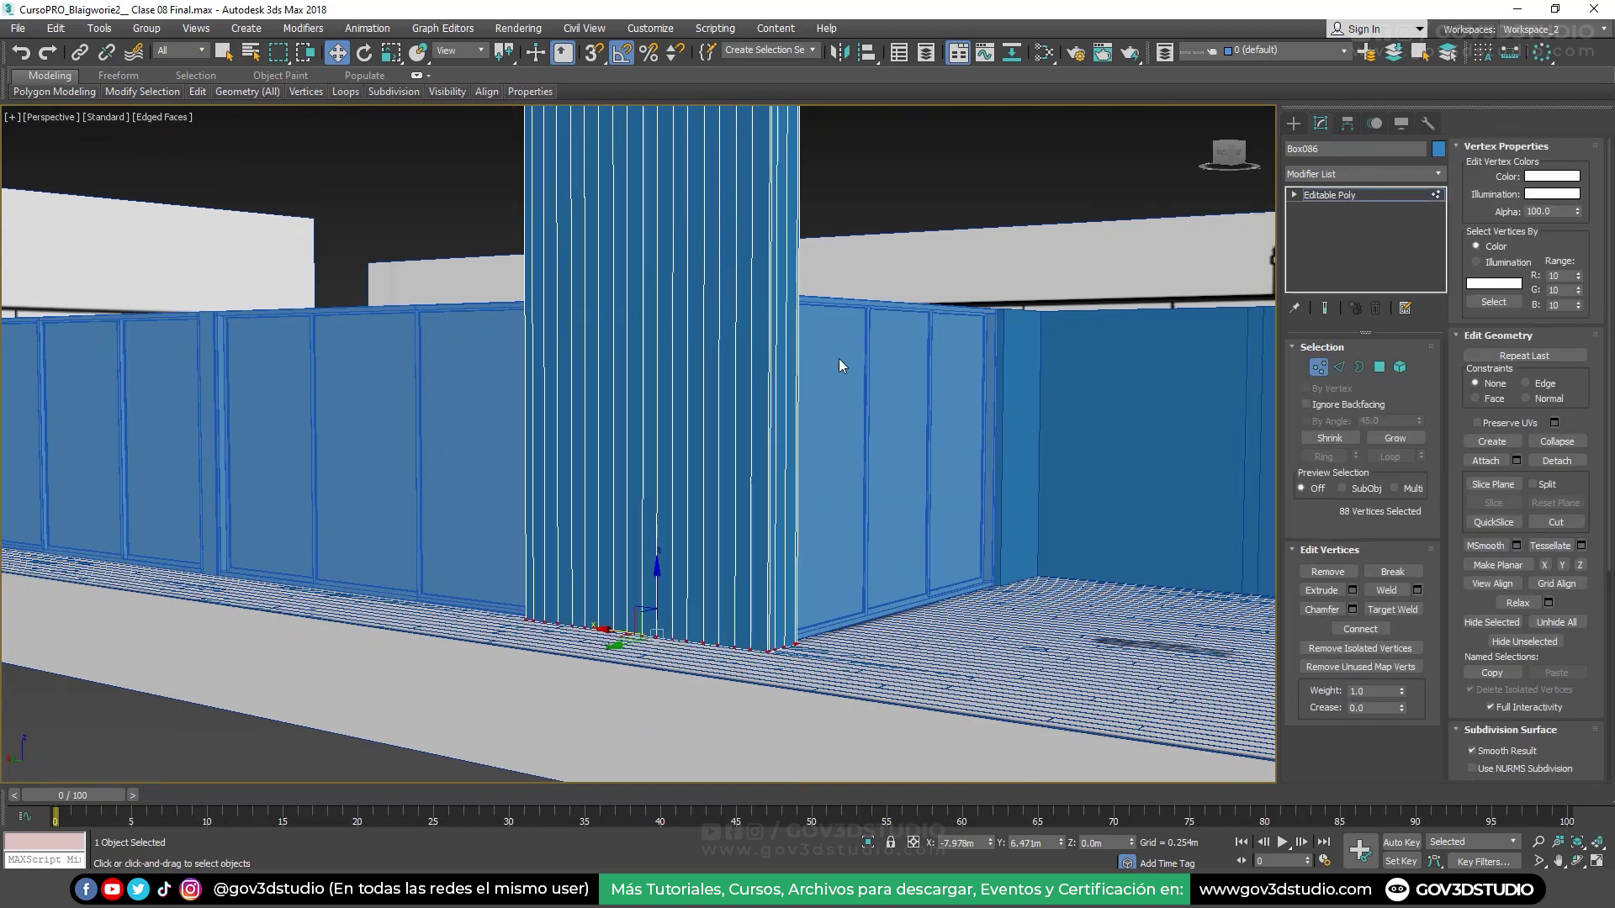
scroll(840, 358, down, 5)
scroll(680, 215, down, 3)
Set the louver's top vertices to Z 3 m and return to object level
drag(682, 217, 971, 293)
text(3)
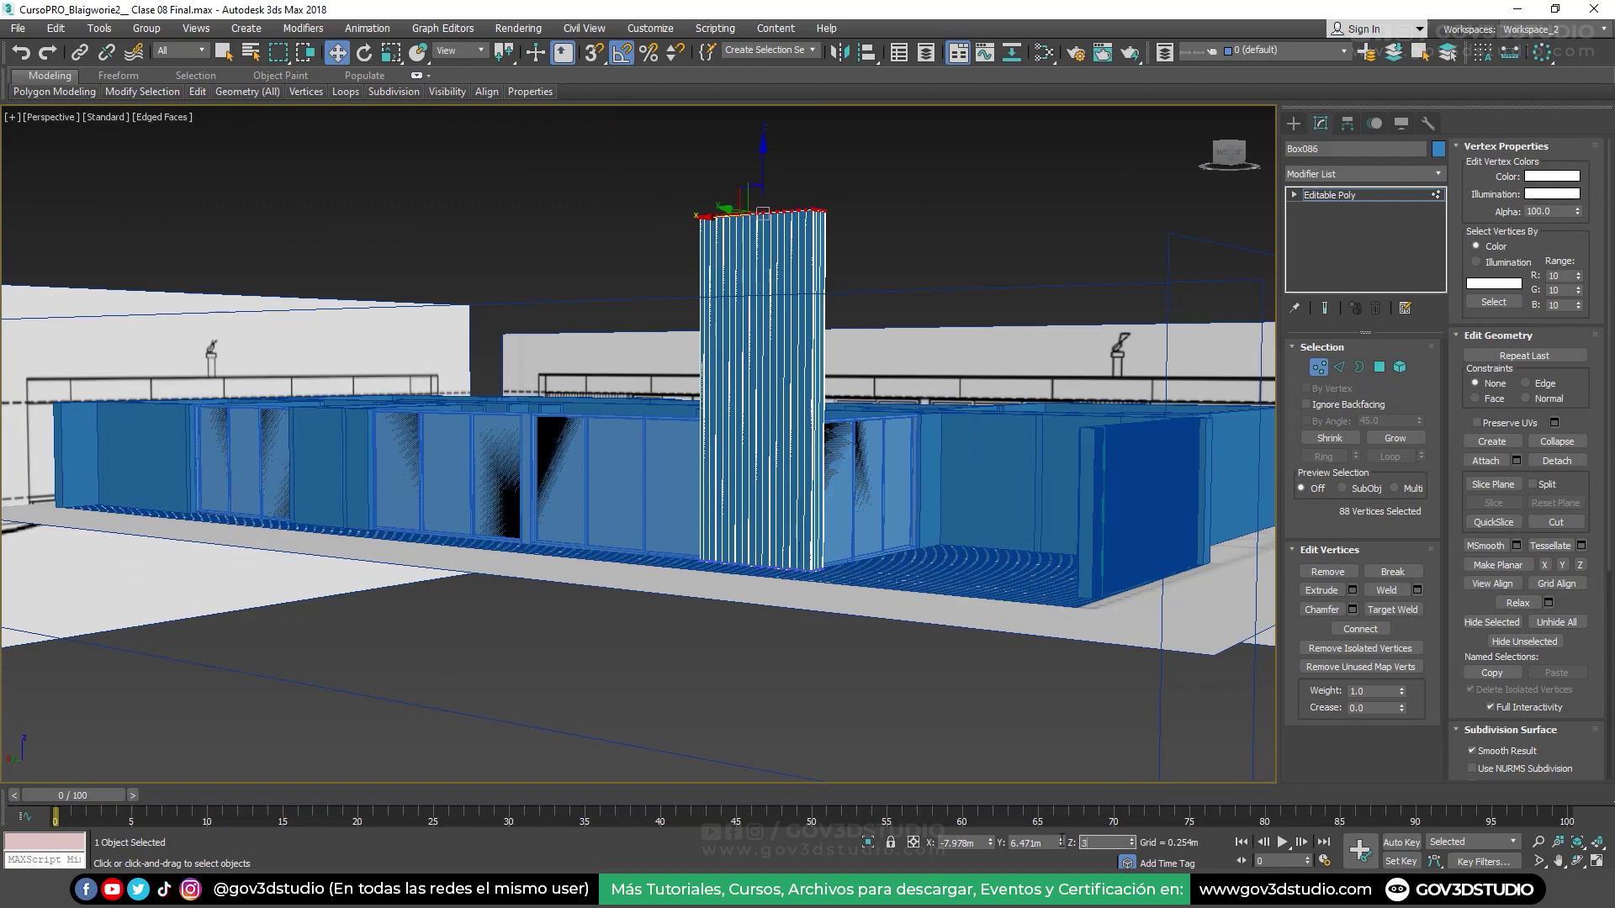
key(Return)
alt+middle_drag(850, 573, 856, 471)
scroll(857, 471, up, 5)
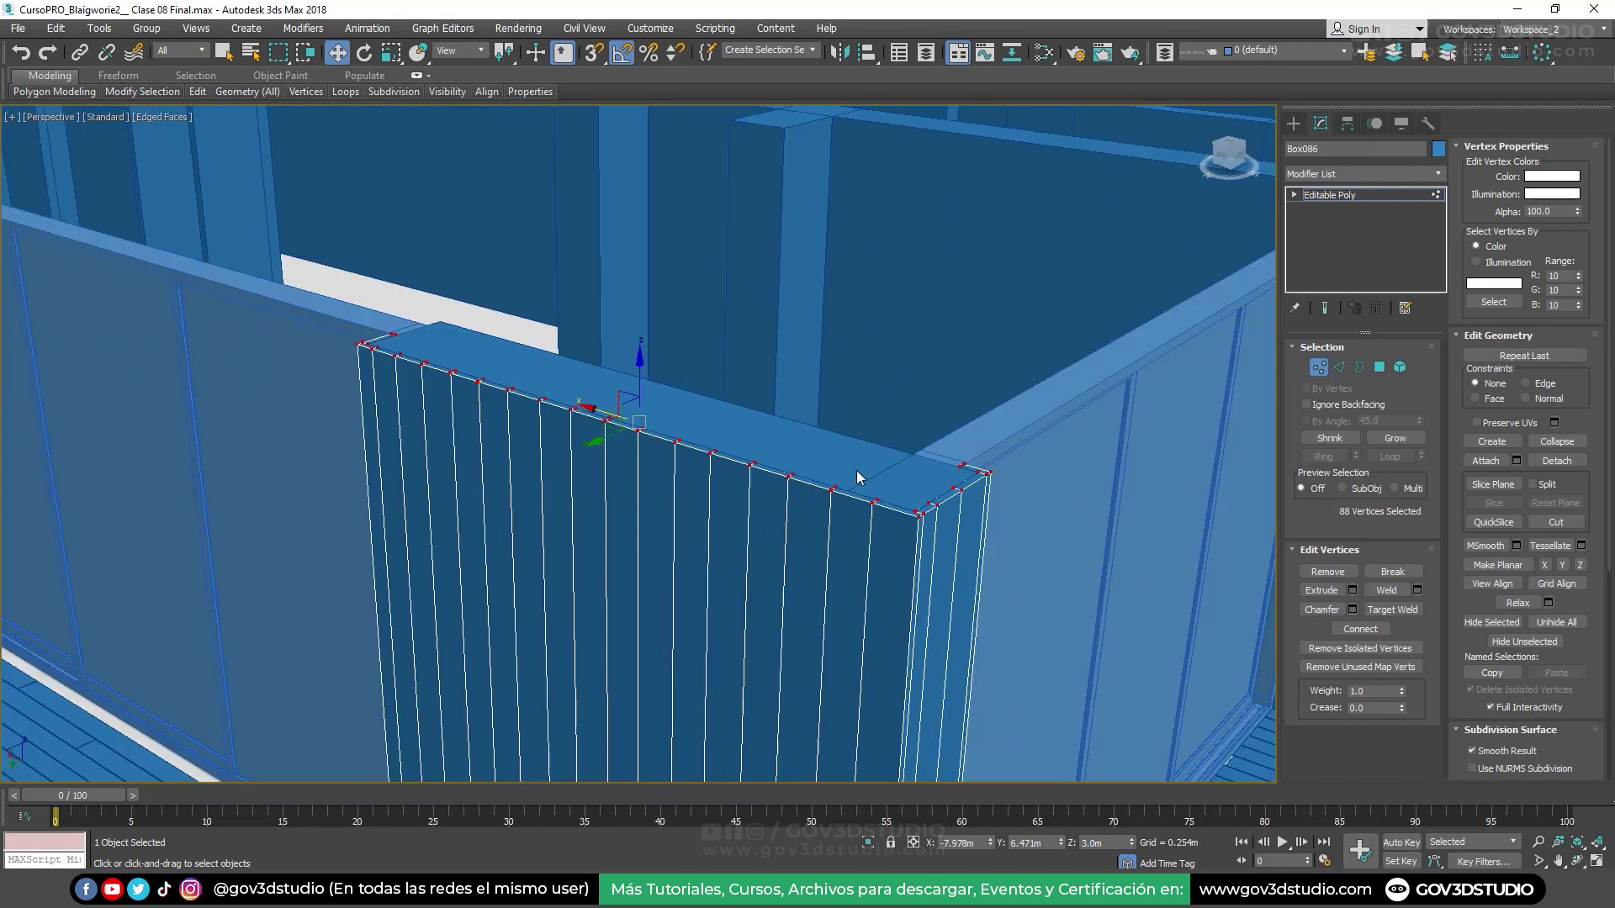
scroll(879, 488, up, 2)
scroll(1042, 476, up, 2)
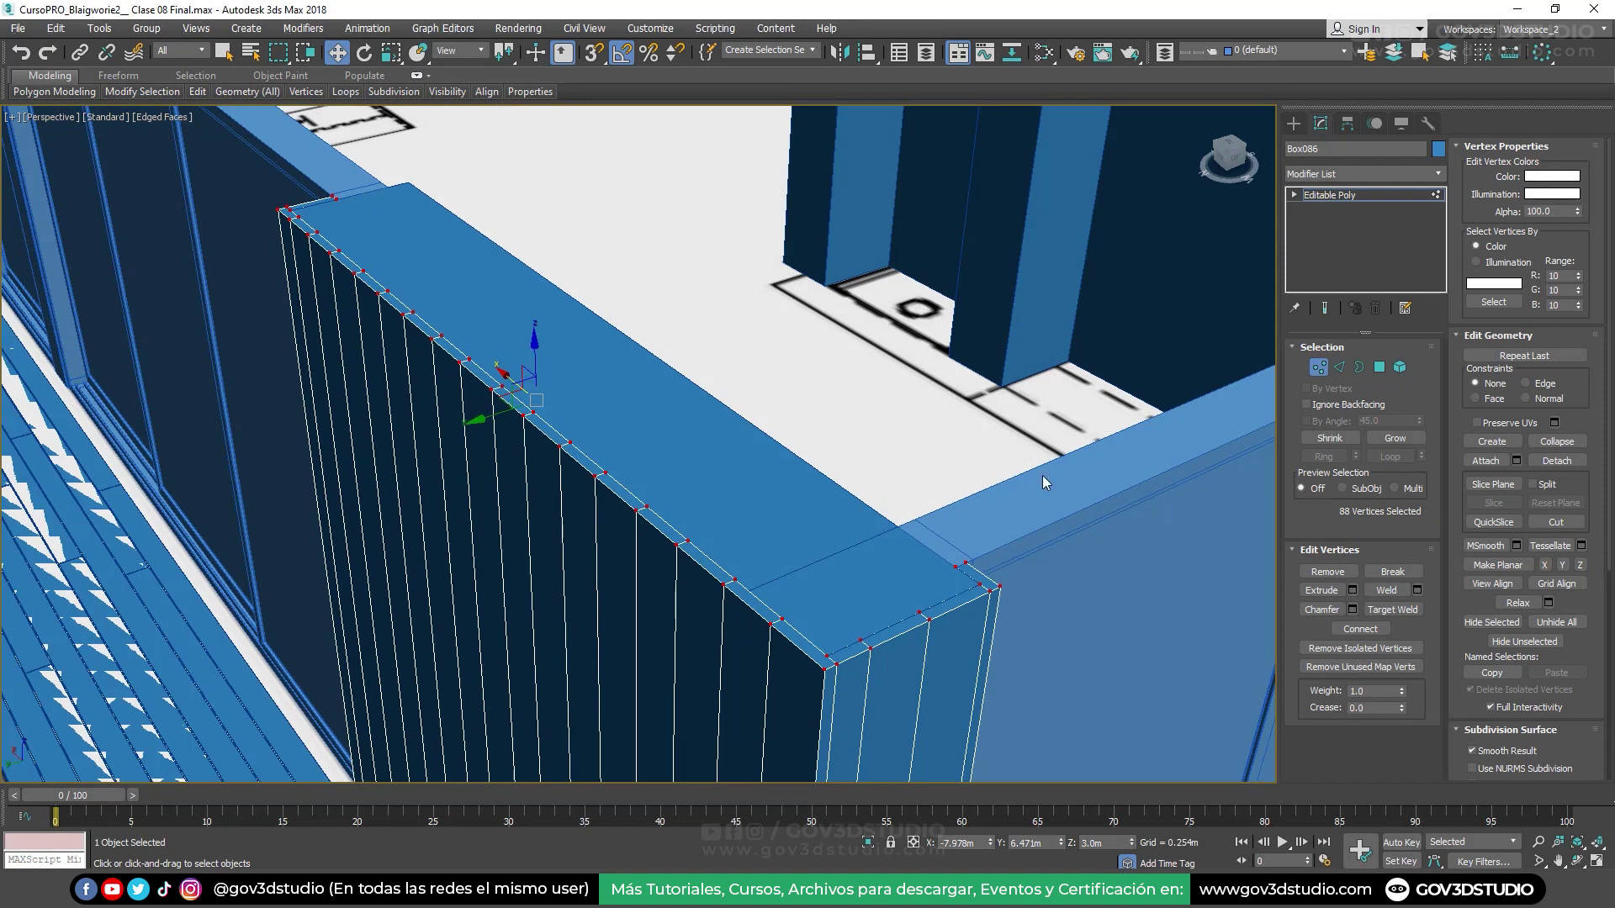
click(1319, 371)
alt+middle_drag(912, 474, 794, 367)
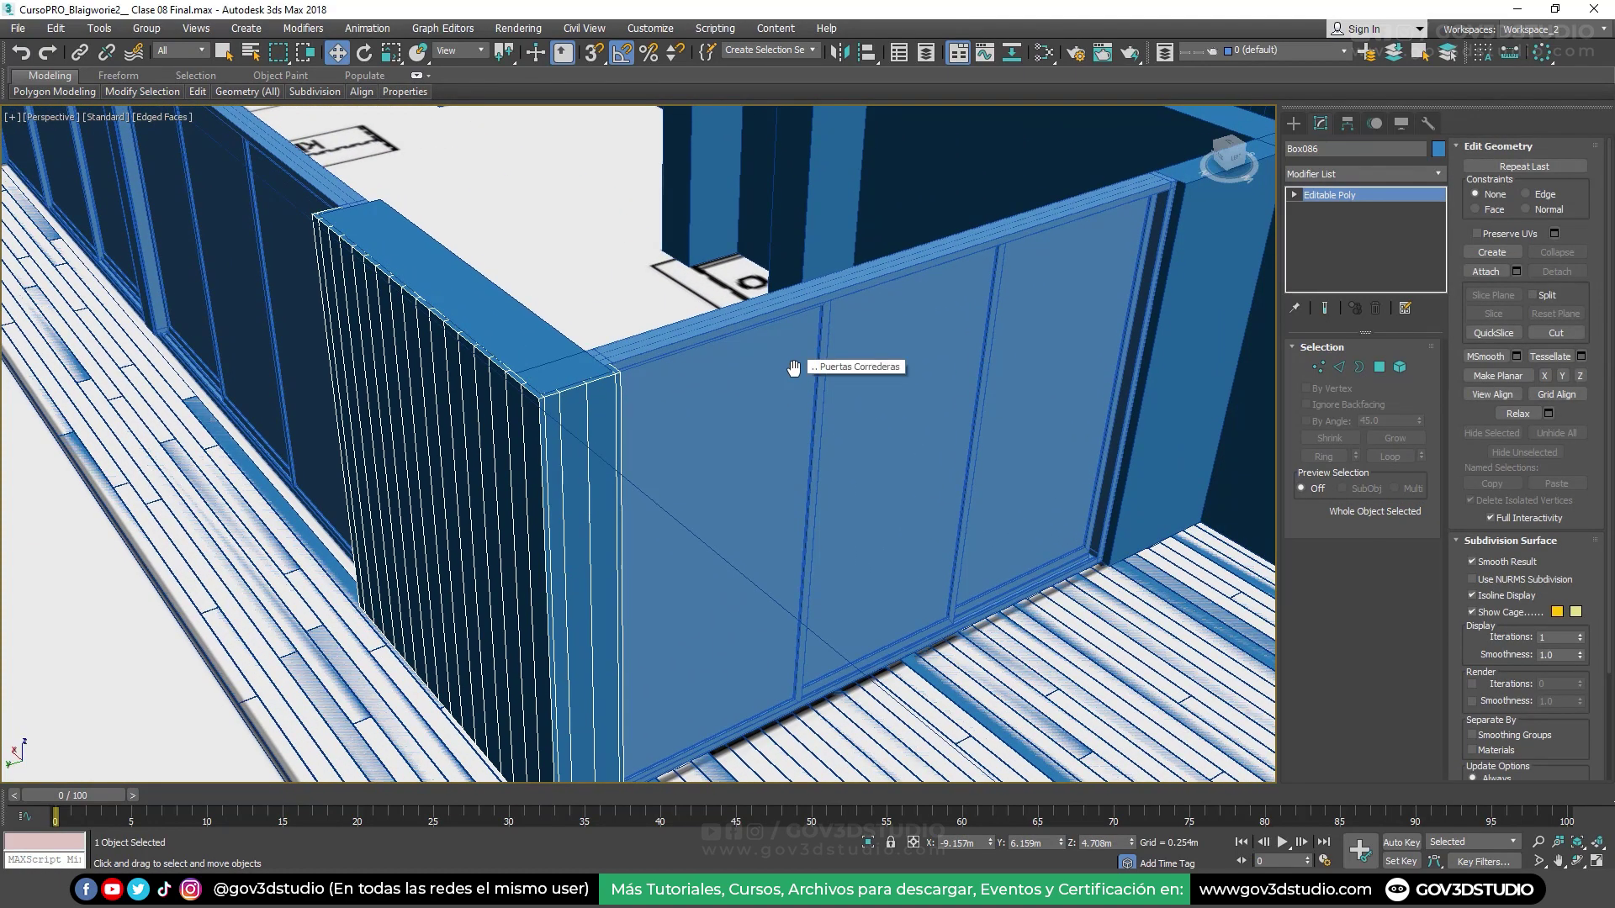
In top view, Shift-rotate the louver 90° to create one Instance copy
key(t)
scroll(684, 267, down, 5)
middle_drag(684, 337, 684, 267)
scroll(684, 266, down, 3)
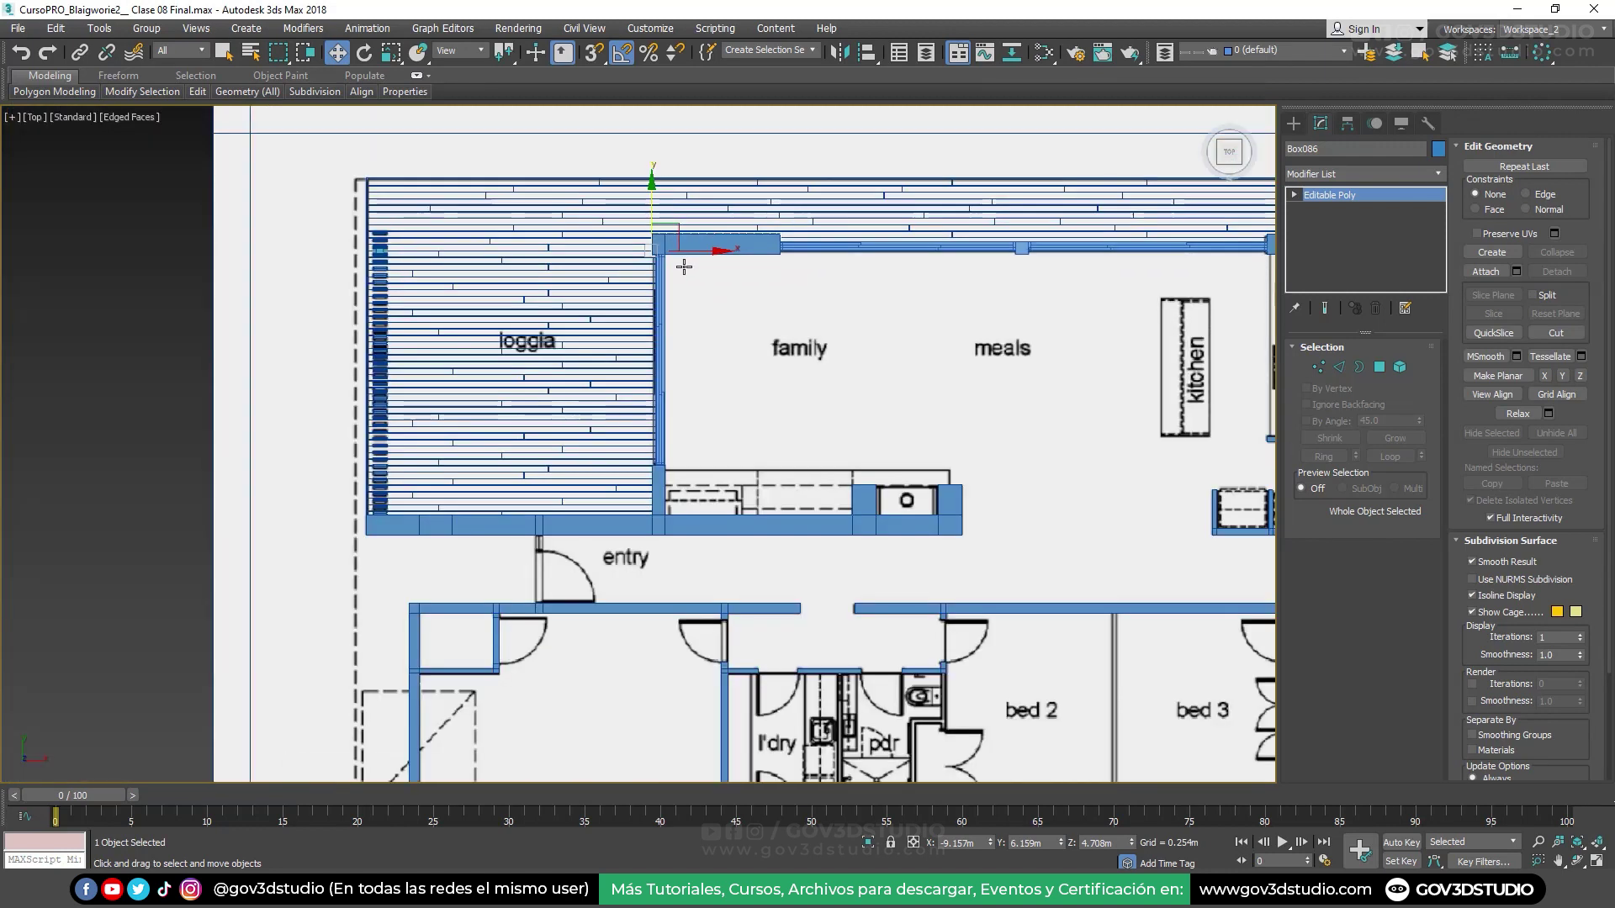
key(e)
shift+drag(698, 202, 659, 169)
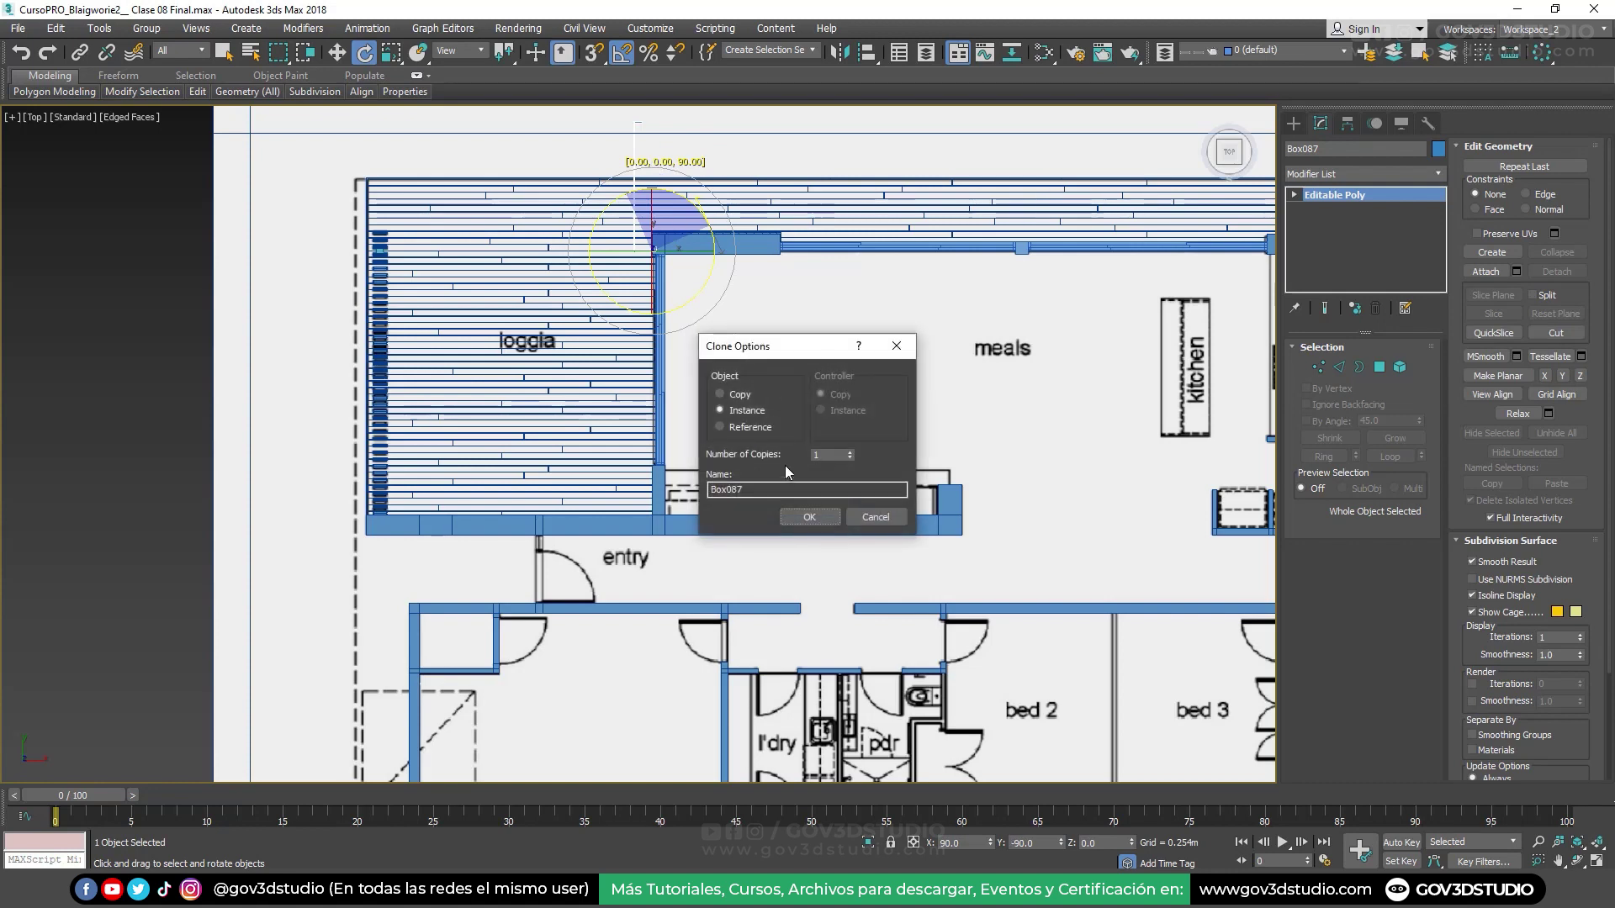
click(807, 518)
Move the instanced louver flush against the large blue block's corner by the loggia
key(w)
drag(666, 216, 654, 480)
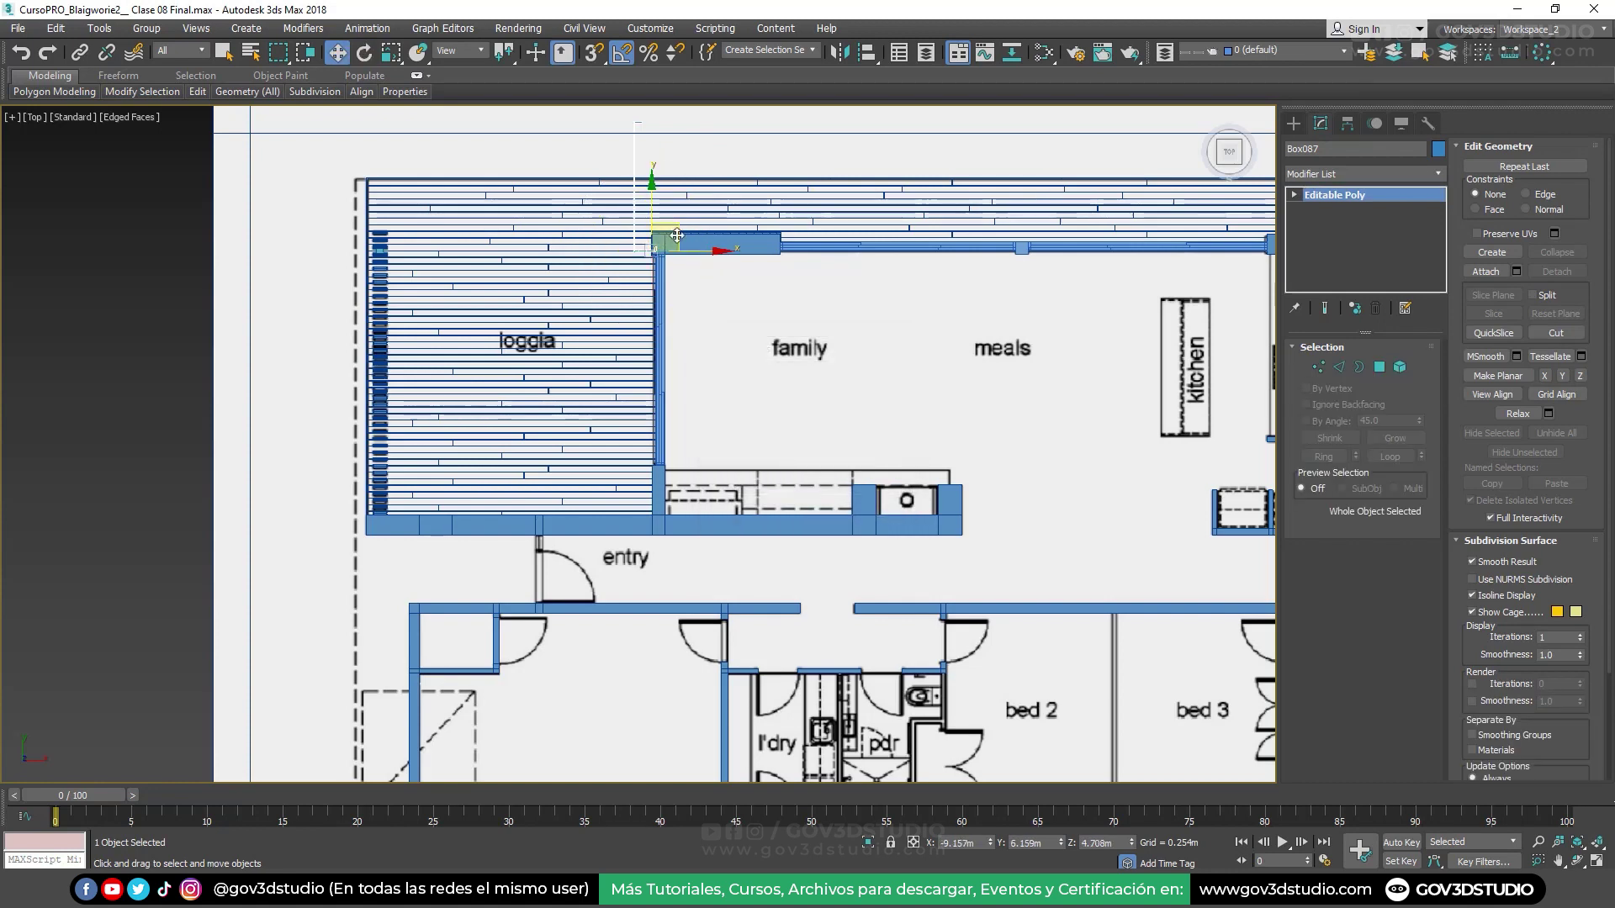
scroll(653, 481, up, 5)
scroll(653, 481, up, 2)
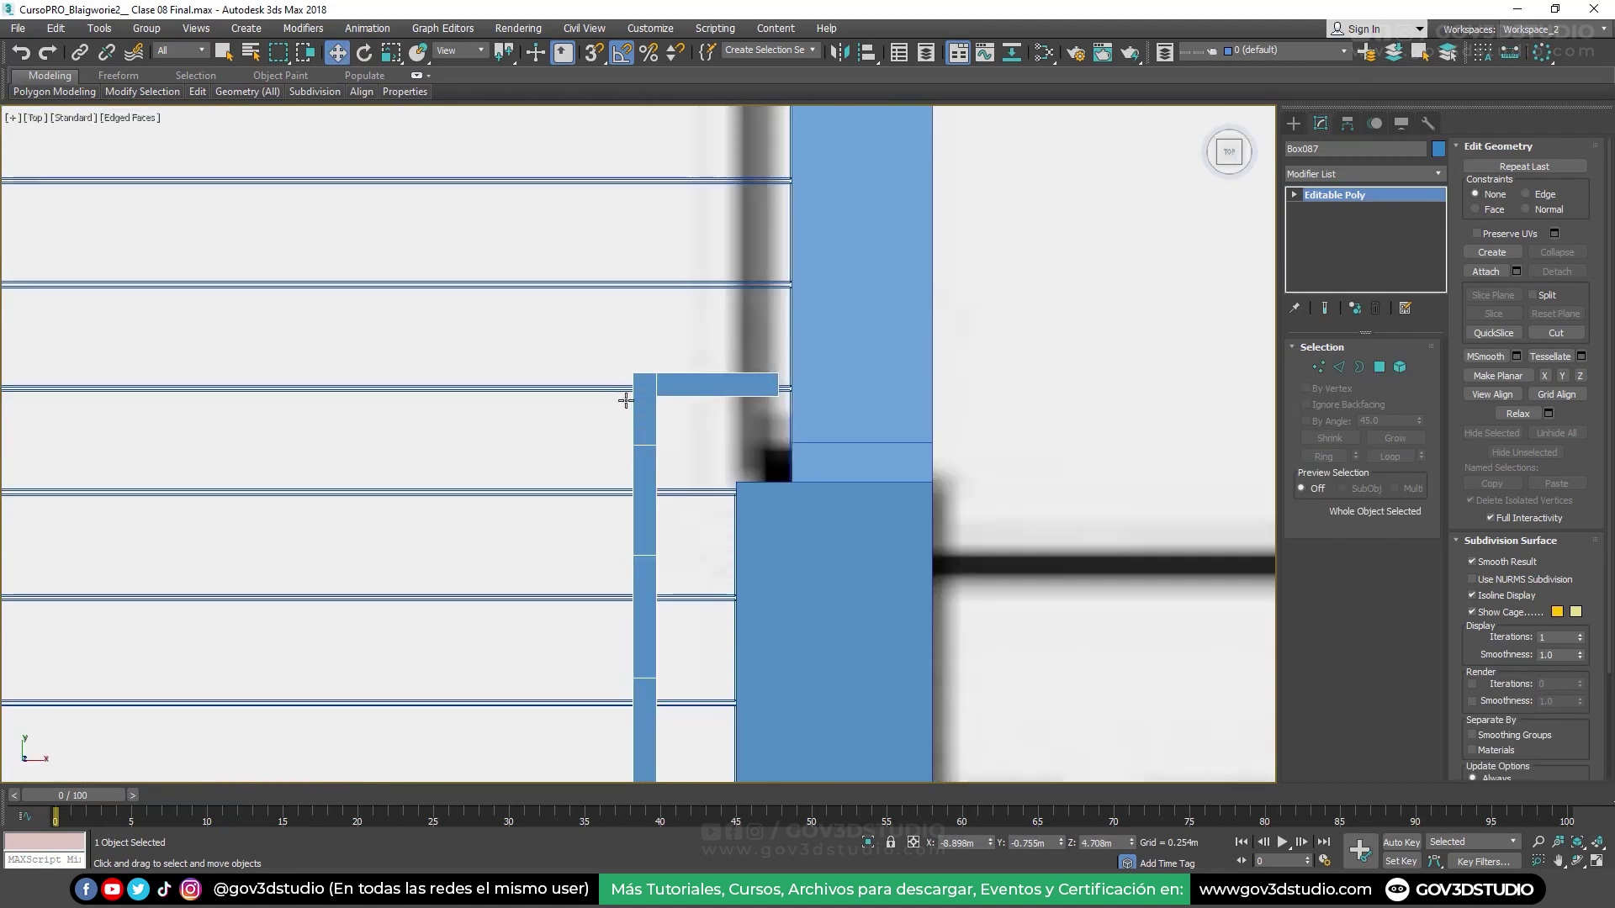
scroll(623, 397, up, 2)
mouse_move(668, 371)
mouse_down()
mouse_move(822, 555)
mouse_move(843, 544)
mouse_up()
scroll(823, 554, up, 3)
scroll(833, 522, up, 1)
scroll(844, 545, down, 2)
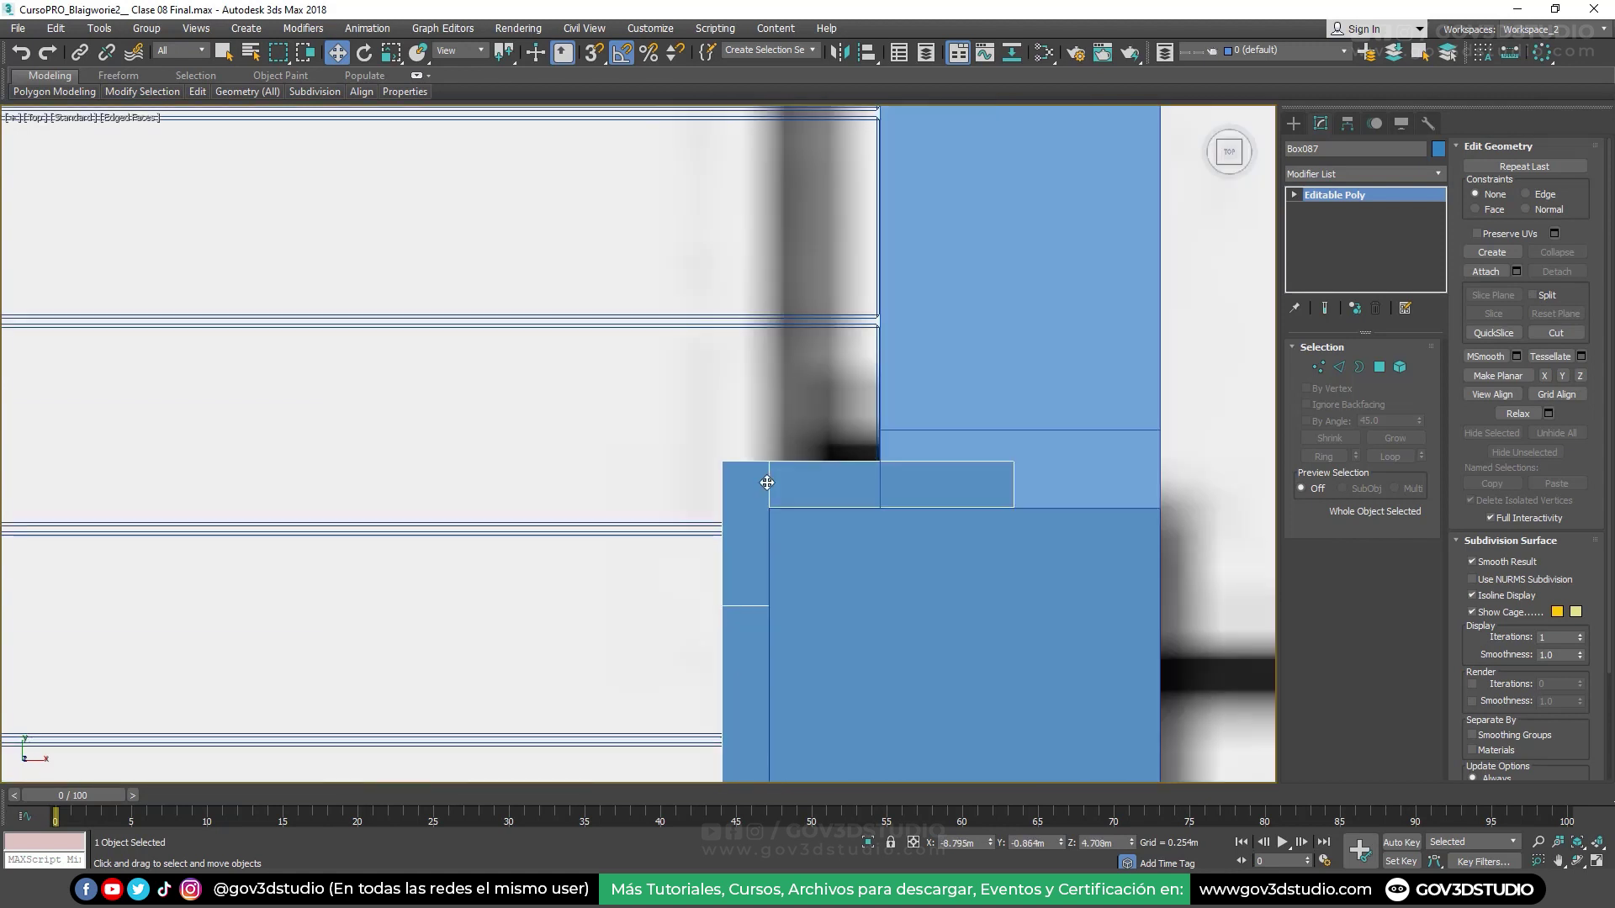
Select the end vertices of Box087's slat block at the wall corner
key(1)
click(1318, 367)
middle_drag(977, 435, 915, 396)
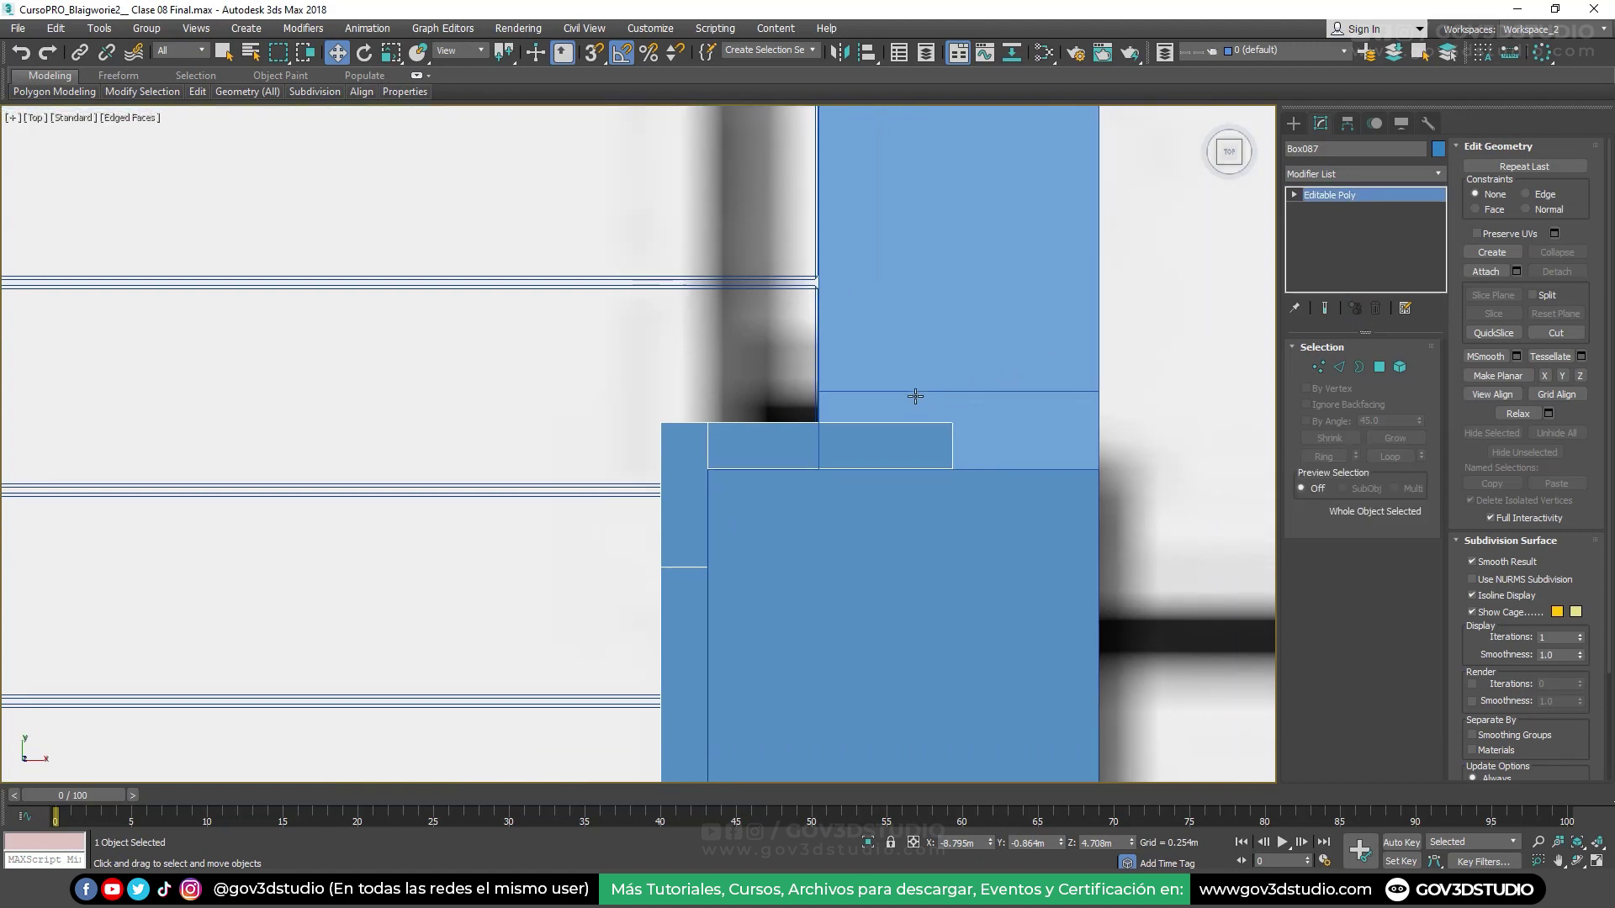
key(1)
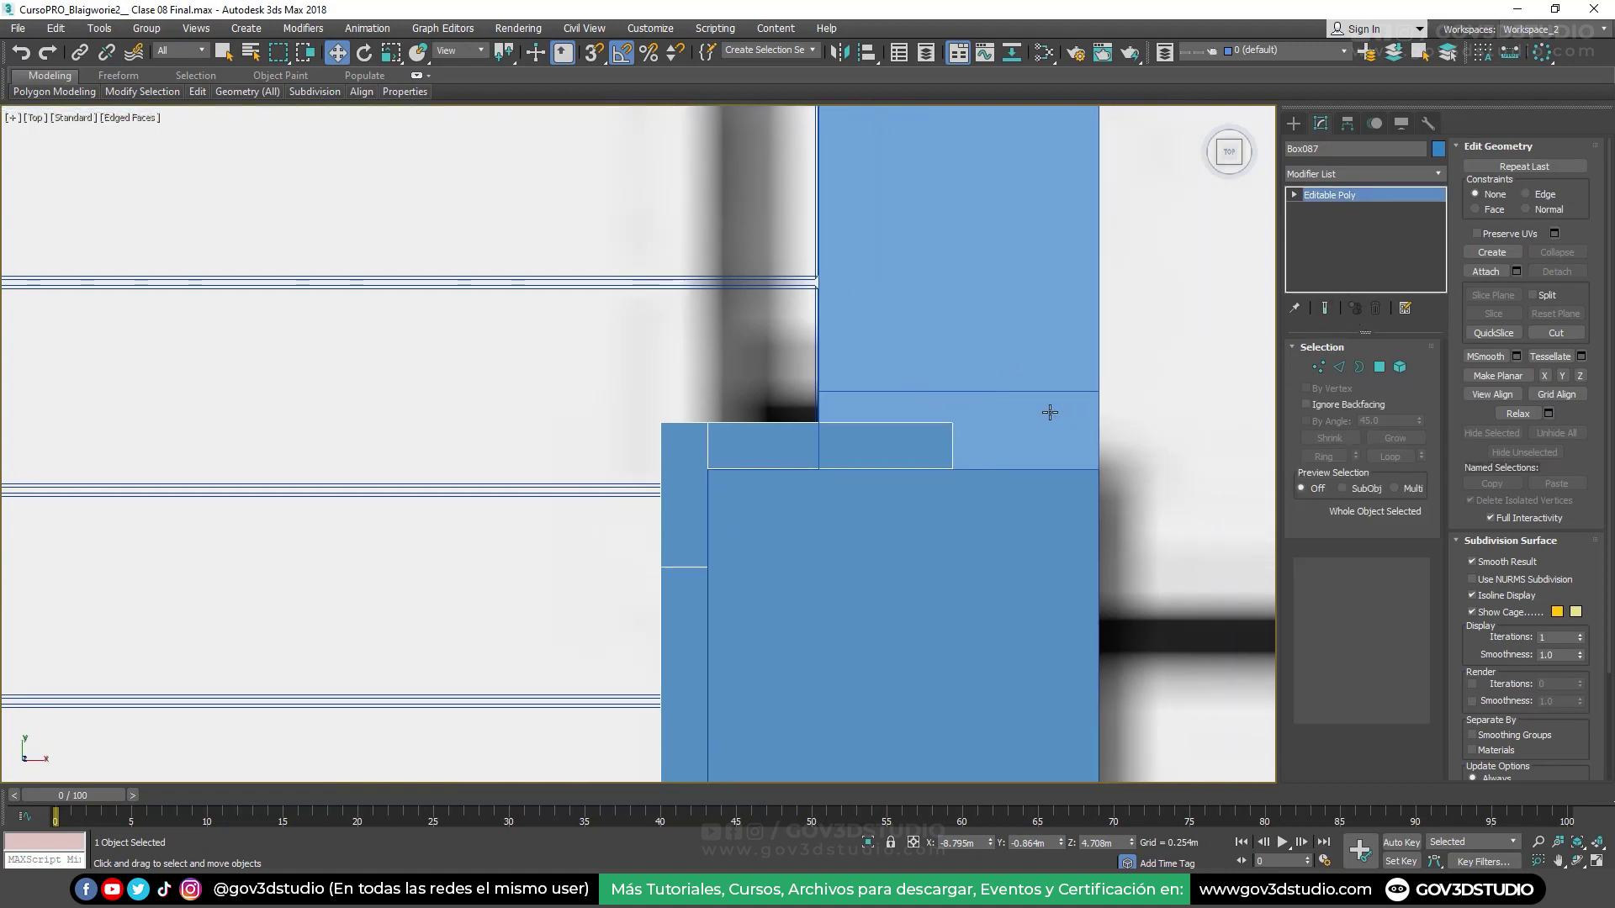
mouse_move(926, 400)
mouse_down()
mouse_move(976, 484)
mouse_move(791, 451)
mouse_move(790, 481)
mouse_up()
scroll(938, 420, up, 2)
scroll(791, 452, up, 3)
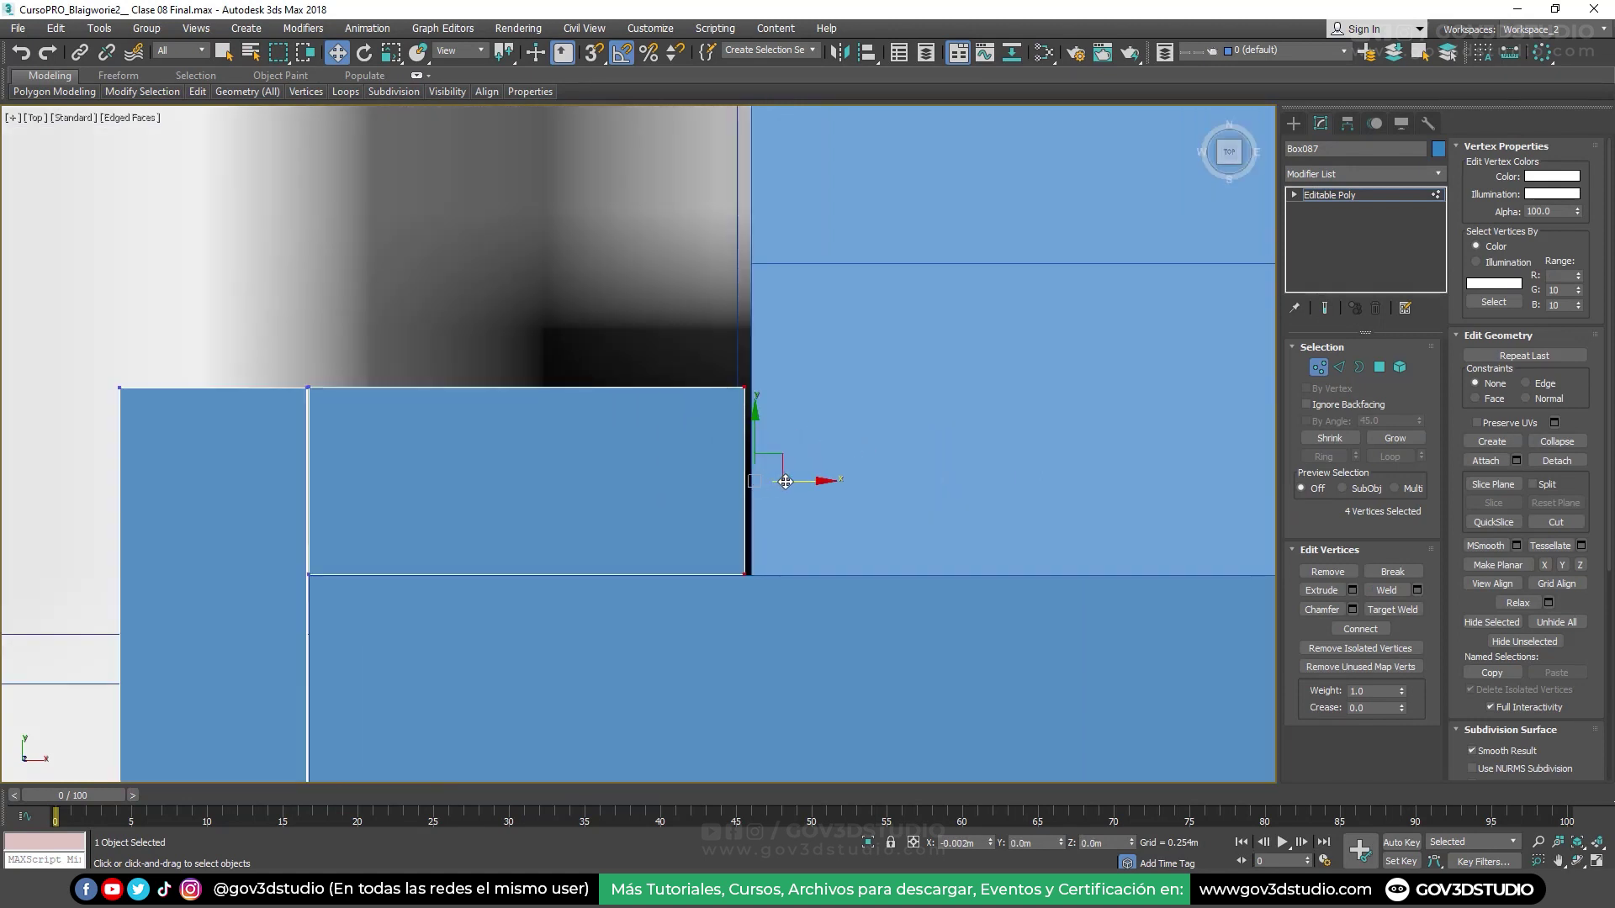
scroll(791, 463, down, 3)
scroll(717, 533, down, 2)
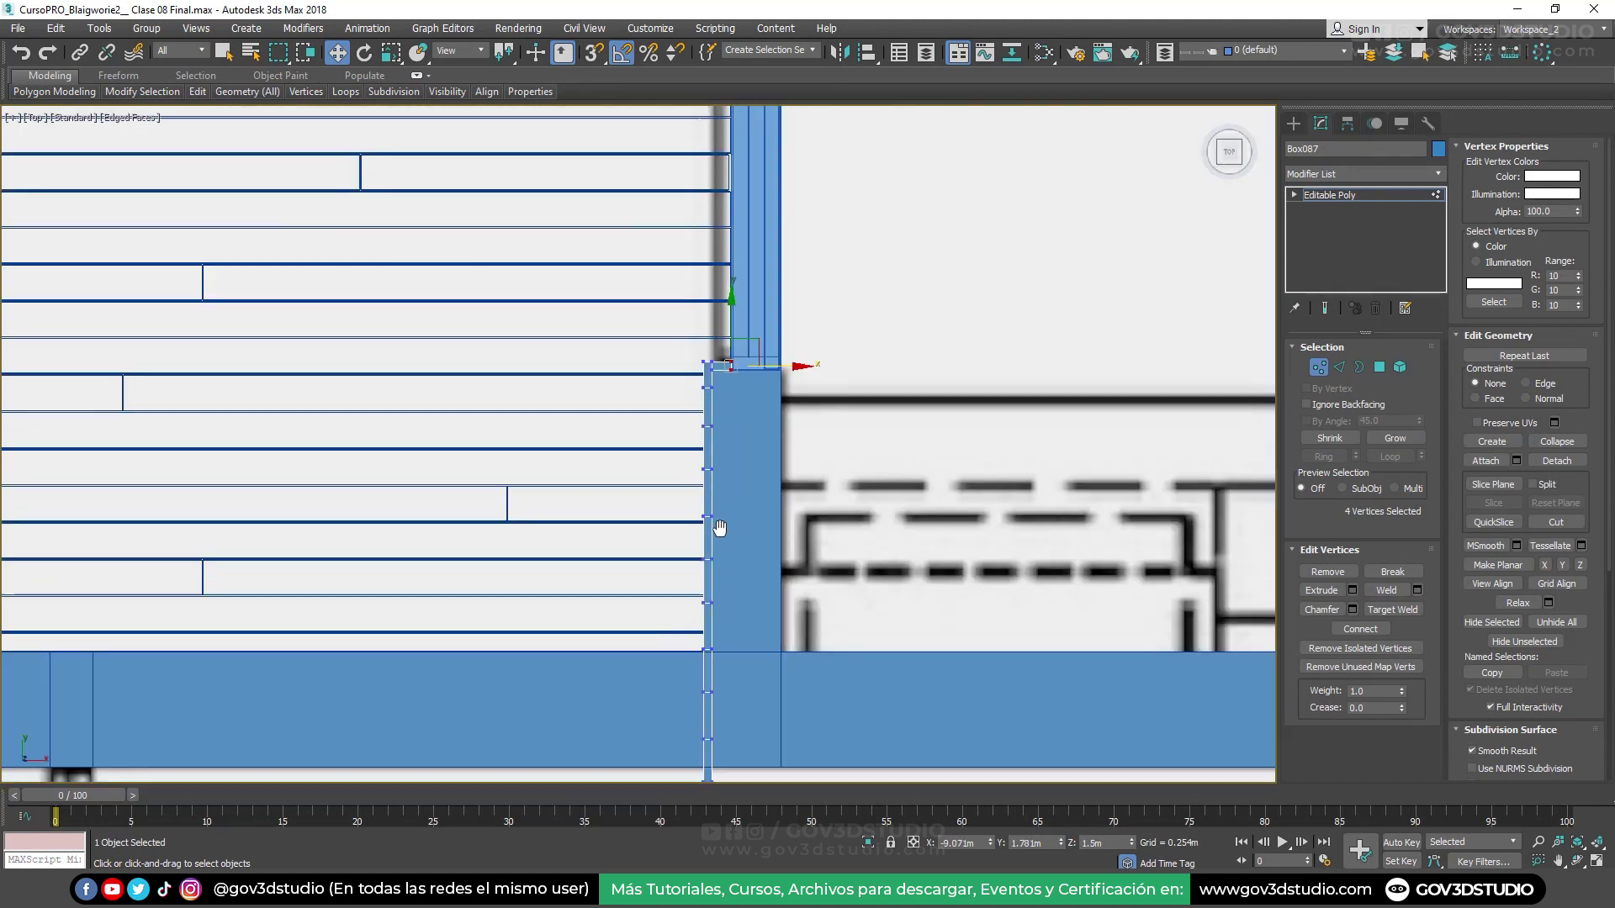
scroll(689, 447, down, 2)
scroll(782, 353, down, 2)
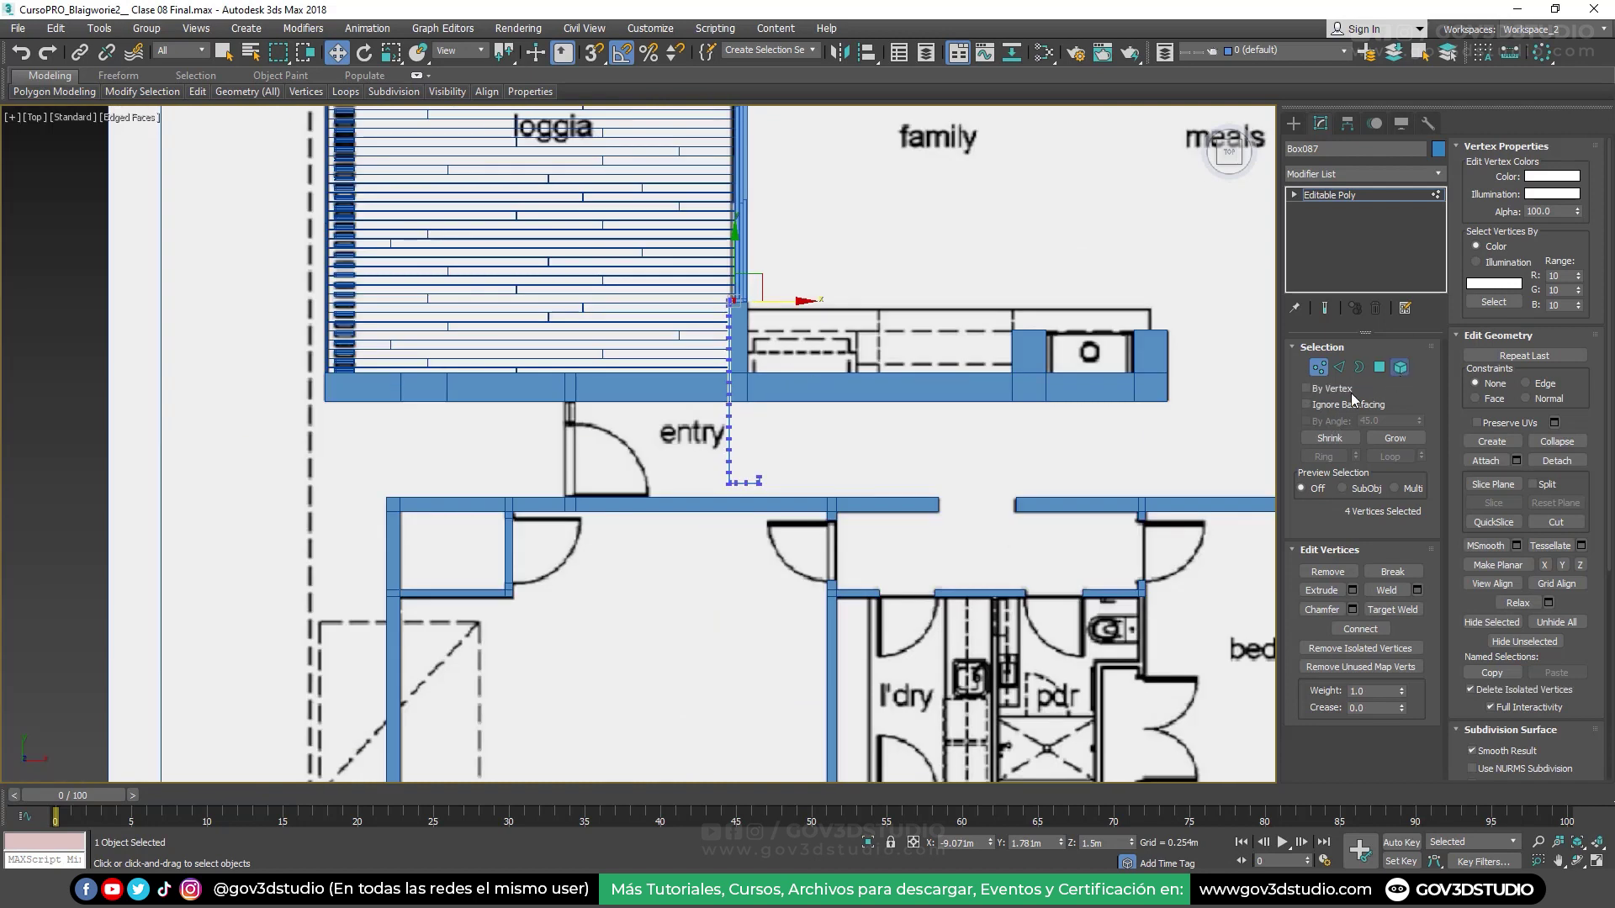
Reselect Box087's four corner vertices and bring them flush with the wall edge
key(5)
scroll(713, 373, up, 5)
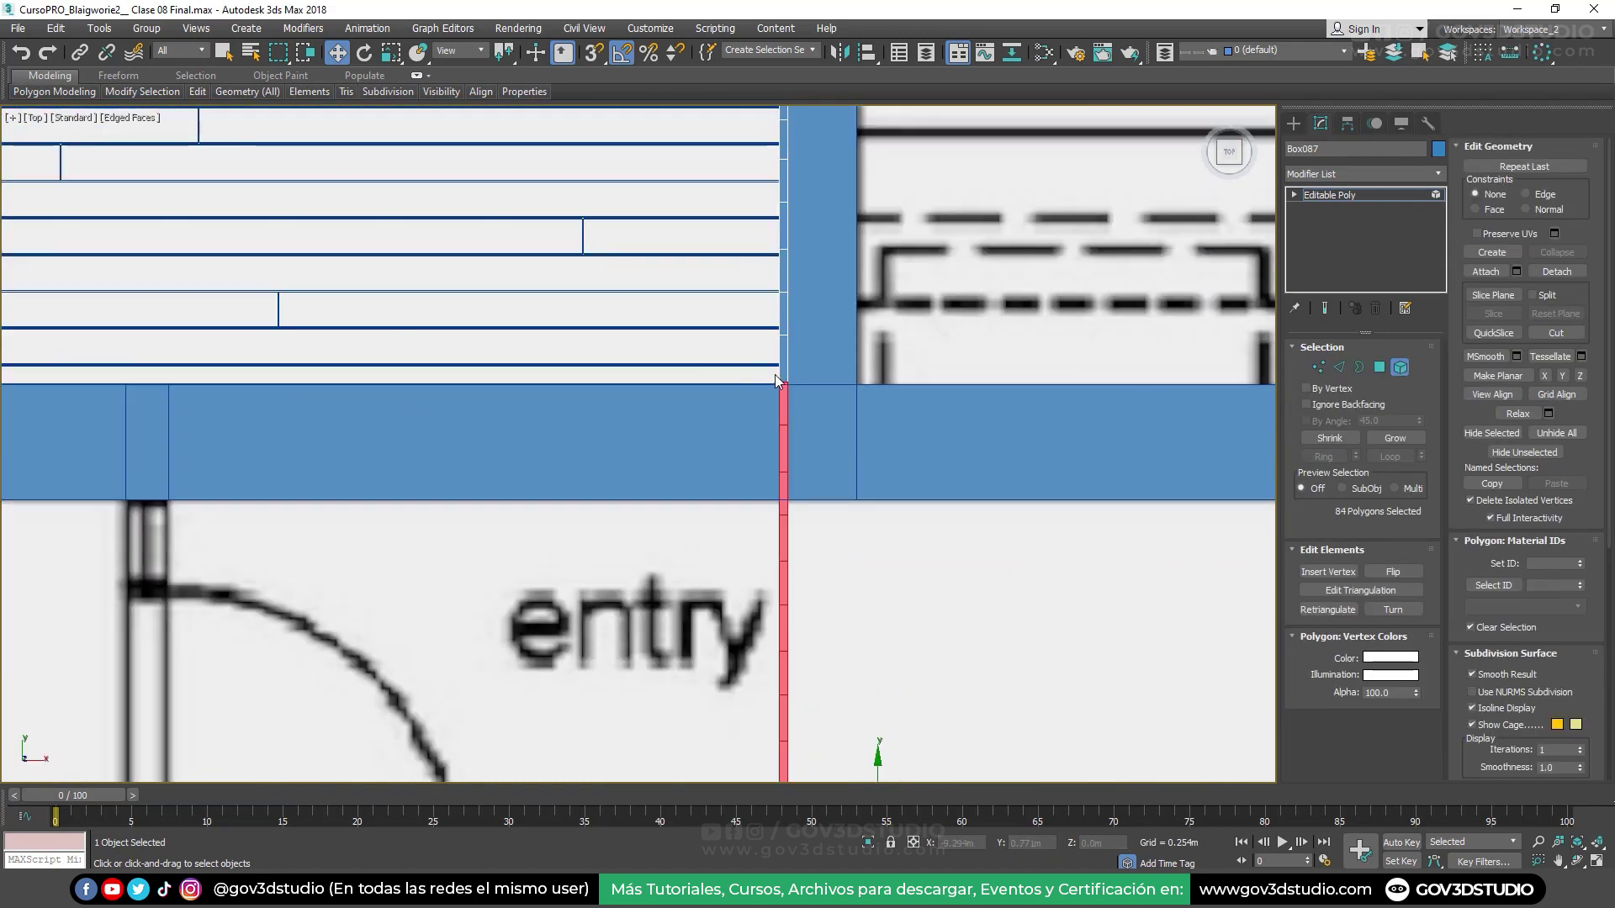
scroll(776, 381, up, 5)
click(853, 378)
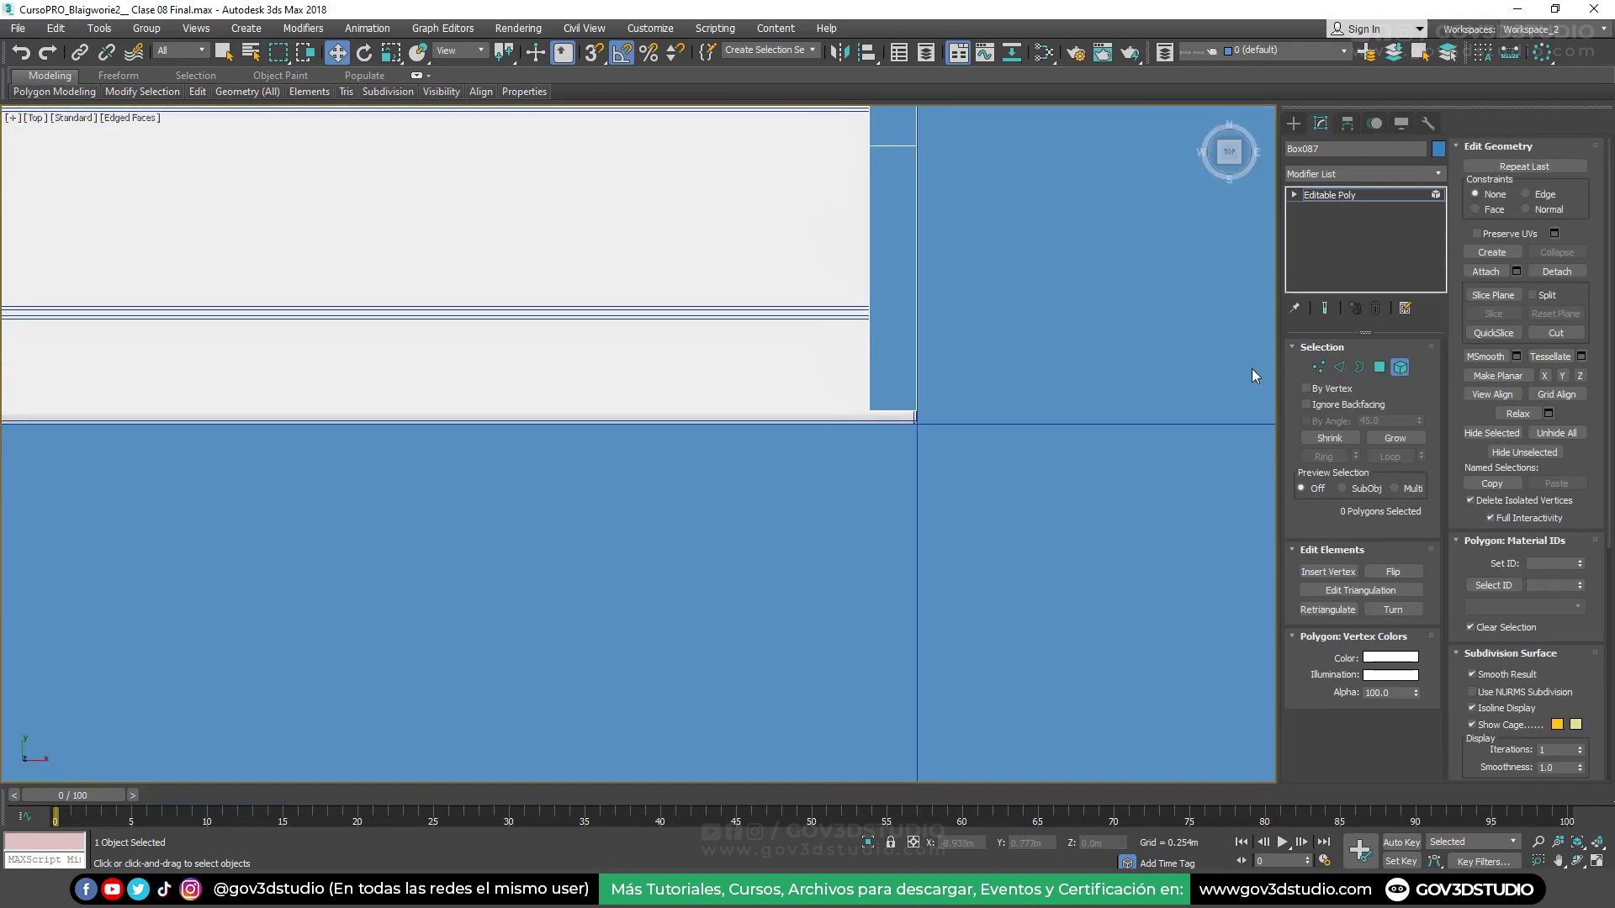
click(1317, 366)
mouse_move(861, 374)
mouse_down()
mouse_move(933, 434)
mouse_move(867, 436)
mouse_up()
scroll(858, 413, up, 1)
scroll(805, 405, down, 2)
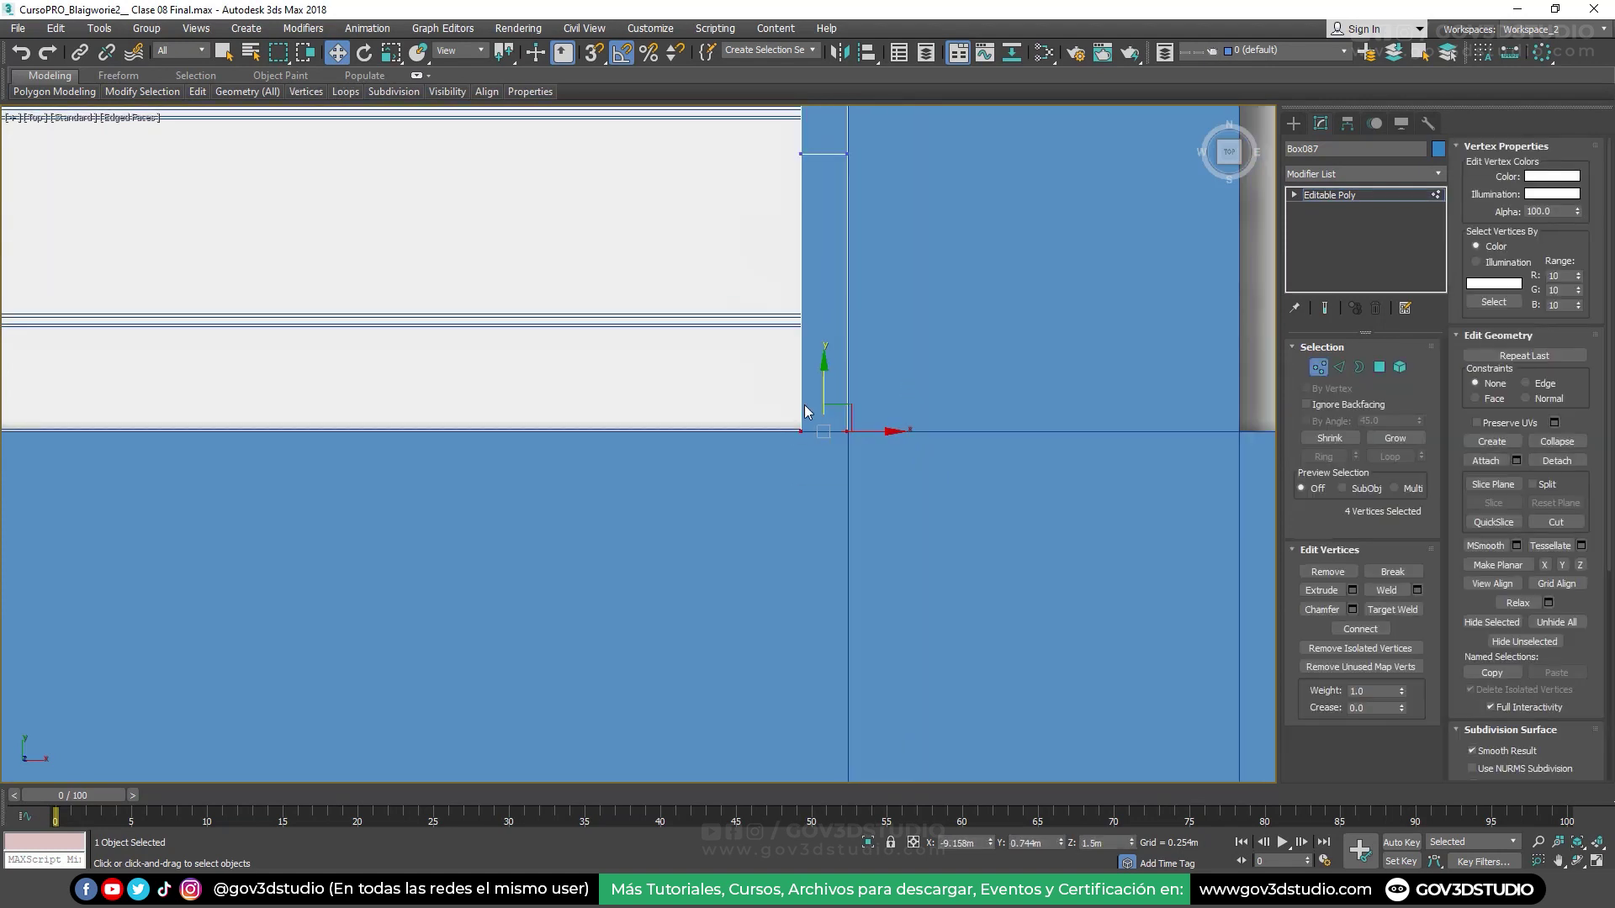
click(1320, 371)
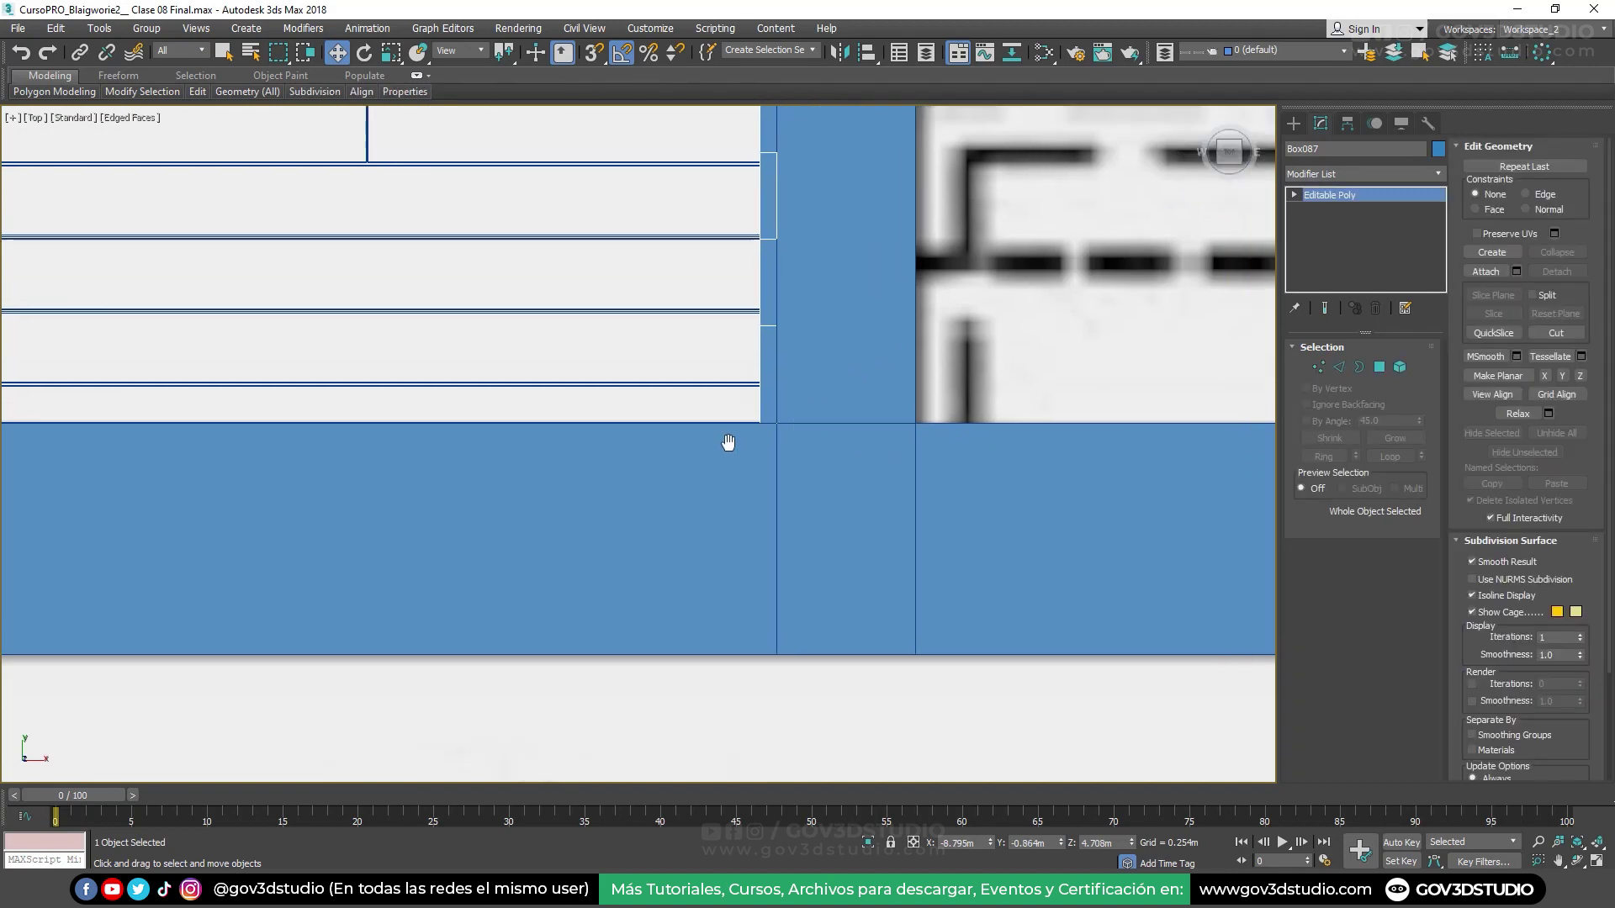
Pan the view over to the kitchen, pantry and bed 1 area
scroll(725, 439, down, 4)
scroll(645, 386, down, 2)
middle_drag(806, 276, 503, 313)
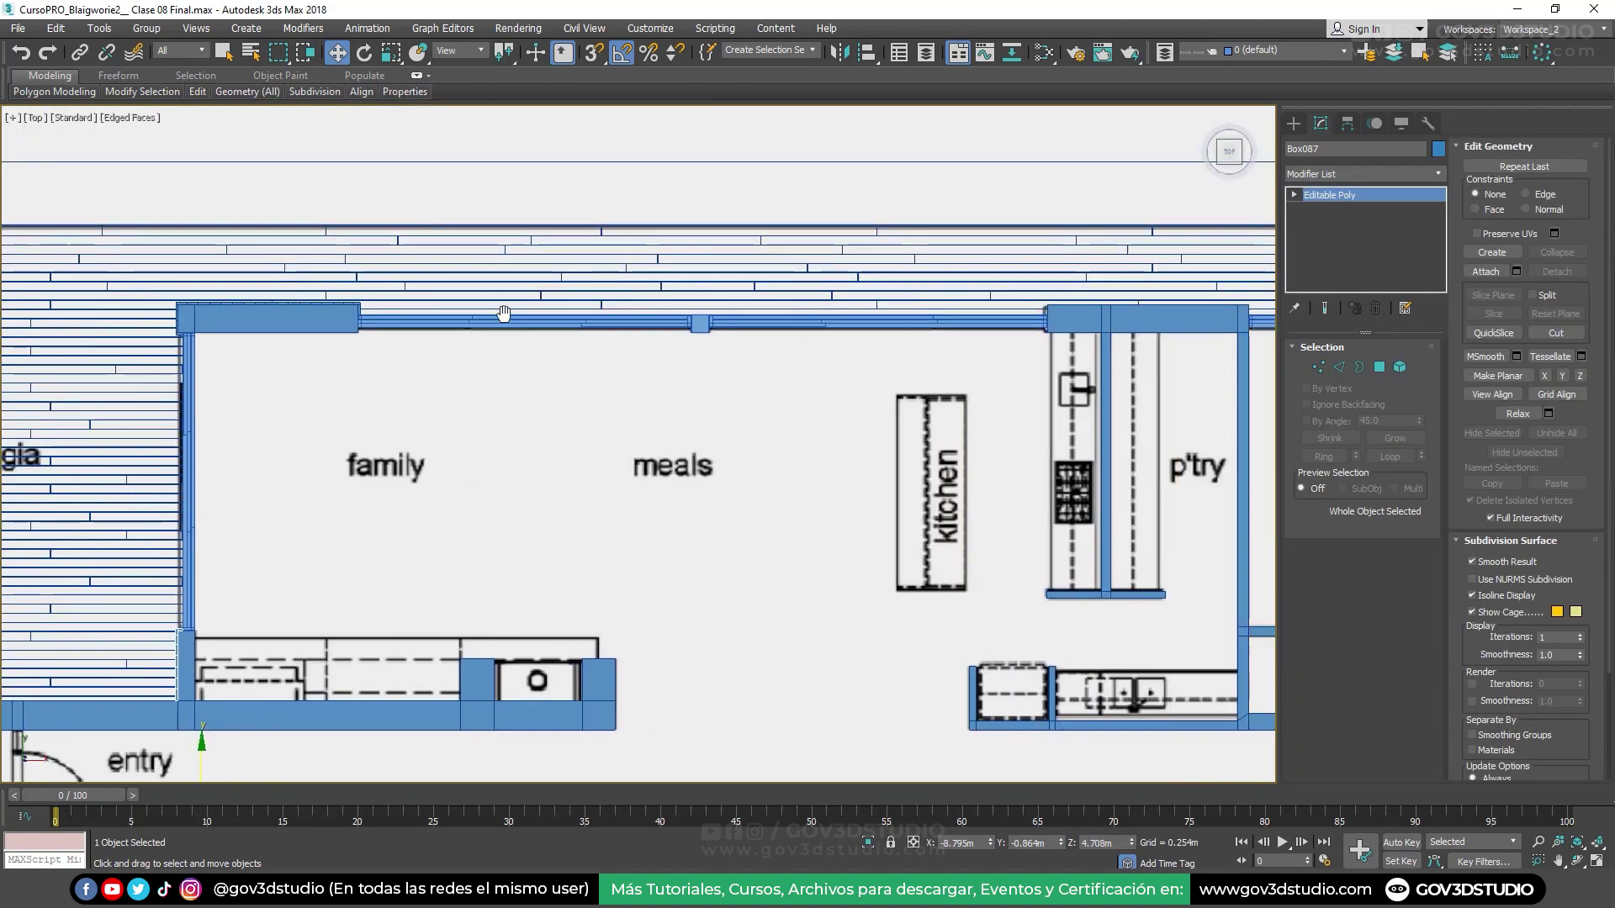
mouse_move(780, 330)
middle_down()
mouse_move(560, 328)
mouse_move(864, 339)
middle_up()
scroll(368, 311, up, 5)
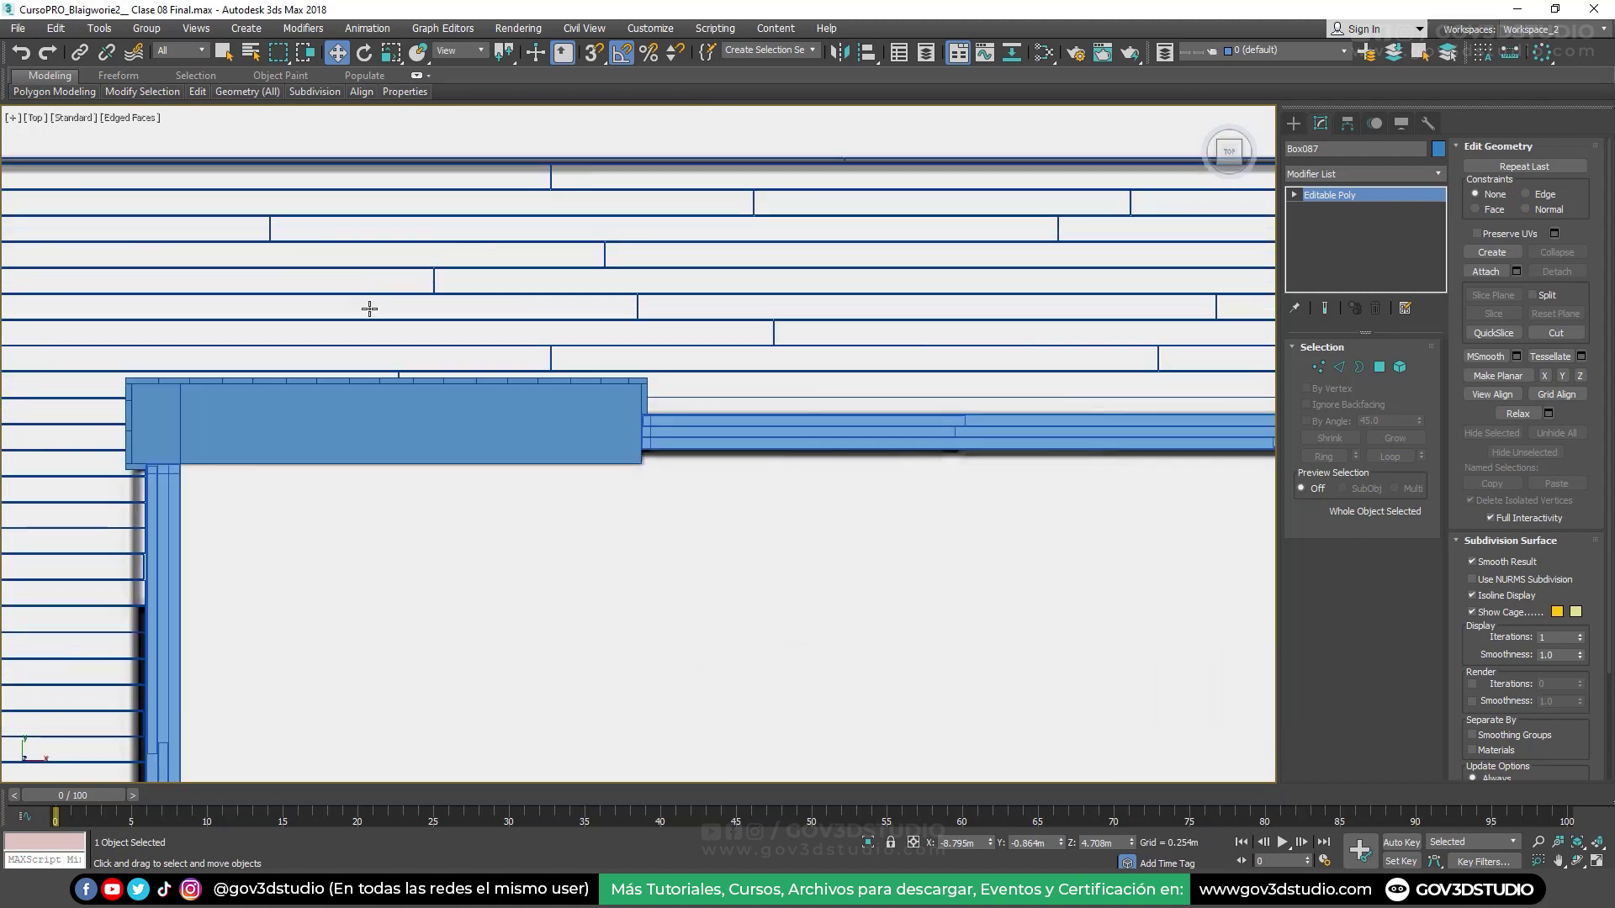
scroll(353, 397, up, 4)
scroll(354, 405, down, 5)
Clone Box086 as a Copy onto the p'try wall, creating Box088
scroll(319, 399, down, 2)
click(295, 396)
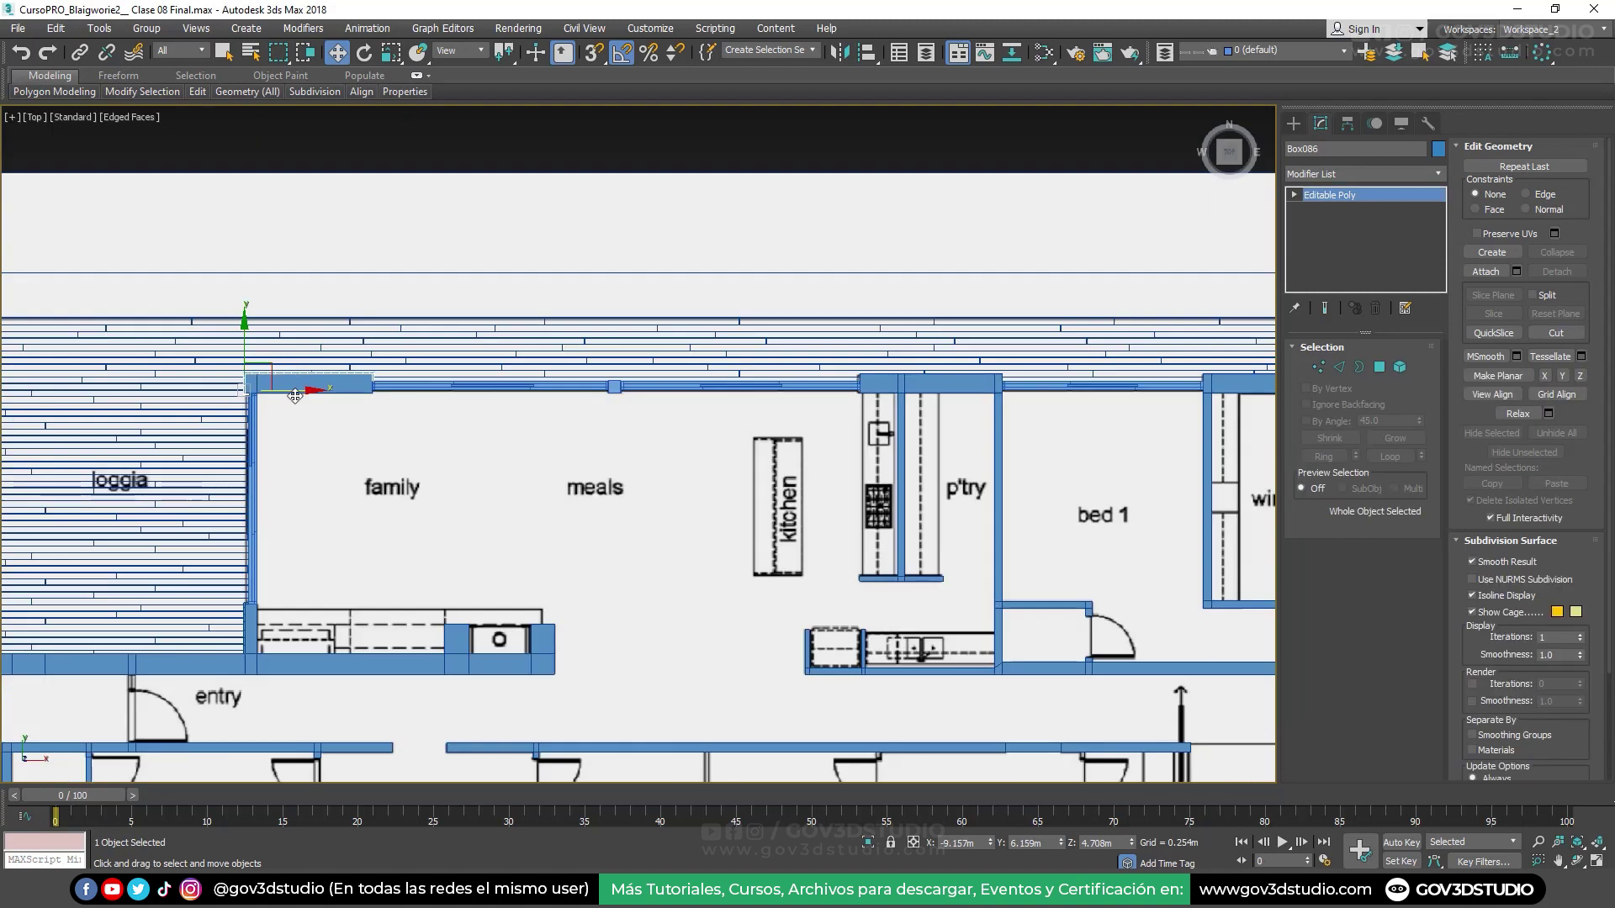
shift+drag(296, 392, 909, 392)
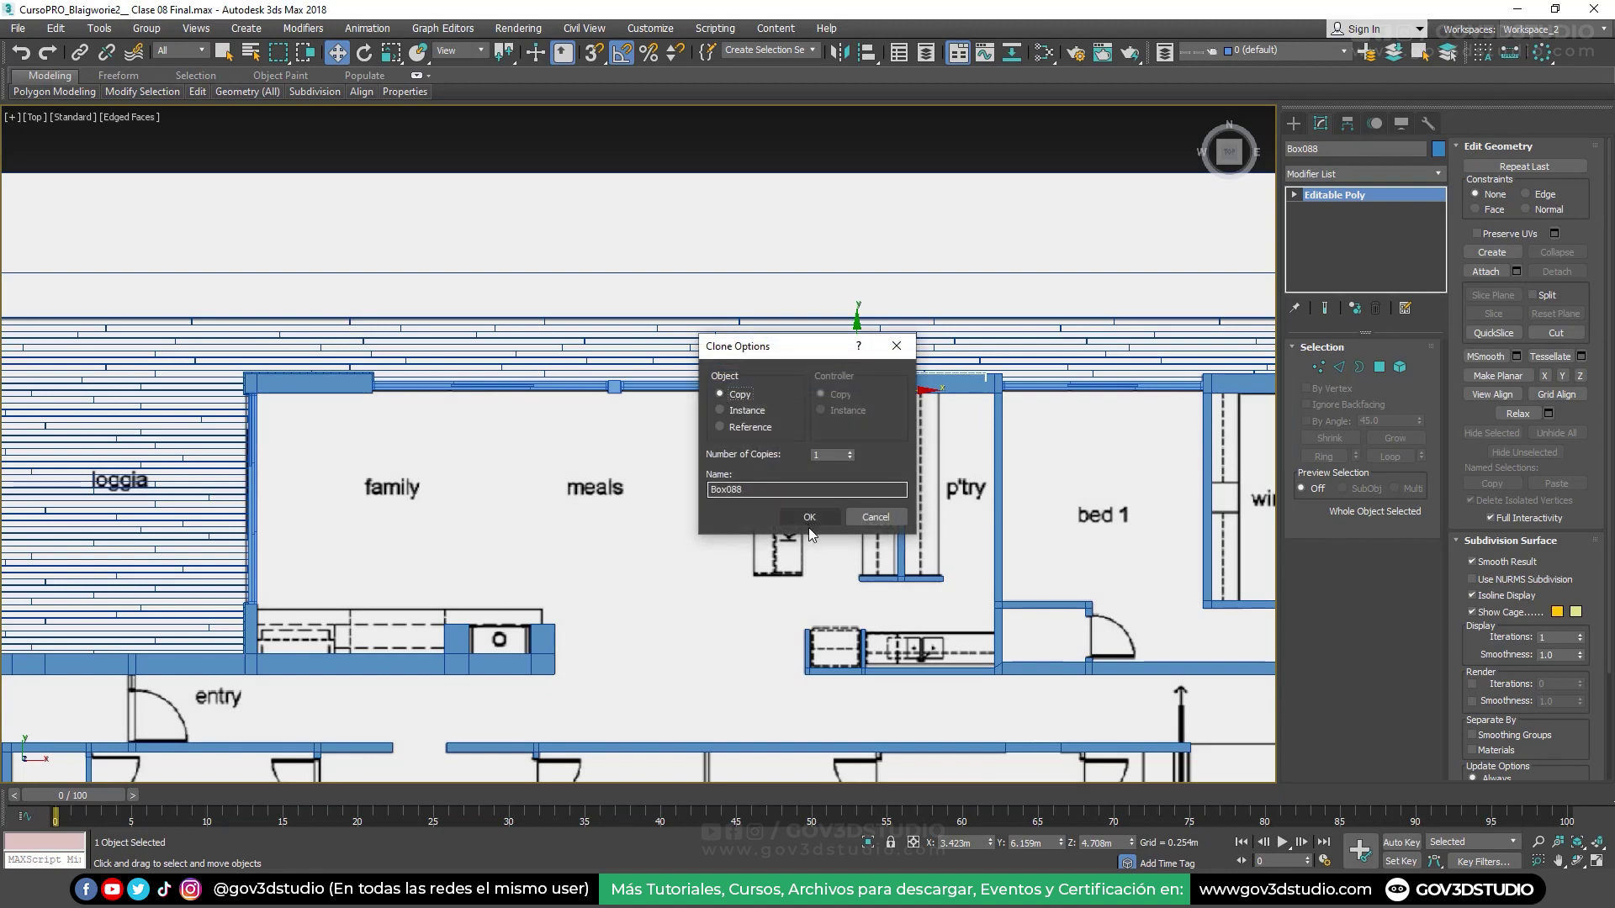
click(809, 517)
Nudge Box088 slightly right to X 3.467m against the pantry wall corner
scroll(917, 367, up, 5)
scroll(801, 454, up, 6)
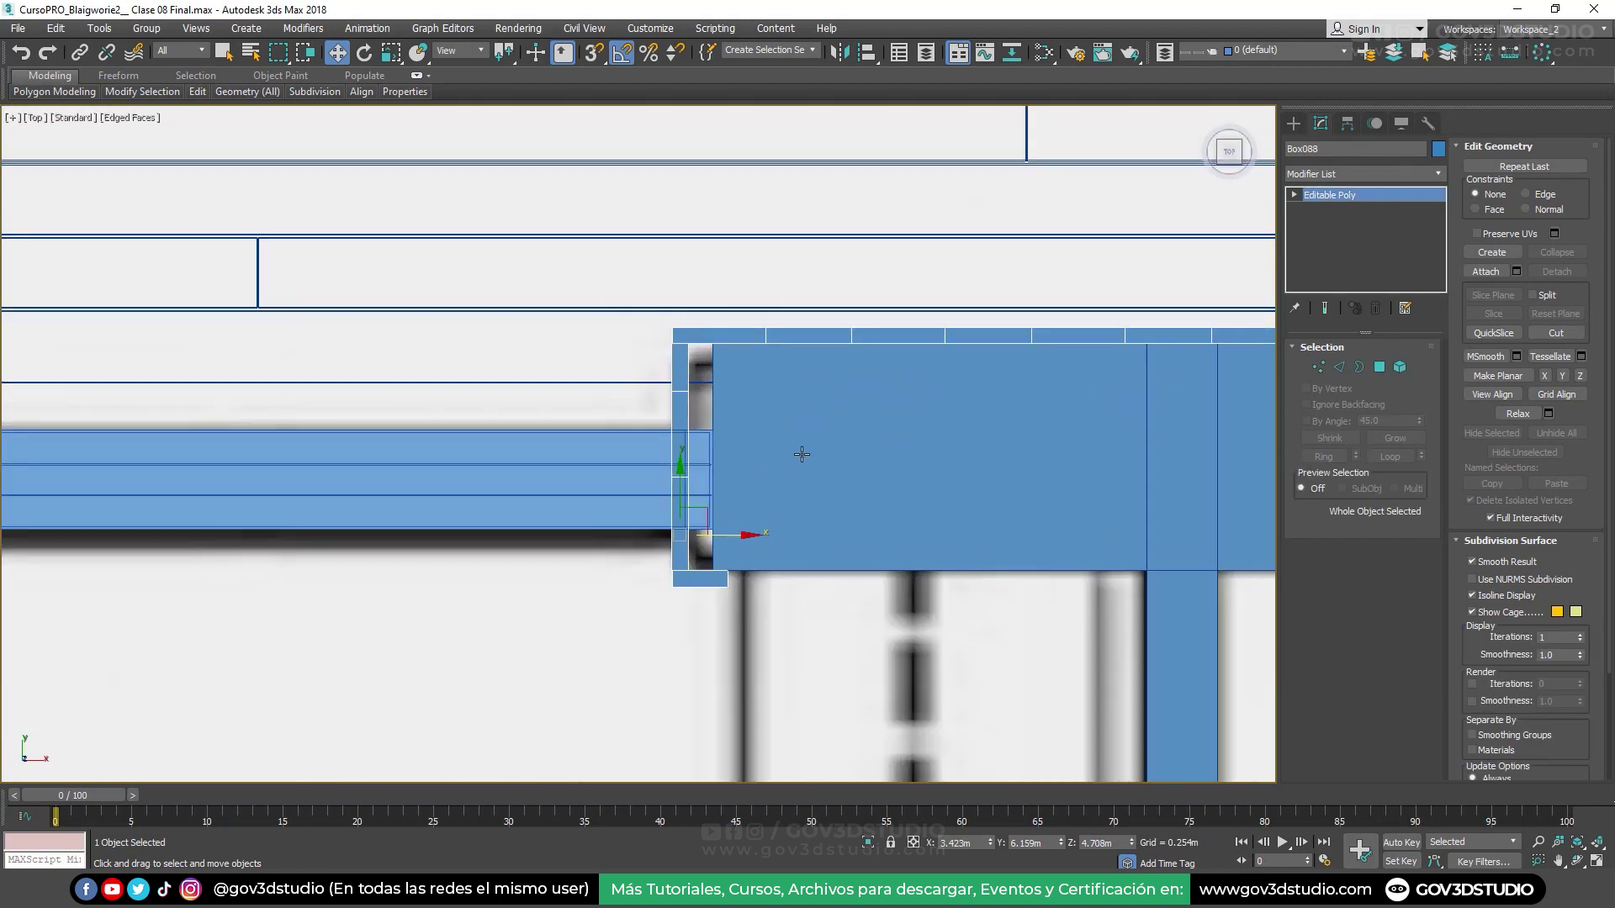
scroll(739, 347, up, 3)
scroll(628, 336, up, 3)
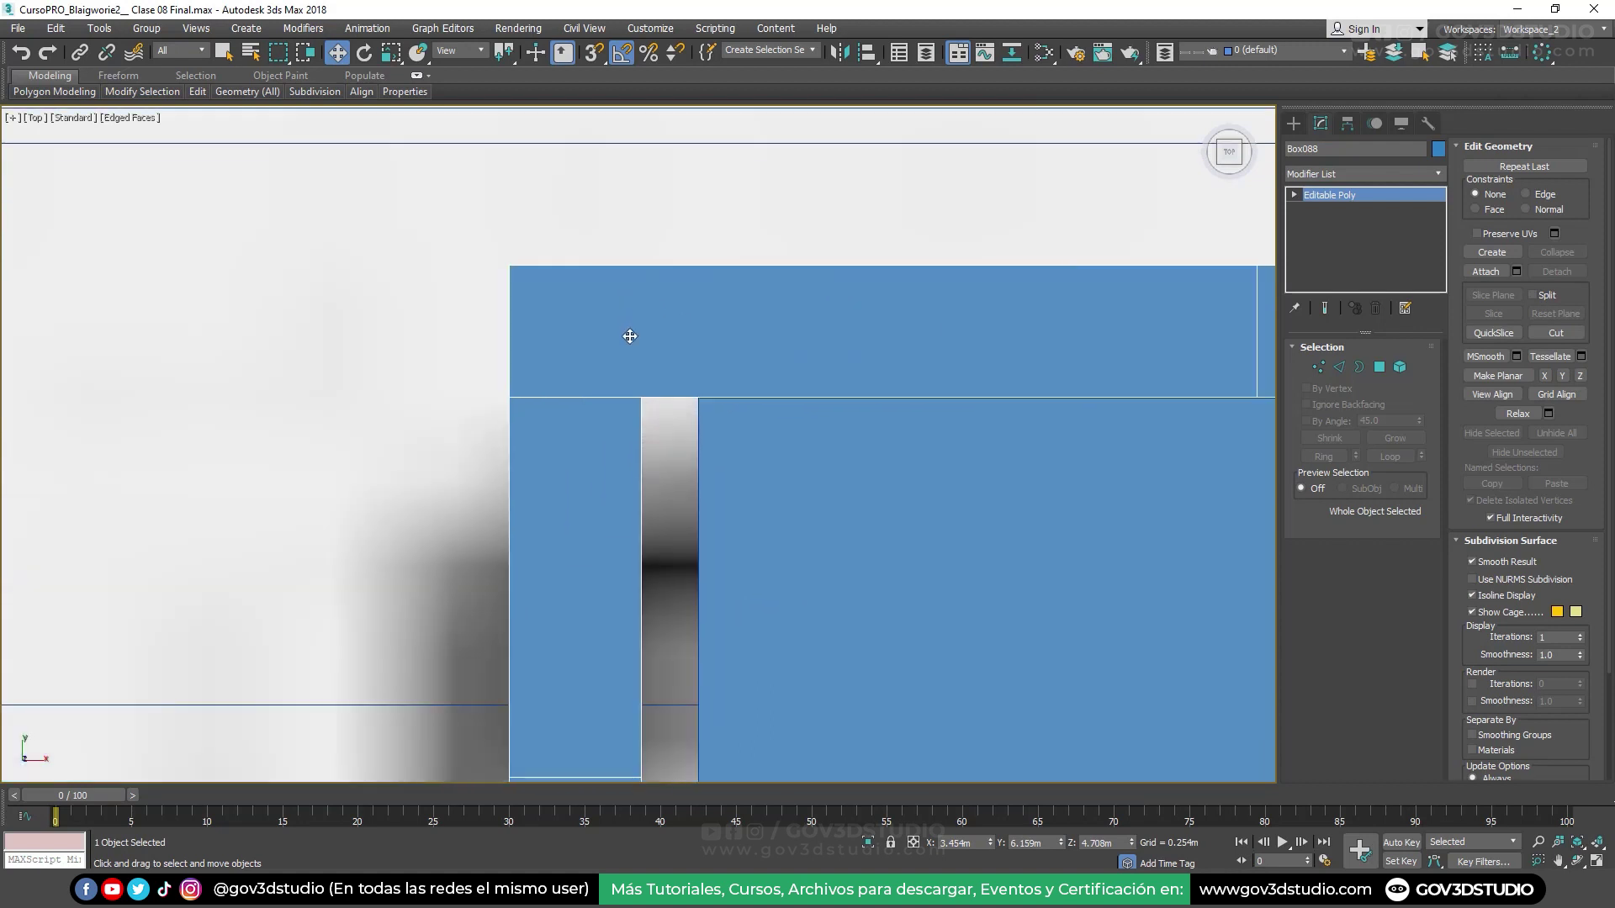
scroll(669, 355, up, 1)
drag(669, 355, 678, 354)
scroll(678, 353, down, 3)
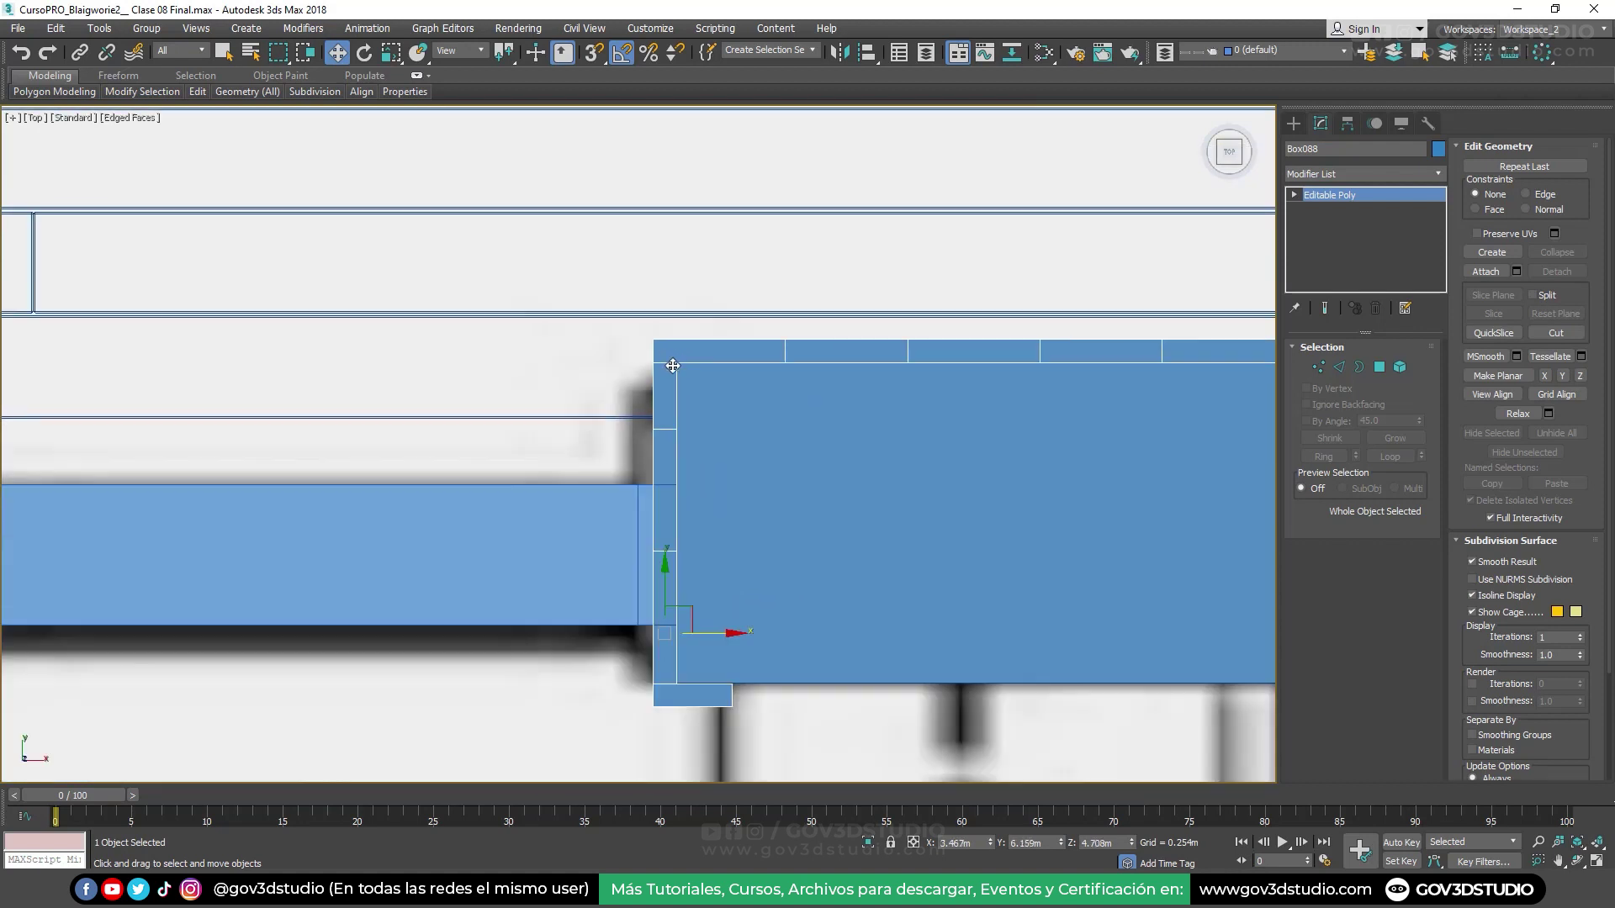
click(1390, 375)
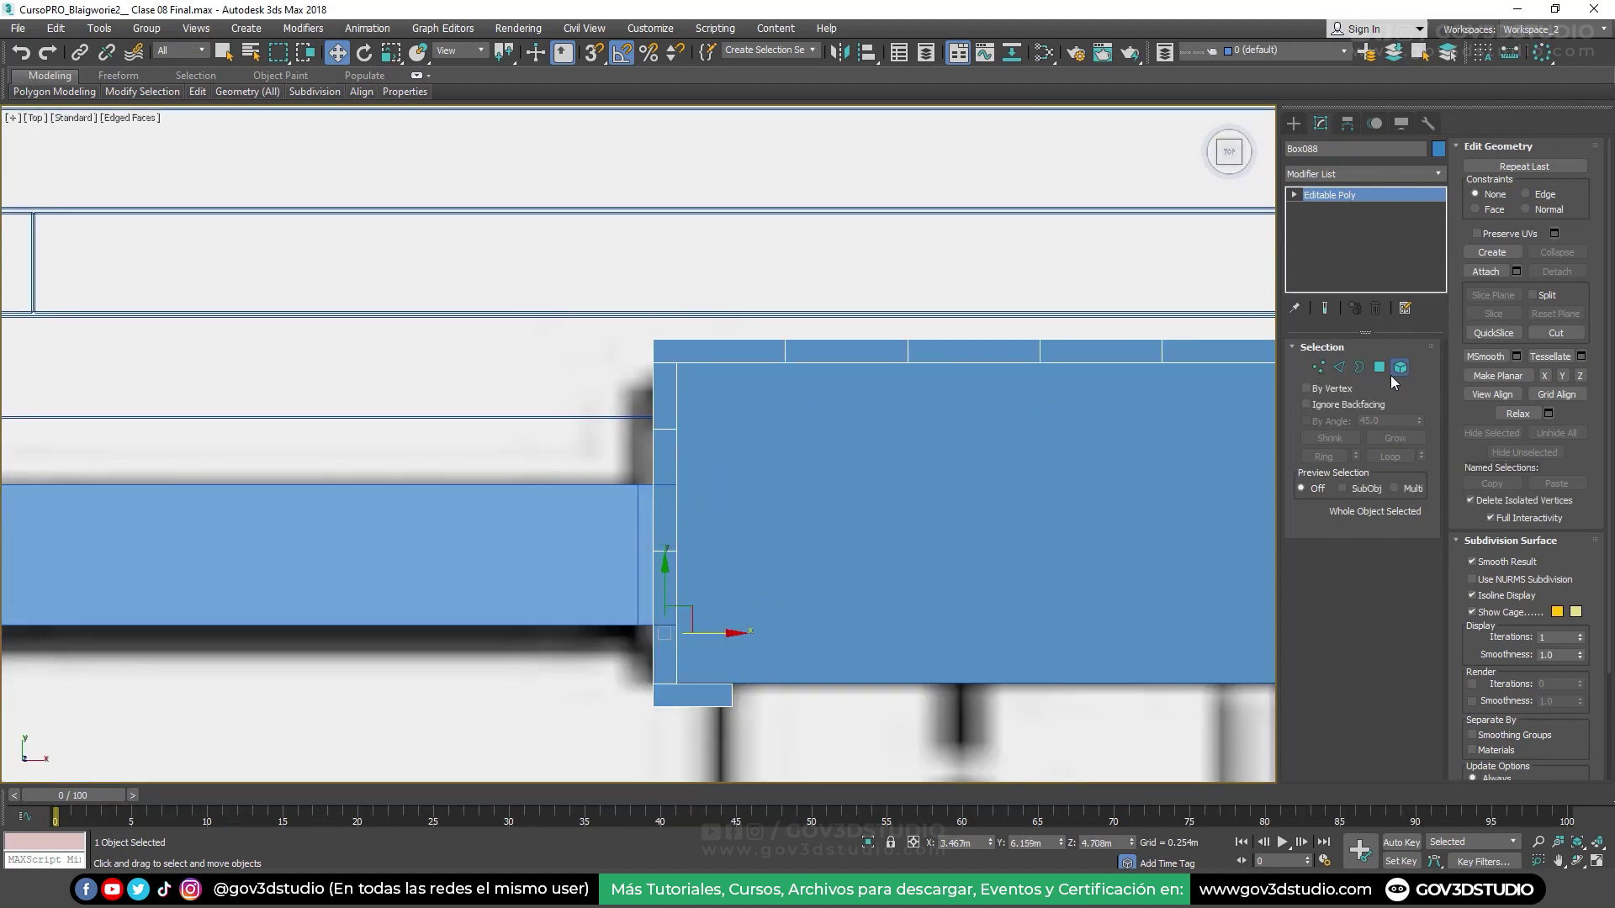
Stretch the bottom vertices of Box088's left column down to the lower strip
drag(631, 720, 784, 508)
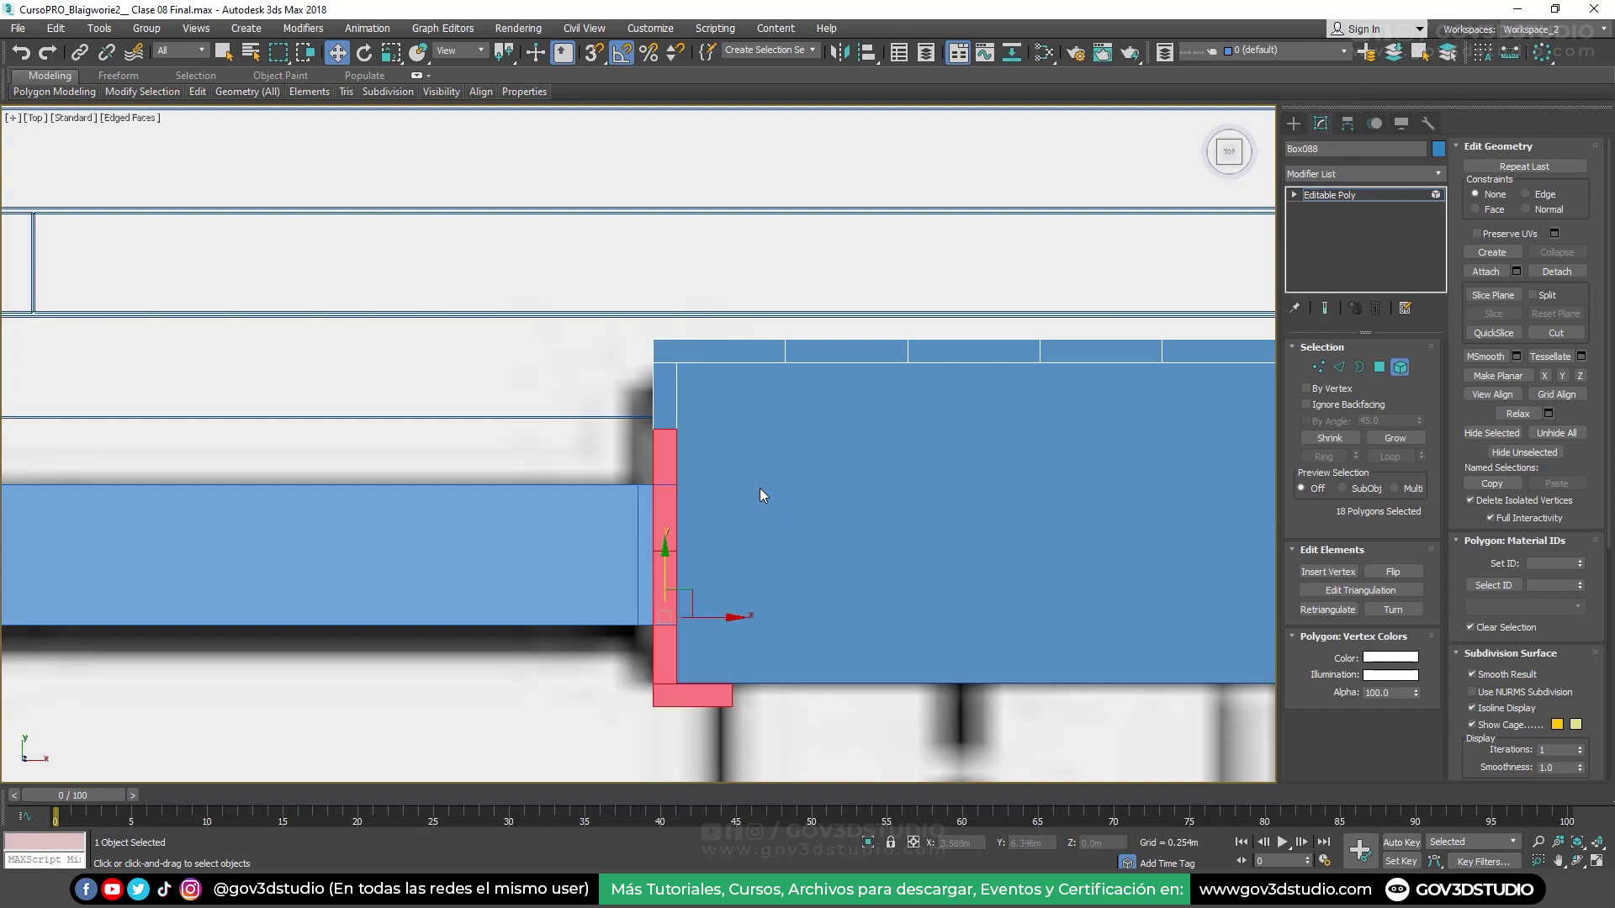
key(1)
scroll(715, 455, up, 4)
drag(673, 383, 757, 421)
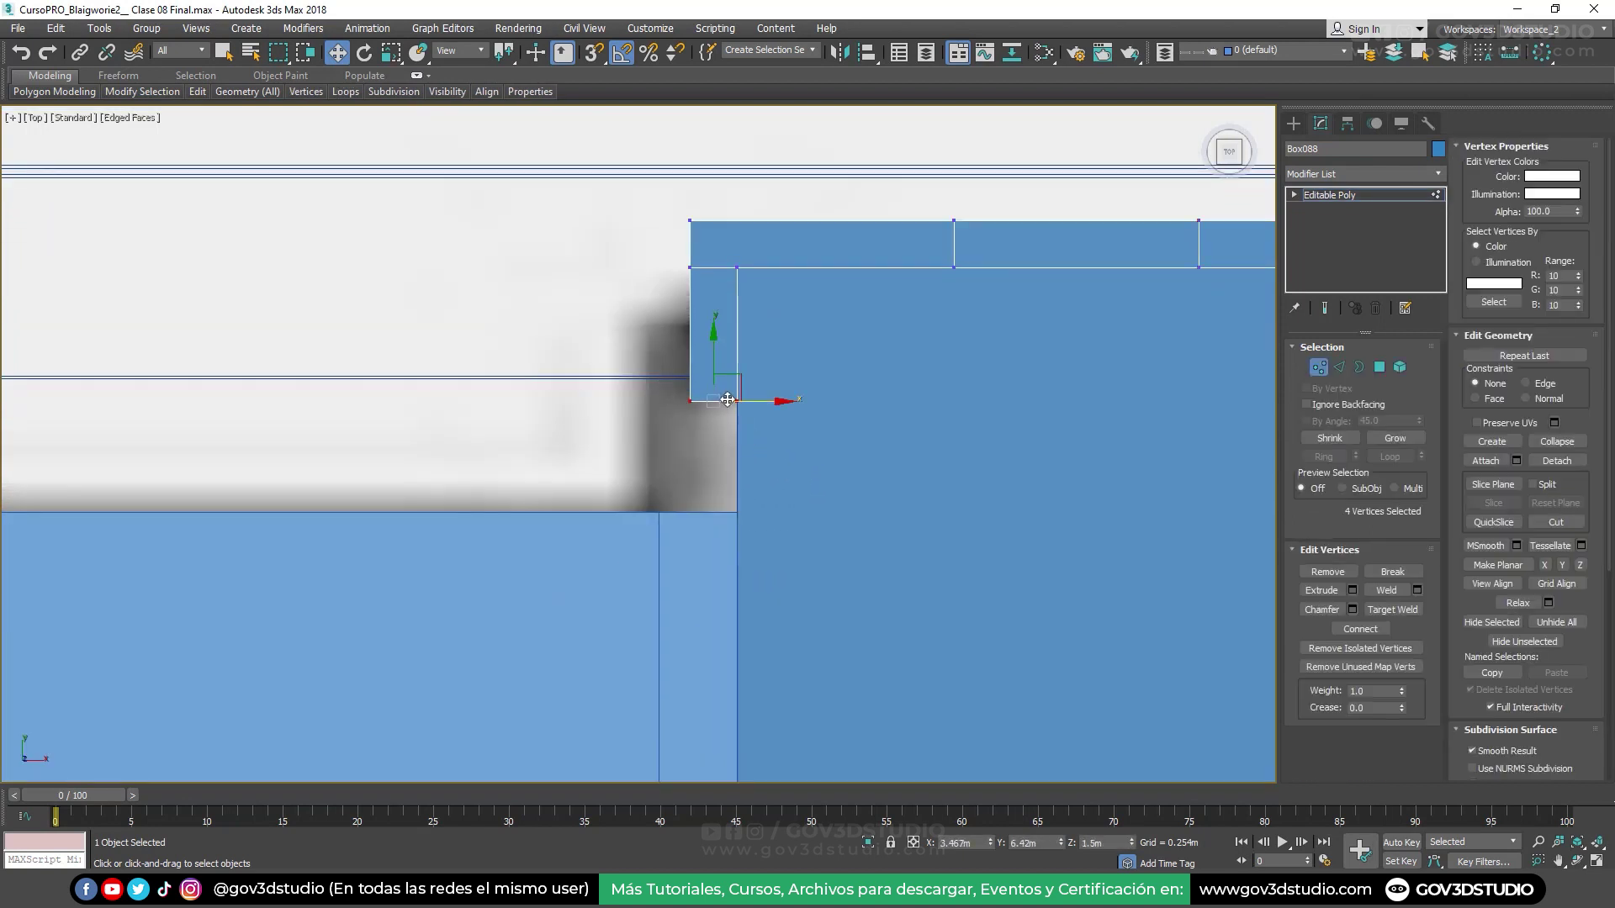
scroll(732, 403, up, 5)
drag(699, 370, 704, 673)
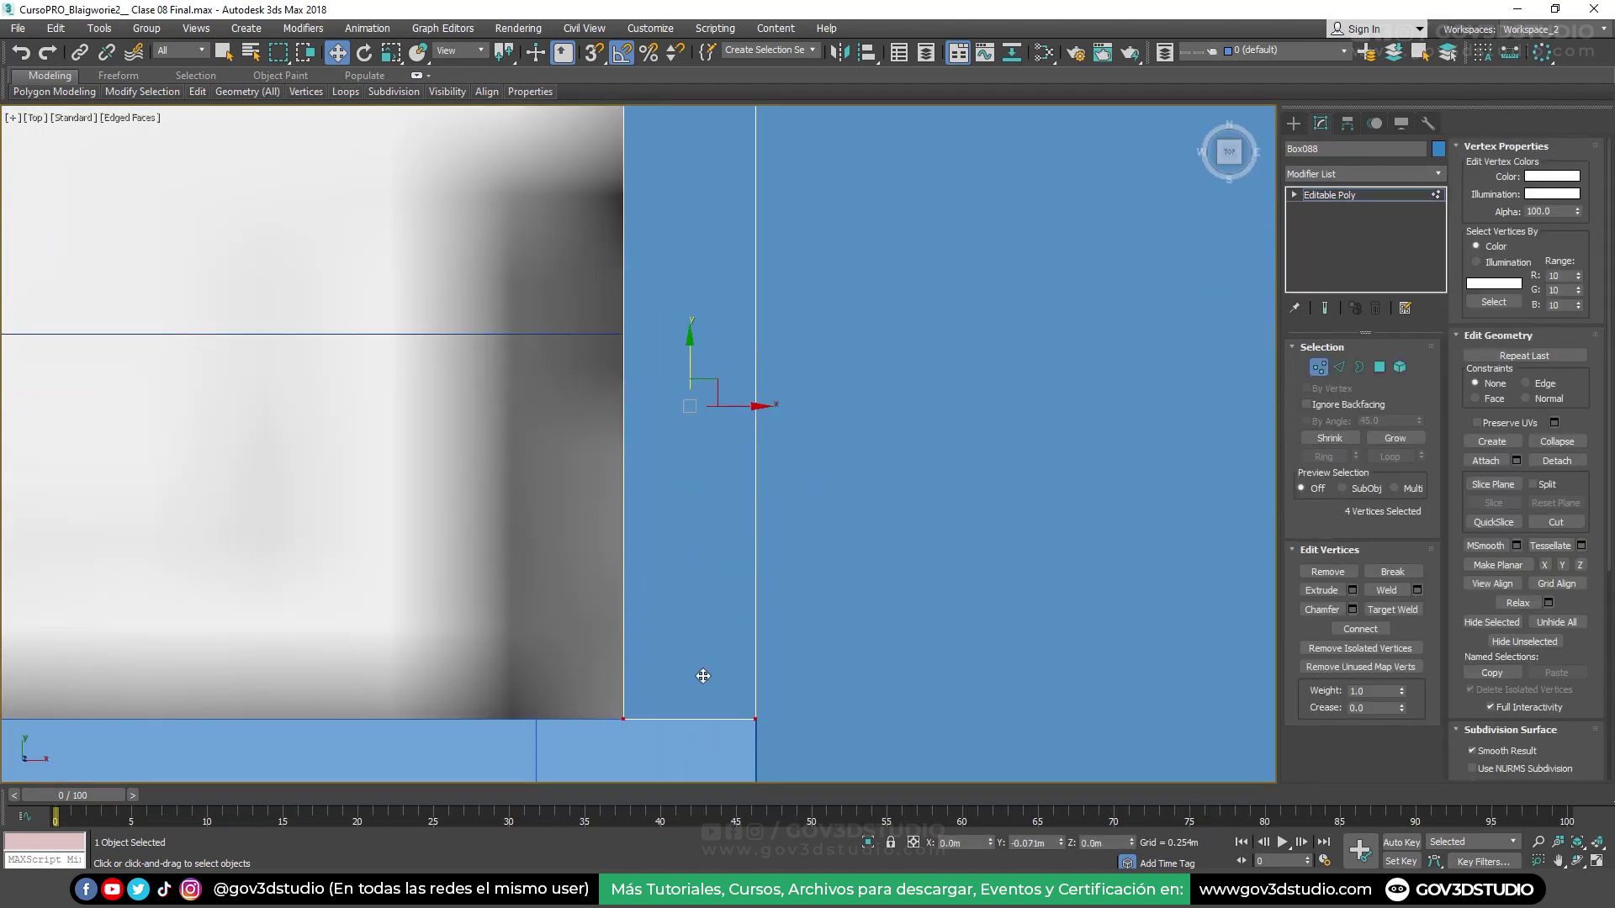
mouse_move(704, 674)
middle_down()
mouse_move(684, 487)
mouse_move(997, 442)
mouse_move(1007, 404)
mouse_move(725, 334)
middle_up()
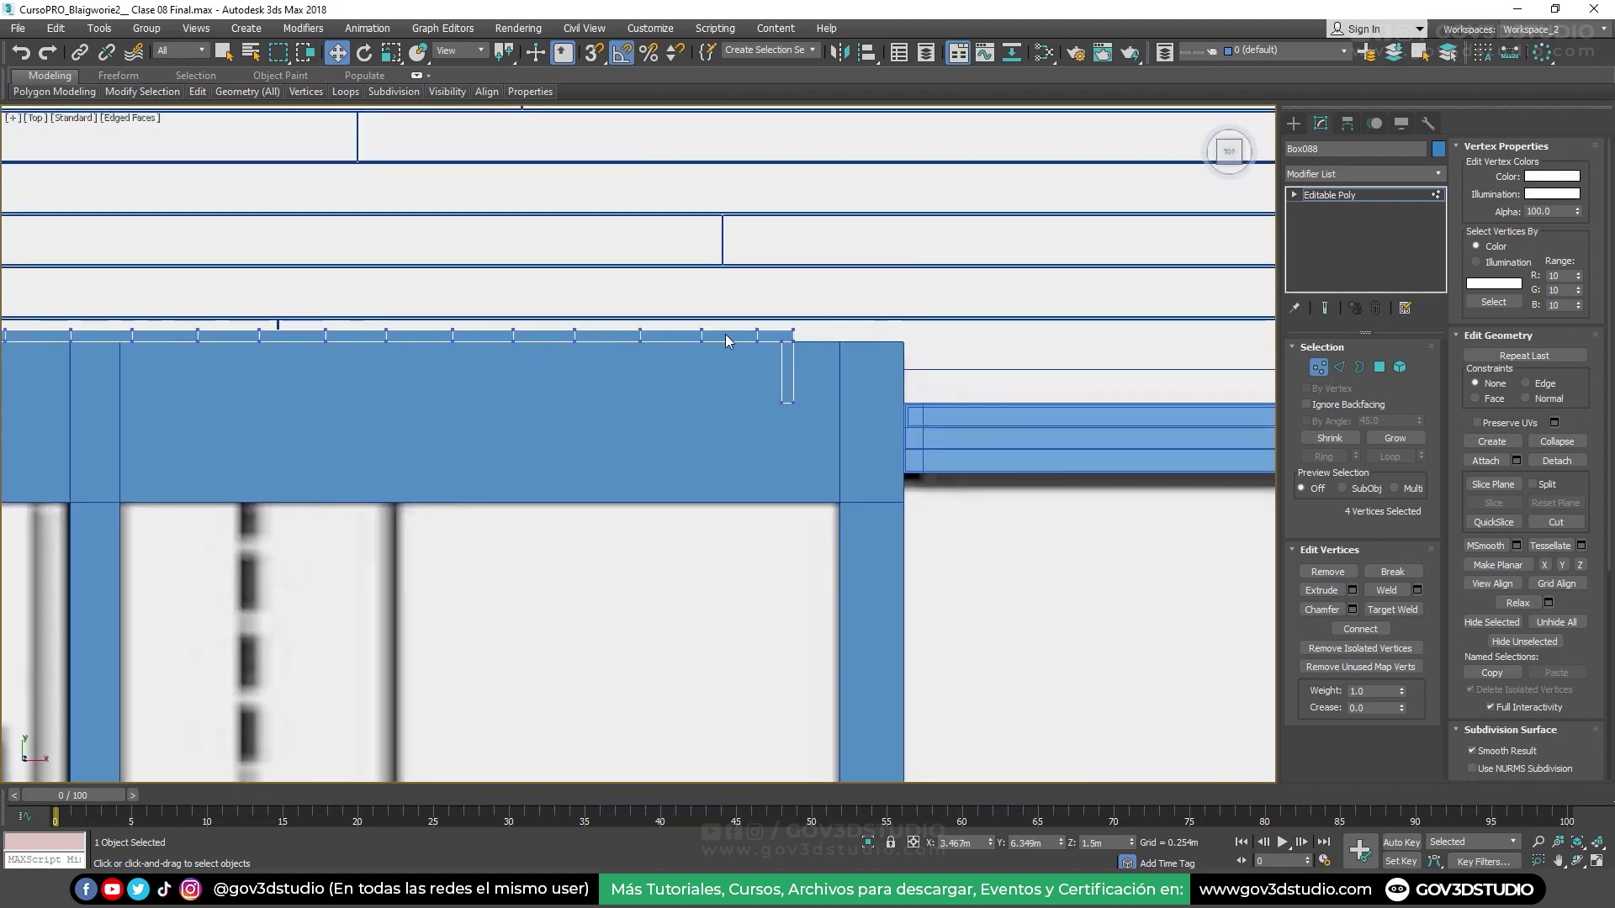
Move Box088's corner element right and clone a strip part further along the wall
click(1399, 368)
click(791, 349)
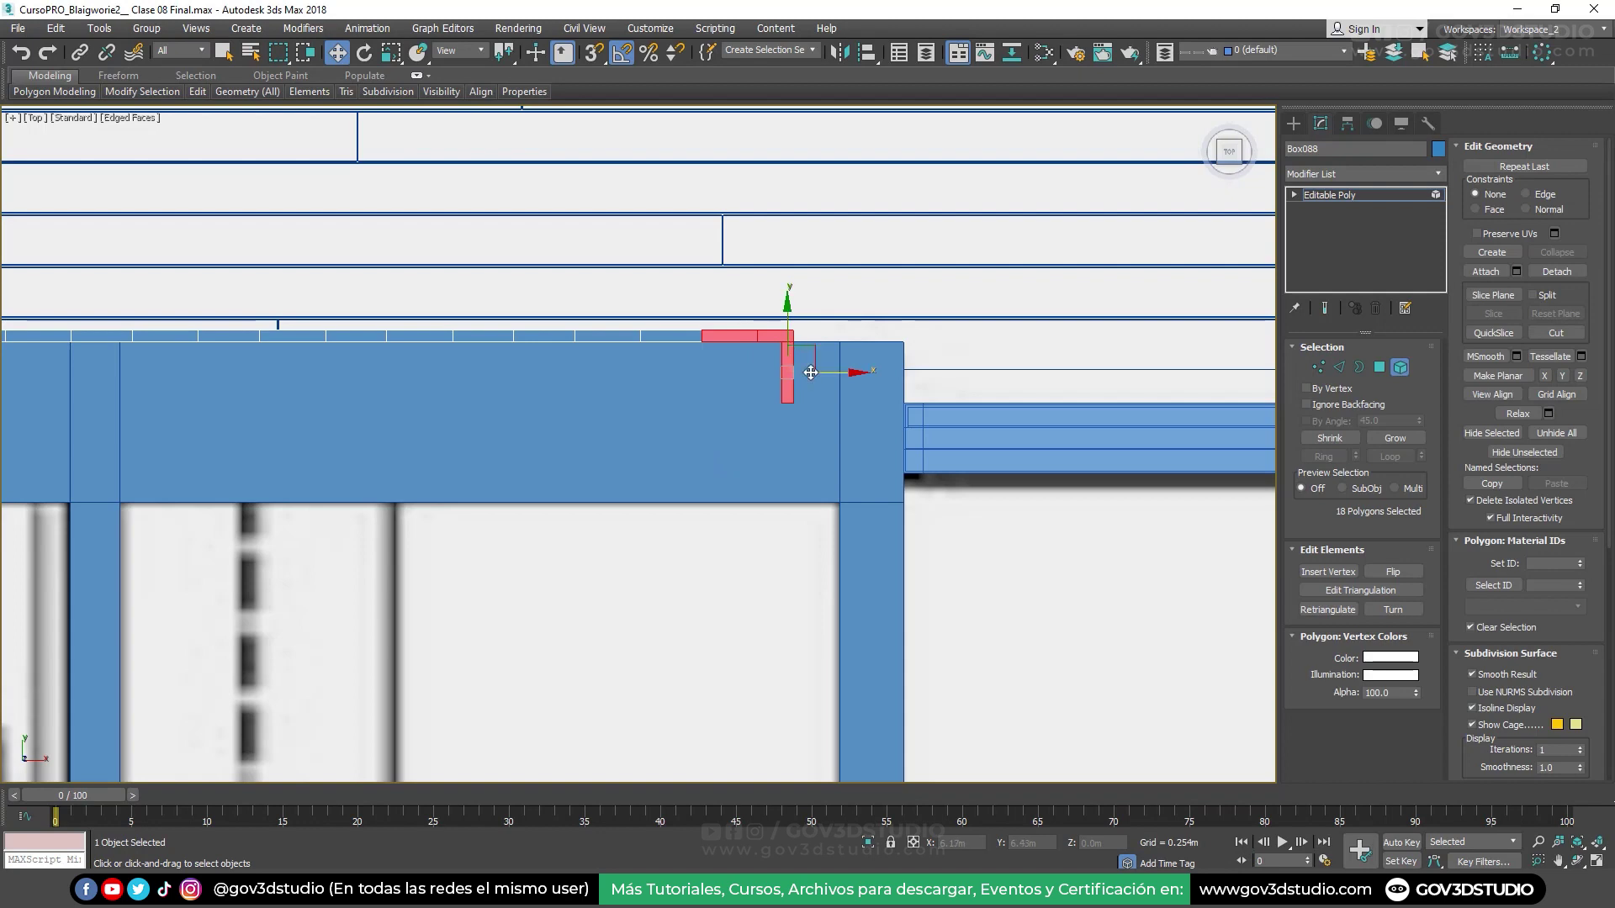
drag(824, 373, 1255, 382)
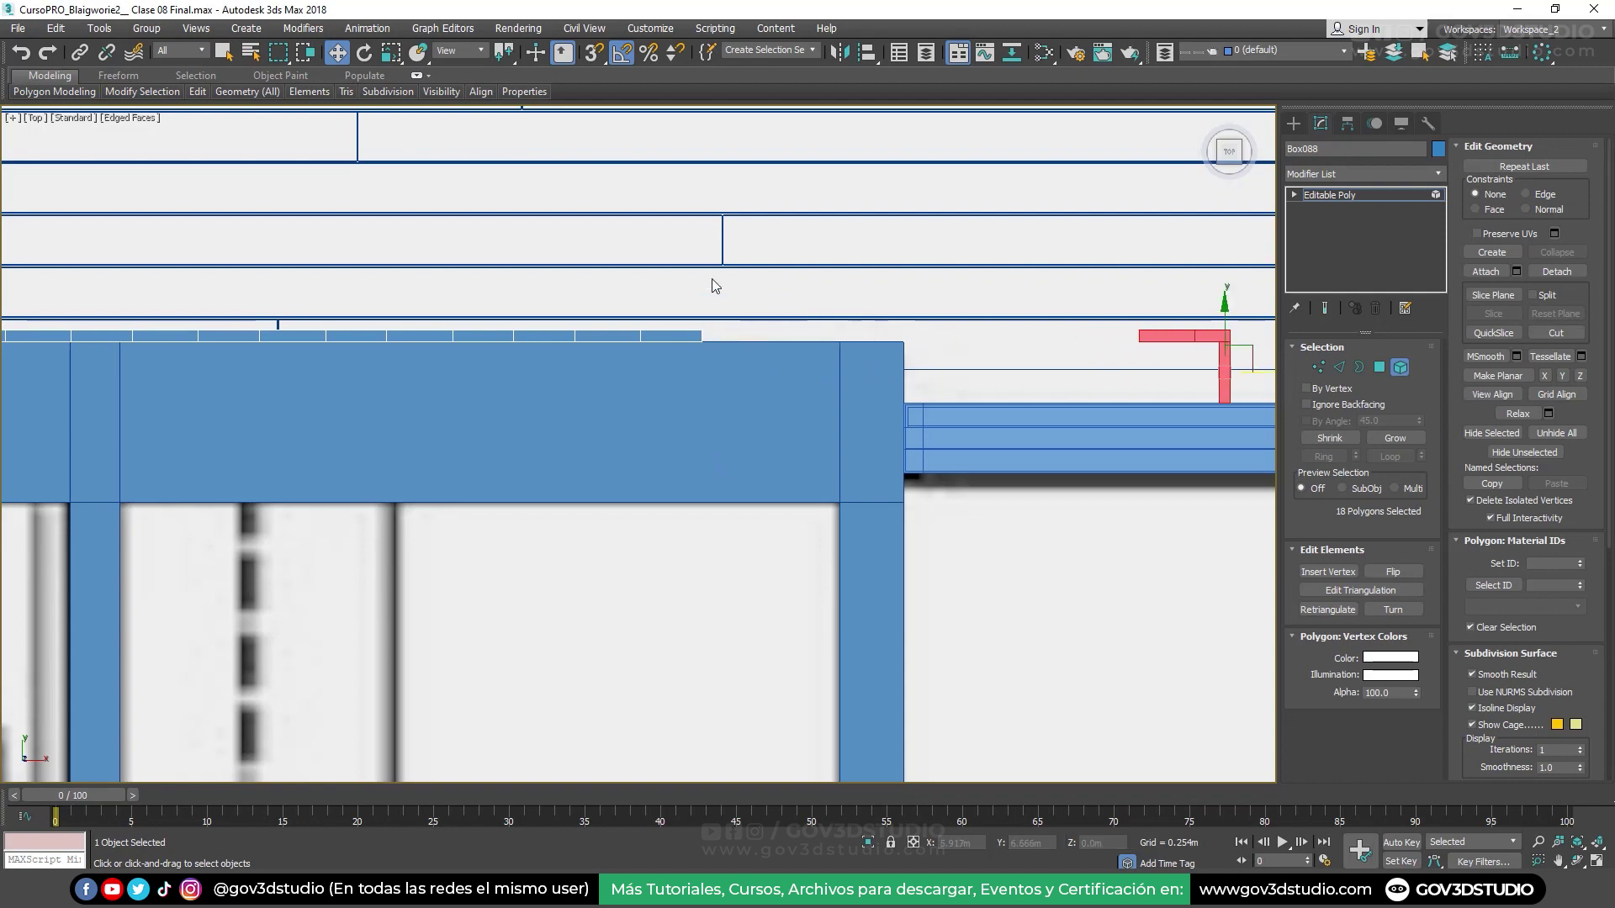
drag(709, 280, 565, 380)
shift+drag(726, 339, 941, 350)
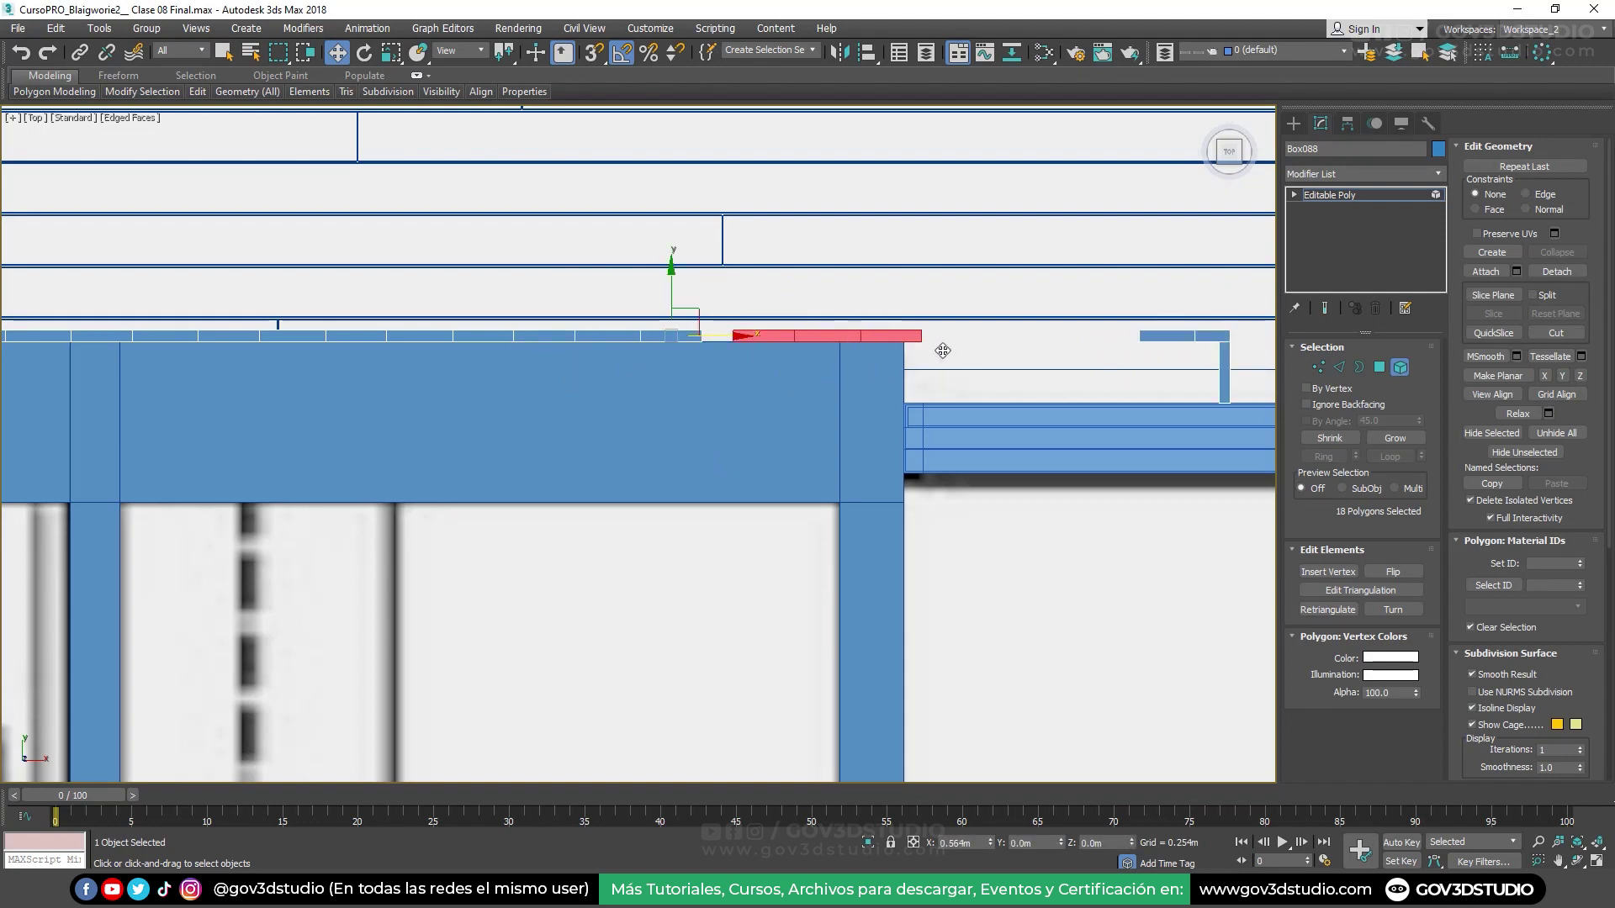
click(876, 460)
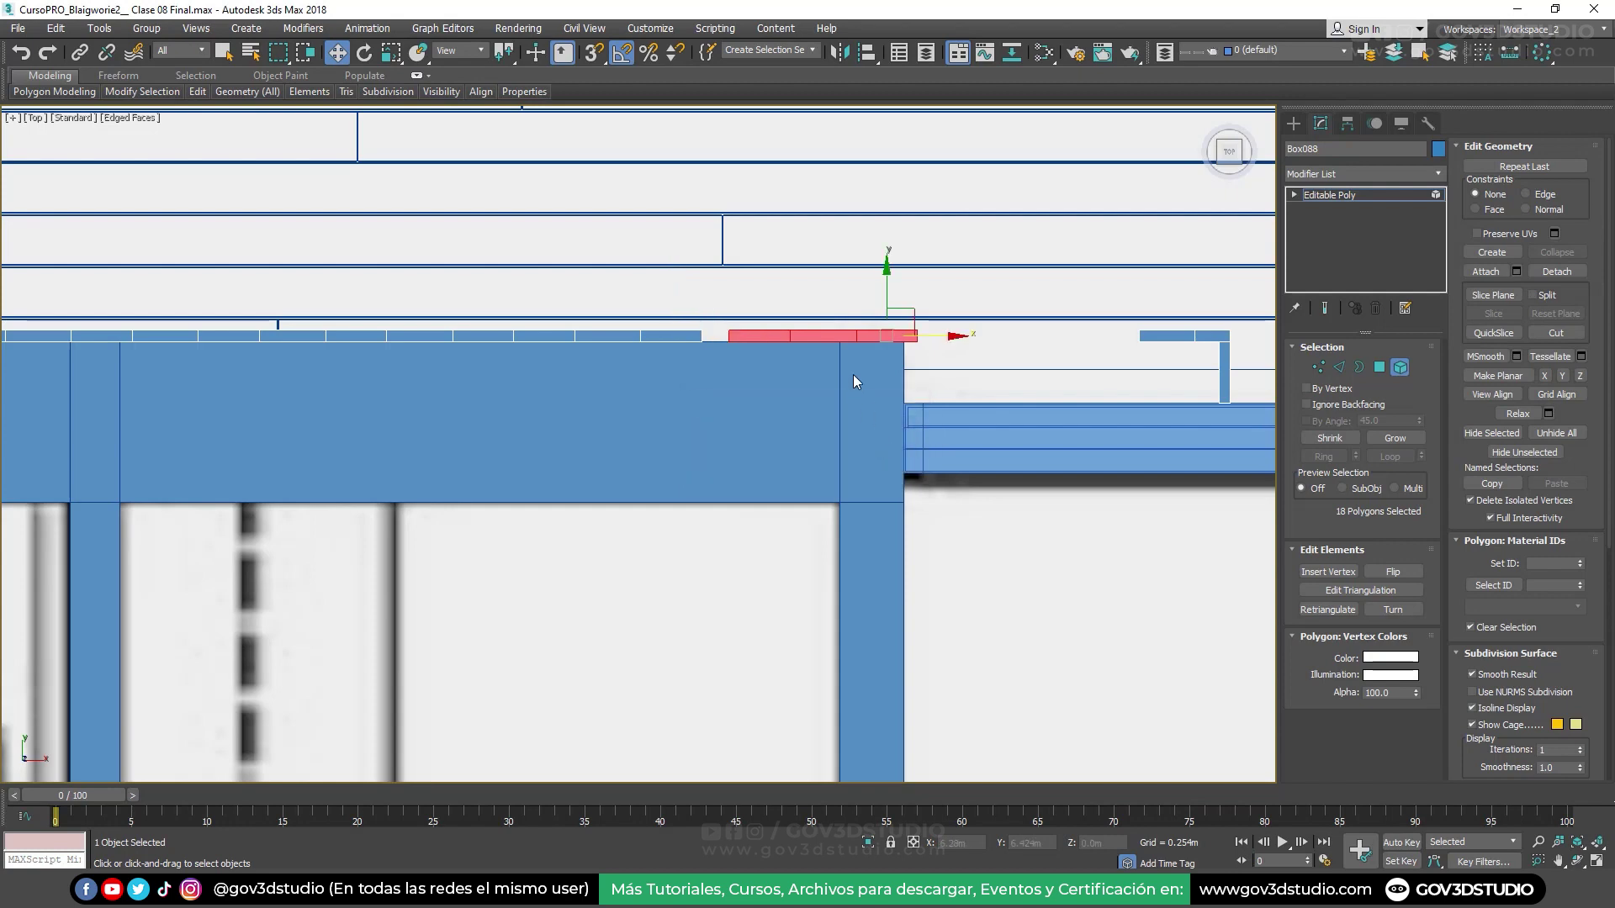
key(p)
scroll(779, 380, down, 5)
With vertex snapping on in top view, move the pink pieces right into an L-shape
scroll(710, 324, down, 3)
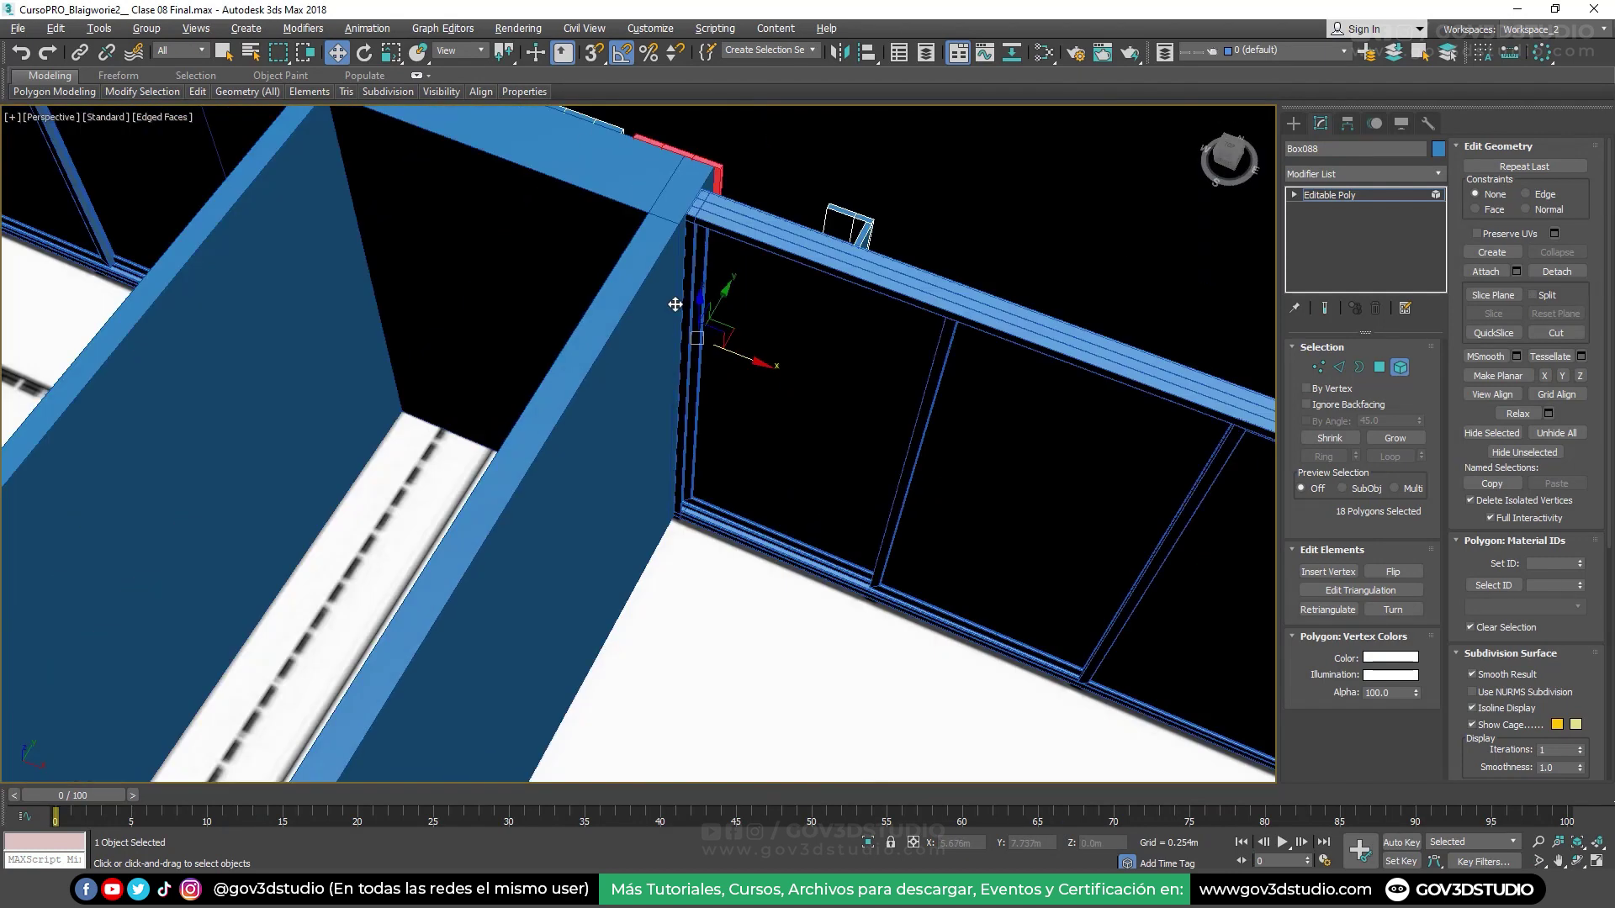
middle_drag(685, 299, 727, 267)
scroll(727, 267, up, 5)
scroll(664, 197, down, 2)
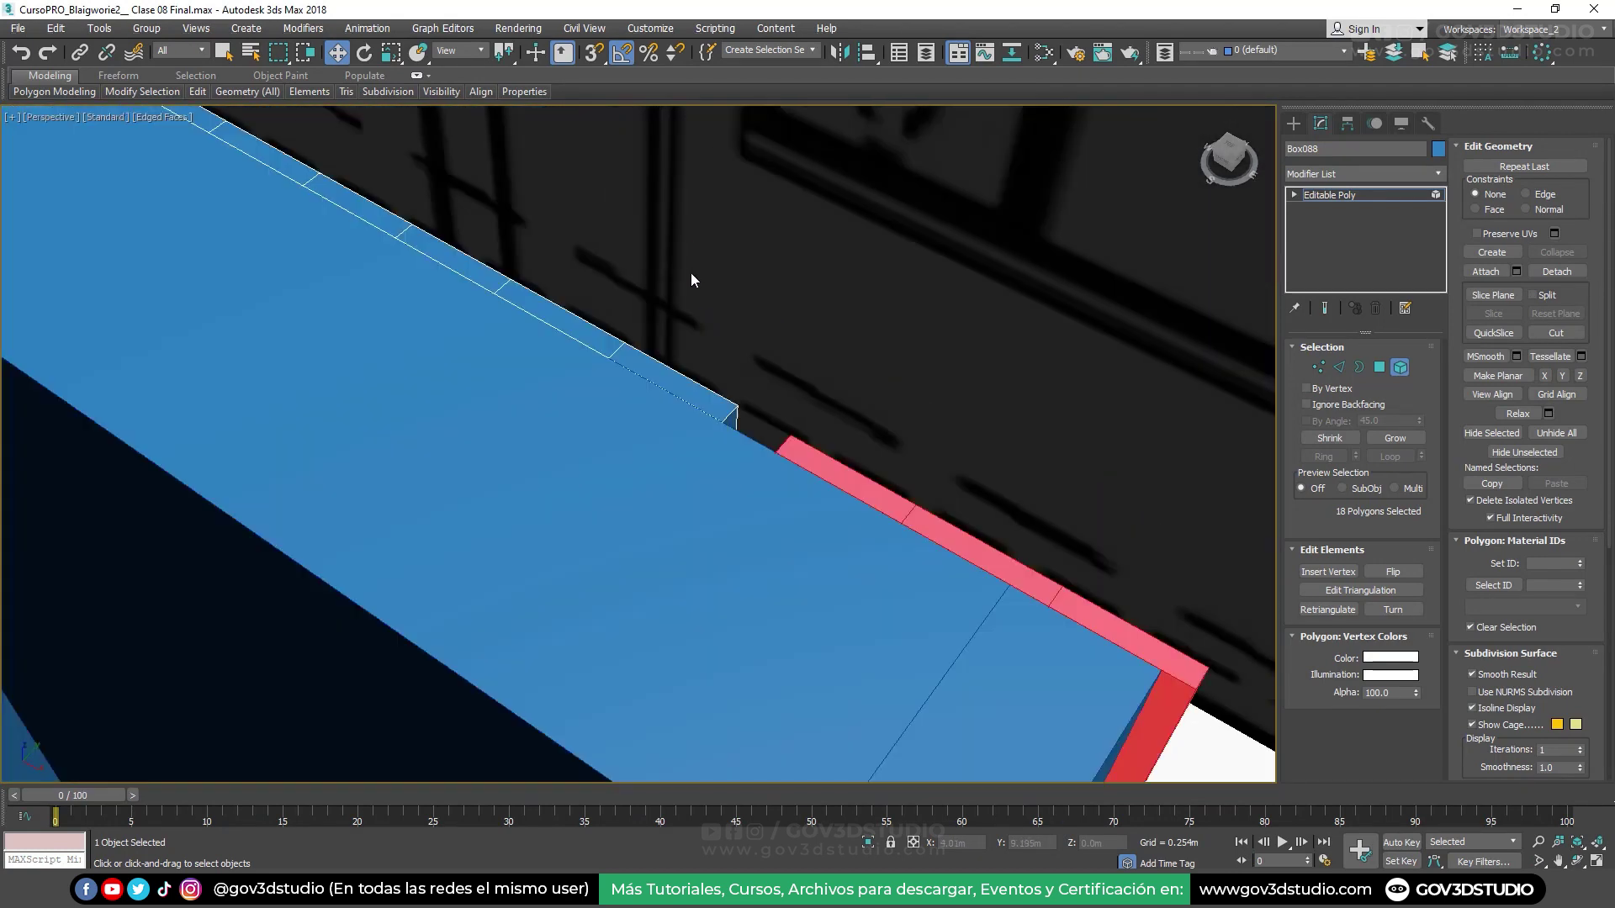
key(s)
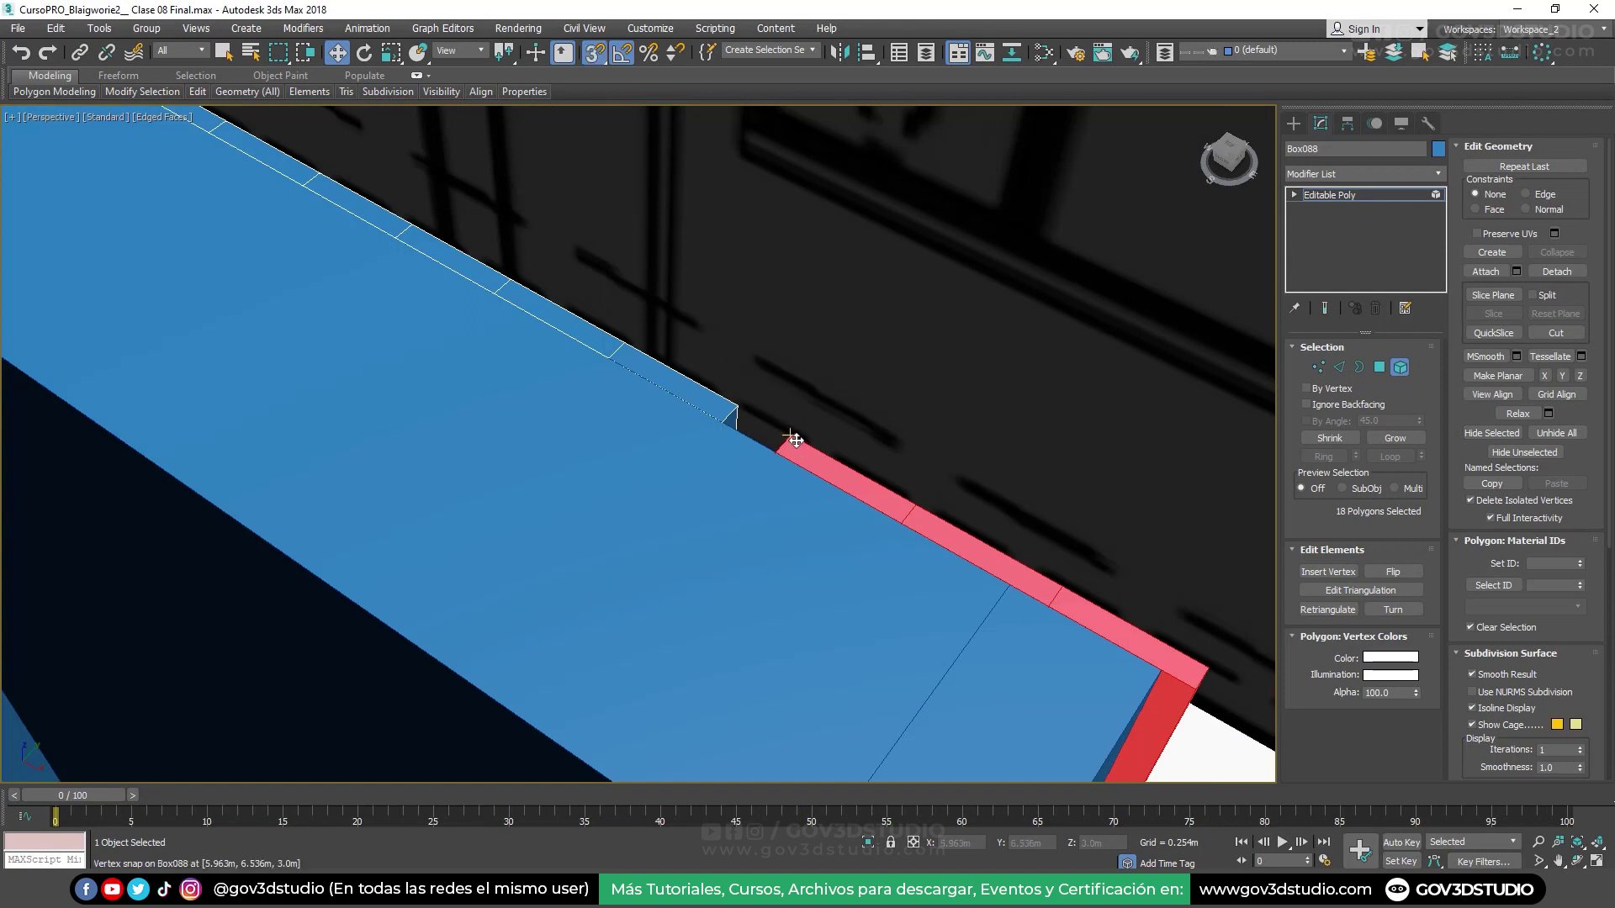
scroll(796, 440, down, 1)
key(t)
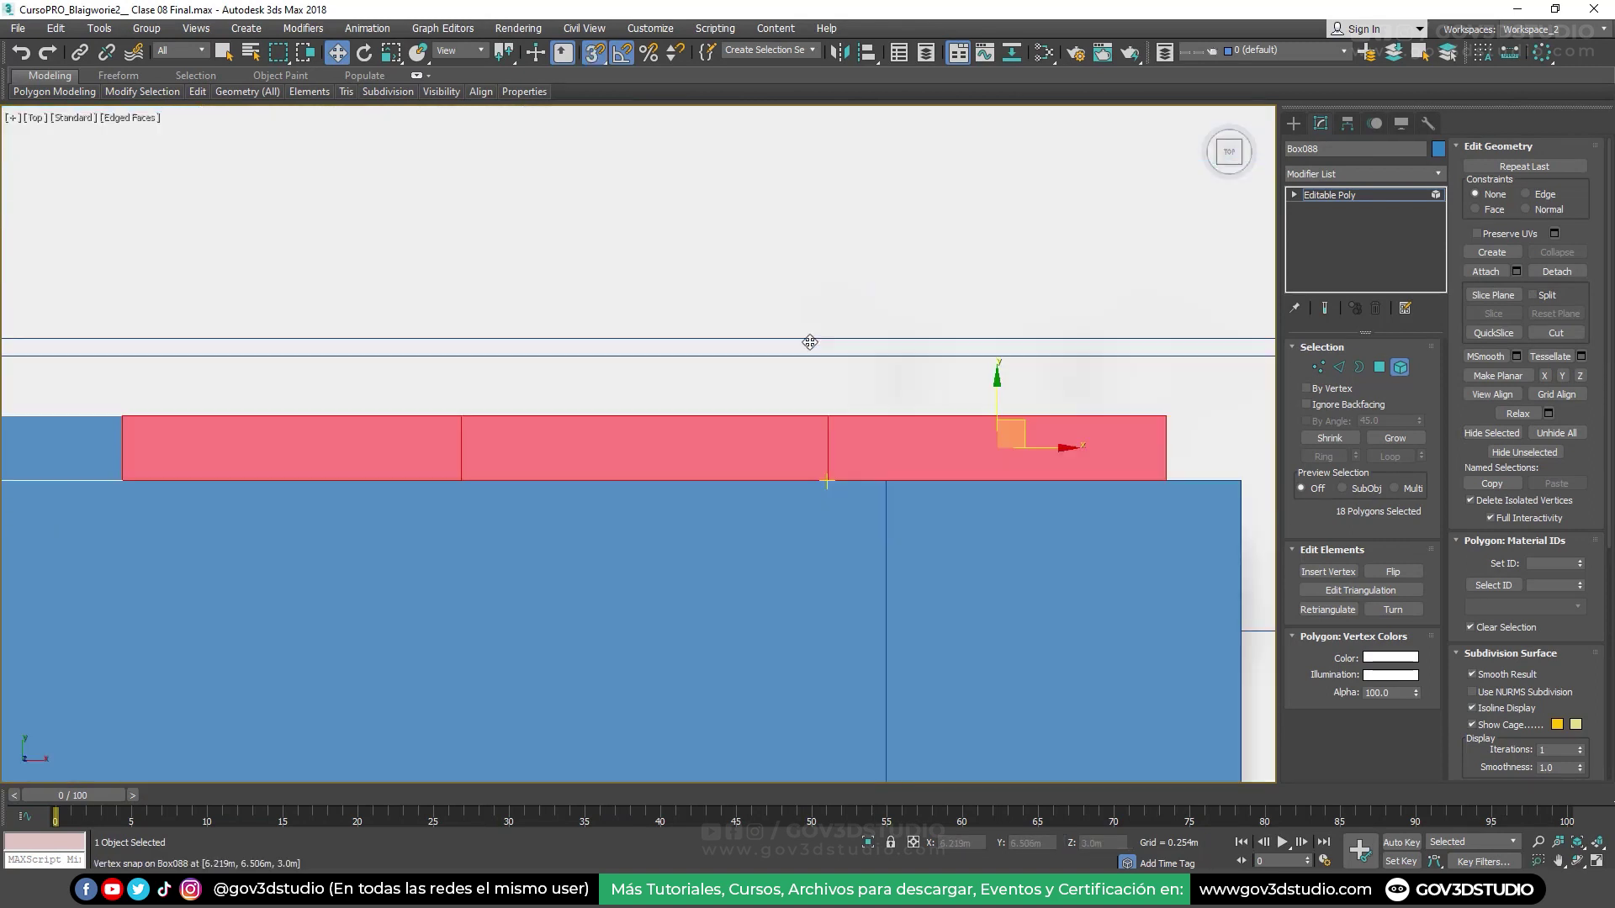
scroll(701, 199, down, 2)
scroll(1038, 315, down, 2)
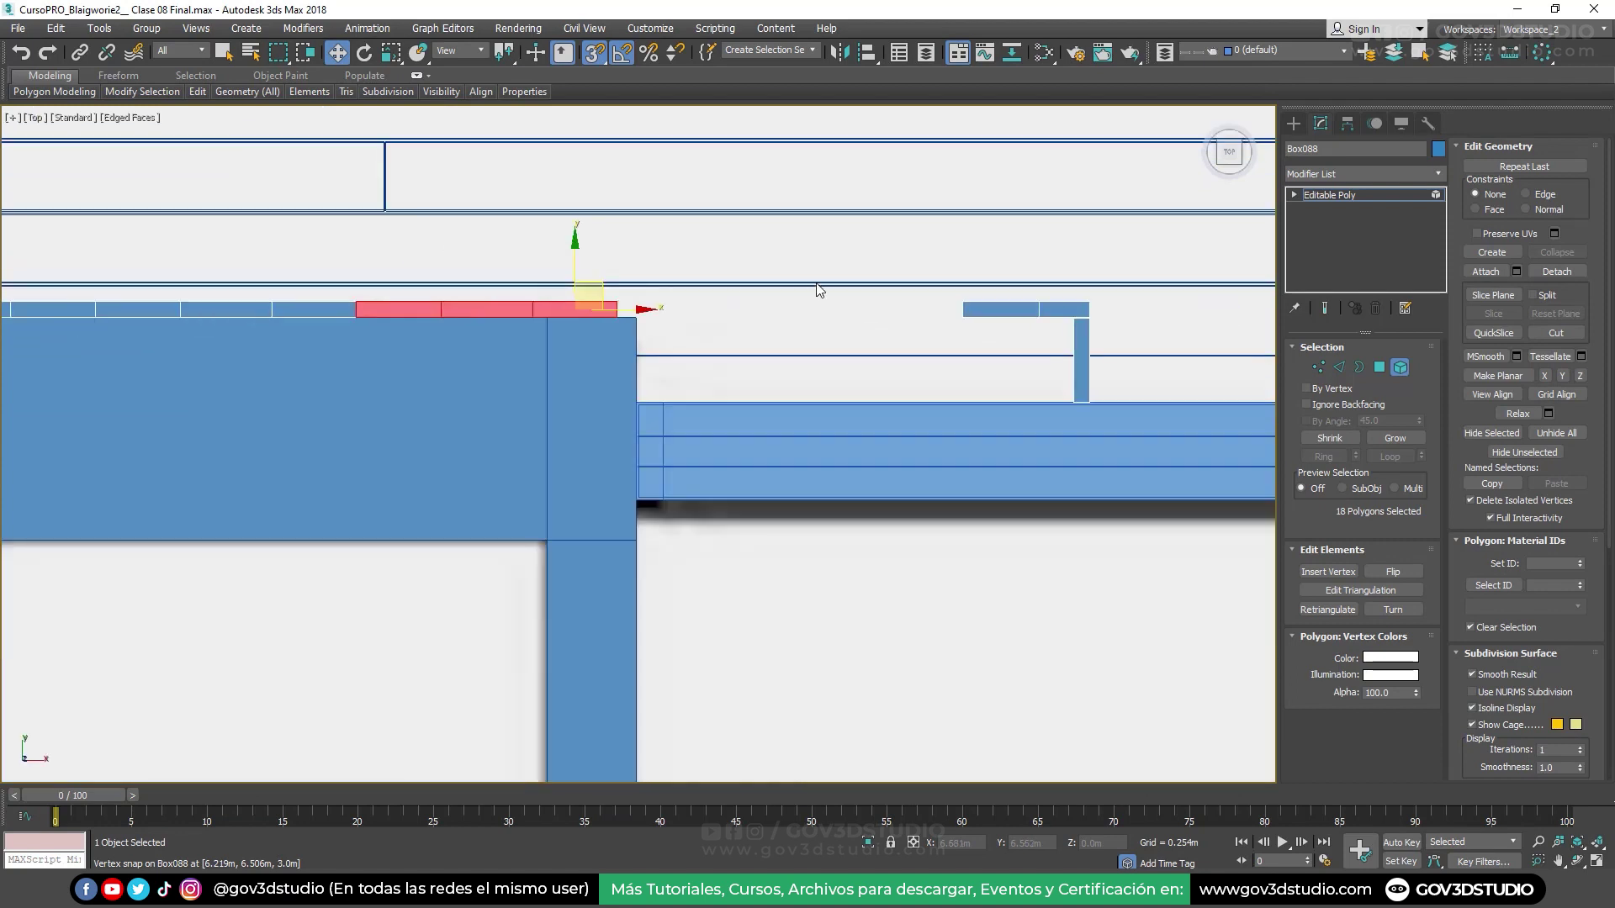
drag(581, 312, 1196, 497)
Delete the two horizontal box pieces
scroll(1016, 328, up, 1)
click(1007, 309)
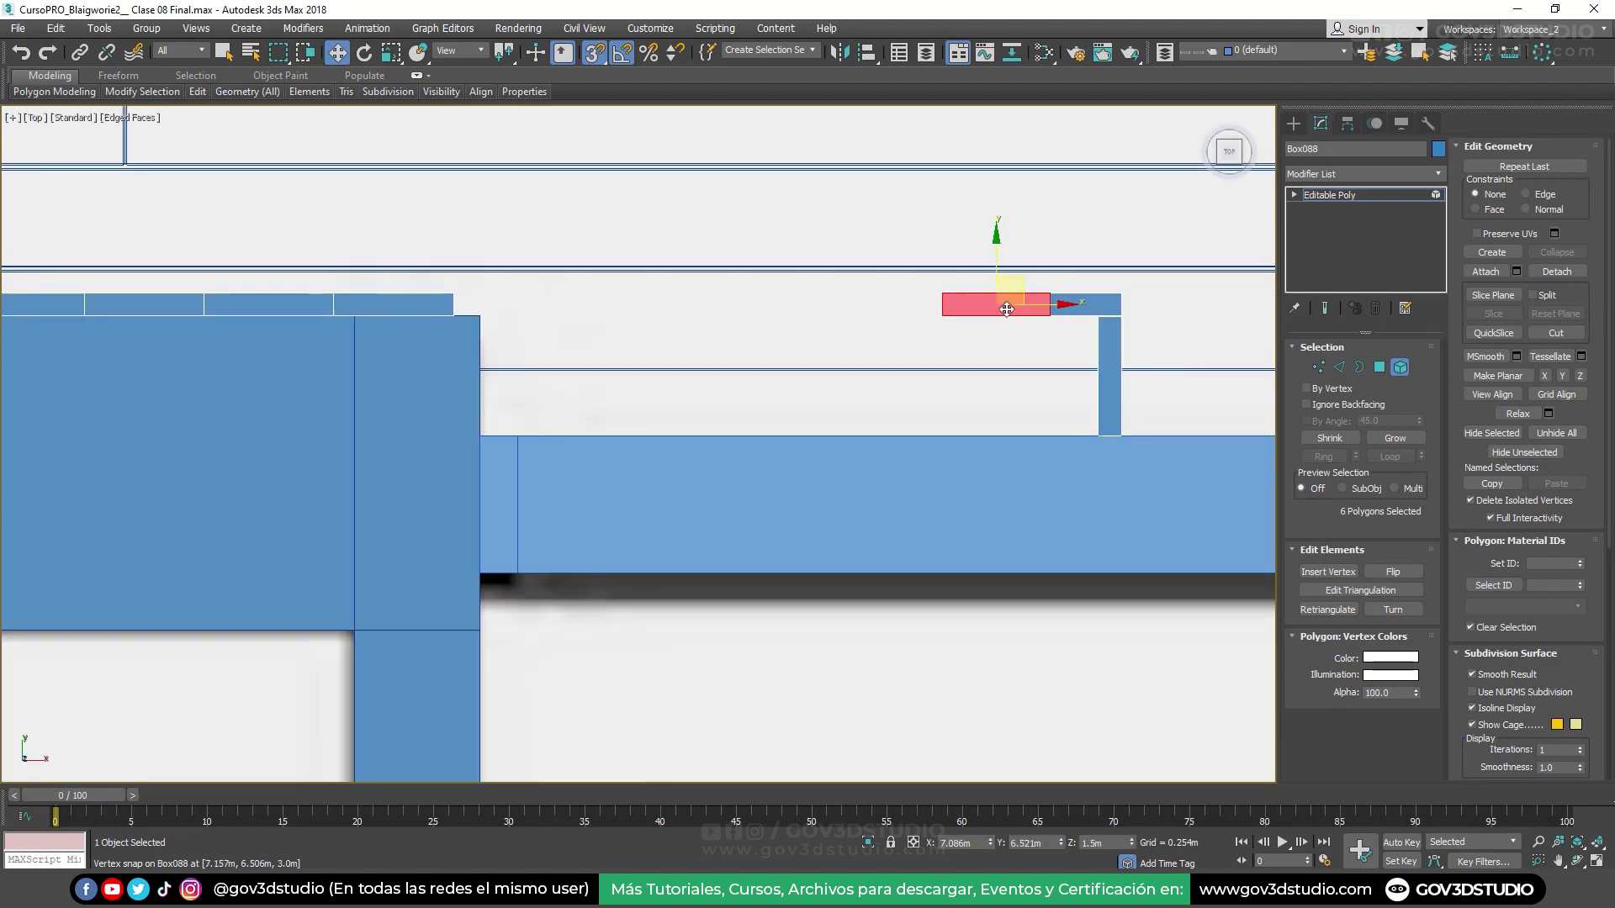
key(Delete)
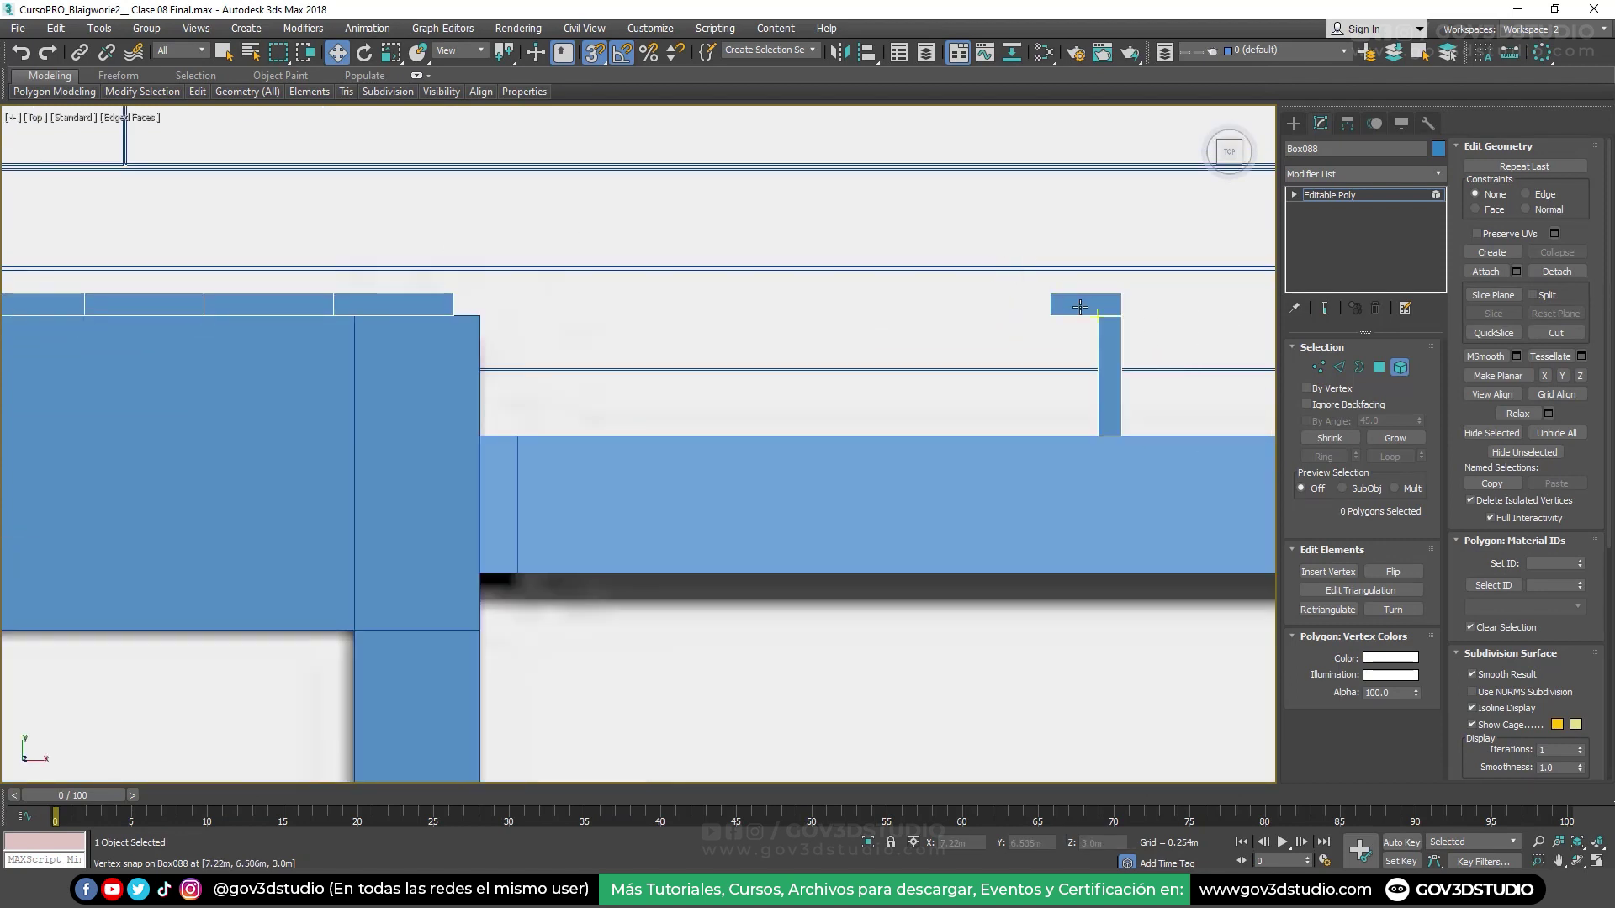
click(1090, 307)
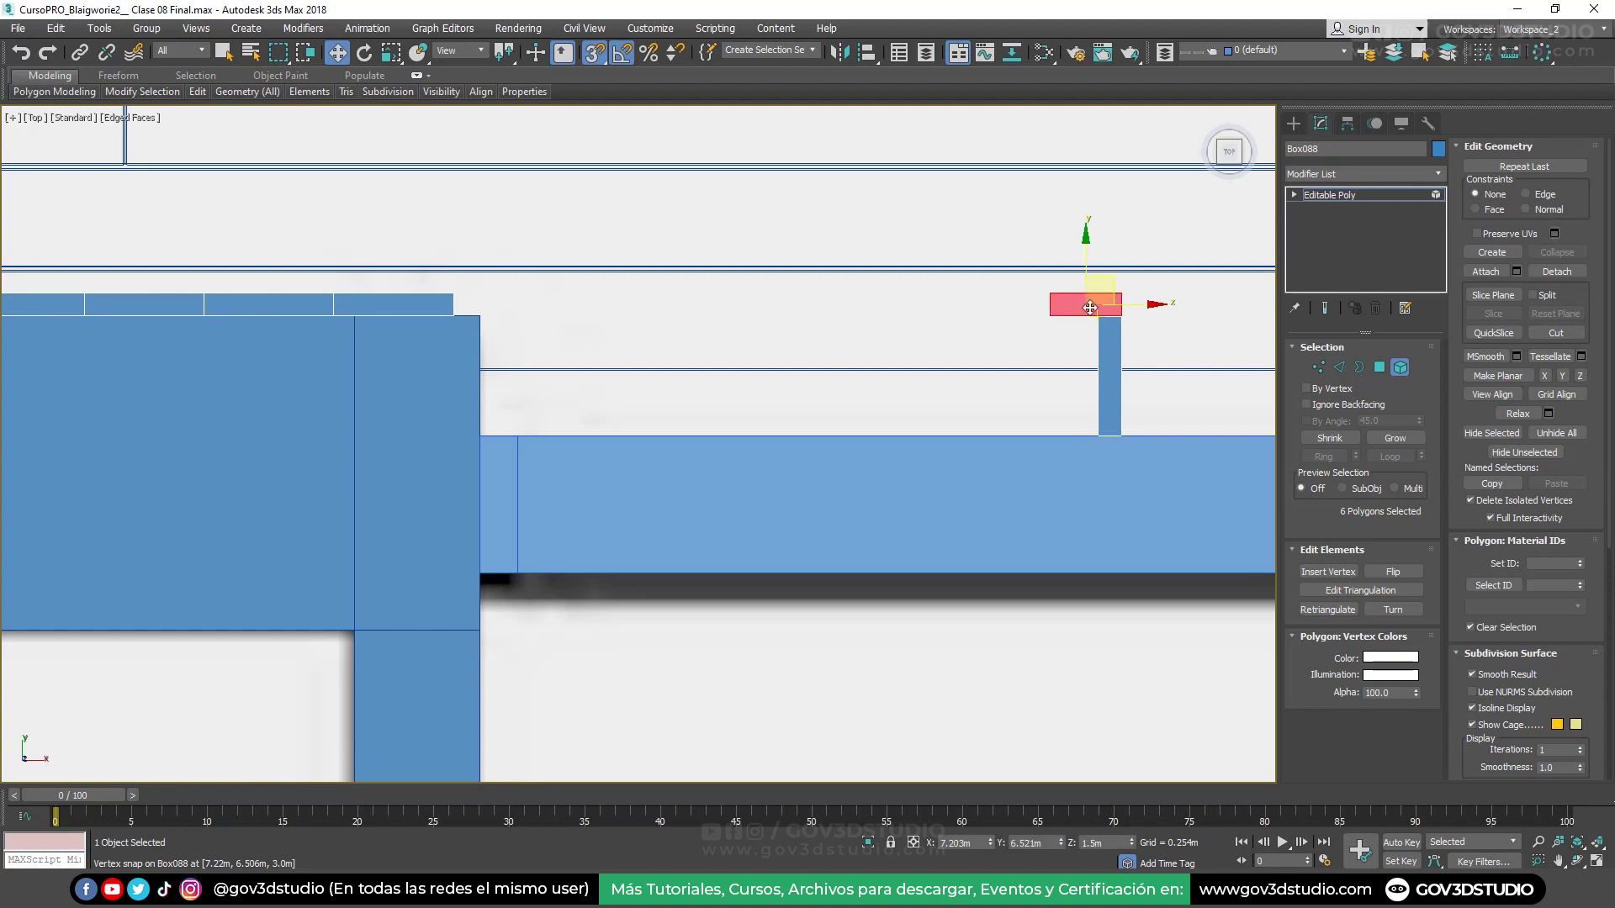
key(Delete)
Turn snapping off and slide the vertical piece left, flush against the blue block
click(1102, 364)
click(595, 53)
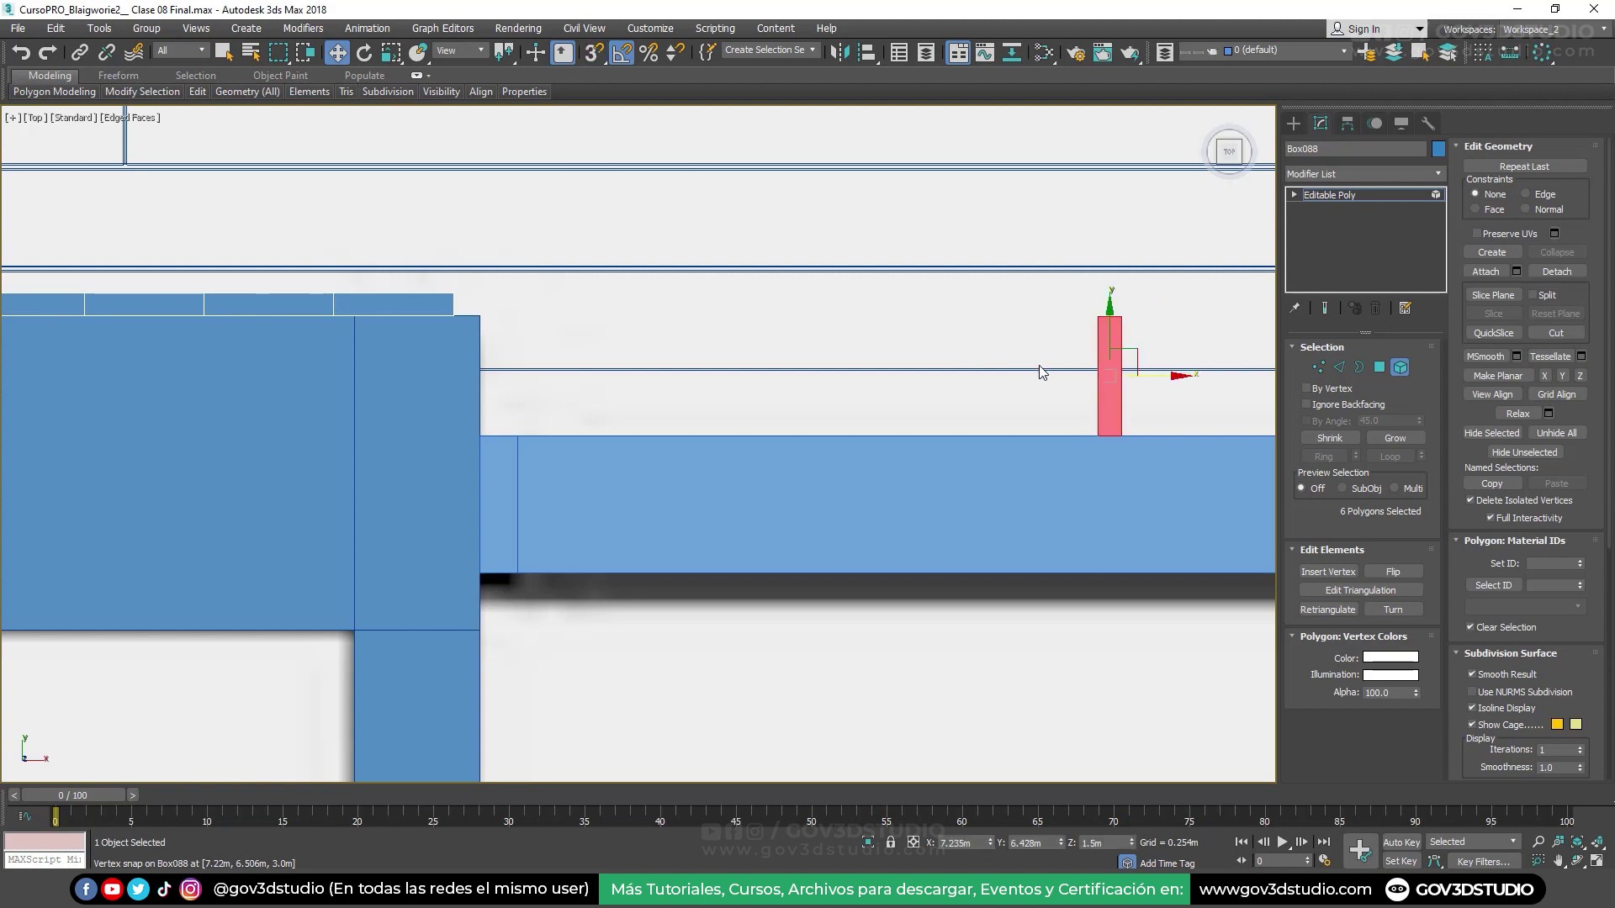
drag(1157, 381, 572, 370)
scroll(522, 345, up, 3)
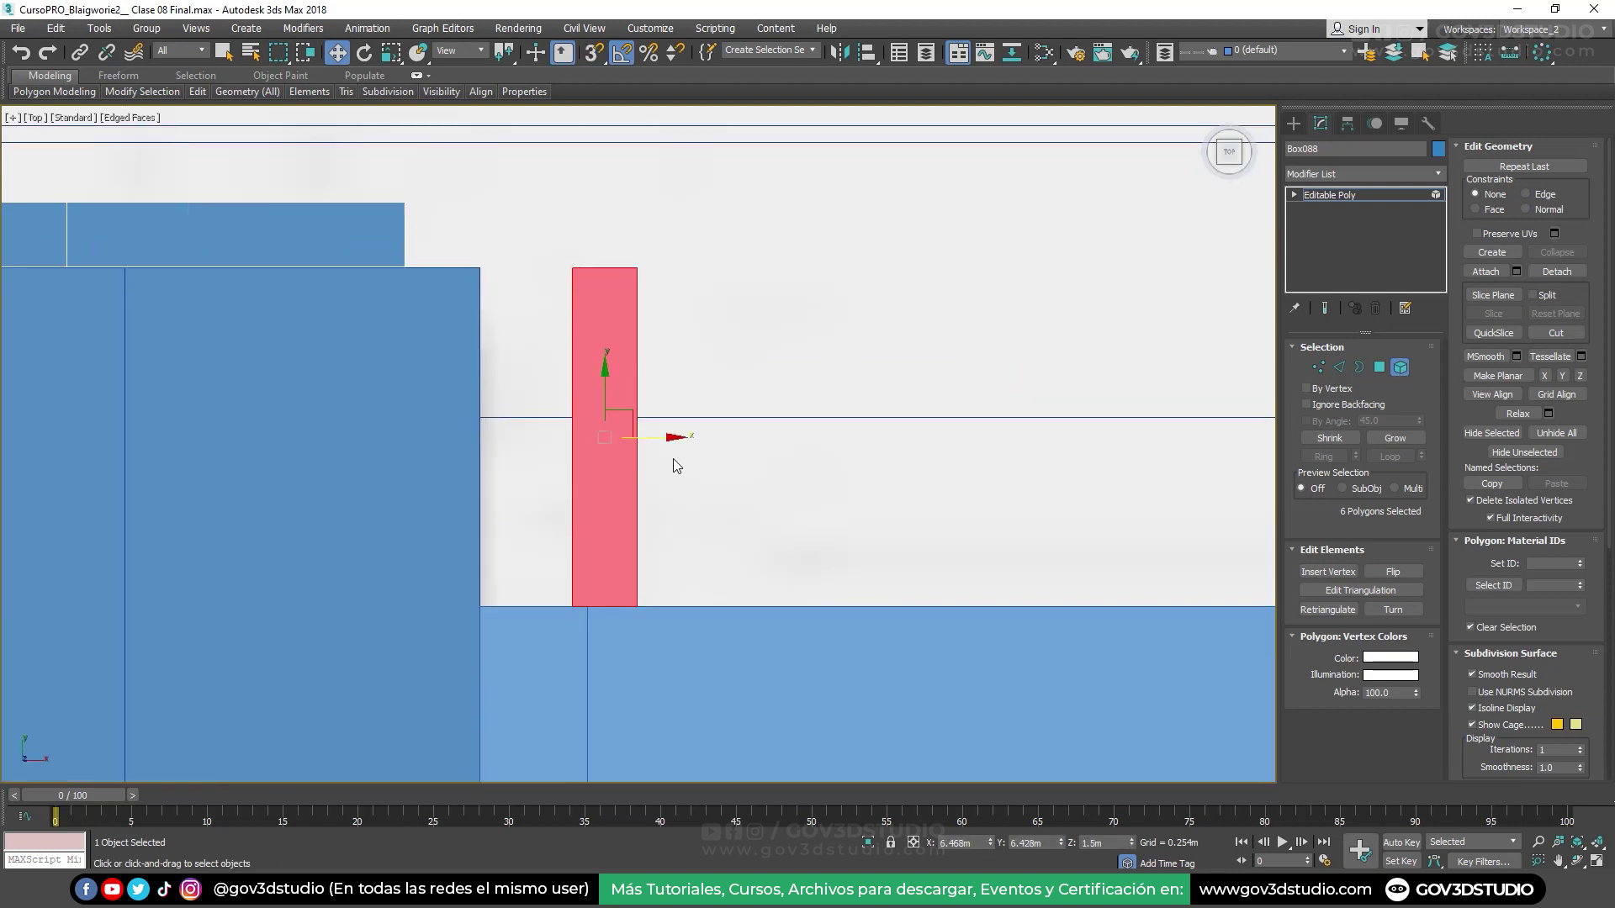
drag(568, 437, 562, 439)
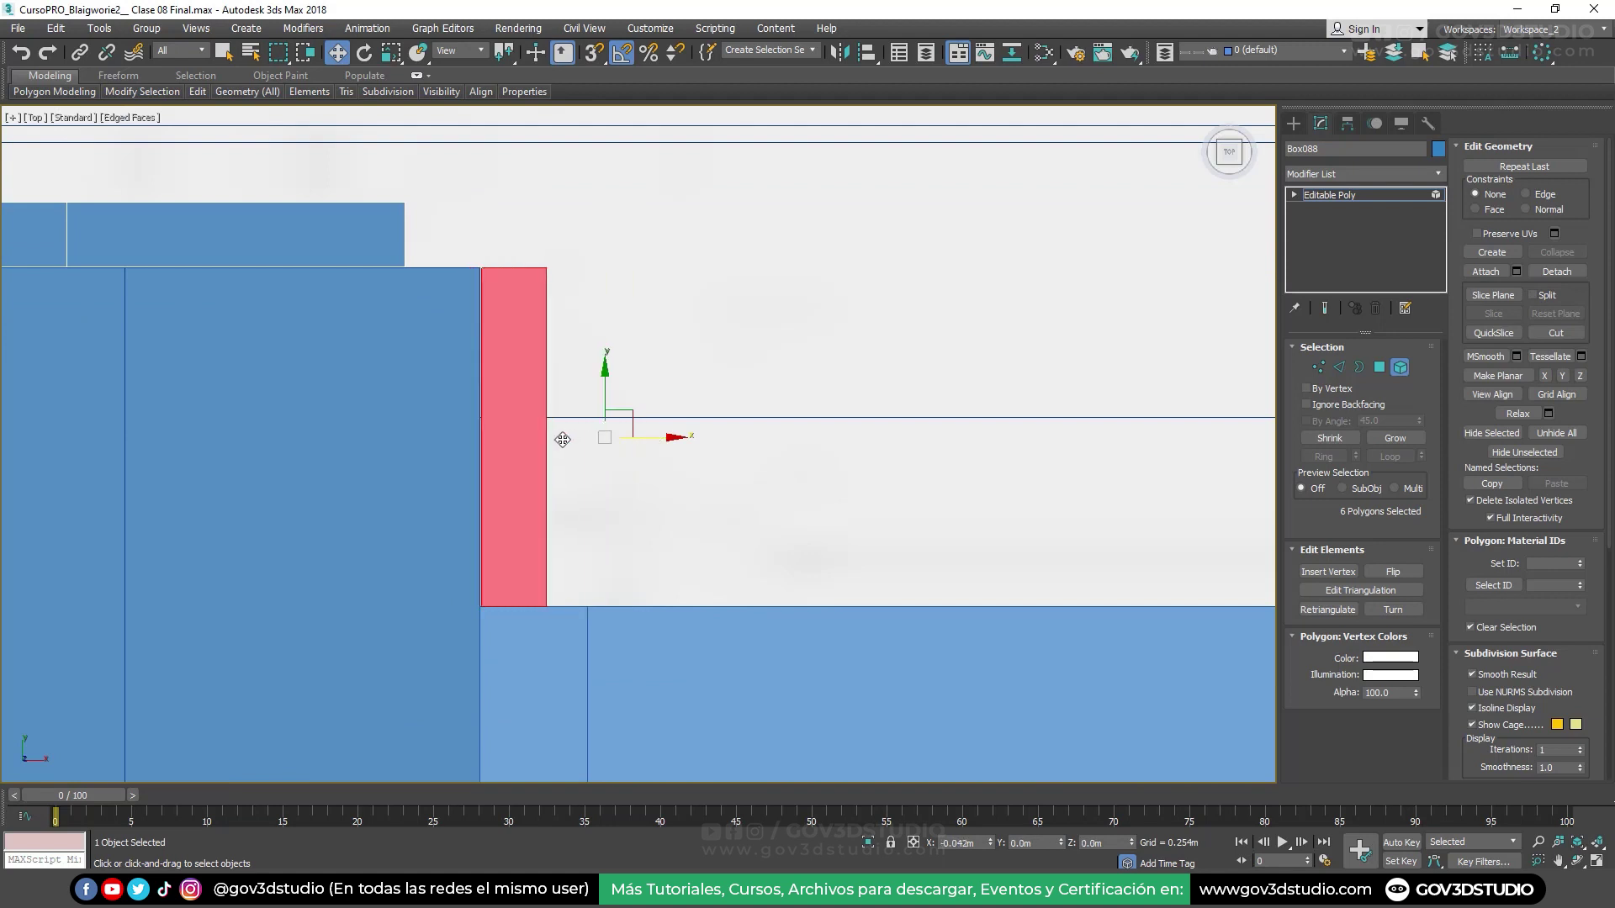
middle_drag(562, 440, 799, 472)
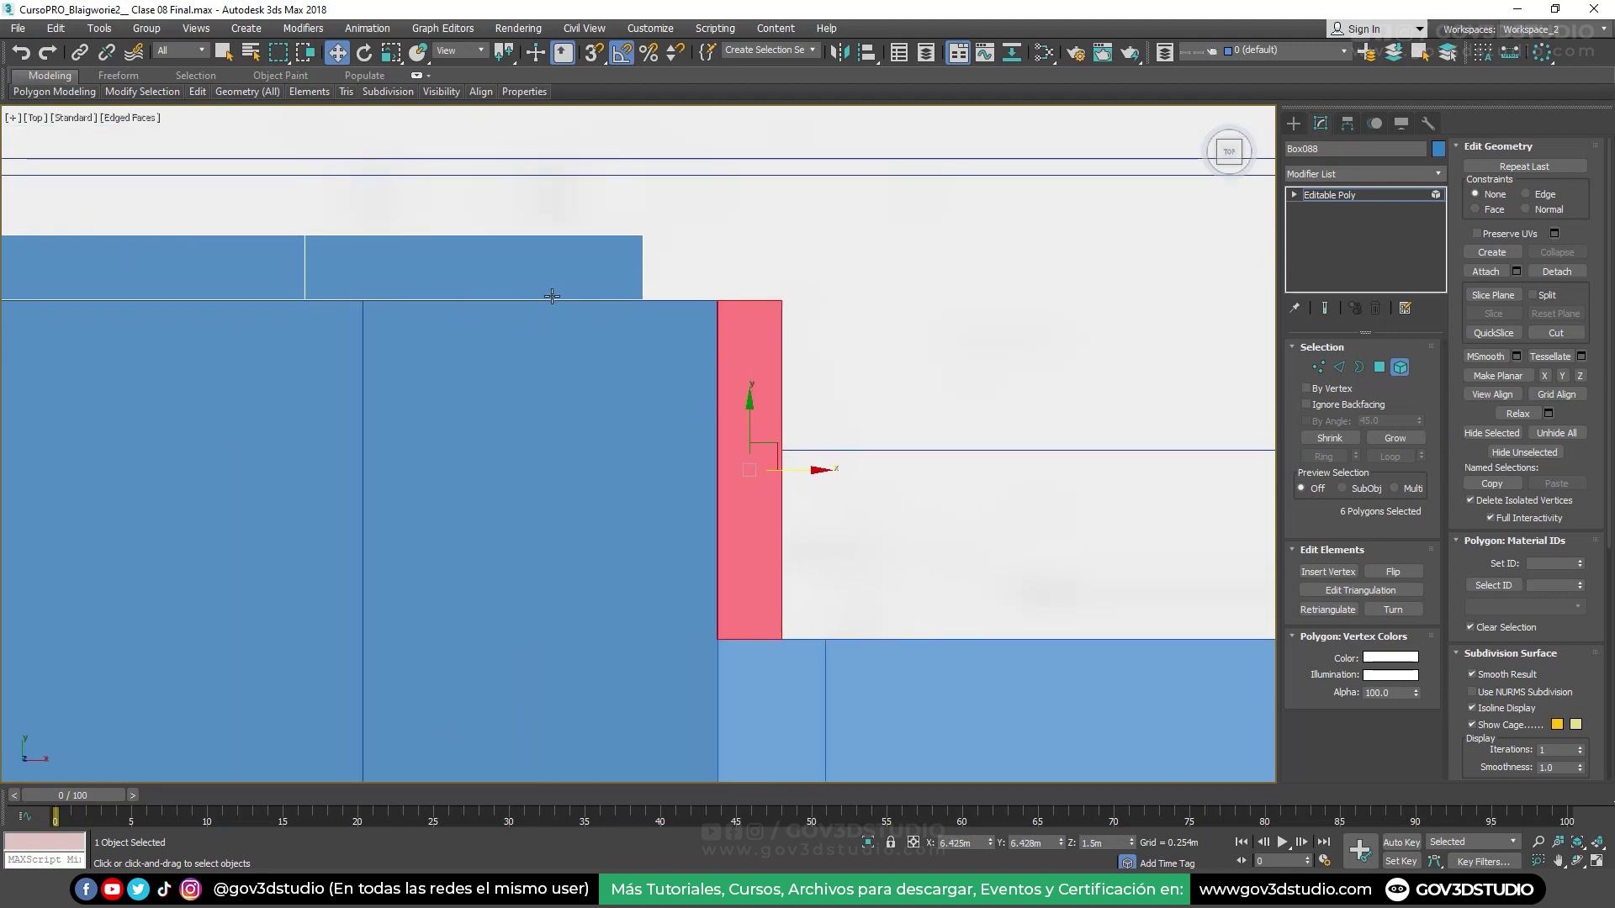
click(553, 285)
Extend the top board's right-end vertices to the vertical piece's outer edge
key(1)
drag(582, 206, 665, 342)
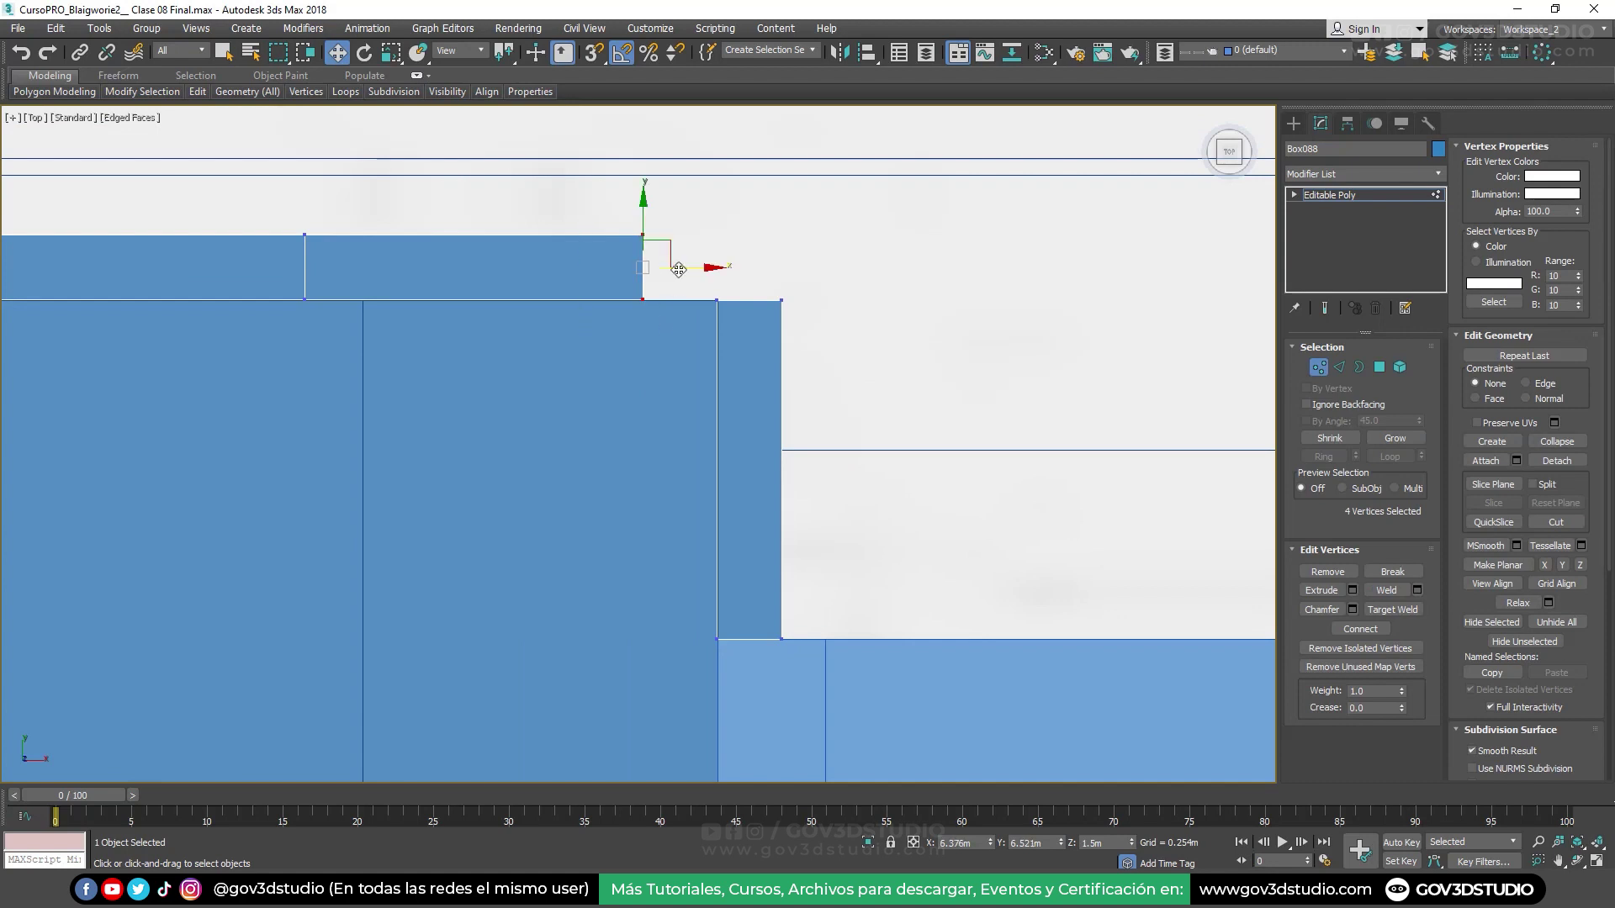
drag(678, 270, 815, 283)
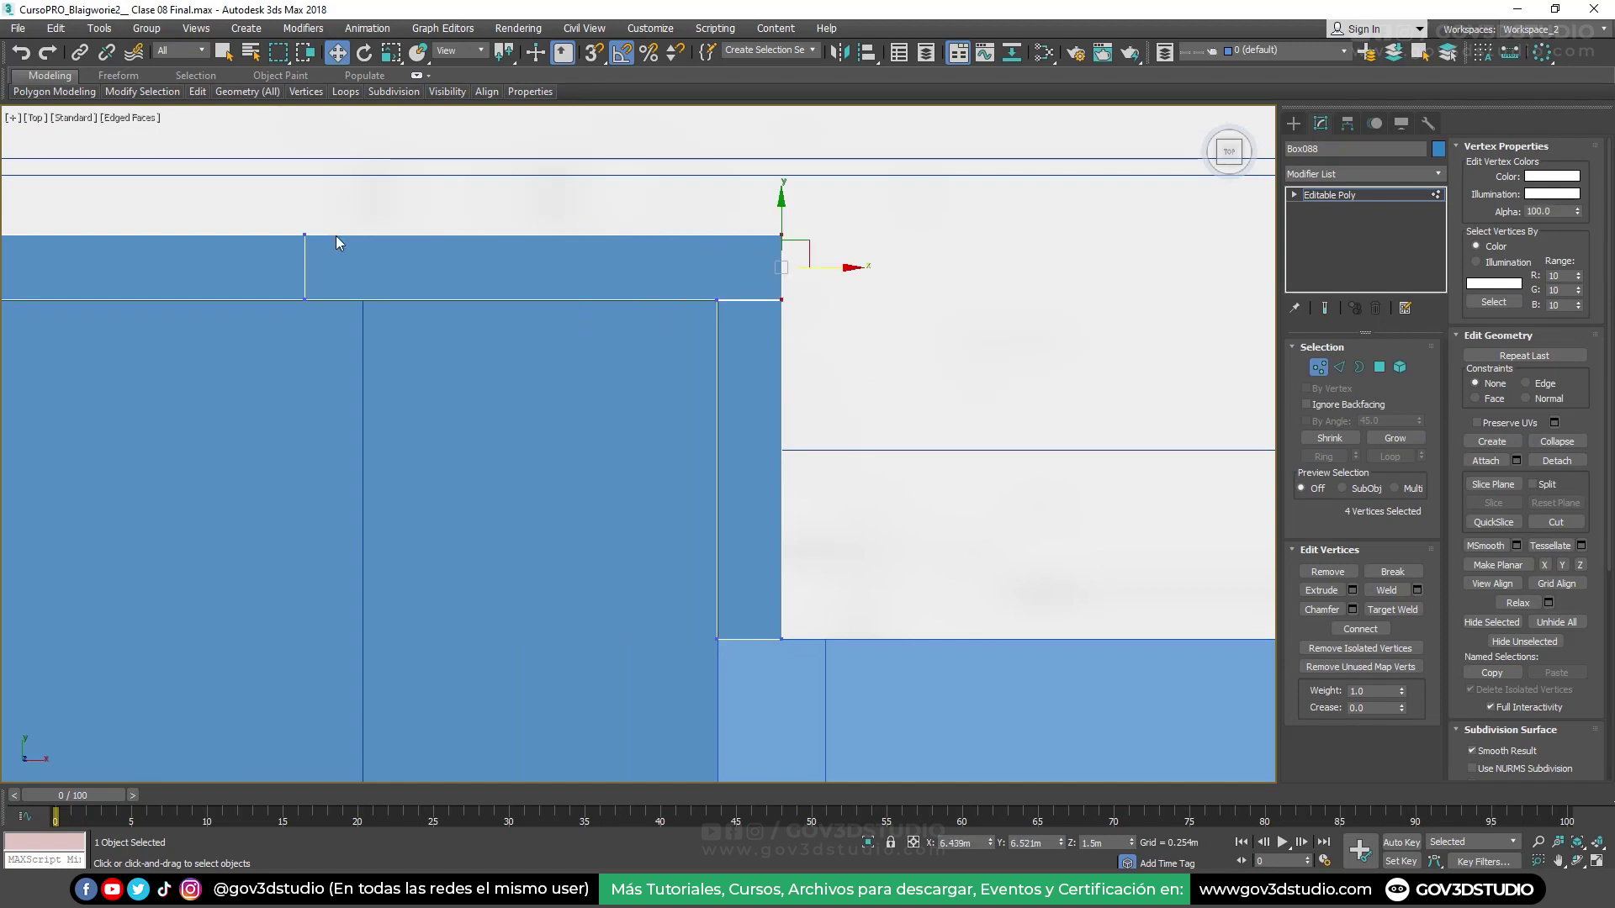
scroll(716, 338, down, 3)
Nudge the board's interior vertex columns to realign its divisions, then exit Vertex mode
mouse_move(686, 313)
mouse_down()
mouse_move(753, 373)
mouse_move(798, 362)
mouse_up()
mouse_move(513, 323)
mouse_down()
mouse_move(563, 406)
mouse_move(598, 360)
mouse_up()
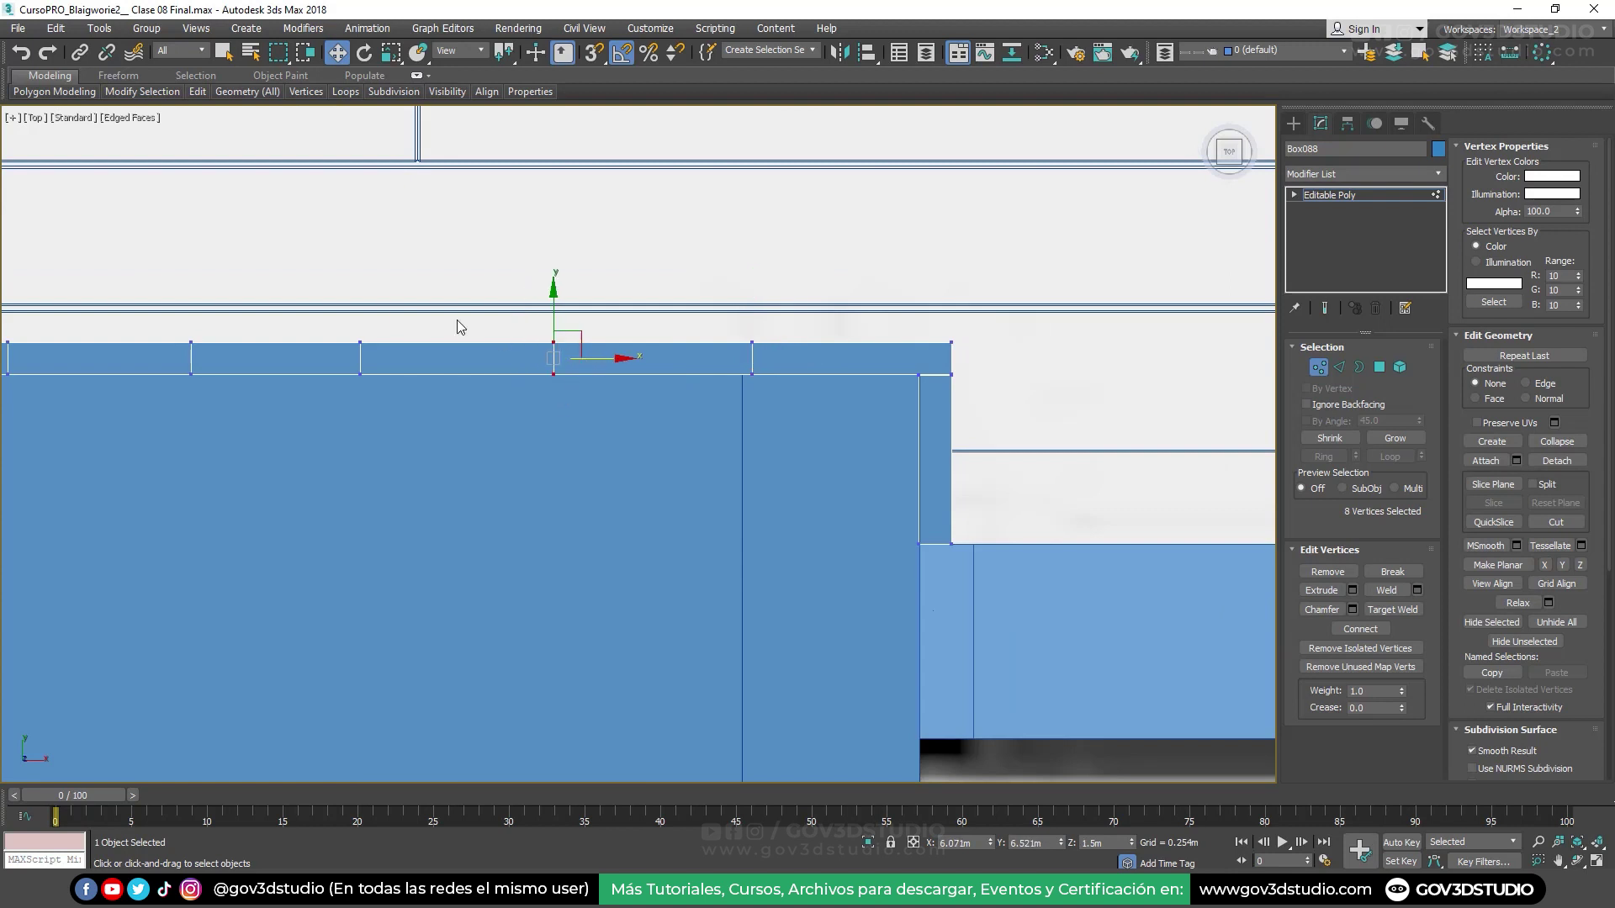
drag(407, 404, 431, 360)
scroll(466, 292, down, 3)
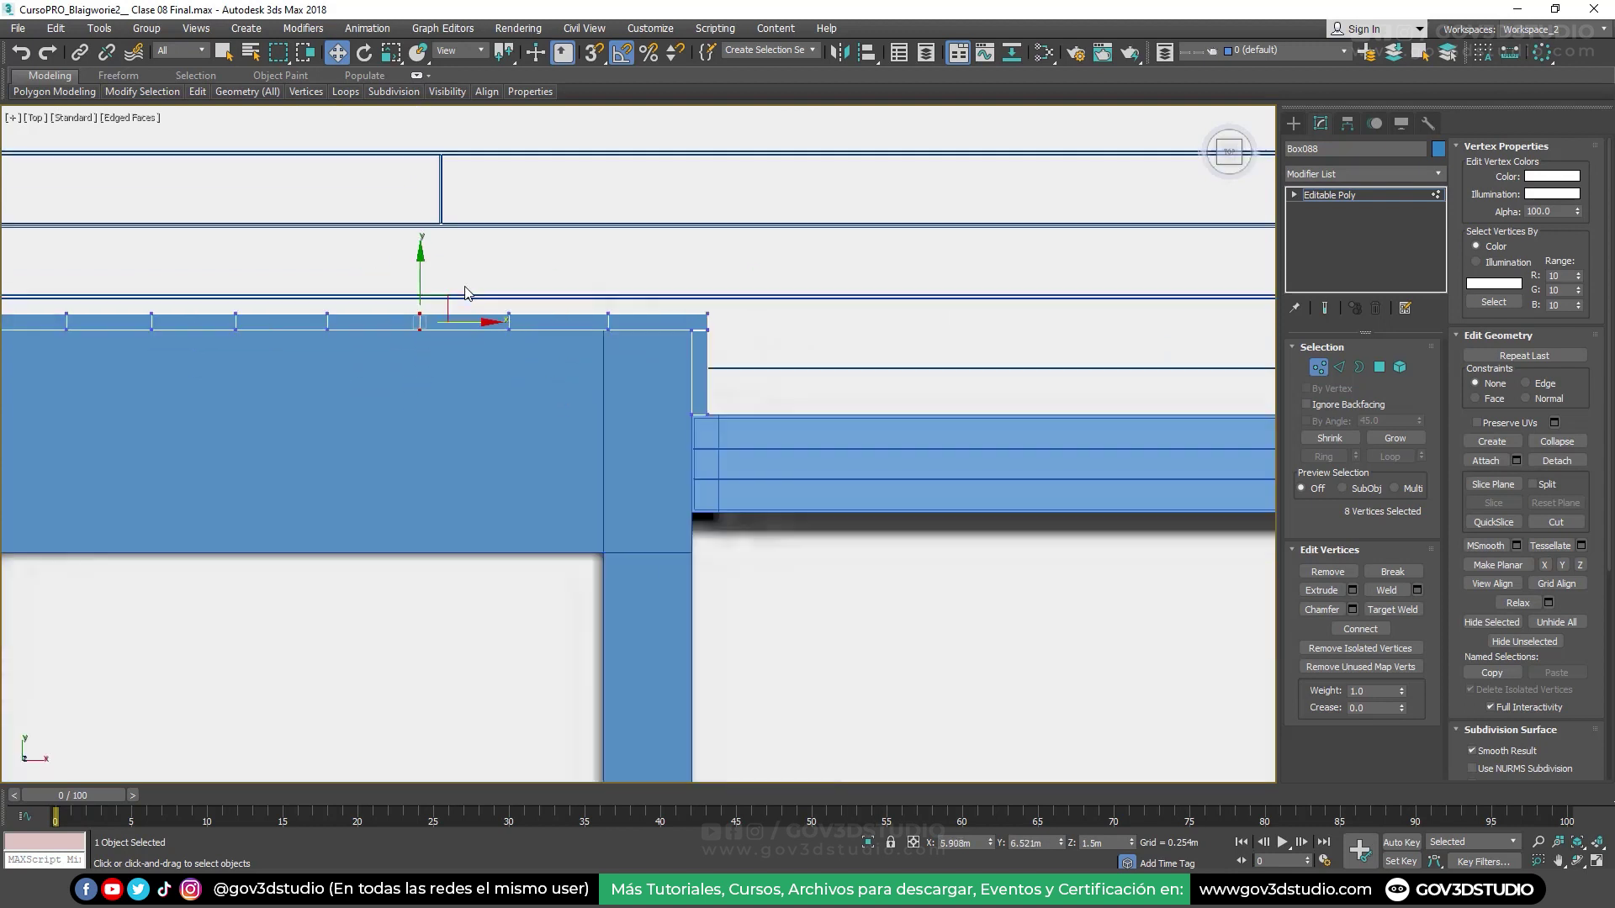
mouse_move(587, 304)
mouse_down()
mouse_move(639, 337)
mouse_move(584, 323)
mouse_up()
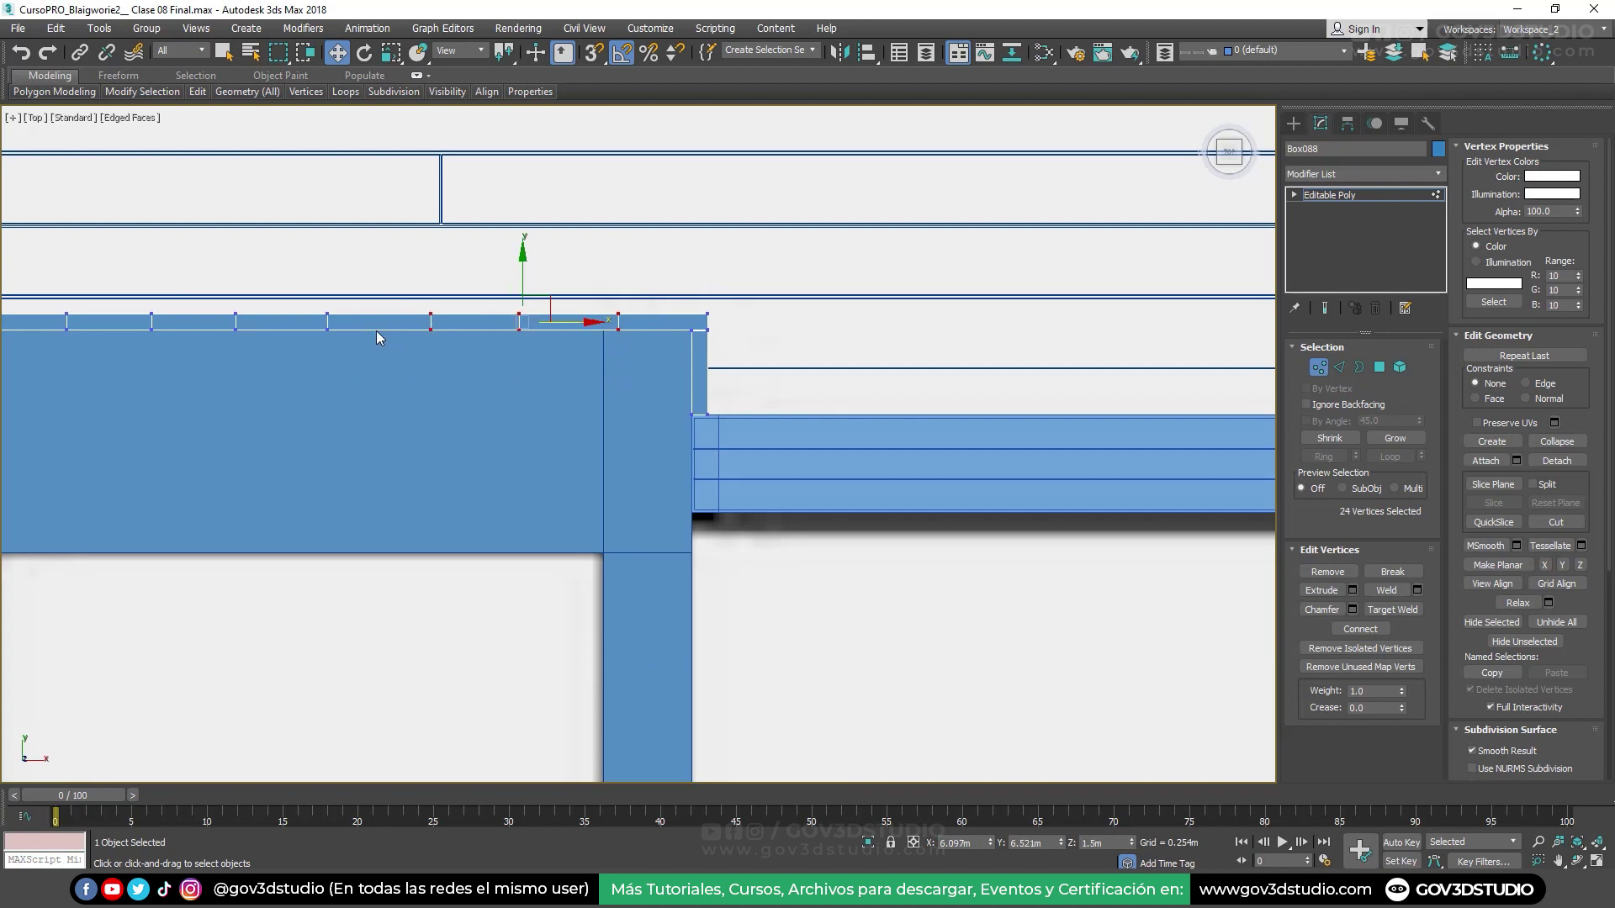
drag(344, 352, 367, 324)
click(1320, 368)
Switch to the reference photo Blairgowrie2_FotoReal_003.jpg in Windows Photos
scroll(763, 381, down, 3)
scroll(807, 377, down, 3)
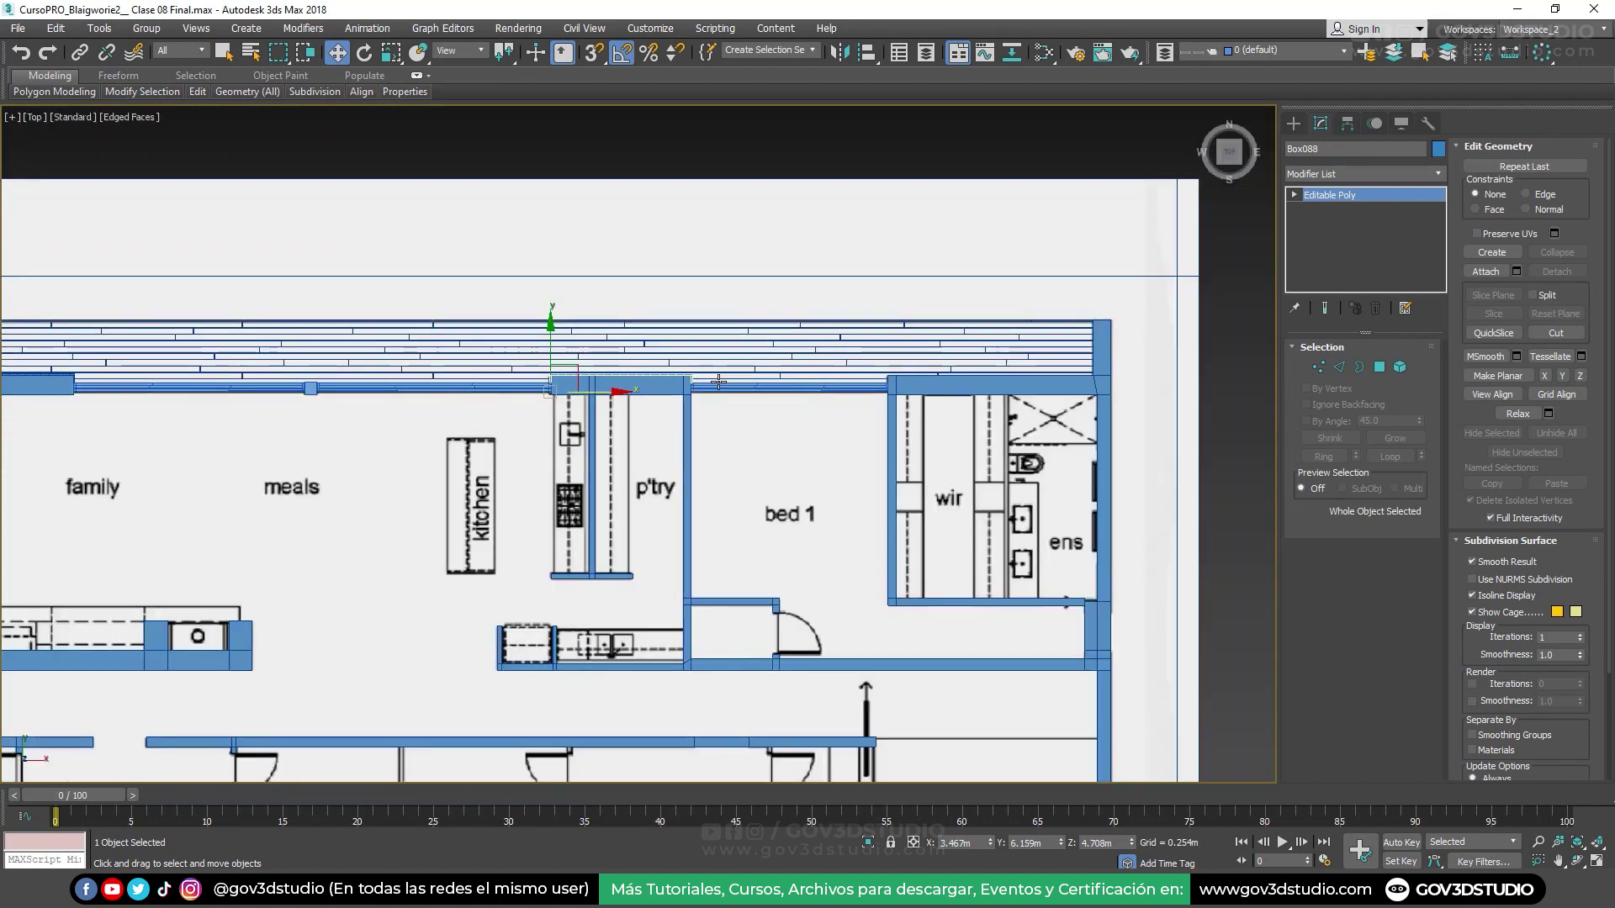
scroll(967, 373, up, 1)
scroll(960, 372, up, 1)
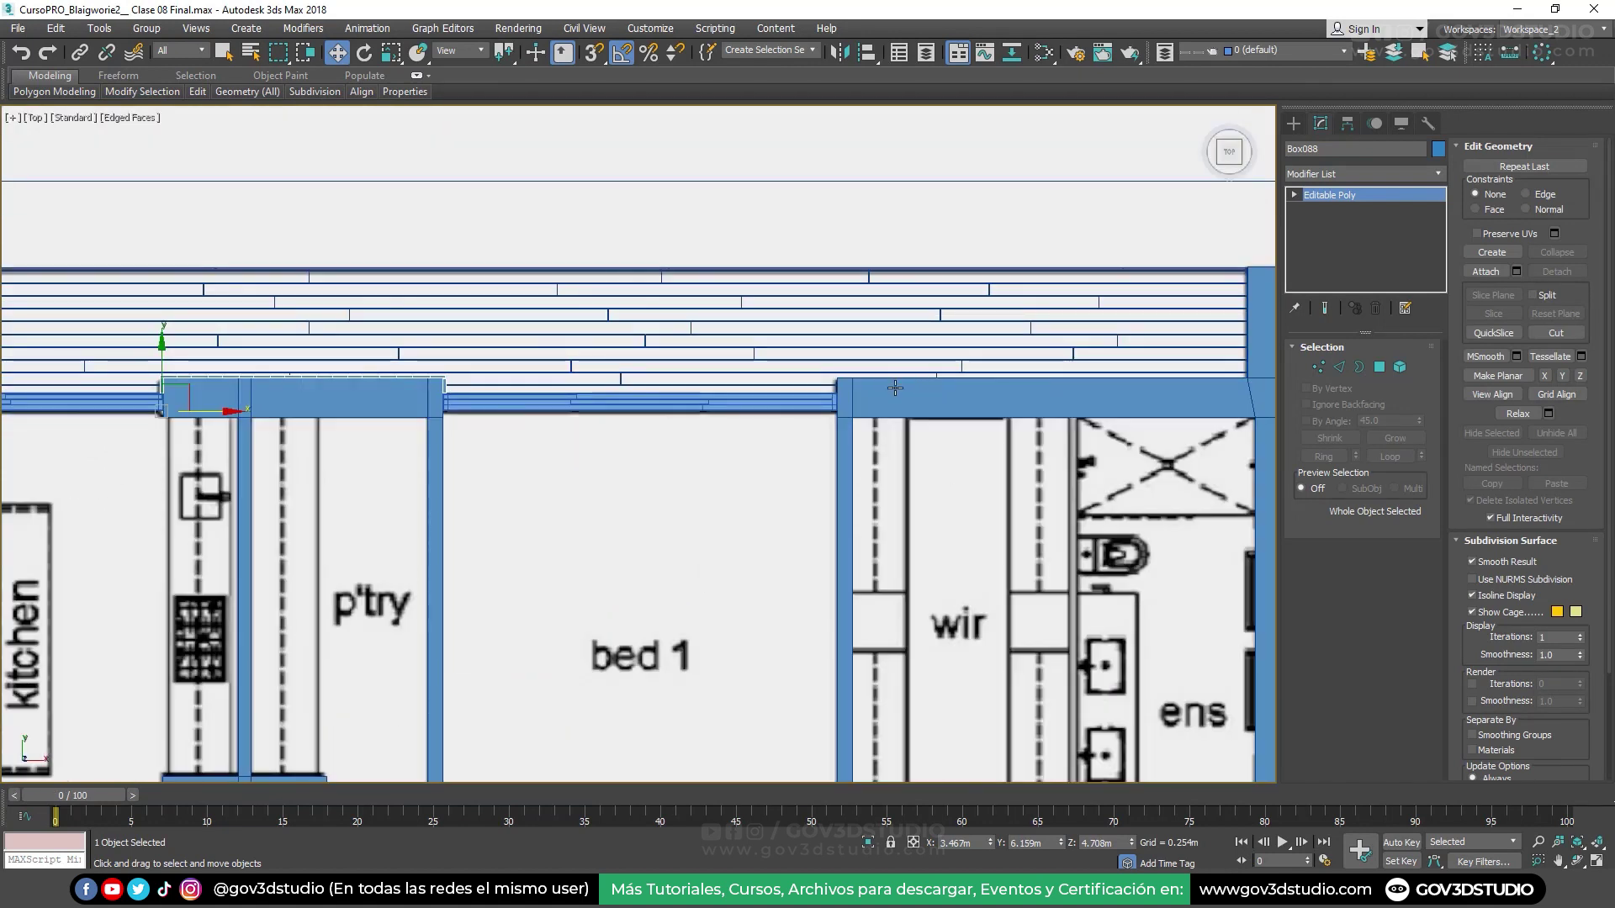
key(alt+Tab)
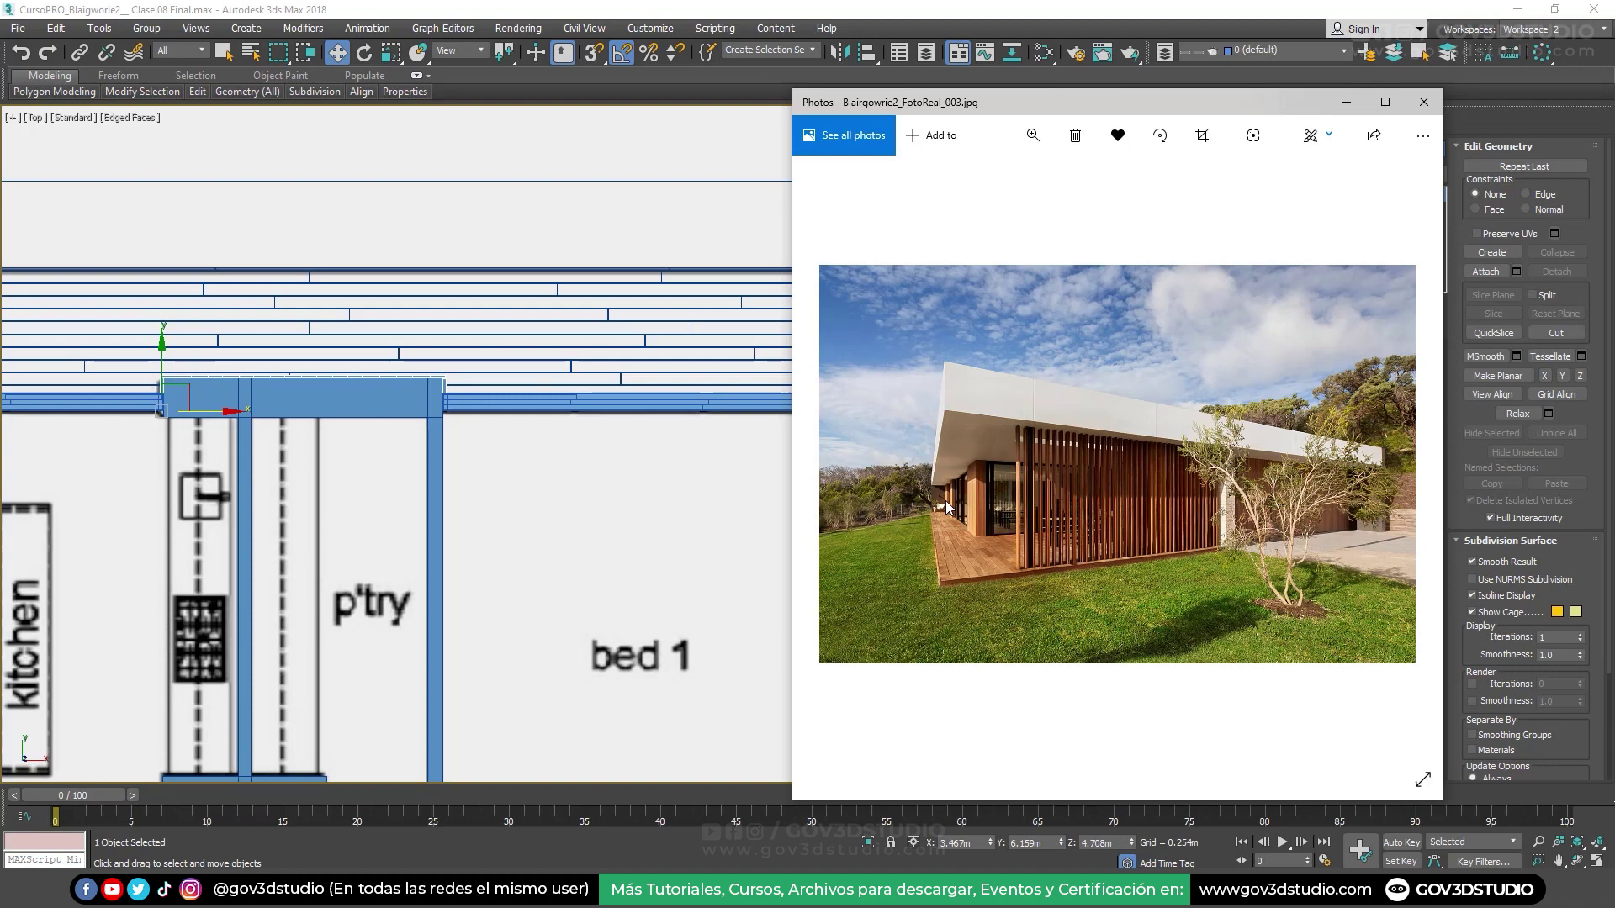
Step back to Blairgowrie2_FotoReal_001.jpg, zoom in, then close Windows Photos
key(Left)
key(Left)
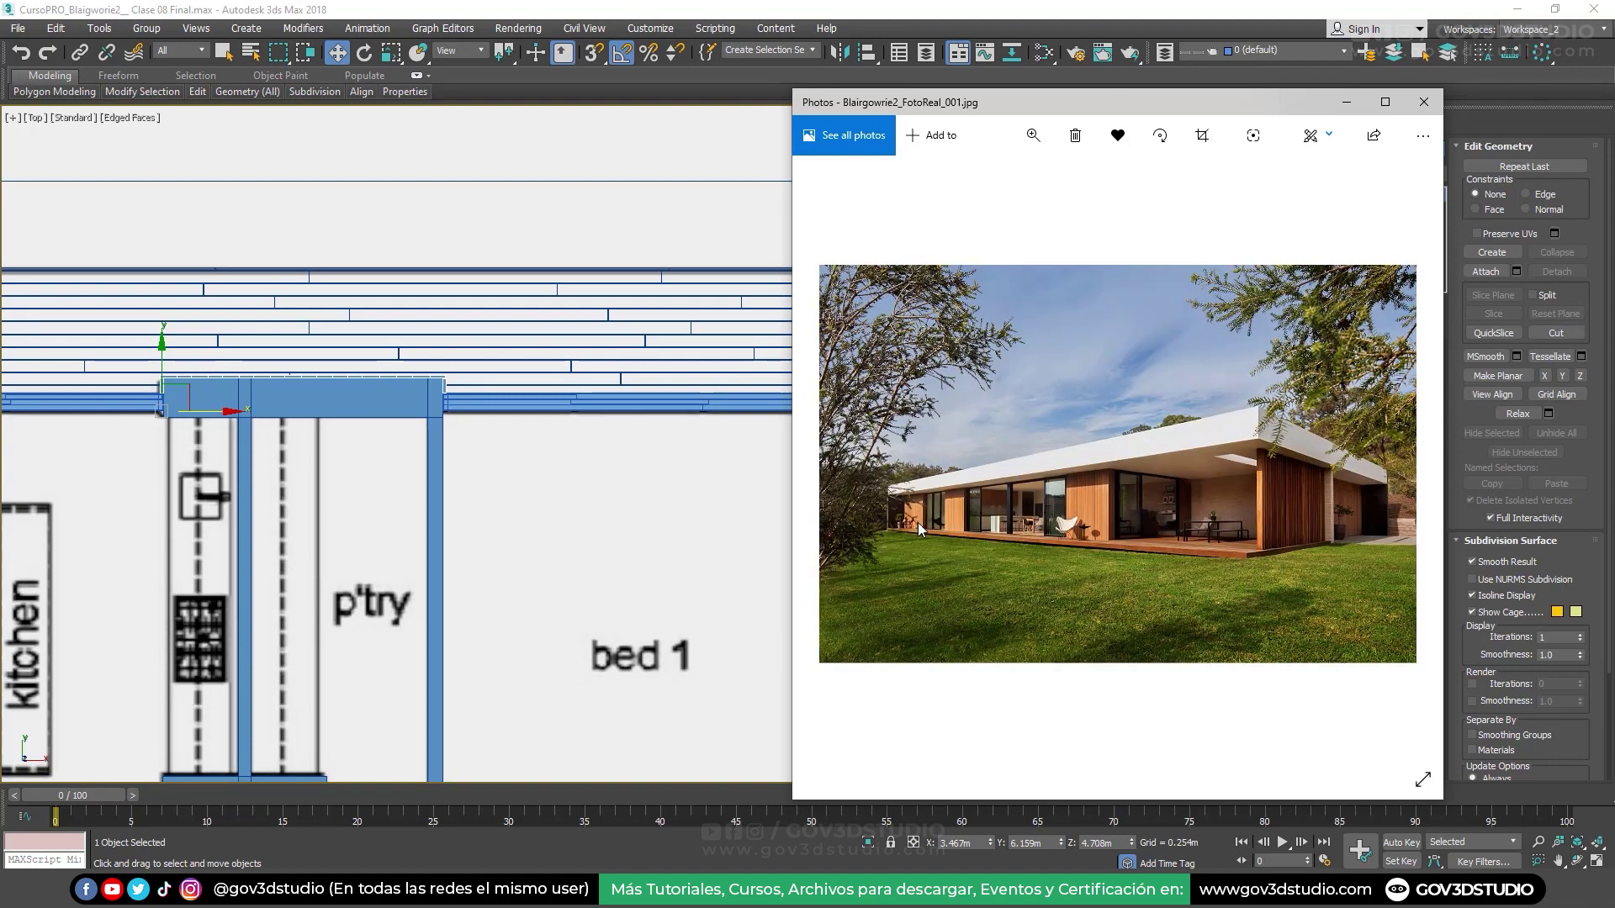
scroll(917, 522, up, 1)
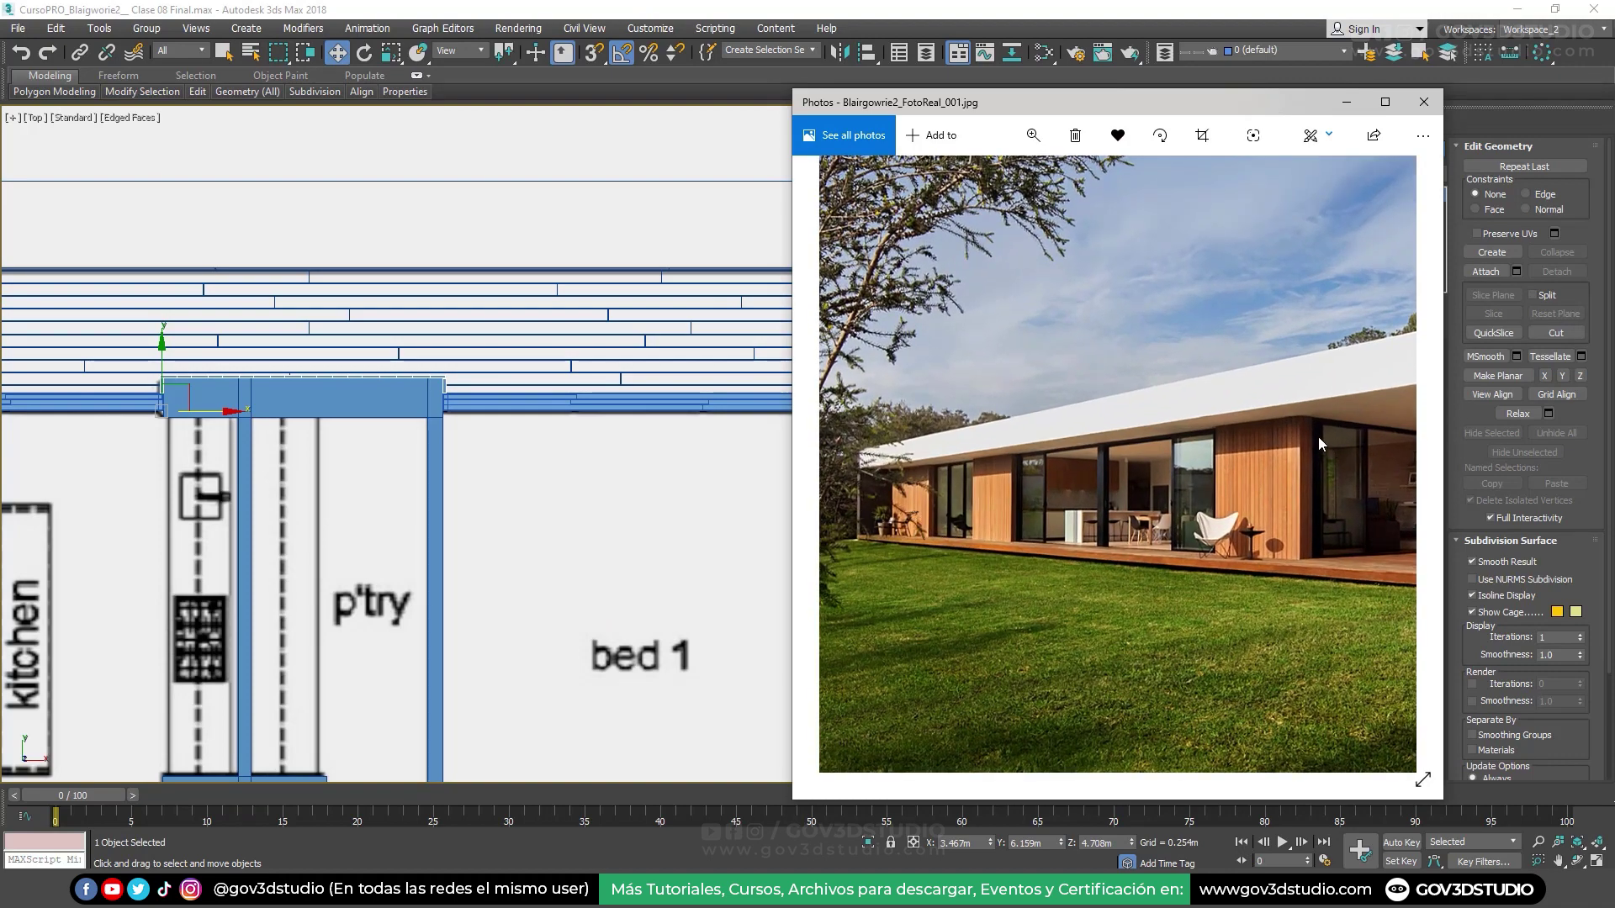
click(1425, 101)
Clone Box088 further right as copy Box089 and line it up with the wall
scroll(594, 340, down, 2)
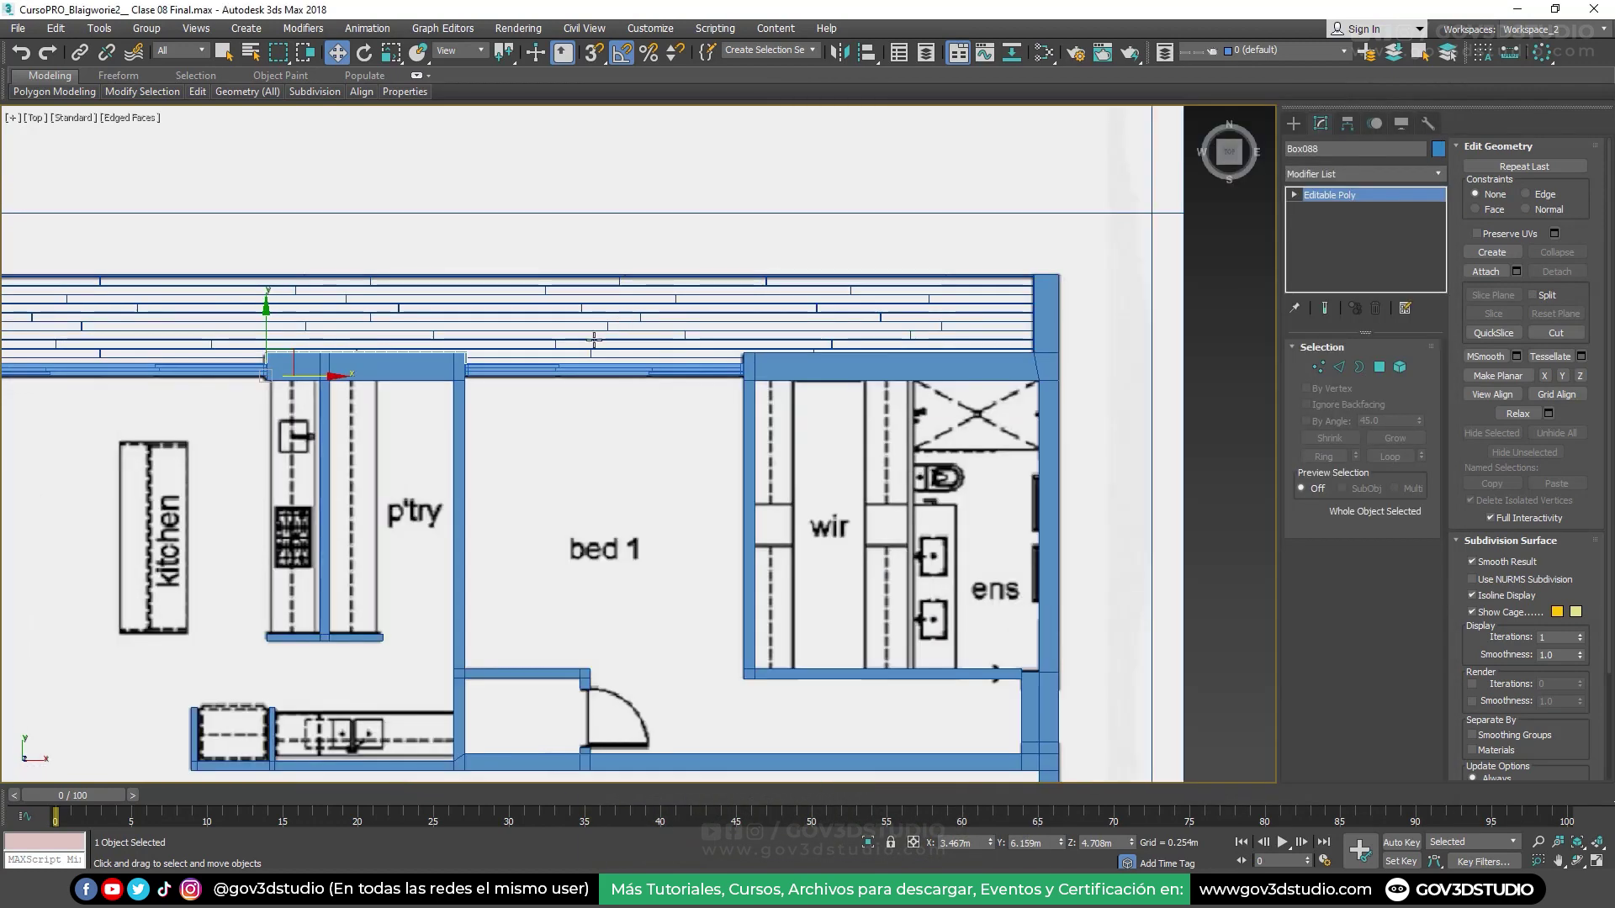
scroll(473, 349, up, 2)
scroll(473, 349, up, 2)
scroll(294, 387, down, 2)
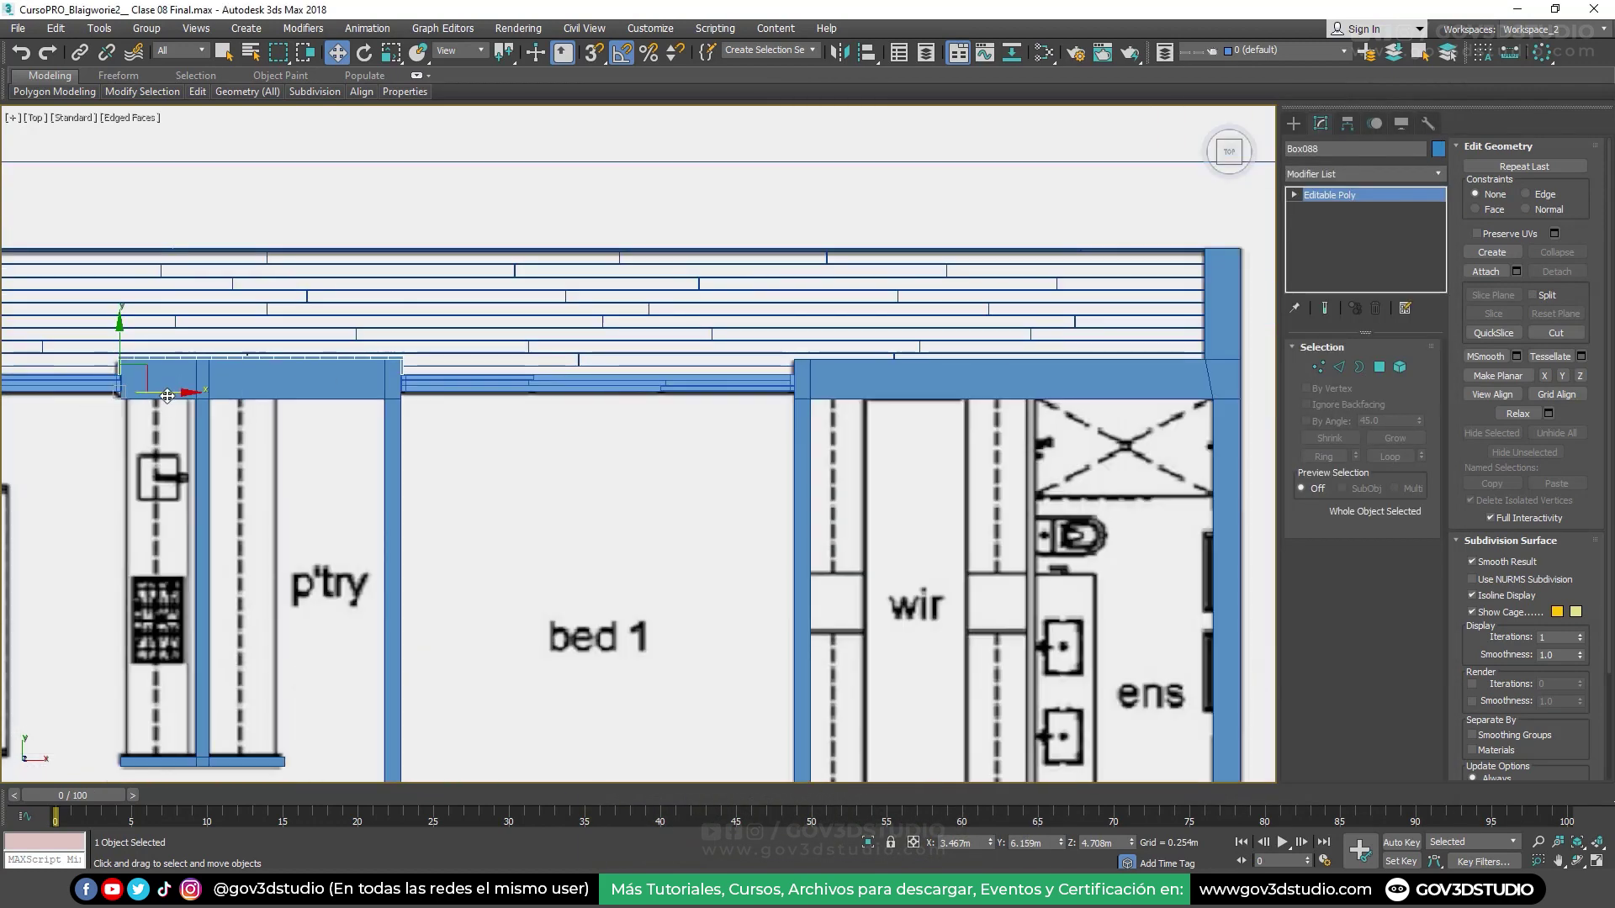
shift+drag(168, 396, 851, 395)
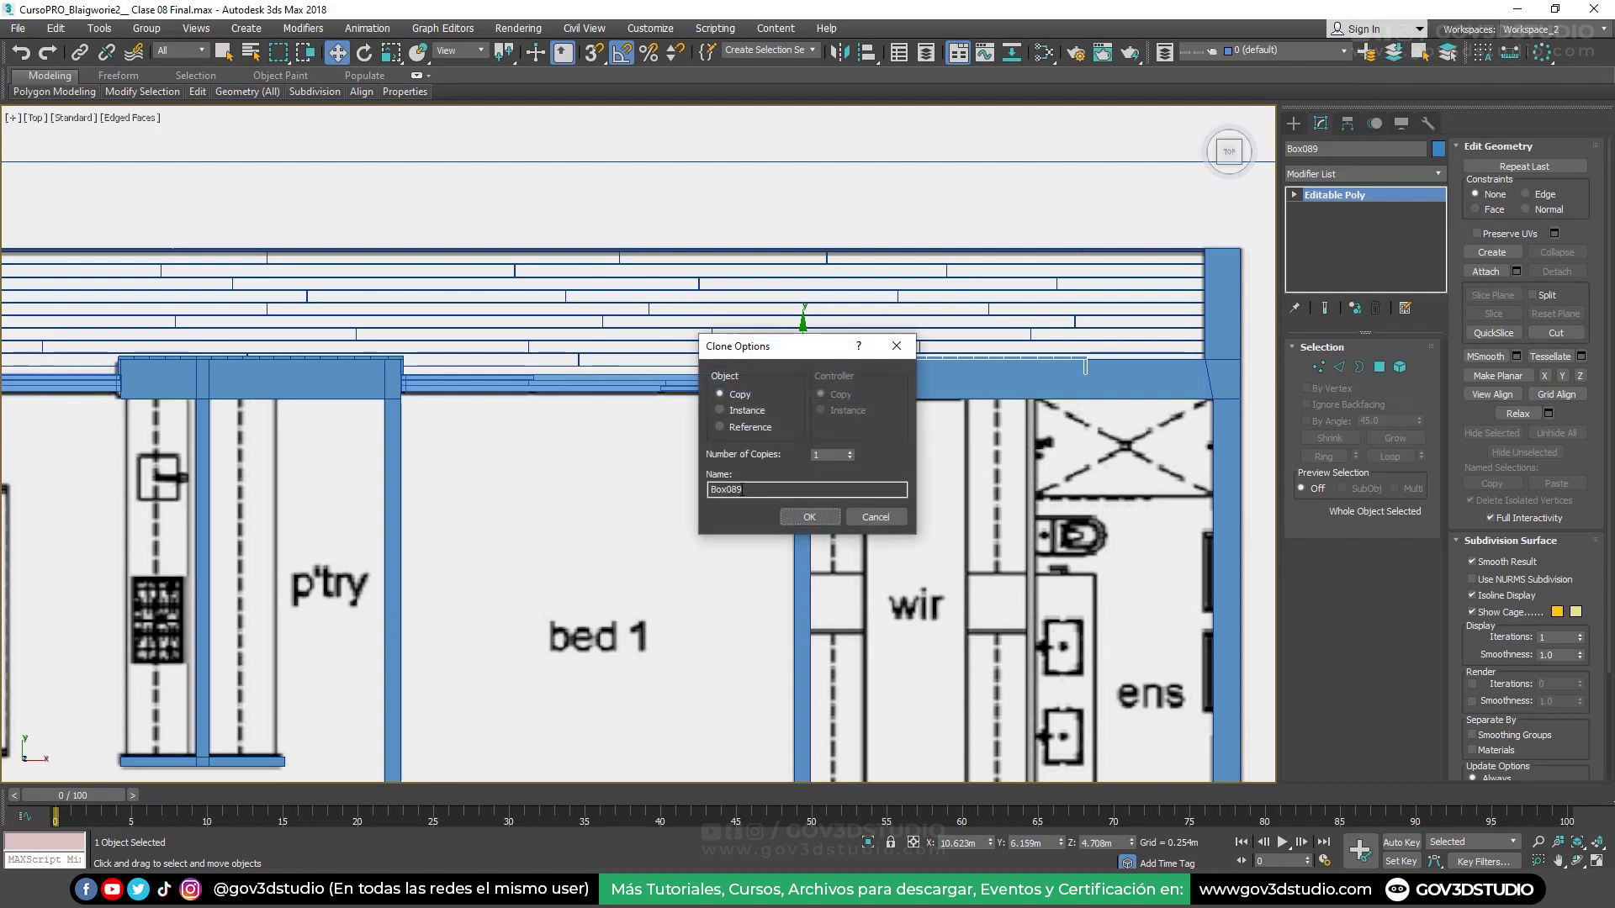
key(Return)
scroll(871, 492, up, 3)
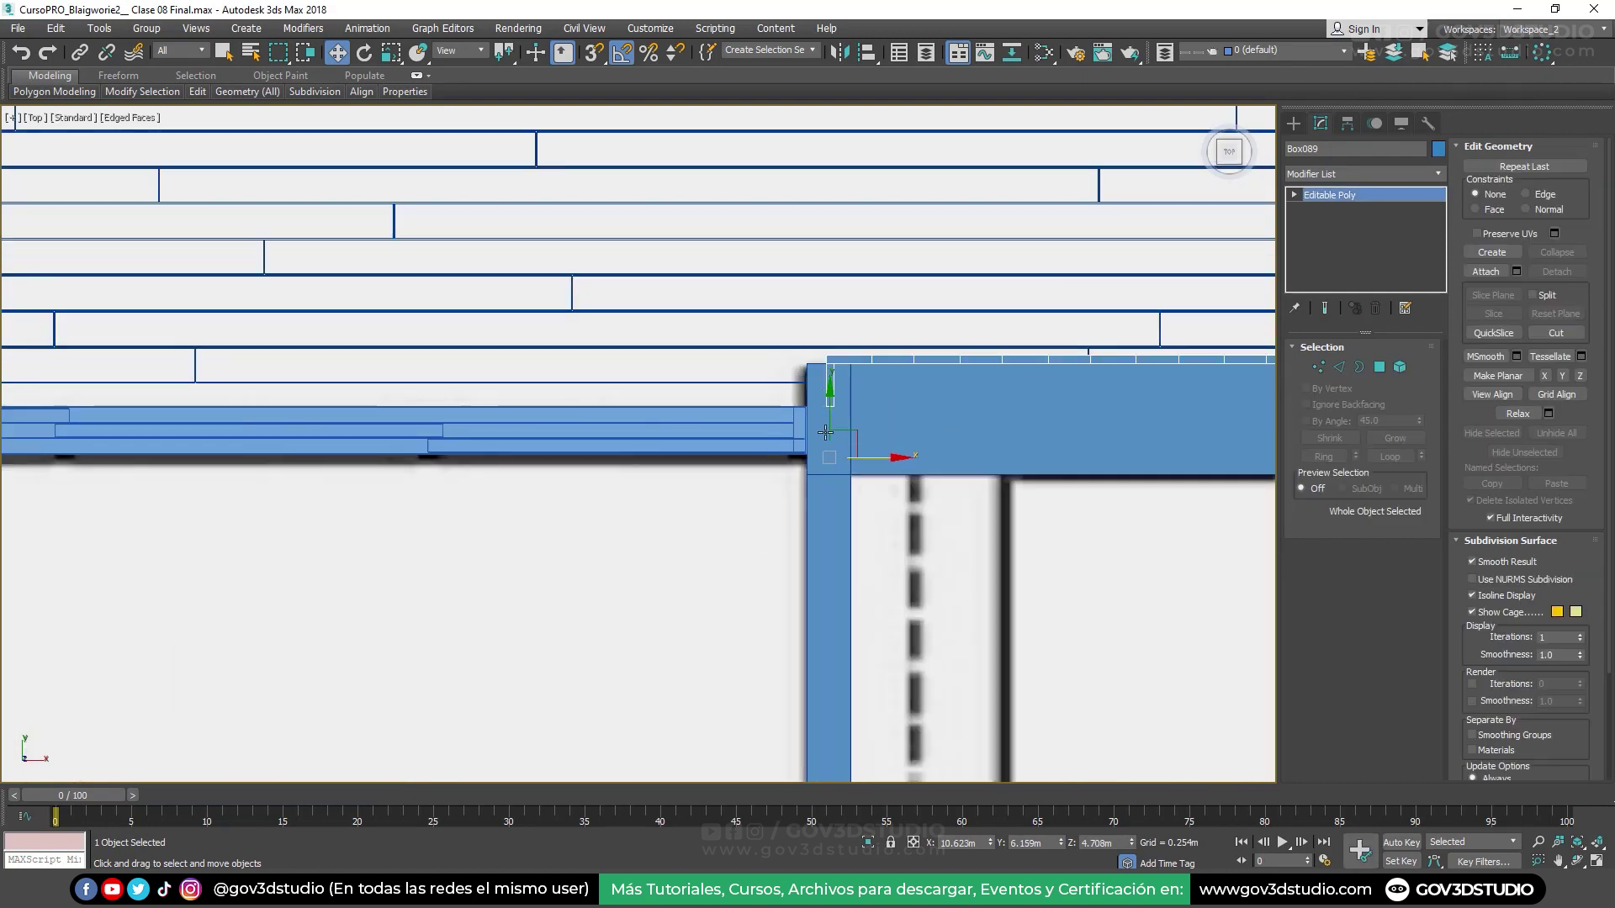
scroll(871, 492, up, 3)
drag(896, 541, 786, 534)
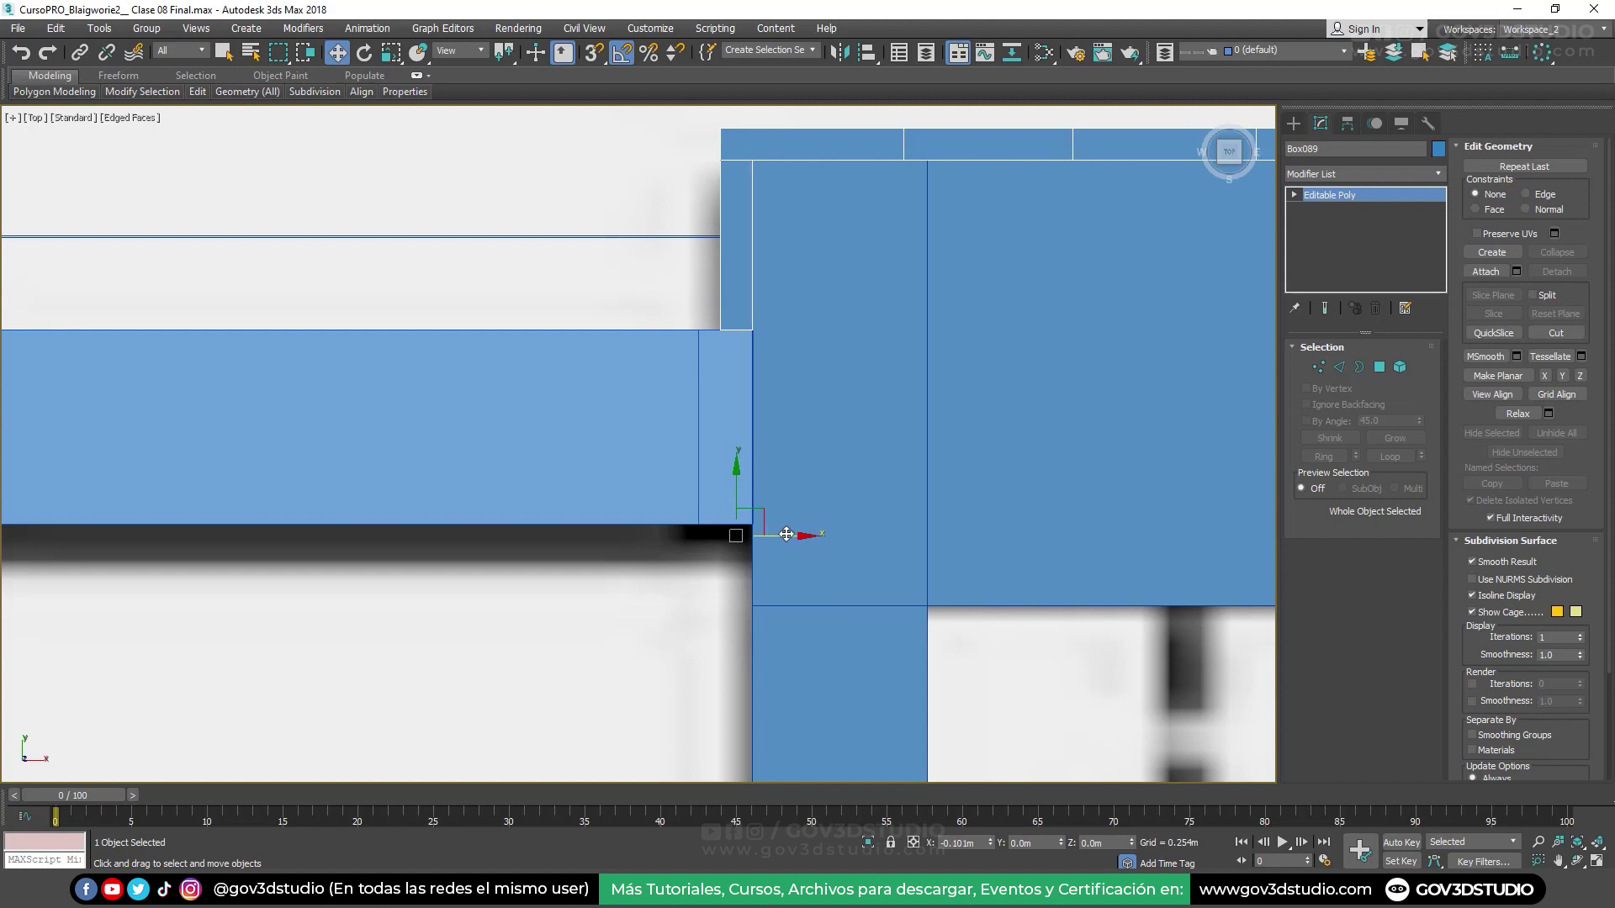
Select Box089's row of 72 slat polygons and clone it rightward as an element
scroll(541, 317, down, 5)
scroll(589, 307, up, 2)
scroll(635, 299, up, 2)
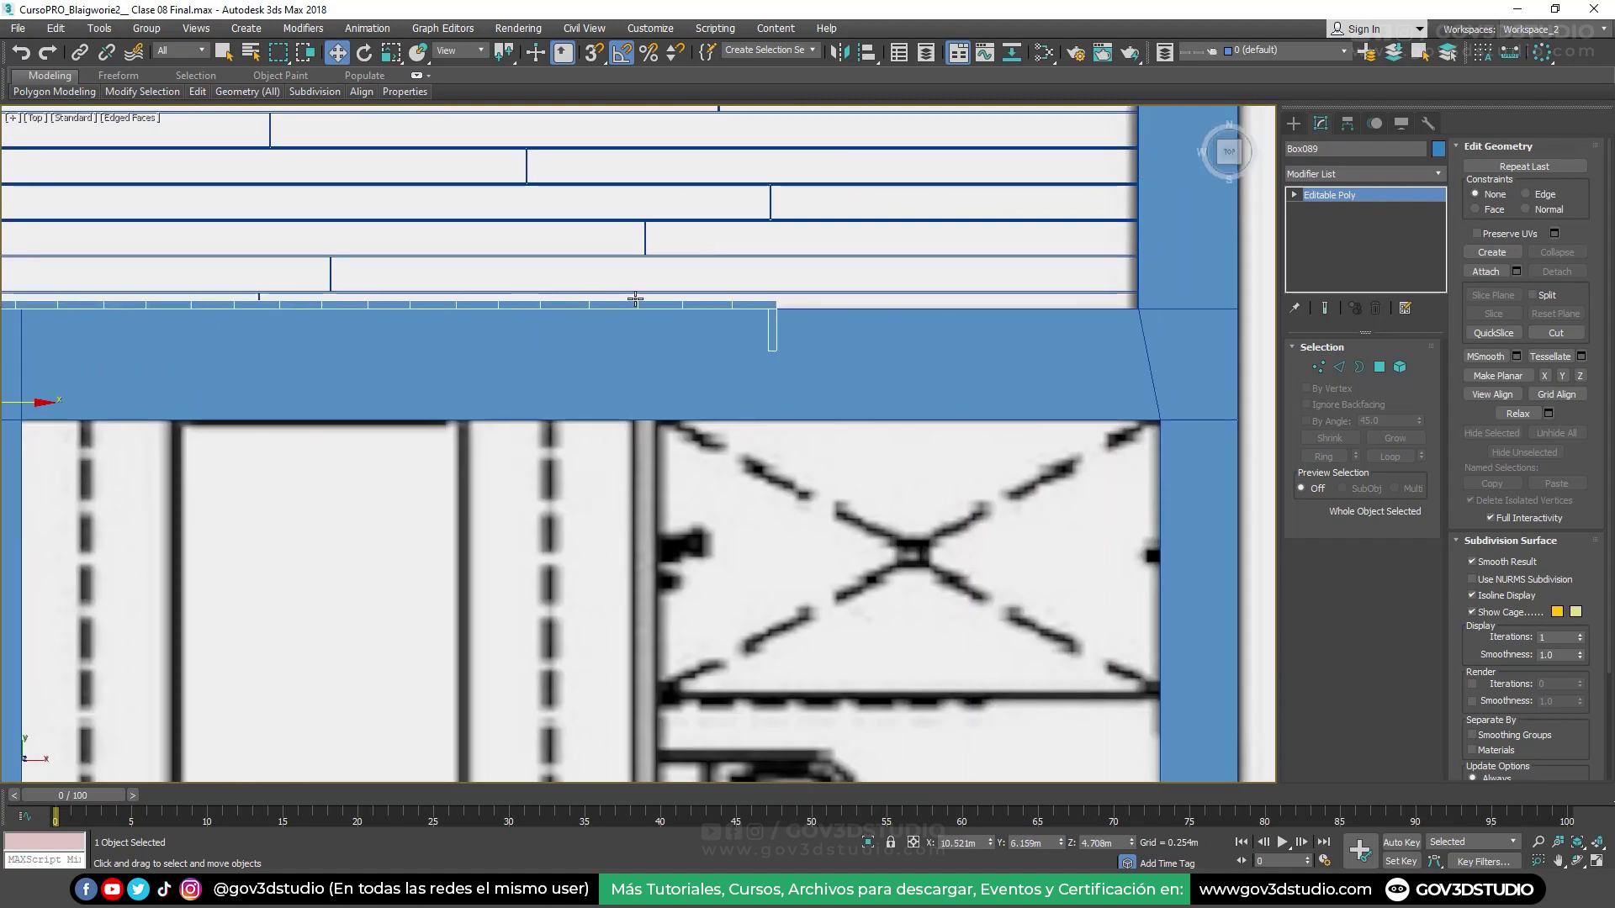
click(1400, 367)
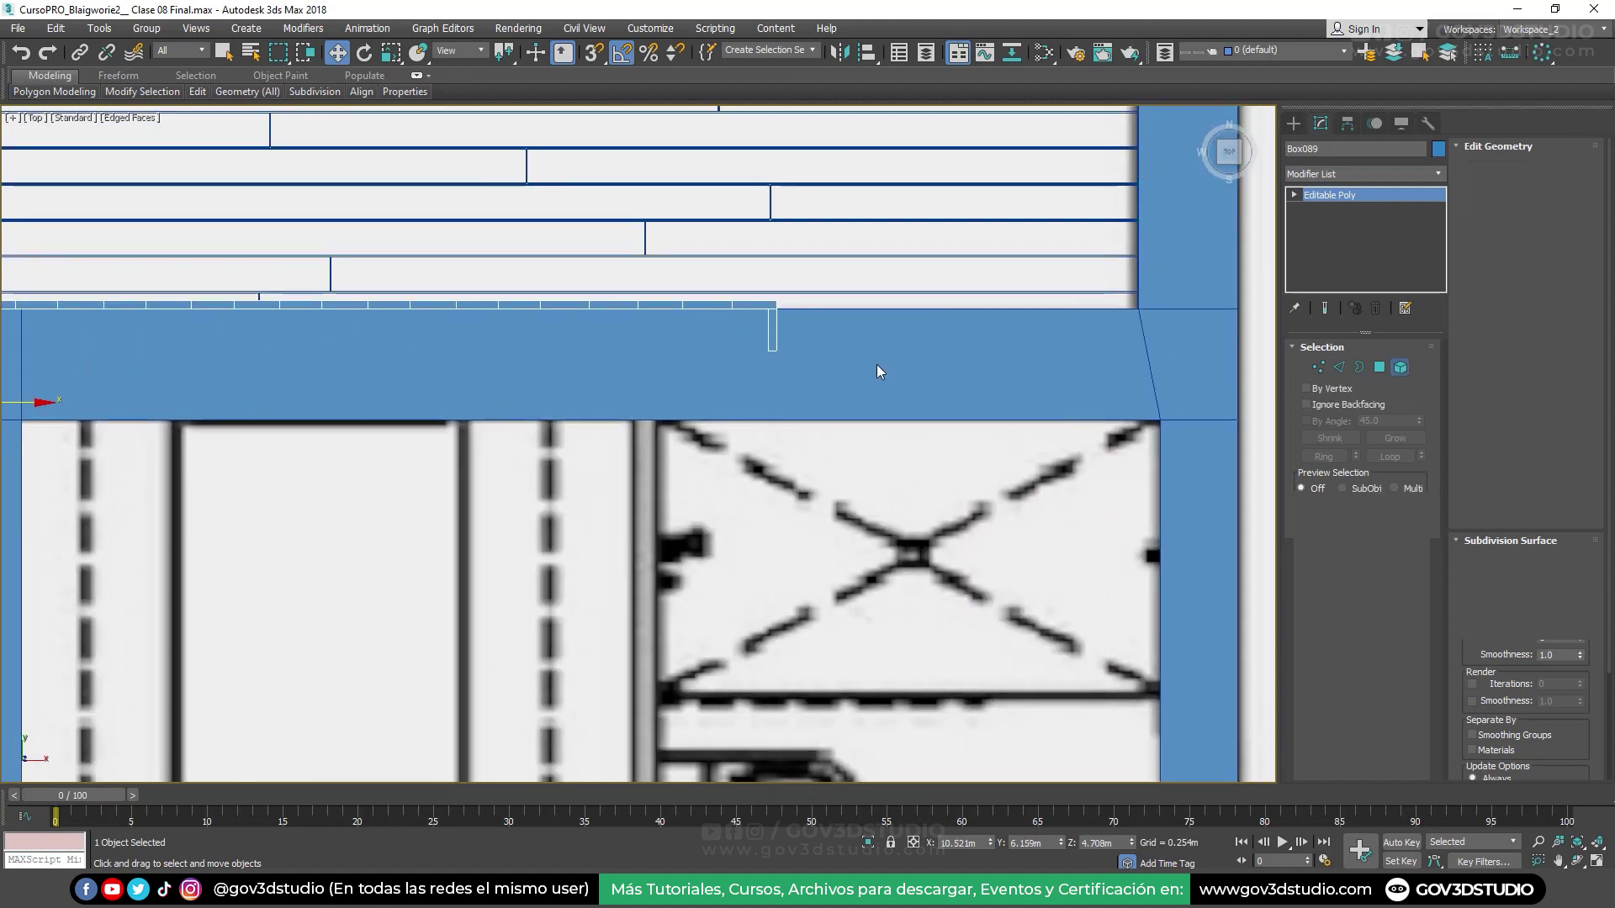
drag(782, 403, 786, 400)
scroll(791, 328, up, 2)
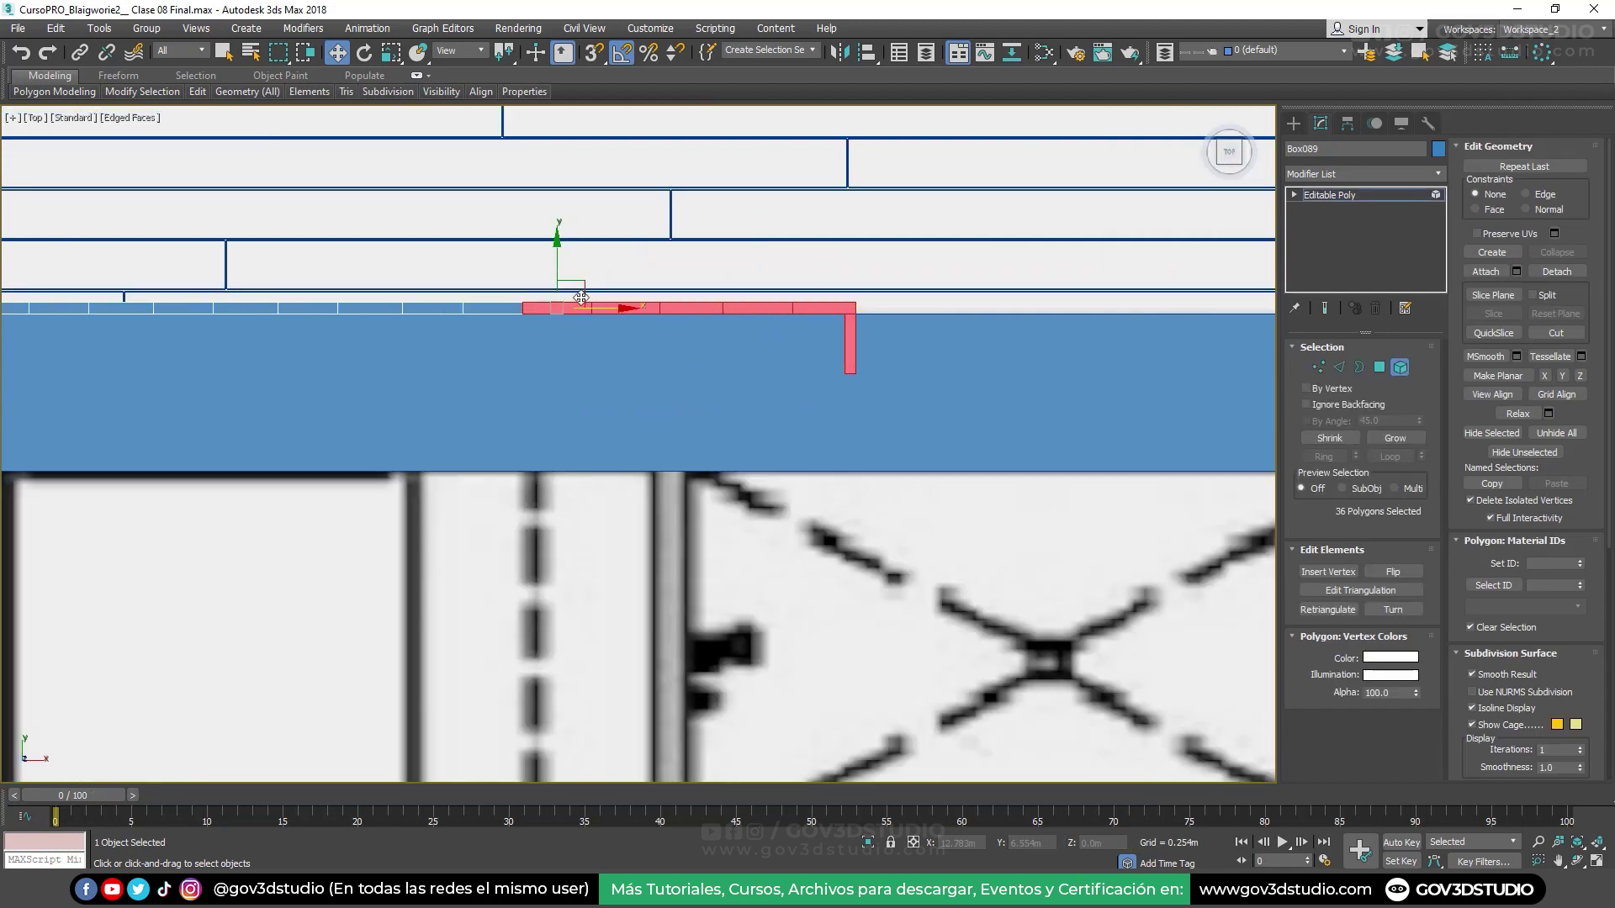
click(804, 341)
middle_drag(804, 341, 794, 375)
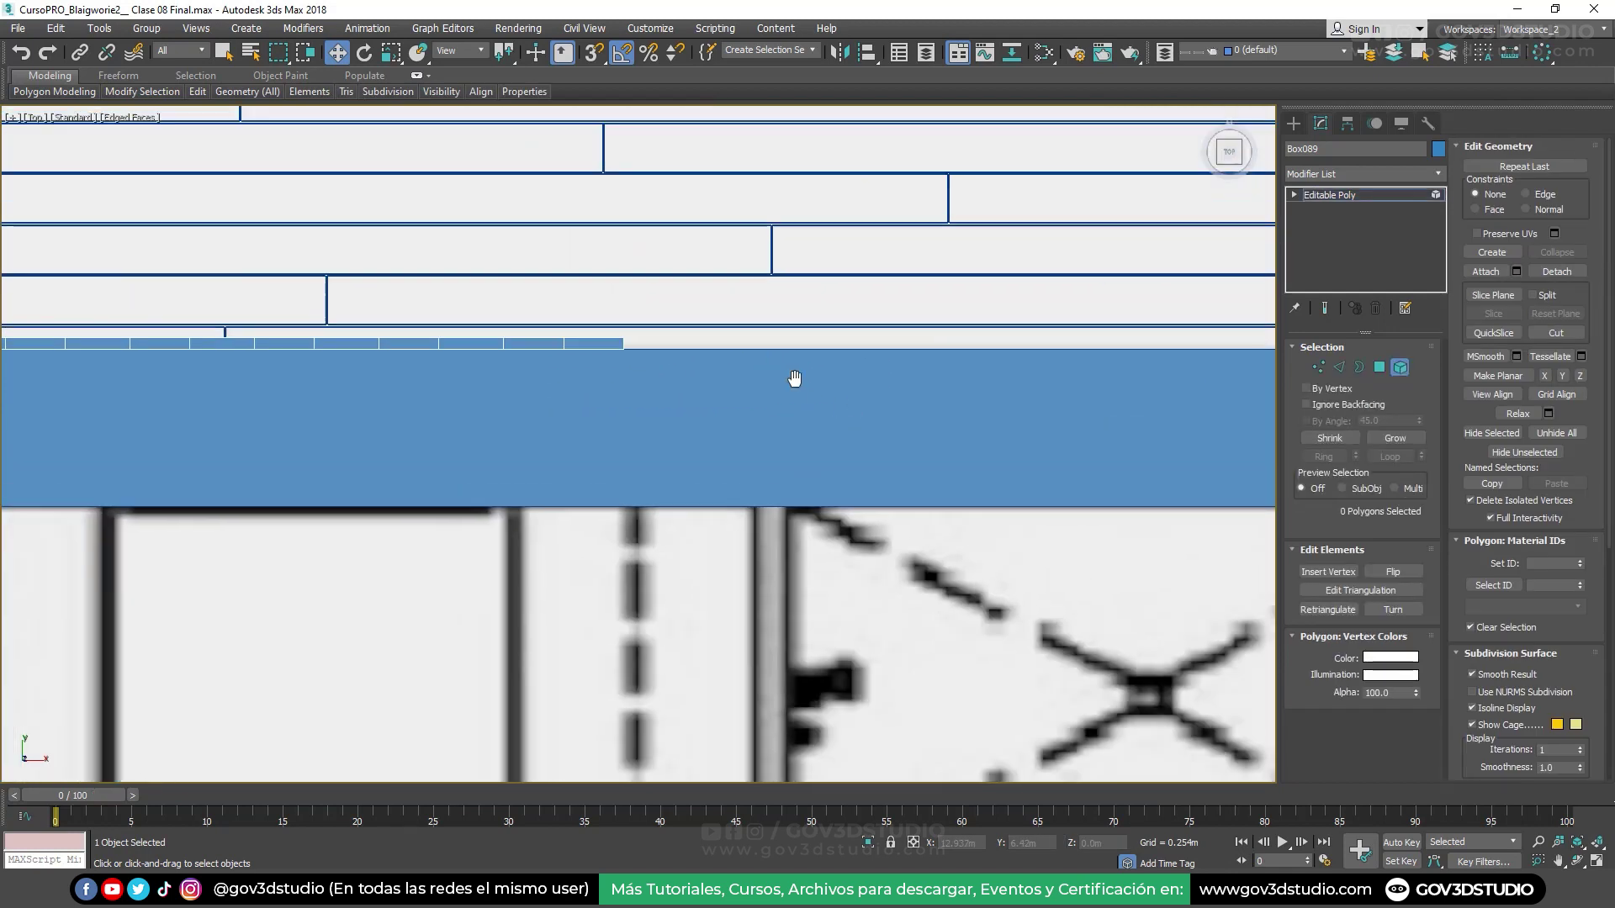
scroll(799, 353, down, 2)
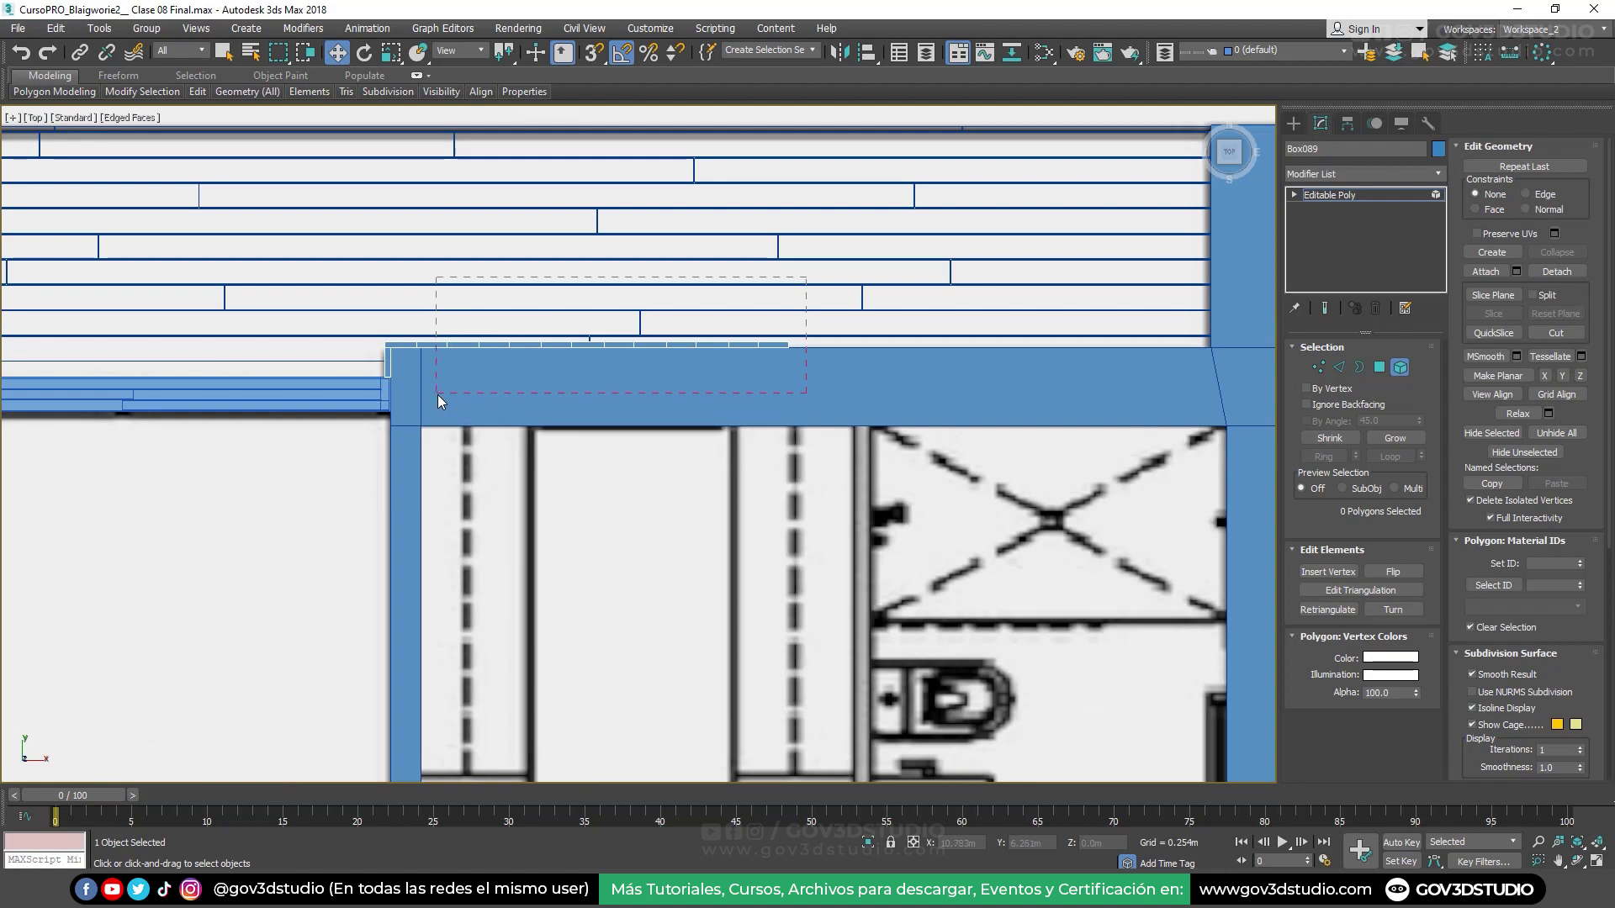
drag(458, 401, 446, 396)
shift+drag(499, 346, 877, 347)
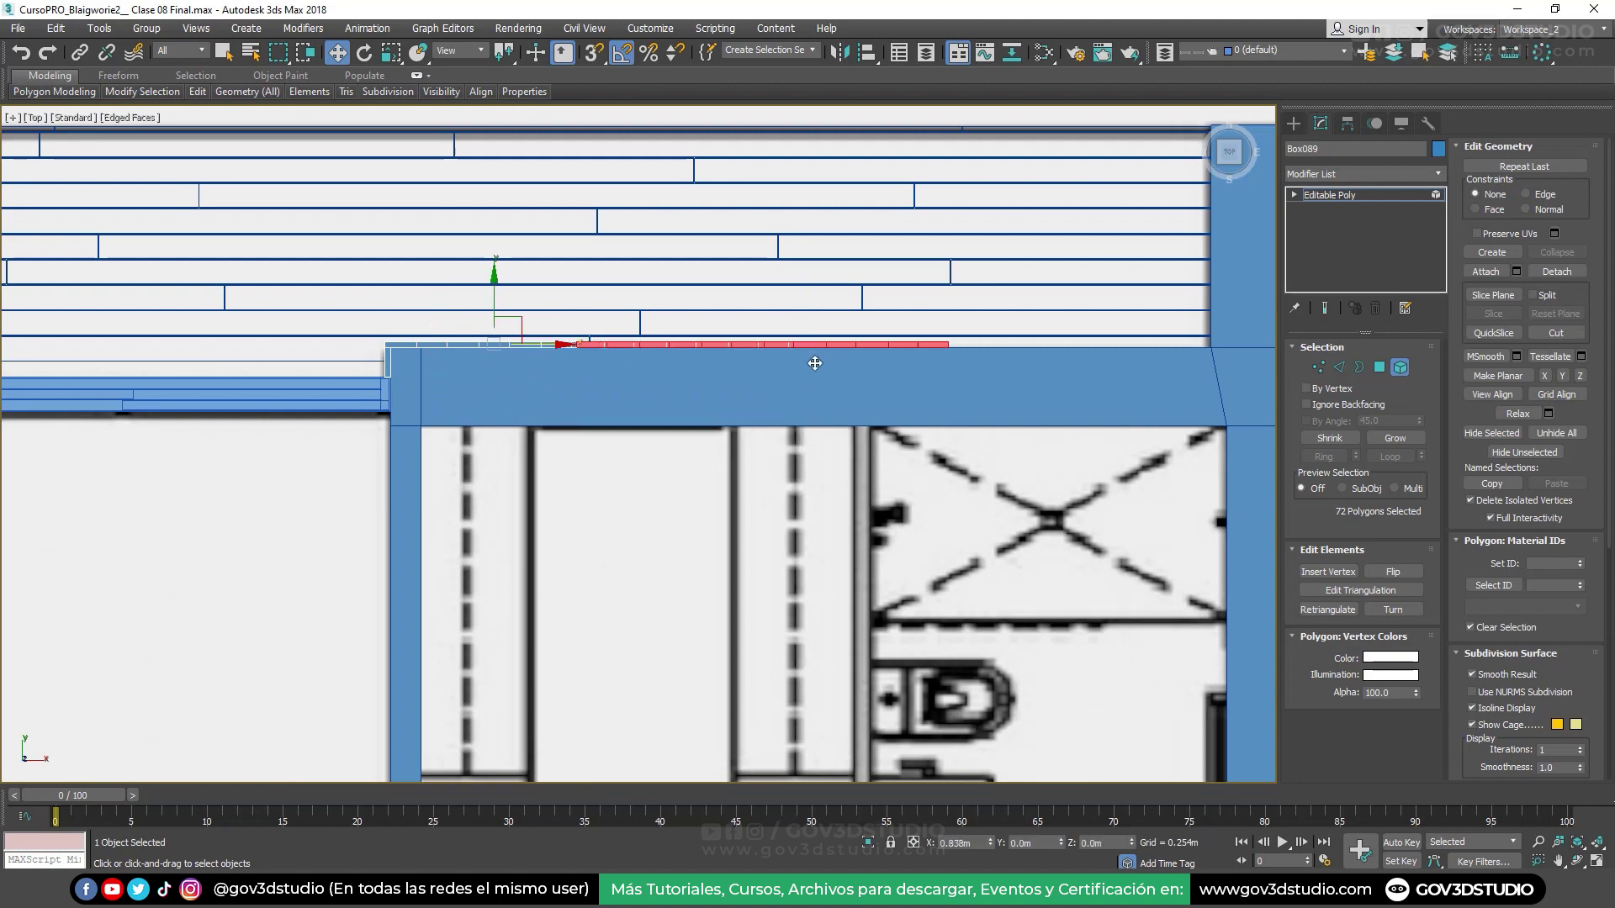
click(871, 456)
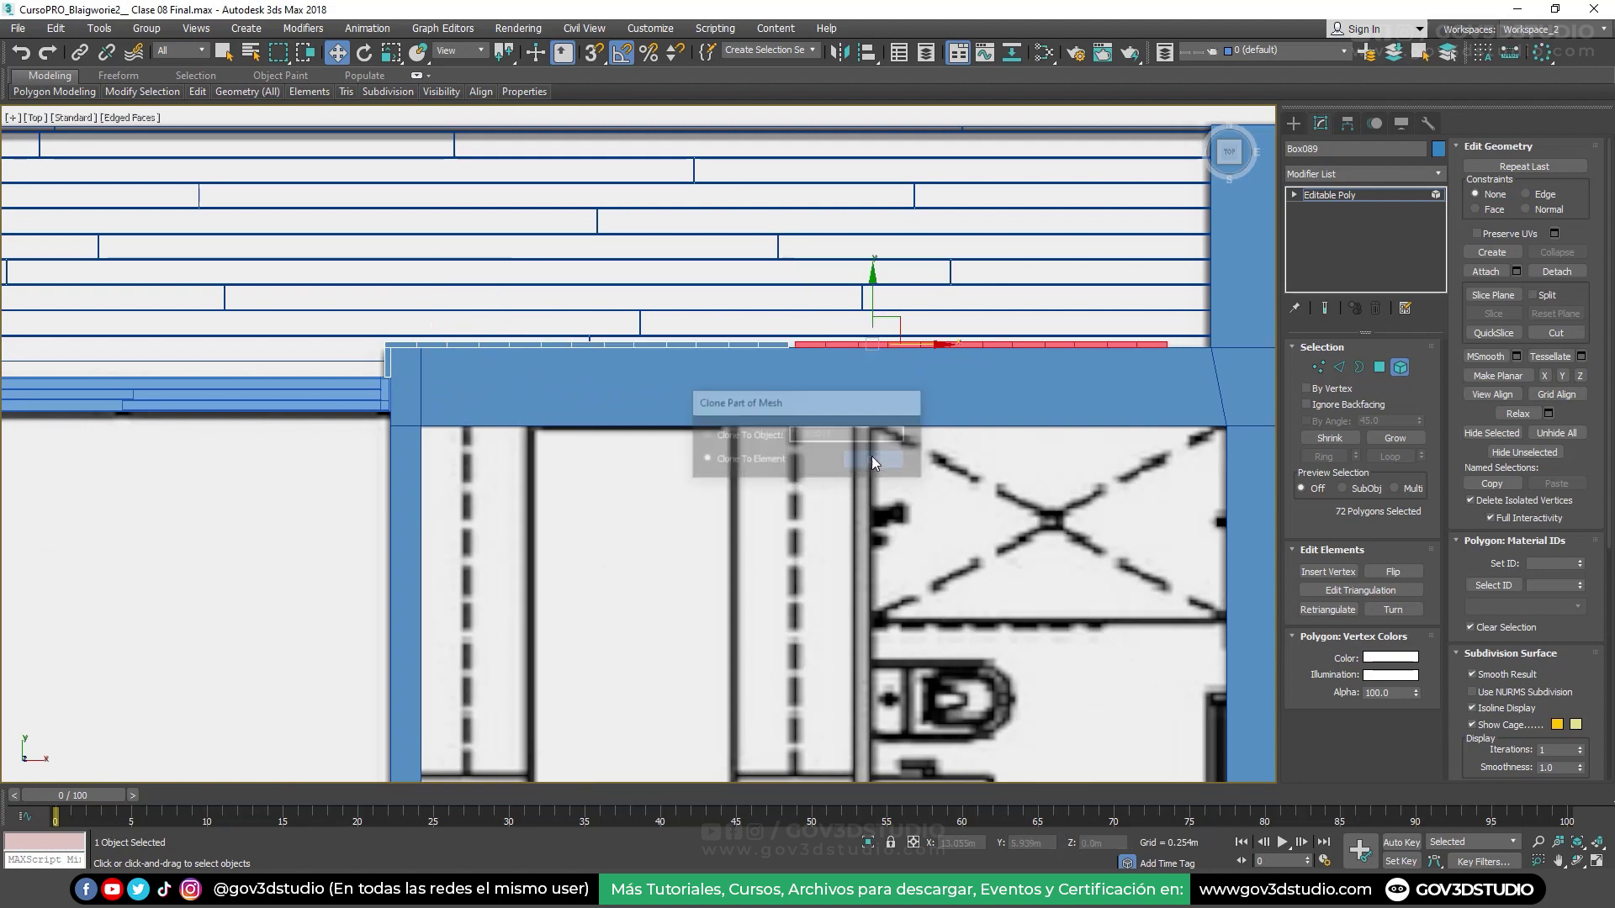
Snap a copy of the slat strip to the wall corner at the loggia
key(p)
alt+middle_drag(864, 427, 566, 368)
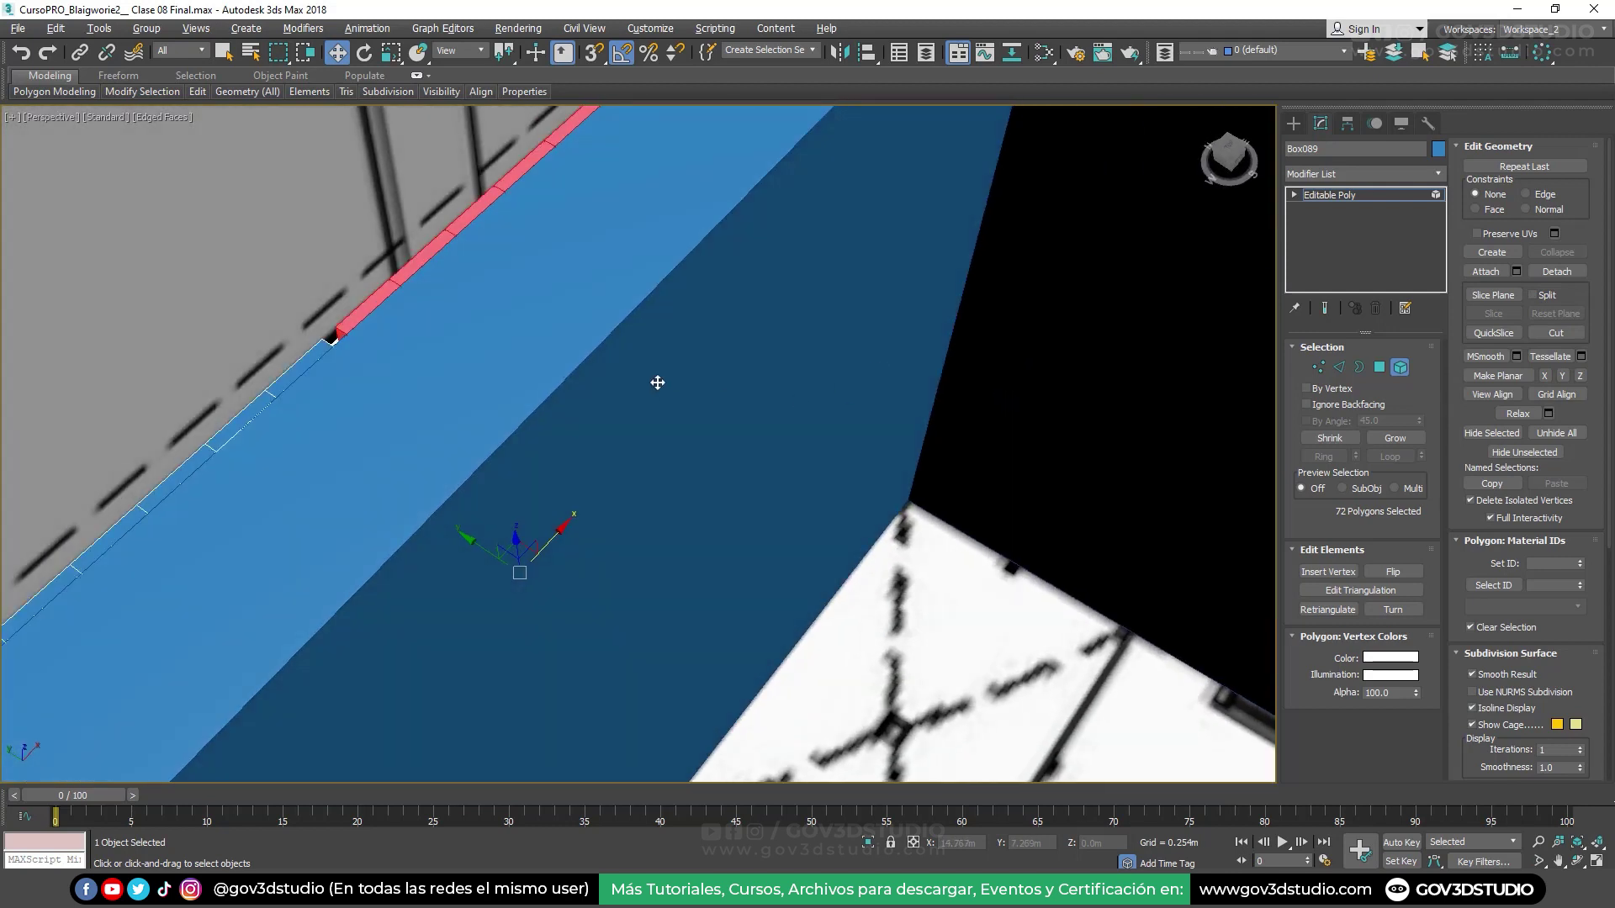
key(s)
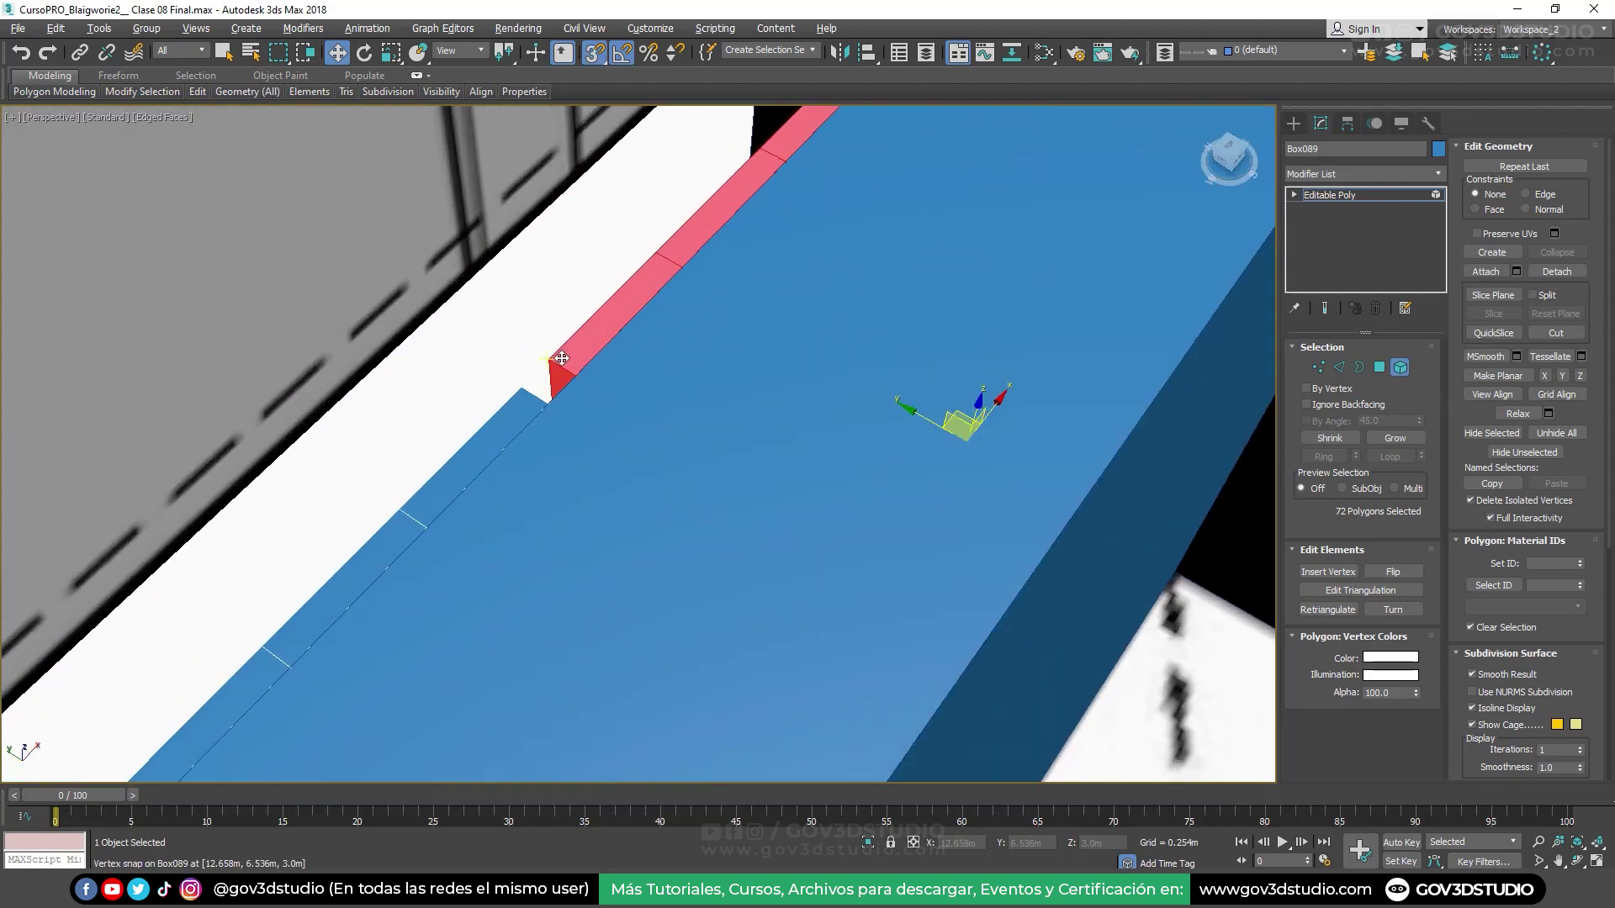
scroll(565, 362, down, 5)
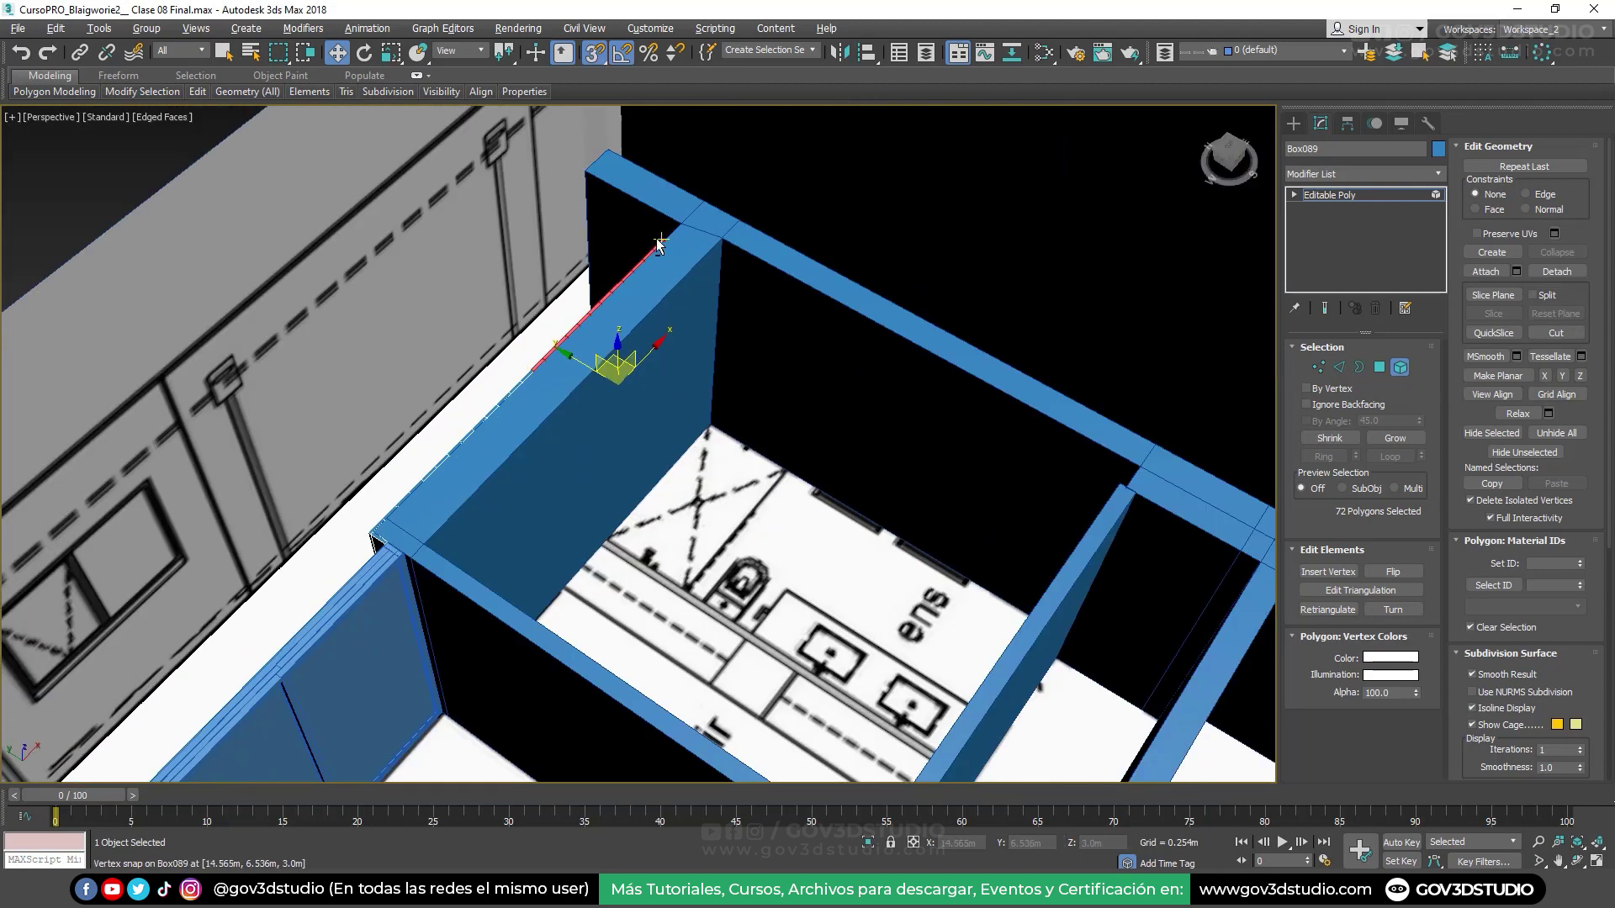
scroll(659, 245, up, 2)
drag(619, 556, 619, 556)
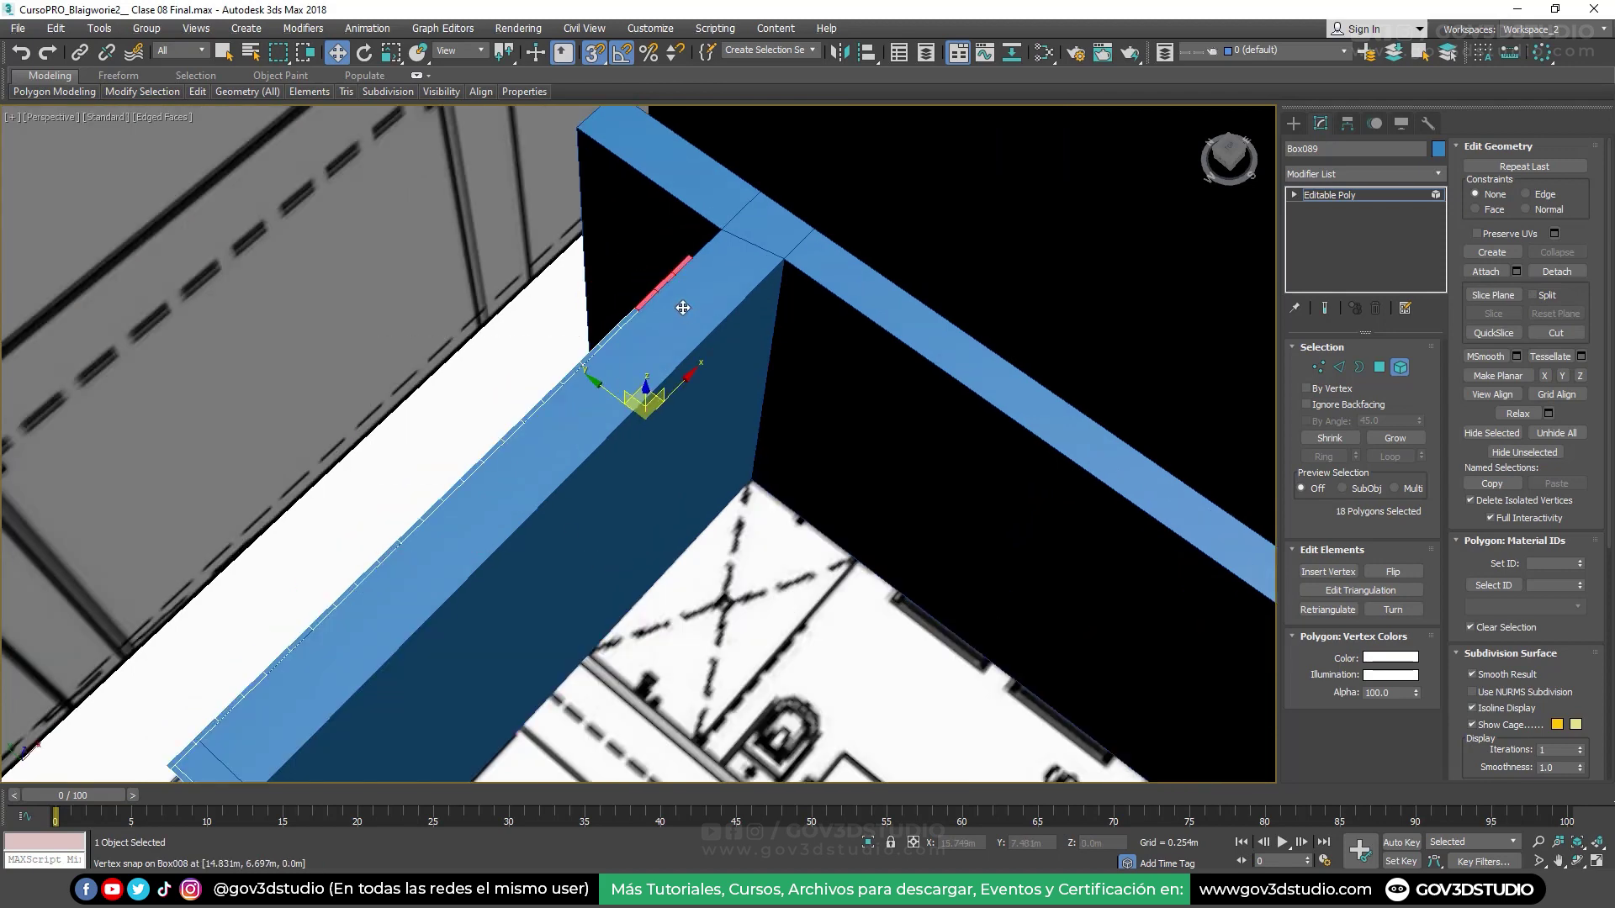
scroll(639, 277, up, 3)
middle_drag(649, 235, 578, 412)
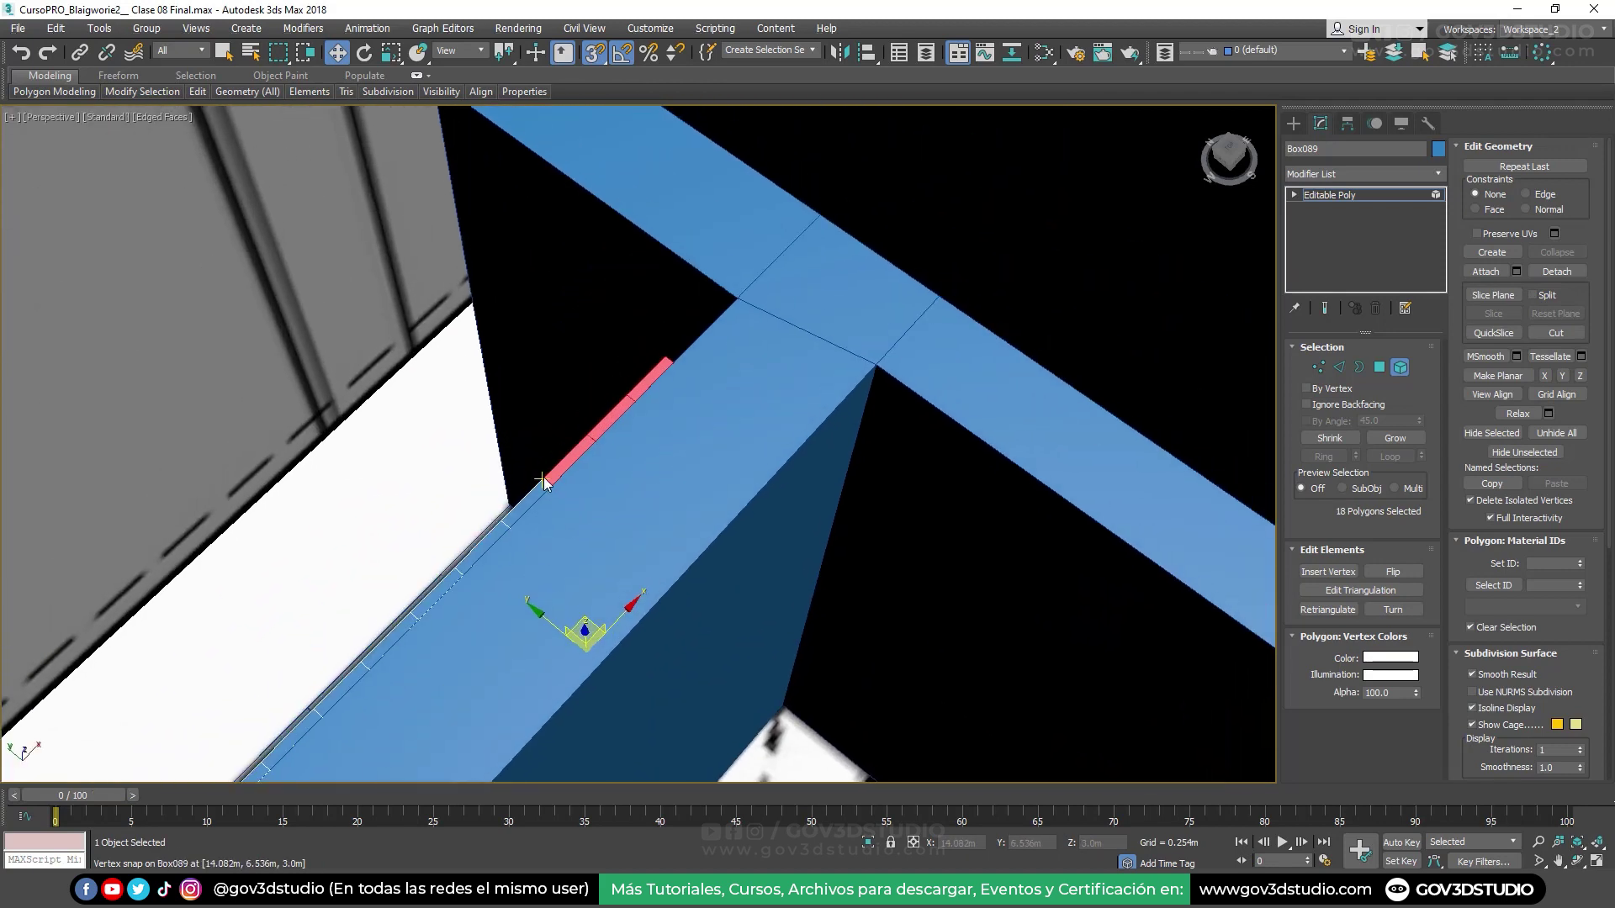
drag(543, 477, 663, 340)
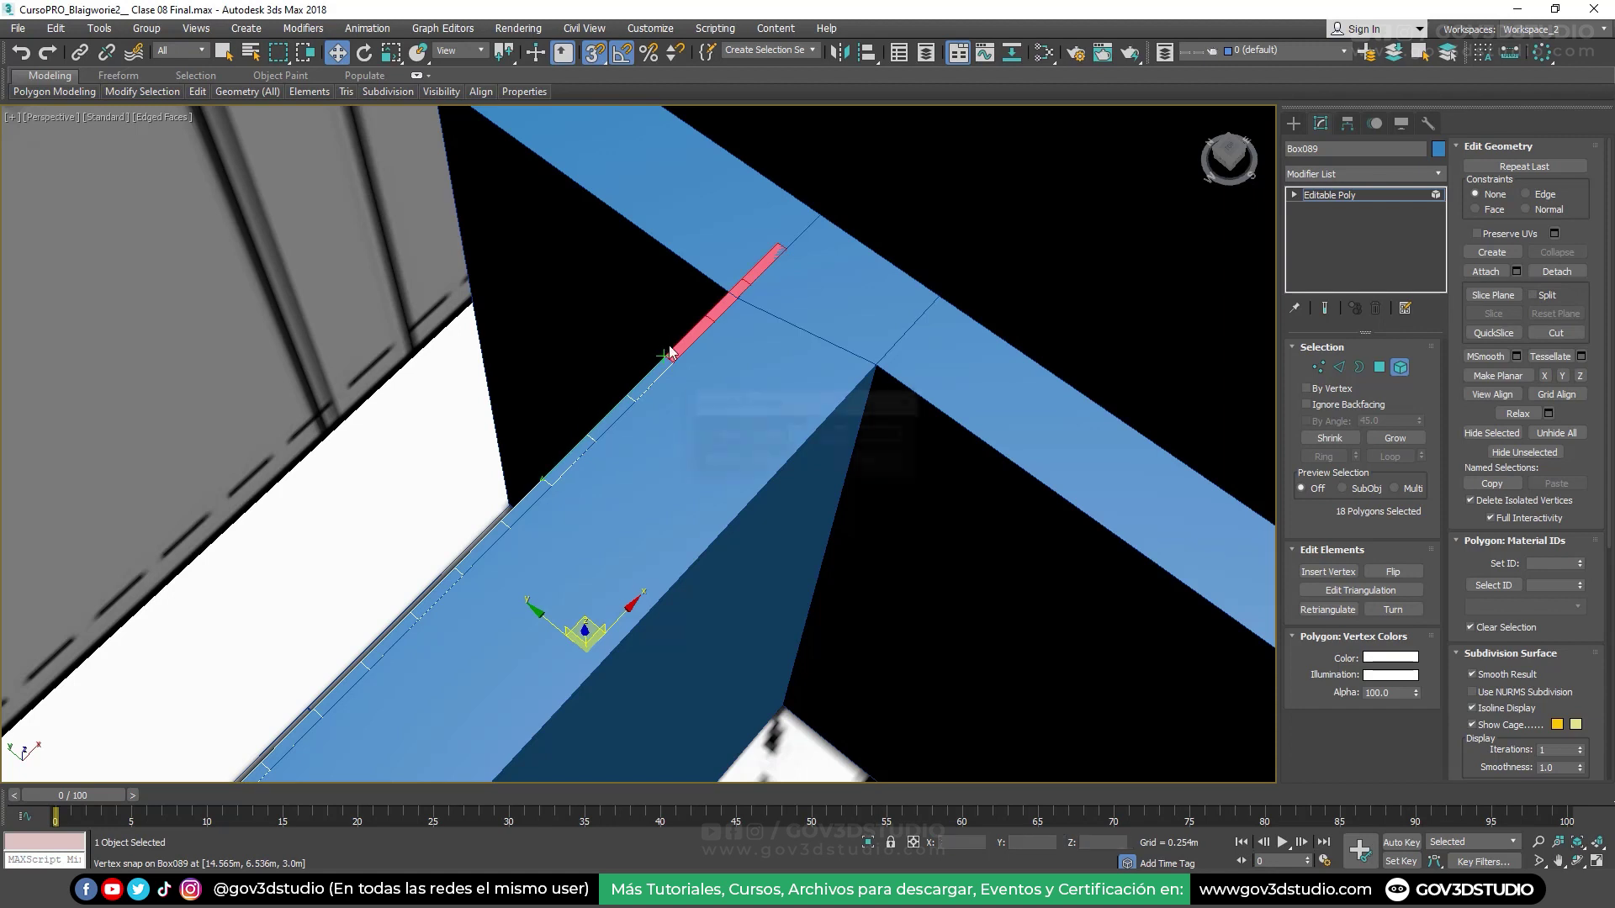
click(873, 461)
In Top view, delete the strip's extra right-hand polygons
key(t)
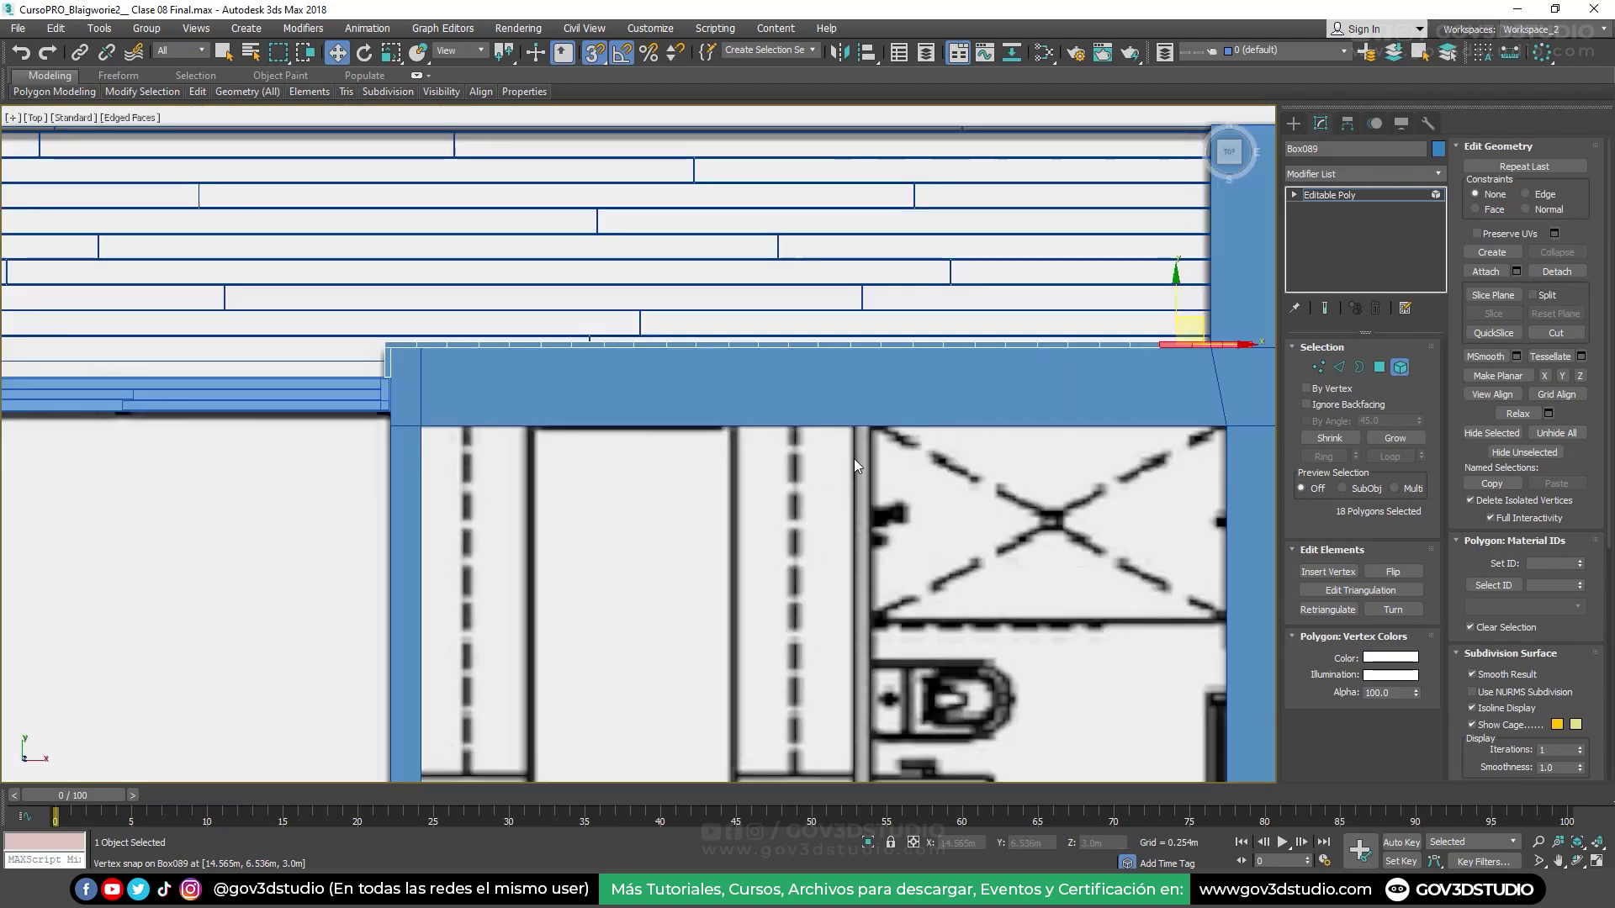
key(z)
scroll(812, 386, up, 1)
click(892, 416)
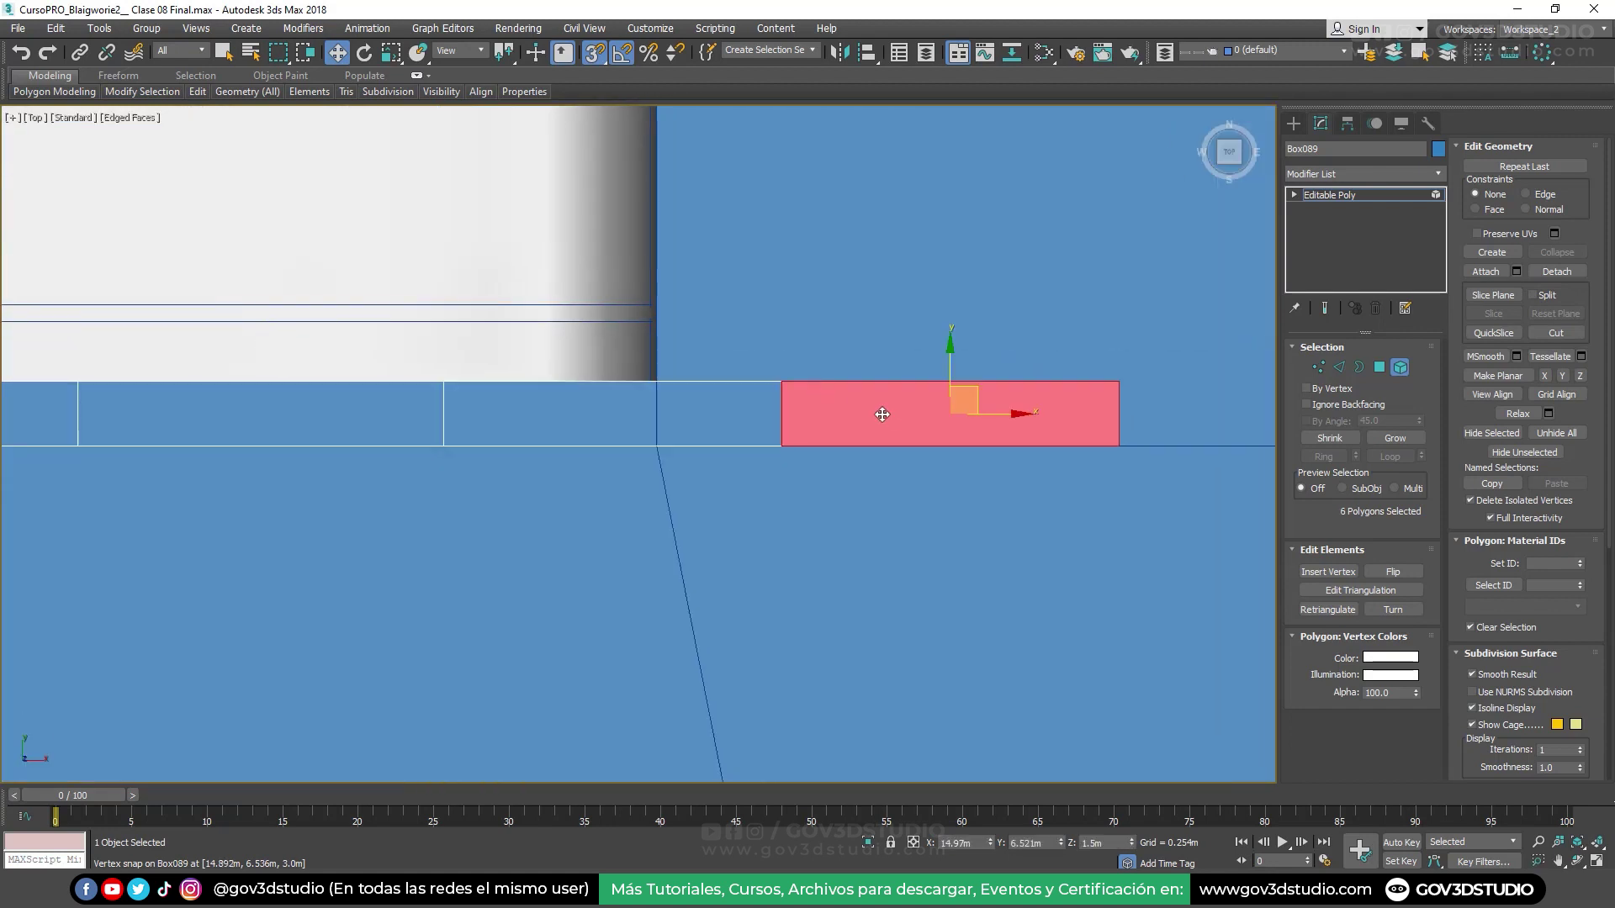
key(Delete)
Slide the strip's four end vertices flush onto the wall edge at X 14.834m
middle_drag(678, 386, 948, 371)
click(1319, 367)
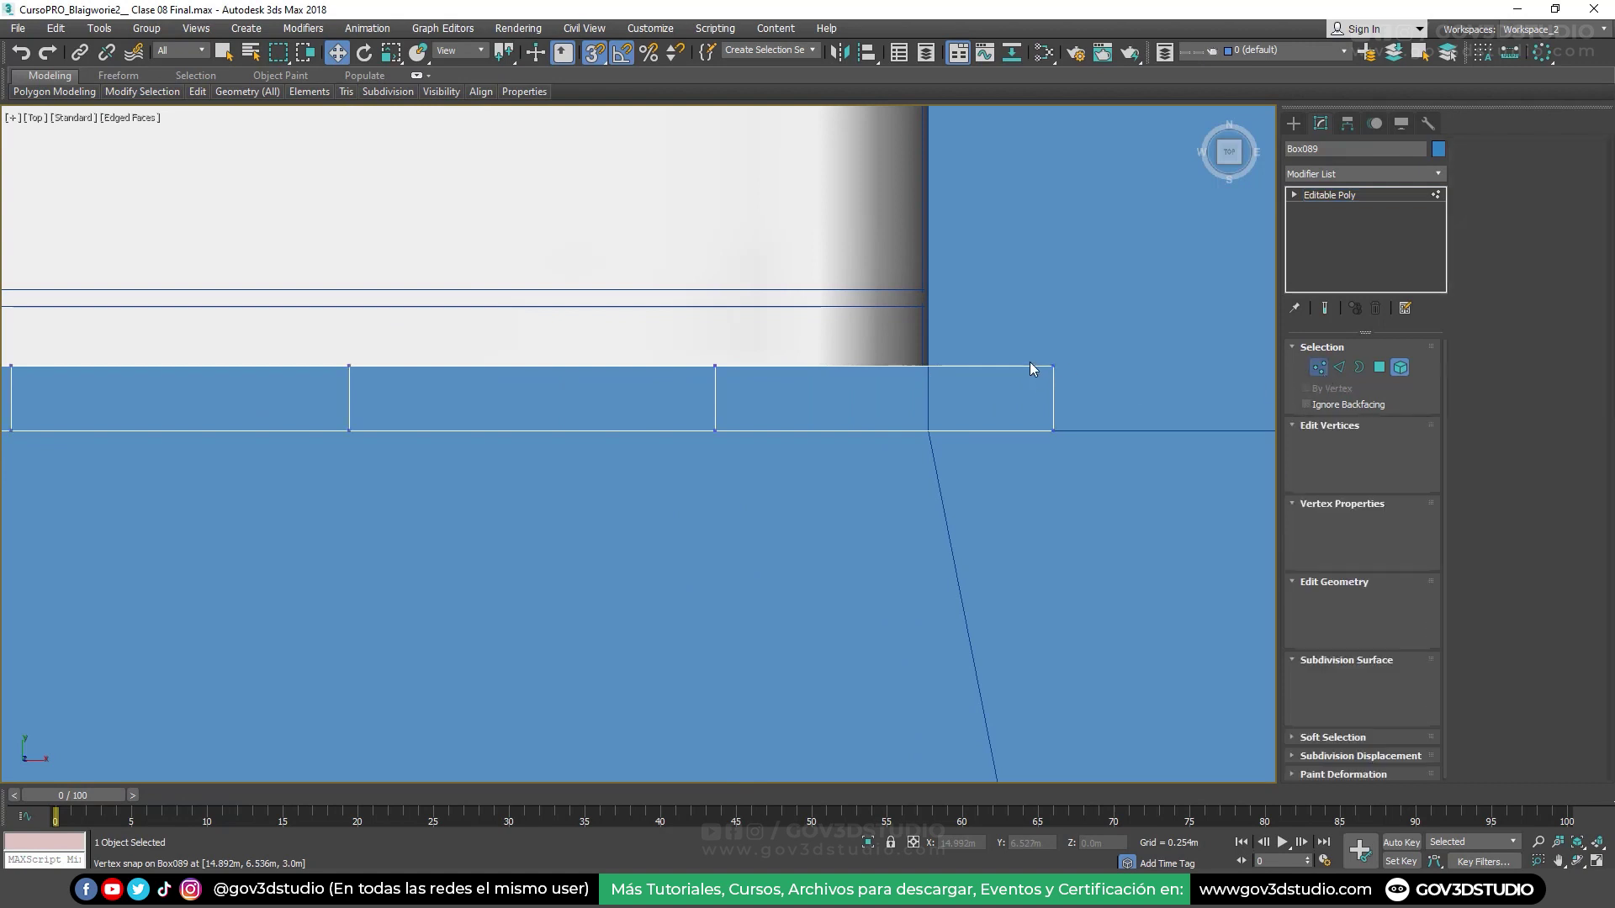
drag(1030, 357, 1094, 441)
drag(1064, 389, 931, 404)
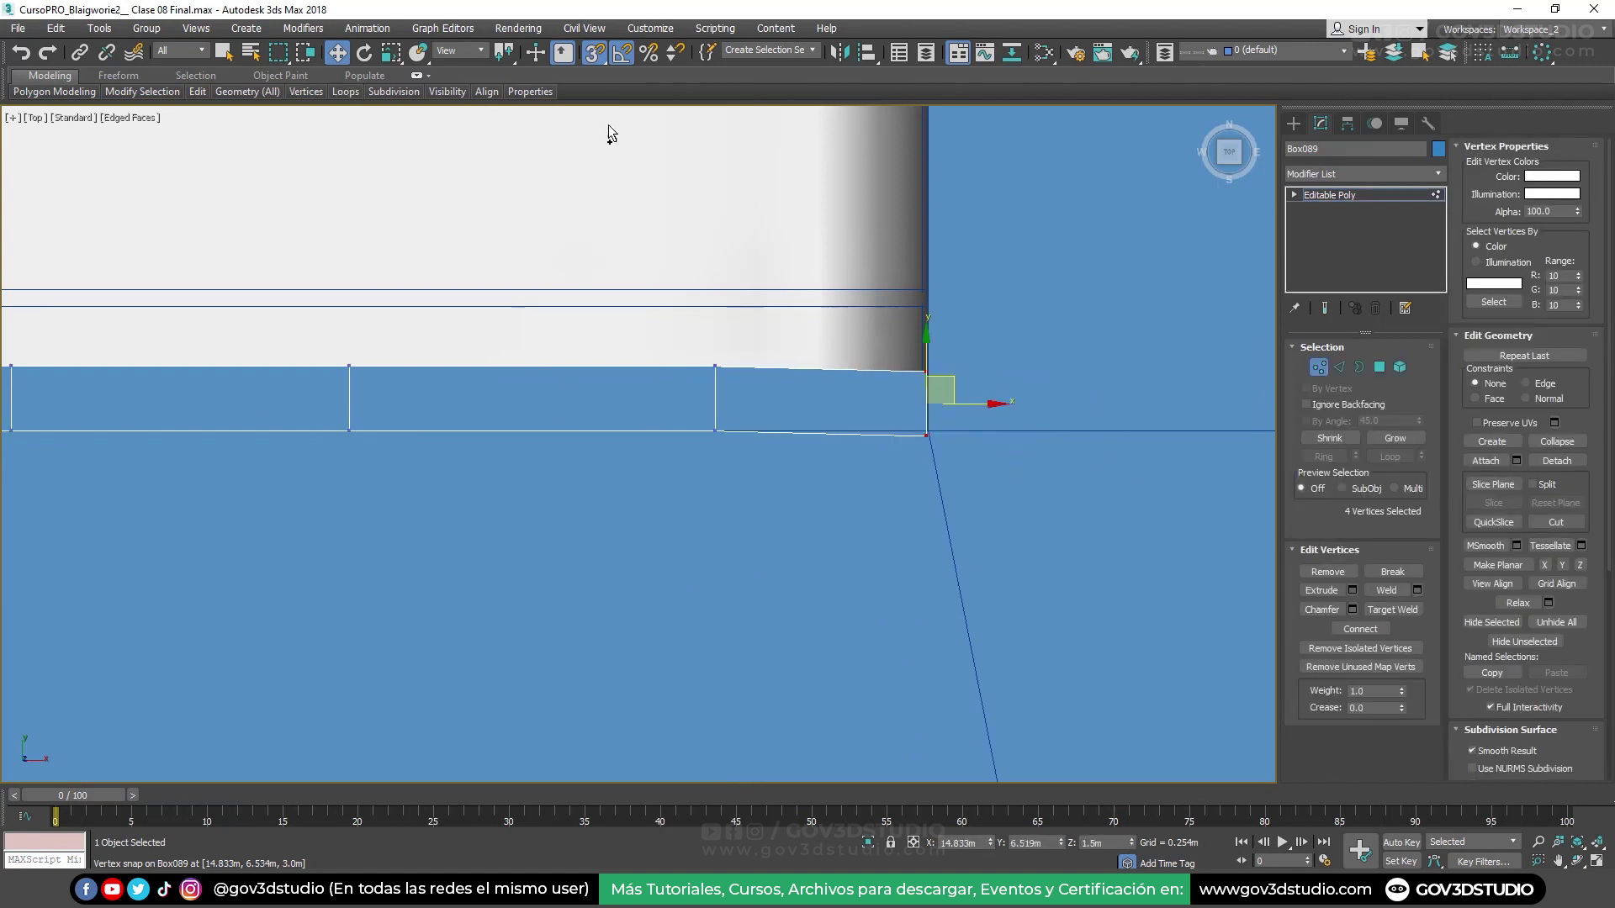
key(ctrl+z)
click(594, 53)
drag(1093, 401, 967, 392)
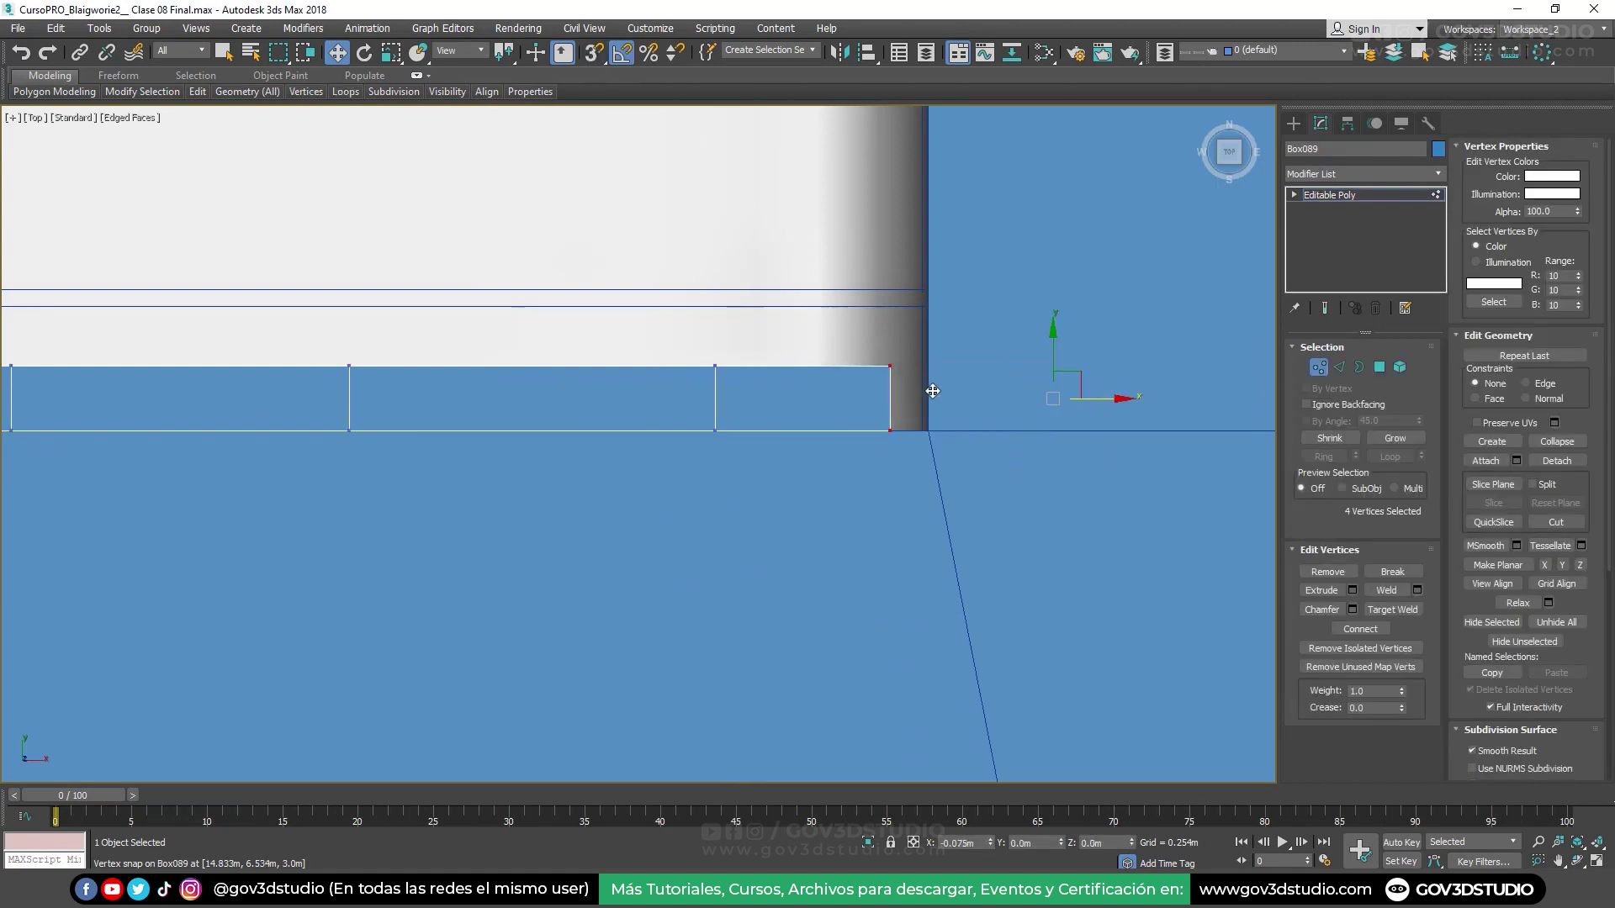
click(1318, 368)
key(p)
mouse_move(1100, 396)
alt+middle_down()
mouse_move(1012, 424)
mouse_move(837, 297)
alt+middle_up()
Attach the three other striped louver panels to Box089
alt+middle_drag(723, 249, 434, 293)
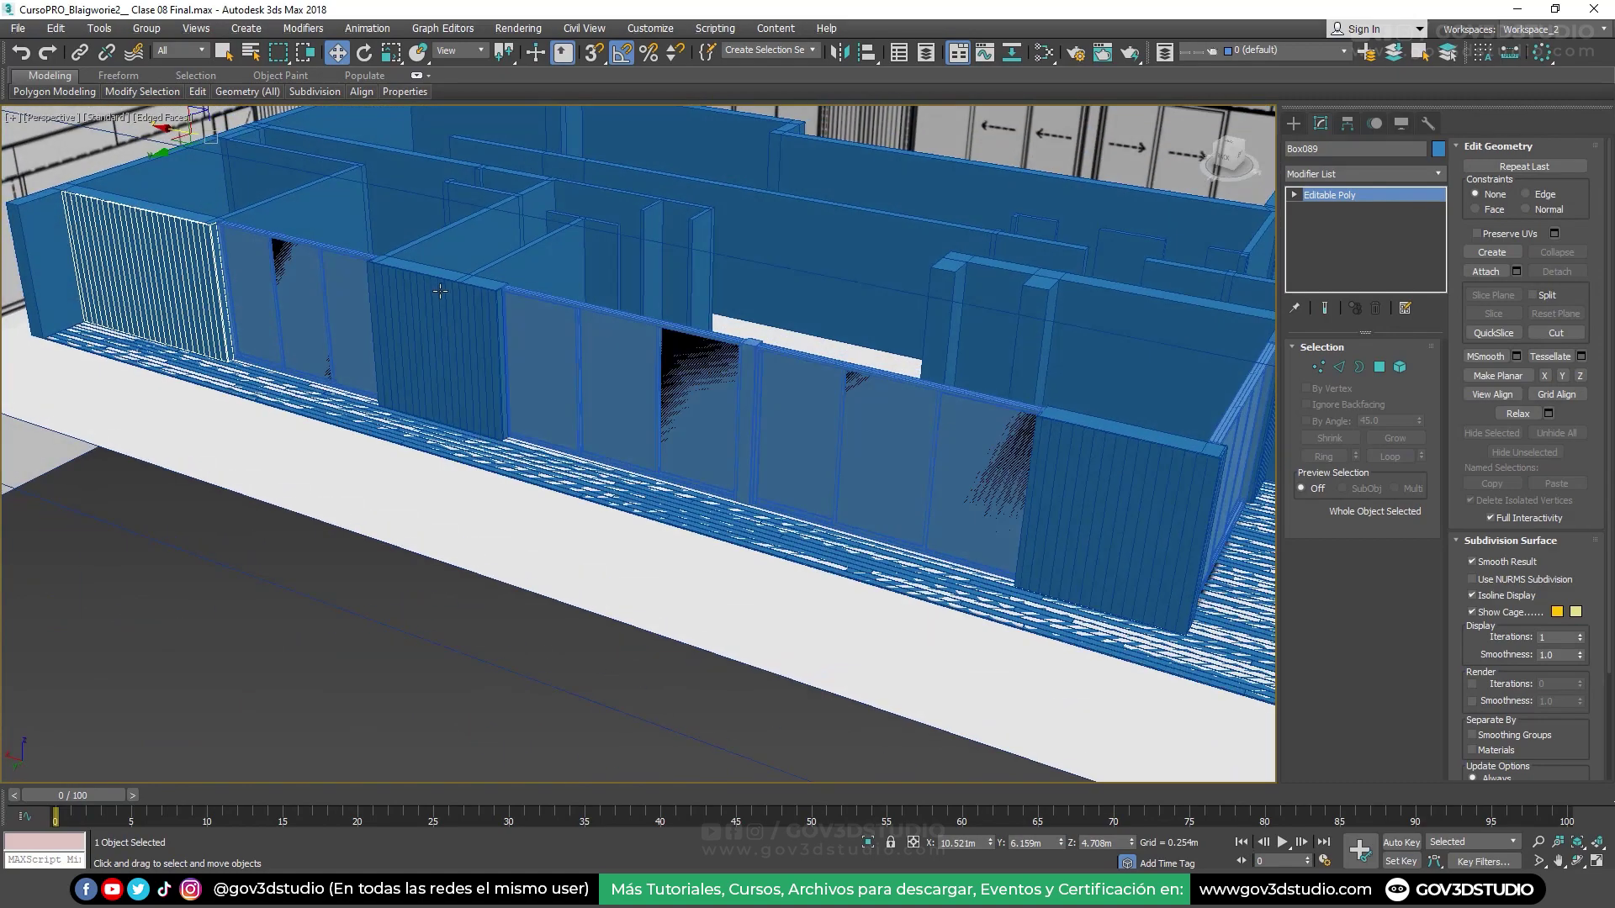
right_click(433, 293)
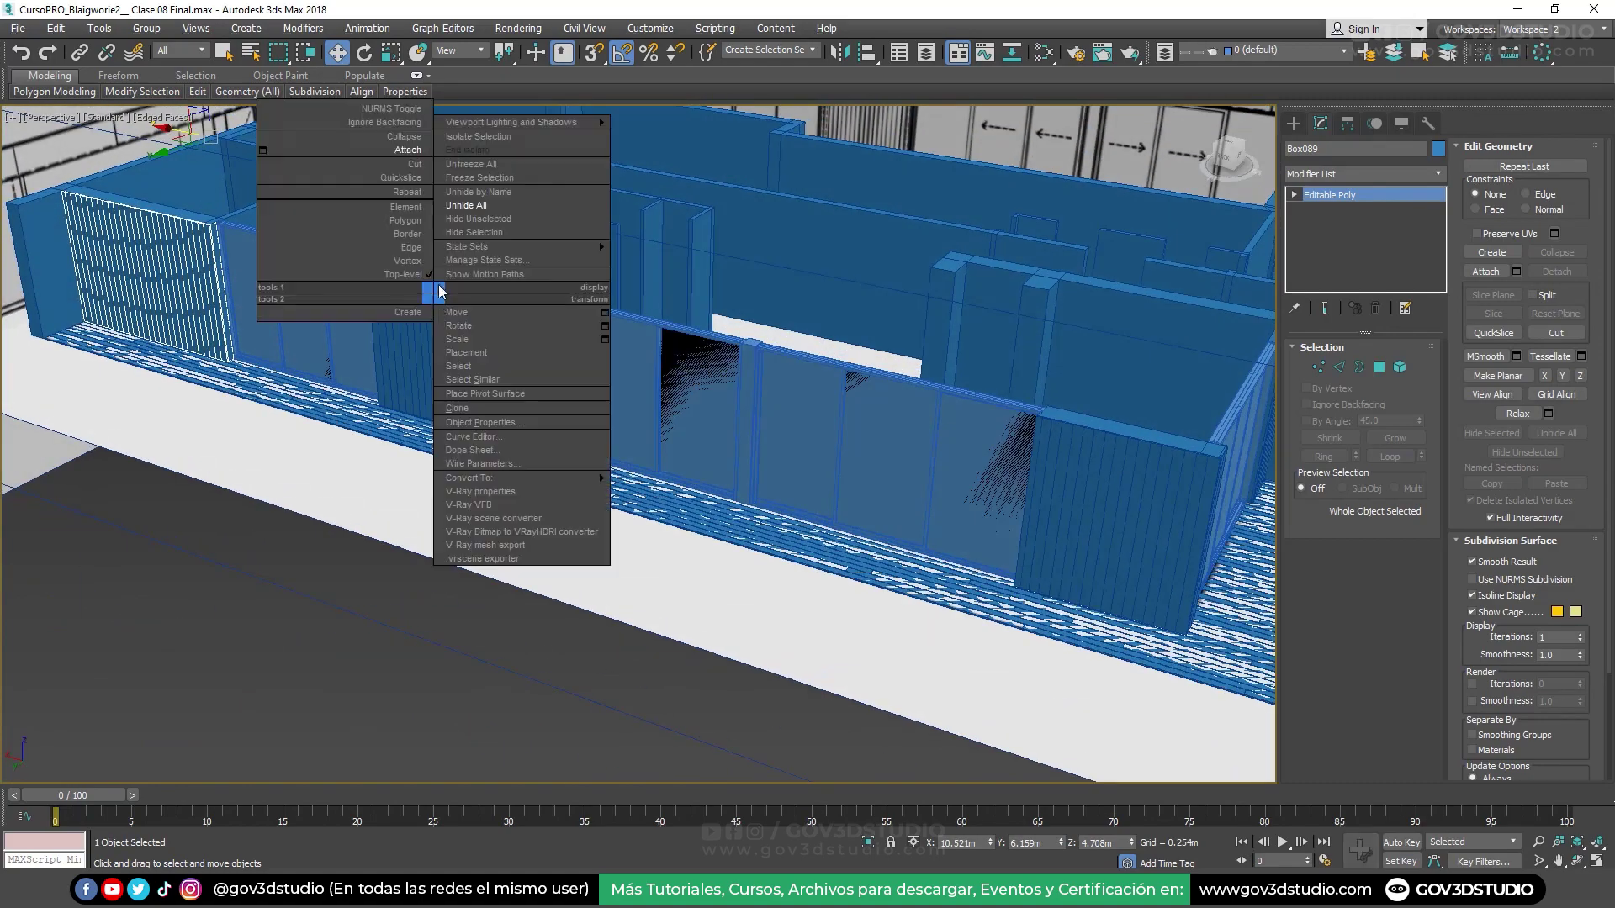
click(412, 151)
click(452, 351)
middle_drag(900, 437, 775, 385)
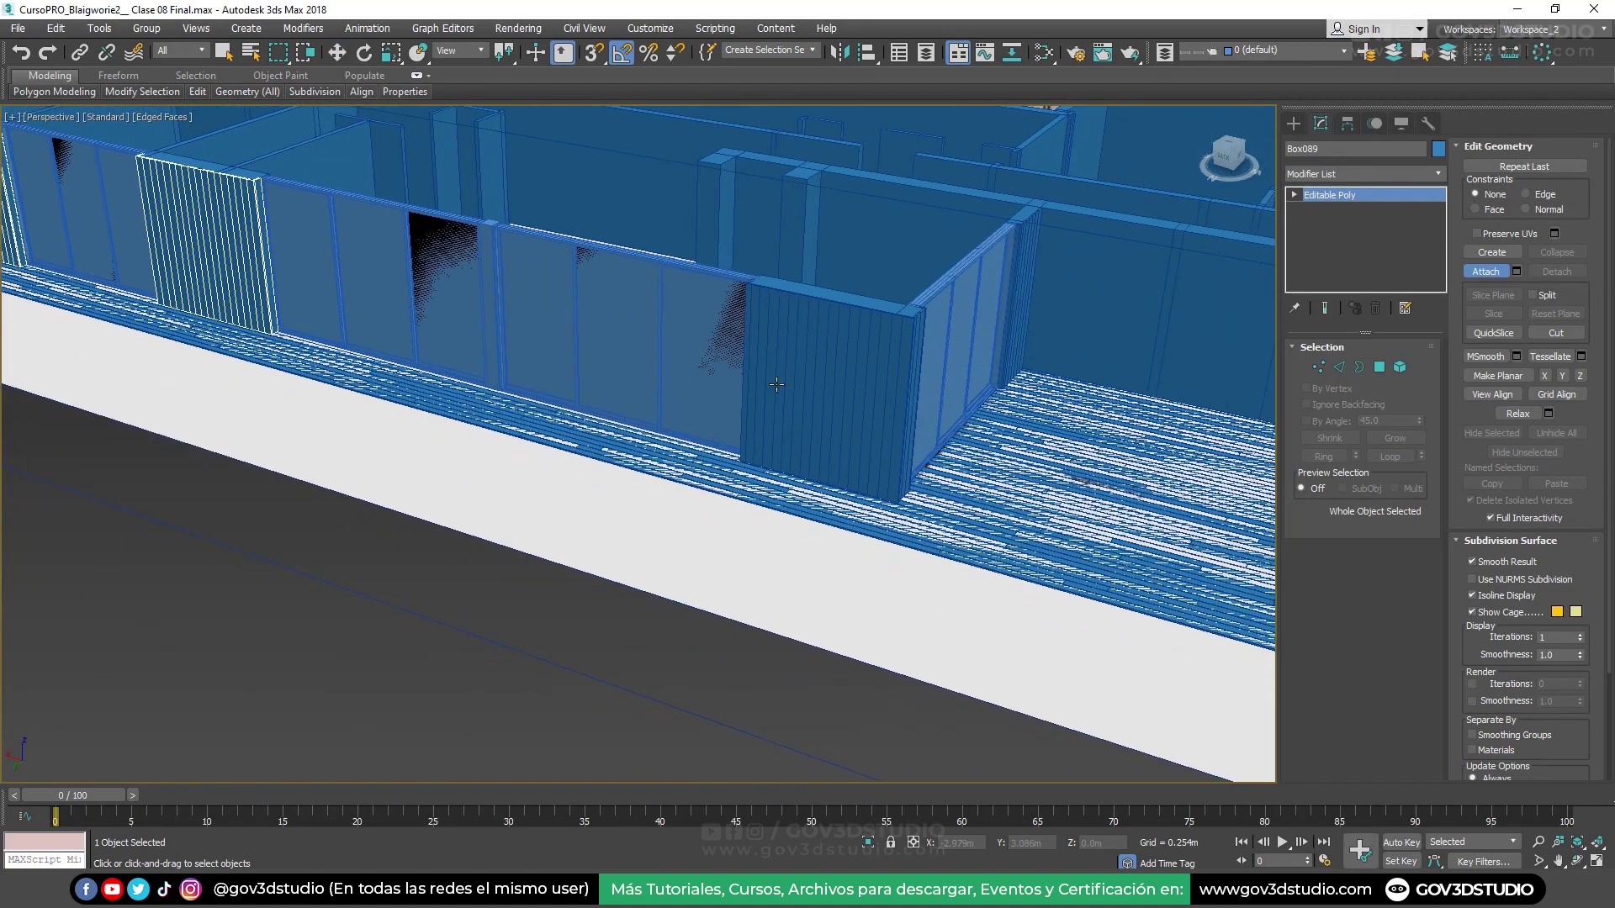
click(886, 404)
click(1024, 294)
right_click(912, 383)
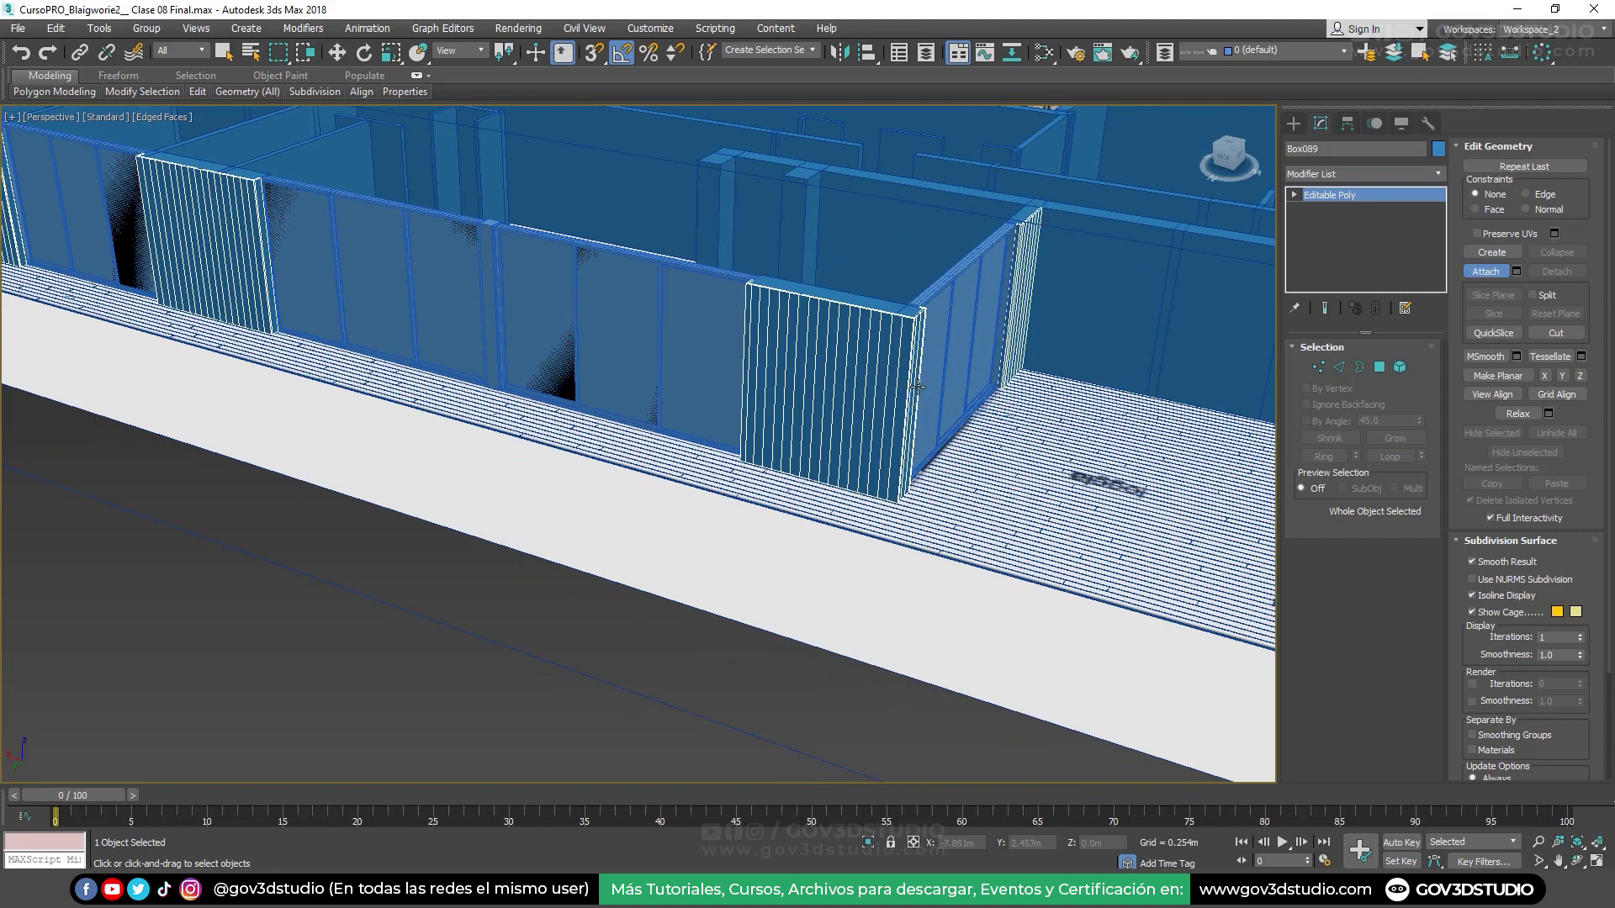
scroll(913, 383, down, 5)
alt+middle_drag(913, 383, 759, 311)
Centre Box089's pivot on the object with Affect Pivot Only and Center to Object
right_click(760, 311)
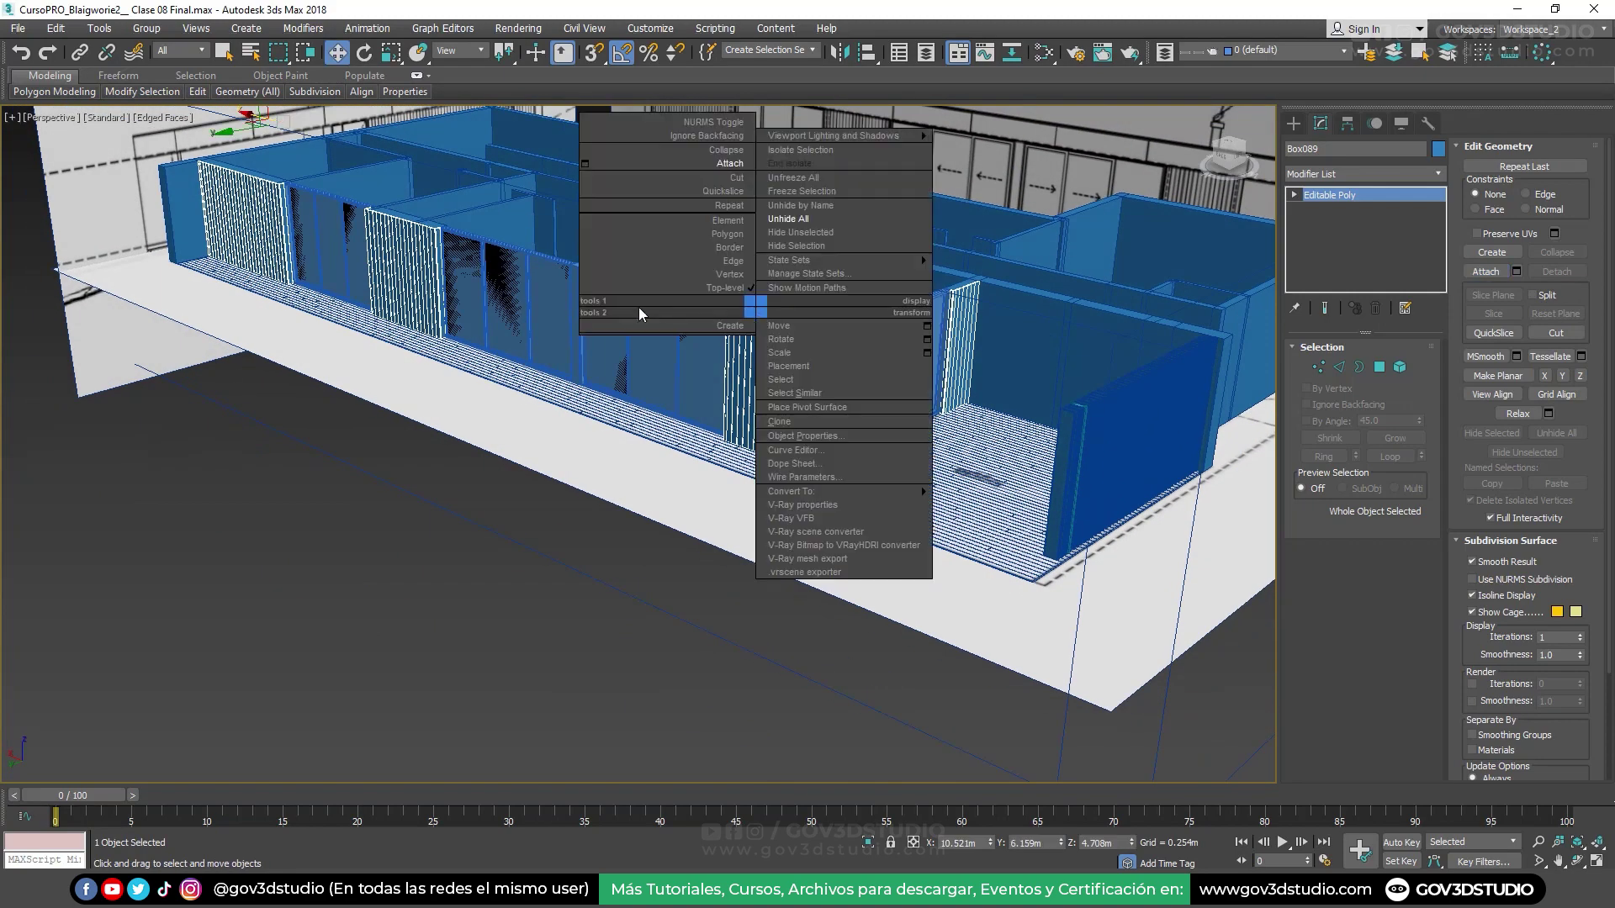
alt+middle_drag(631, 386, 647, 446)
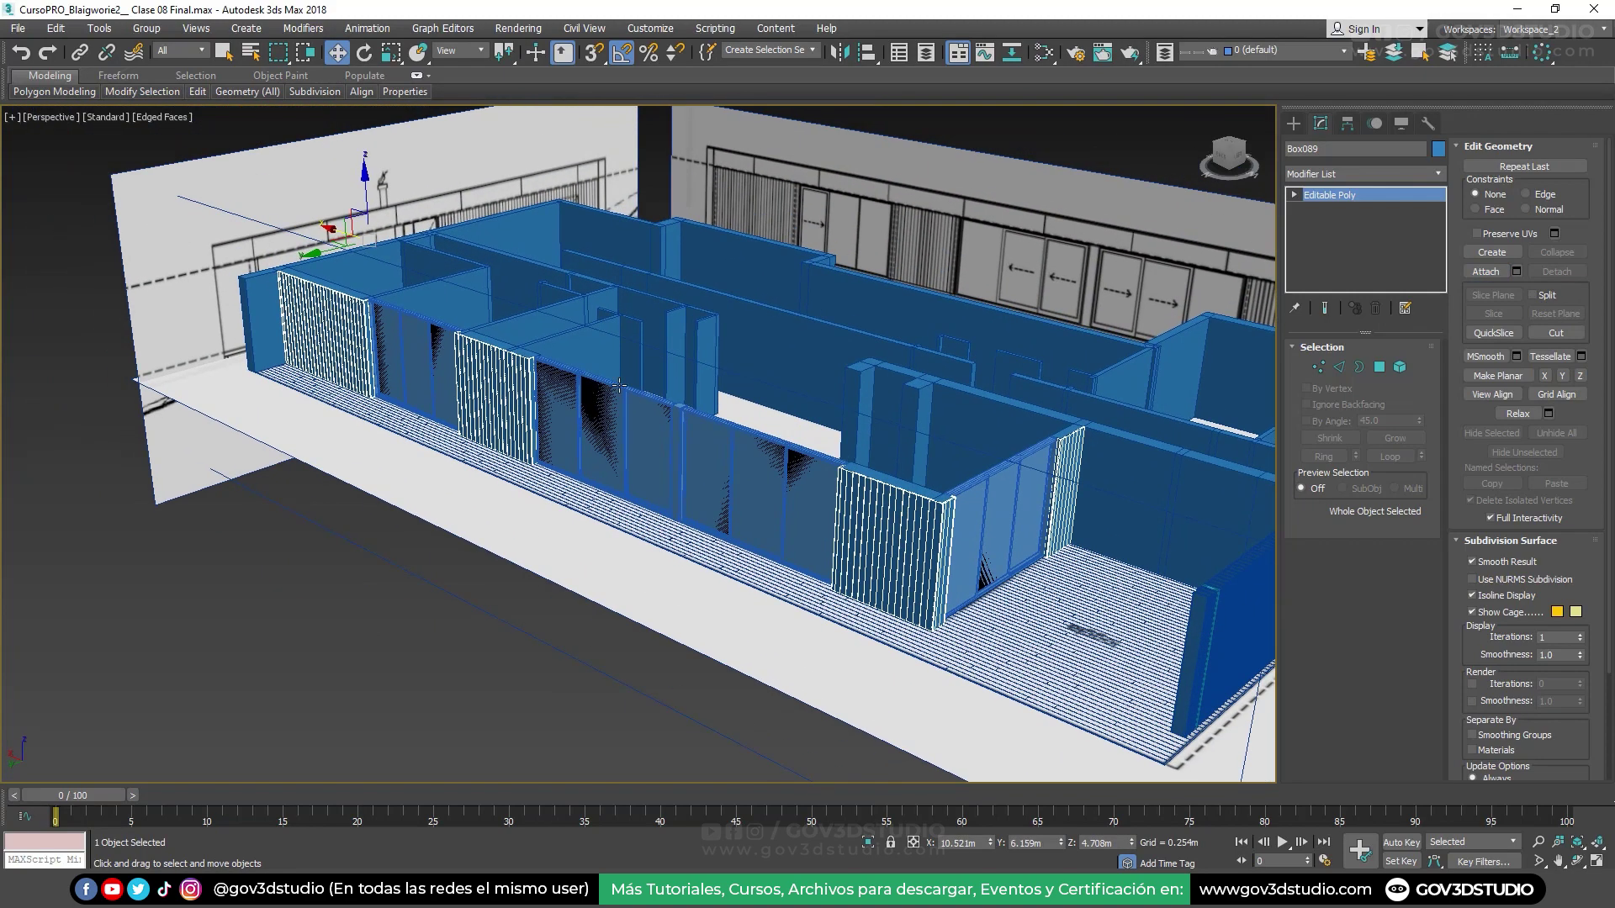
click(1348, 124)
click(1362, 239)
click(1380, 327)
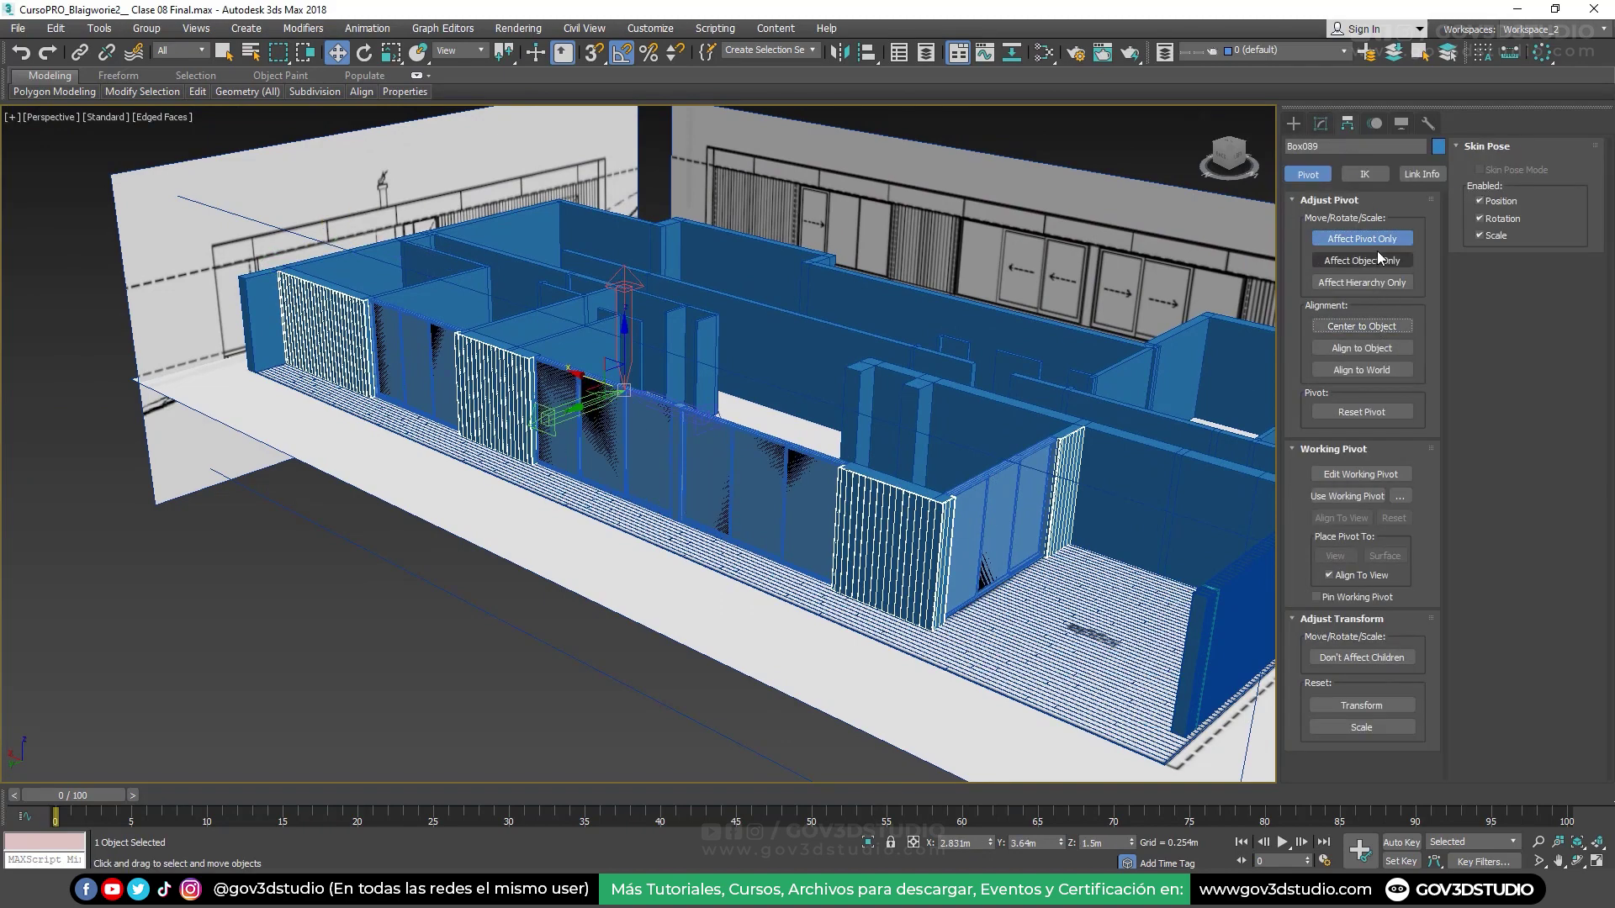
click(1362, 239)
alt+middle_drag(639, 378, 688, 317)
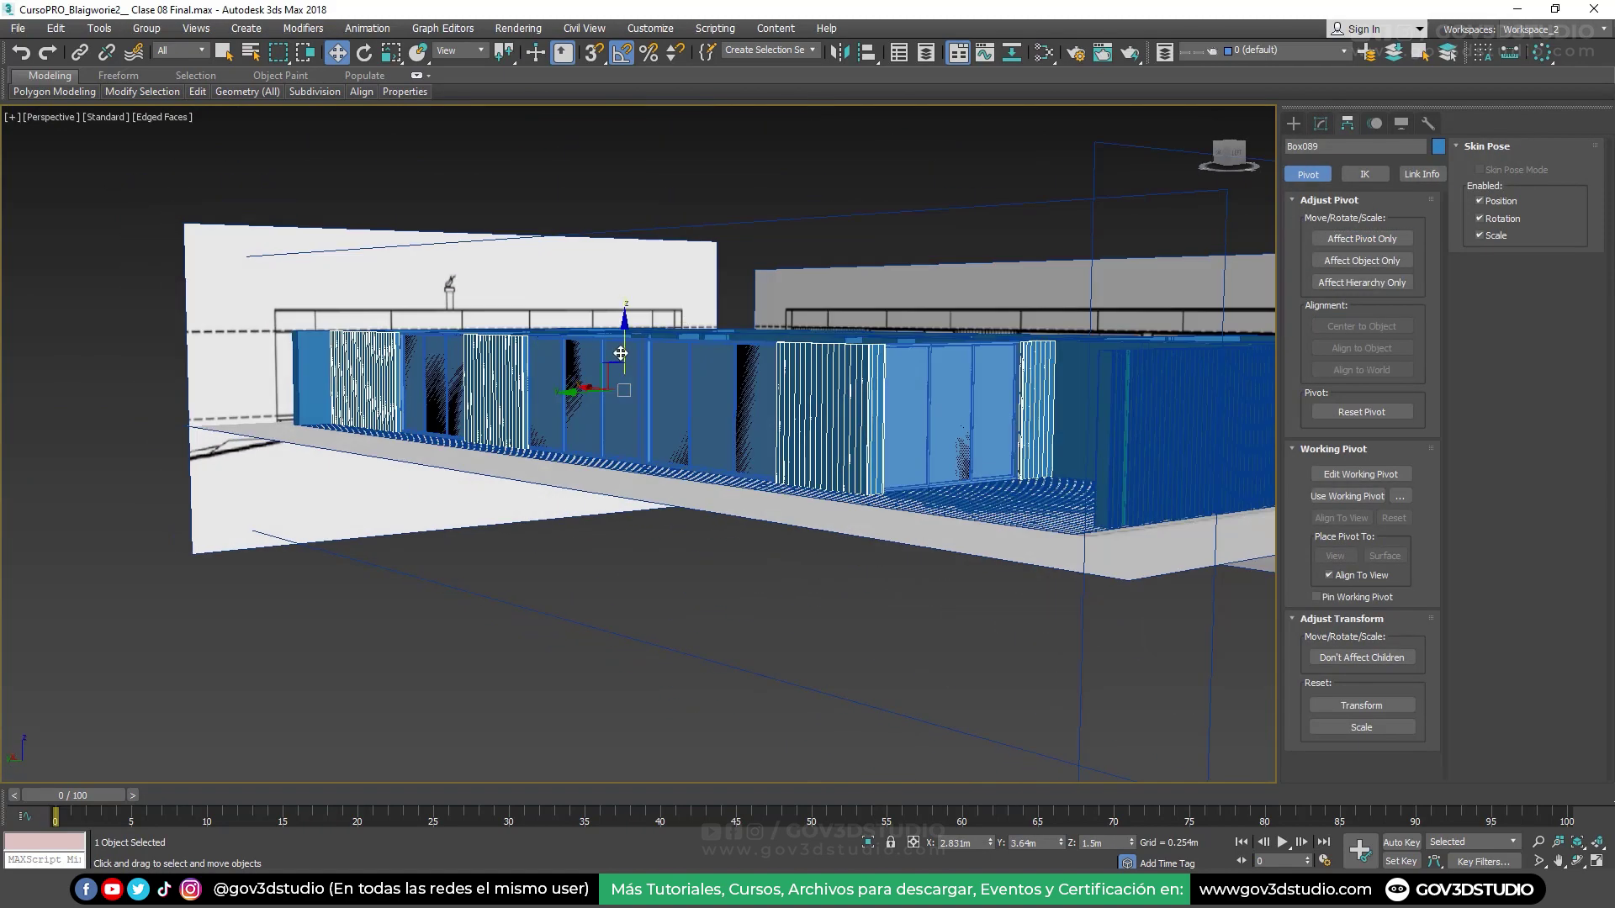
drag(689, 317, 720, 332)
alt+middle_drag(721, 333, 711, 437)
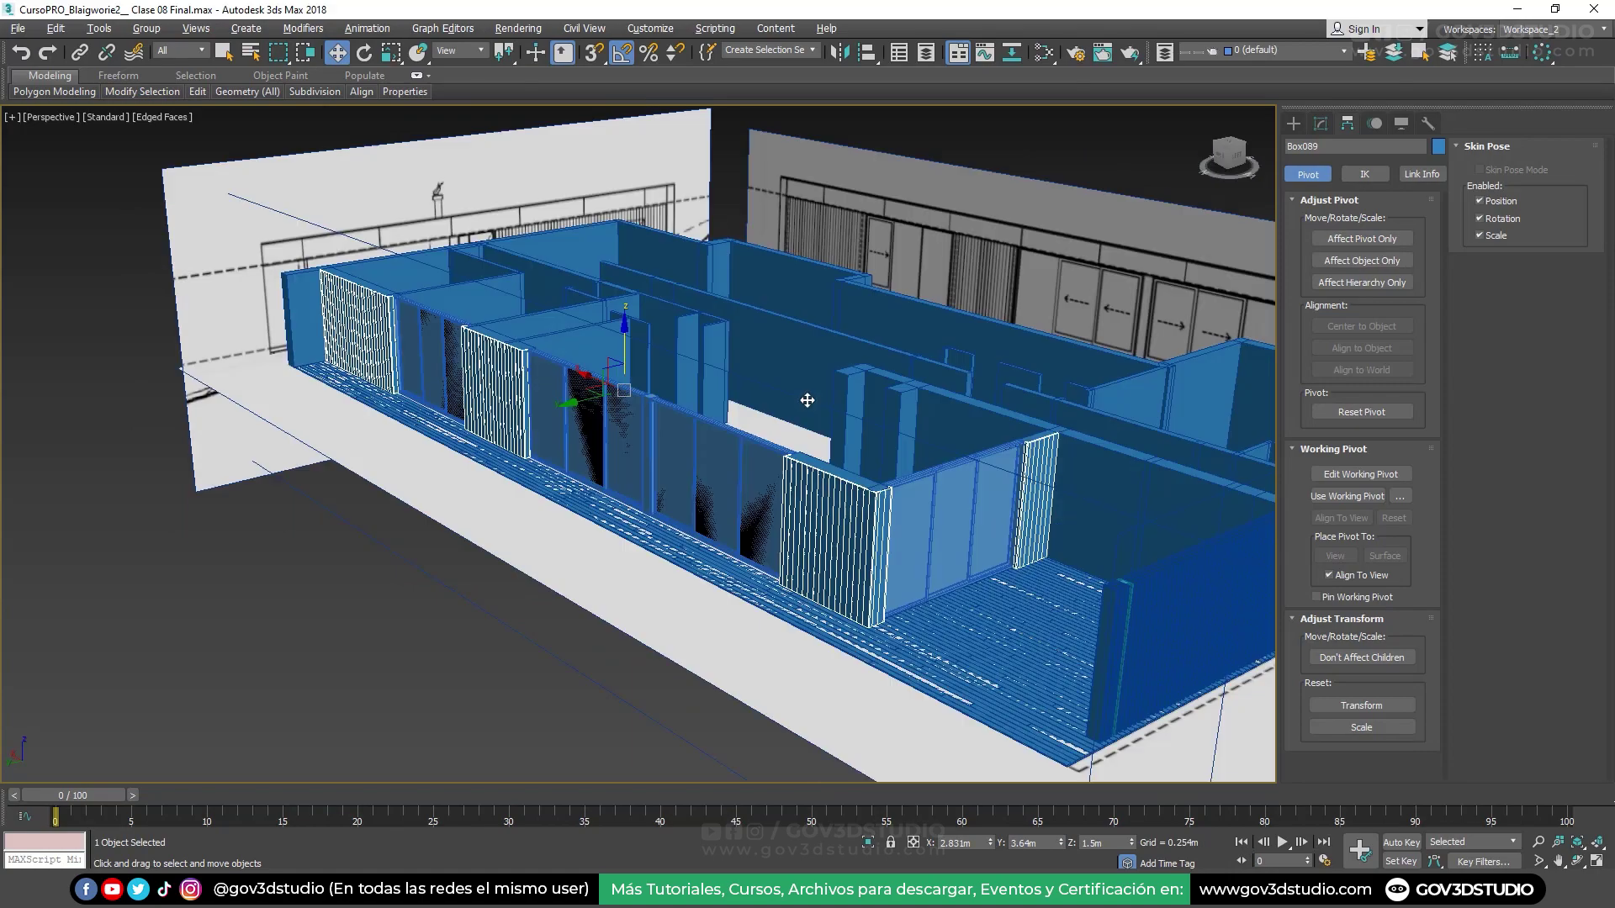
scroll(708, 477, up, 3)
Select the floor boards Box008 and inspect its 0.002m Chamfer modifier
scroll(709, 476, up, 3)
scroll(708, 477, up, 3)
click(708, 477)
scroll(703, 488, up, 3)
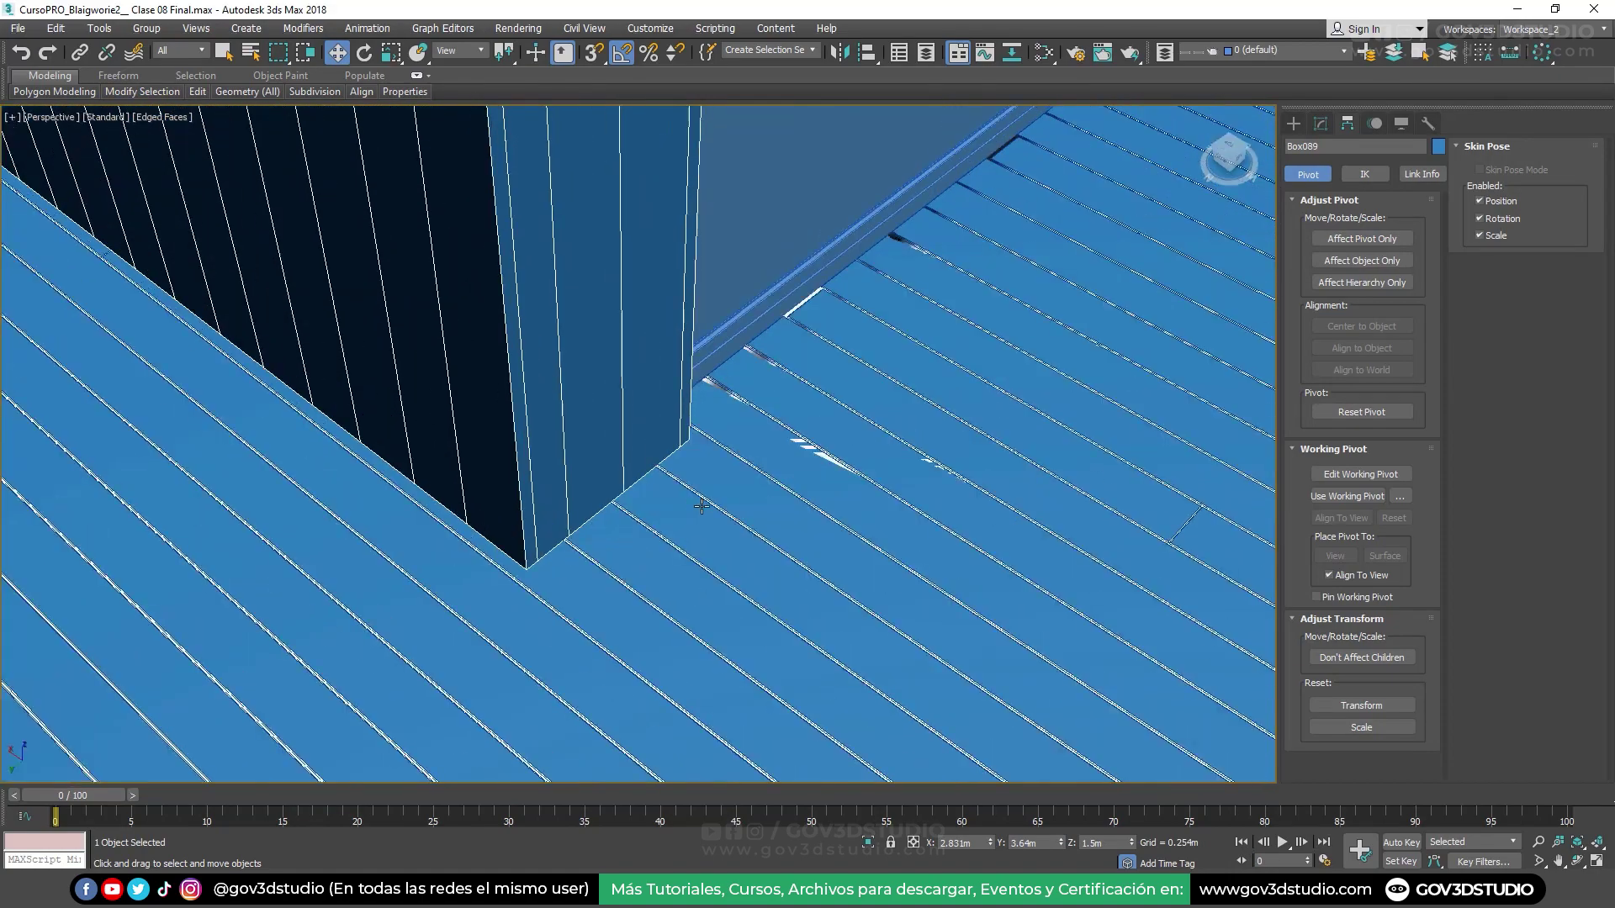
scroll(694, 499, up, 3)
scroll(694, 500, up, 2)
key(F3)
scroll(695, 498, down, 5)
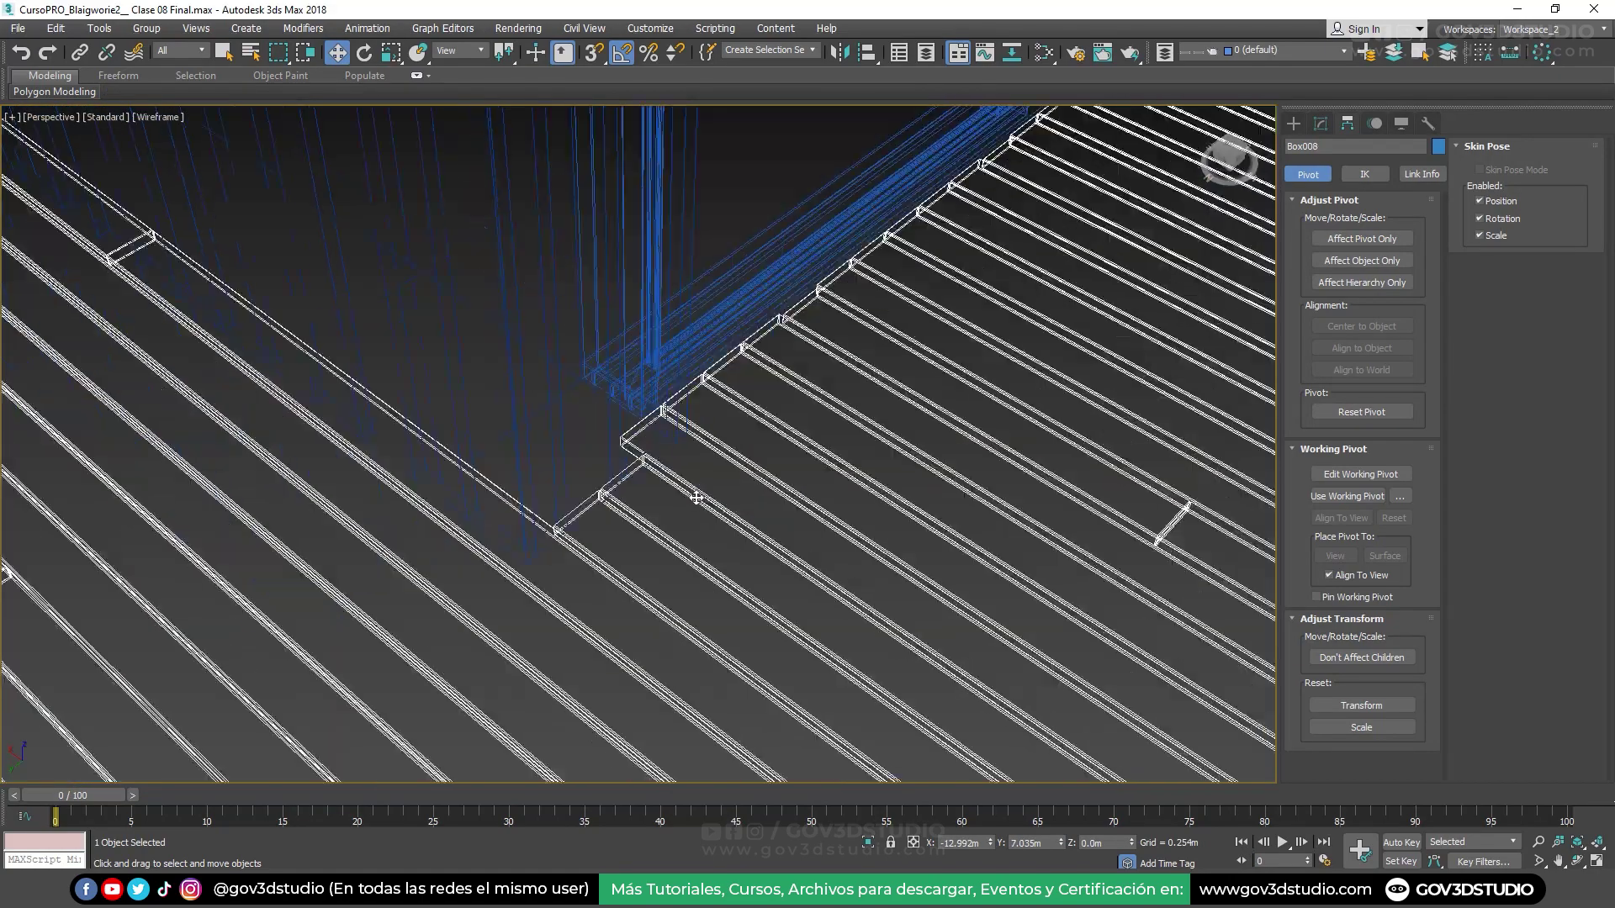
key(F3)
click(1321, 124)
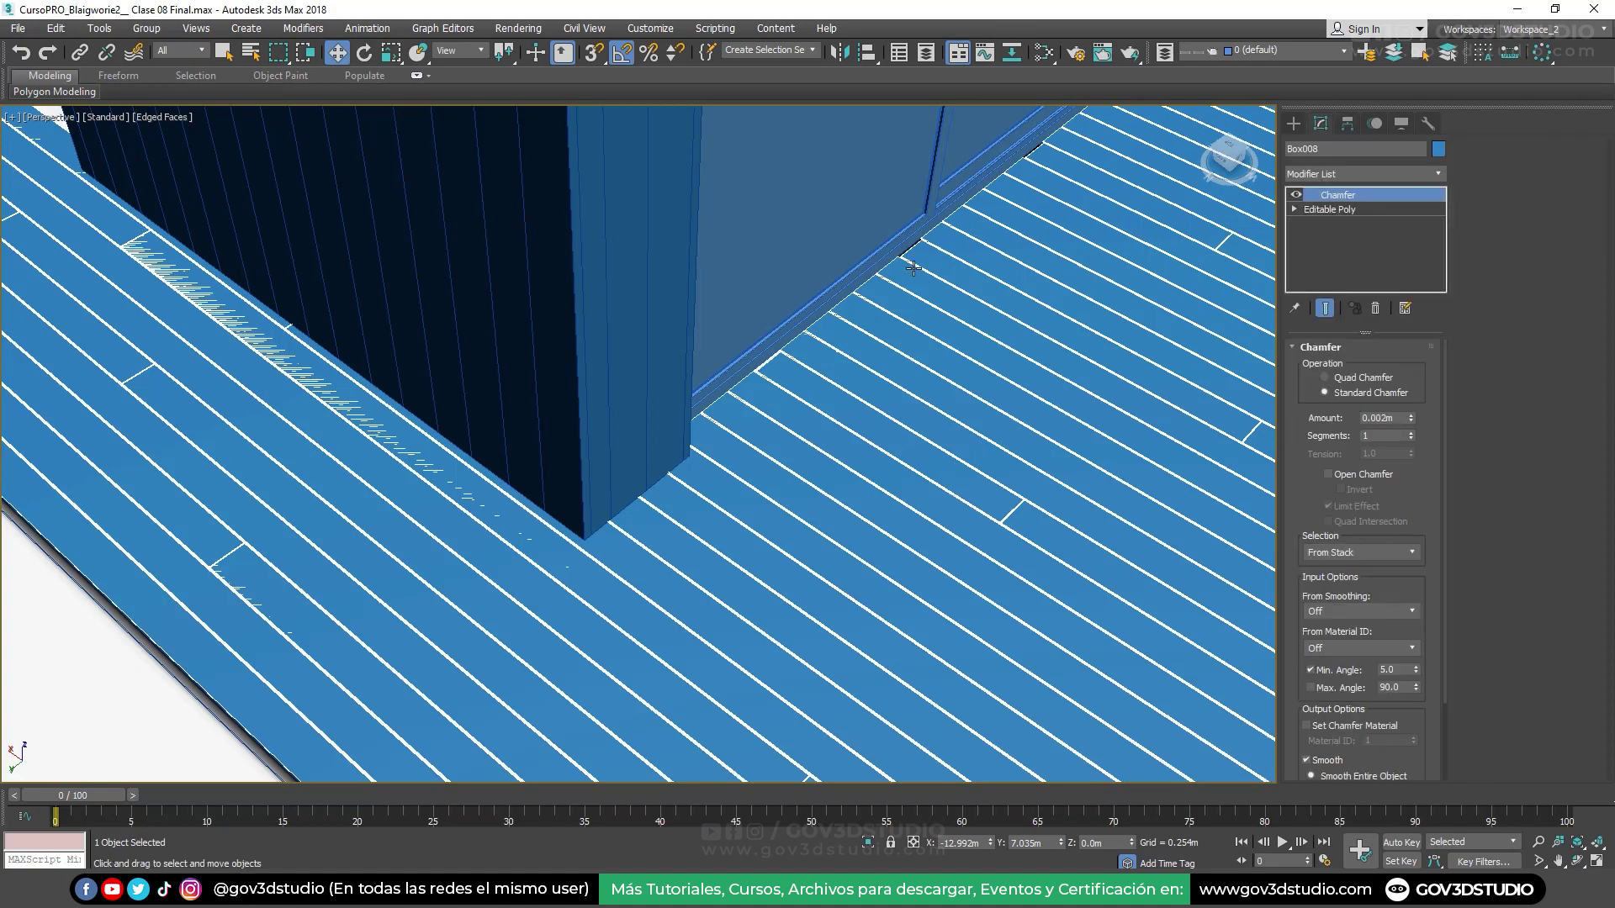
scroll(913, 268, down, 5)
alt+middle_drag(913, 268, 911, 217)
scroll(814, 336, up, 2)
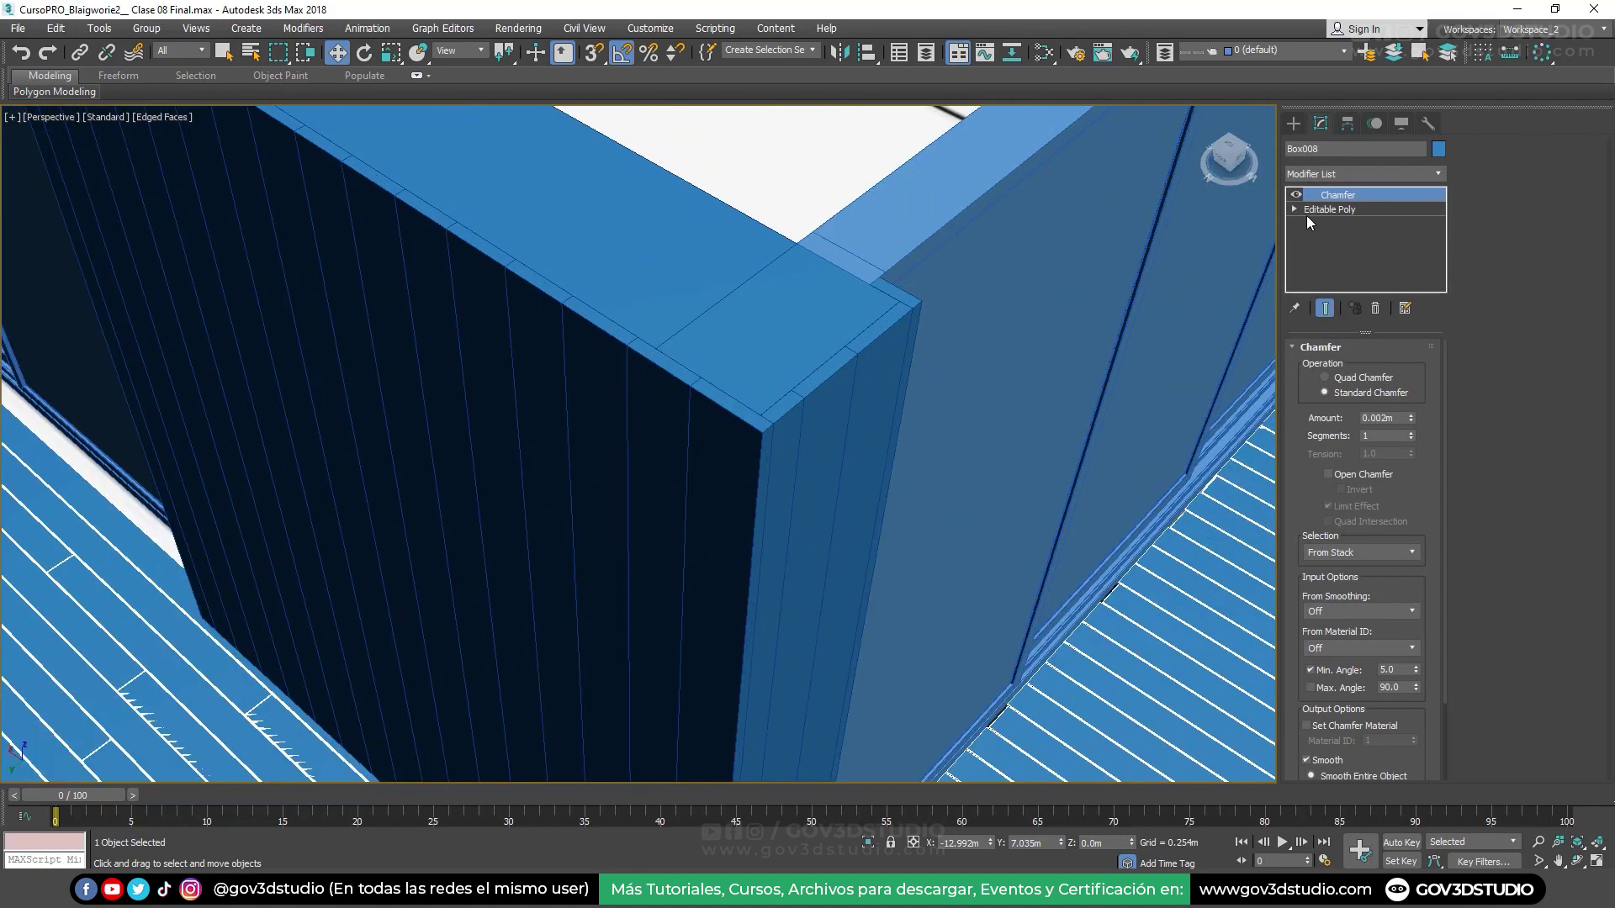
Give Box089 the same chamfer, check it in smooth shading, then deselect everything
click(835, 433)
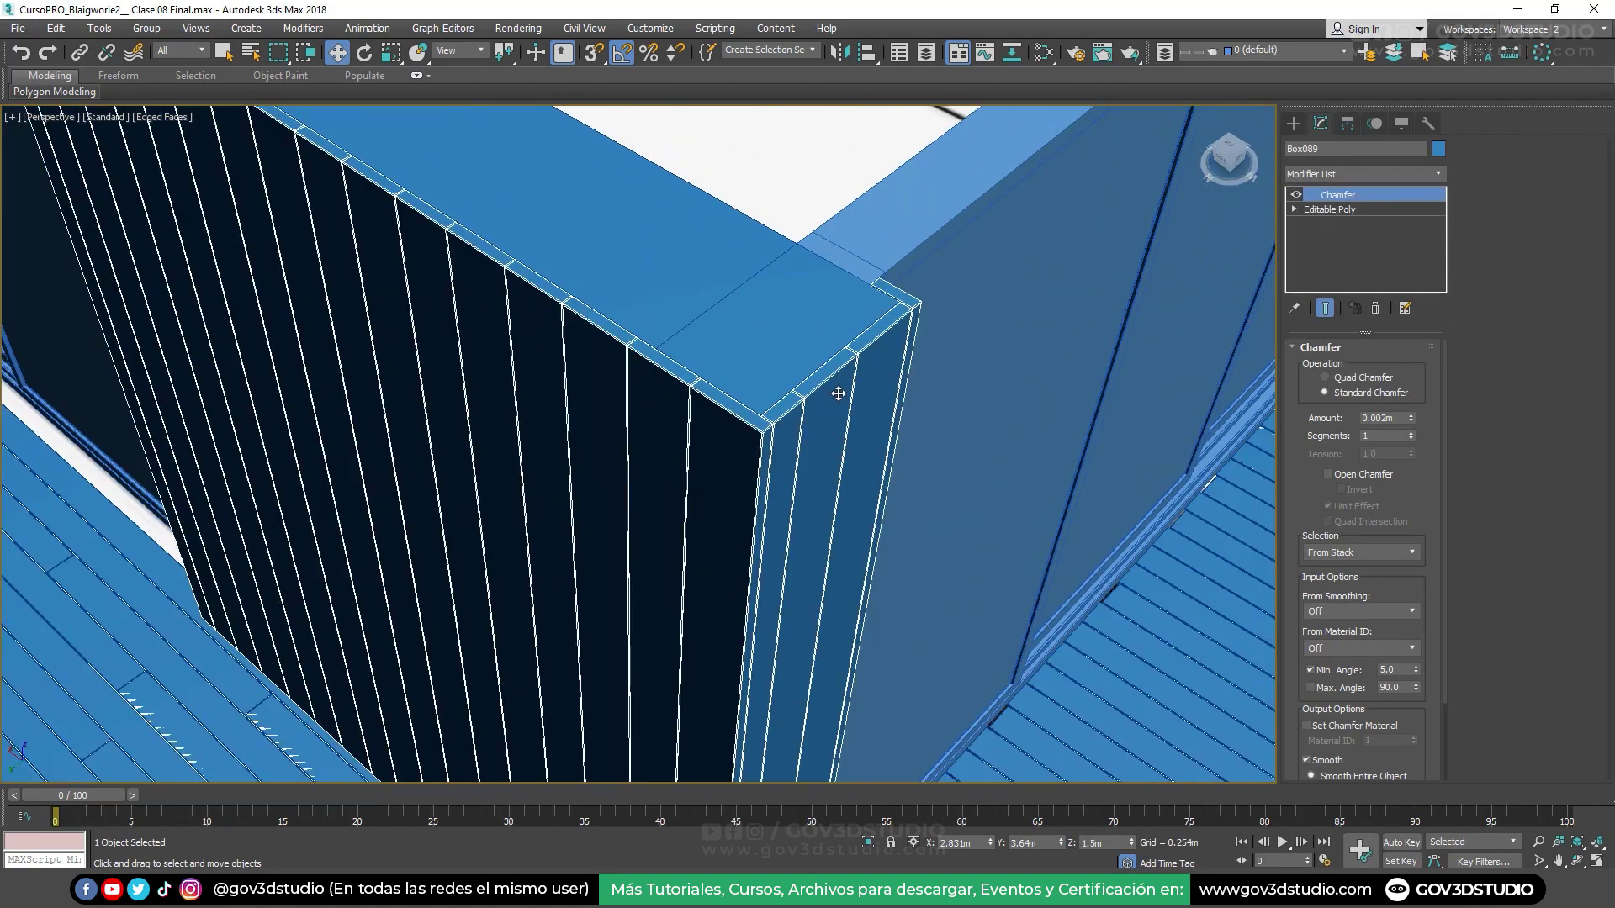
scroll(839, 393, down, 5)
alt+middle_drag(837, 388, 837, 386)
key(F4)
scroll(846, 409, up, 2)
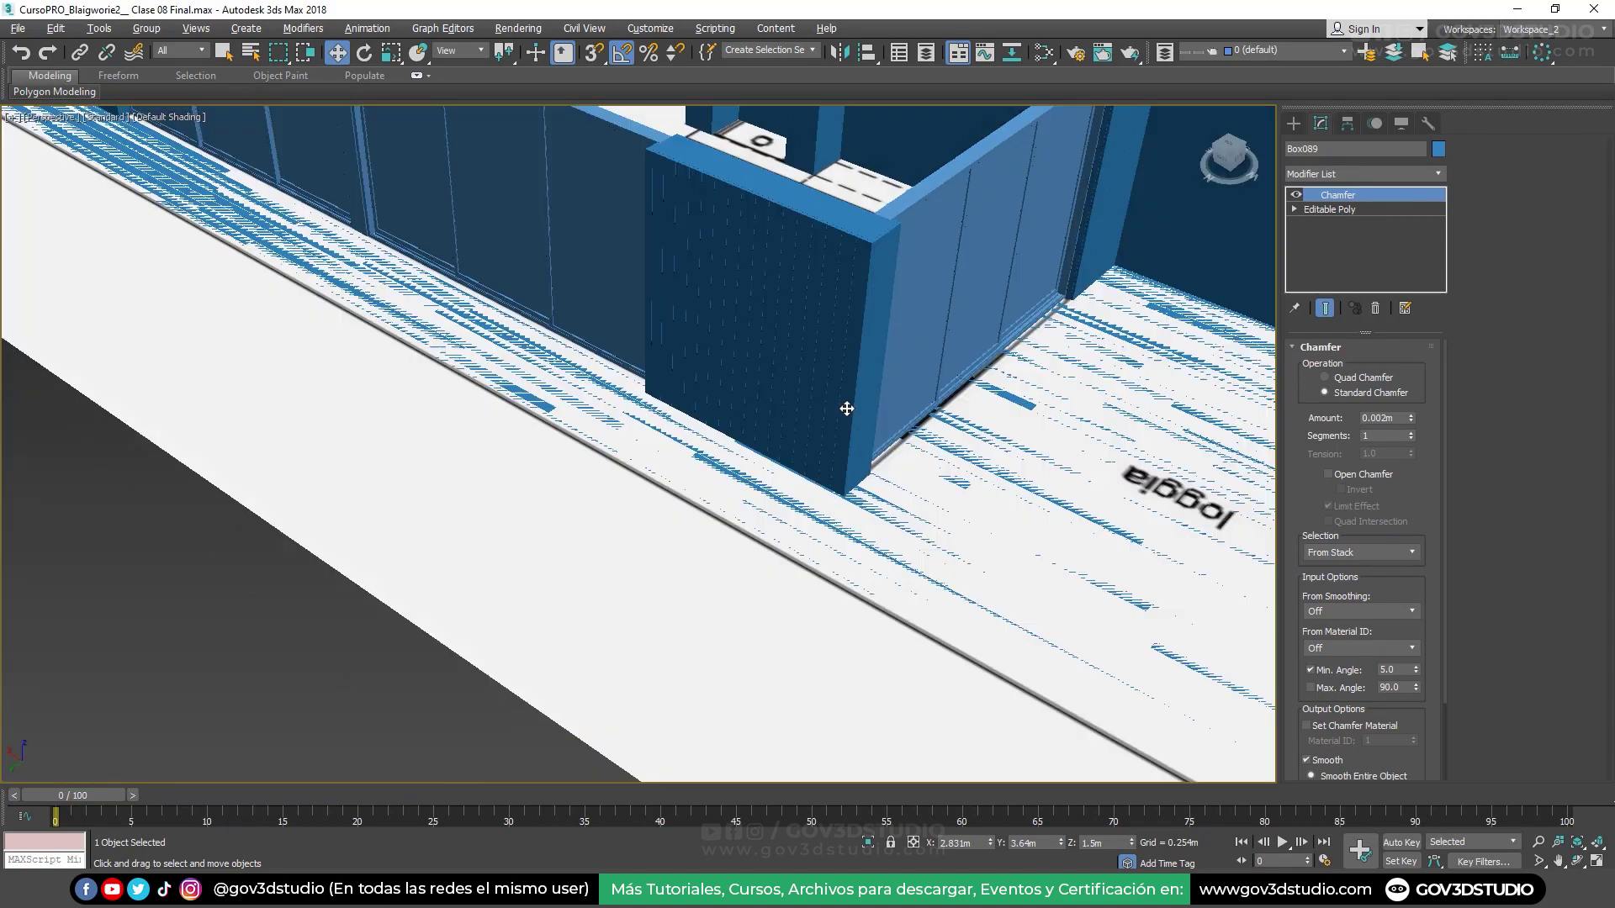
scroll(846, 409, down, 5)
alt+middle_drag(836, 458, 904, 370)
scroll(903, 365, up, 2)
scroll(902, 364, down, 5)
key(F4)
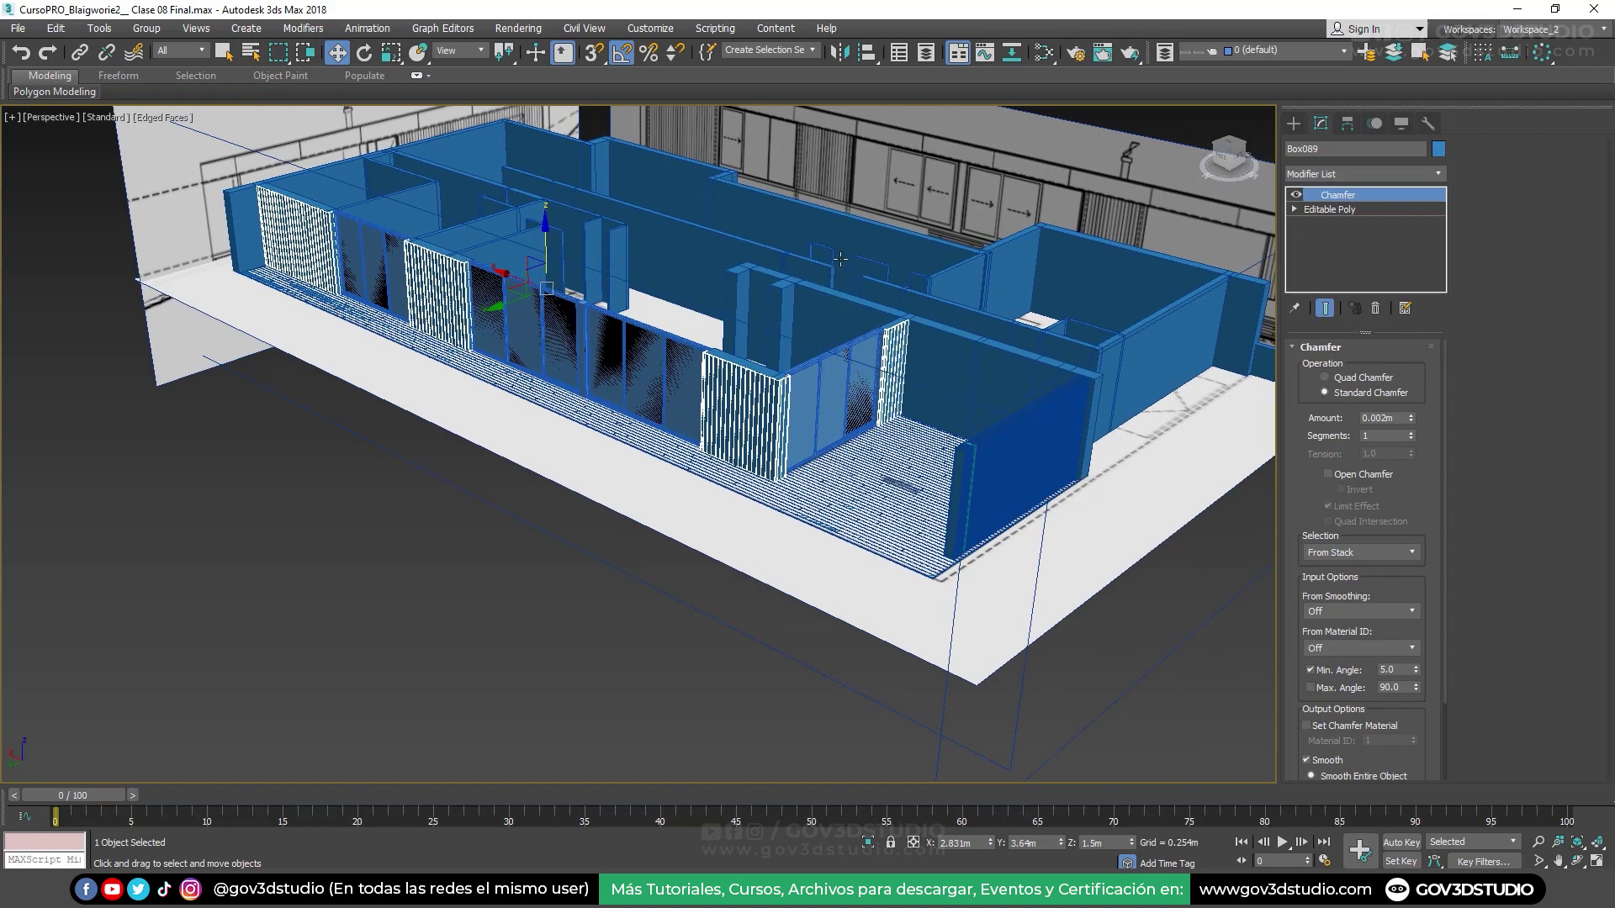
click(763, 629)
scroll(751, 551, up, 2)
middle_drag(751, 548, 740, 483)
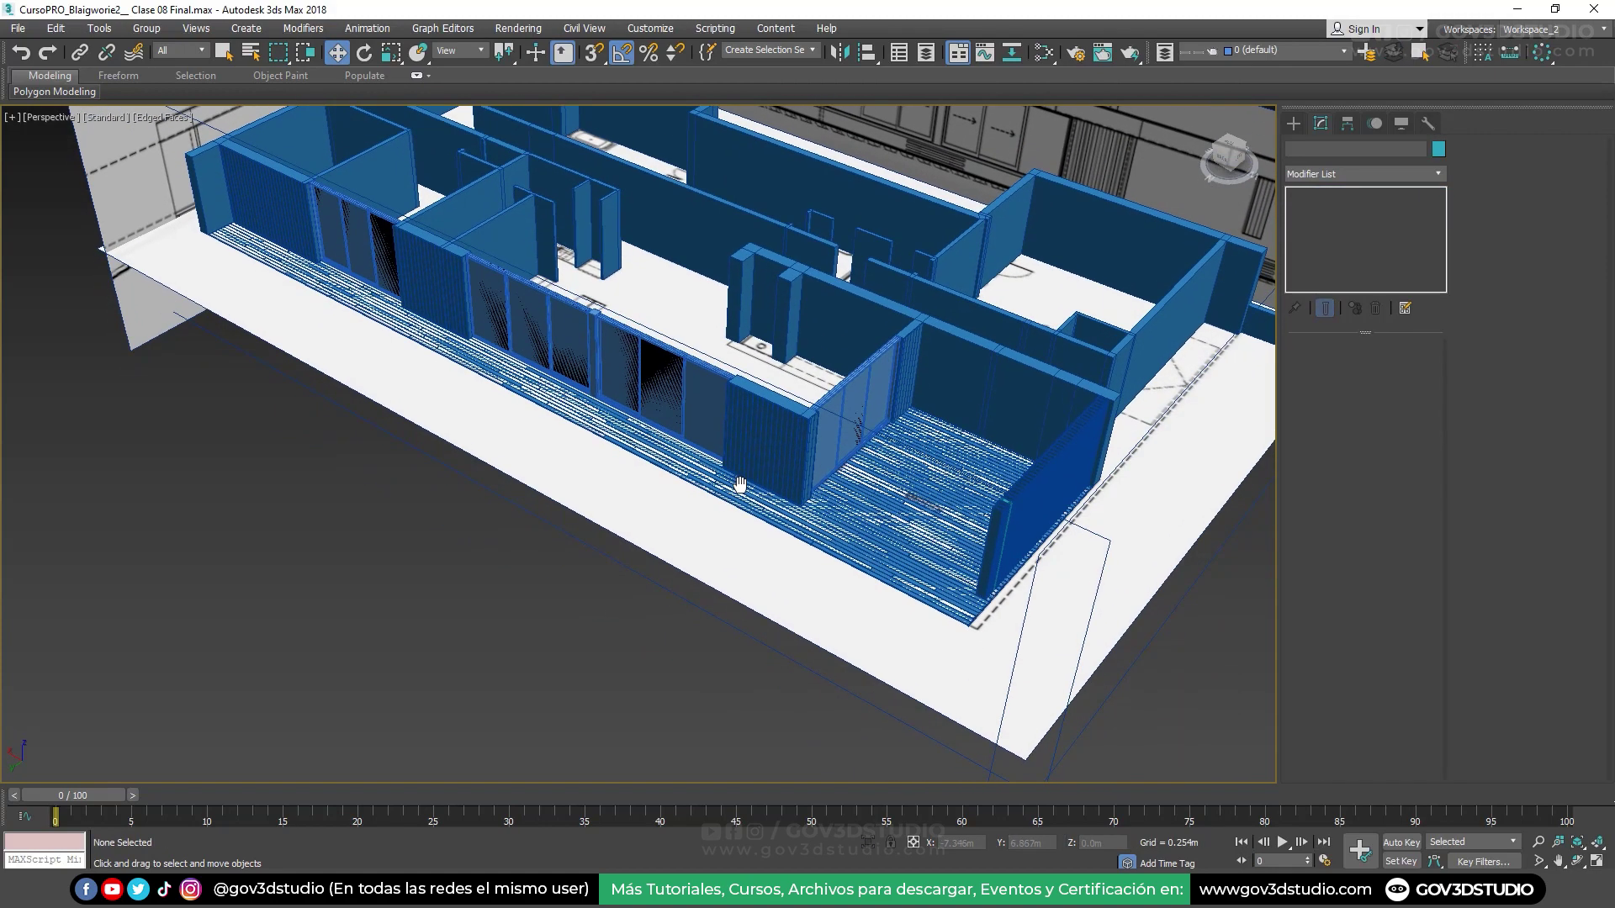